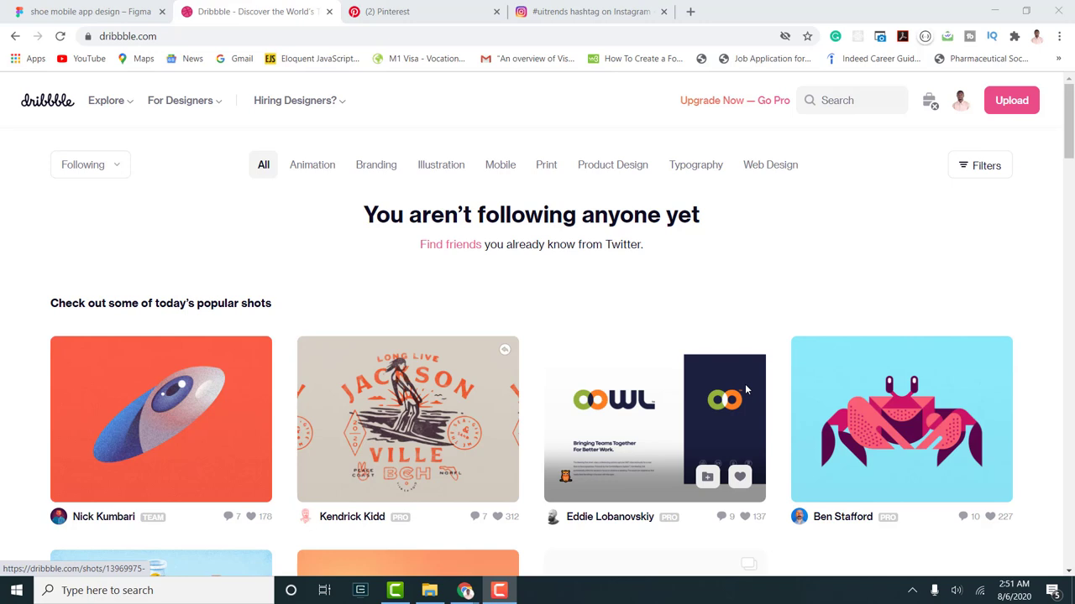
- Browse Dribbble, the Pinterest home feed and Instagram #uitrends posts for design ideas
scroll(634, 388, down, 4)
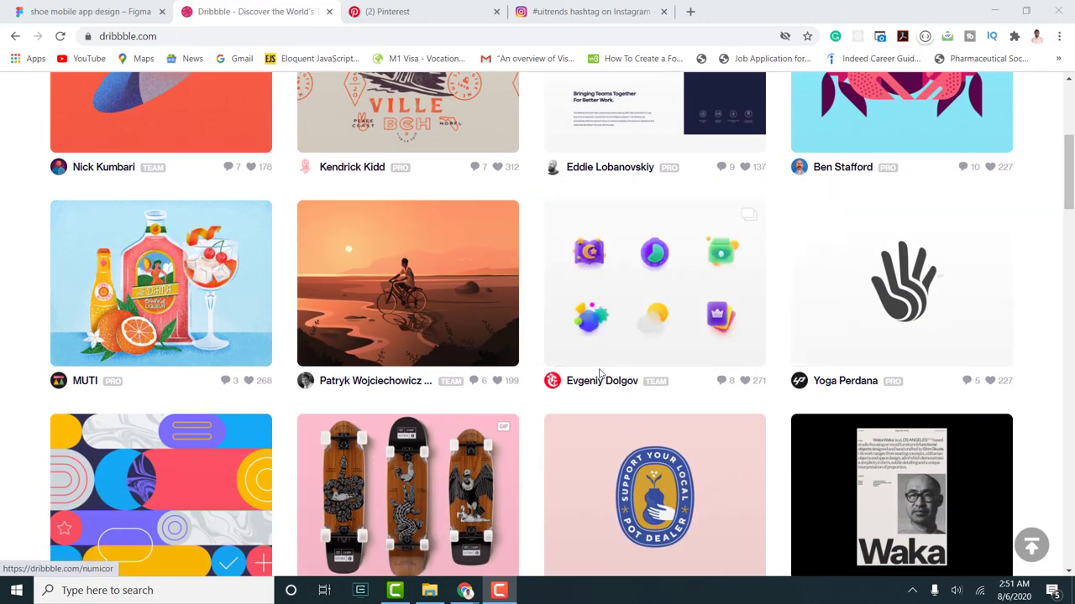
click(391, 12)
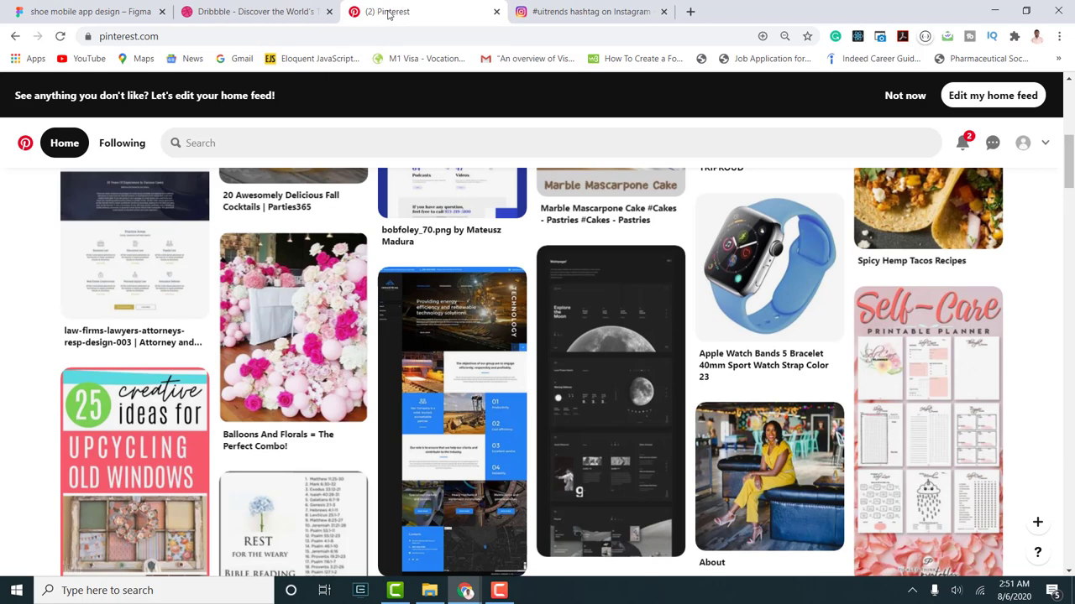
click(559, 12)
scroll(121, 221, up, 5)
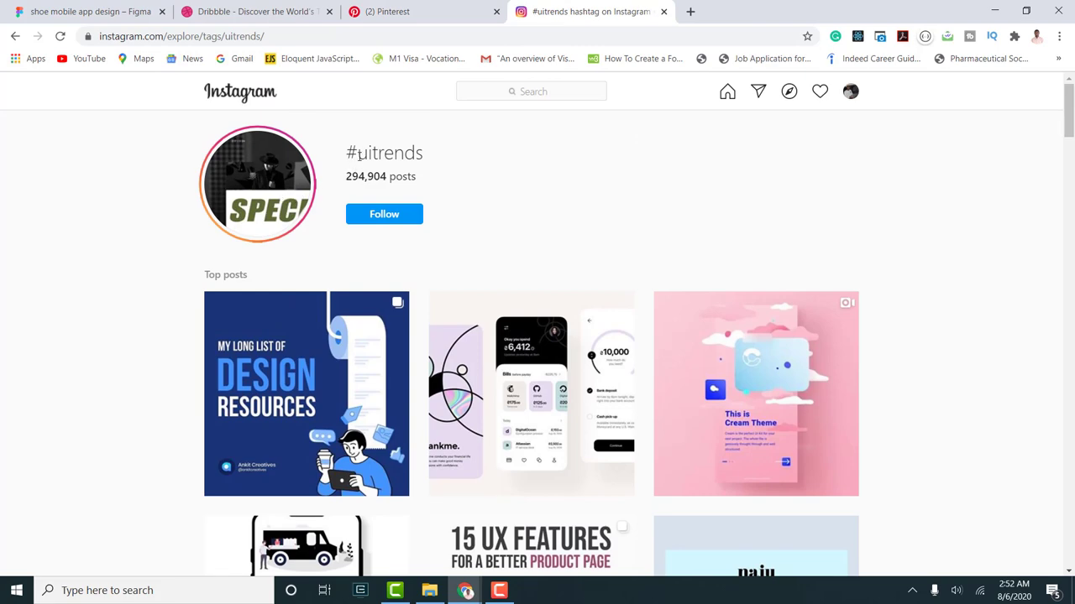
scroll(382, 226, down, 4)
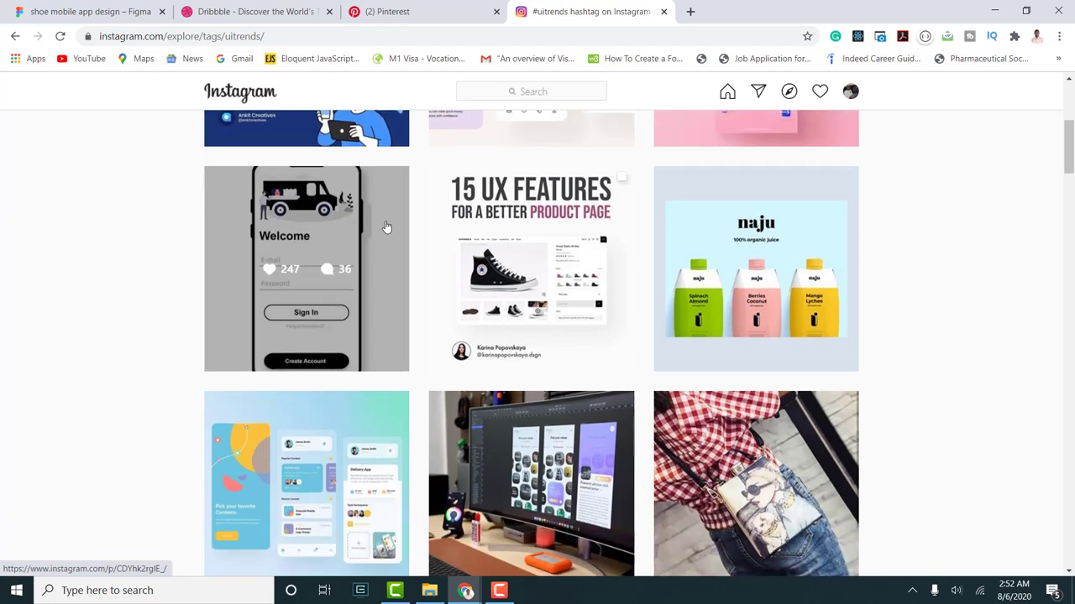
scroll(395, 266, down, 1)
scroll(393, 266, down, 1)
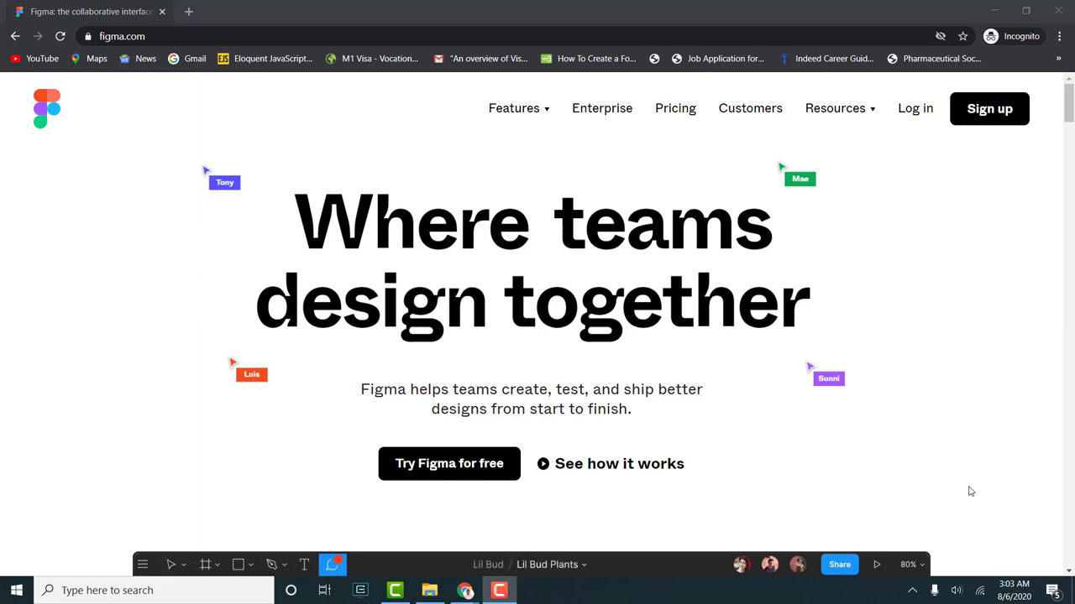
- Scroll through the figma.com homepage, then return to the Unsplash tab in Chrome
scroll(965, 487, down, 5)
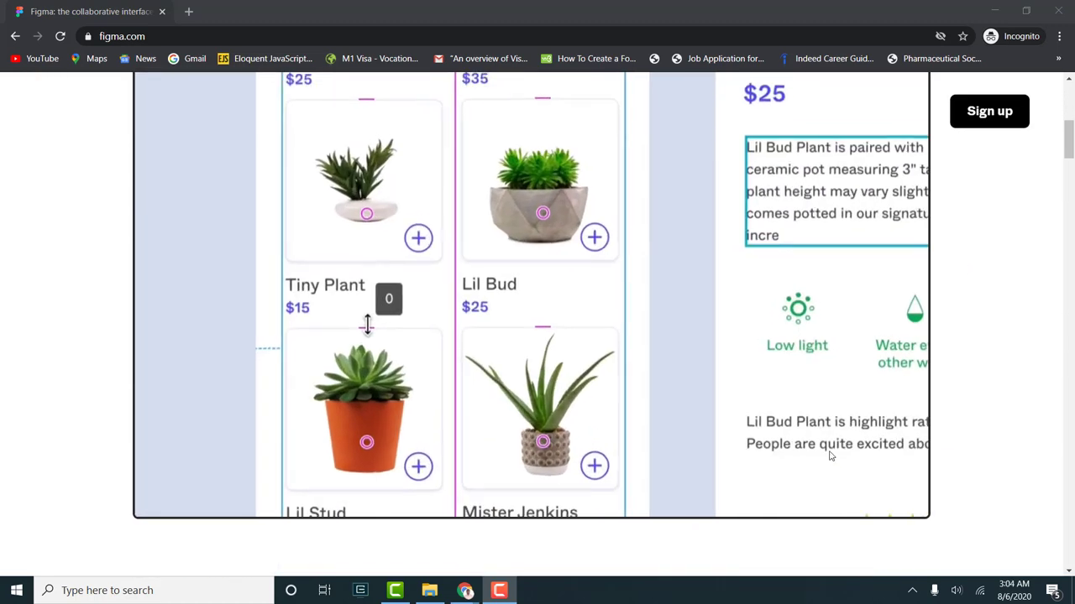
scroll(822, 456, up, 2)
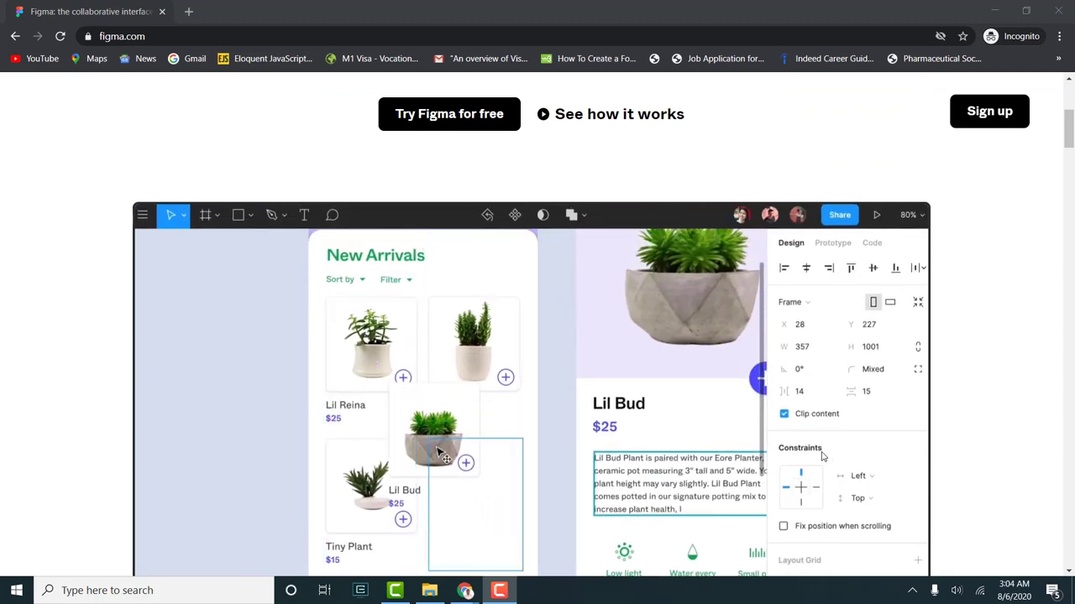
scroll(705, 427, down, 10)
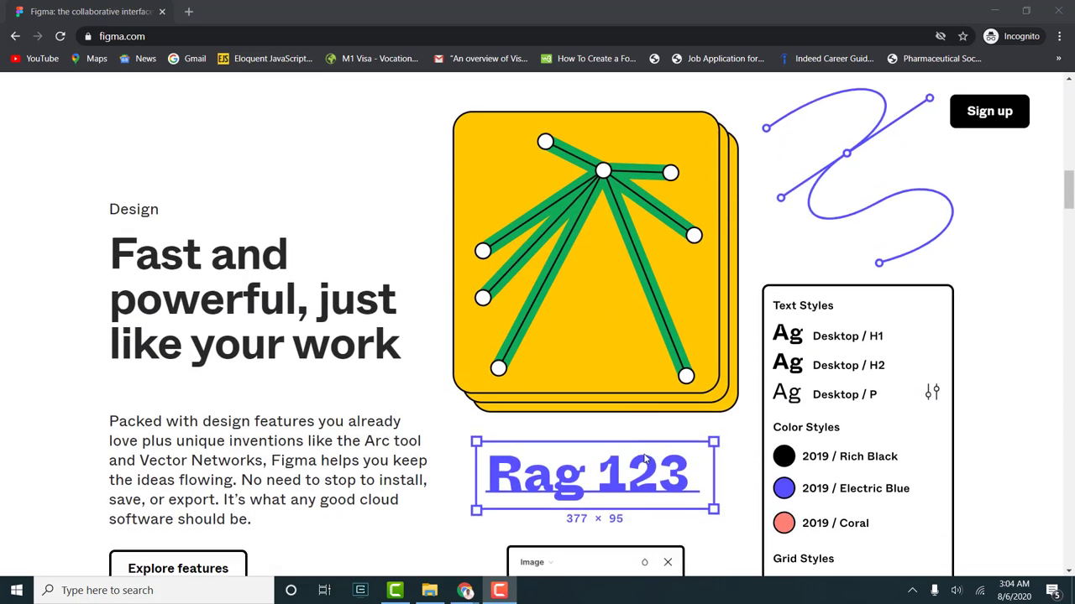
scroll(641, 482, down, 10)
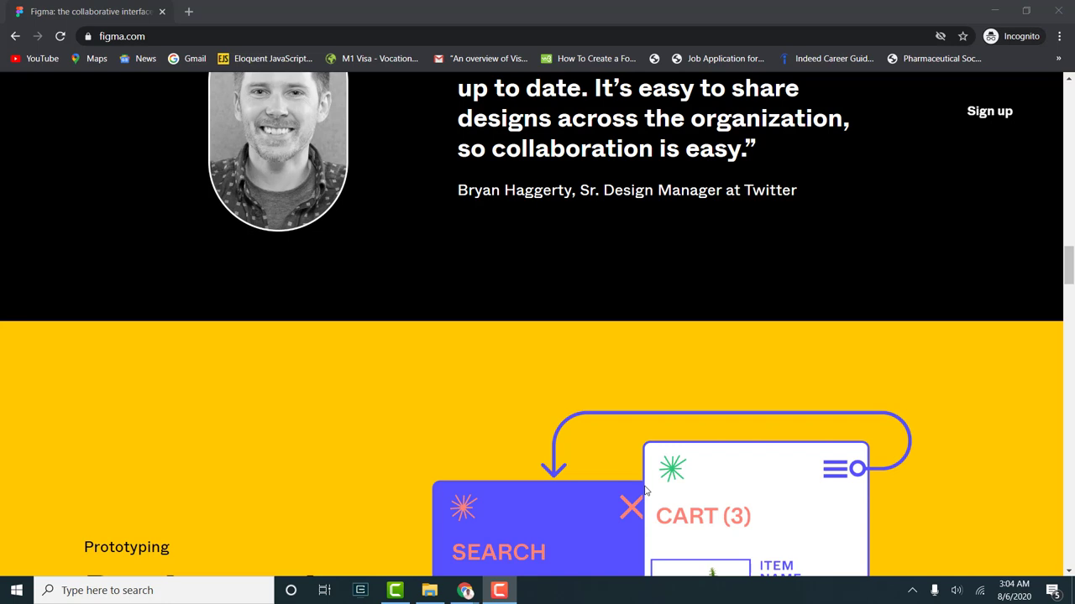
scroll(644, 491, down, 5)
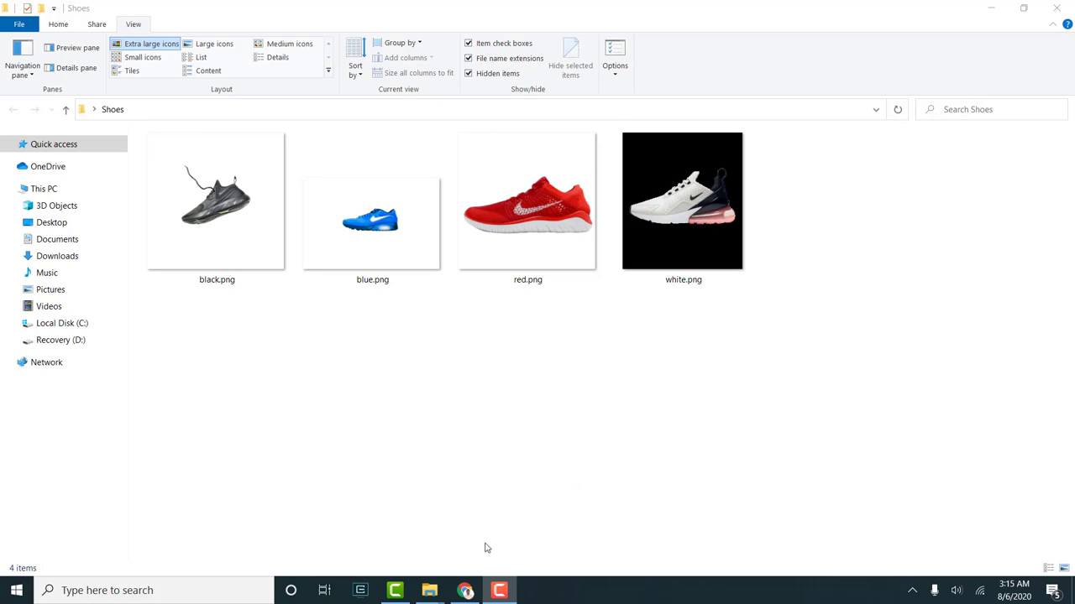
click(465, 590)
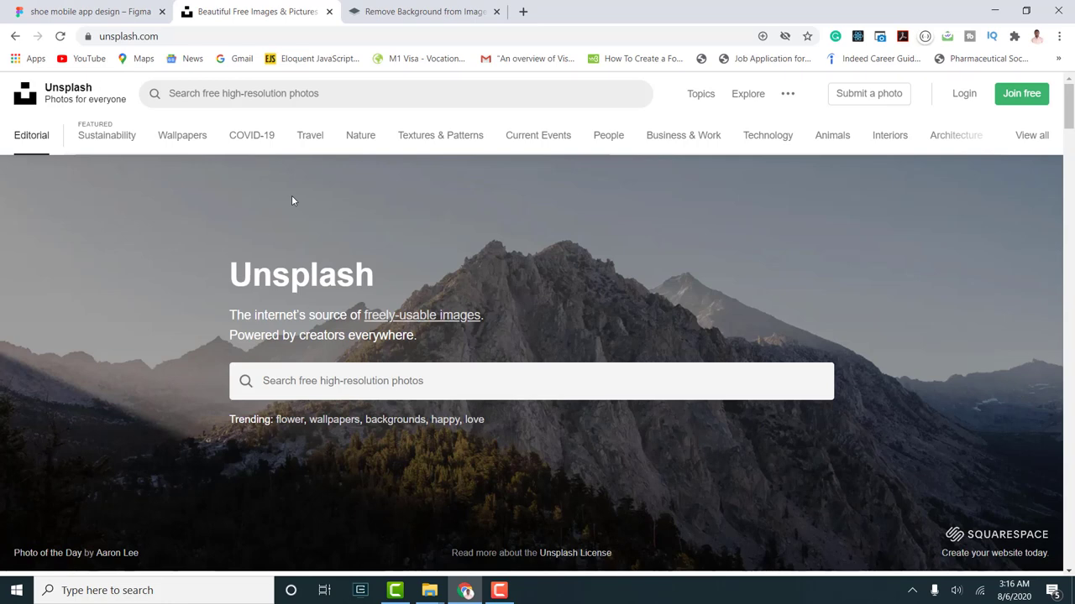
scroll(307, 210, down, 7)
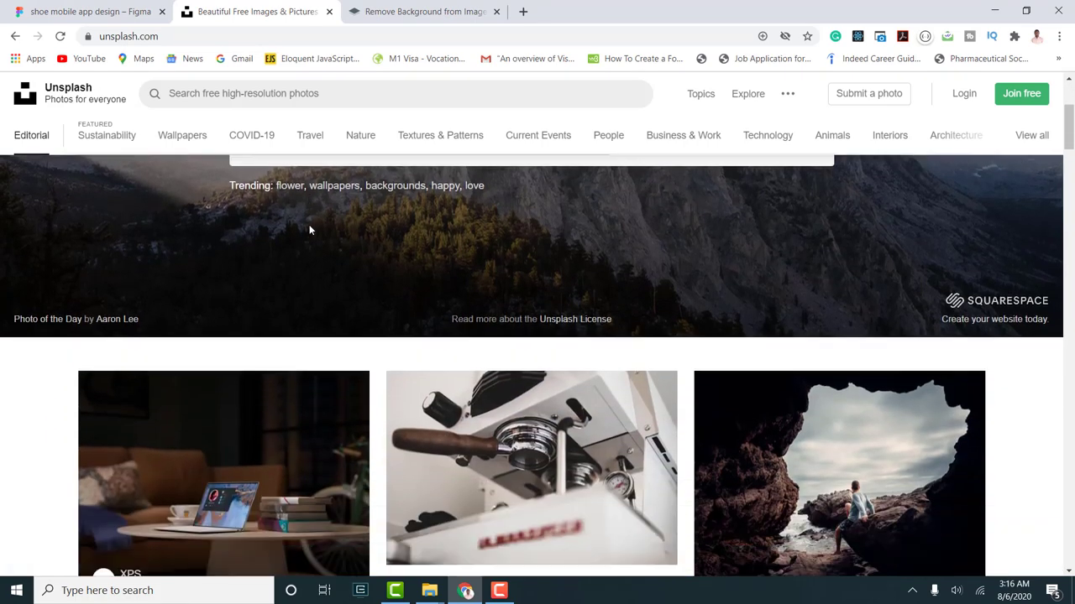
scroll(312, 229, down, 8)
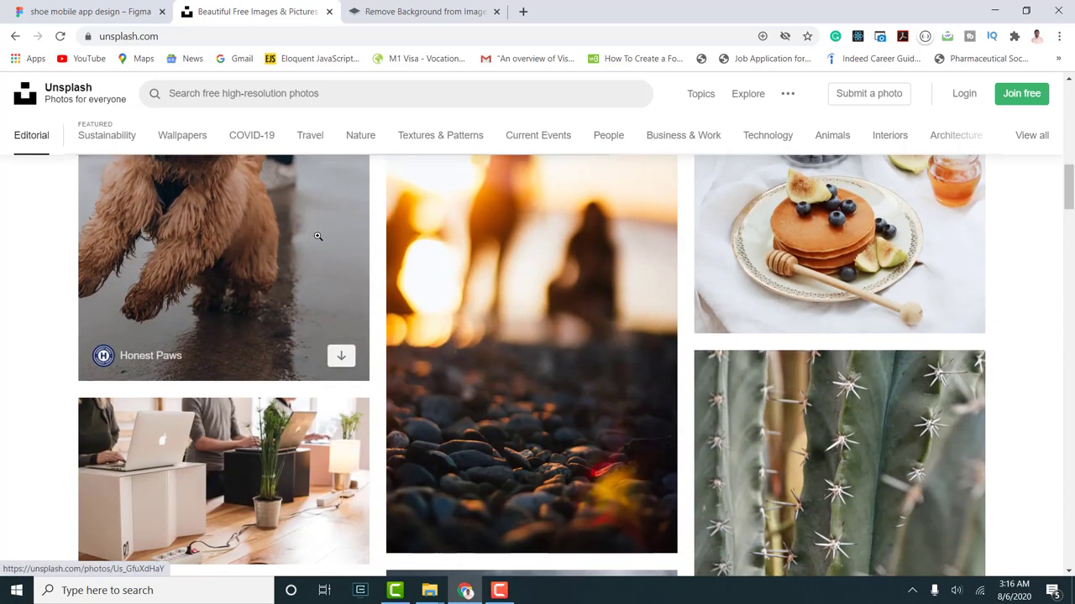
scroll(359, 355, down, 3)
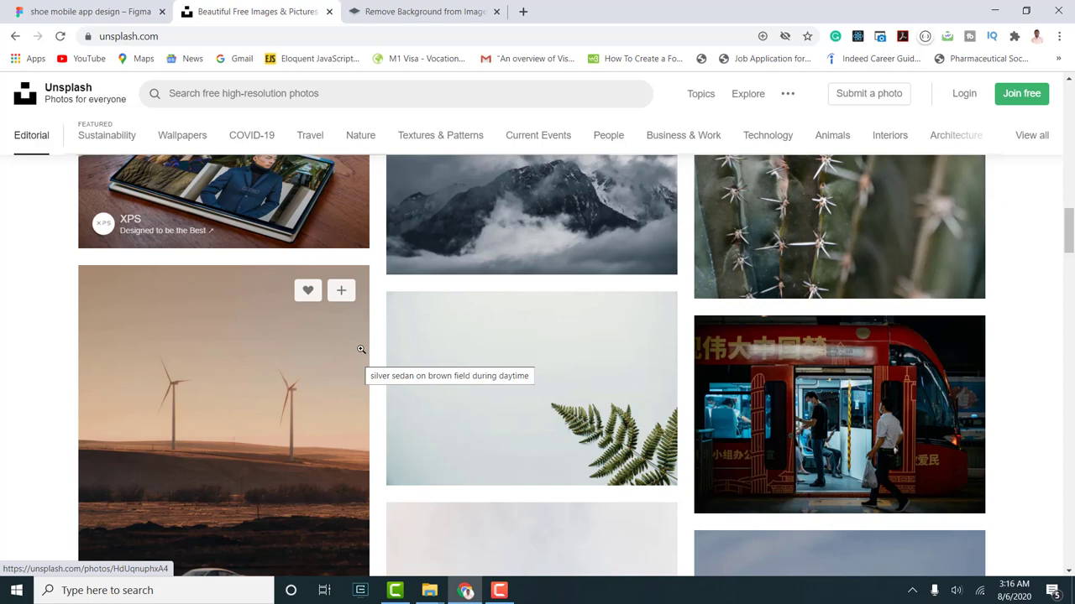
scroll(357, 344, up, 8)
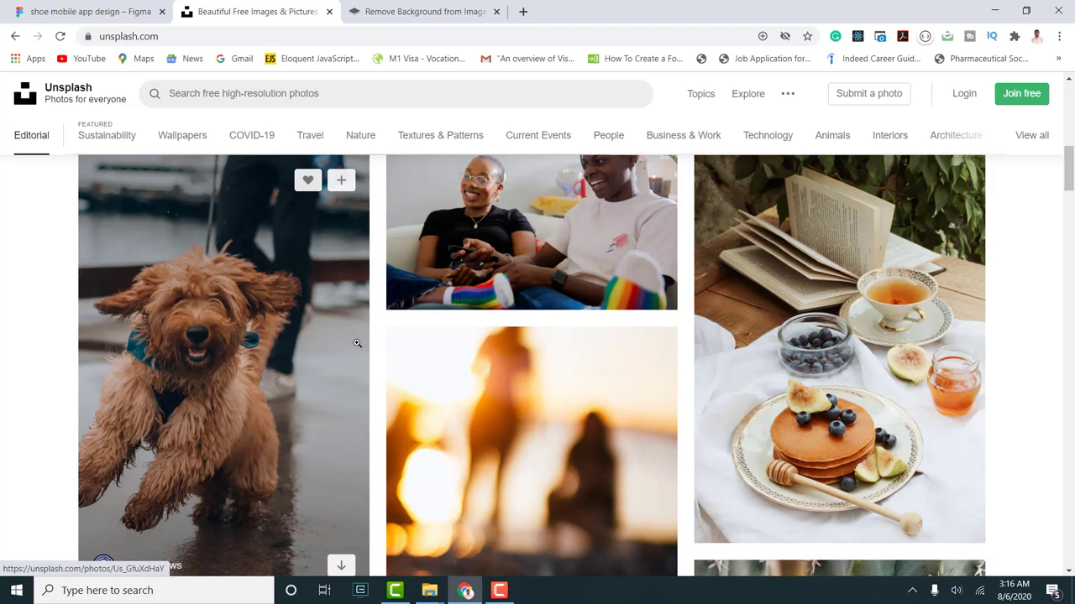
- Switch to the remove.bg background remover tab
click(390, 8)
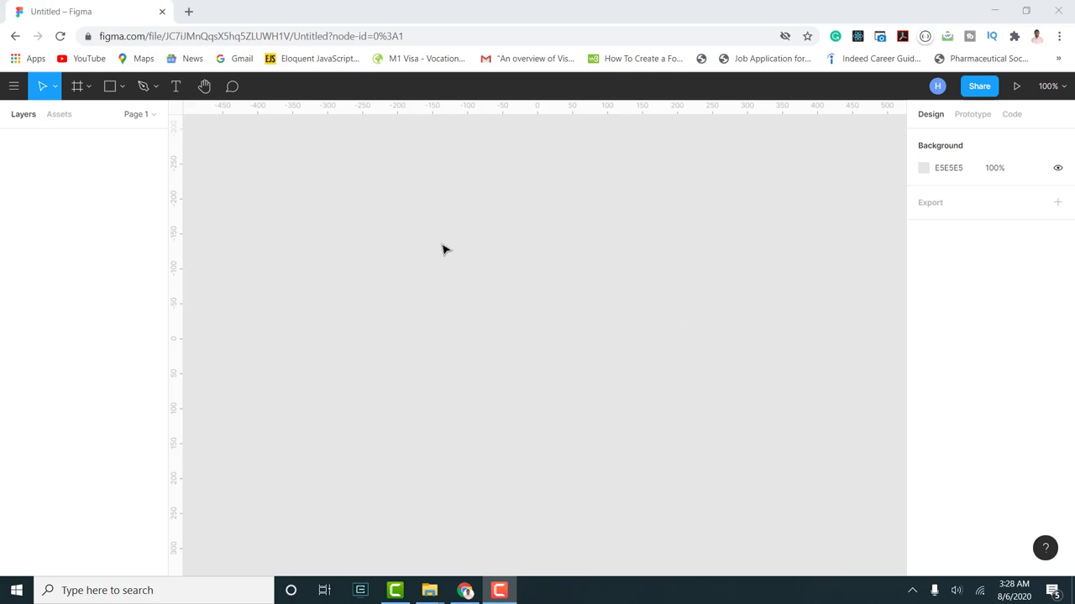
- Create an iPhone 11 Pro / X frame (375×812) and name it 'products'
click(87, 91)
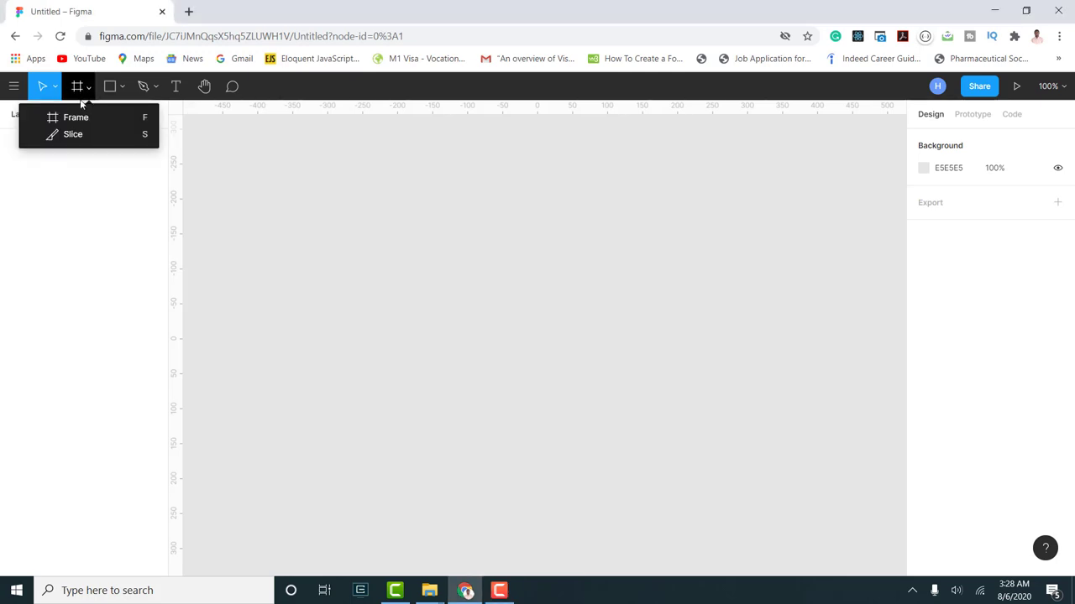
click(75, 118)
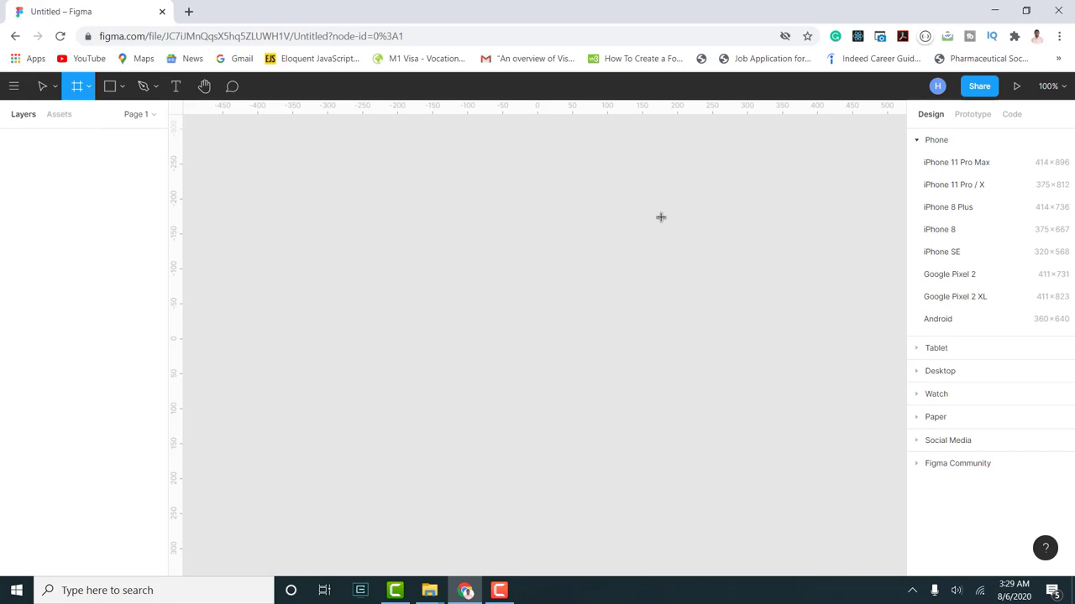
click(939, 185)
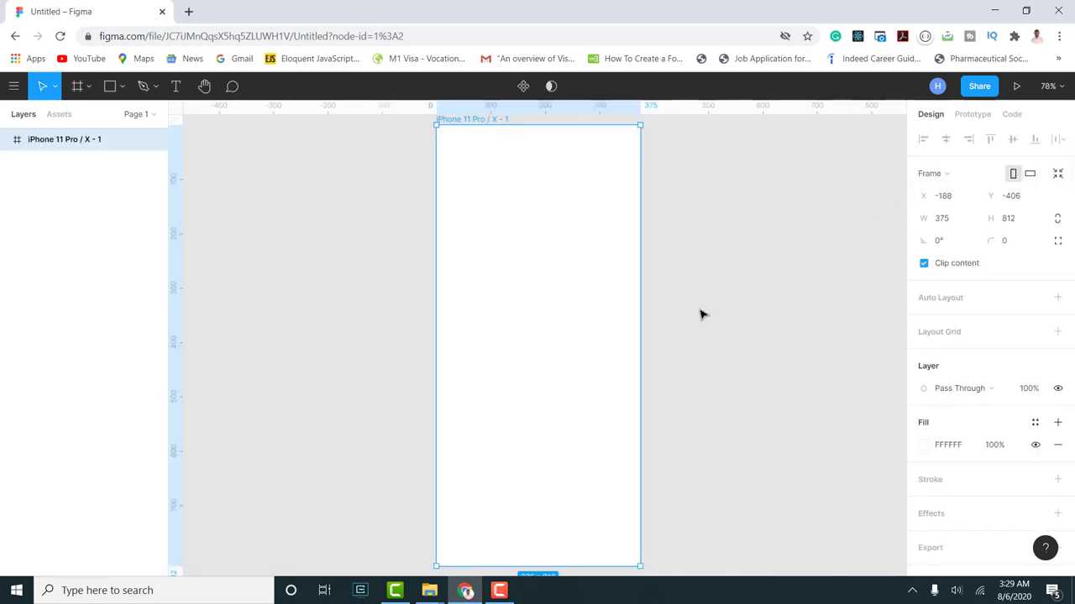
scroll(687, 312, down, 1)
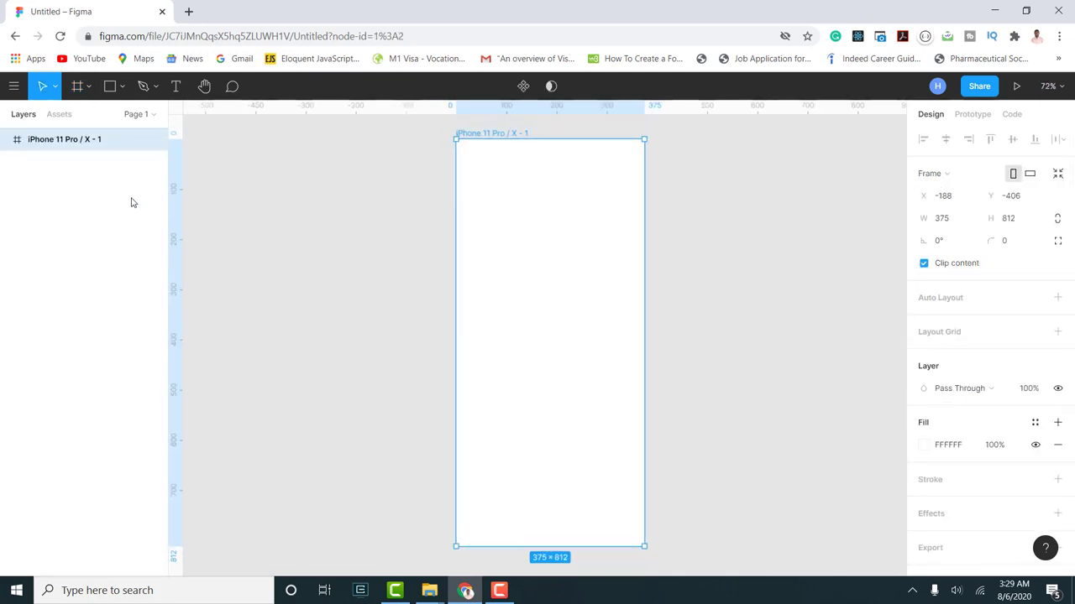
double_click(71, 146)
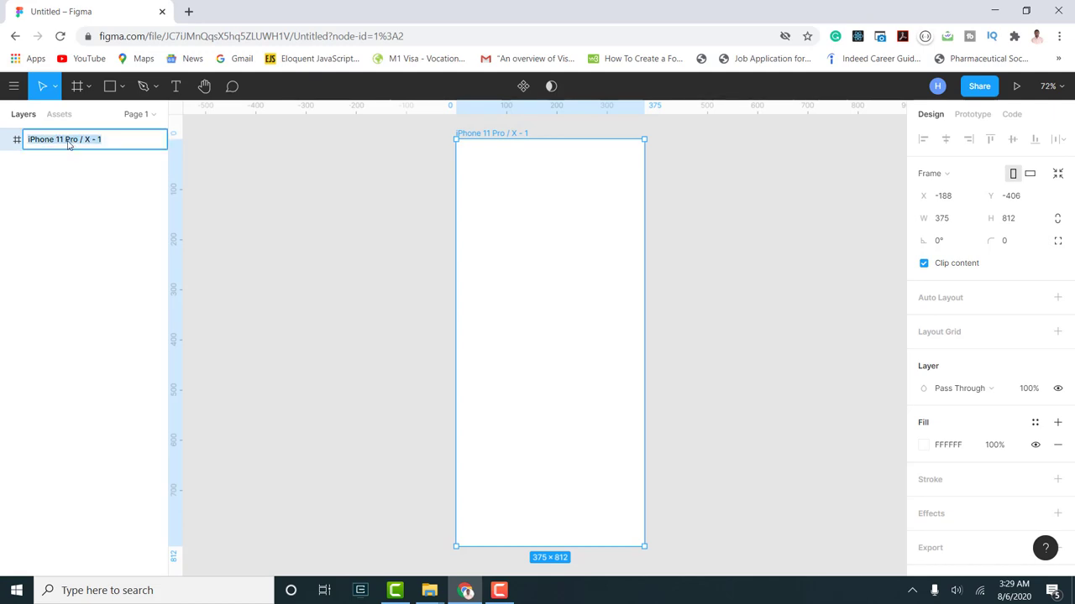
text(products)
key(Return)
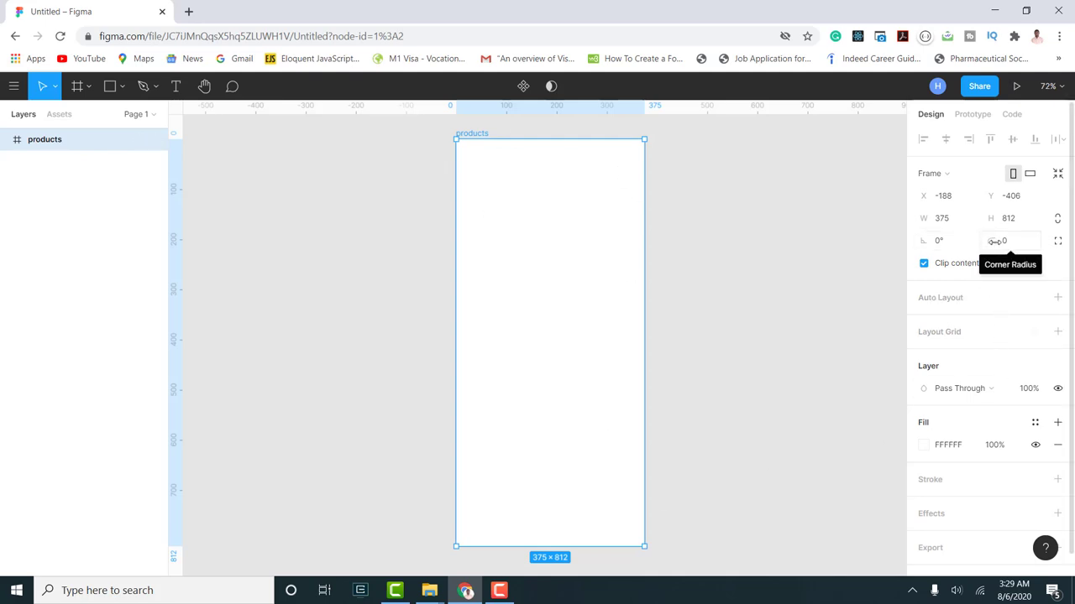
- Round the products frame's corners to a radius of 30
click(1014, 246)
text(30)
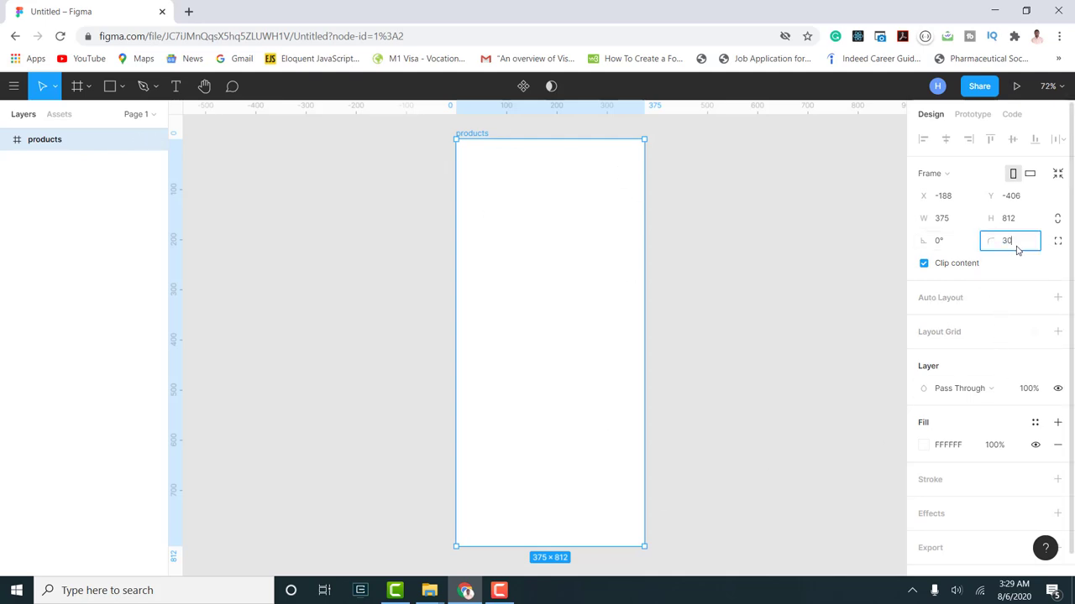
key(Return)
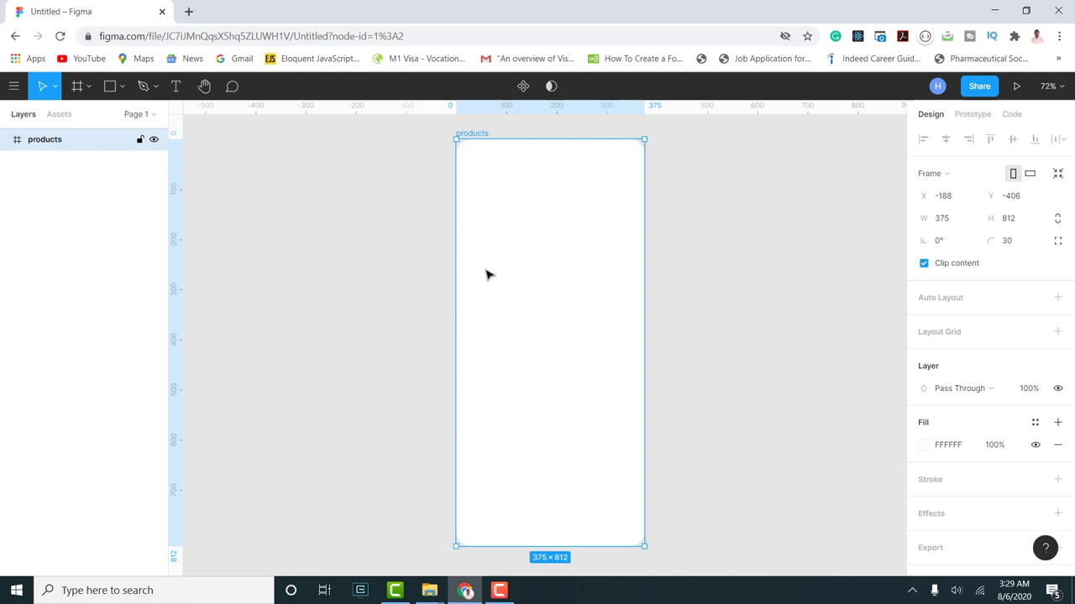
- Add a 'Nike shoe store' text layer in Medium weight, size 24, inside the products frame
click(176, 86)
click(499, 237)
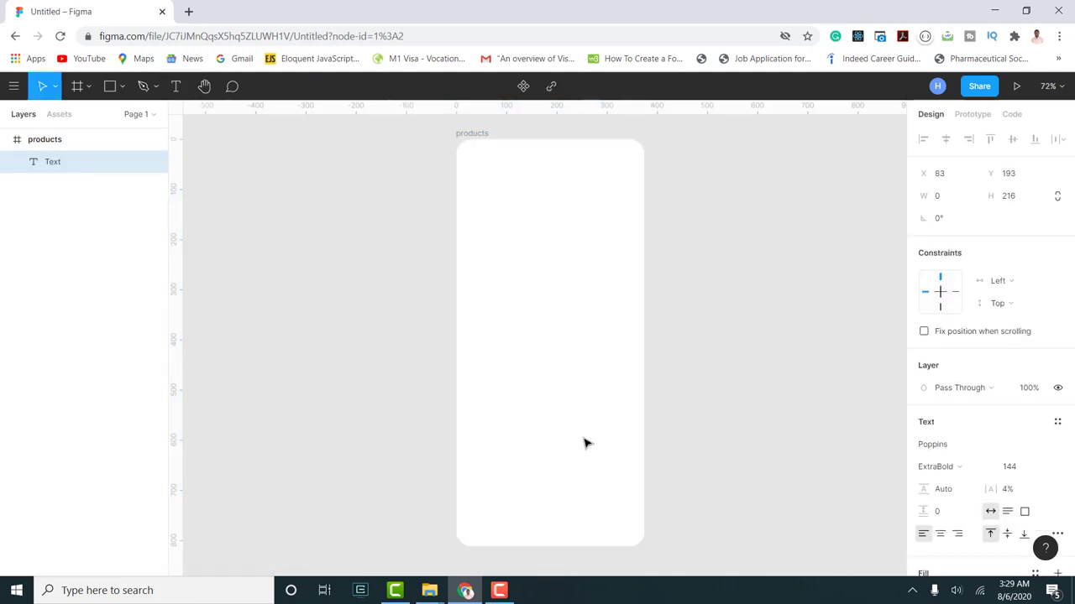
scroll(940, 420, down, 2)
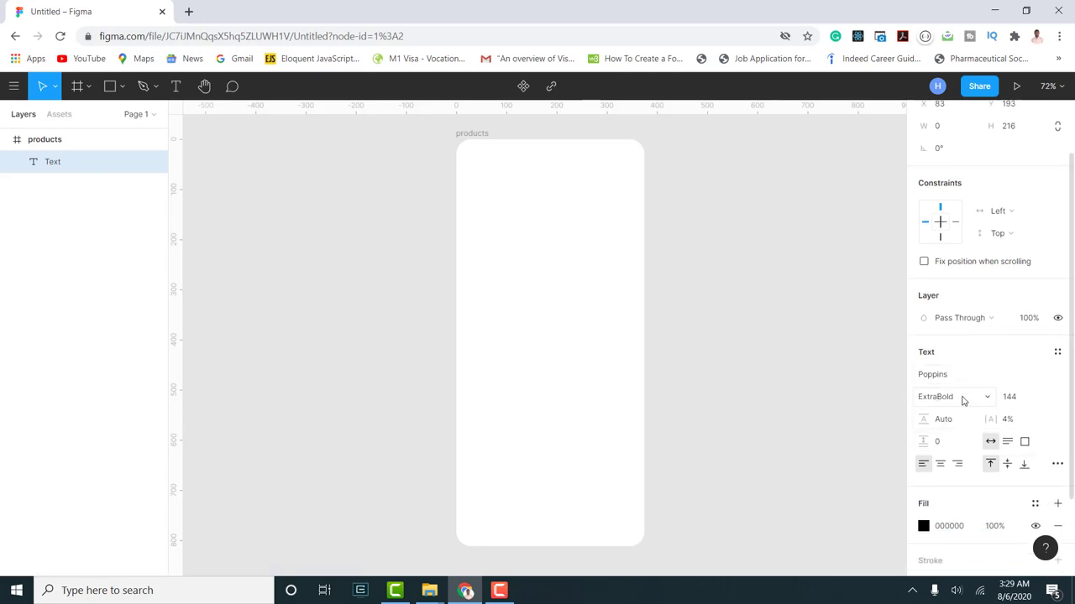
click(961, 400)
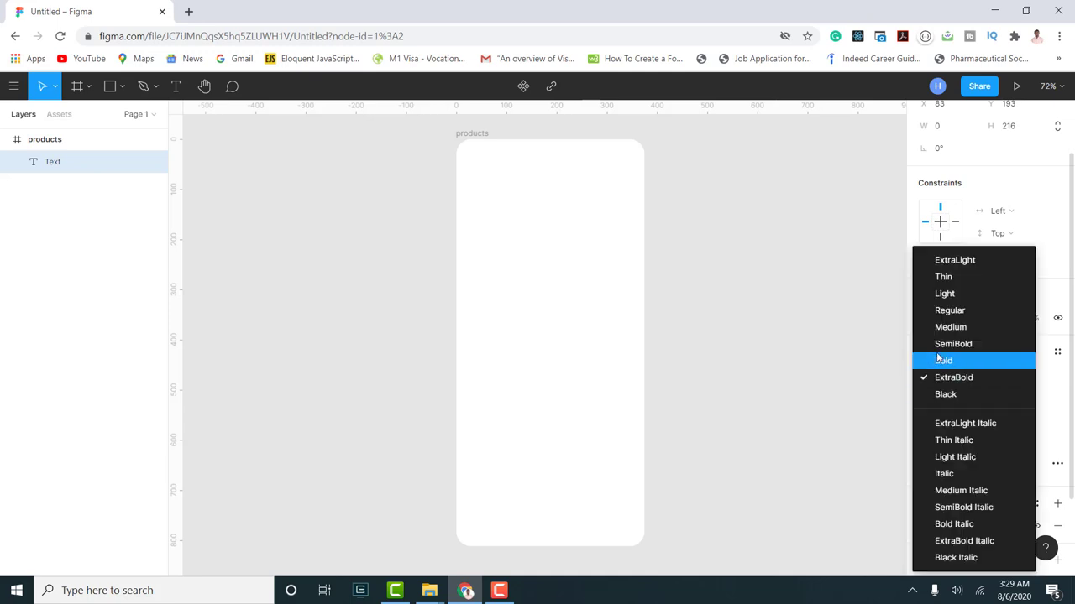
click(956, 330)
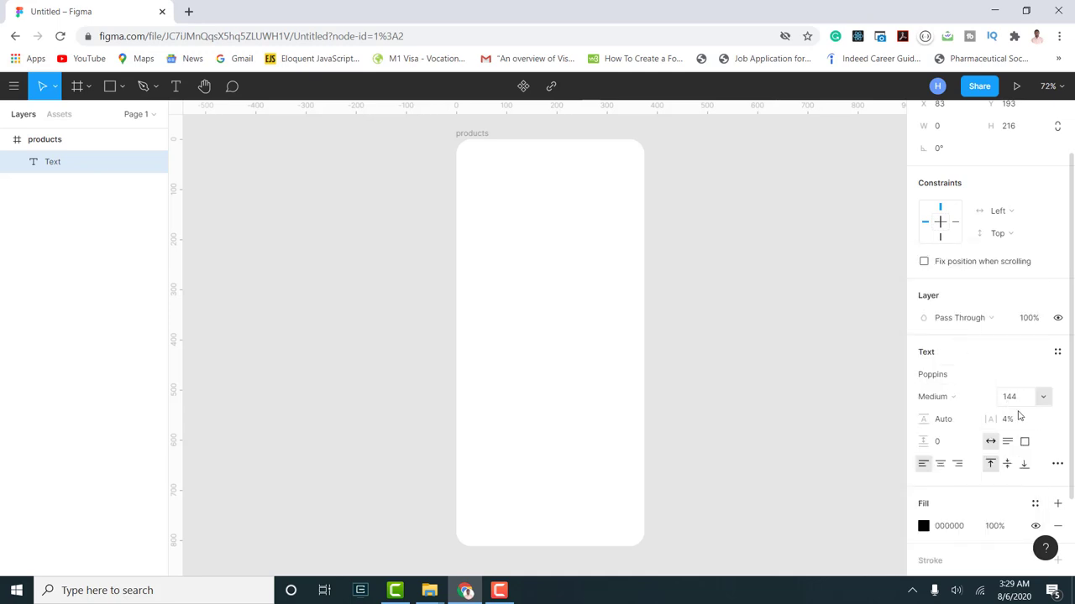
click(1023, 405)
text(24)
key(Return)
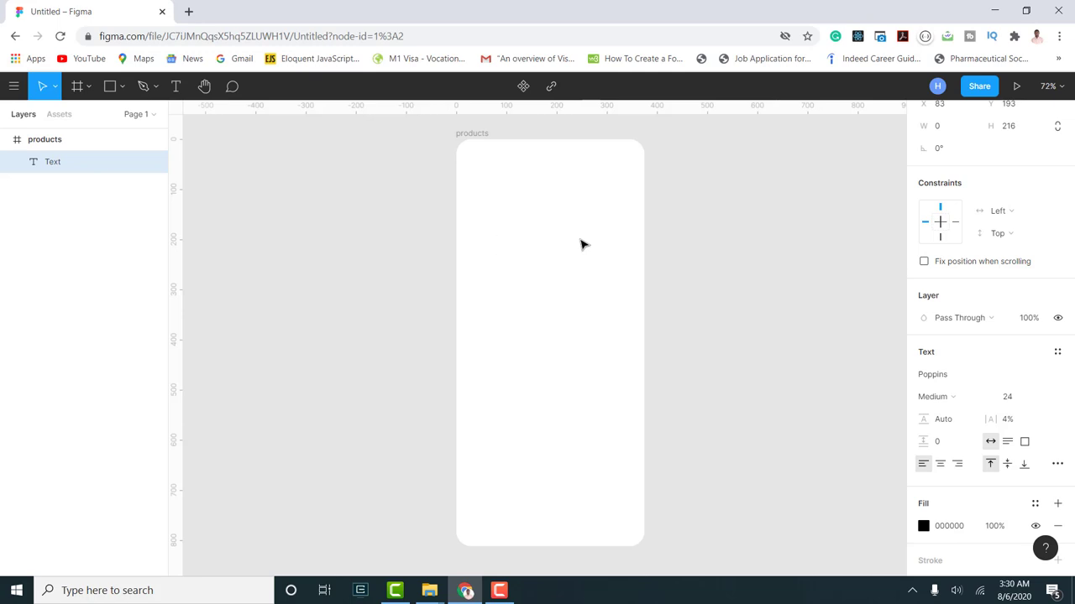
text(Nike sh)
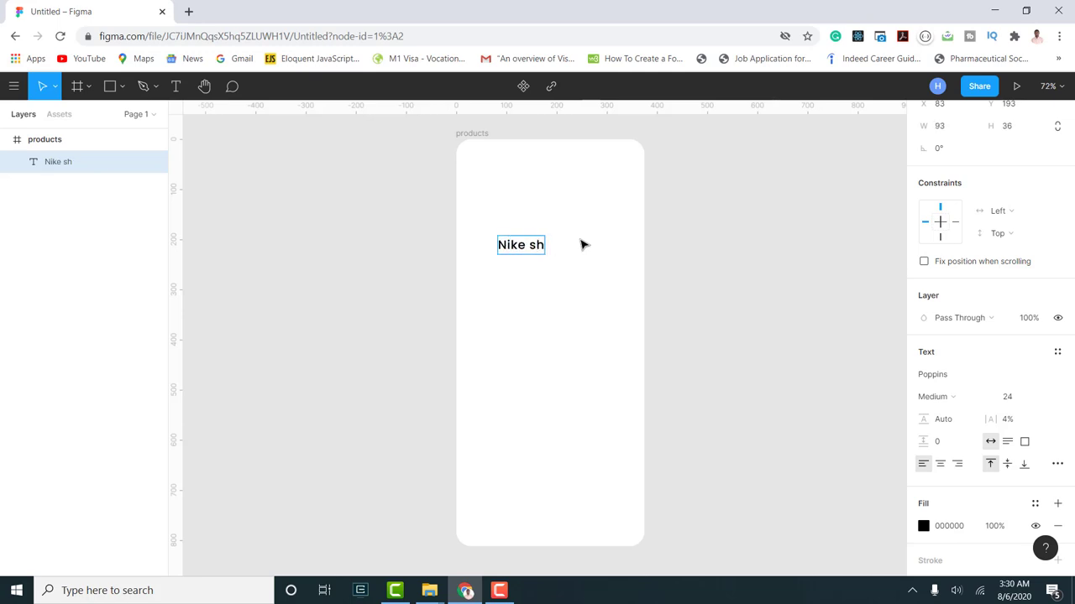
text(oe store)
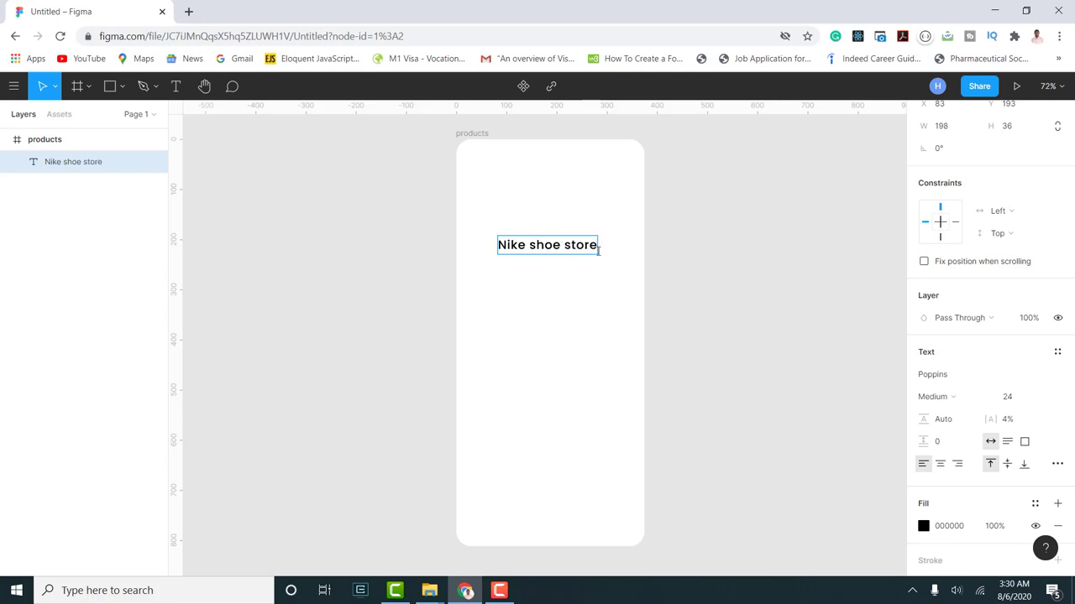
key(Escape)
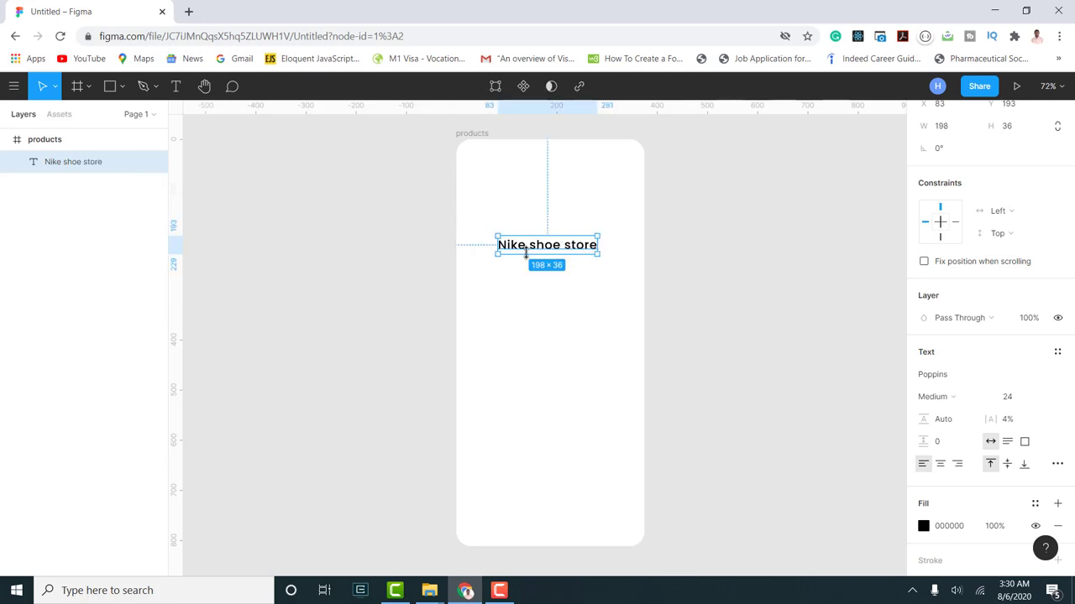
- Drag the 'Nike shoe store' heading a little higher toward the frame's top
click(481, 138)
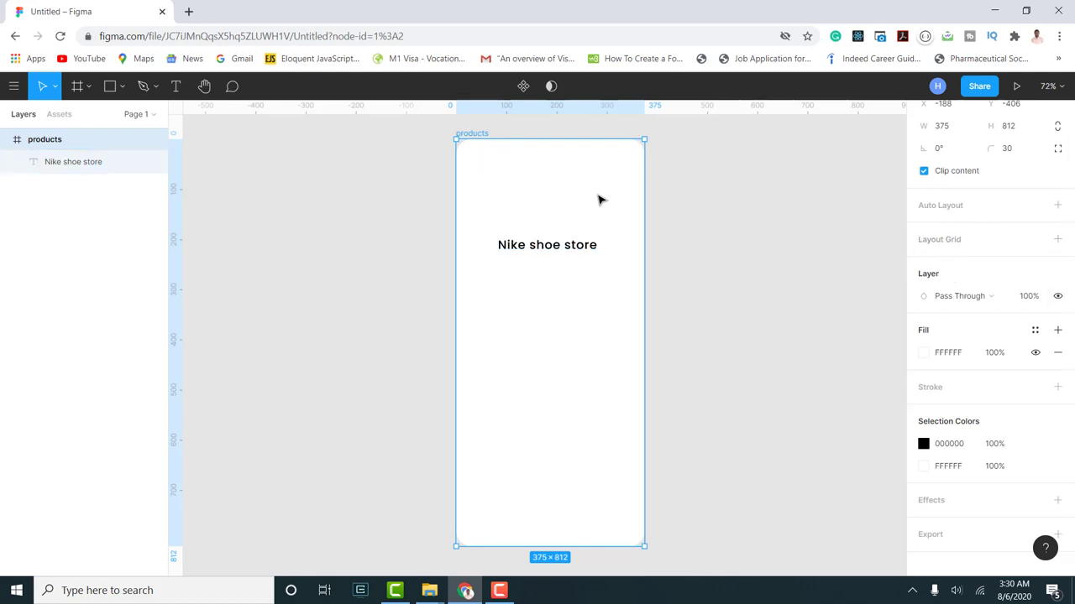
click(559, 250)
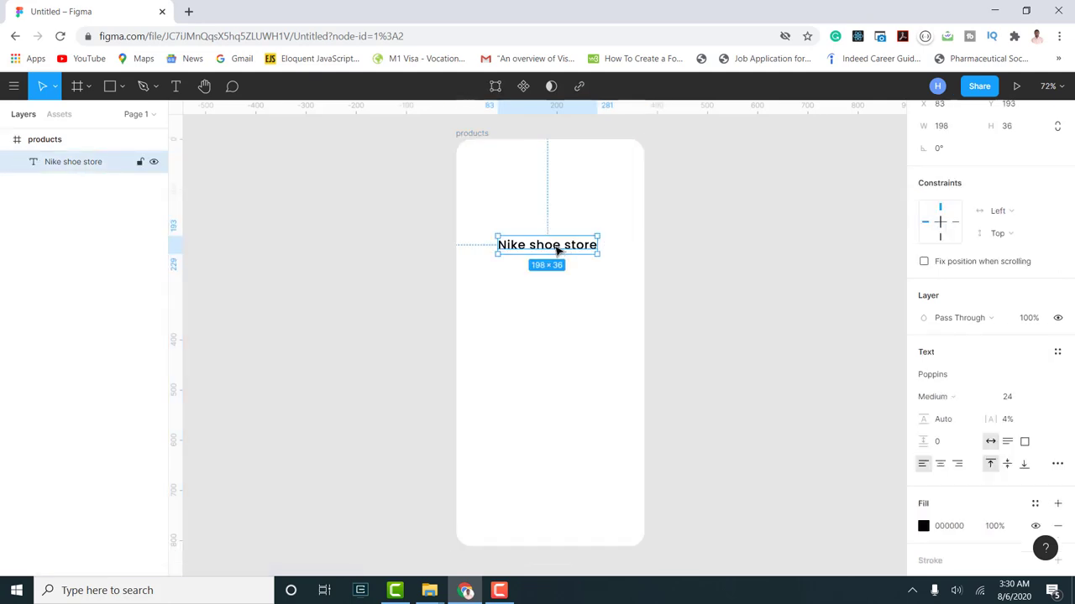
mouse_move(556, 249)
mouse_down()
mouse_move(516, 176)
mouse_move(545, 168)
mouse_move(535, 173)
mouse_move(535, 148)
mouse_move(557, 235)
mouse_up()
click(481, 139)
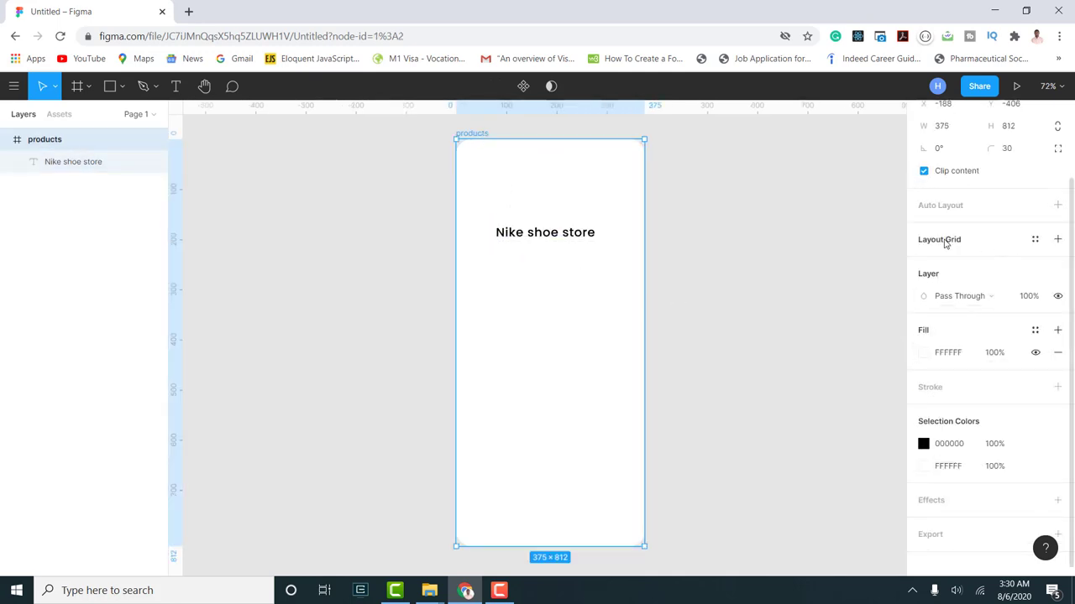
- Add a Columns layout grid with count 6 and margin 30 to the products frame
click(1057, 240)
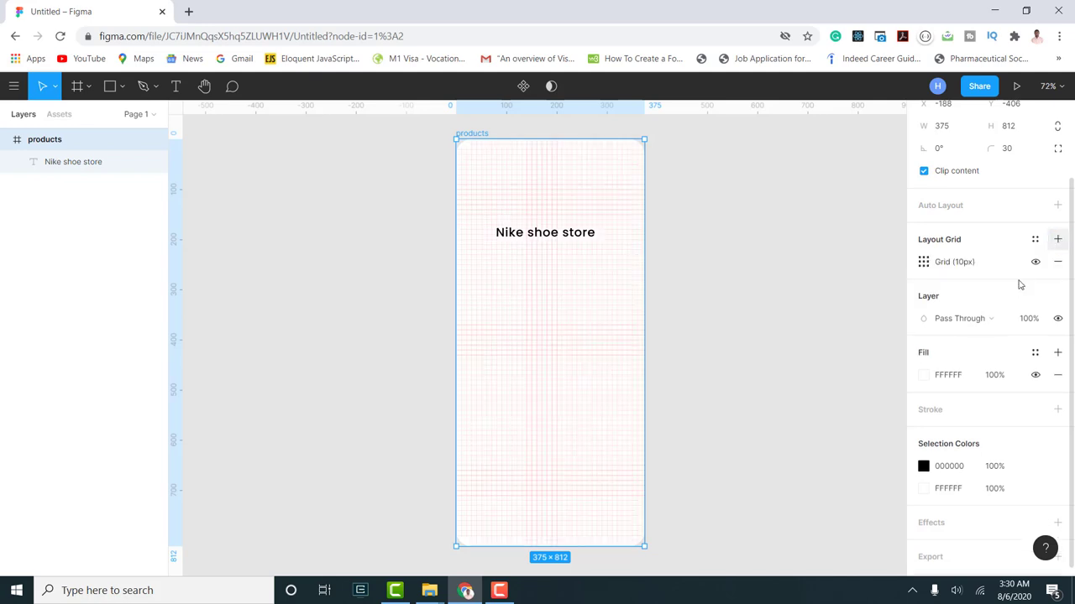
click(923, 263)
click(770, 264)
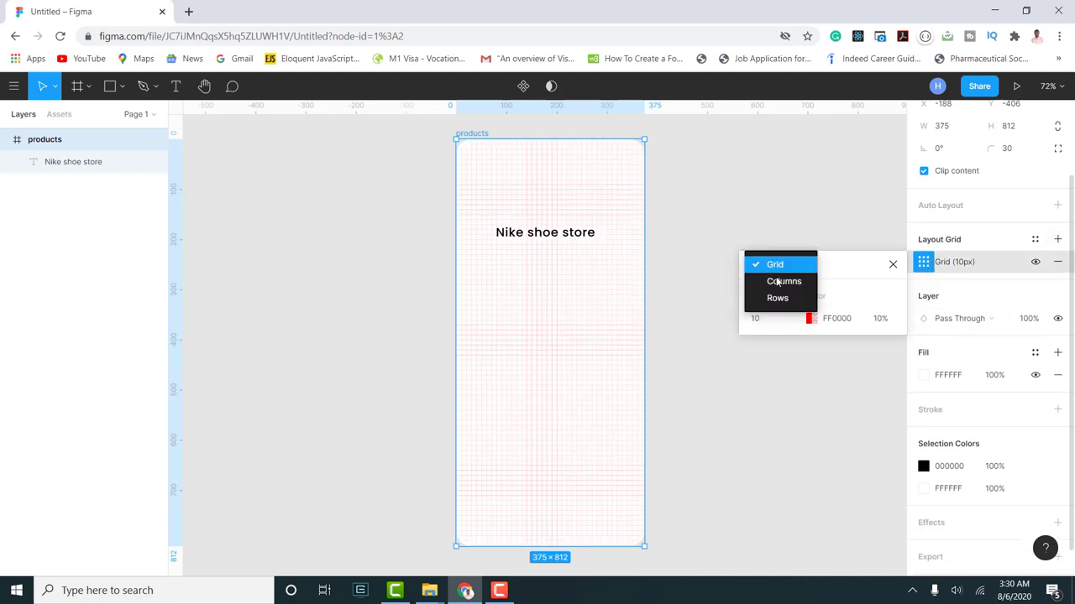
click(779, 282)
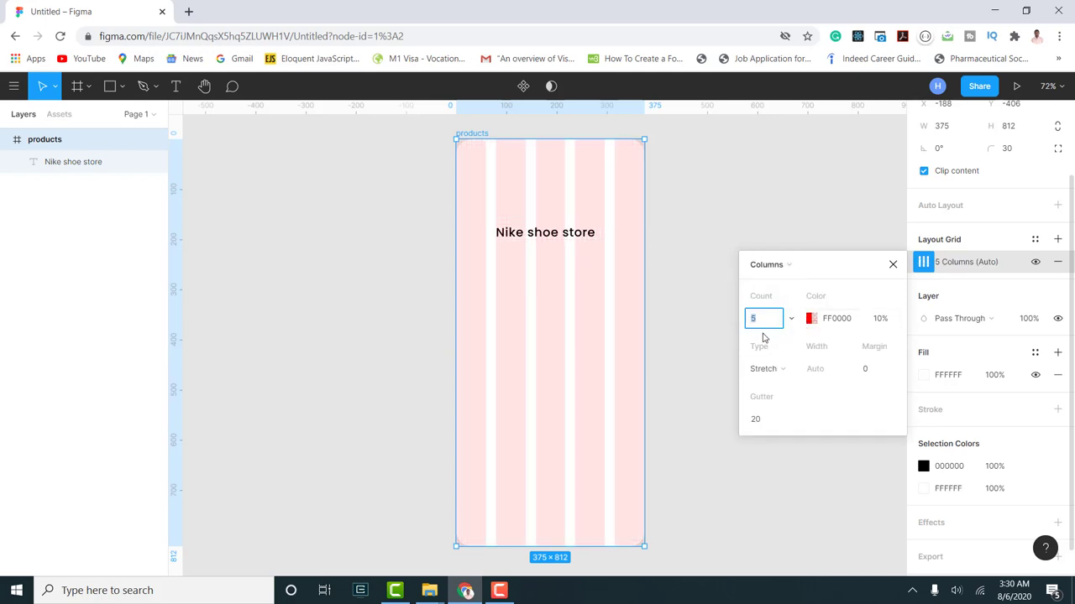
text(6)
click(876, 370)
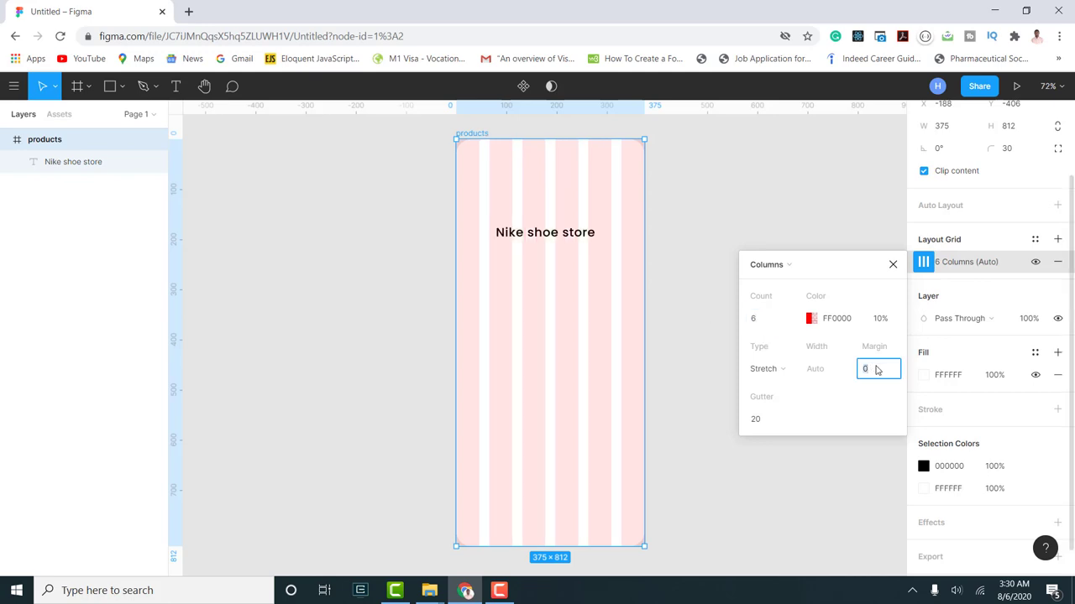
text(30)
key(Return)
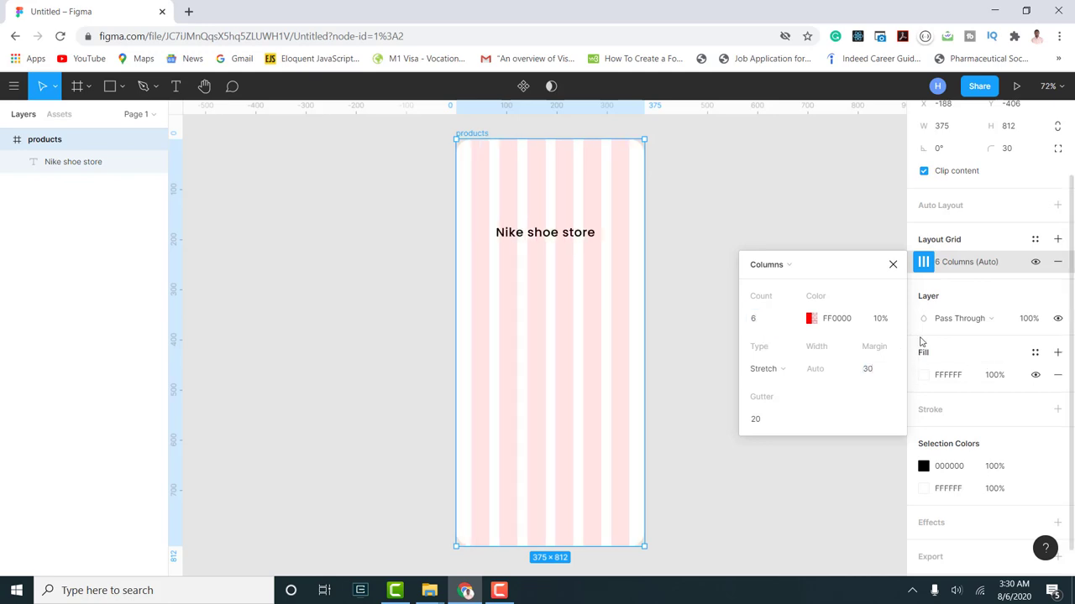
click(893, 264)
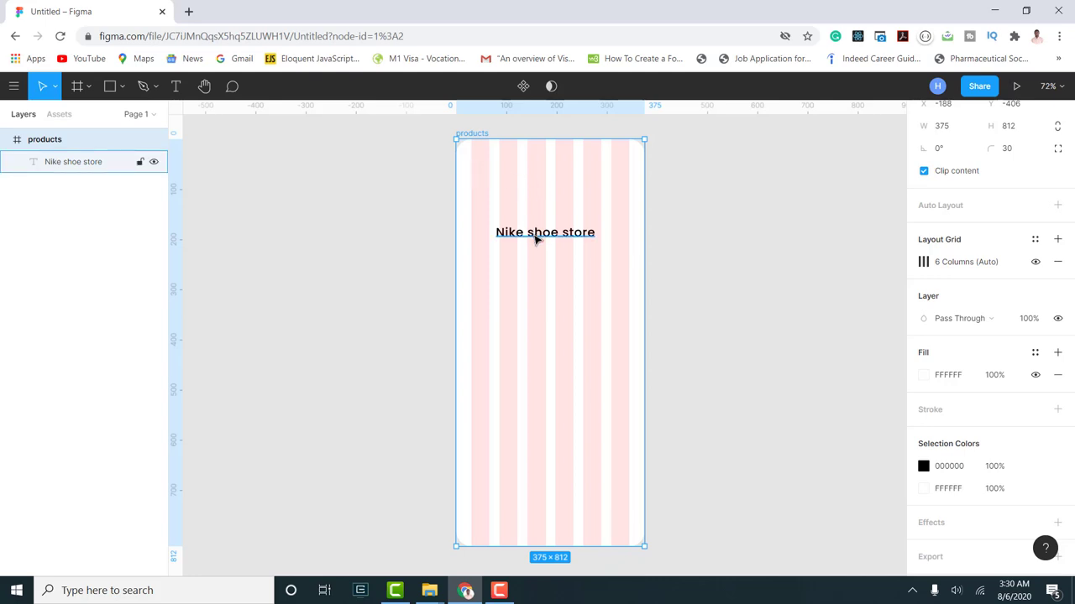
- Place the heading at the frame's upper left (X 30, Y 94) and hide the layout grid
drag(537, 239, 475, 216)
click(505, 237)
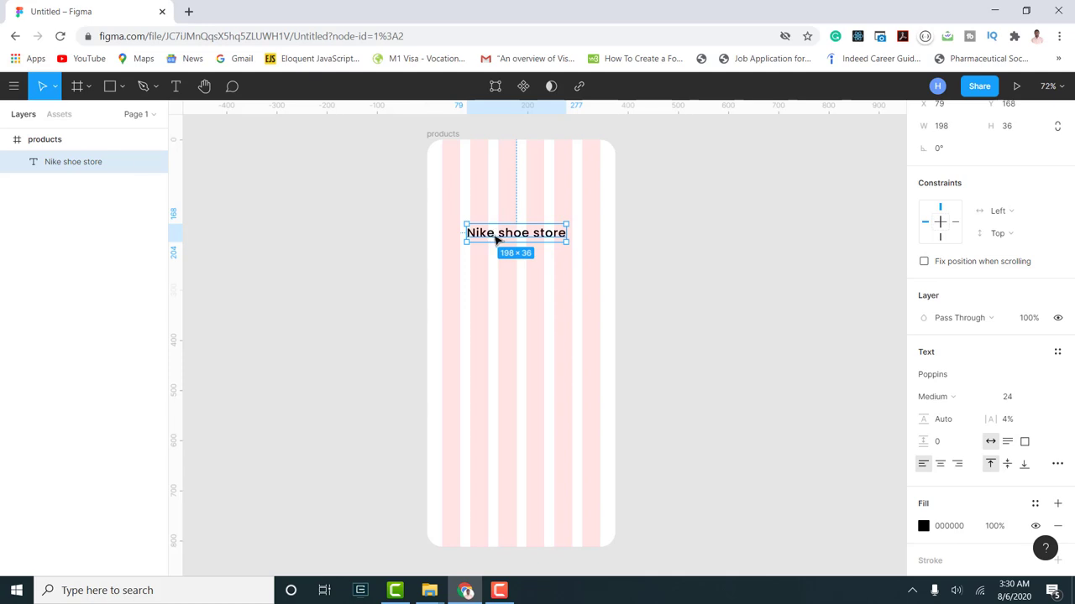
drag(495, 241, 470, 191)
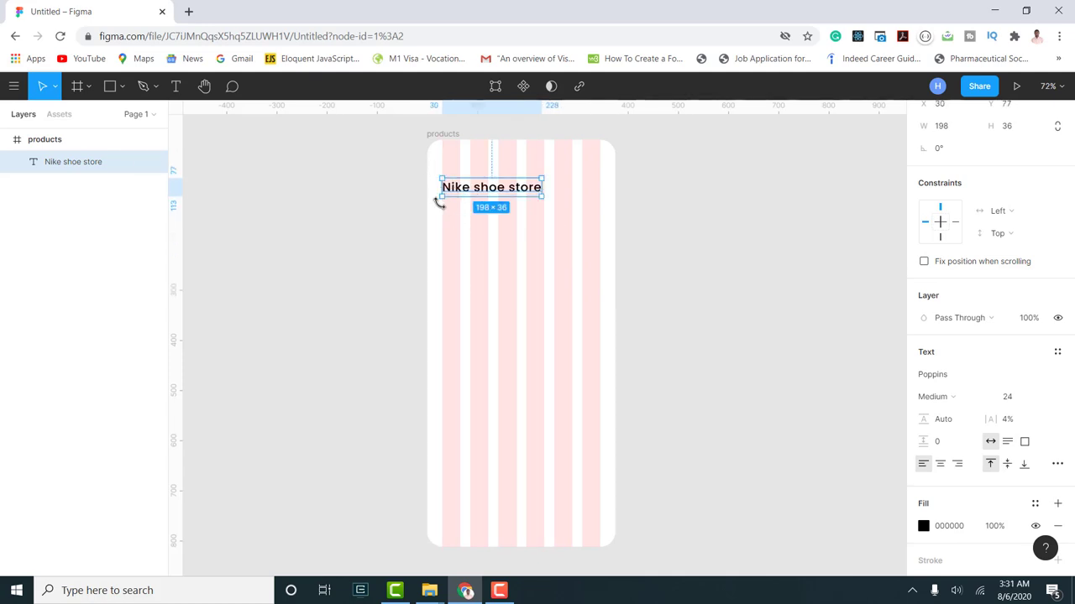
click(446, 138)
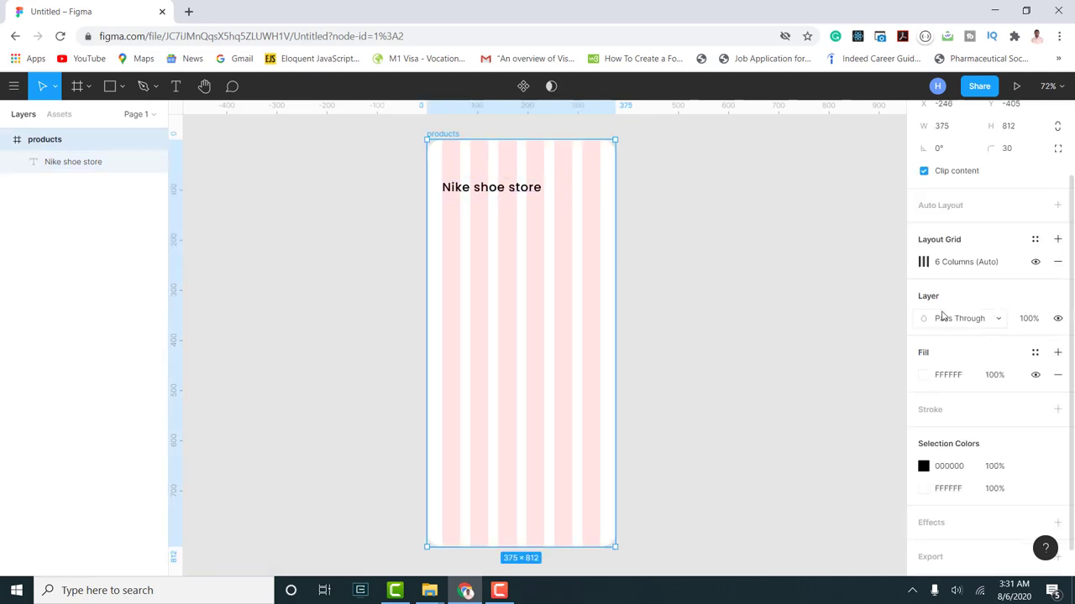
click(1035, 262)
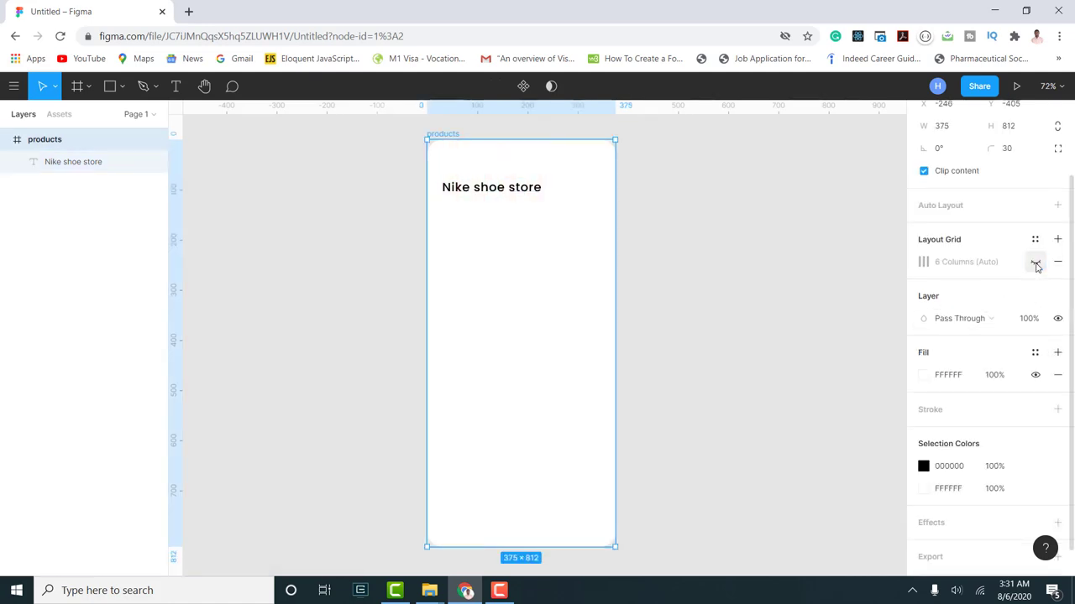
drag(482, 195, 494, 201)
click(481, 190)
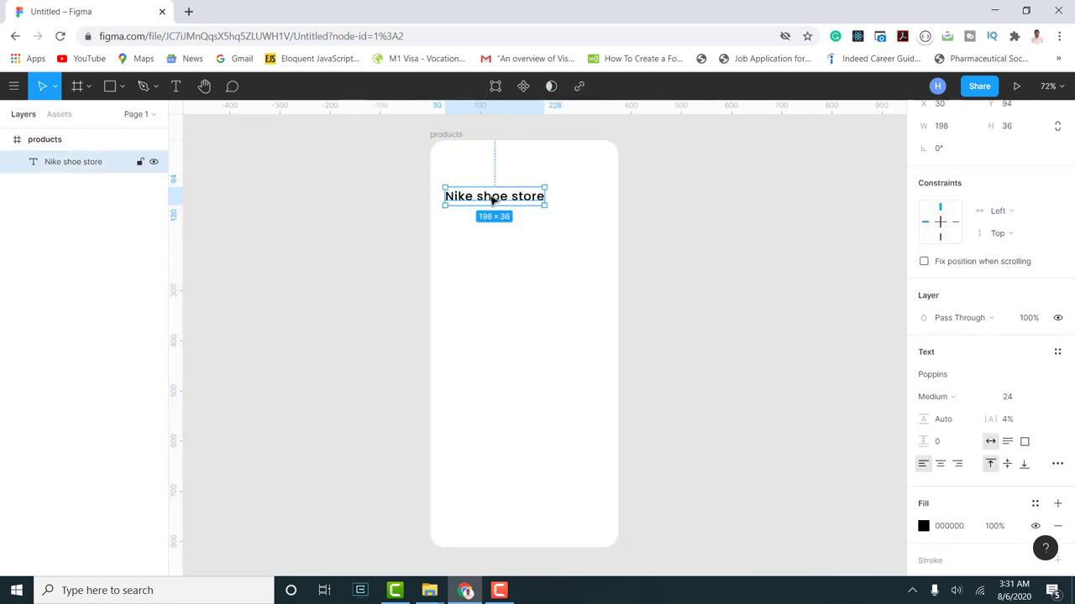
- Draw a short horizontal line with the Pen tool near the frame's top-right corner
click(143, 87)
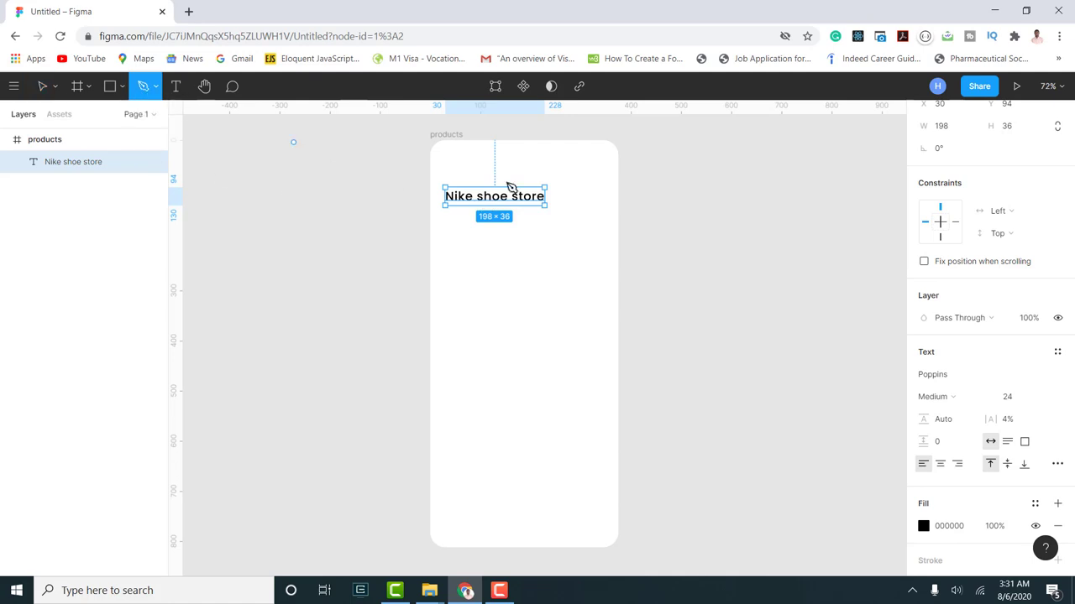
scroll(613, 139, up, 5)
scroll(608, 155, up, 2)
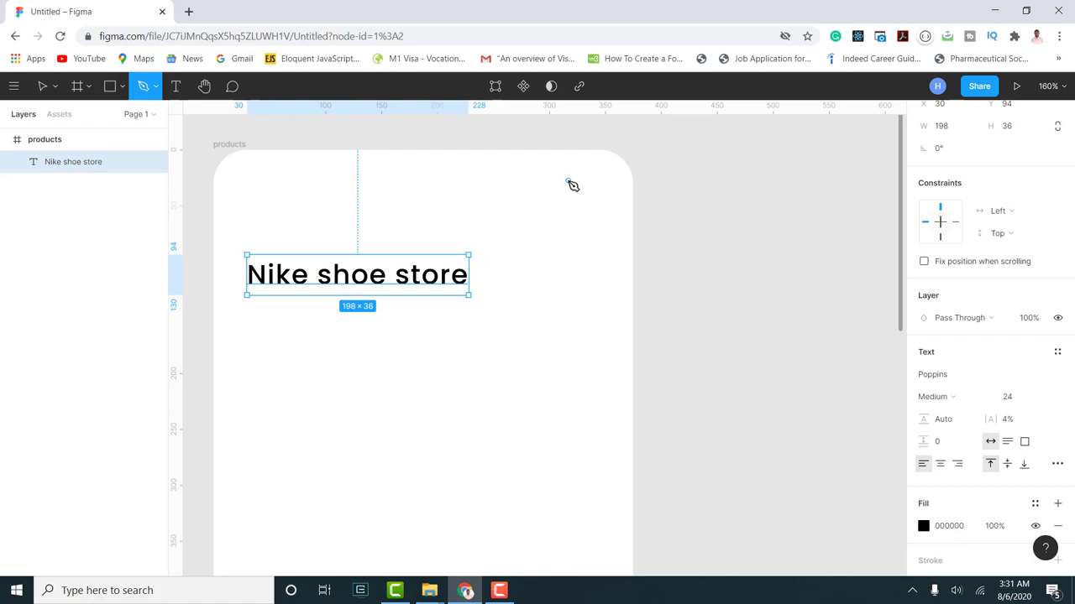
click(568, 181)
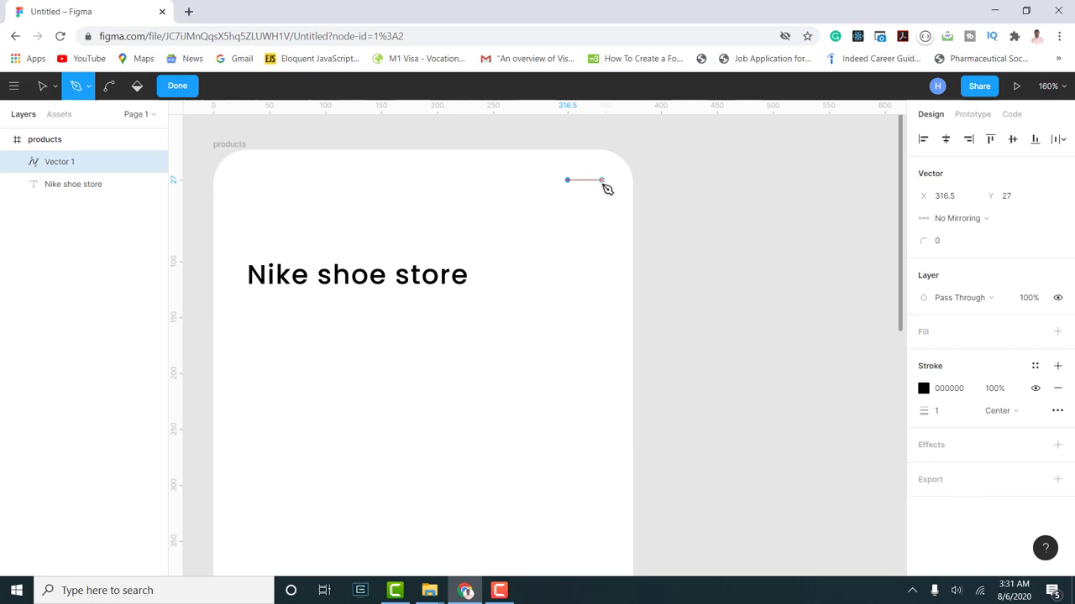
click(601, 181)
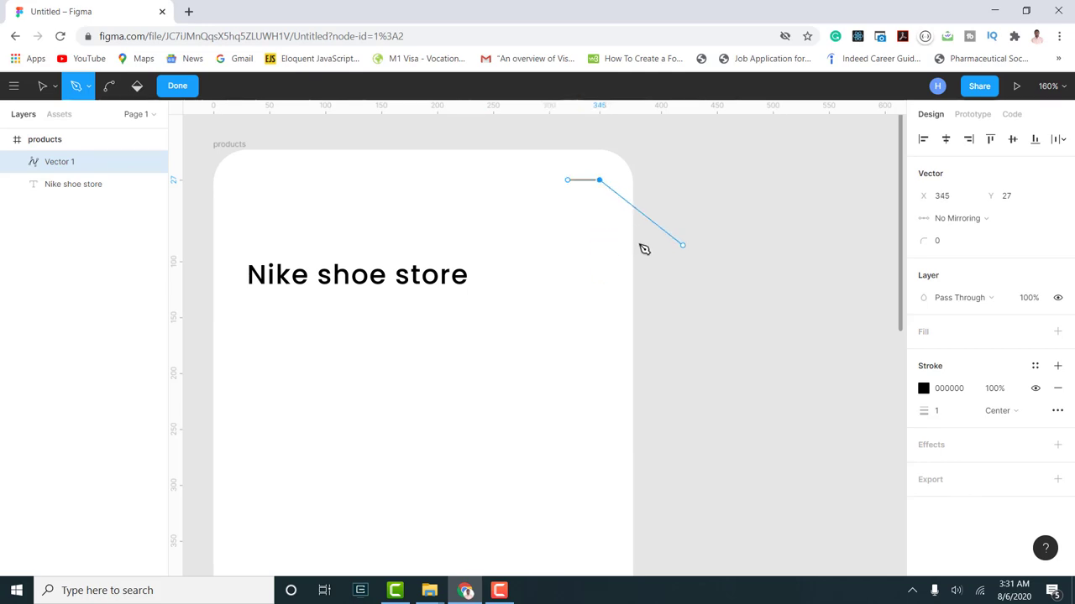
key(Escape)
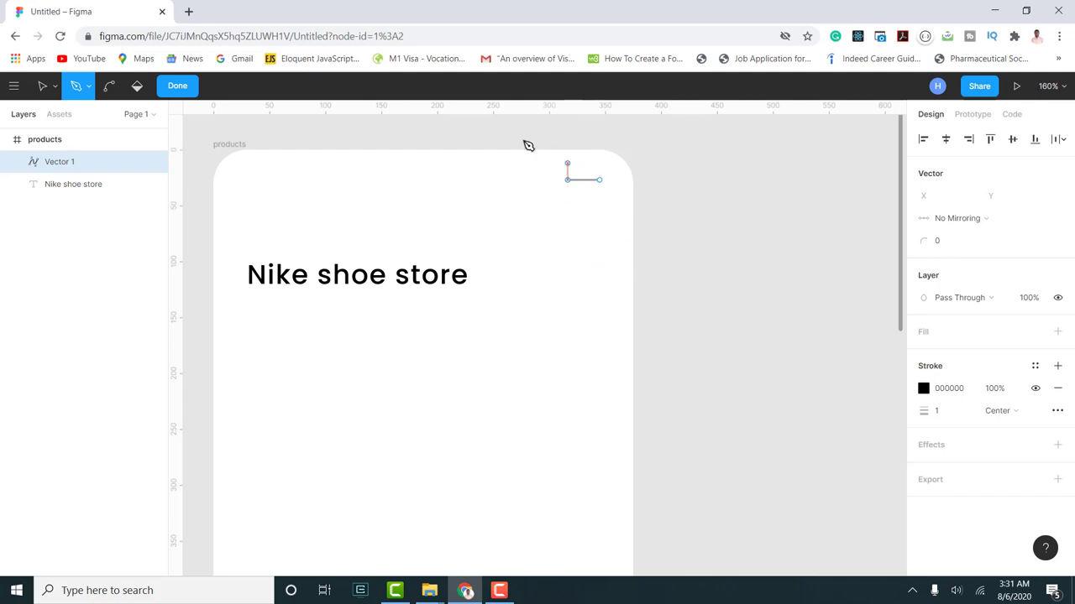
click(179, 85)
click(651, 218)
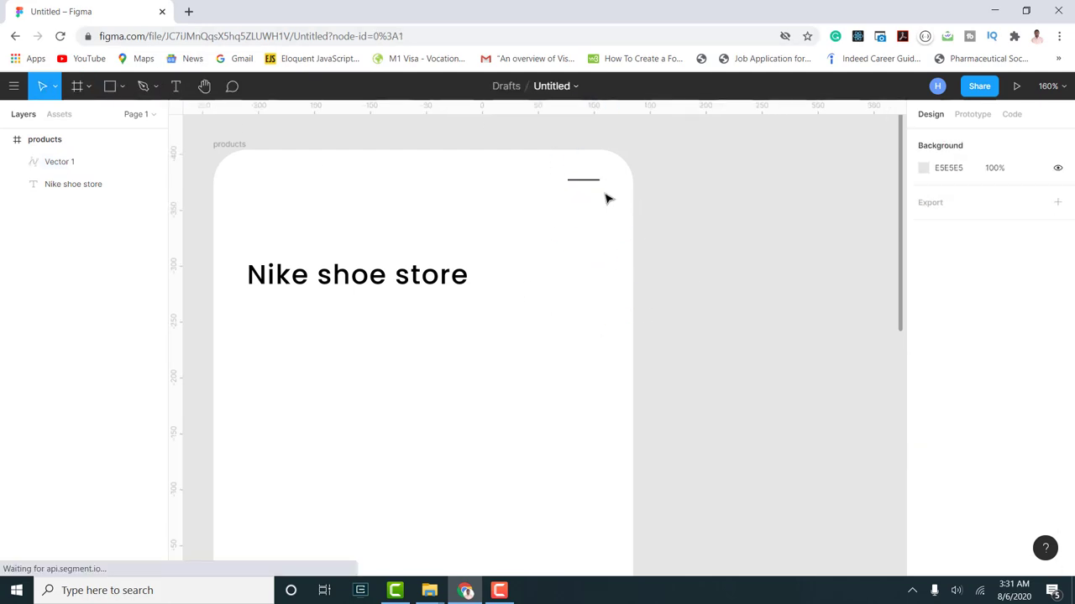
- Alt-drag copies of the line to stack three lines as a menu icon
click(586, 183)
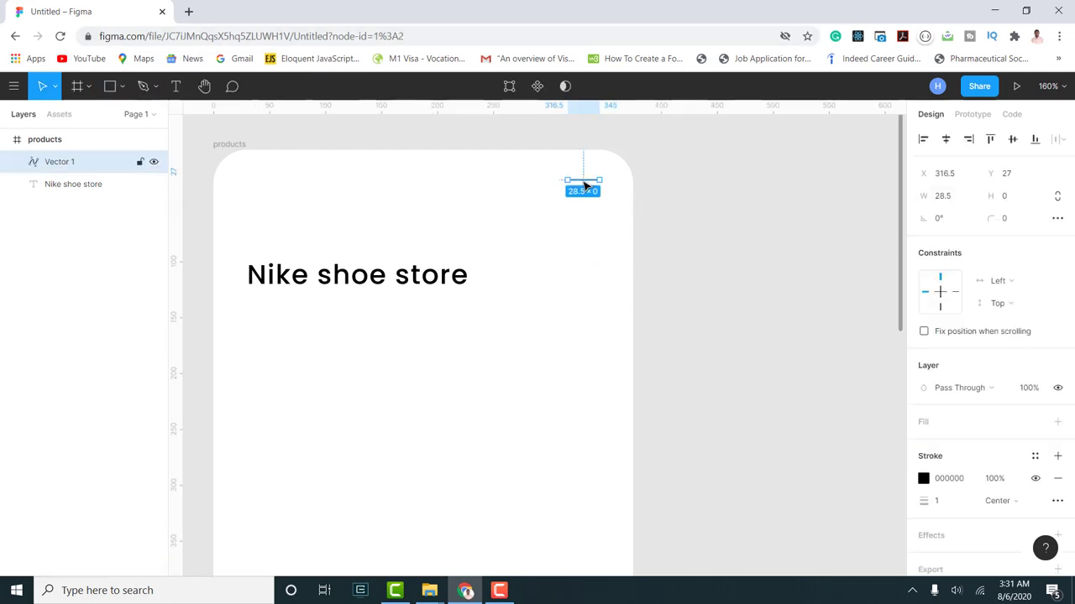
alt+drag(585, 184, 587, 208)
click(734, 241)
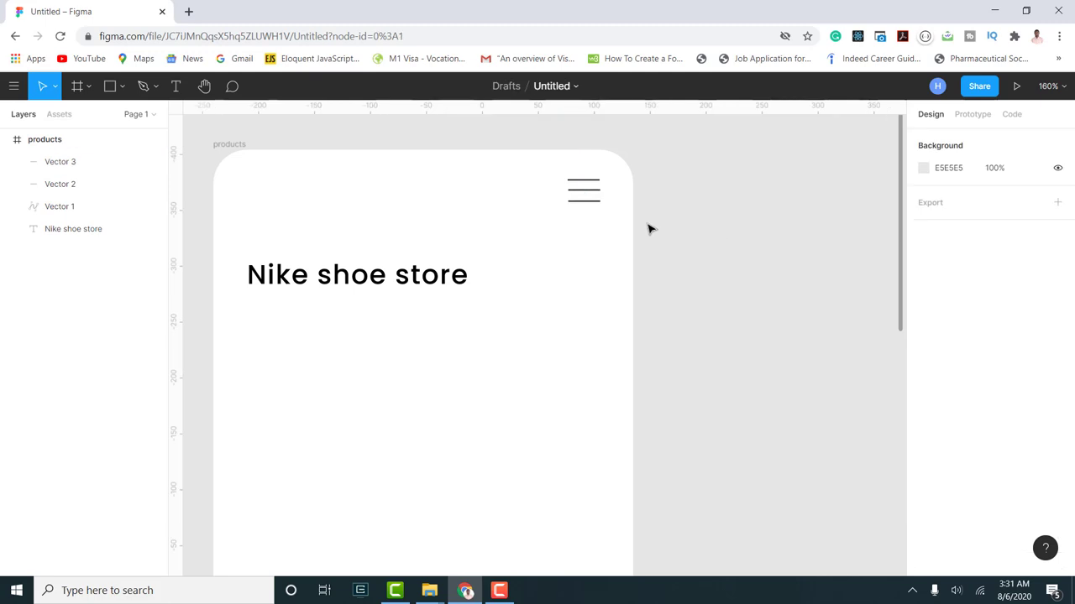
click(586, 209)
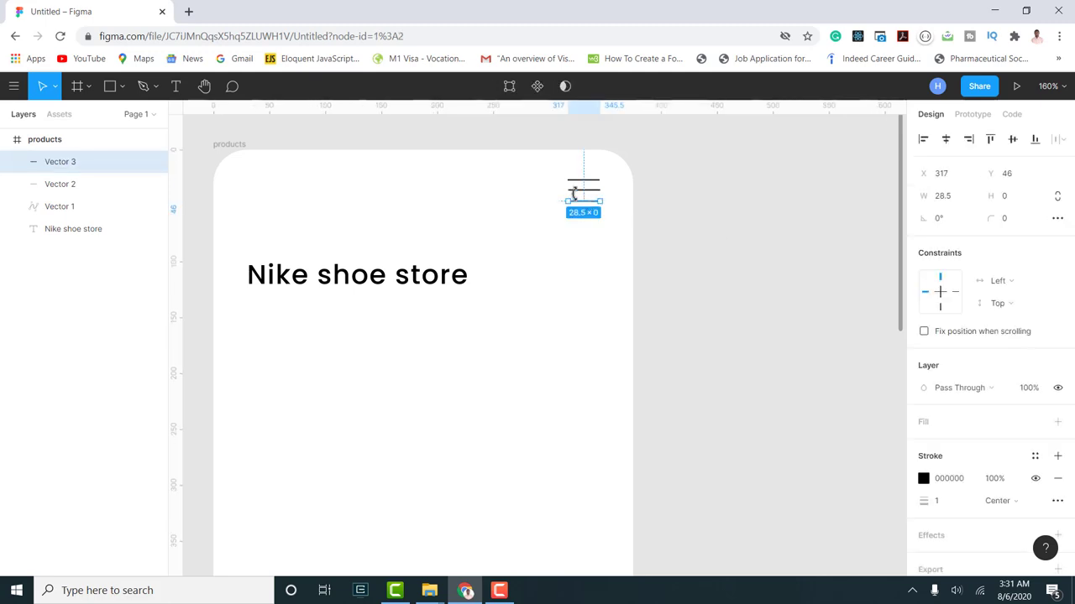
scroll(588, 151, up, 1)
scroll(588, 151, up, 10)
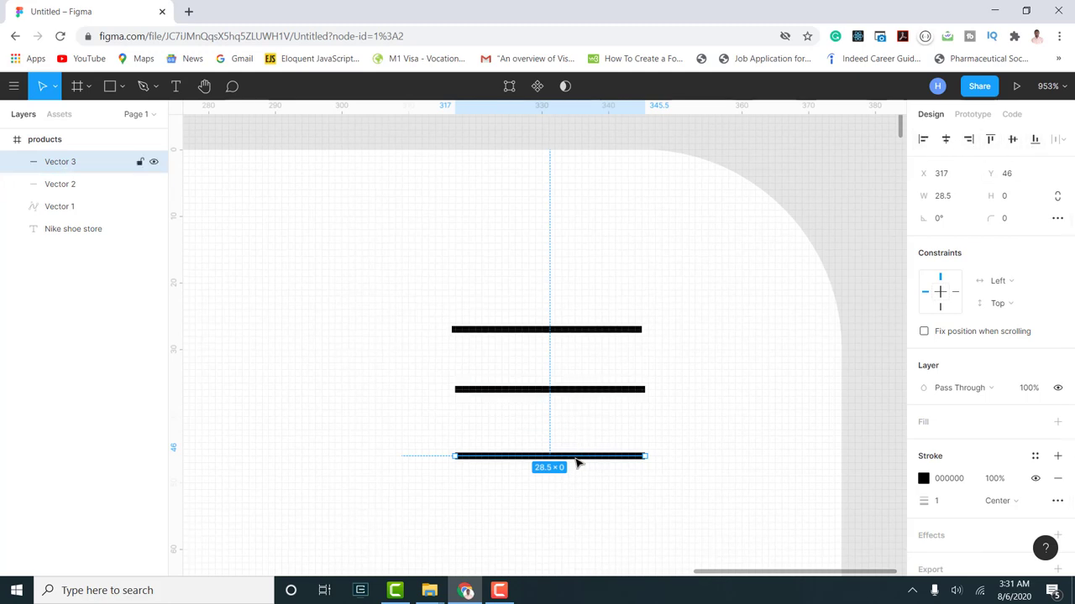
- Space the three menu lines evenly vertically and align their horizontal centres
shift+click(549, 390)
shift+click(549, 330)
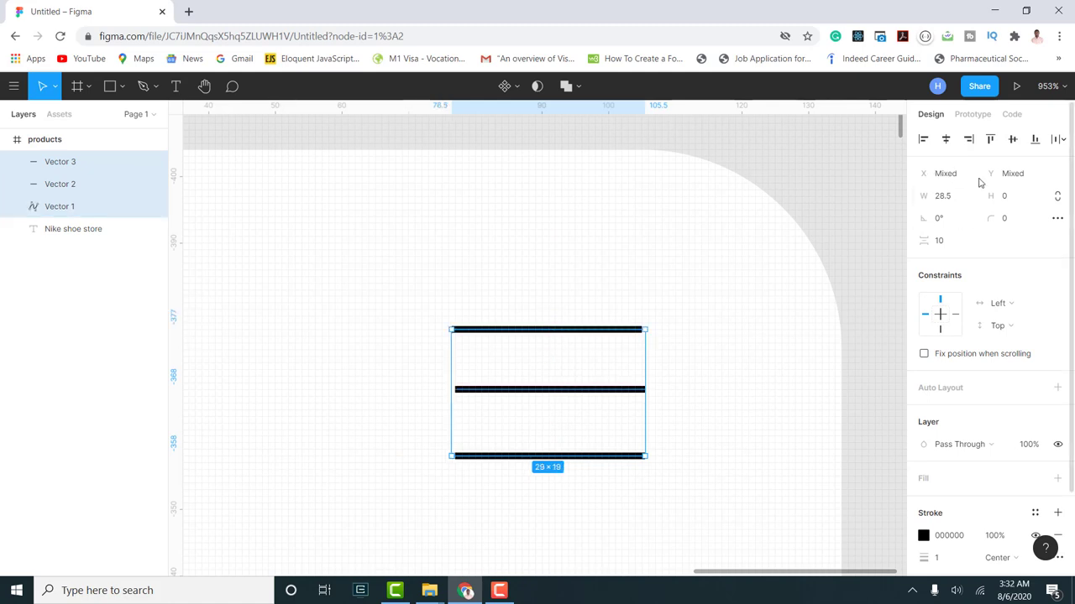
click(1060, 140)
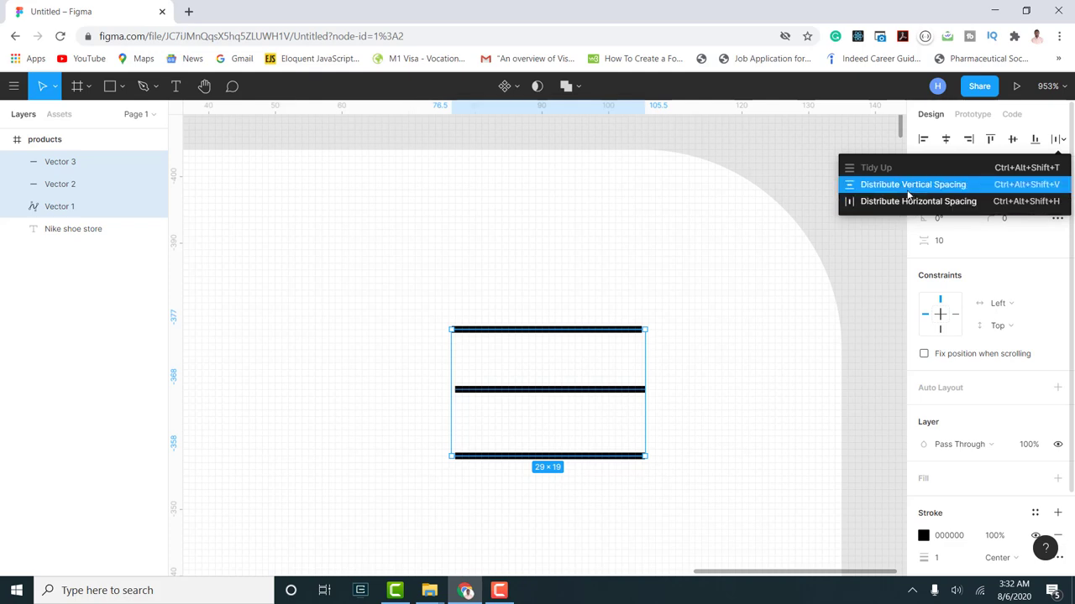
click(907, 194)
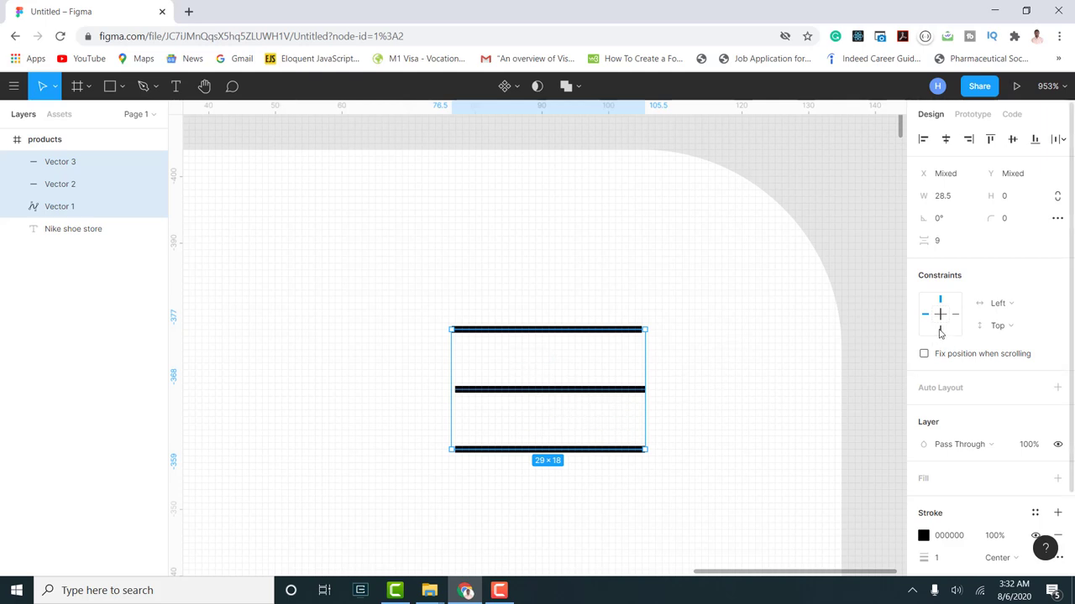
click(1058, 140)
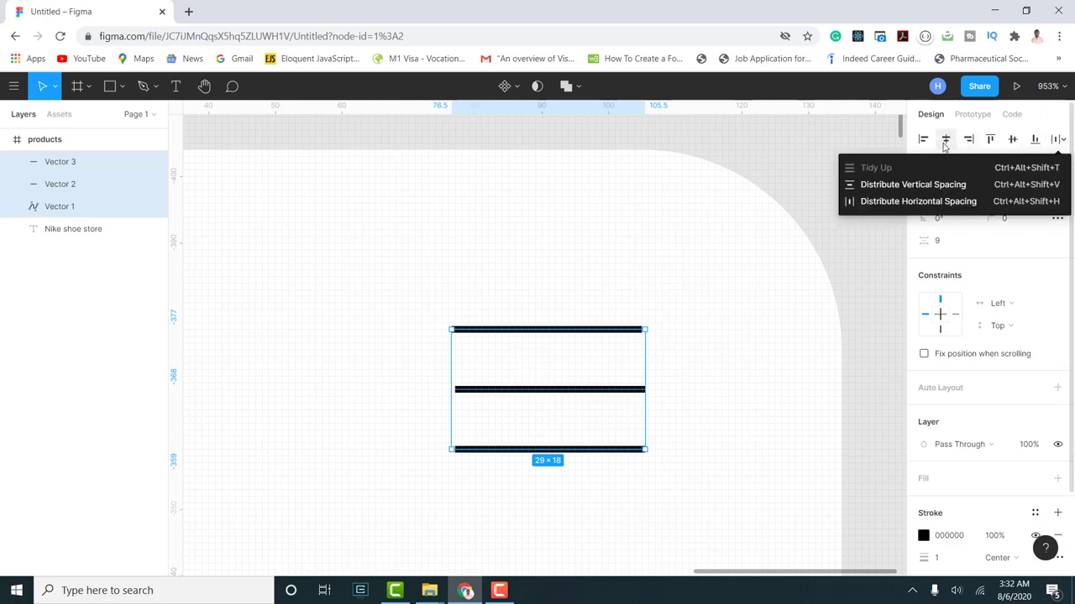
click(946, 140)
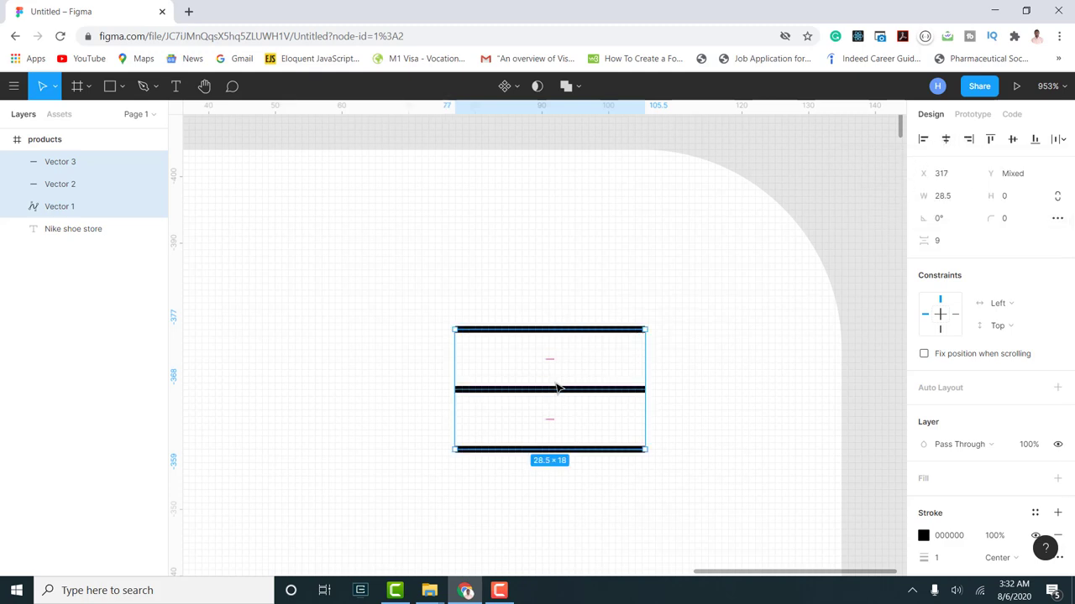
- Set the three lines' stroke weight to 2
scroll(943, 504, down, 3)
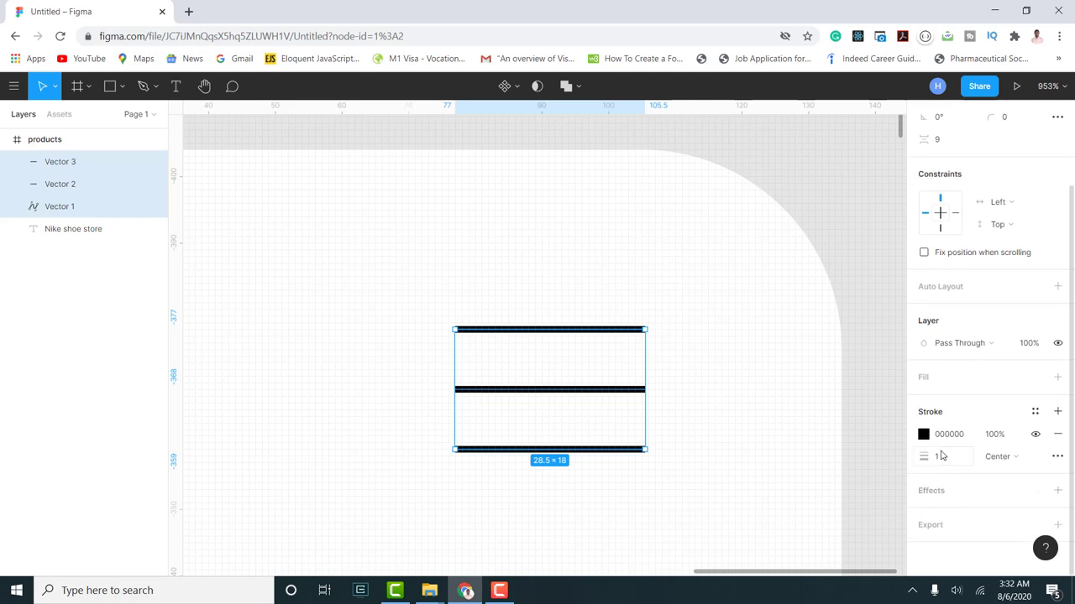
click(939, 456)
text(2)
key(Return)
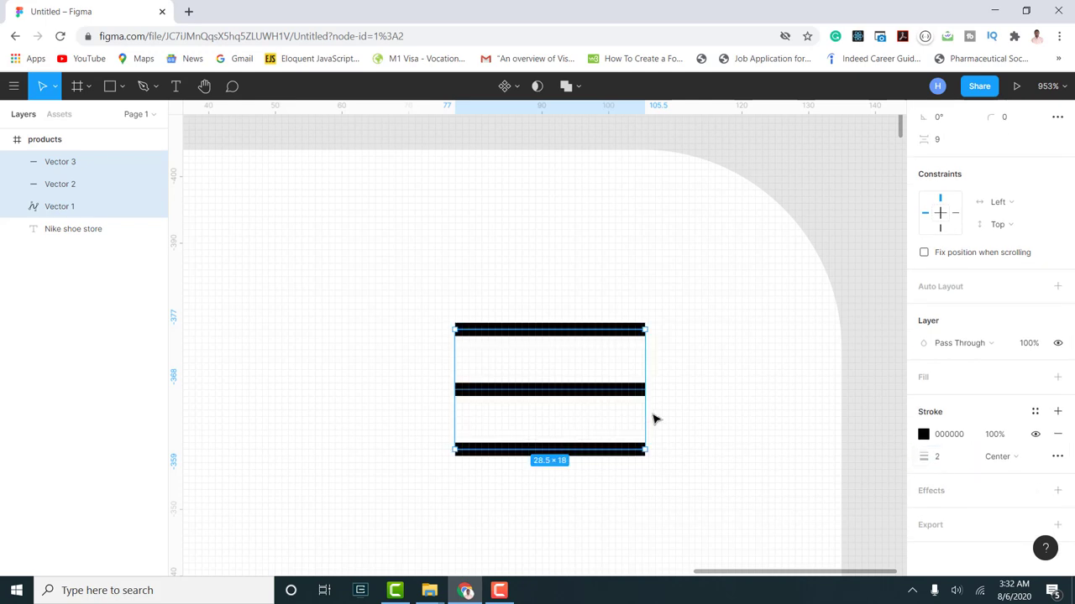
scroll(663, 369, down, 5)
scroll(760, 399, down, 3)
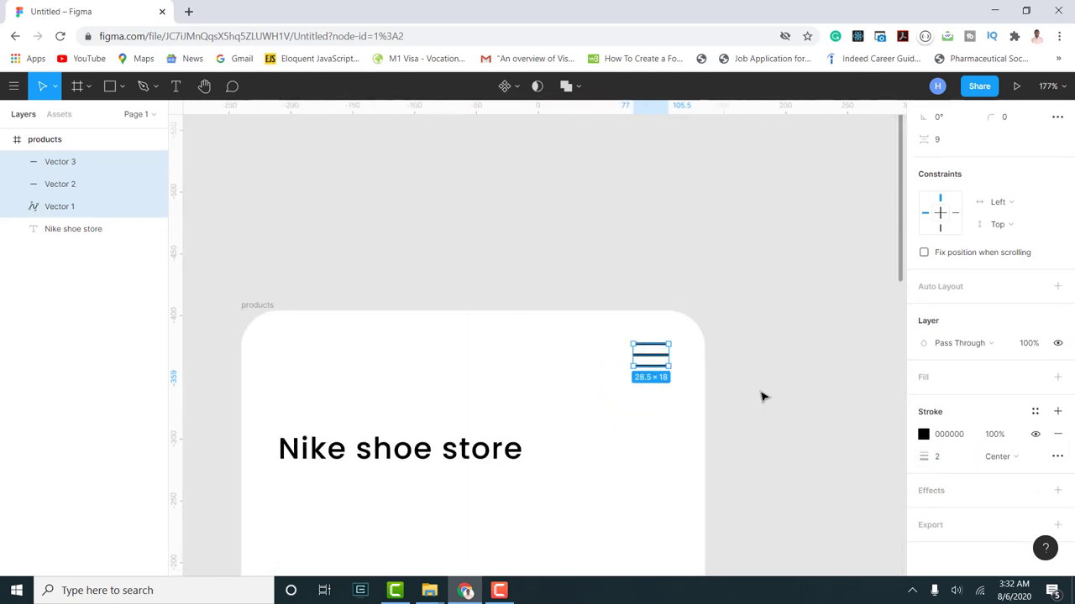
scroll(763, 410, down, 3)
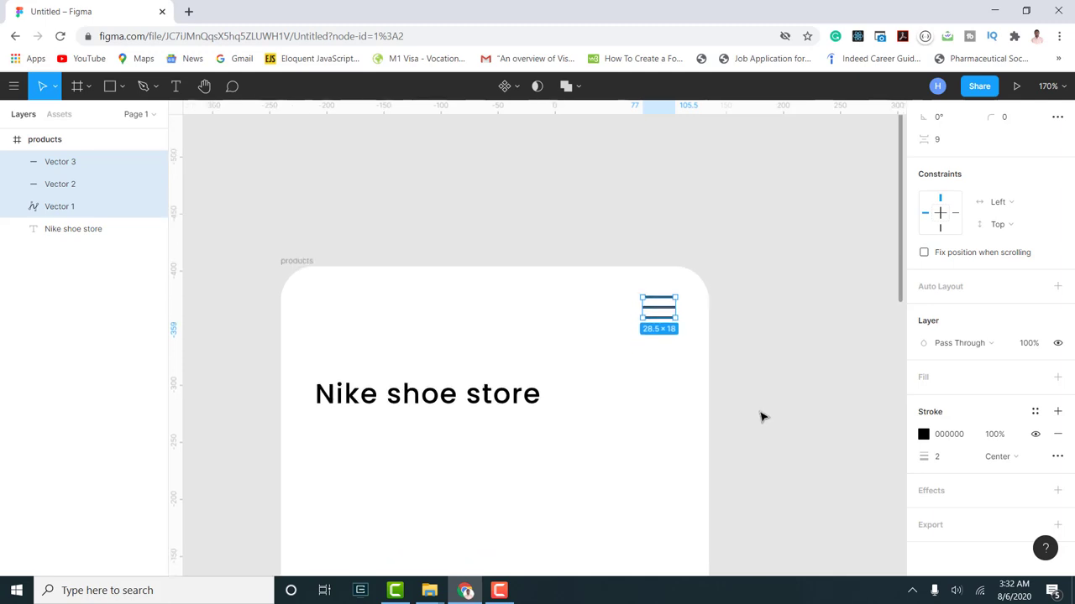
click(774, 413)
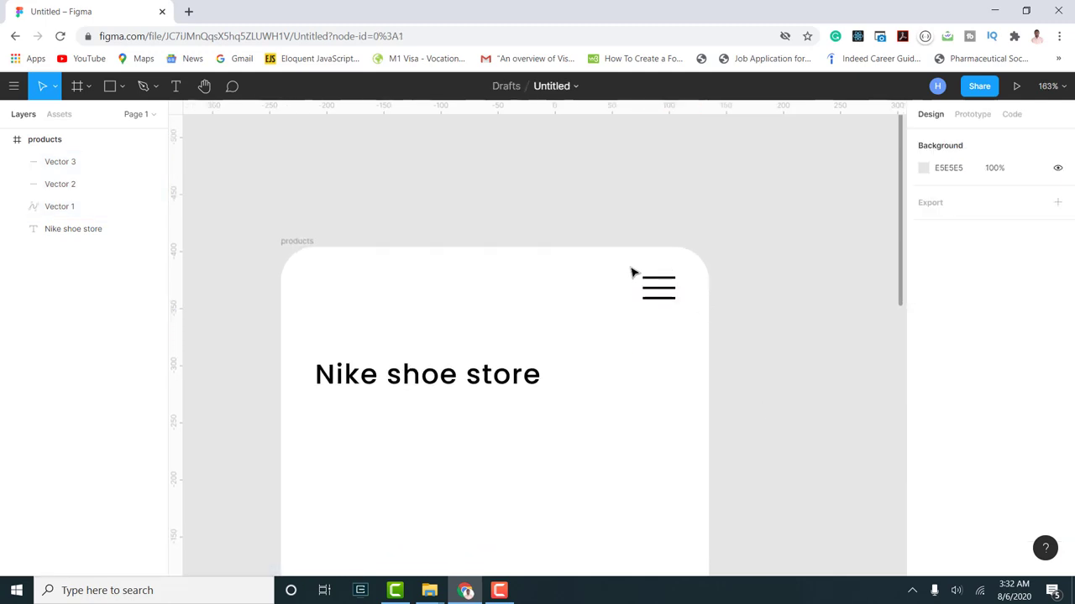
- Group the three lines with Ctrl+G into Group 1 and move it down to Y 46
drag(634, 273, 698, 330)
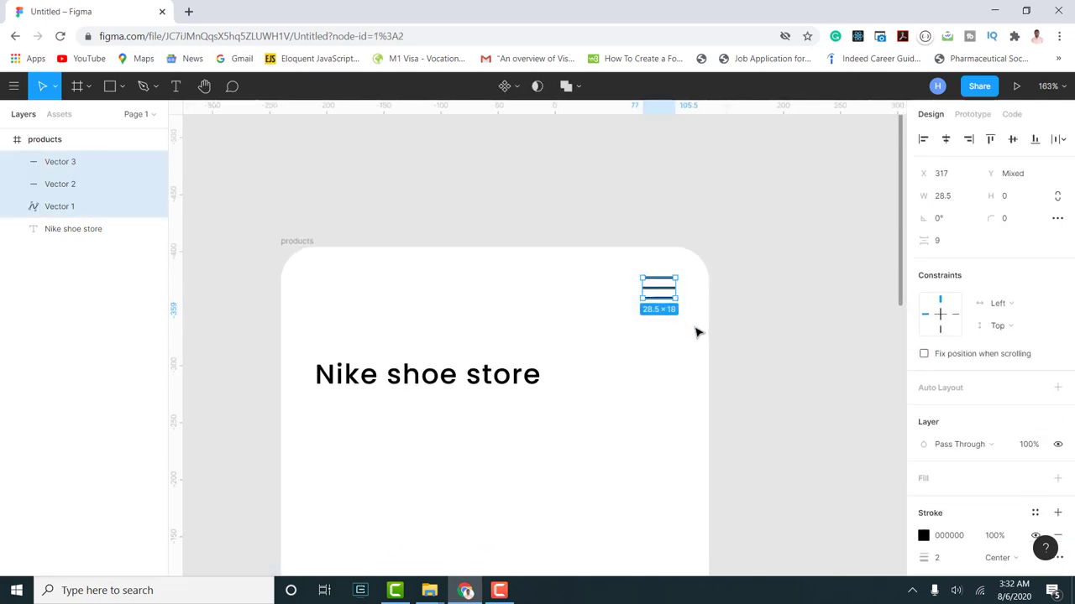
key(ctrl+g)
click(764, 331)
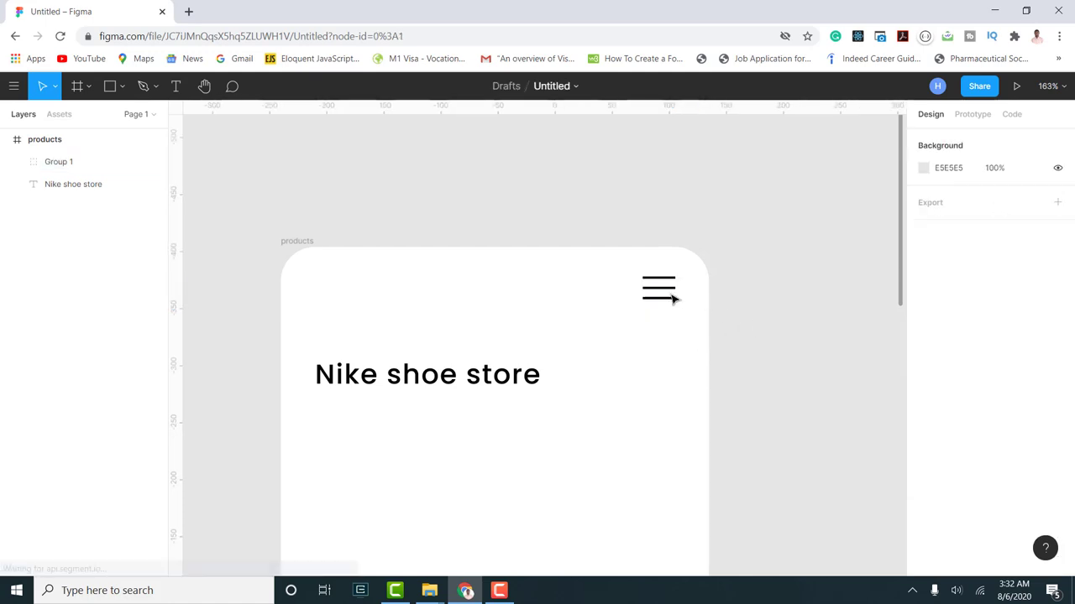
scroll(496, 422, down, 3)
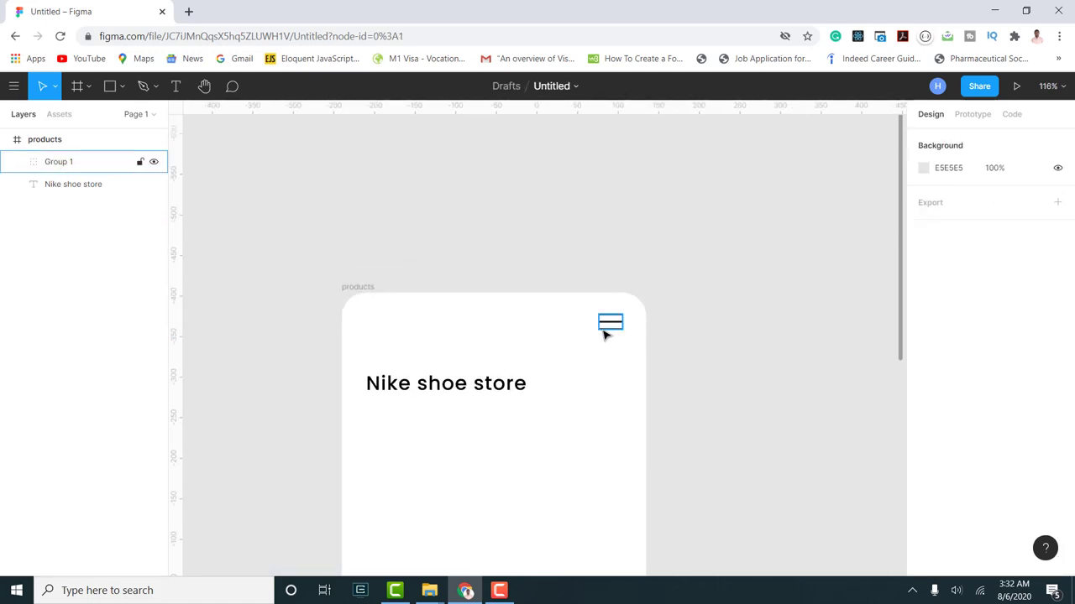
drag(609, 328, 609, 341)
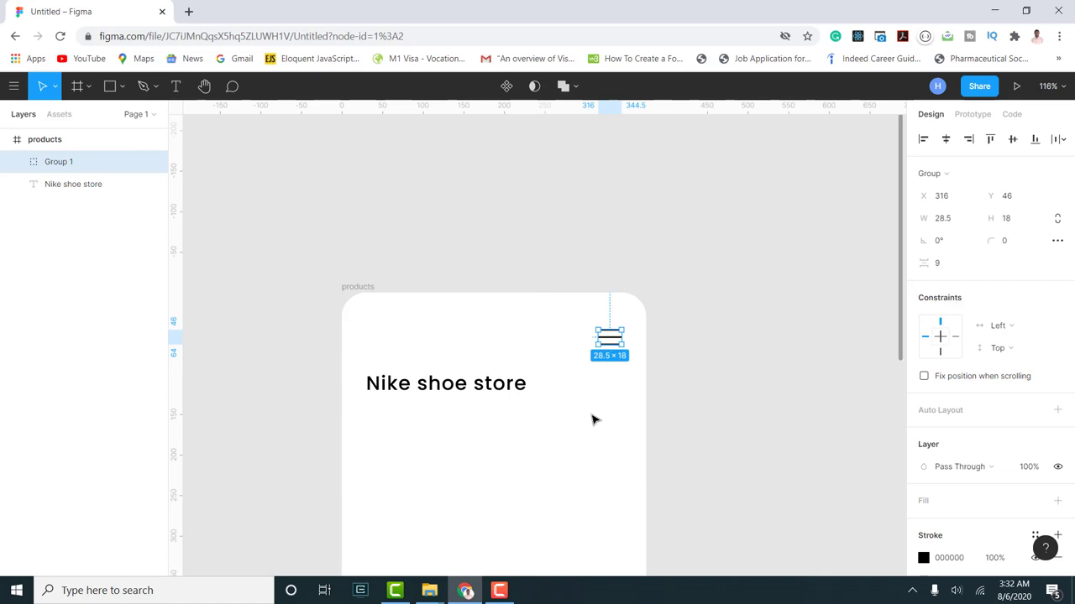
scroll(565, 328, down, 3)
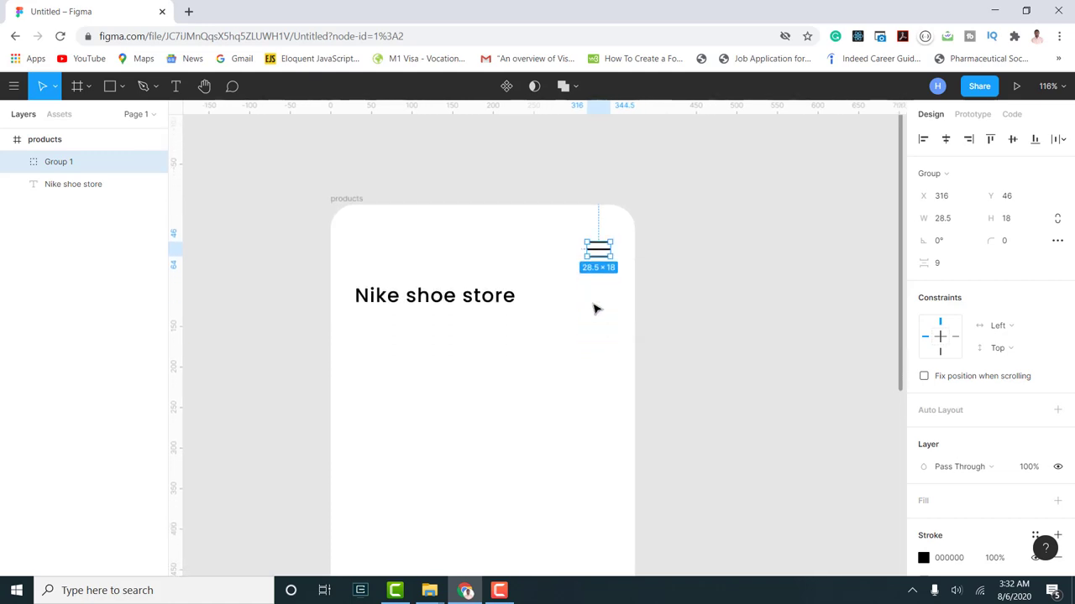
scroll(597, 307, right, 1)
scroll(600, 304, right, 1)
scroll(590, 334, down, 2)
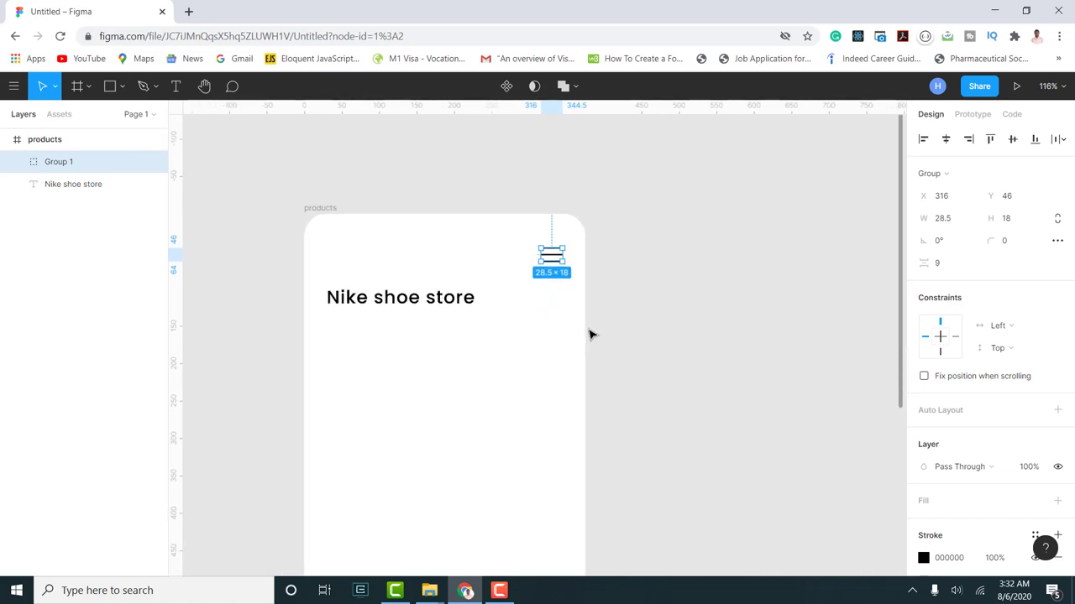
scroll(537, 340, left, 2)
scroll(498, 341, left, 1)
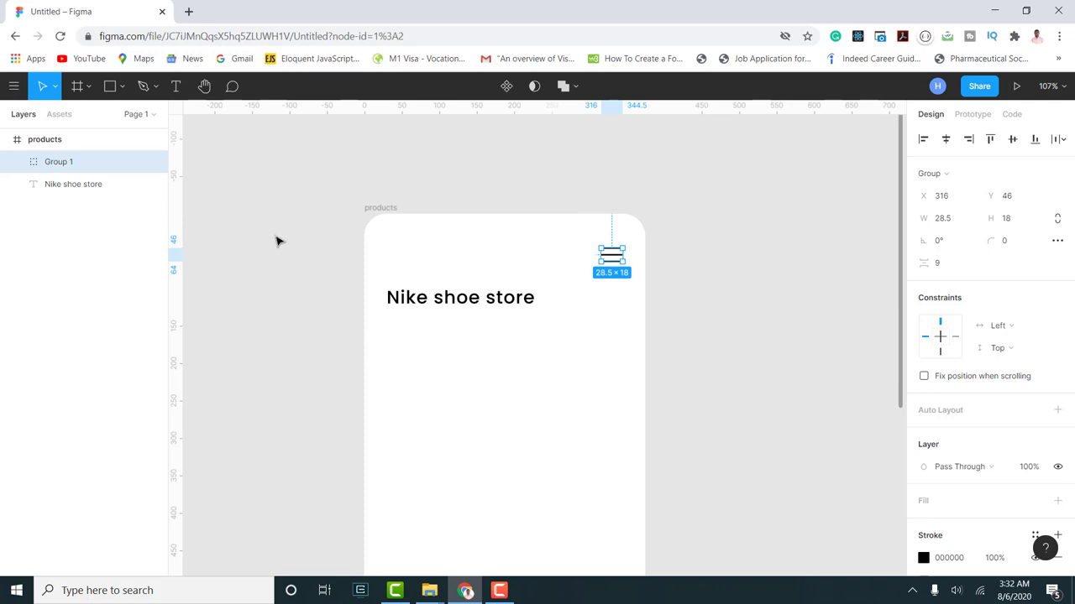
- Draw a rectangle bar under the heading with corner radius 10, positioned at X 30, Y 160
click(121, 87)
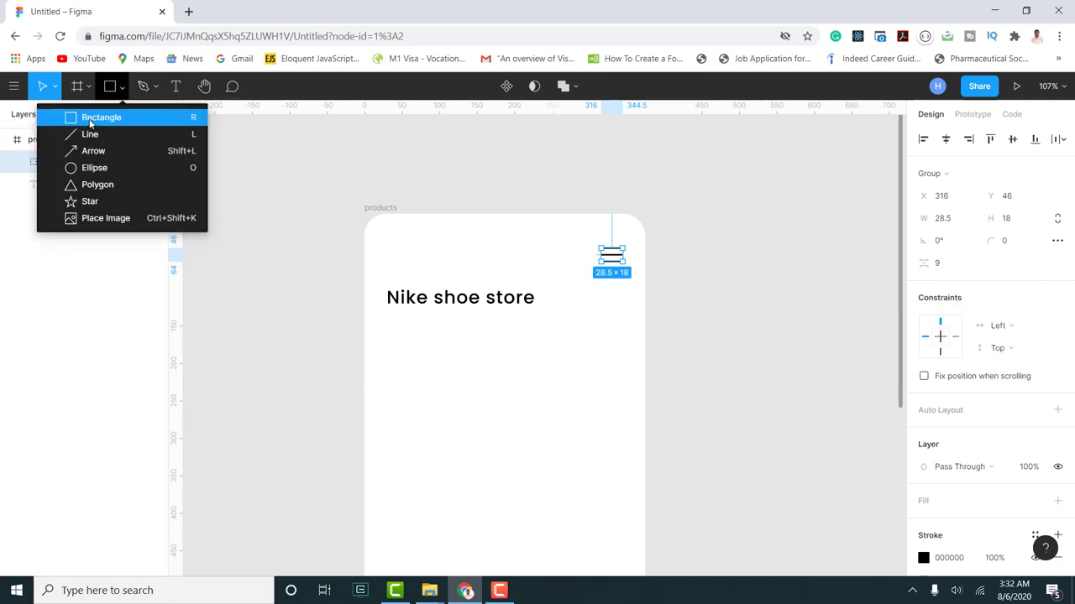
click(90, 120)
drag(390, 336, 626, 370)
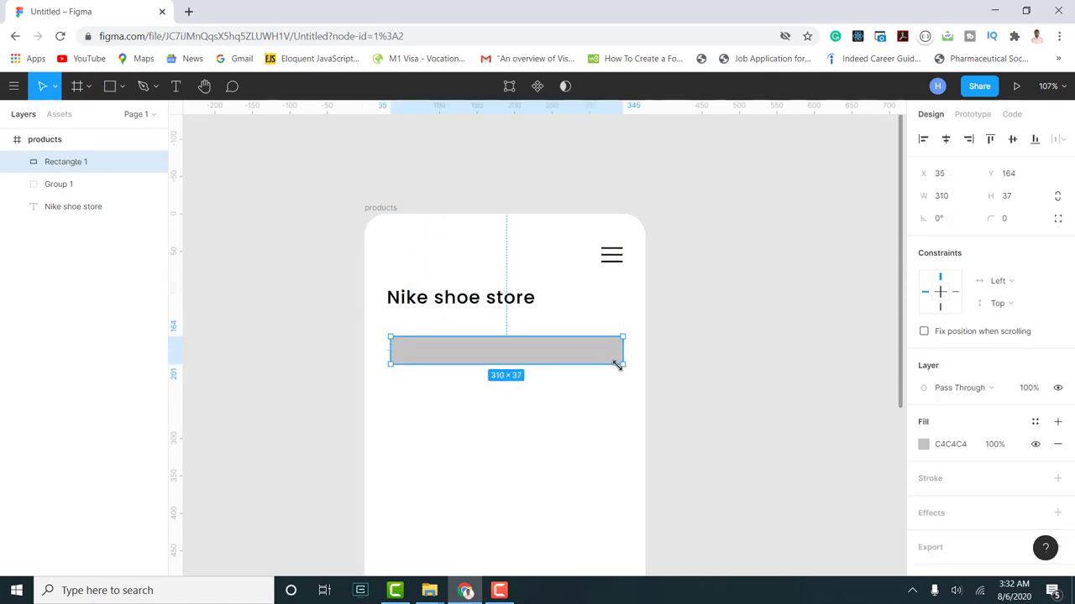
click(1015, 220)
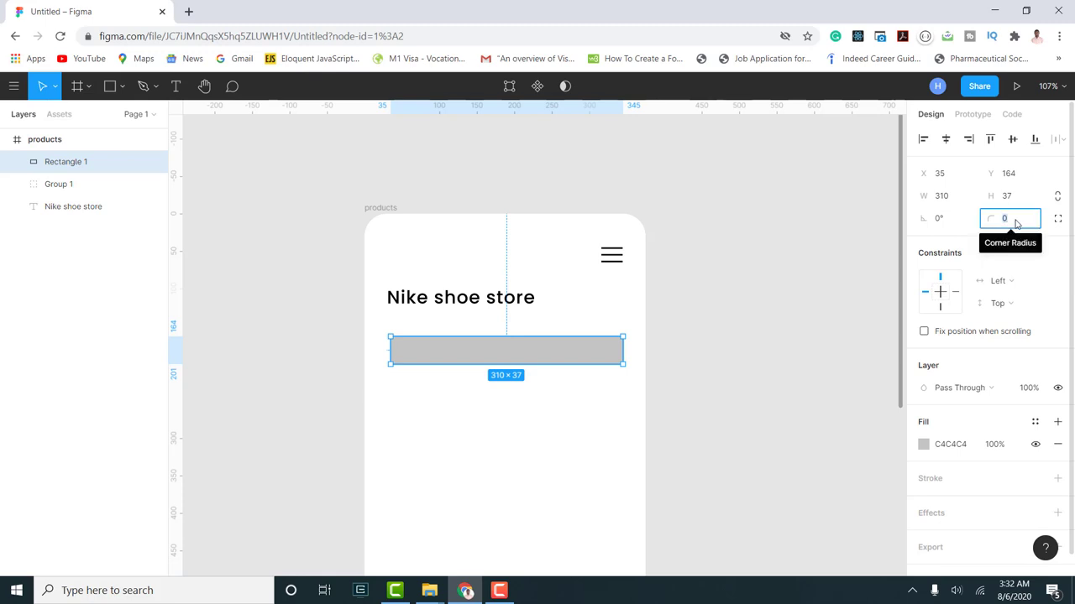
text(10)
key(Return)
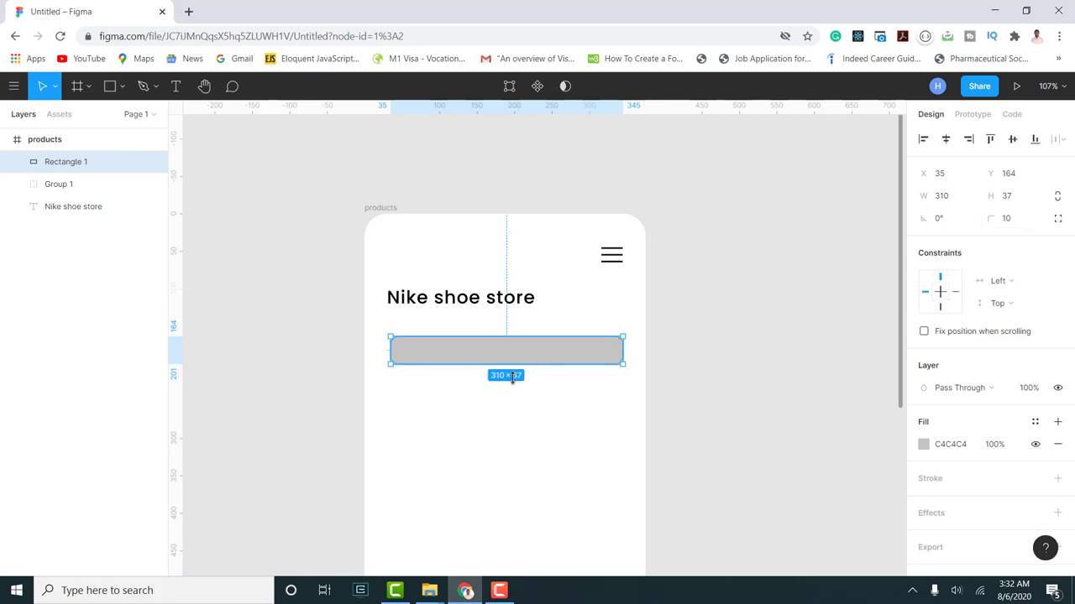
scroll(458, 379, up, 2)
drag(474, 363, 472, 365)
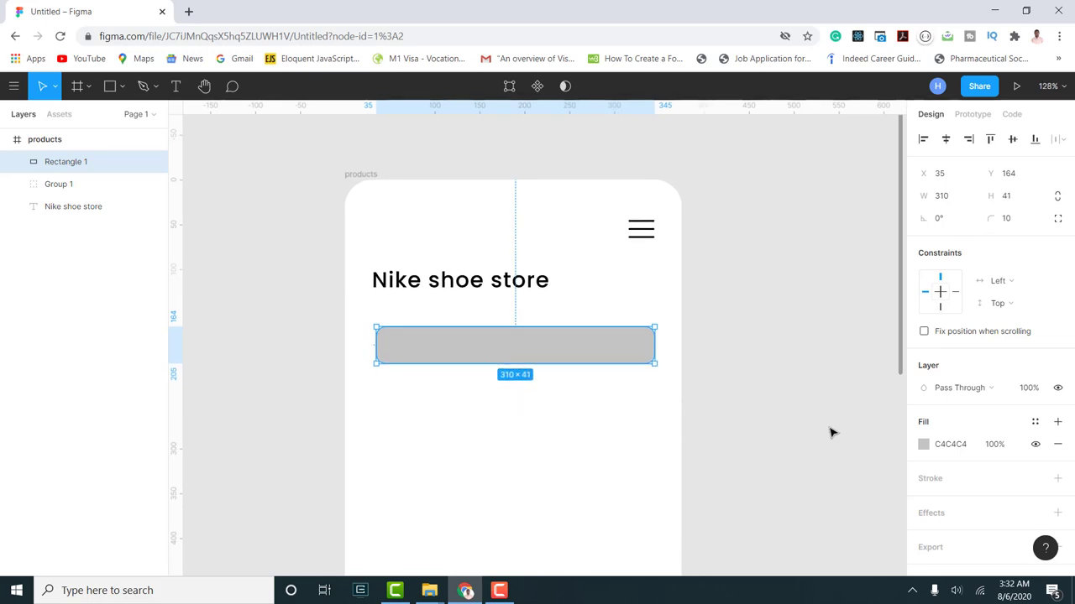
scroll(445, 340, down, 2)
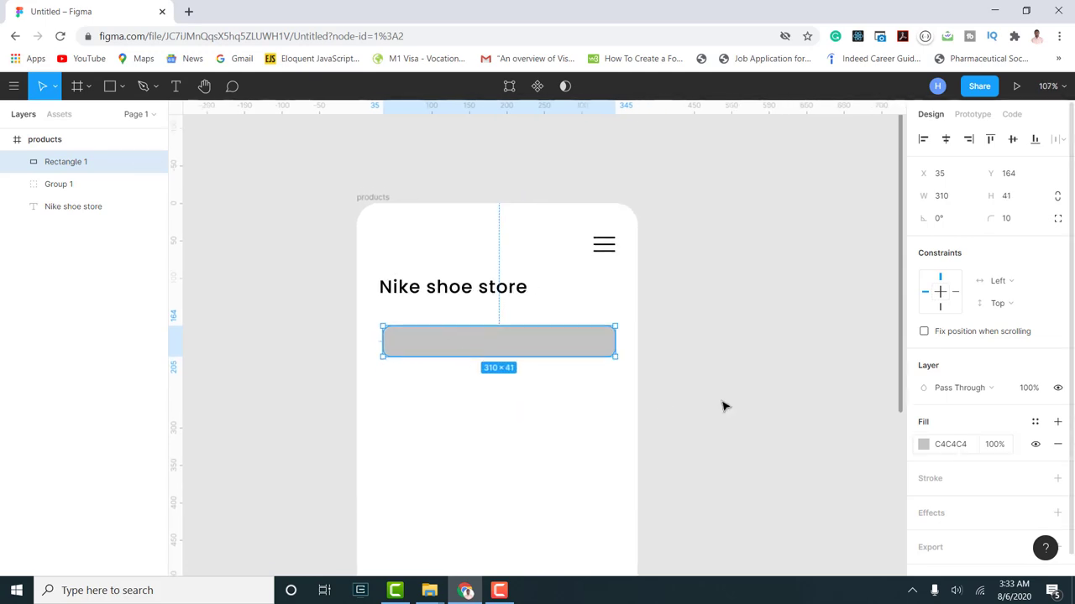
drag(493, 350, 489, 346)
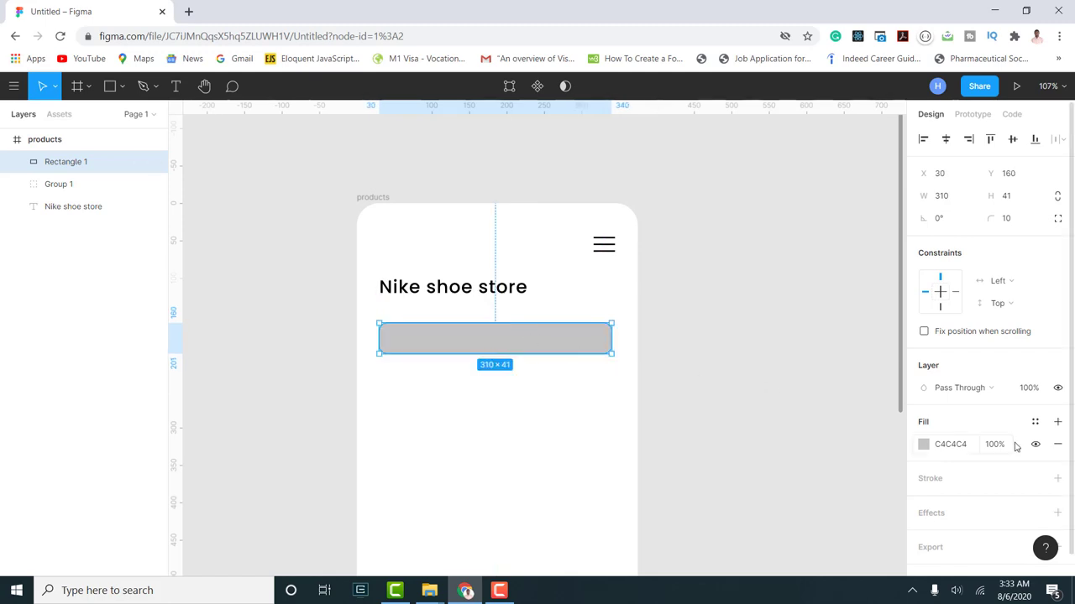
- Fill the bar with pale grey DDDDDD at 35% opacity
click(922, 445)
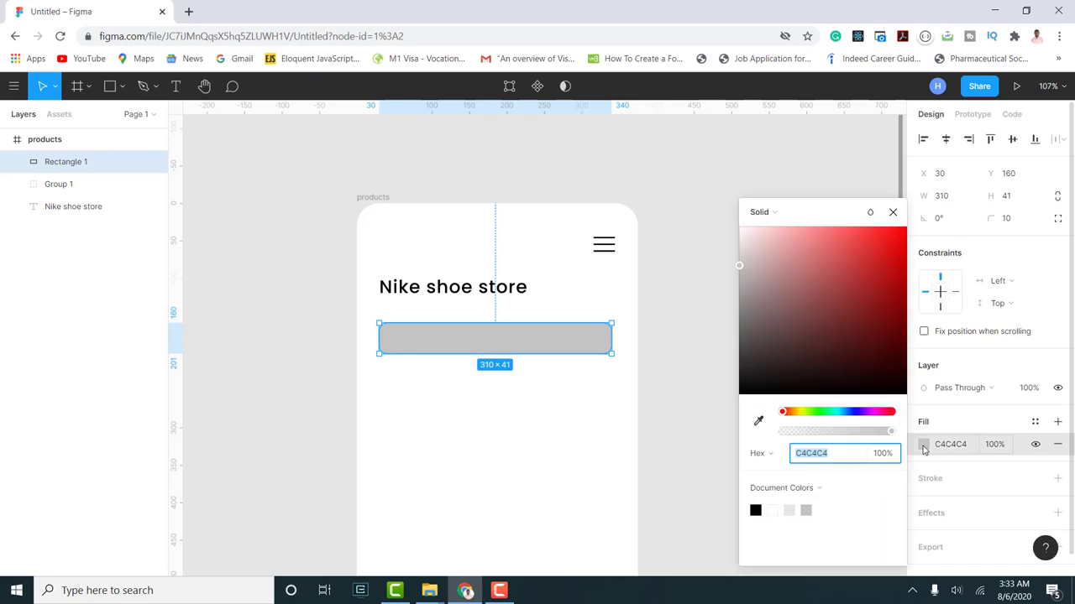
drag(888, 435, 828, 437)
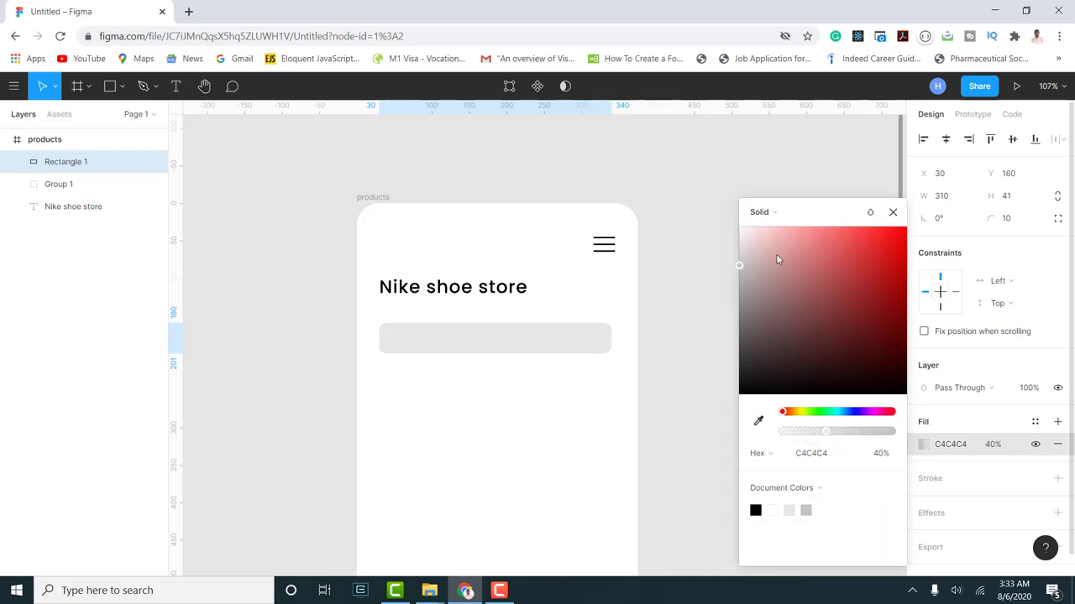
mouse_move(741, 267)
mouse_down()
mouse_move(740, 254)
mouse_move(735, 277)
mouse_move(738, 257)
mouse_up()
drag(831, 437, 821, 434)
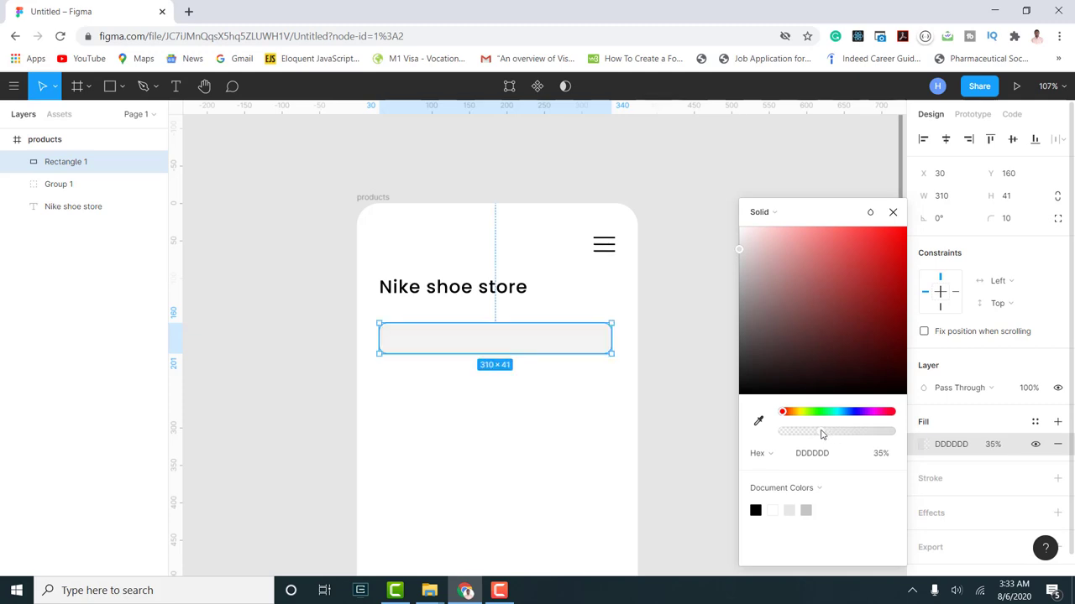
click(893, 212)
- Resize the bar's height to 46 so it measures 310×46
click(789, 438)
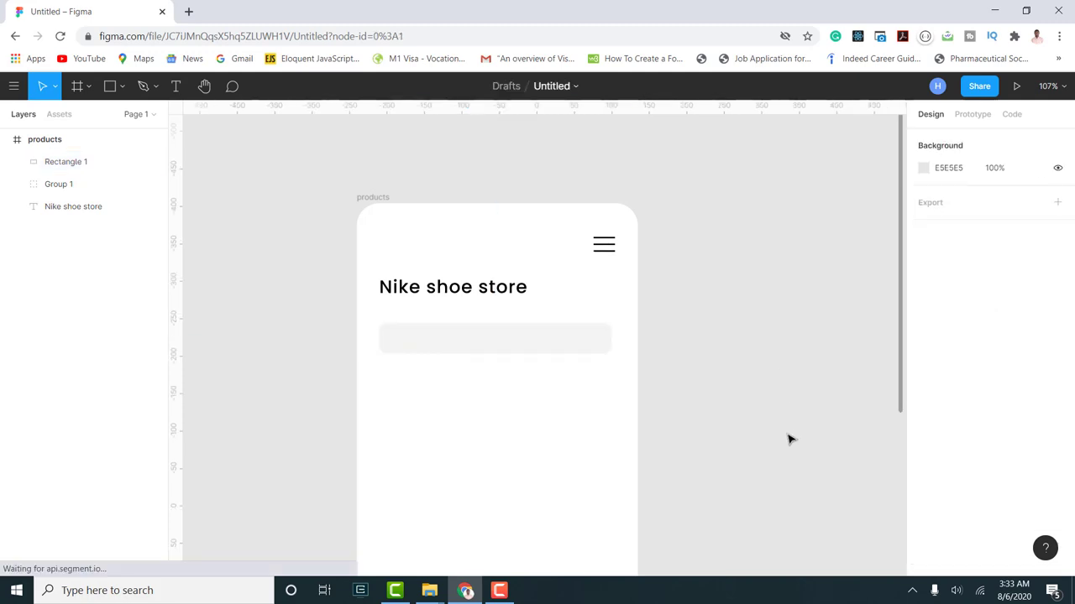
click(518, 347)
scroll(549, 327, down, 3)
scroll(538, 390, down, 3)
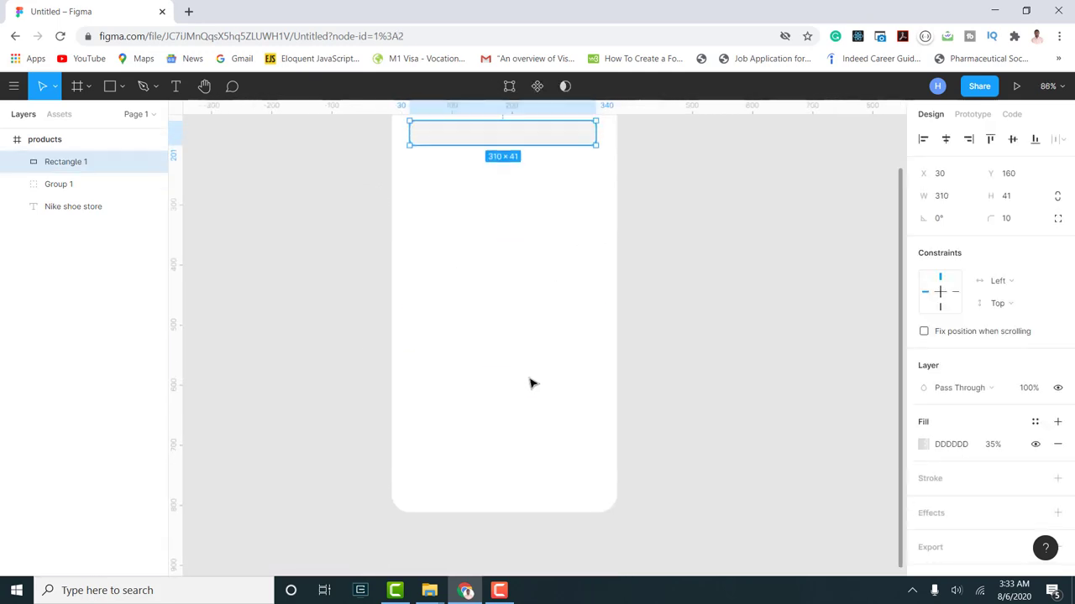
scroll(537, 386, up, 2)
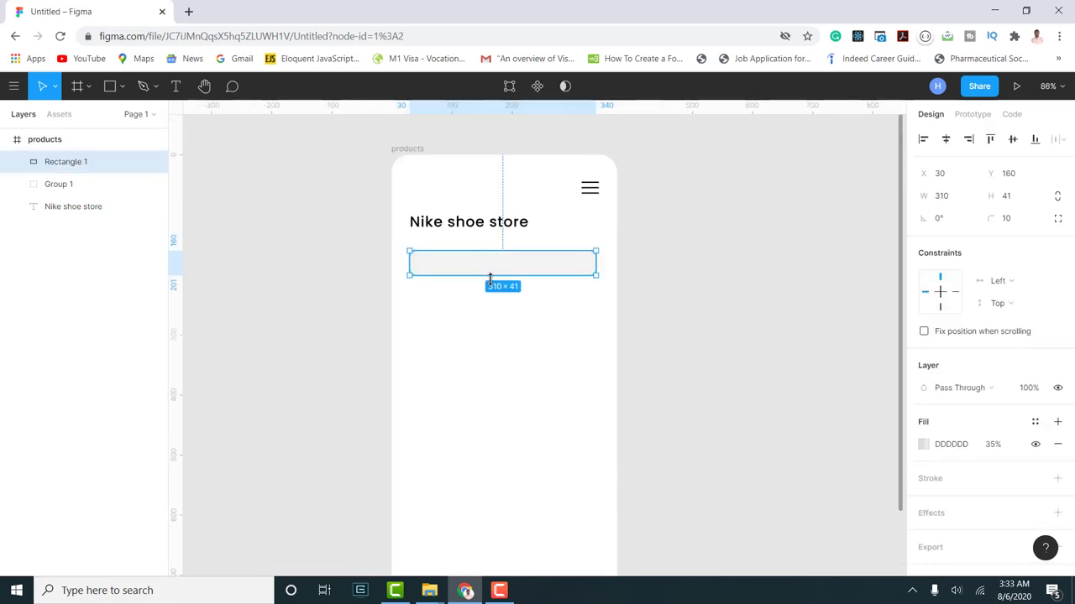
drag(490, 281, 492, 279)
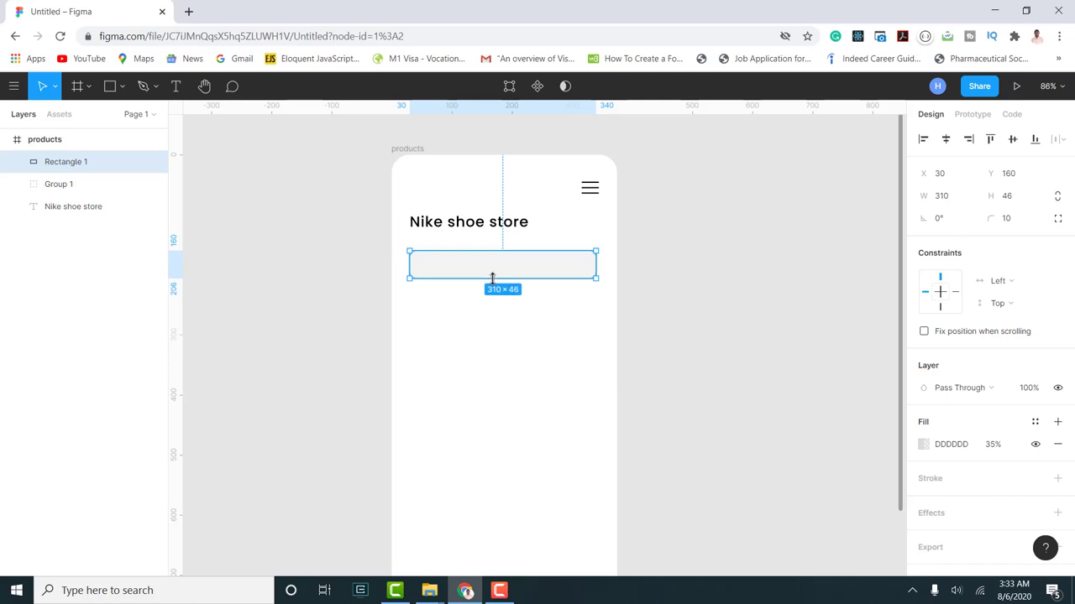
click(711, 285)
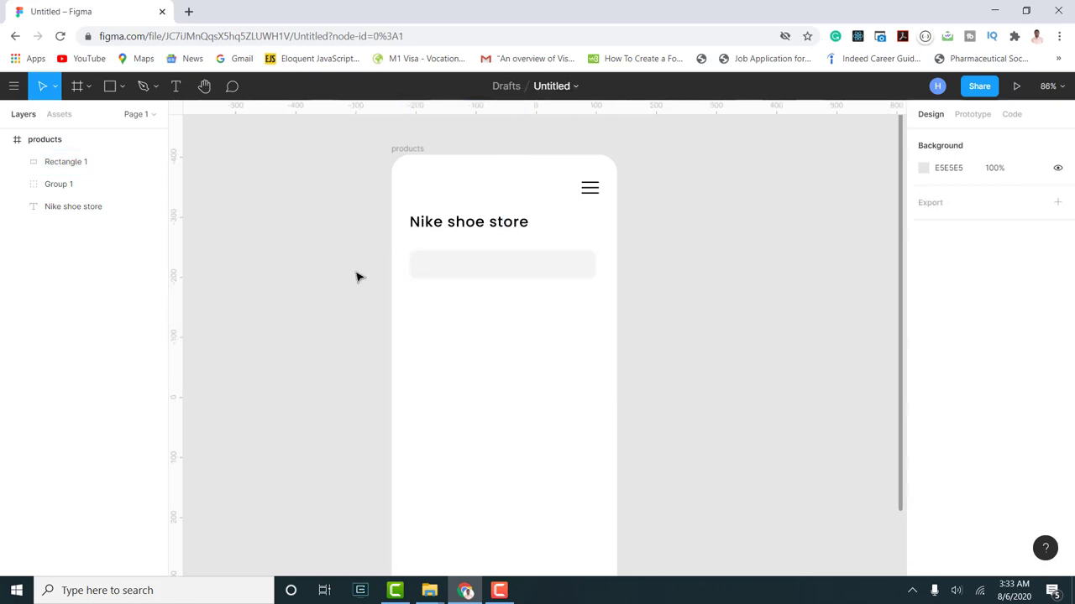
scroll(503, 163, up, 3)
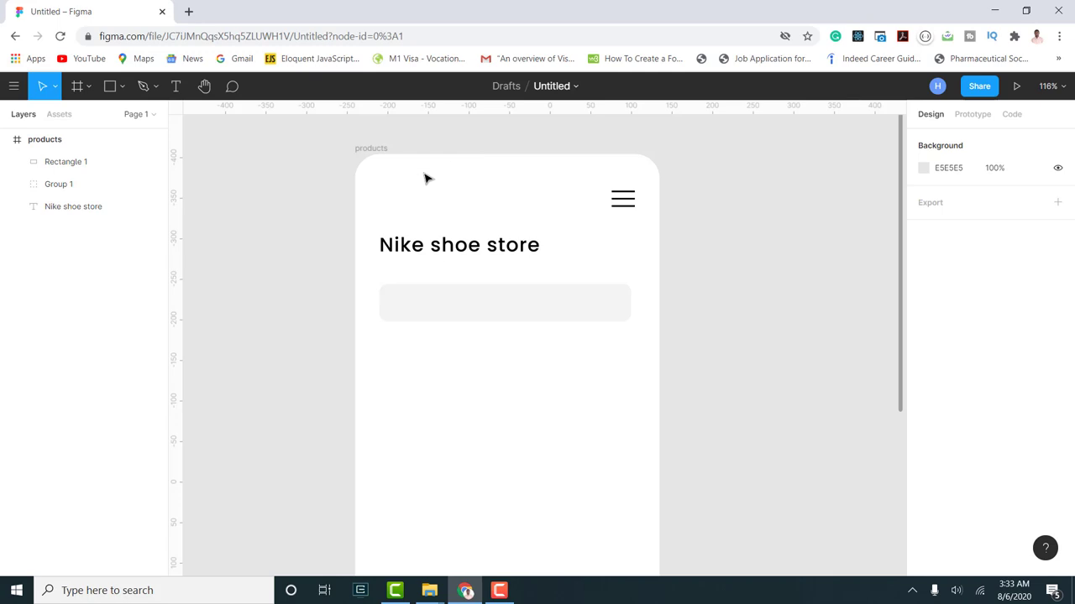
right_click(684, 252)
mouse_move(713, 302)
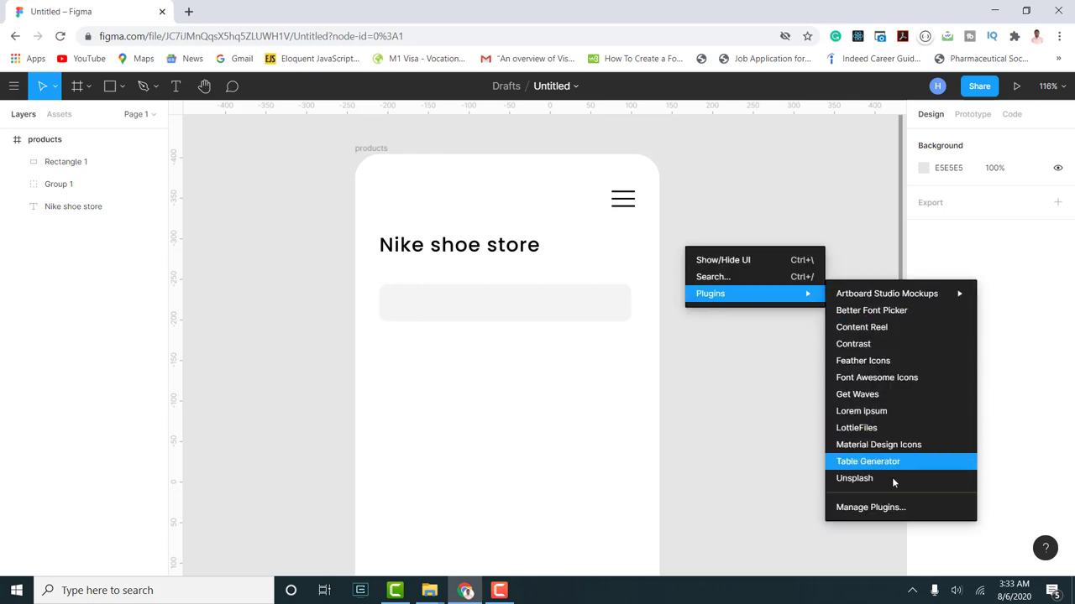
click(871, 507)
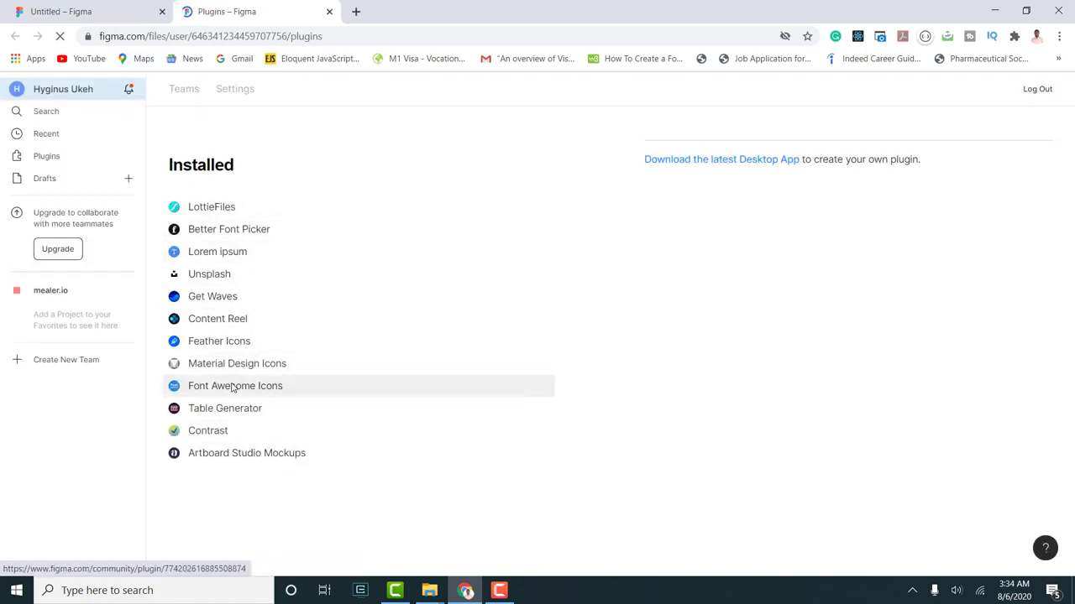
click(47, 157)
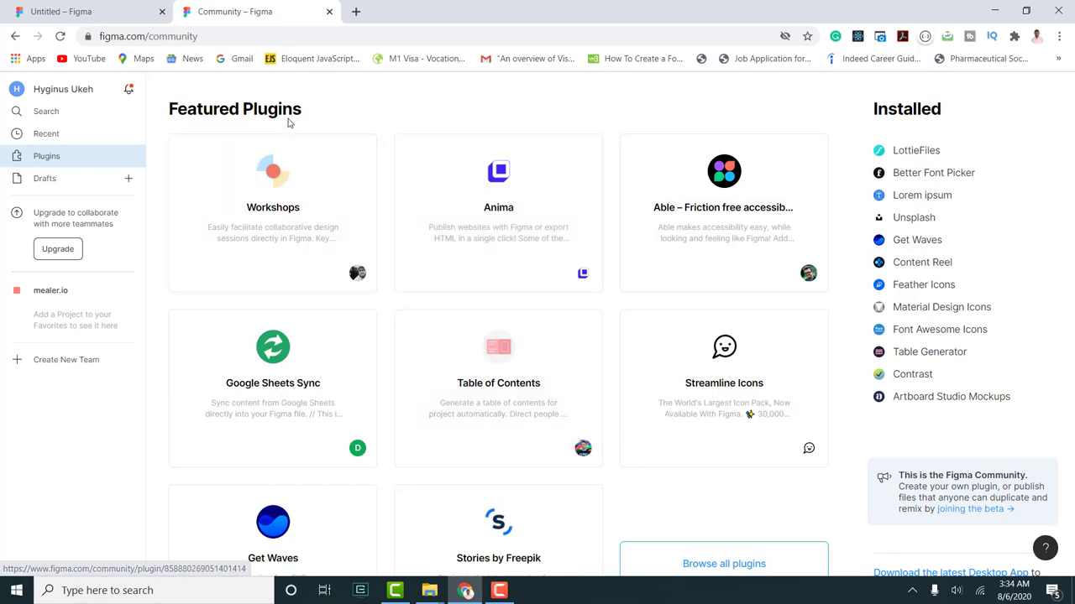
click(329, 12)
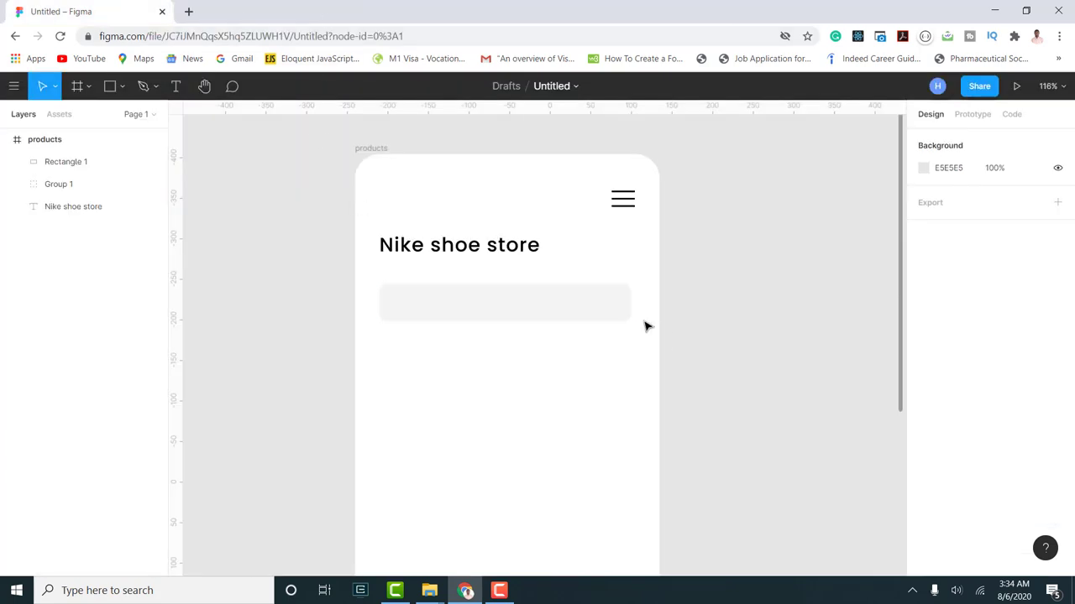
- Launch the Feather Icons plugin from the products frame's context menu
right_click(521, 354)
mouse_move(594, 561)
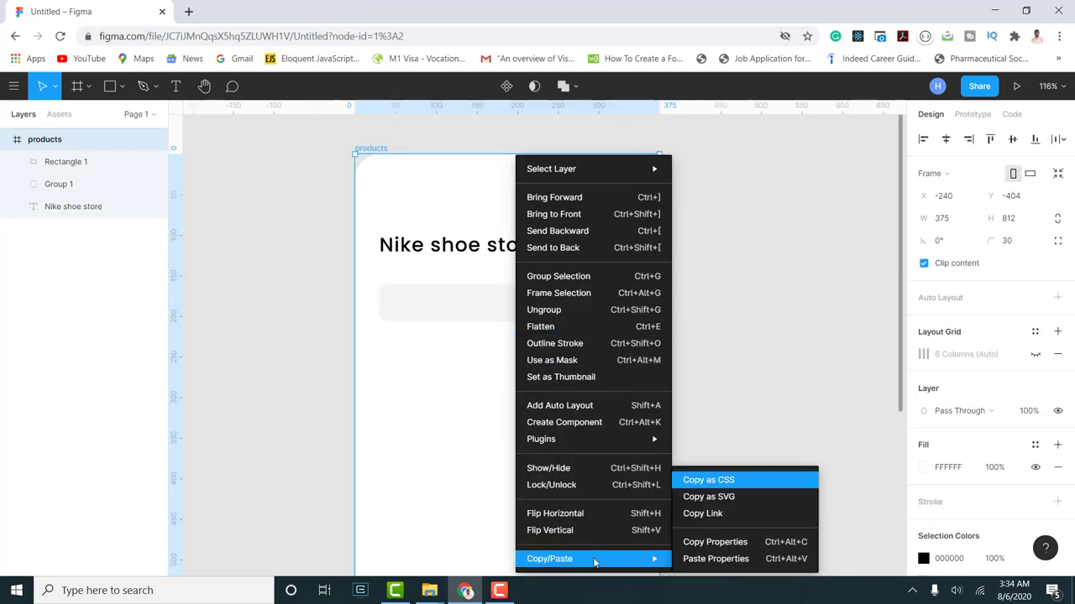
mouse_move(572, 439)
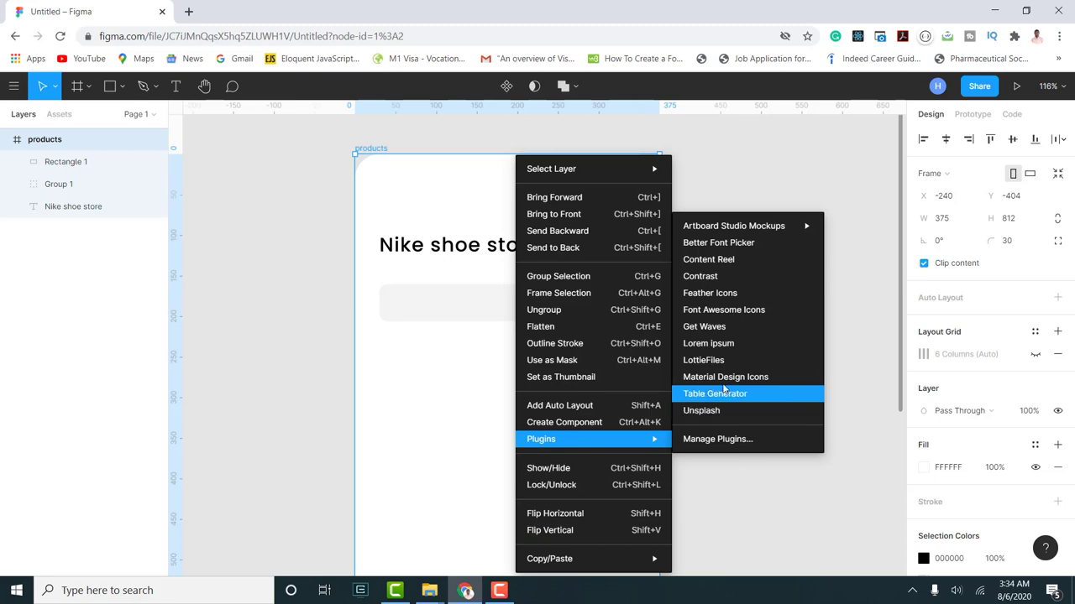
click(719, 296)
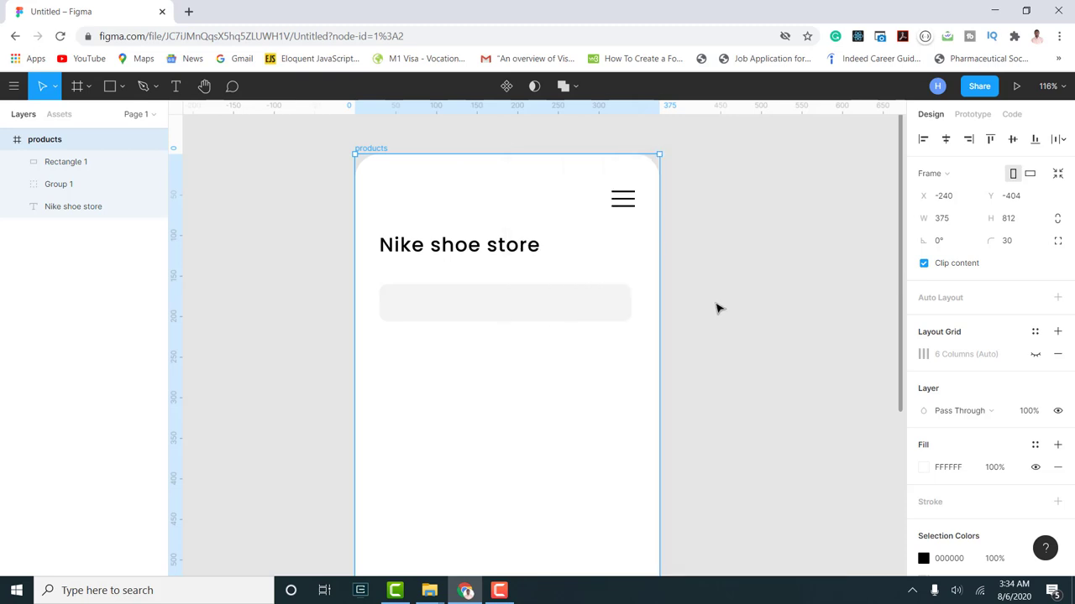
scroll(617, 305, down, 2)
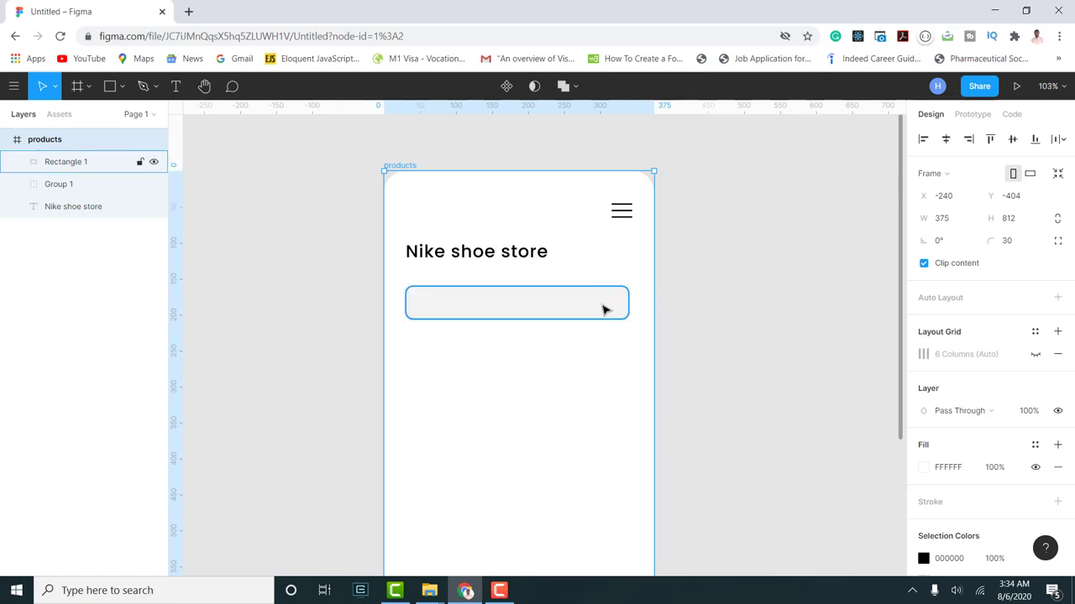
scroll(605, 308, right, 1)
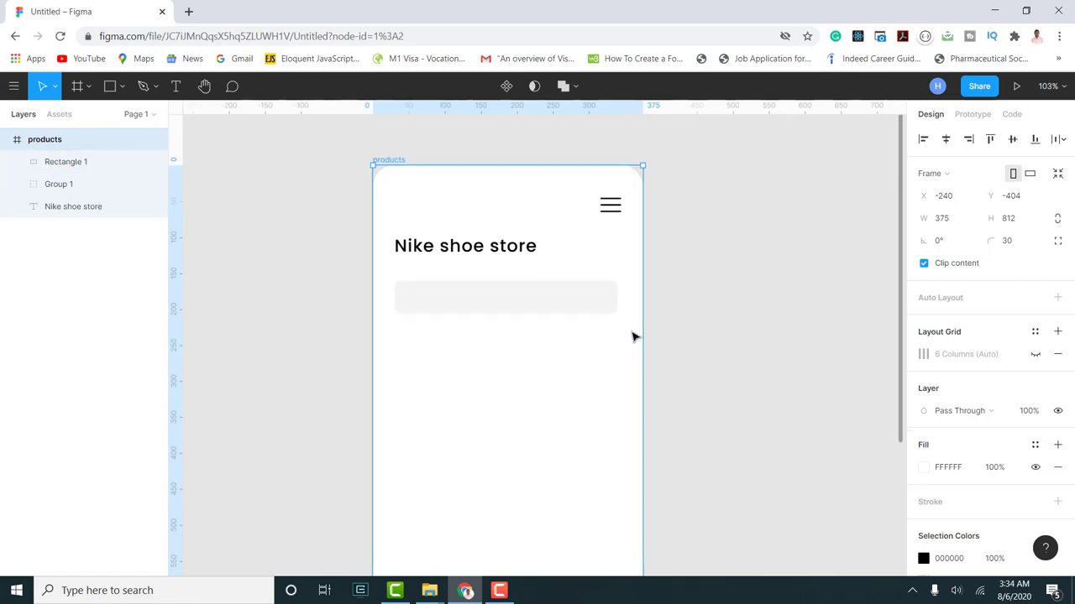
scroll(634, 337, down, 3)
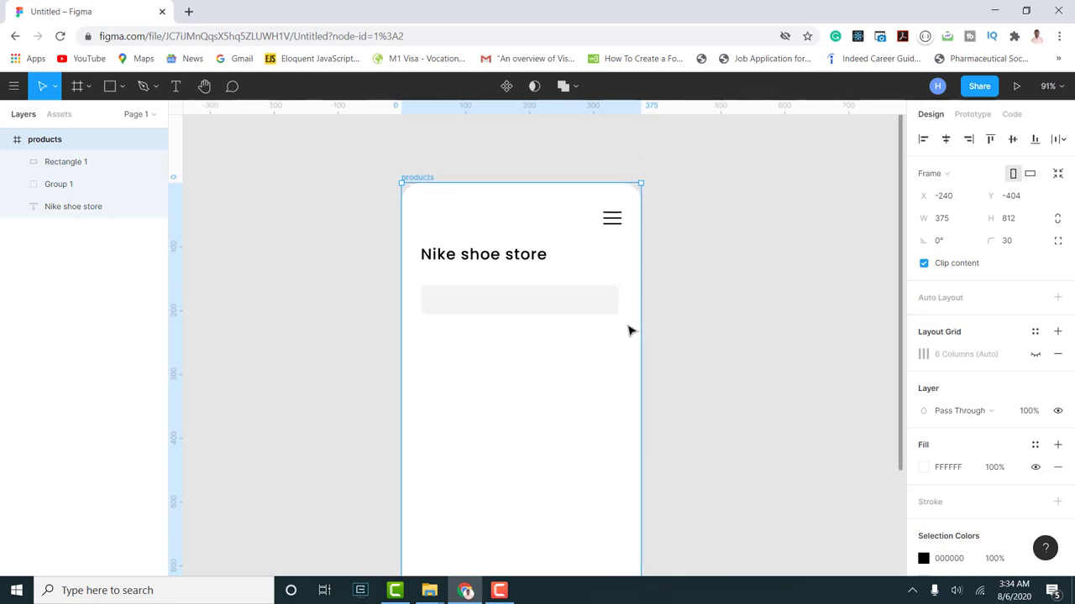
scroll(630, 319, down, 2)
scroll(624, 312, down, 1)
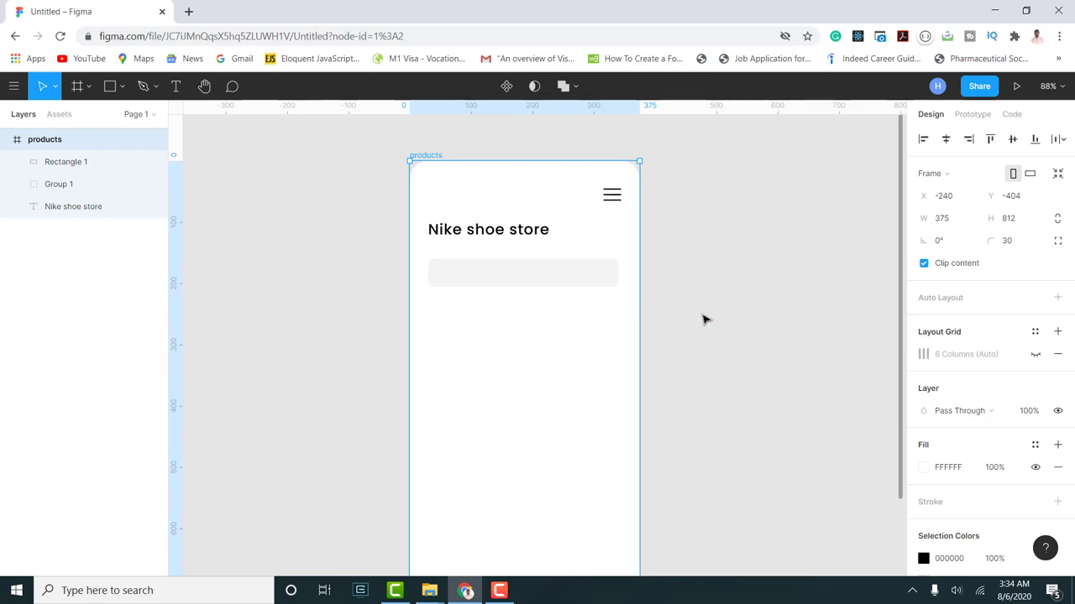
- Search the Feather Icons library for 'sea' and insert the magnifying-glass search icon
key(ctrl+alt+p)
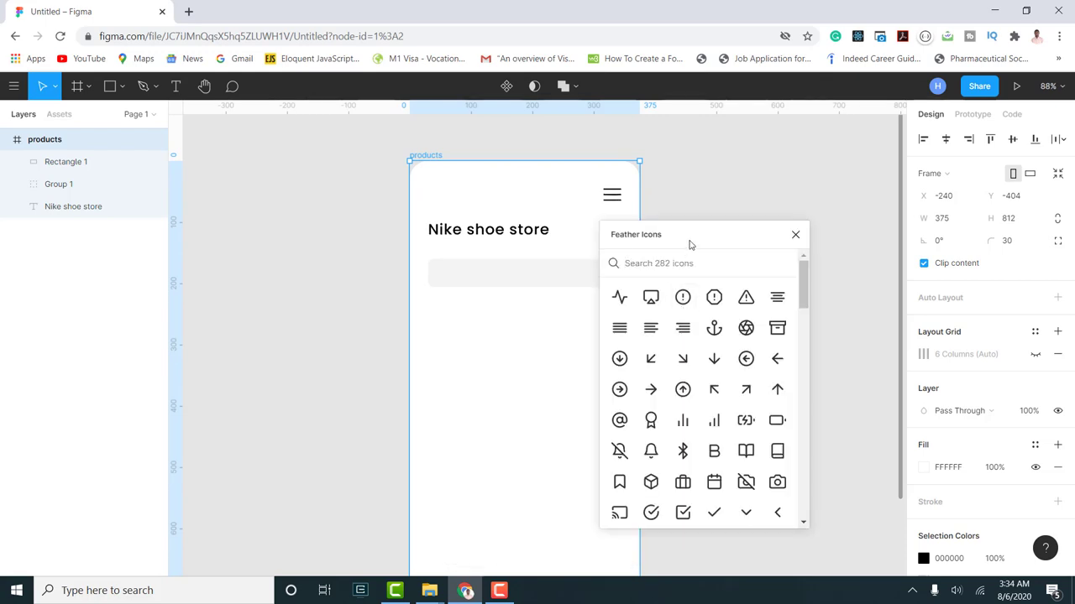
drag(690, 244, 715, 248)
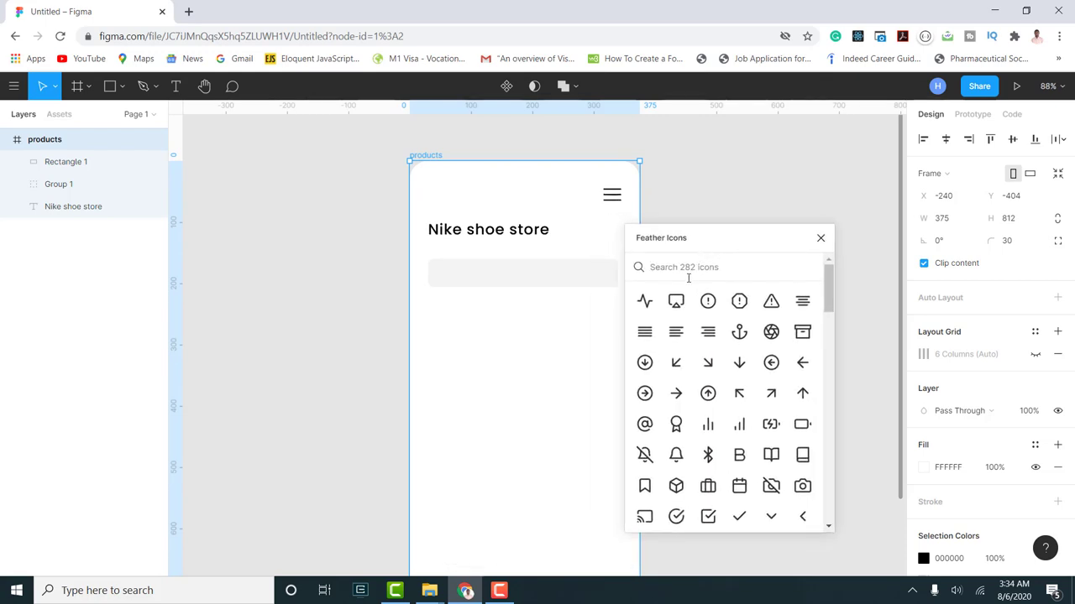
click(681, 267)
text(sear)
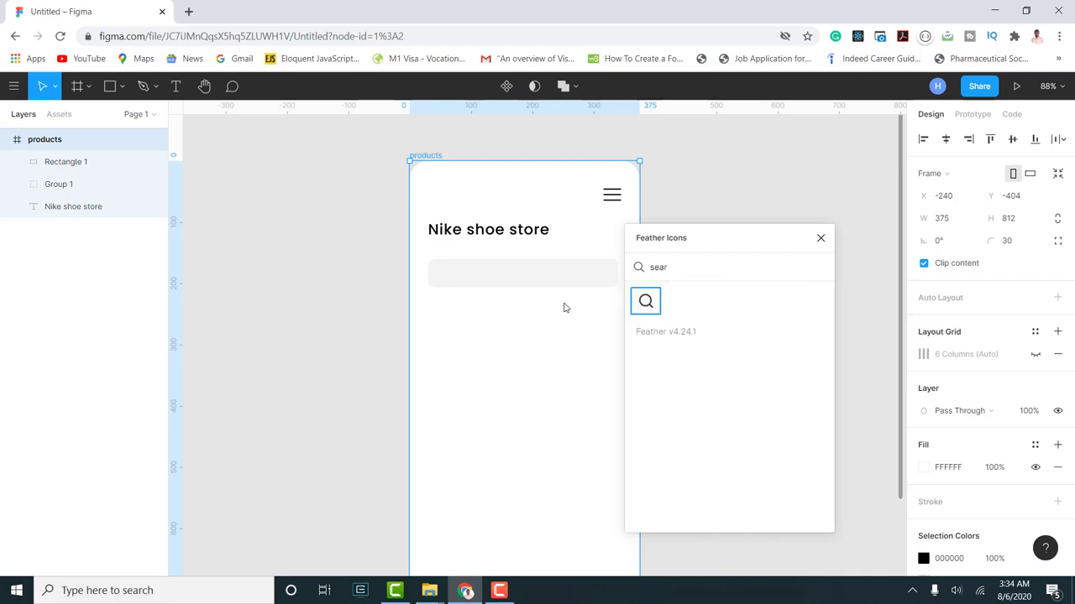
click(646, 302)
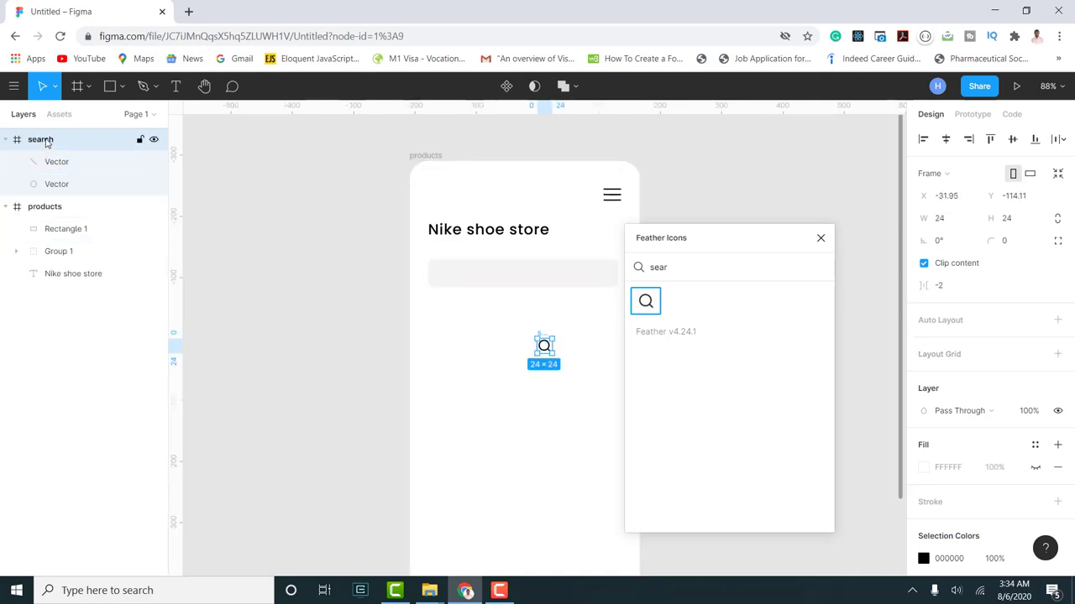
- Move the search icon into the grey search bar and resize it to 20×20 with proportions locked
drag(46, 143, 51, 217)
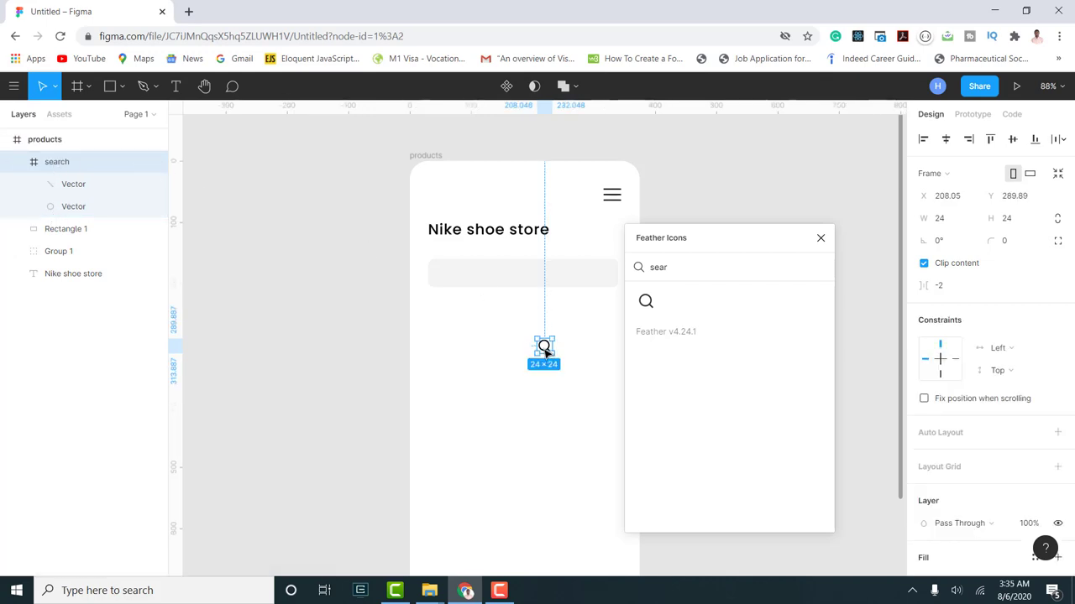
drag(543, 350, 450, 280)
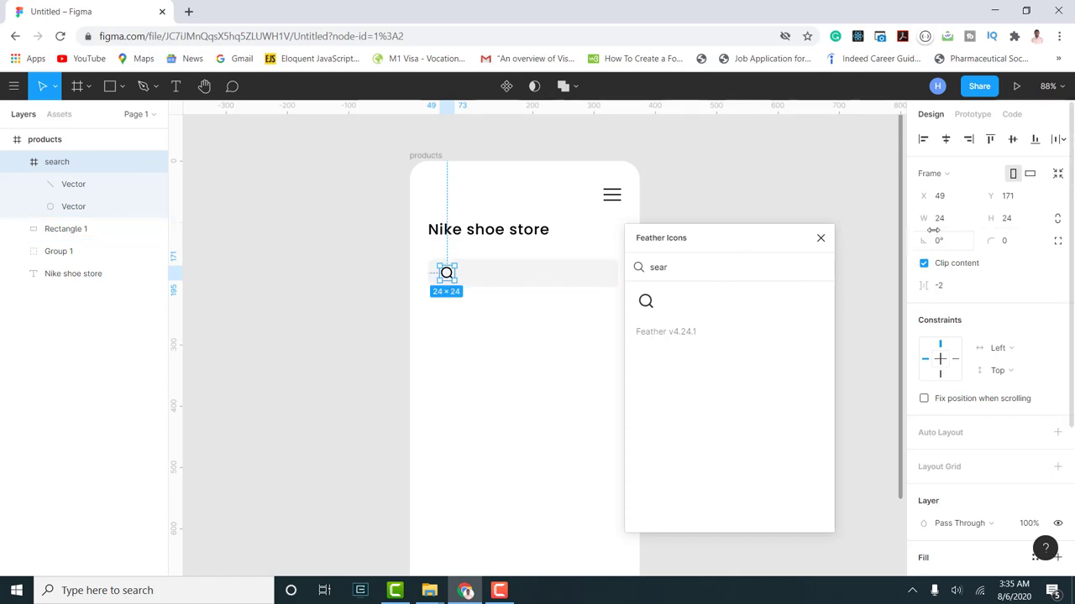
scroll(546, 340, right, 3)
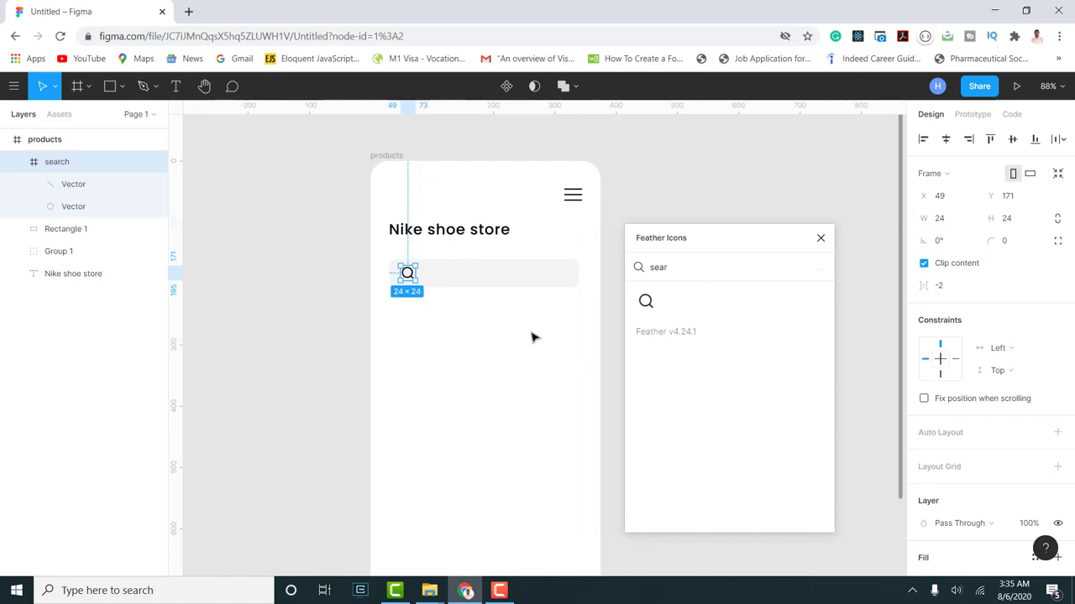
click(1057, 220)
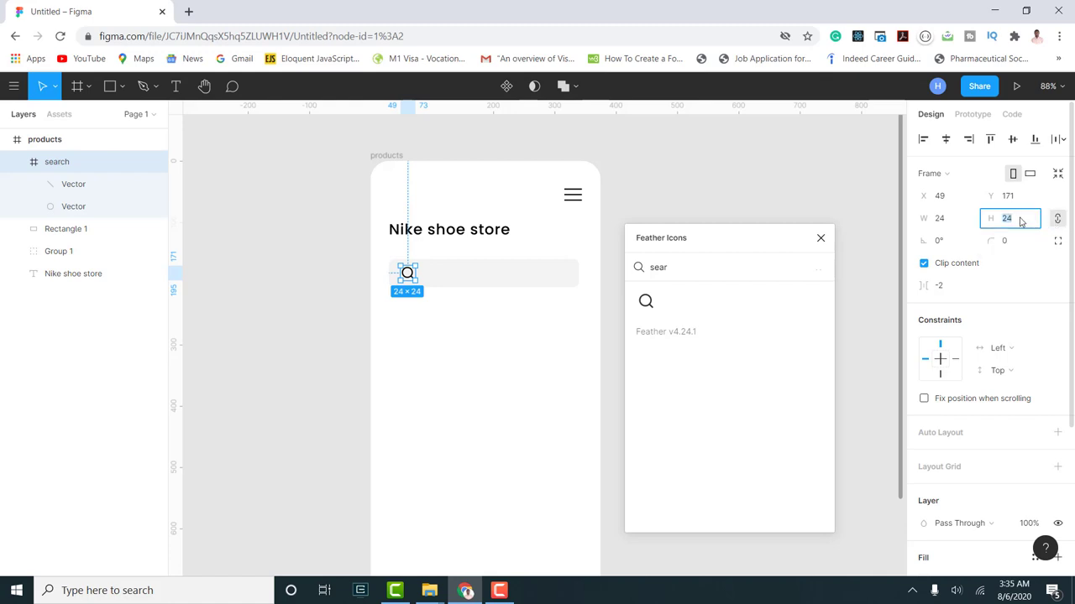
click(1020, 221)
text(22)
key(Return)
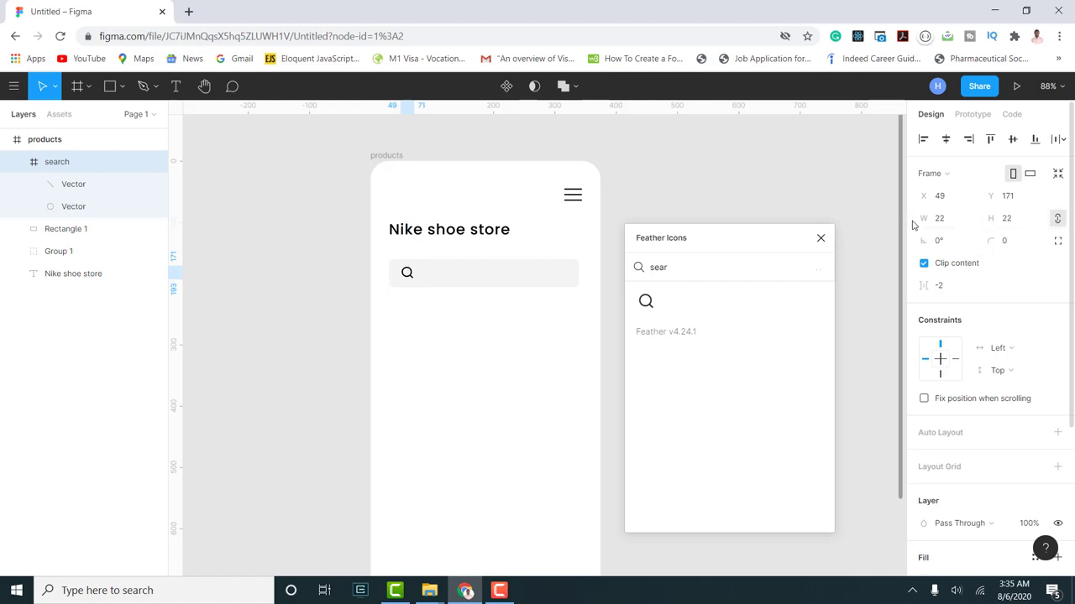
click(1024, 222)
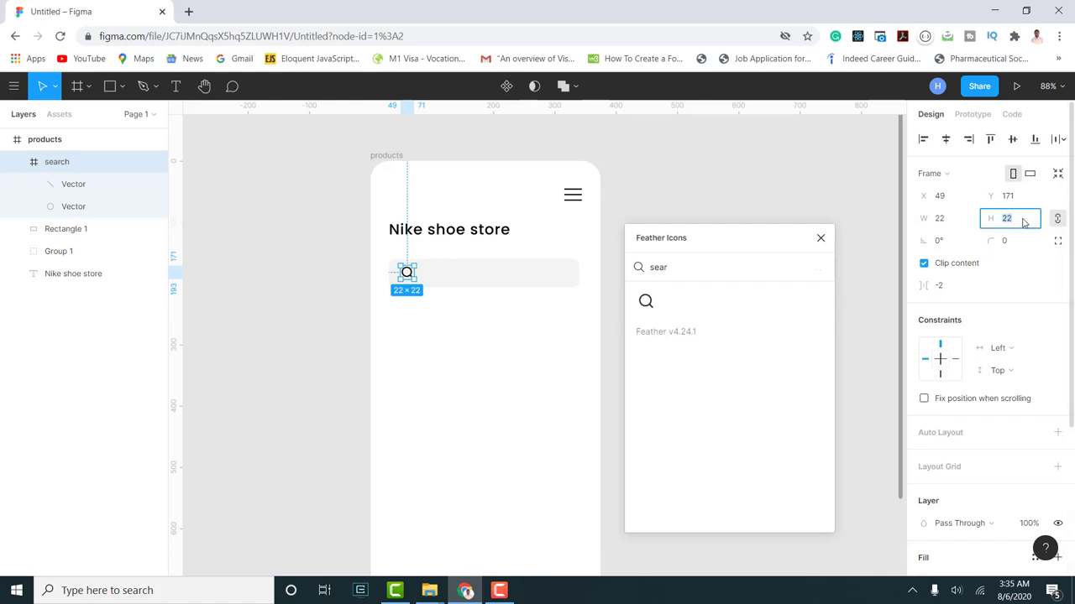
text(20)
key(Return)
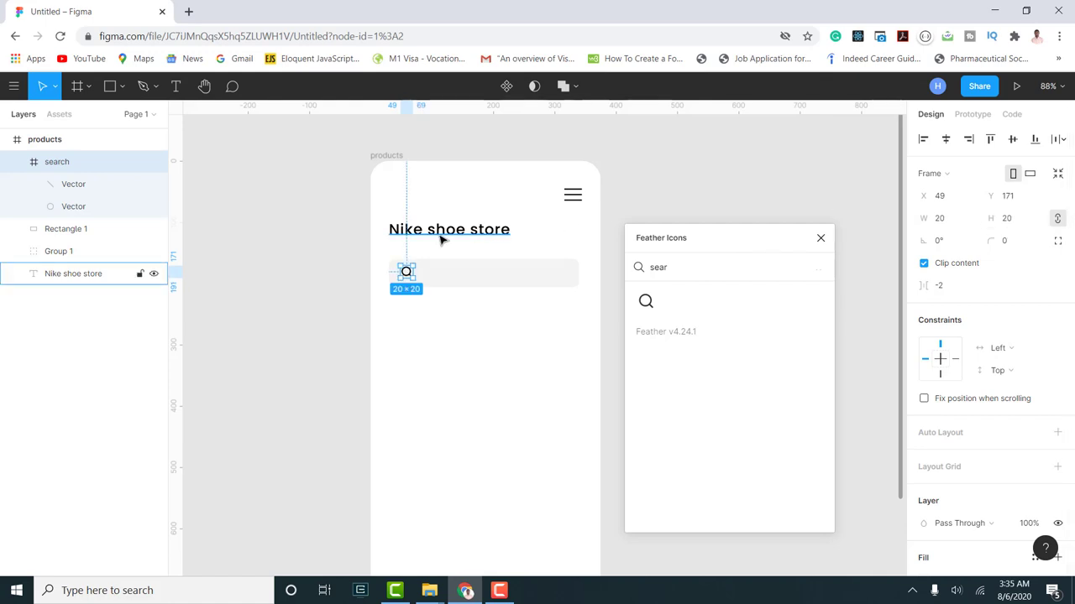
scroll(437, 247, up, 3)
drag(432, 280, 431, 286)
- Set the icon's black to 63% opacity and close the Feather Icons plugin
scroll(982, 377, down, 5)
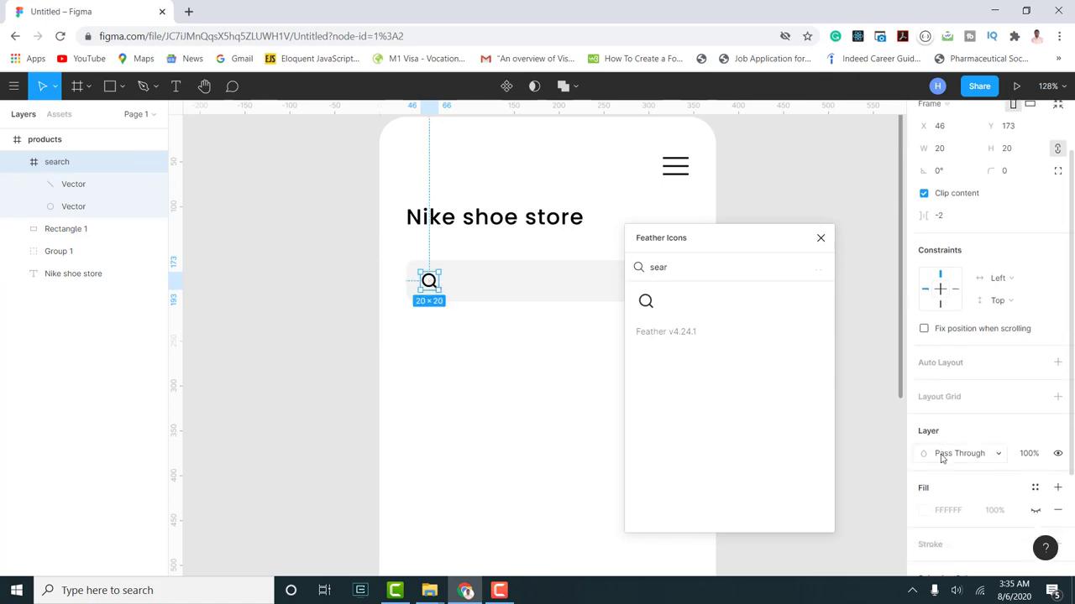
click(923, 458)
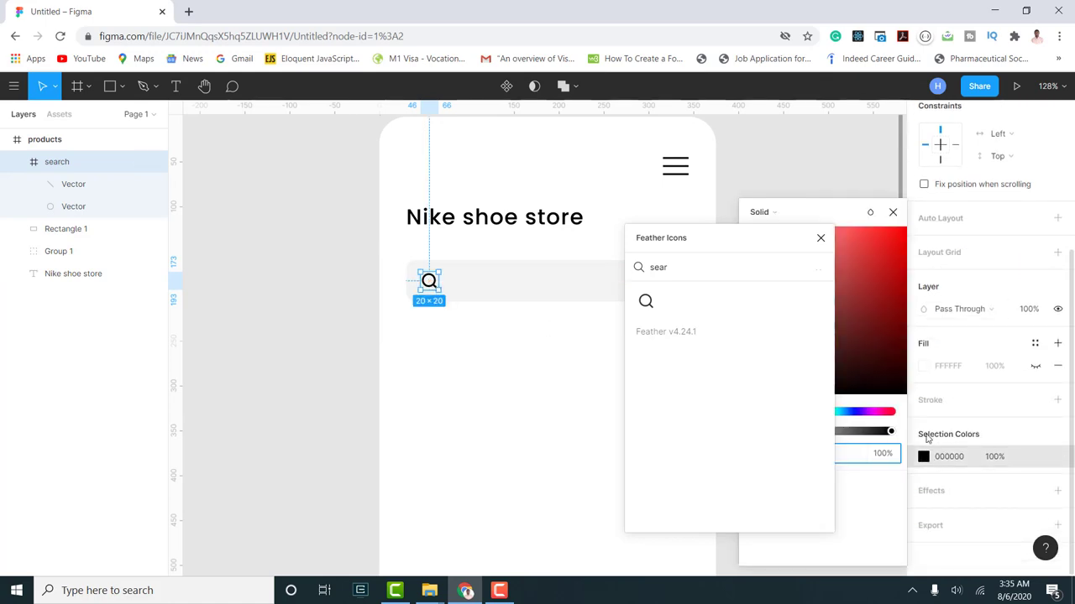
click(819, 240)
drag(891, 432, 851, 433)
click(895, 212)
scroll(538, 305, down, 5)
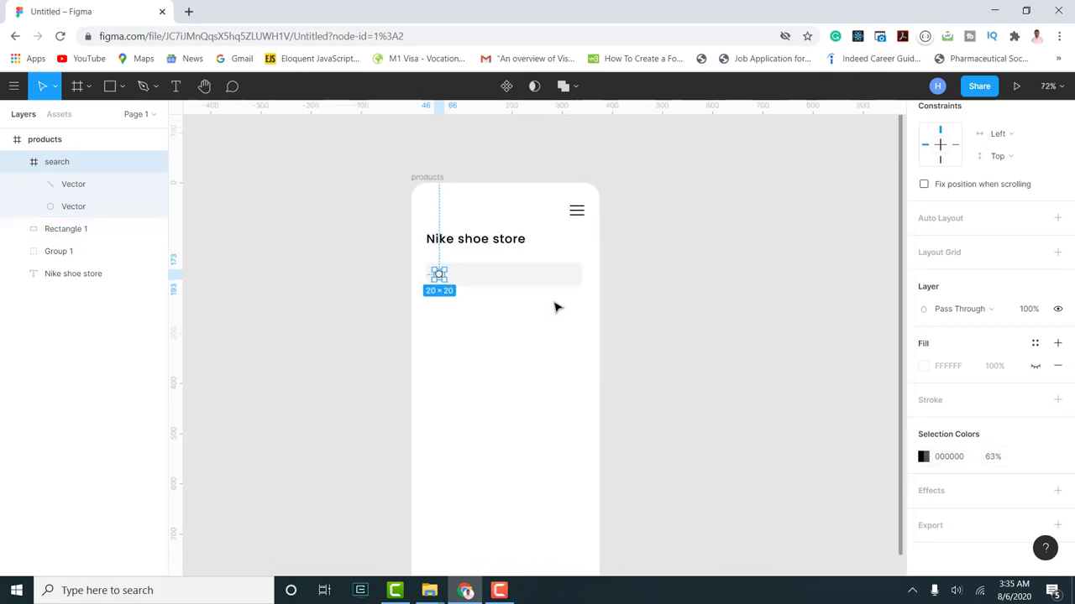
click(583, 314)
scroll(569, 324, down, 1)
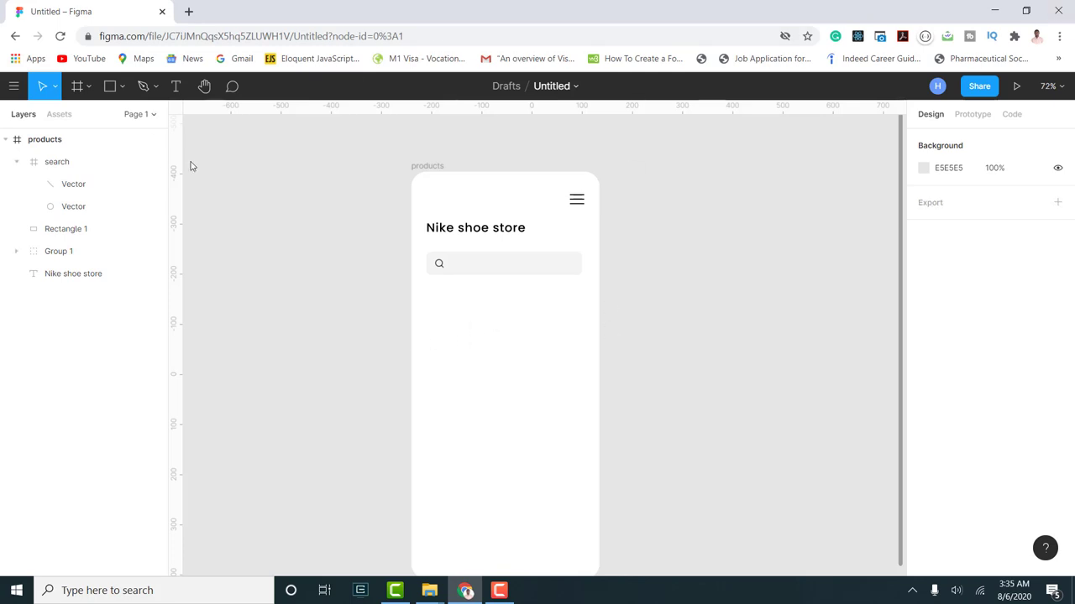
click(124, 85)
- Draw a 150×219 grey card below the search bar with corner radius 20
click(108, 118)
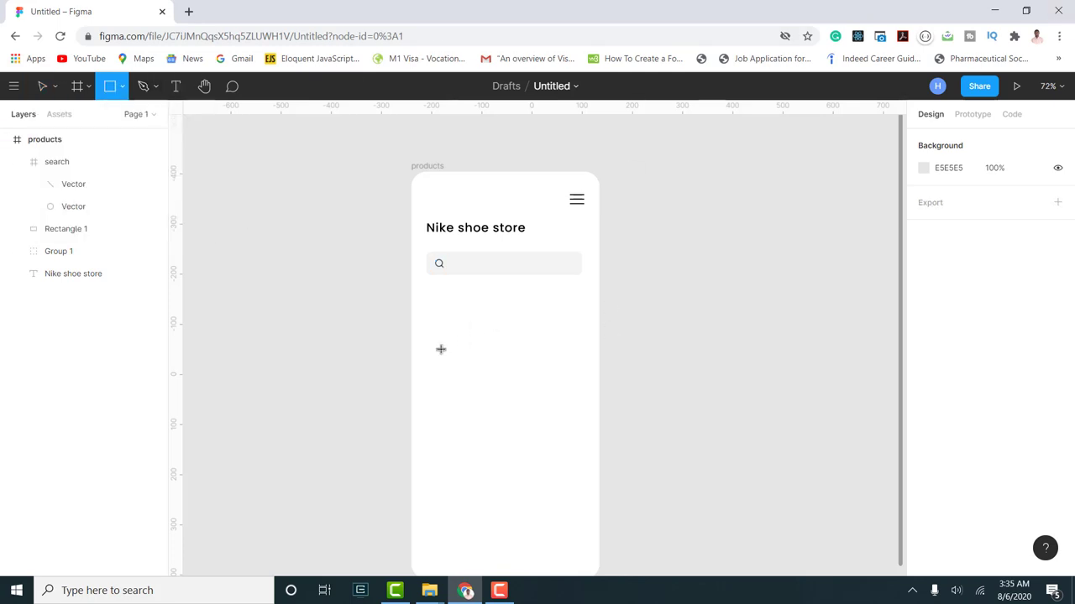
drag(427, 300, 504, 410)
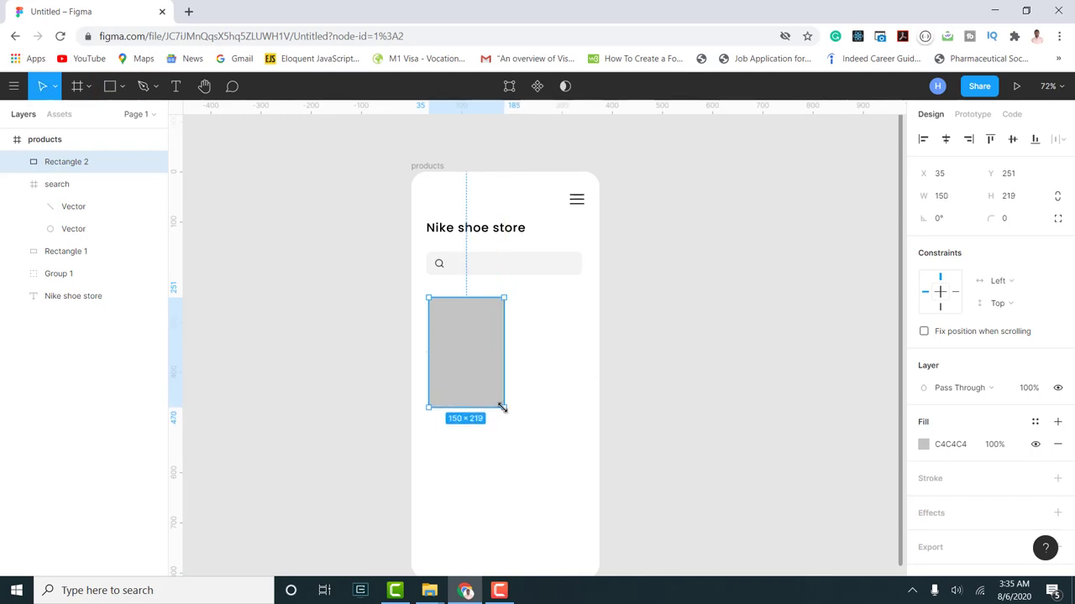
click(1014, 225)
text(20)
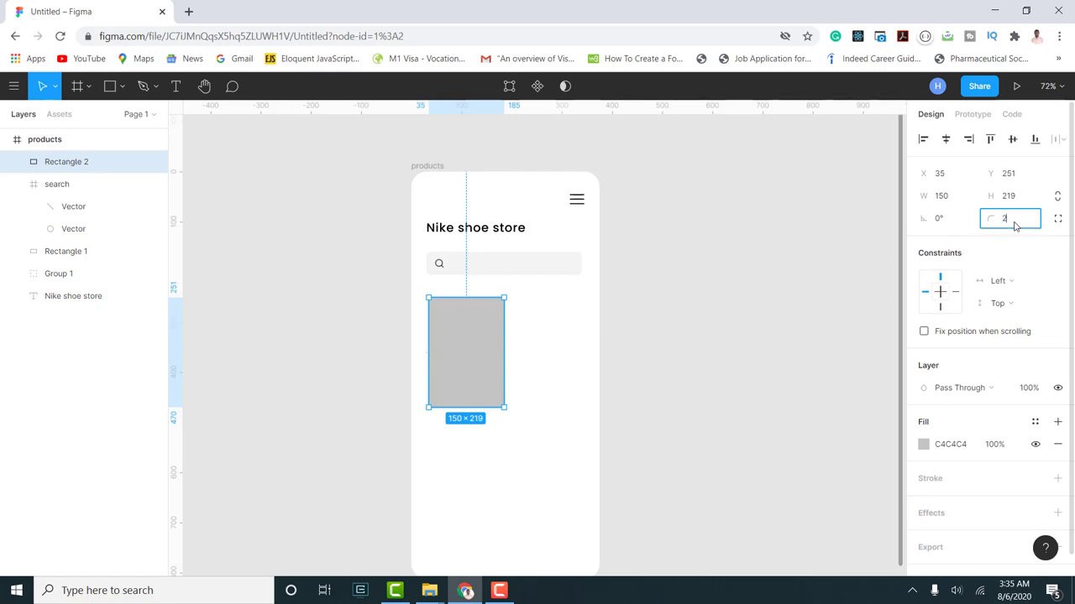
key(Return)
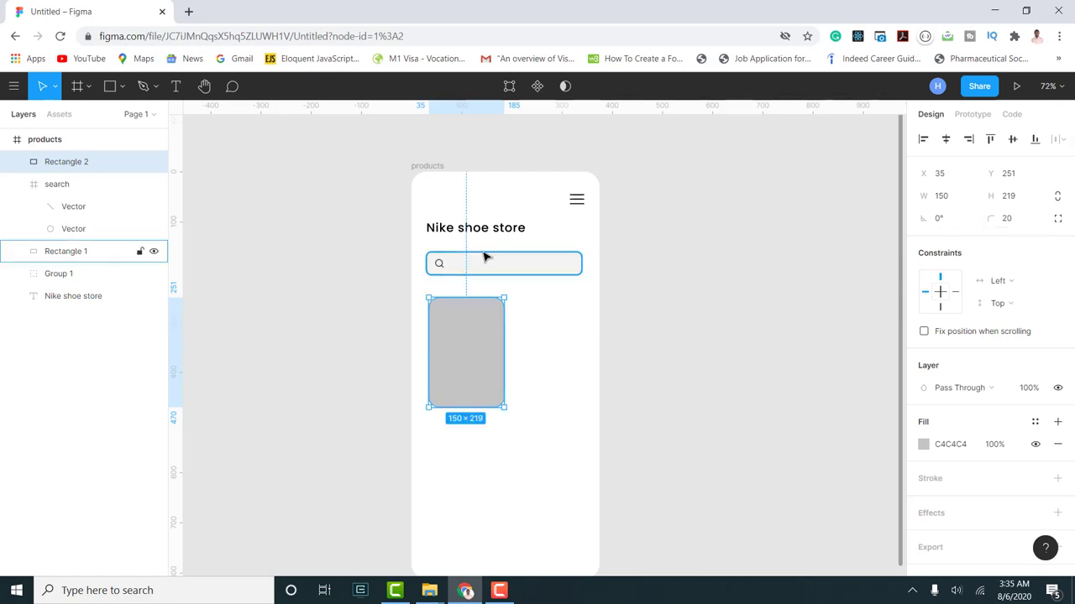
scroll(625, 271, down, 1)
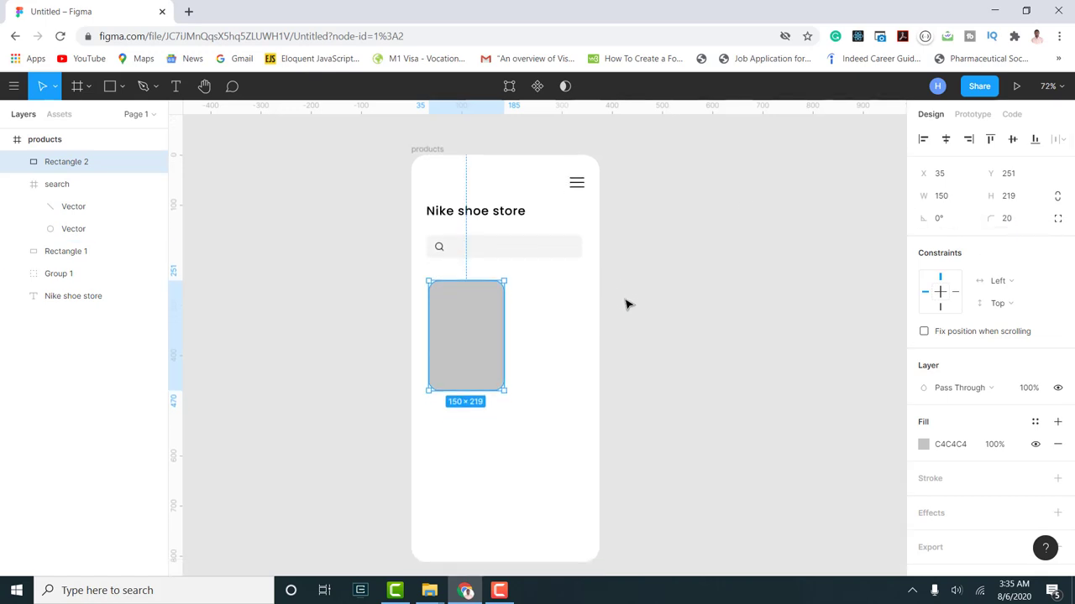
ctrl+scroll(638, 311, down, 1)
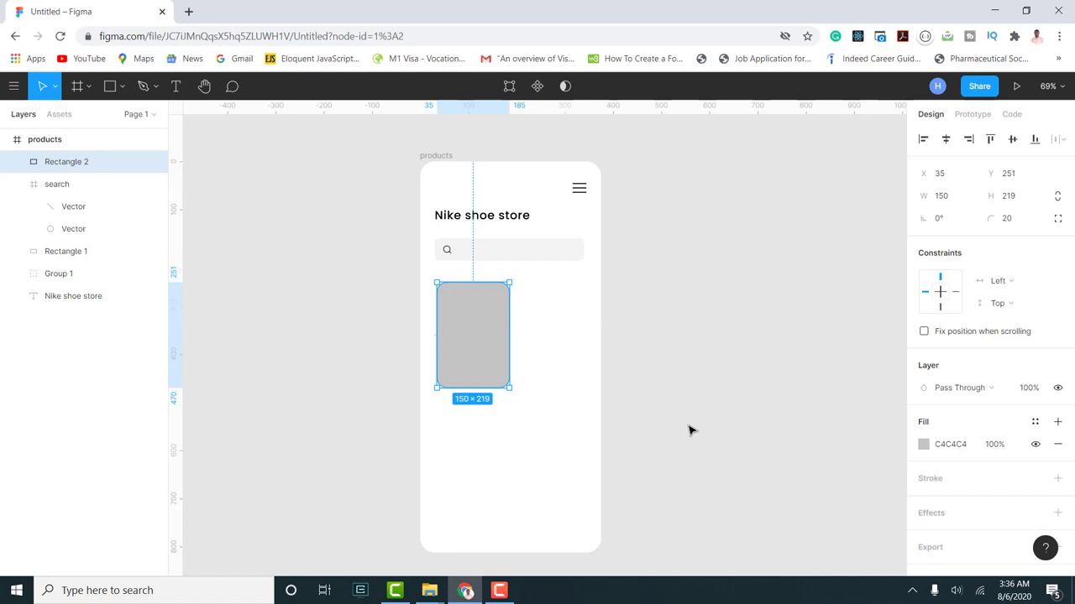
- Bring up the Shoes folder and drag blue.png onto the Figma canvas
mouse_move(426, 593)
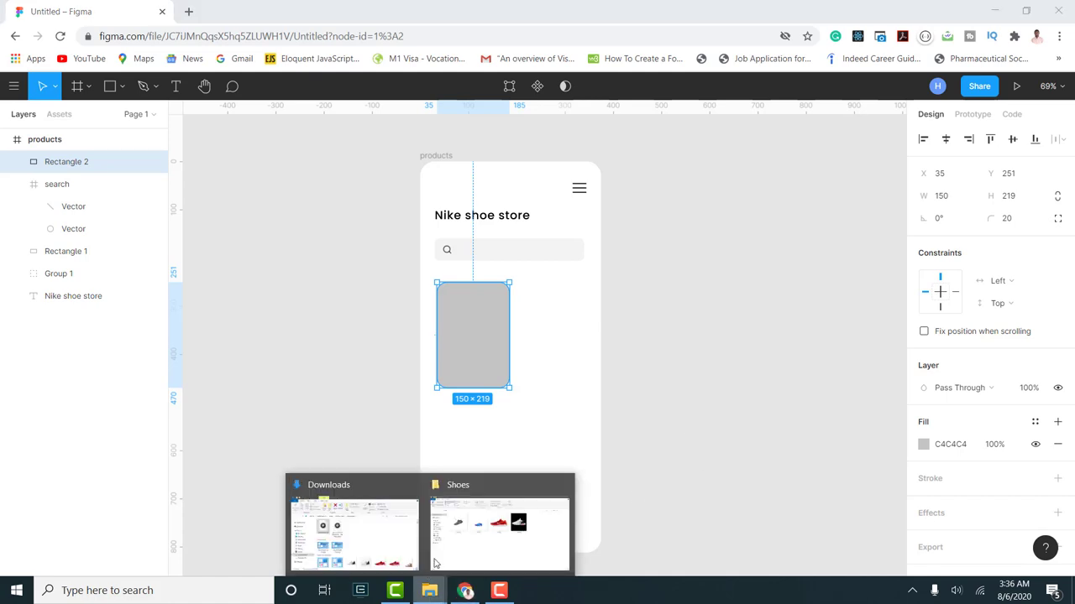
click(488, 546)
mouse_move(255, 193)
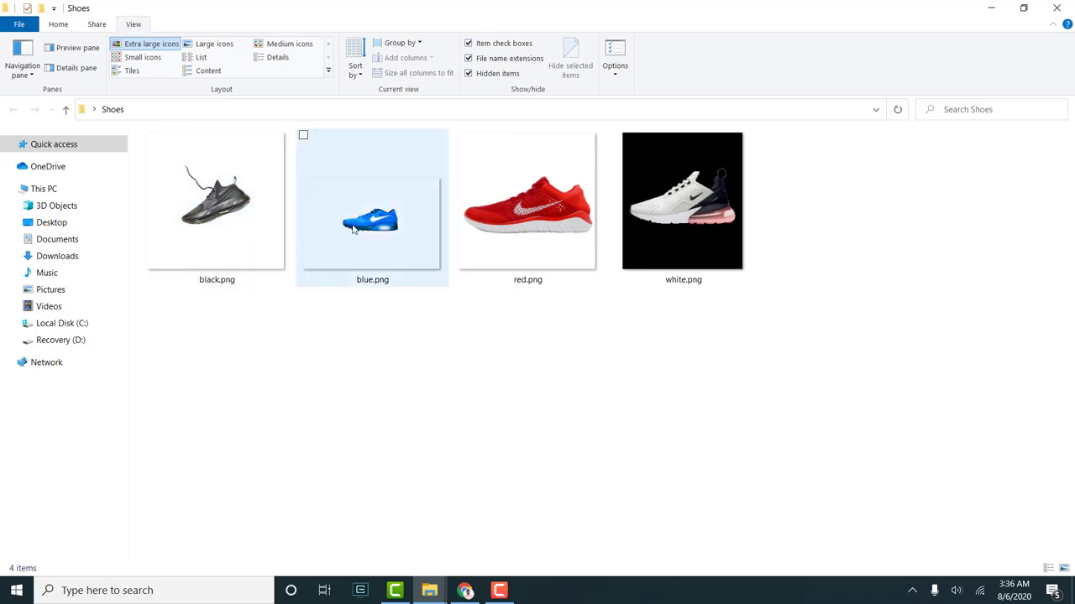
mouse_move(359, 223)
drag(357, 218, 665, 419)
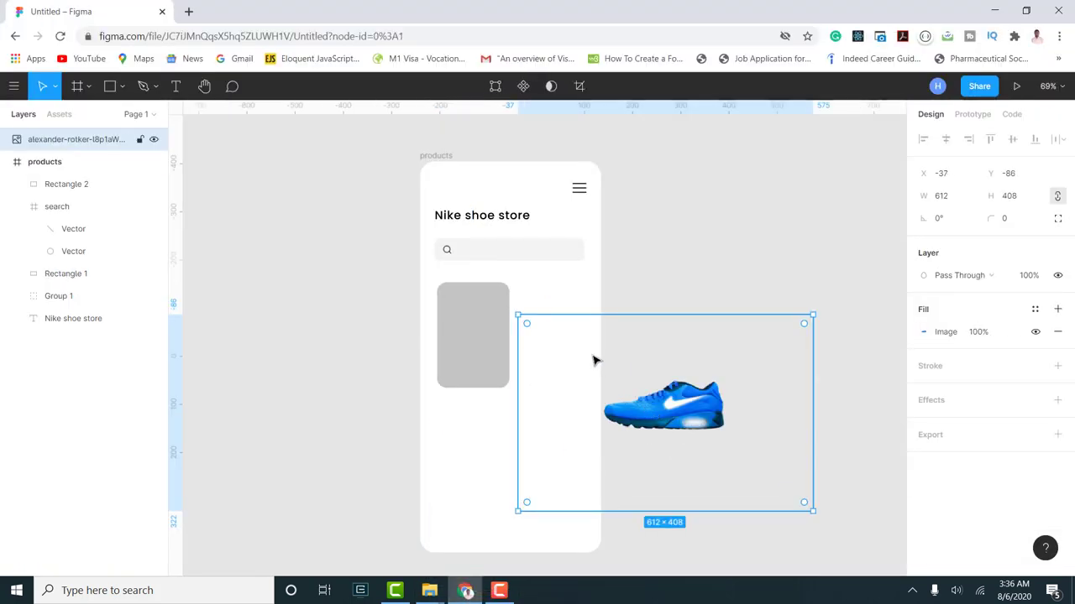
- Move the blue shoe image into the products frame's lower half, below Rectangle 2
scroll(592, 360, down, 1)
drag(556, 448, 527, 457)
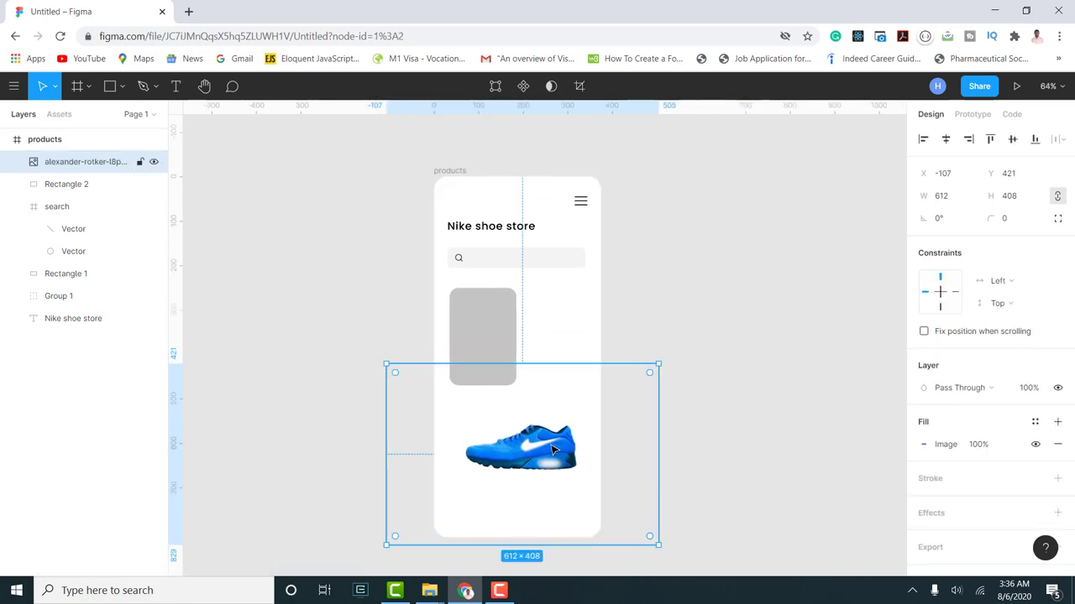
scroll(966, 420, down, 1)
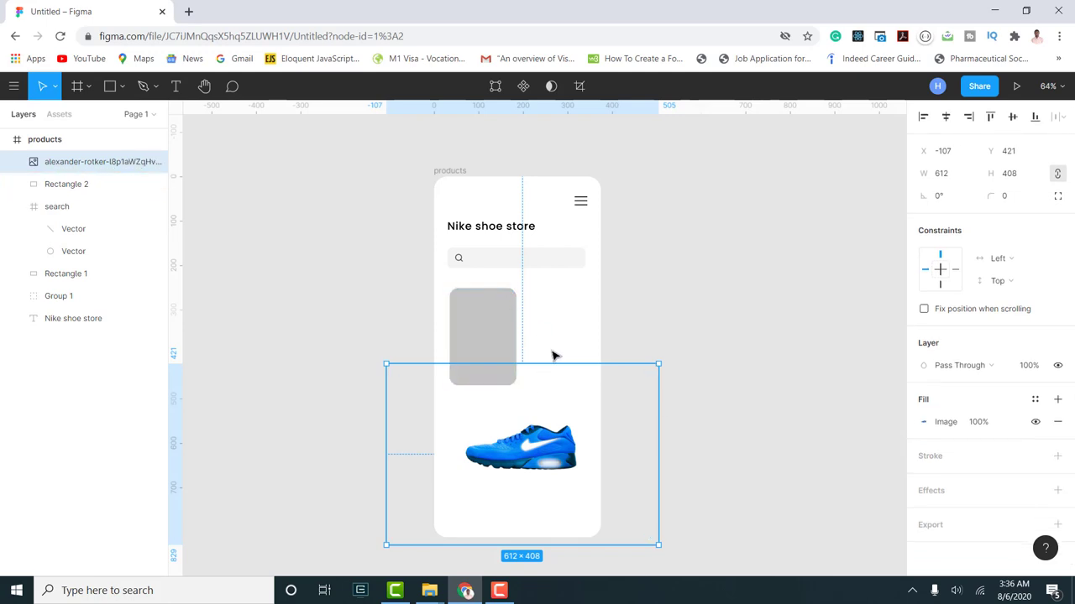
scroll(554, 355, down, 1)
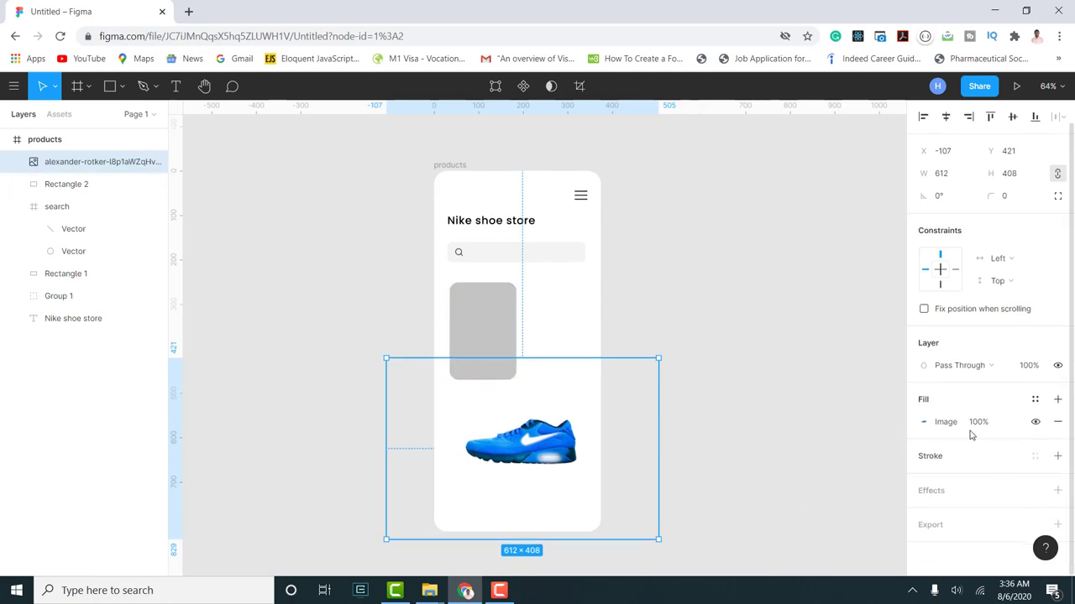
click(502, 322)
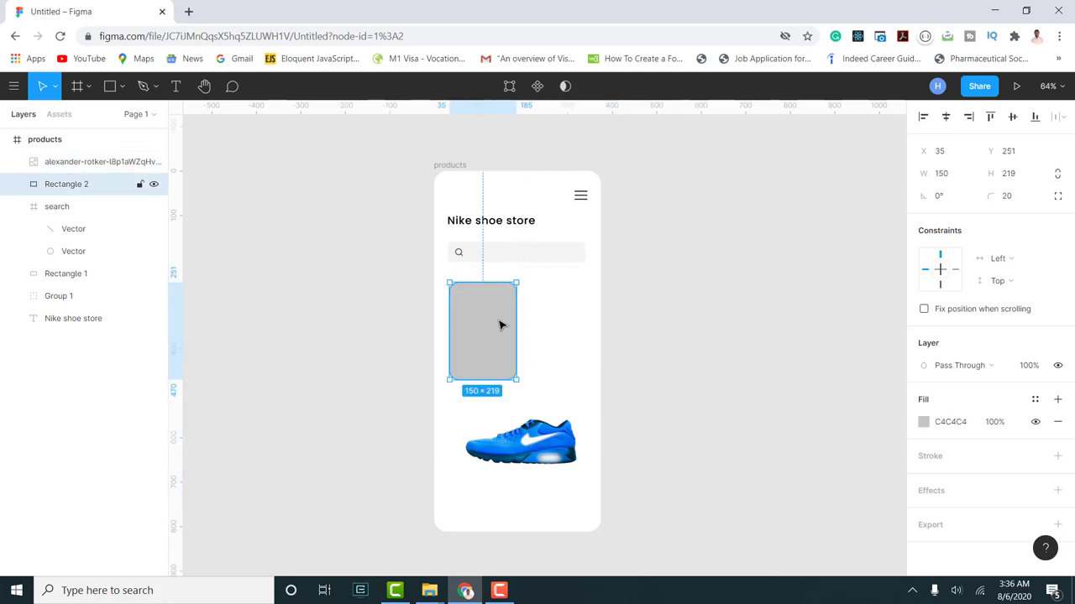
- Fill the grey card with blue sampled from the shoe, then move the shoe outside the frame
click(923, 422)
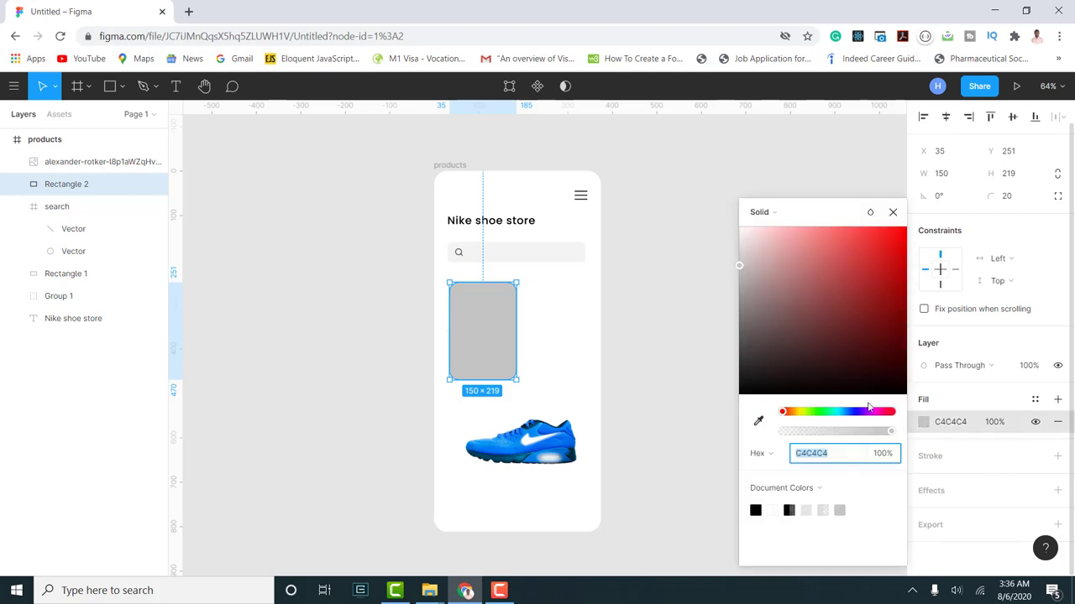
click(758, 421)
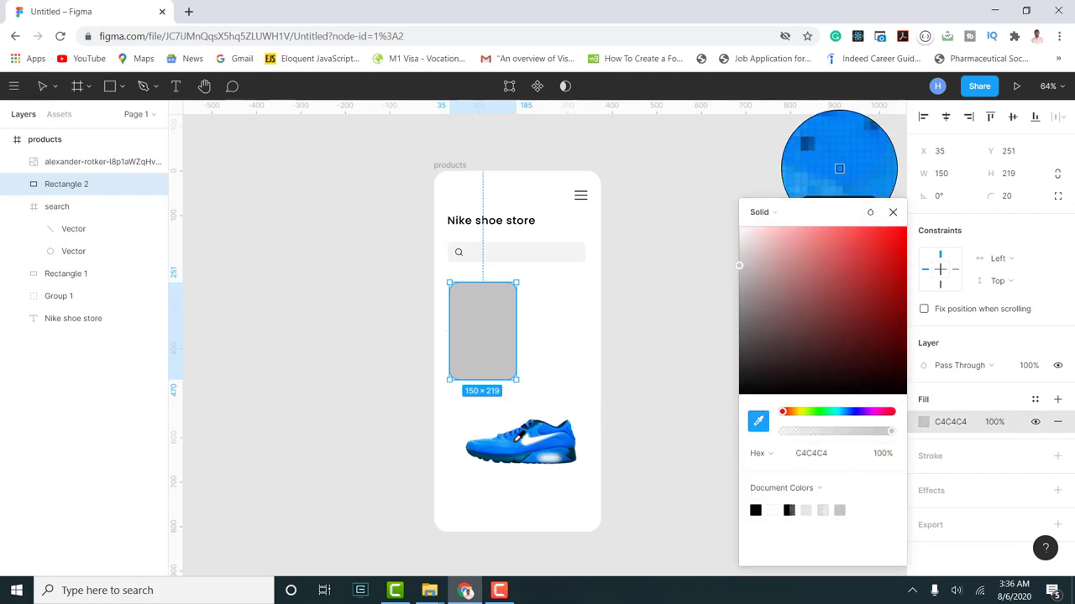
click(518, 445)
click(892, 213)
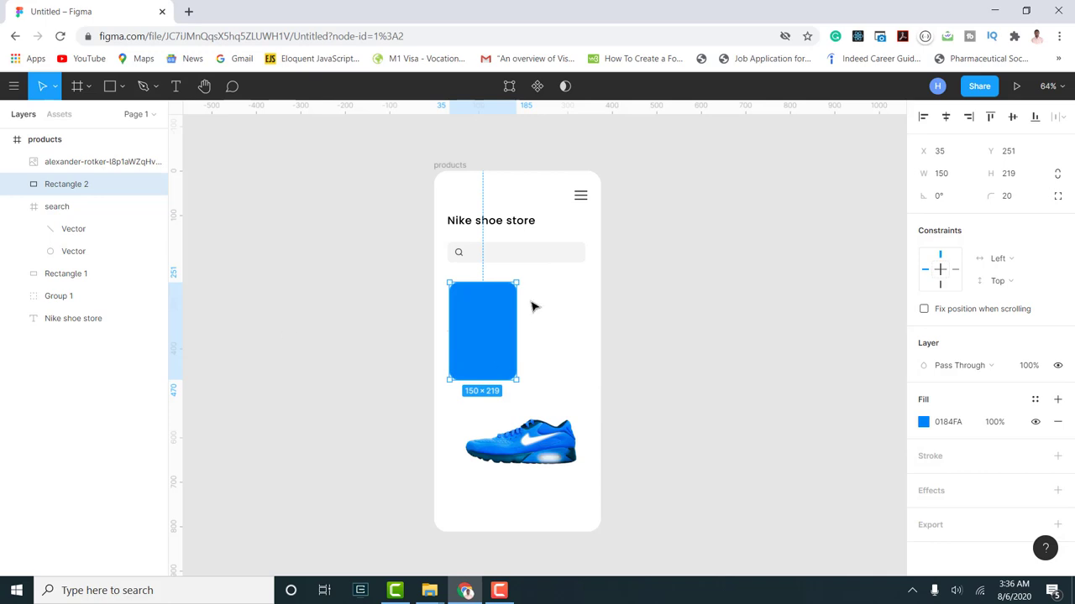
drag(511, 450, 718, 401)
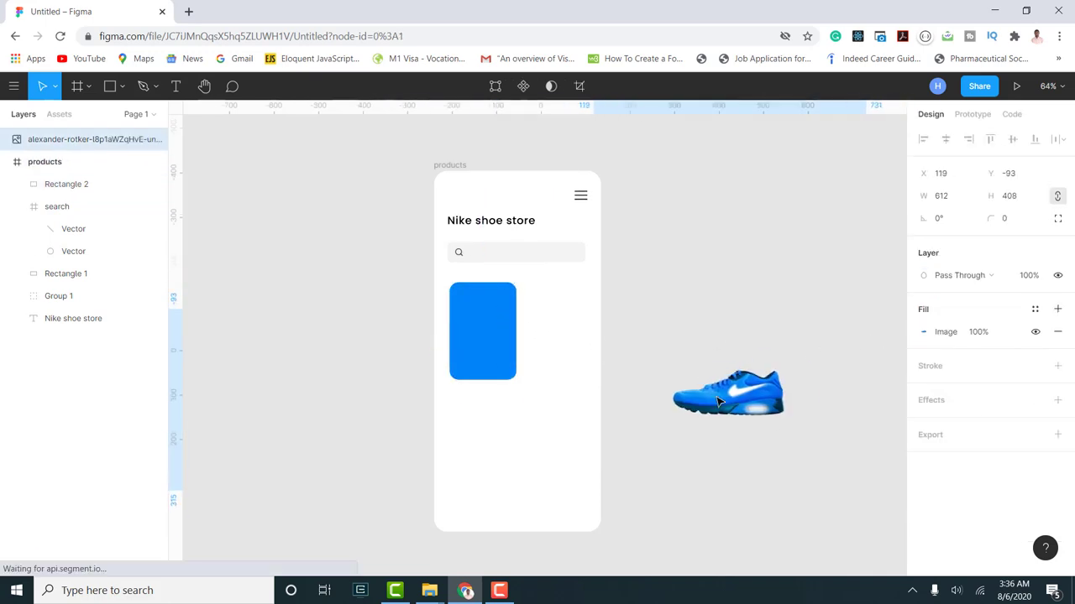
- Lighten the card's blue to 54AEFF and make the fill a linear gradient
click(481, 325)
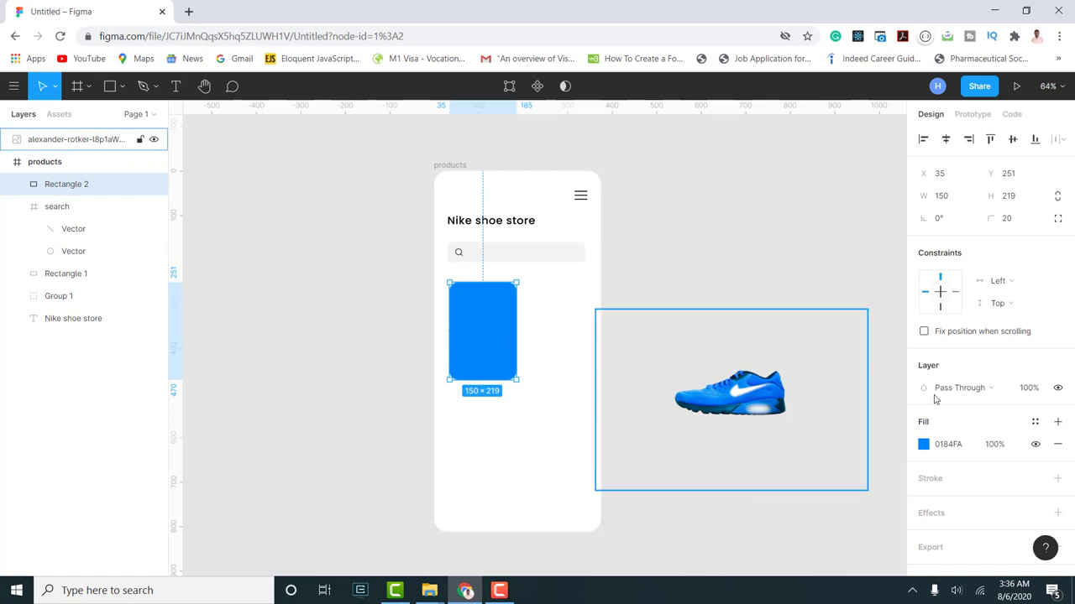
click(924, 445)
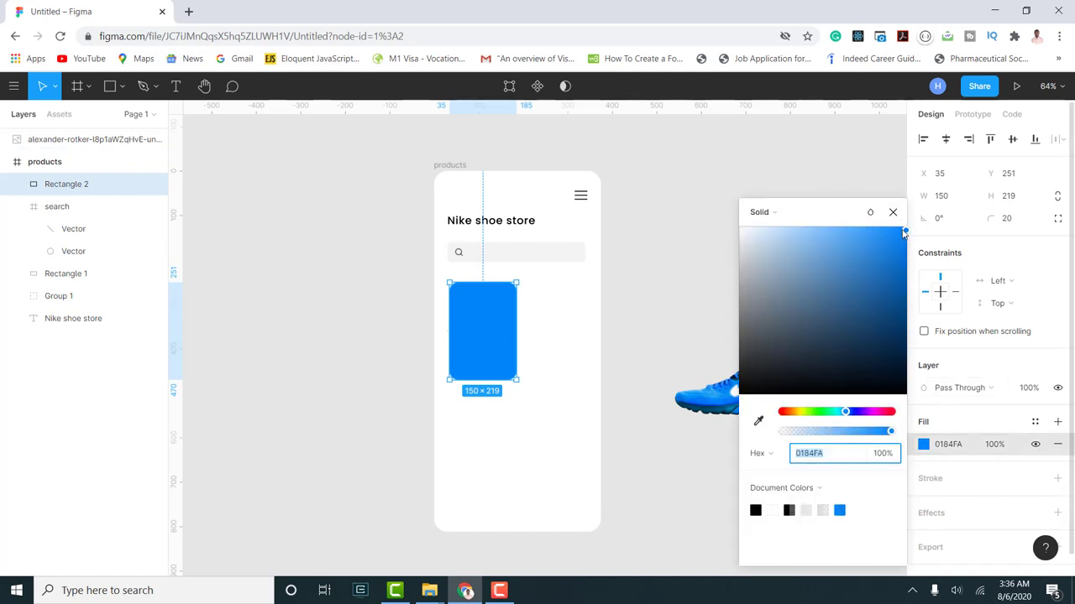
drag(884, 229, 850, 232)
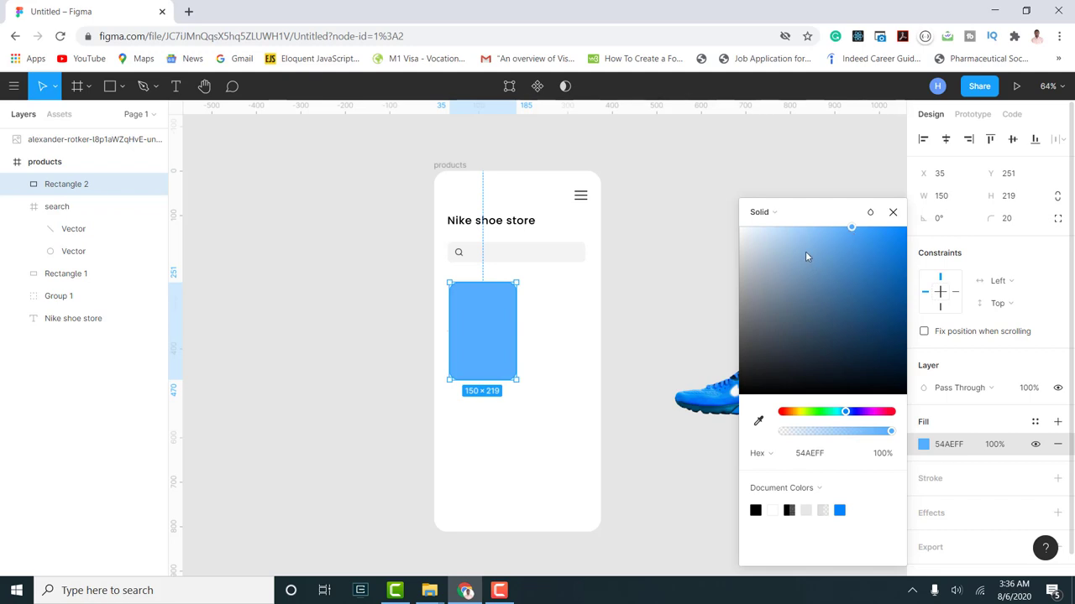
click(768, 213)
click(779, 229)
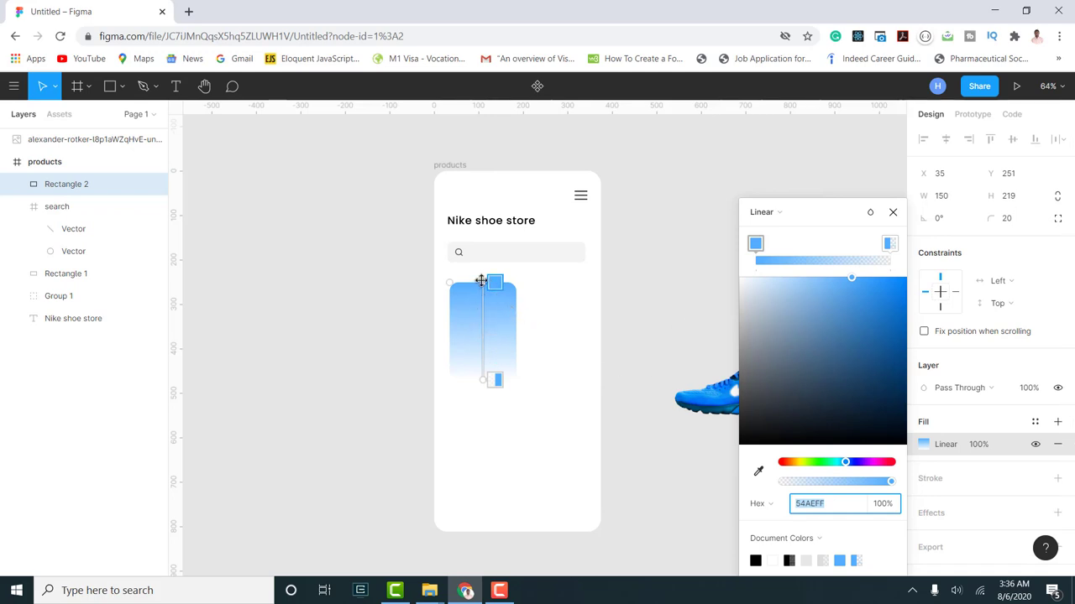
- Angle the gradient diagonally and change the card's fill type to Radial
drag(488, 284, 390, 345)
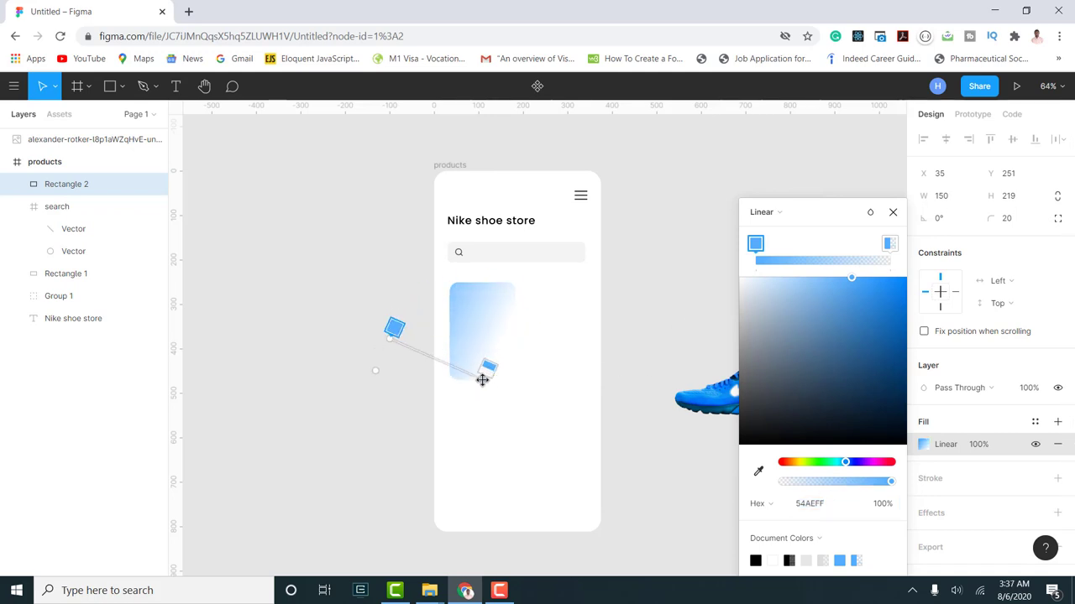
click(774, 214)
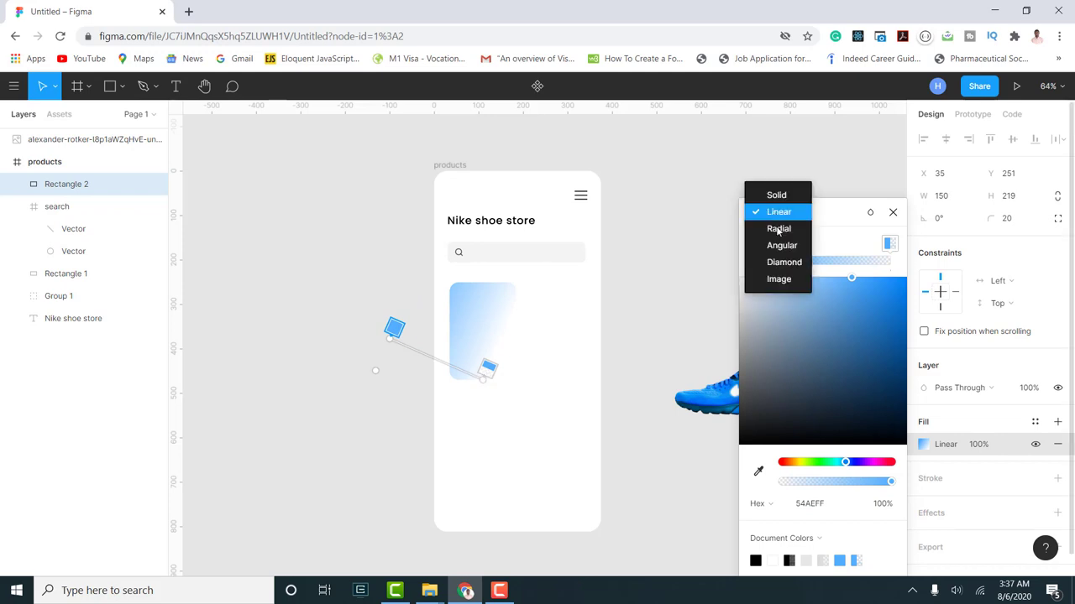
click(779, 229)
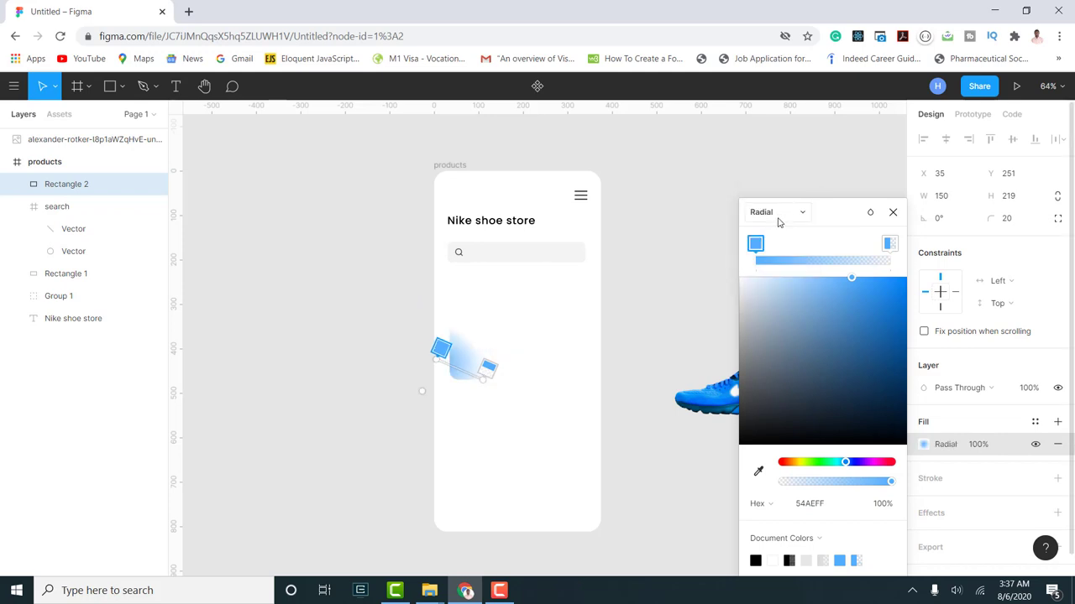
click(776, 214)
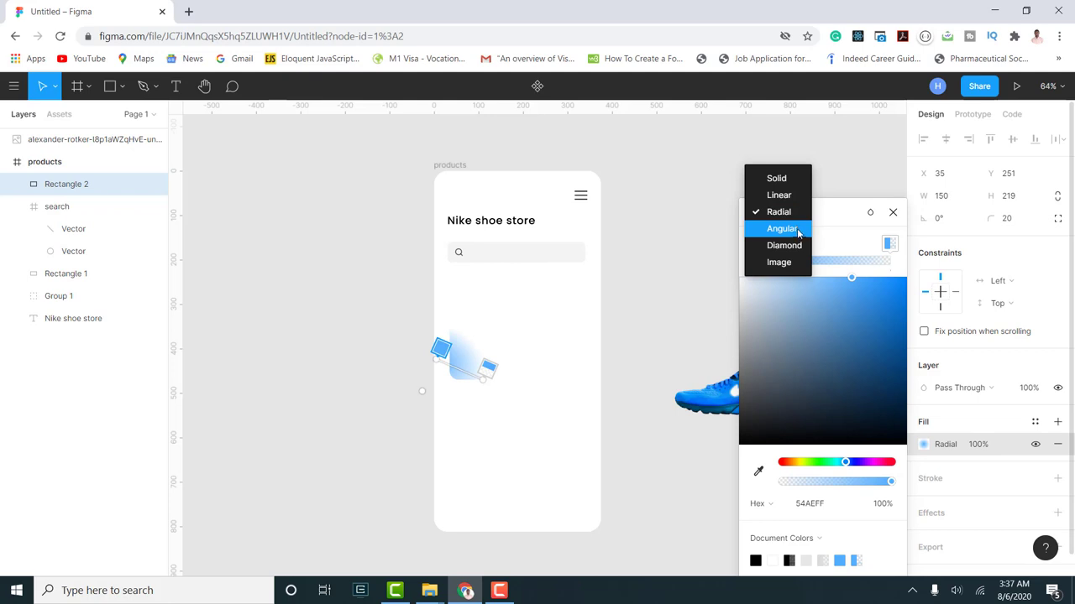
click(779, 195)
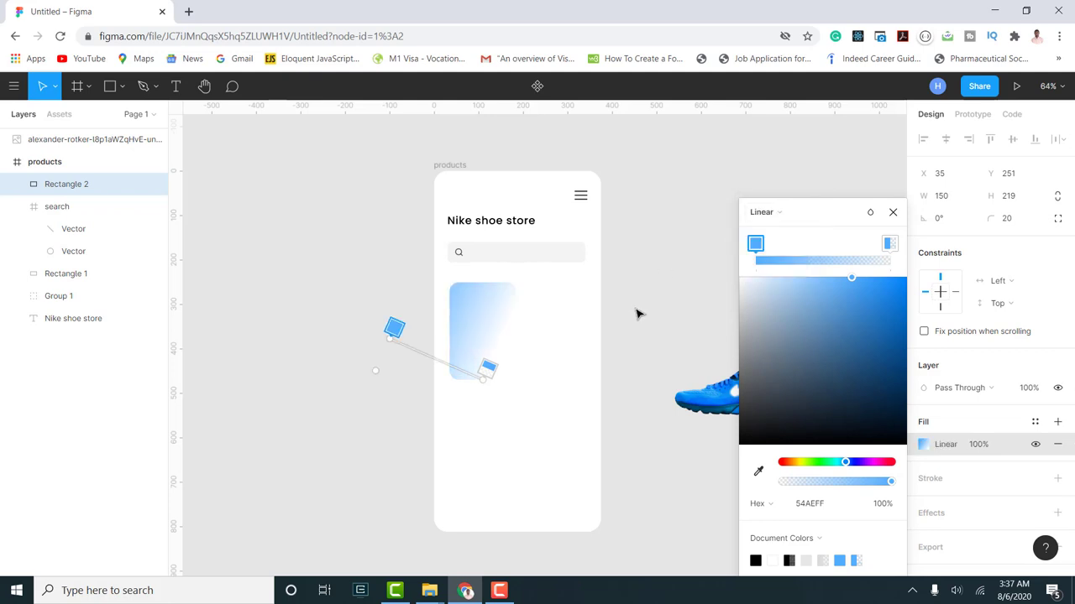
click(770, 219)
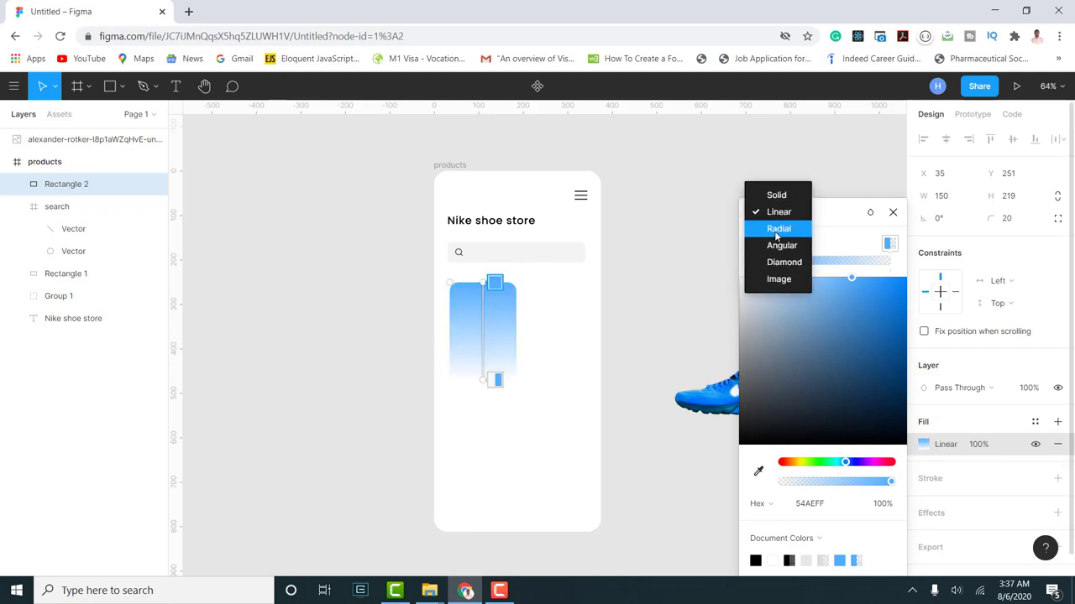
click(777, 231)
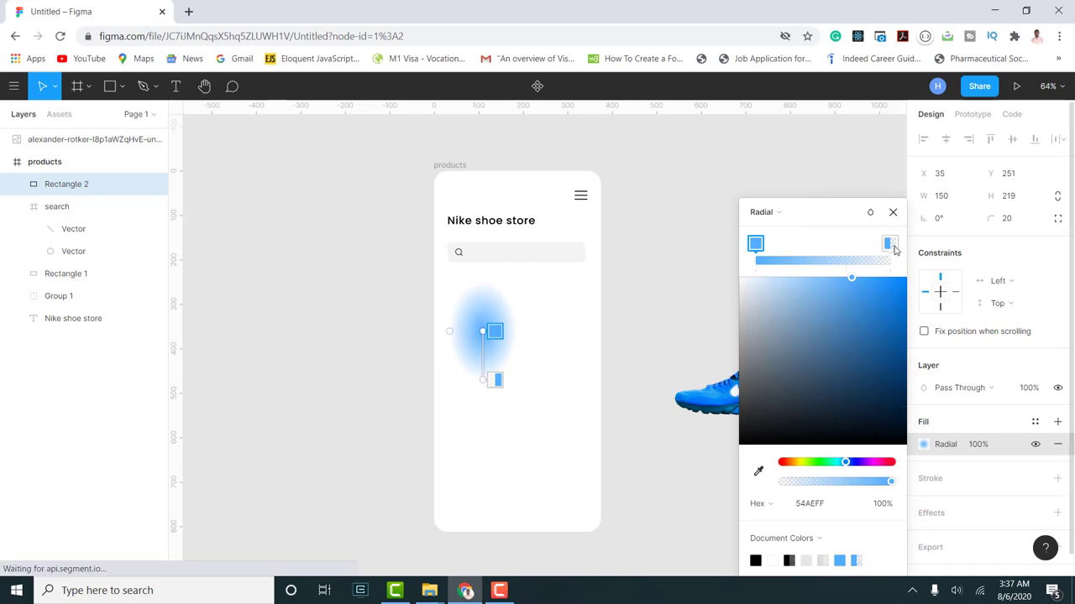
- Swap the radial stops, set them to 100% opacity, and lighten the blue to about 7AC0FF
drag(889, 244, 872, 245)
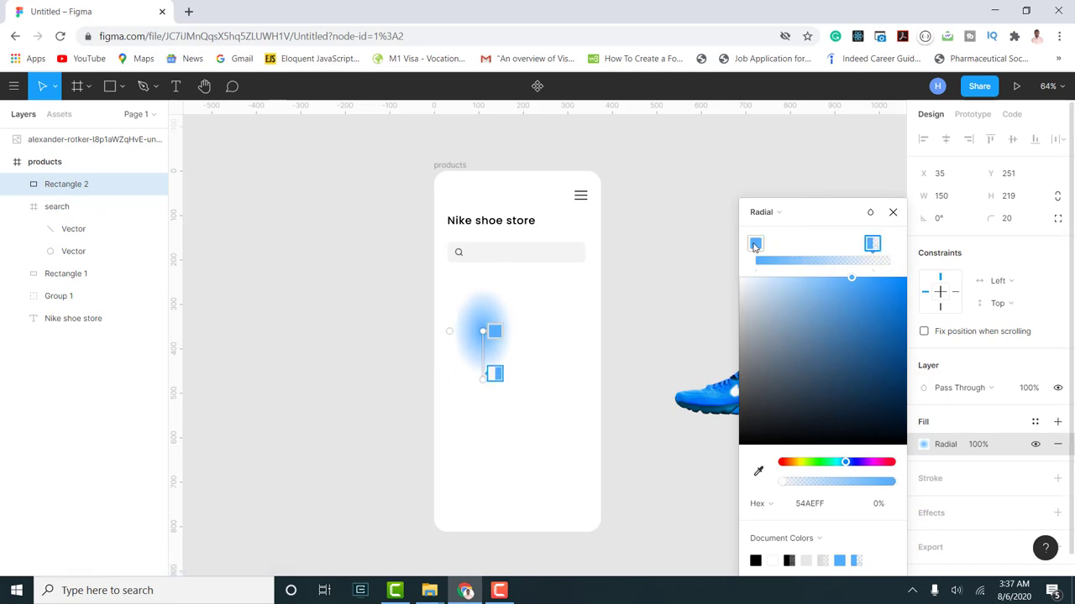
mouse_move(754, 245)
mouse_down()
mouse_move(890, 244)
mouse_move(755, 245)
mouse_up()
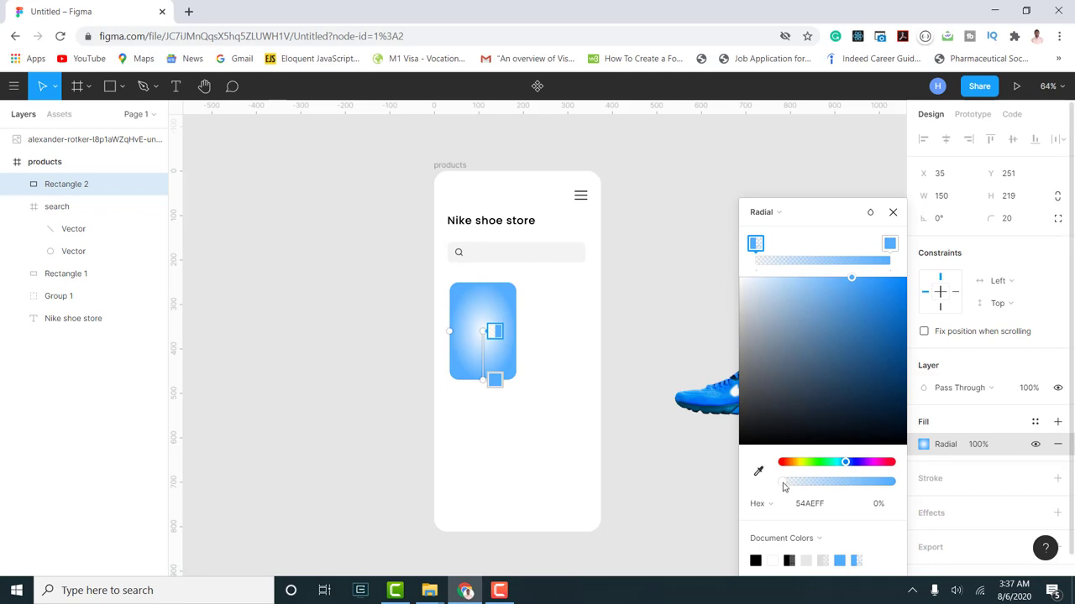
drag(784, 487, 928, 489)
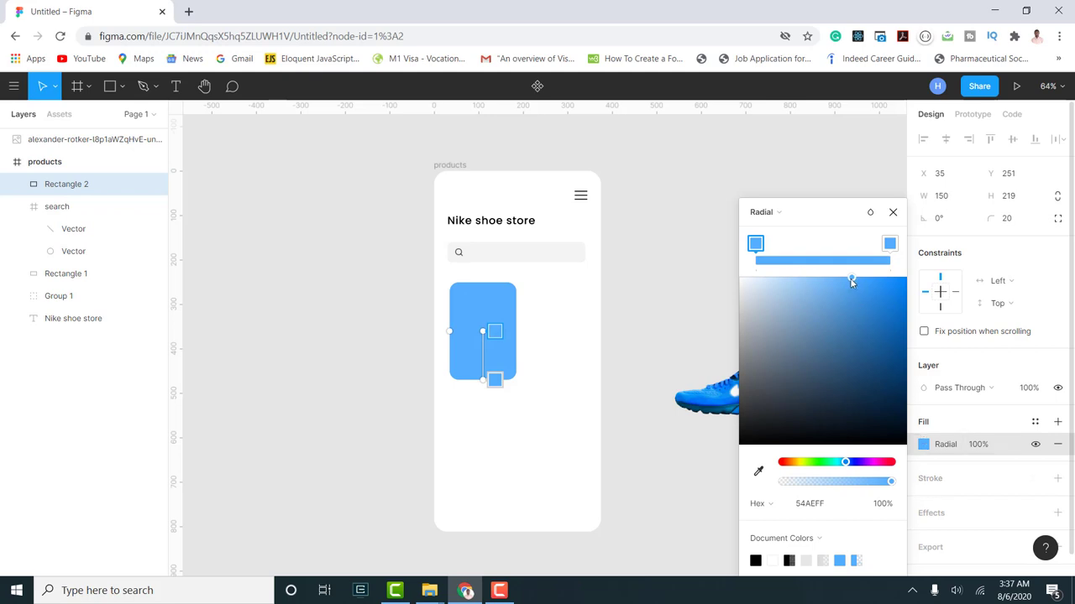
mouse_move(848, 280)
mouse_down()
mouse_move(815, 282)
mouse_move(823, 291)
mouse_move(756, 290)
mouse_move(824, 294)
mouse_move(827, 281)
mouse_up()
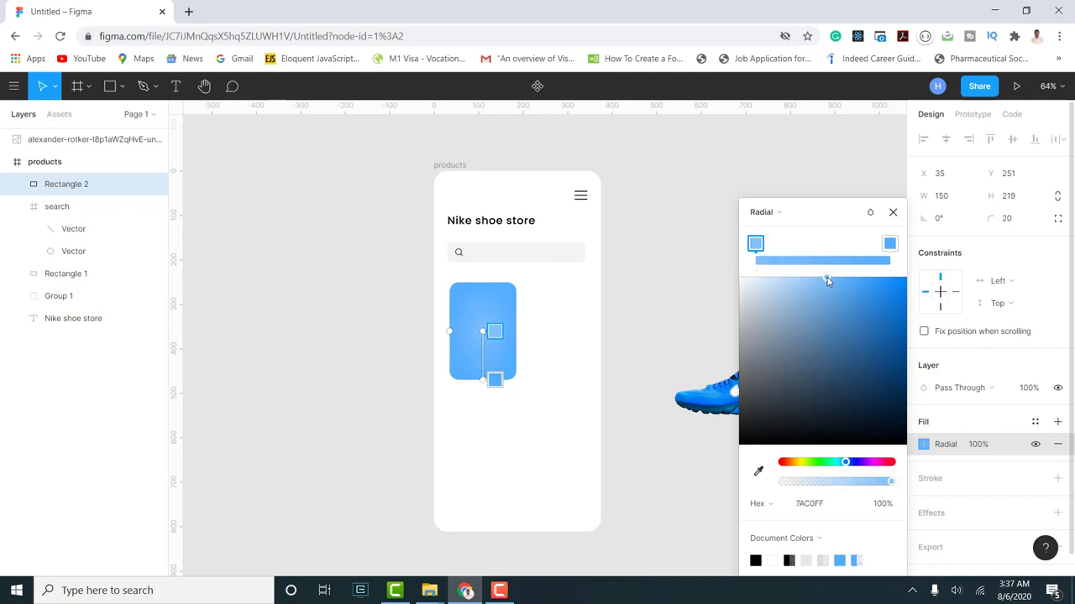
click(892, 212)
click(784, 274)
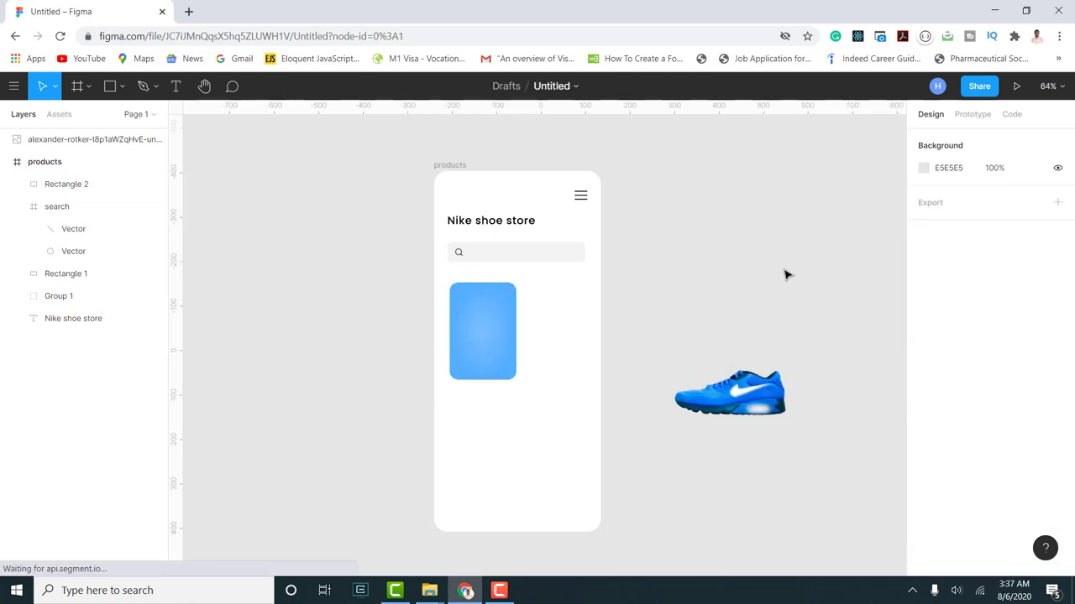
- Stretch Rectangle 2 to height 228 and place a copy, Rectangle 3, beside it shortened to 184
click(477, 358)
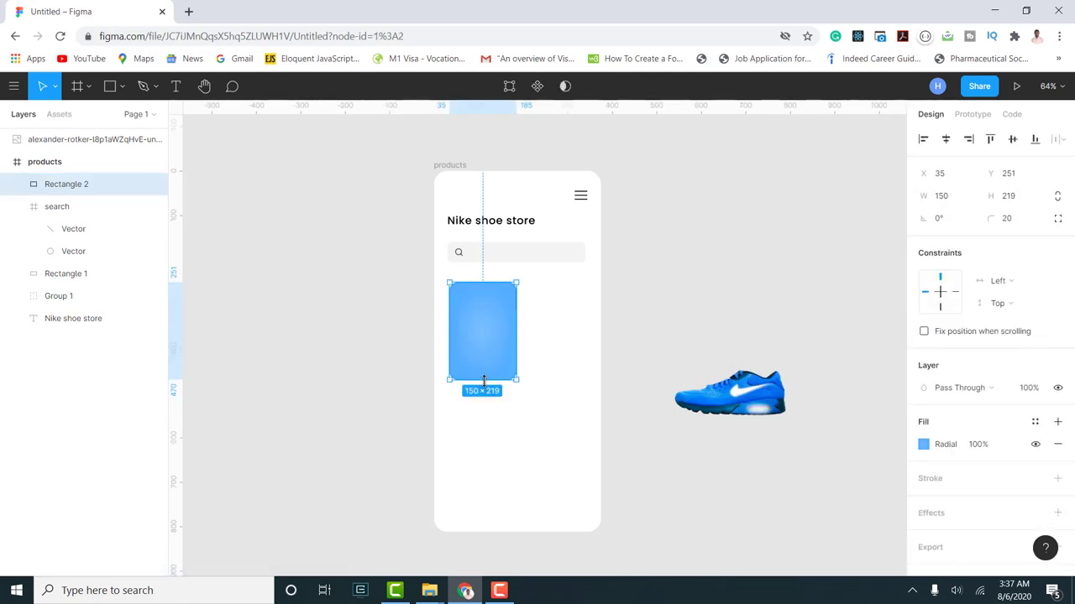
drag(483, 381, 483, 384)
drag(495, 346, 569, 345)
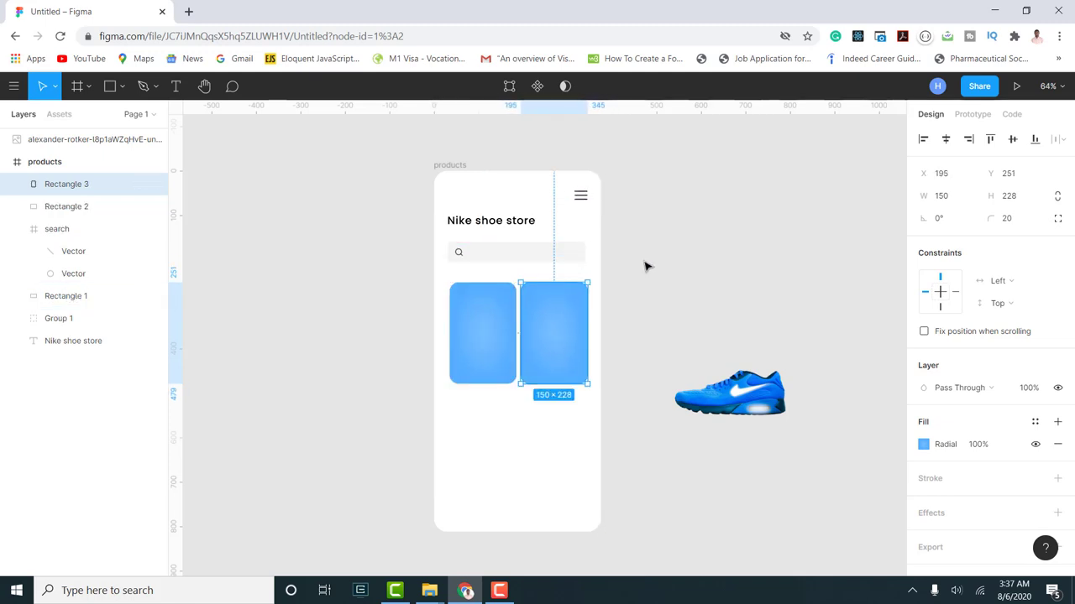
mouse_move(561, 385)
mouse_down()
mouse_move(561, 356)
mouse_move(561, 365)
mouse_up()
click(647, 303)
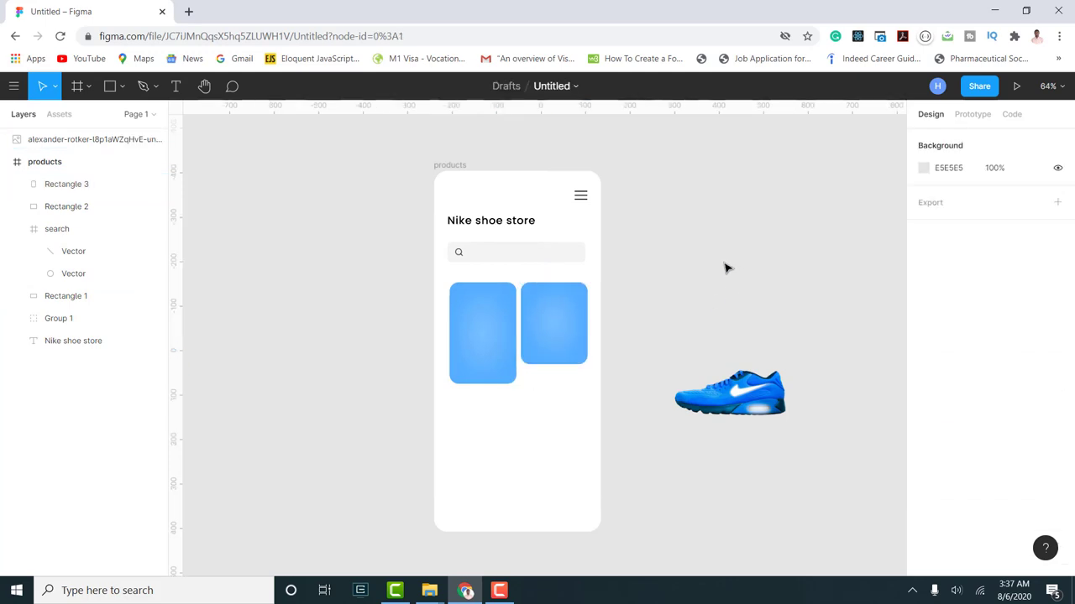
scroll(542, 216, up, 3)
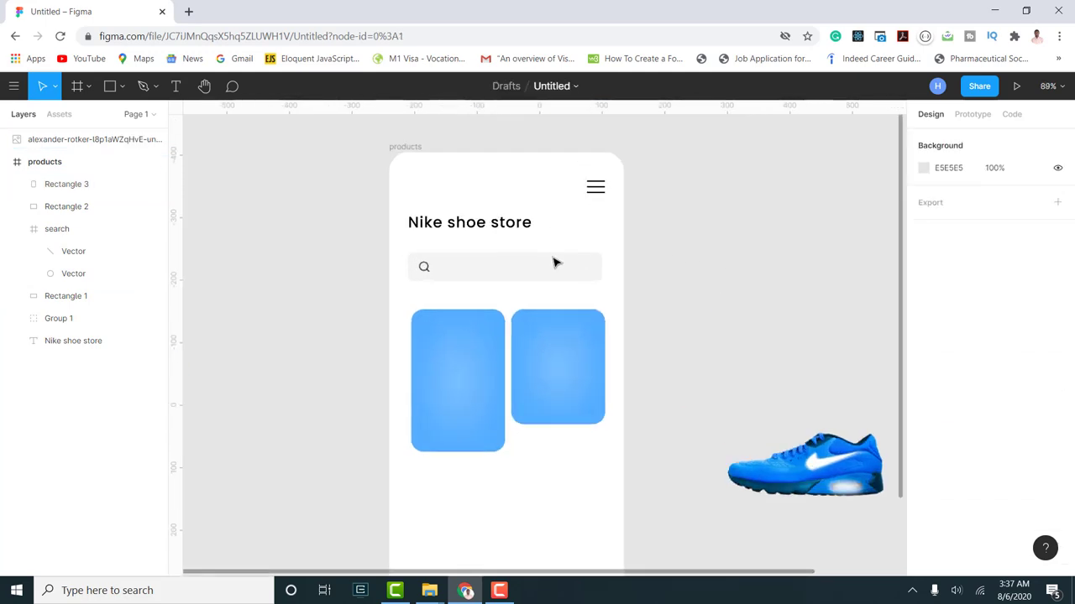
- Show the frame's column grid and narrow the cards to fit it, left card 147 wide
click(417, 150)
click(1034, 354)
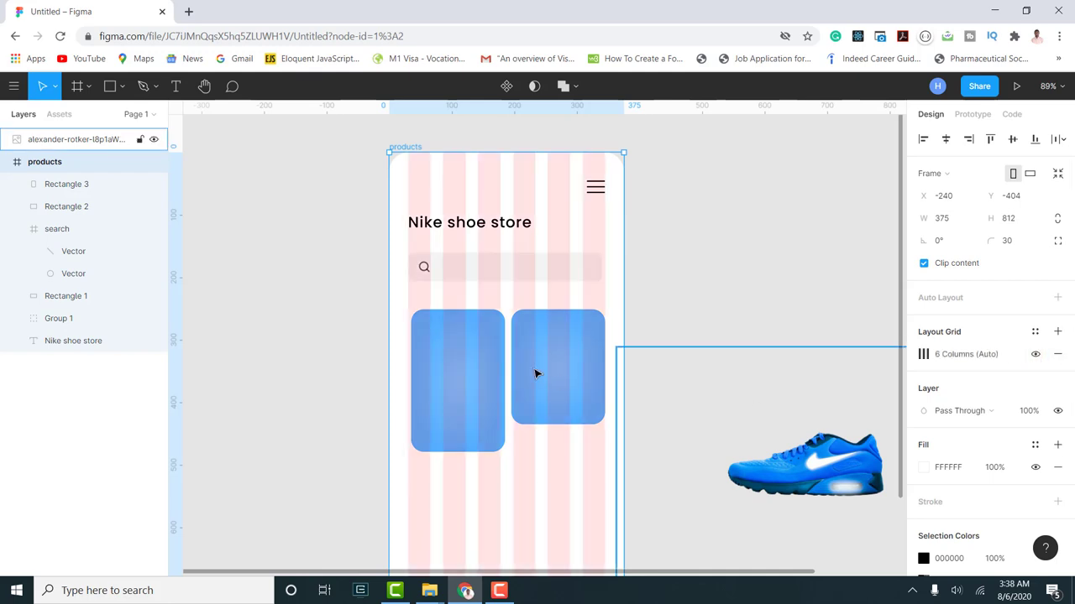
scroll(437, 370, up, 1)
scroll(457, 373, up, 1)
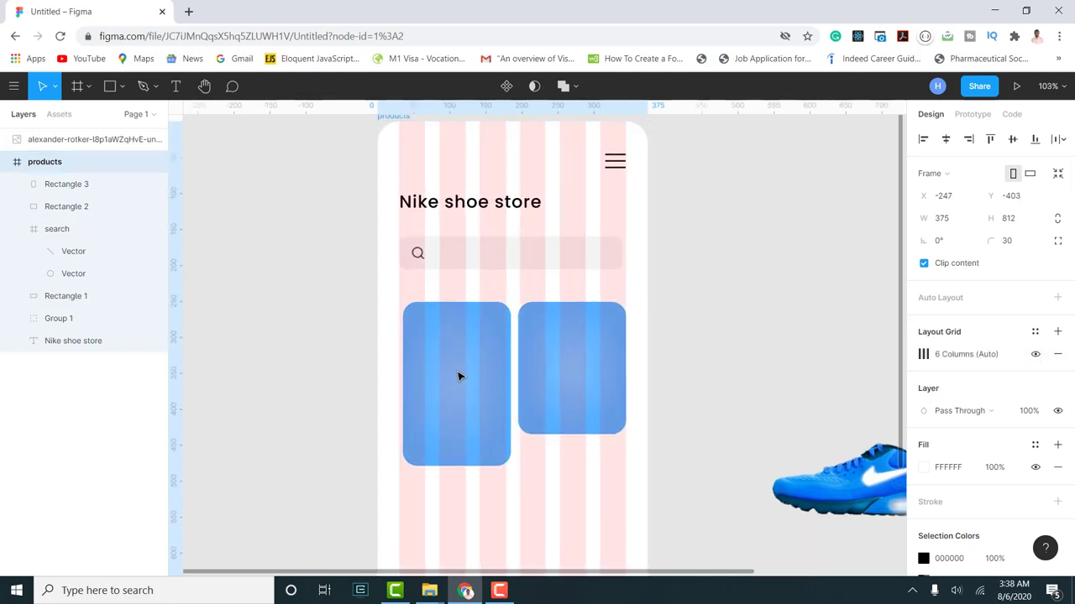
click(456, 375)
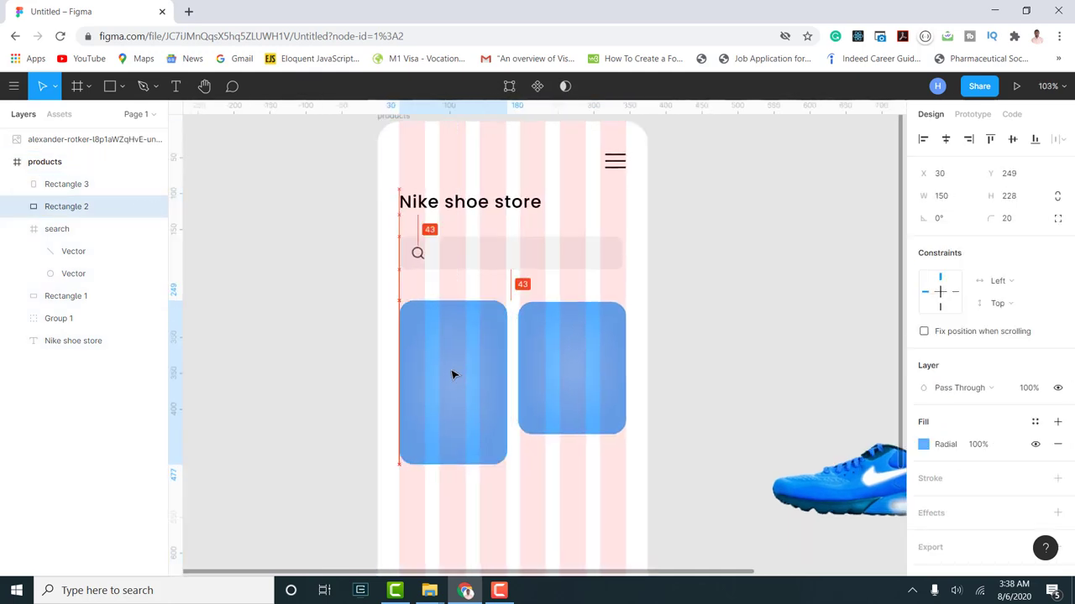
click(552, 375)
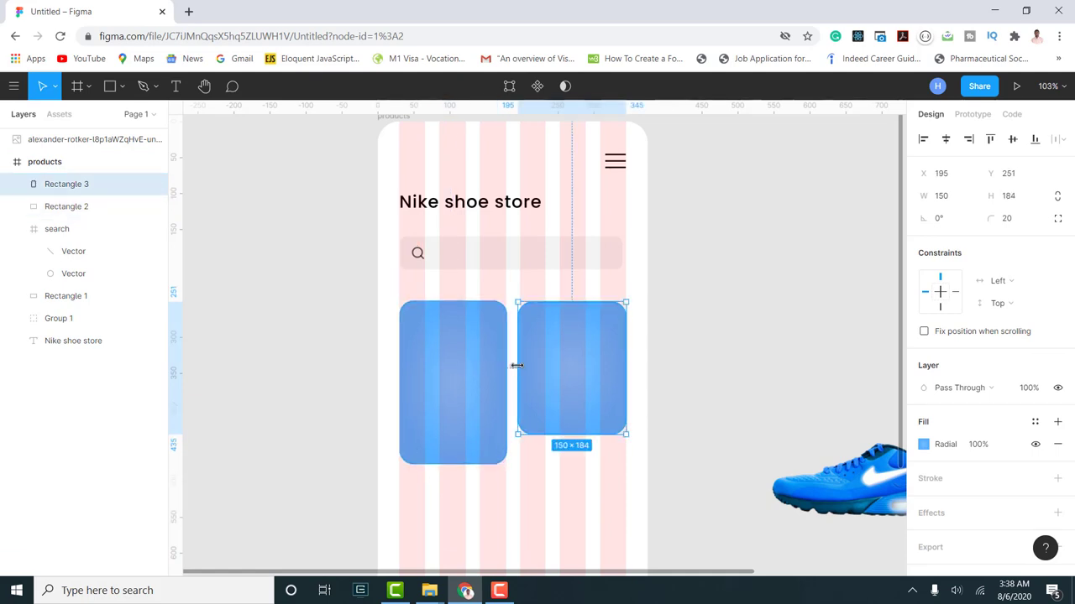
drag(526, 367, 519, 366)
scroll(515, 355, up, 5)
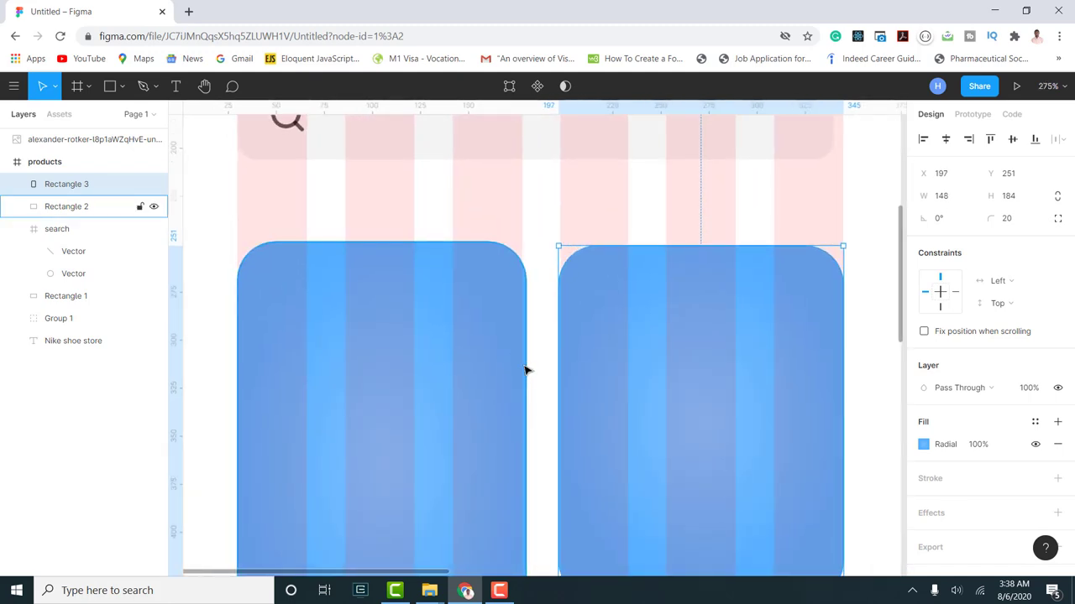
click(517, 385)
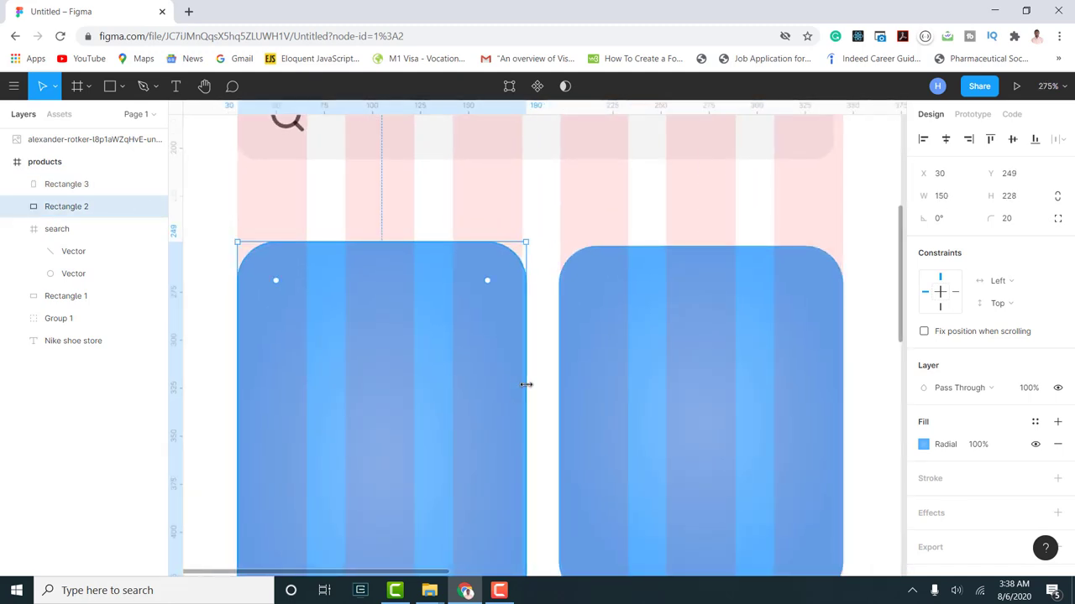
drag(526, 384, 520, 384)
- Resize the search bar background, Rectangle 1, to 315 wide
scroll(520, 384, down, 5)
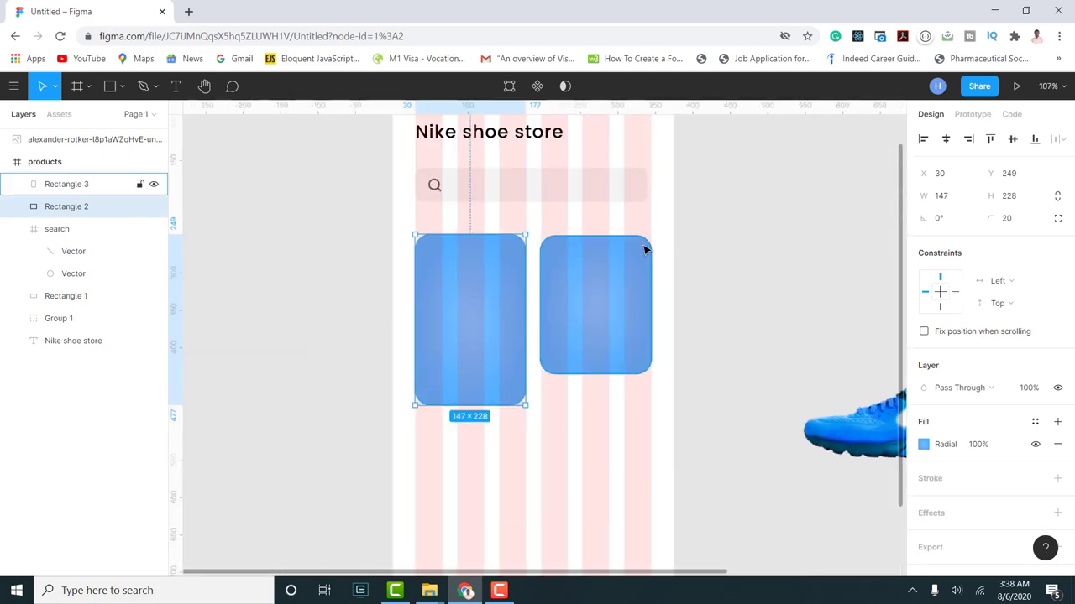
scroll(643, 283, up, 2)
scroll(472, 302, down, 1)
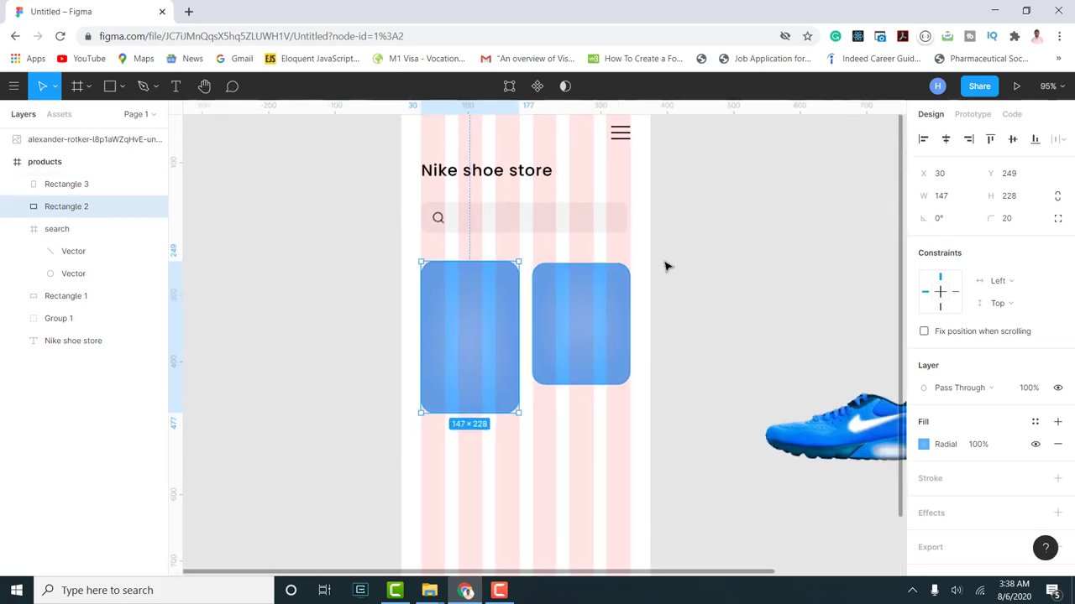
scroll(664, 266, up, 1)
scroll(467, 252, up, 1)
scroll(473, 252, down, 2)
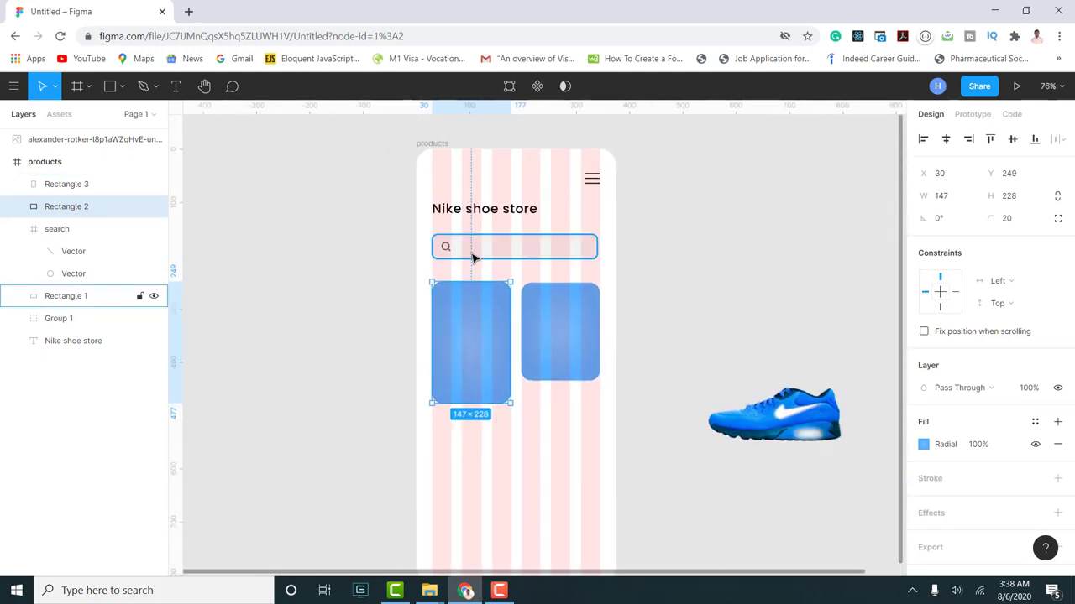
scroll(576, 267, up, 4)
click(588, 276)
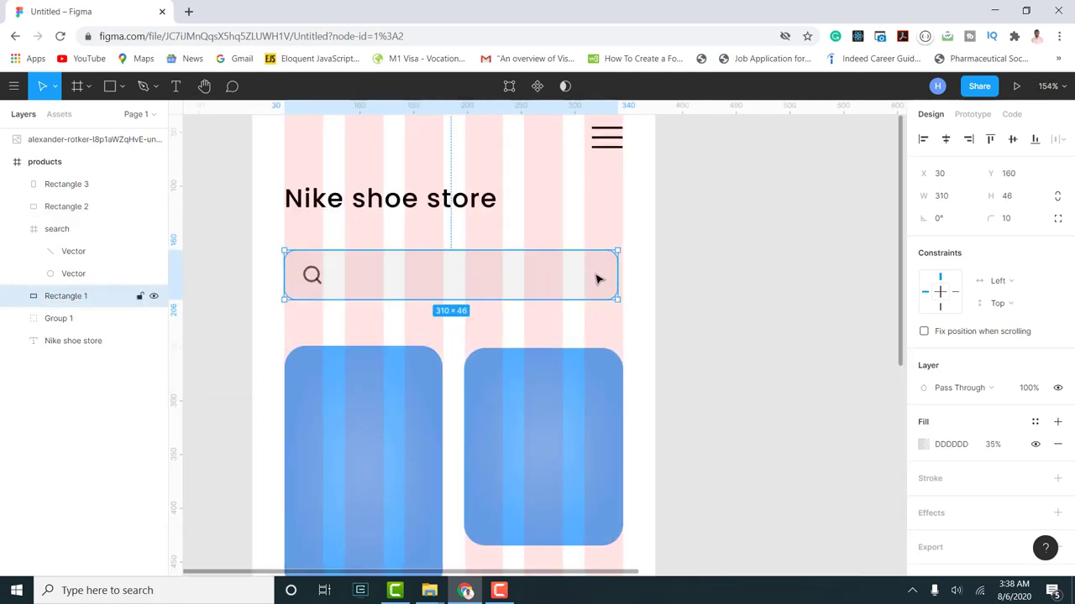
drag(627, 276, 622, 276)
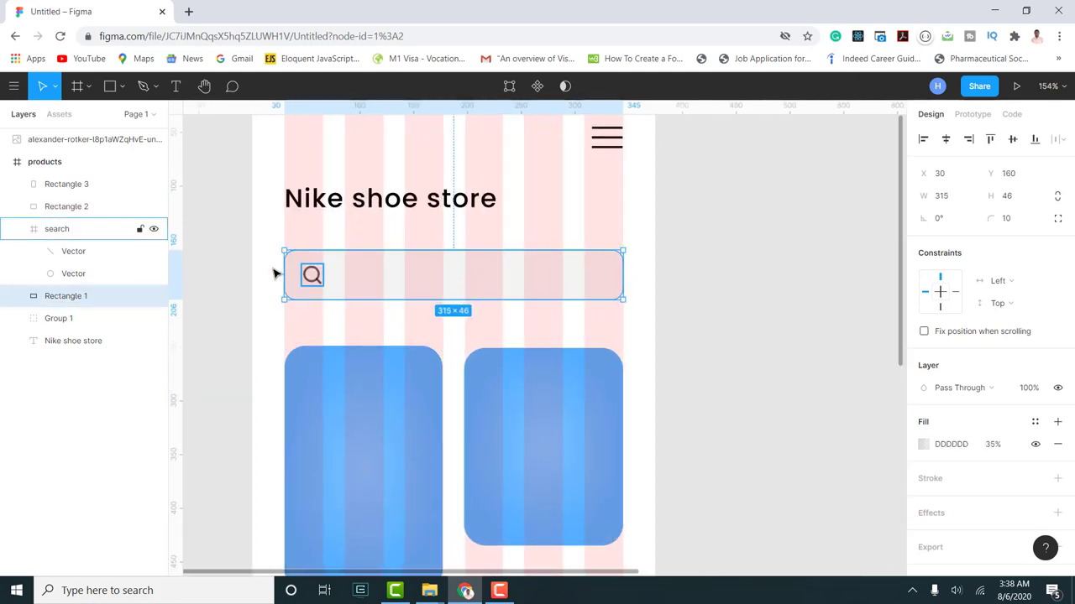
scroll(444, 268, down, 5)
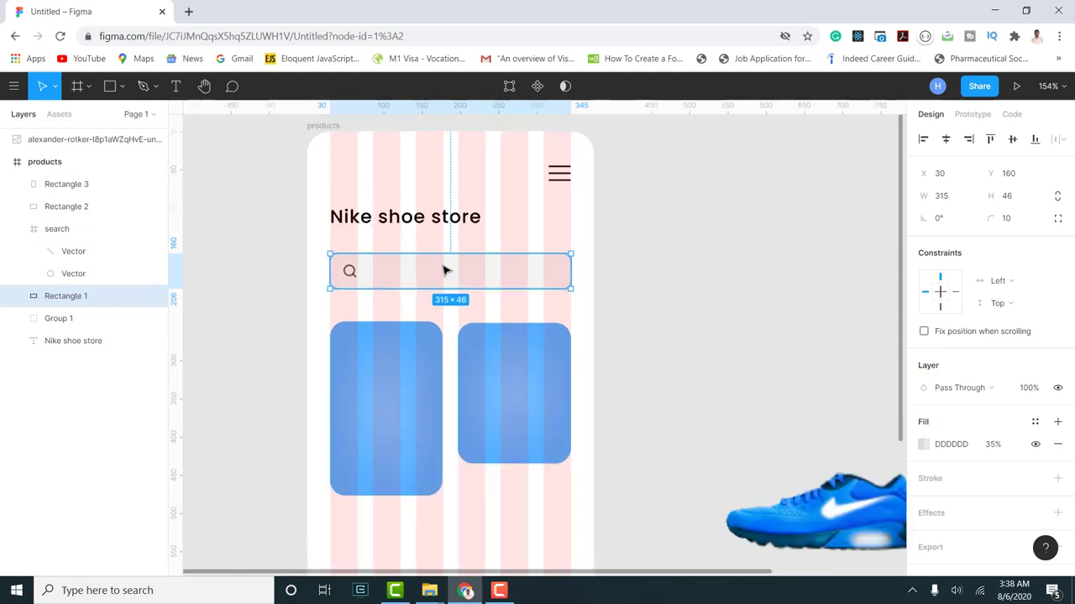
scroll(561, 367, down, 1)
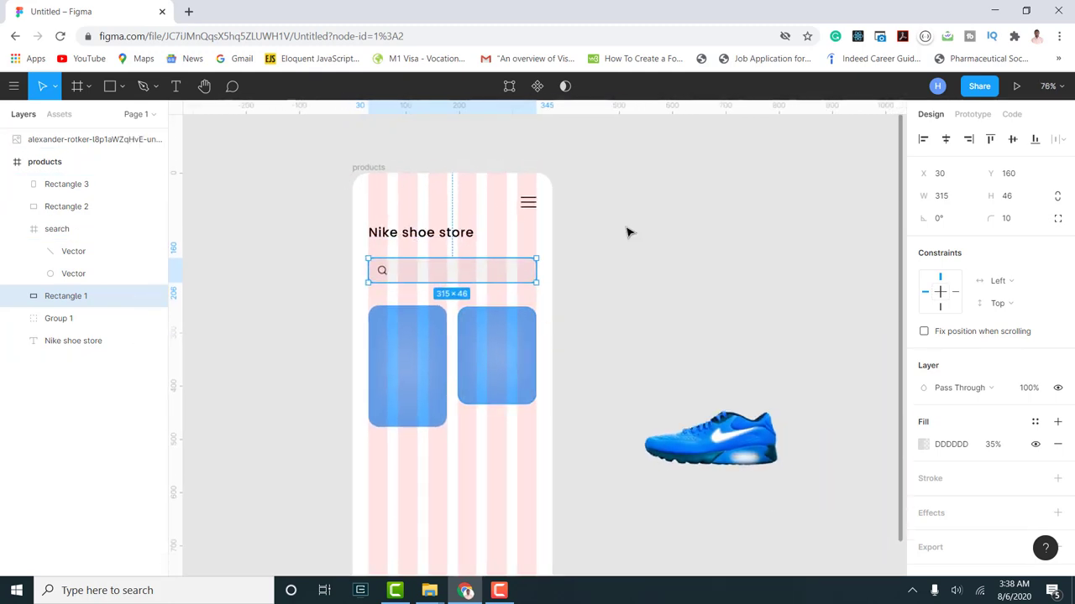
- Hide the products frame's pink layout grid columns
click(382, 171)
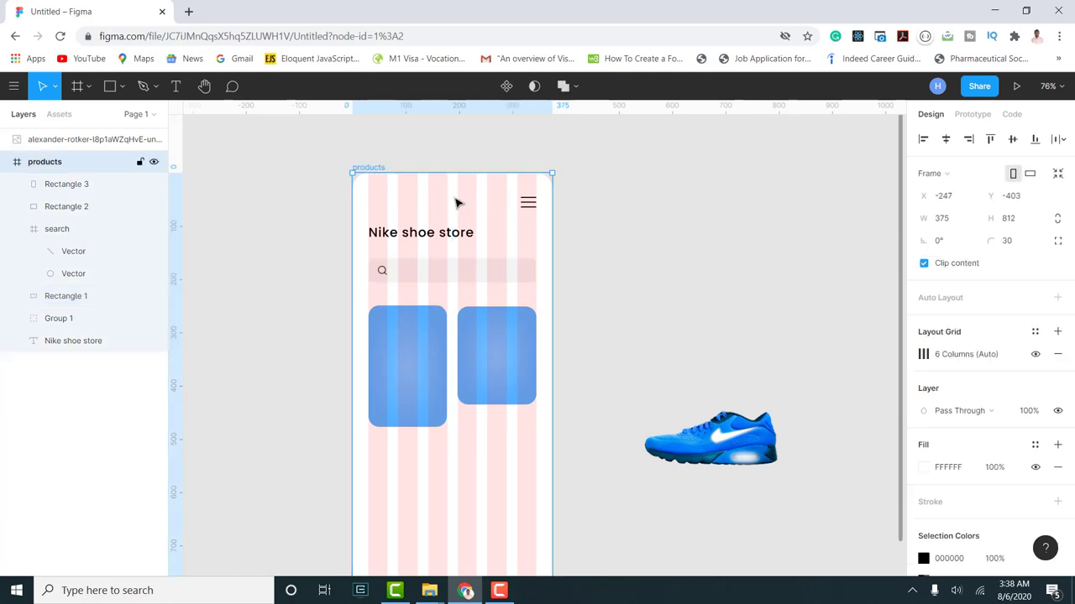
click(1035, 353)
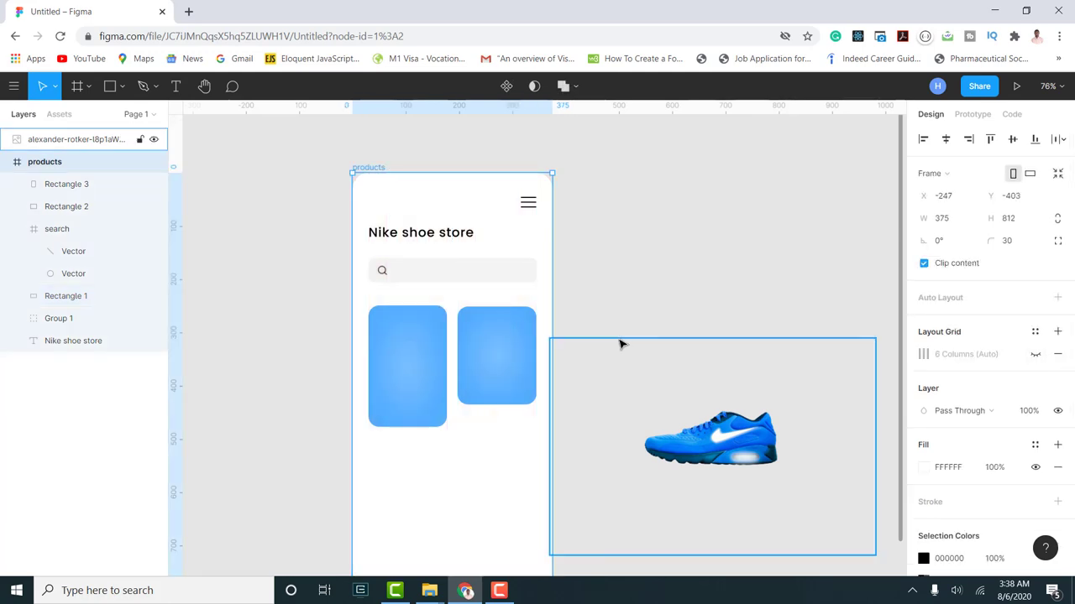
click(496, 343)
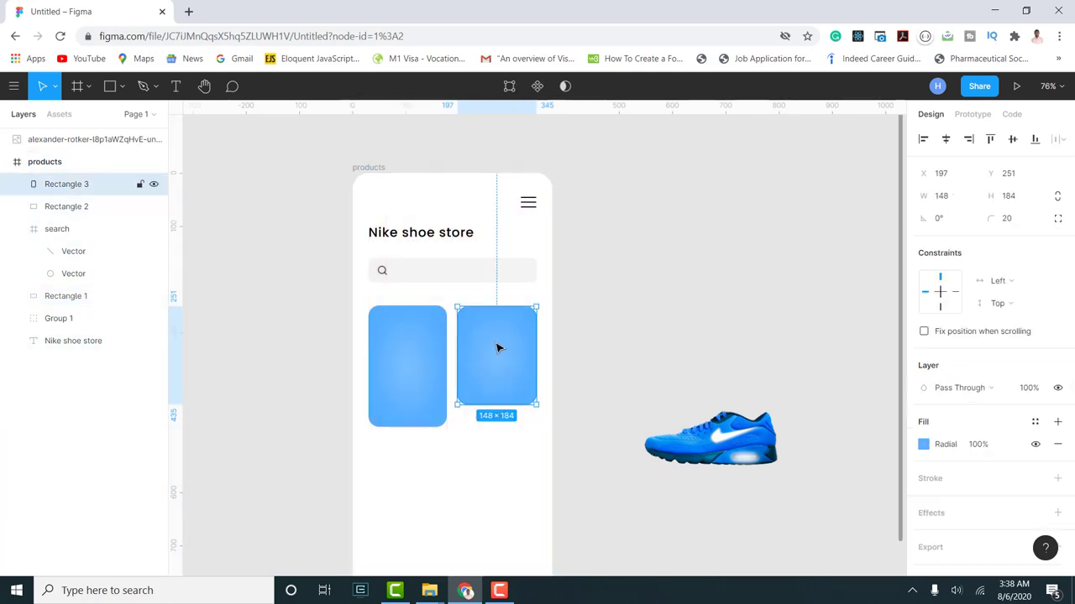
- Set Rectangle 3's radial gradient stops to cyan 54D6FF, lightening one stop to 8CE3FF
click(925, 444)
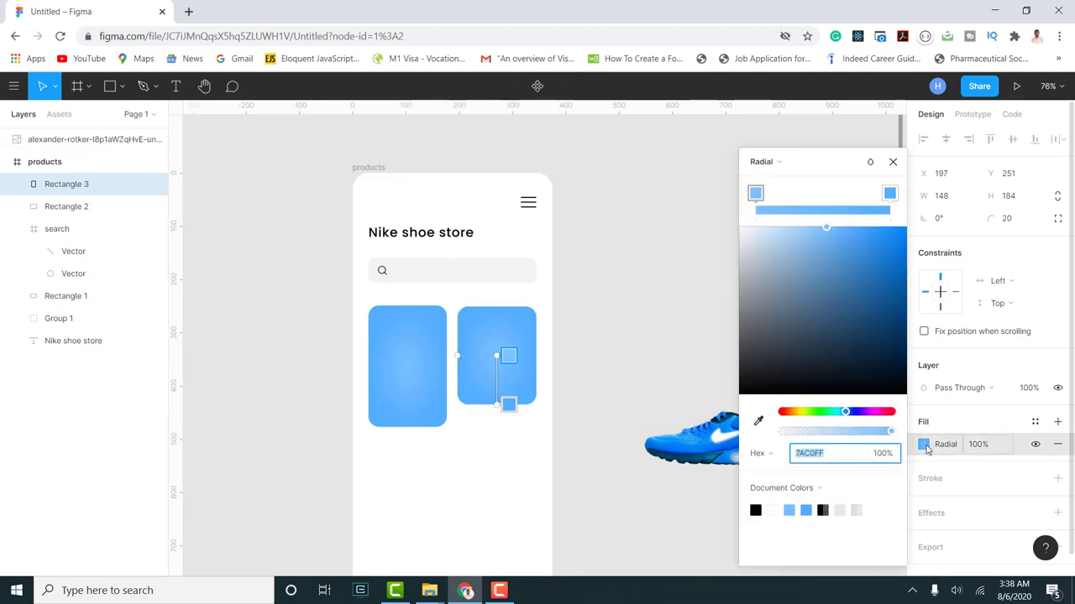
click(889, 194)
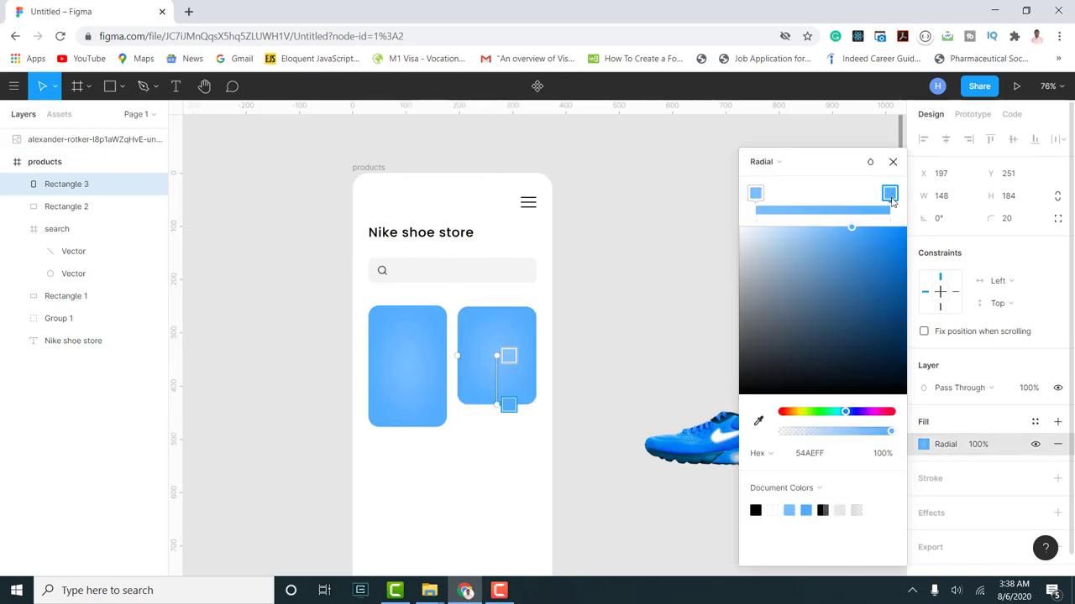
mouse_move(848, 418)
mouse_down()
mouse_move(688, 407)
mouse_move(843, 416)
mouse_up()
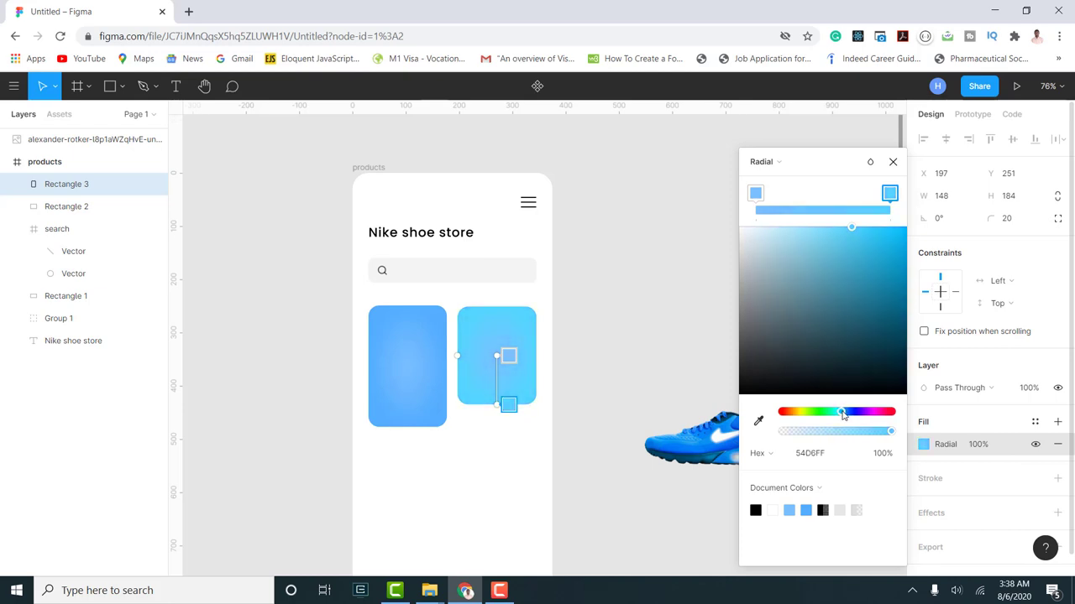
click(830, 456)
key(ctrl+c)
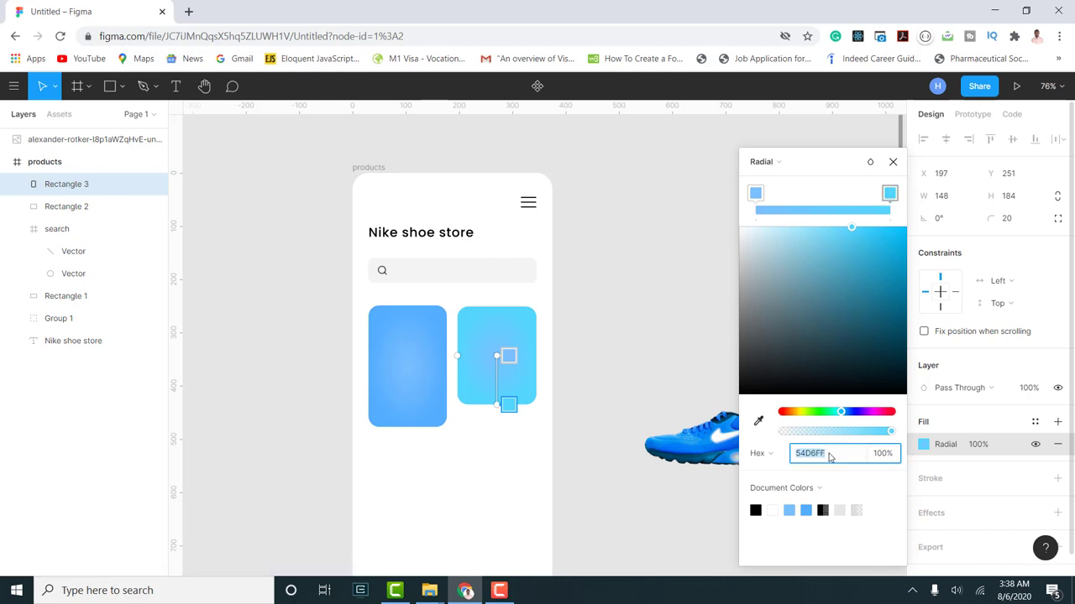
click(755, 194)
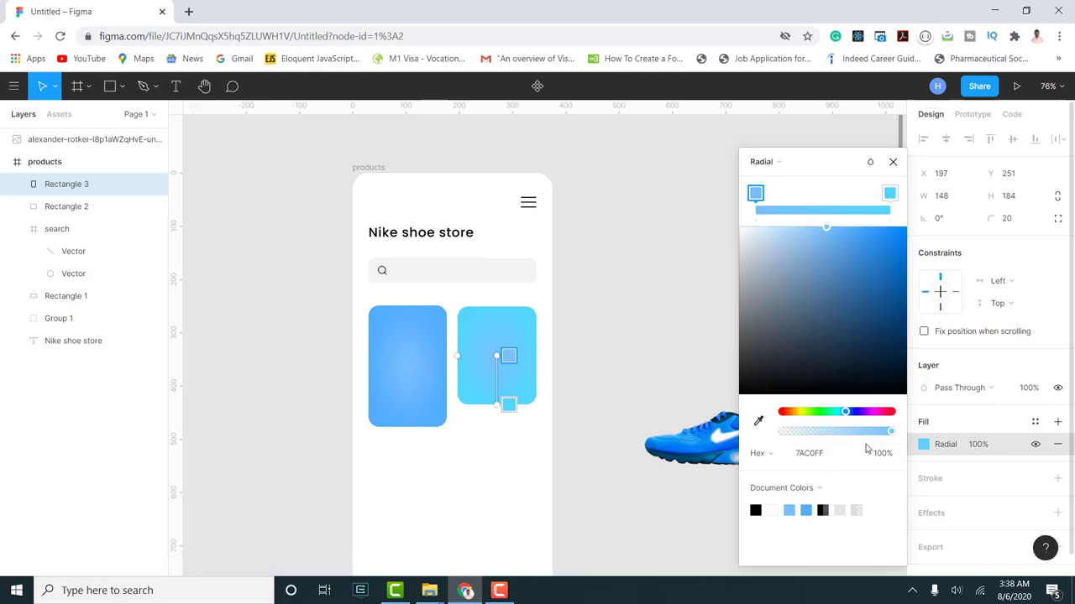
click(837, 457)
key(ctrl+v)
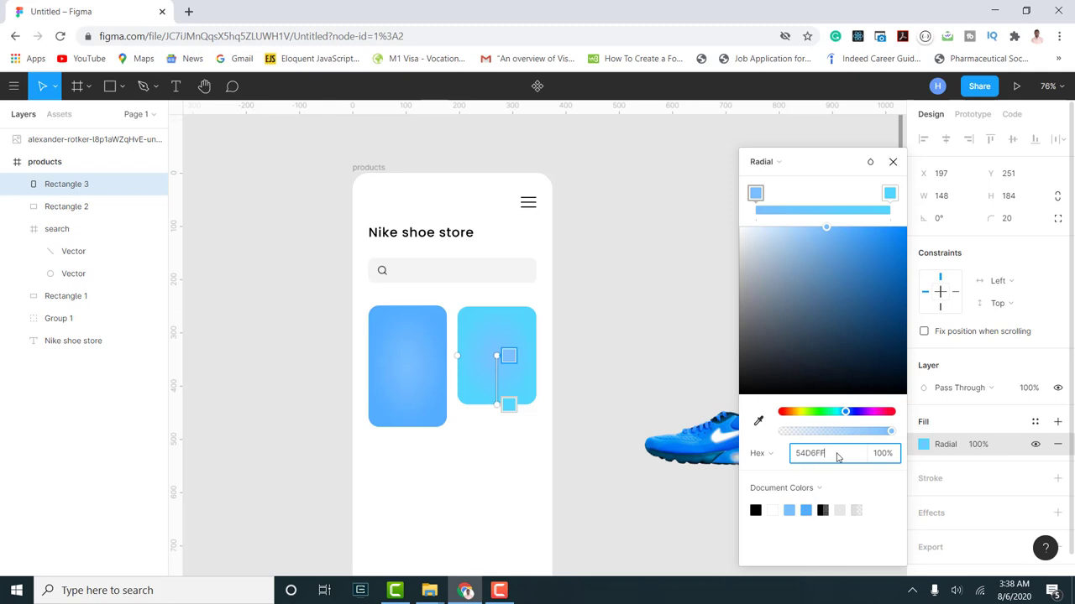
key(Return)
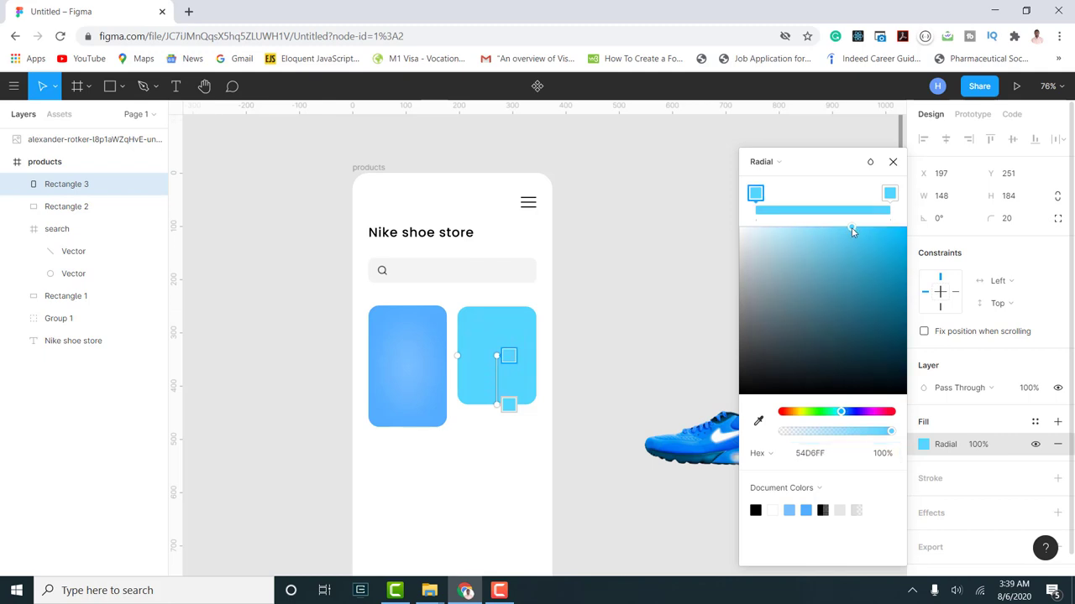
drag(846, 232, 816, 232)
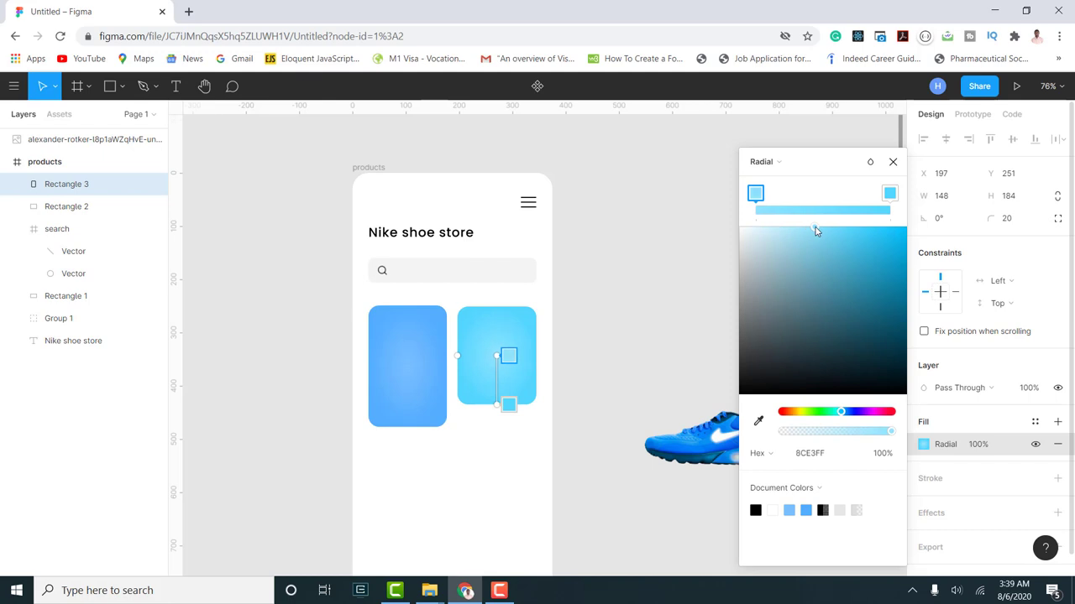
- Raise the search bar's top edge so it is 49 high
click(799, 240)
scroll(803, 271, down, 2)
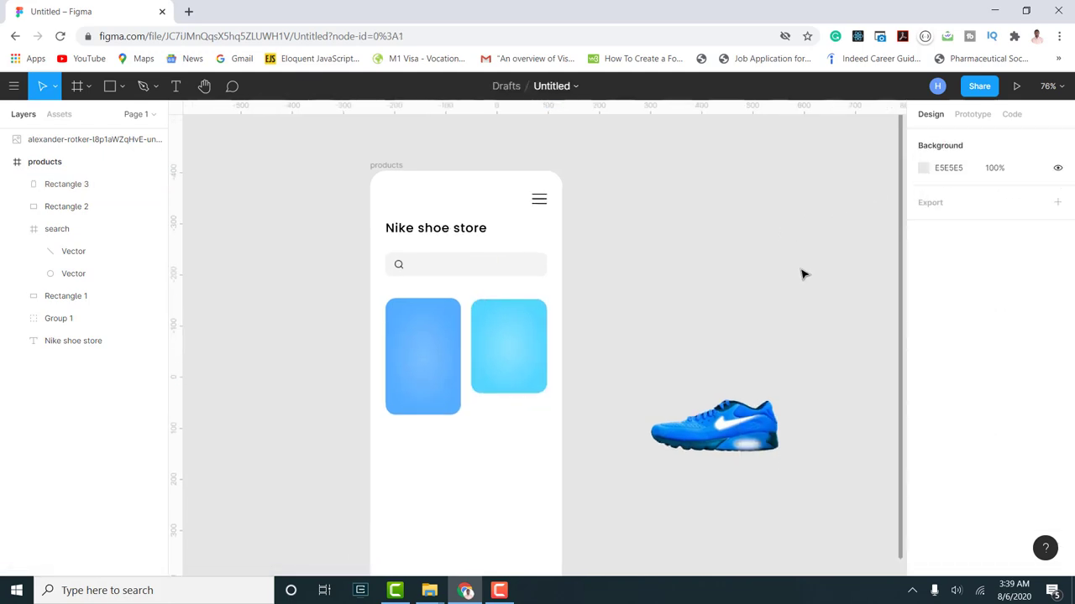
click(532, 360)
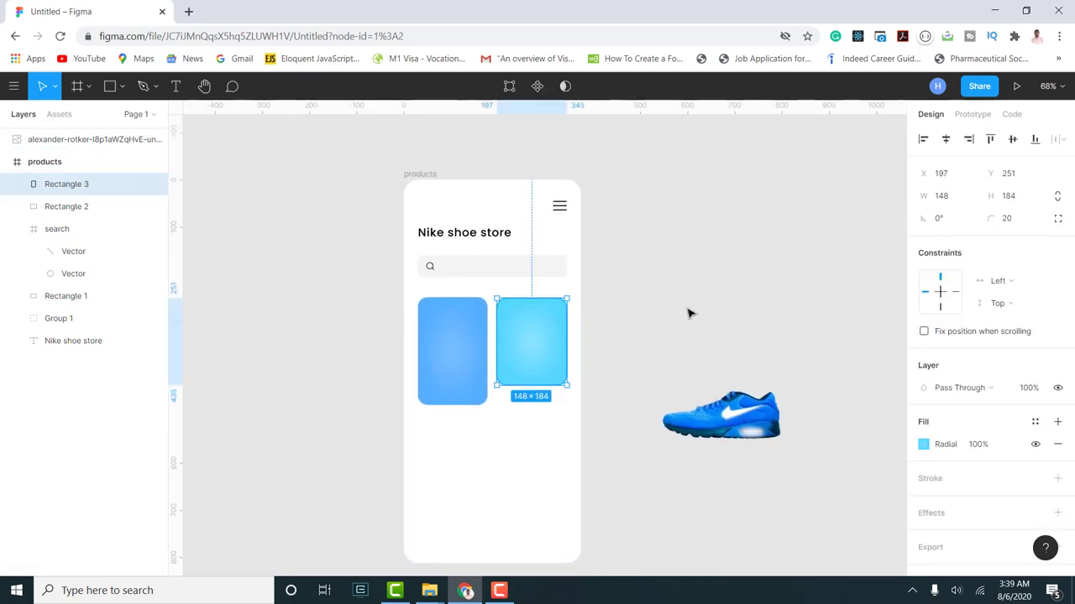
click(852, 297)
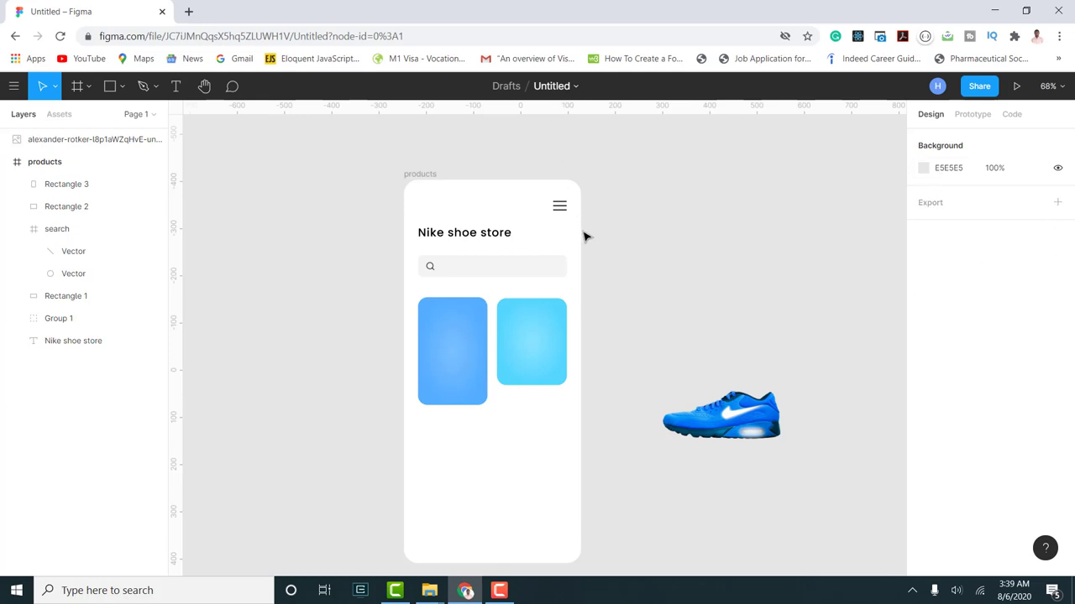
click(461, 267)
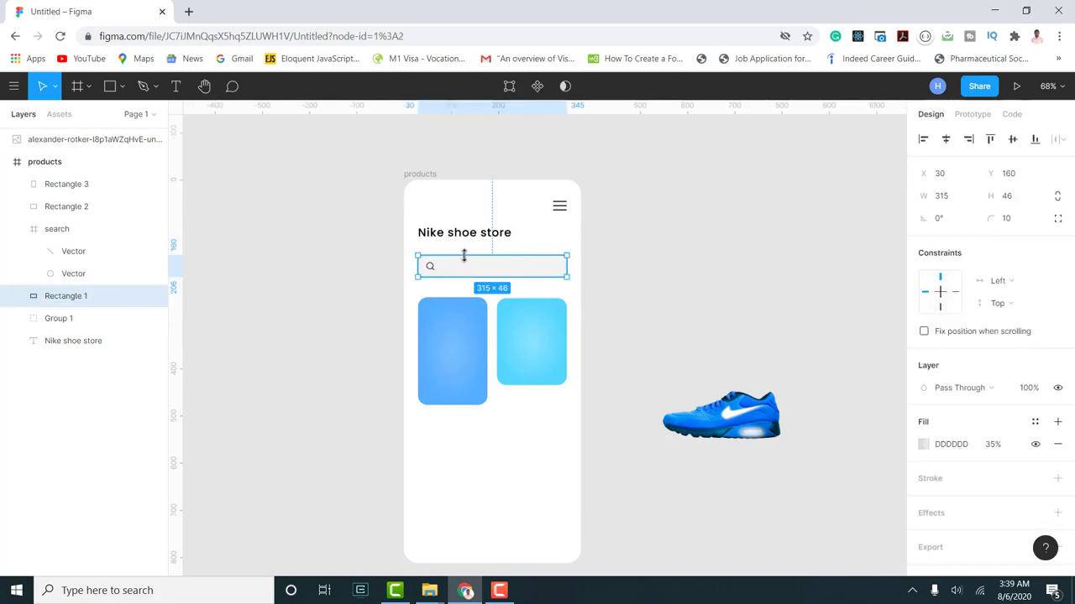
drag(463, 255, 465, 252)
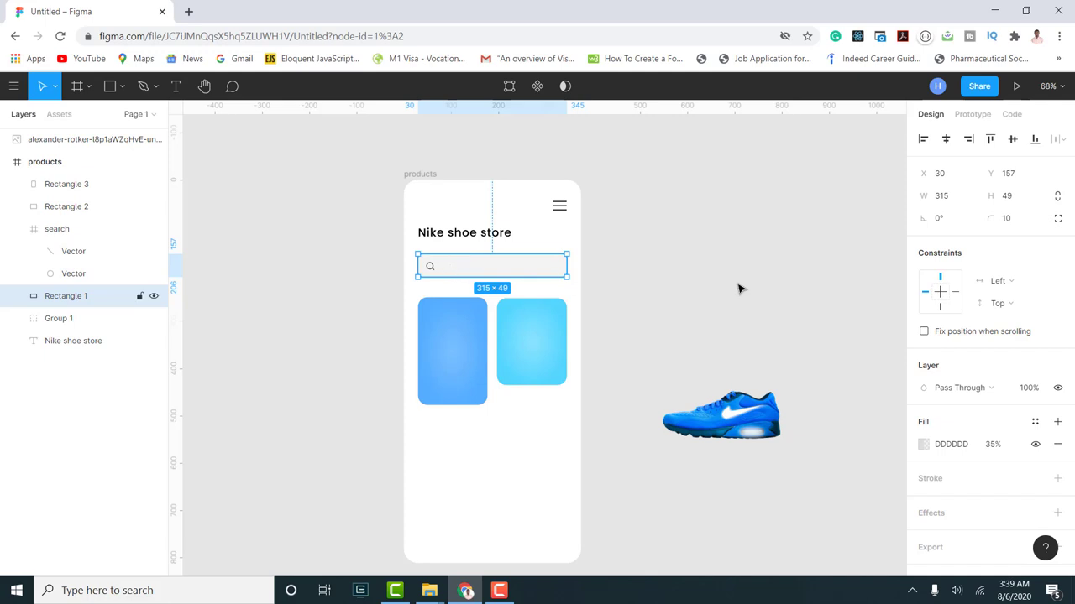
- Add a 'Search' text layer inside the search bar
click(176, 86)
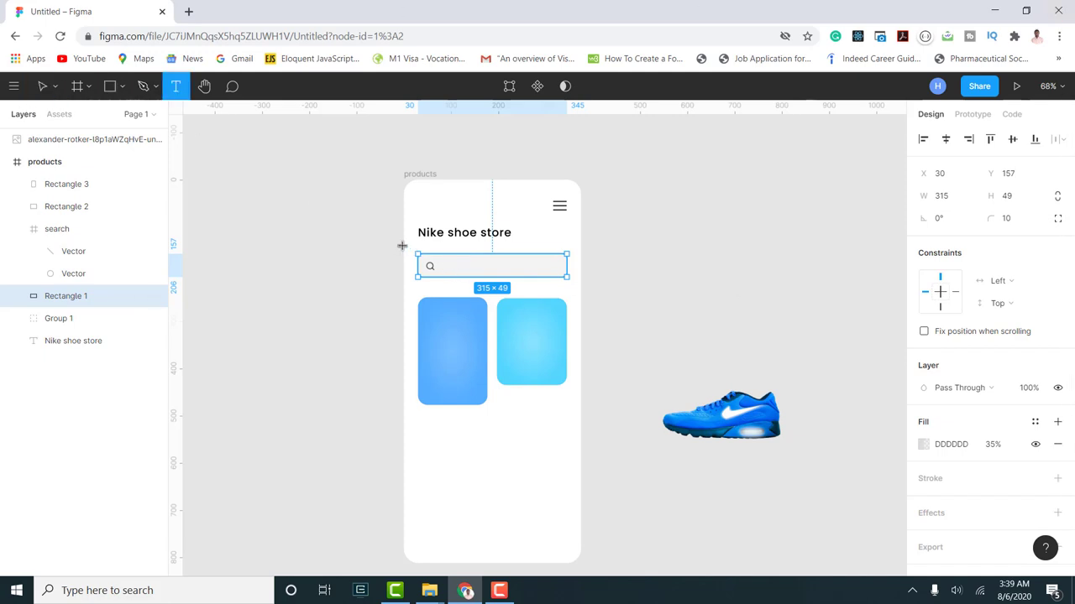
click(463, 267)
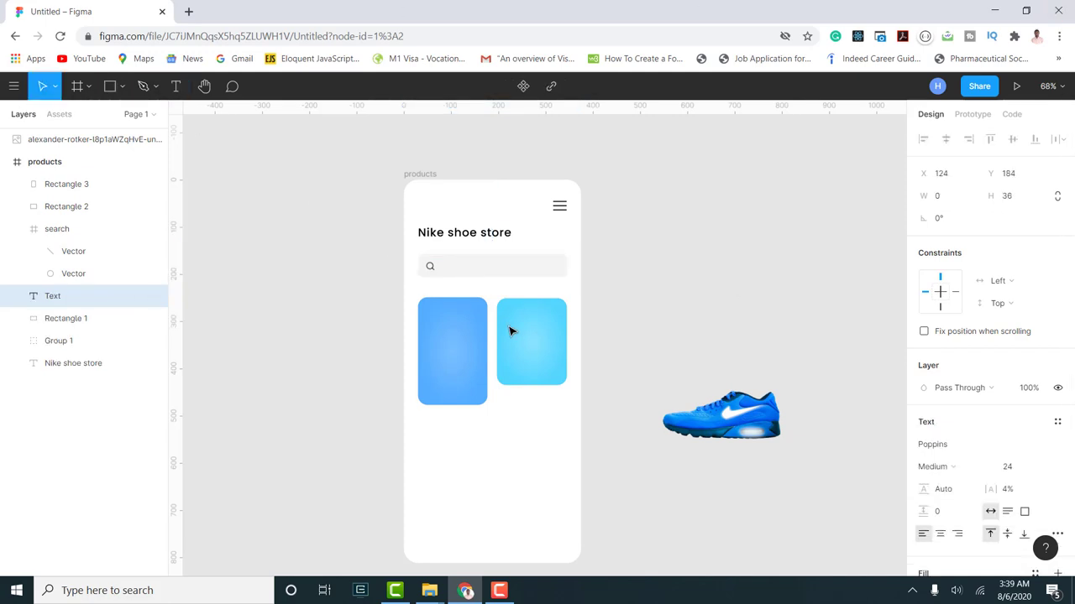
text(search)
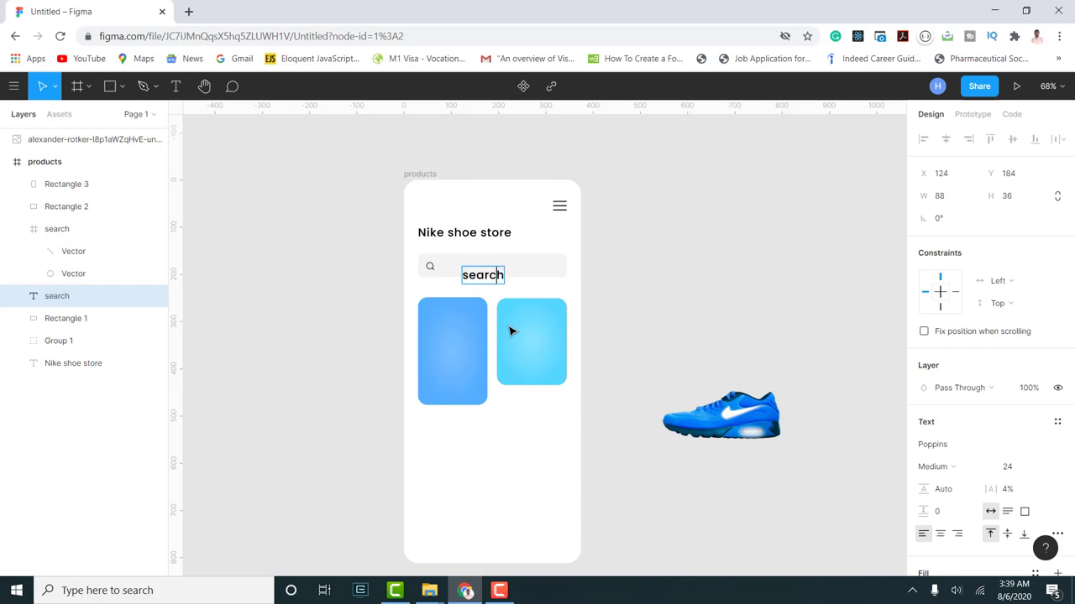
key(BackSpace)
text(S)
key(Escape)
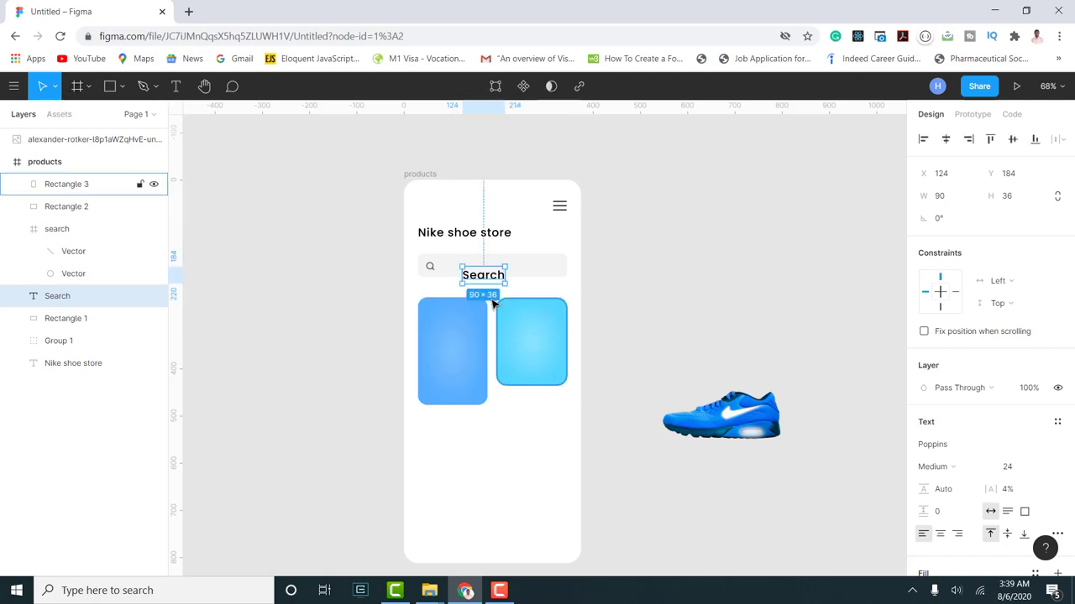
- Give the Search text 53% opacity and size 18, and place it beside the magnifier
scroll(1024, 418, down, 3)
click(923, 423)
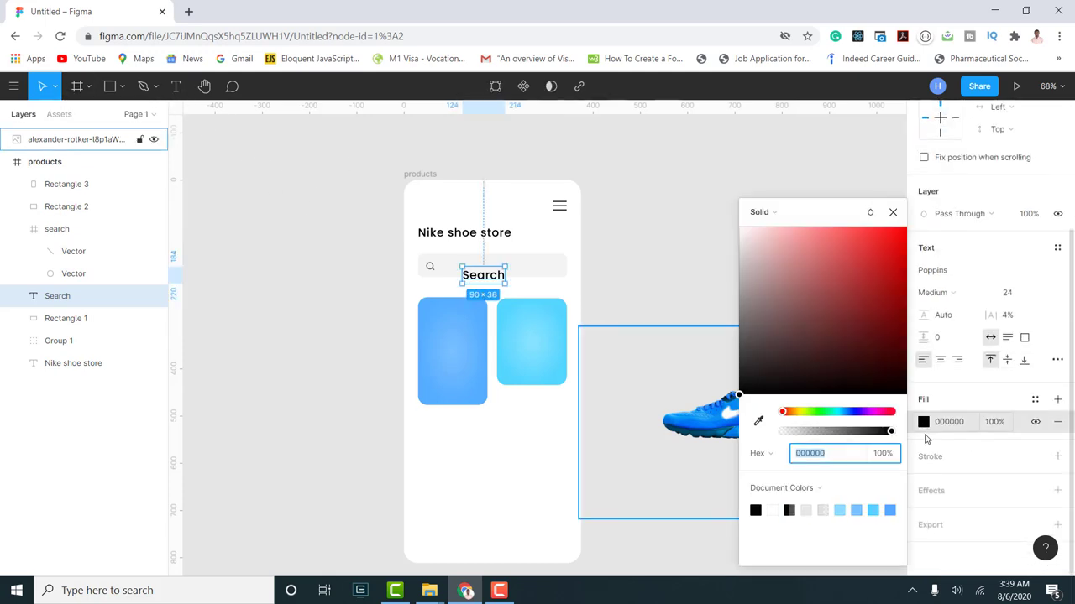
drag(884, 434, 842, 435)
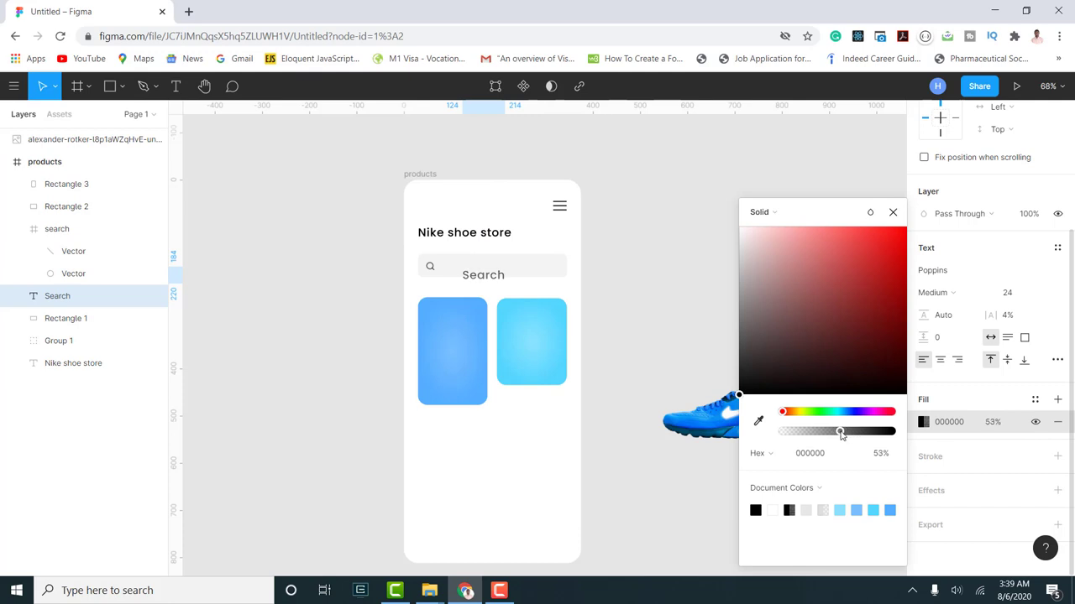
click(892, 212)
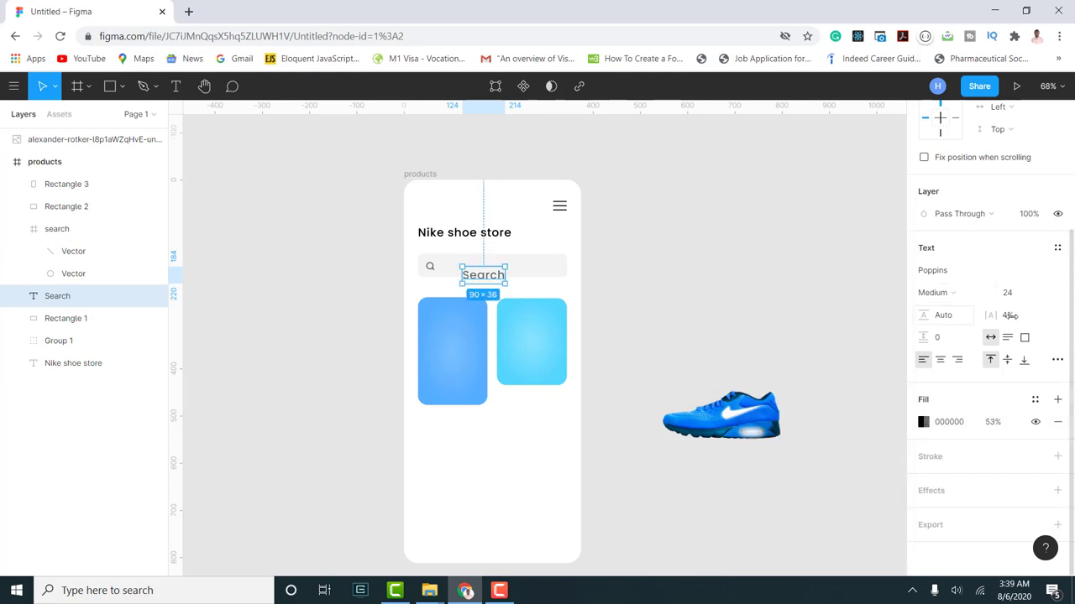
click(1043, 292)
click(1024, 276)
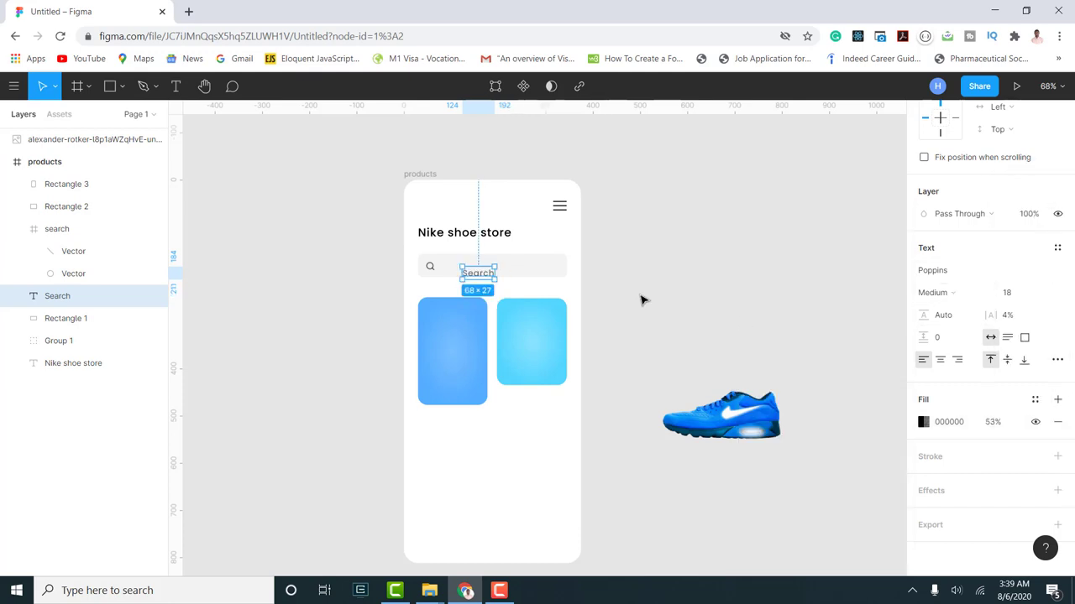
drag(483, 276, 466, 271)
scroll(466, 270, up, 5)
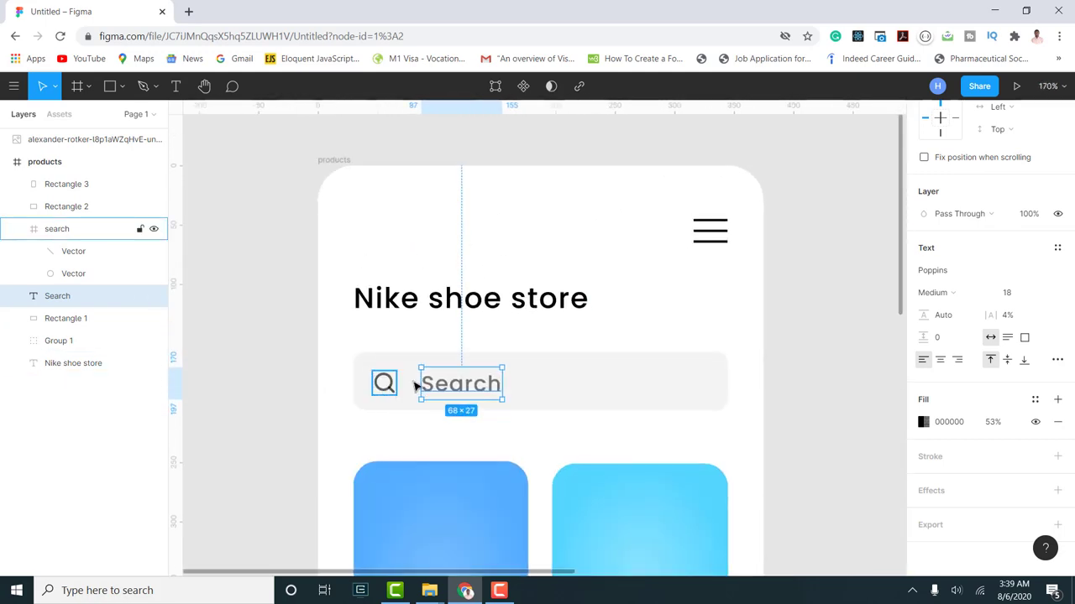
- Line the Search text up with the icon, make its box 49 high, and centre it vertically
drag(442, 384, 449, 353)
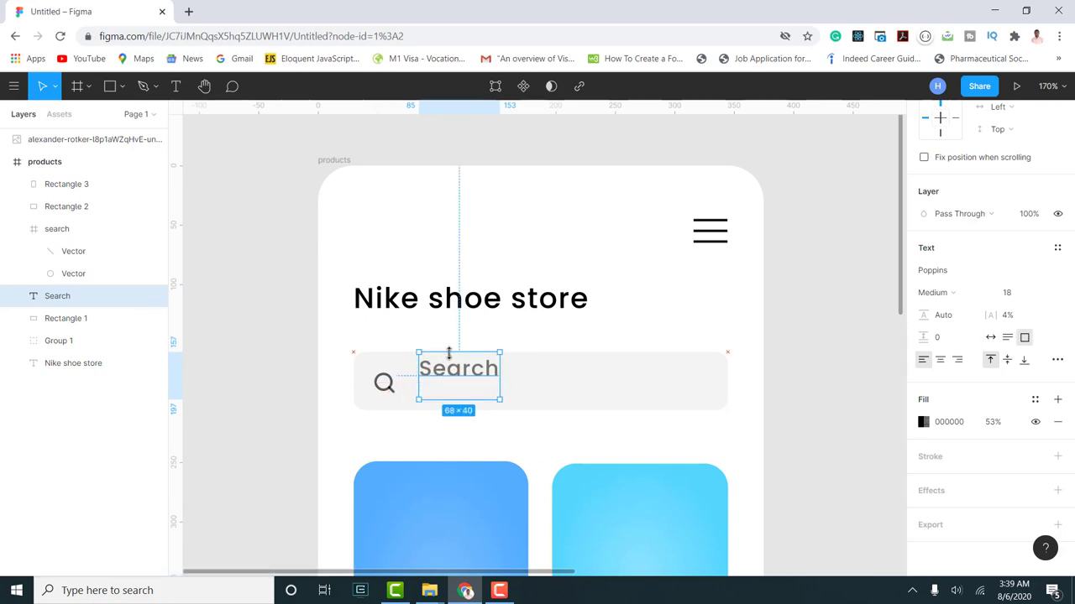
drag(453, 405, 452, 410)
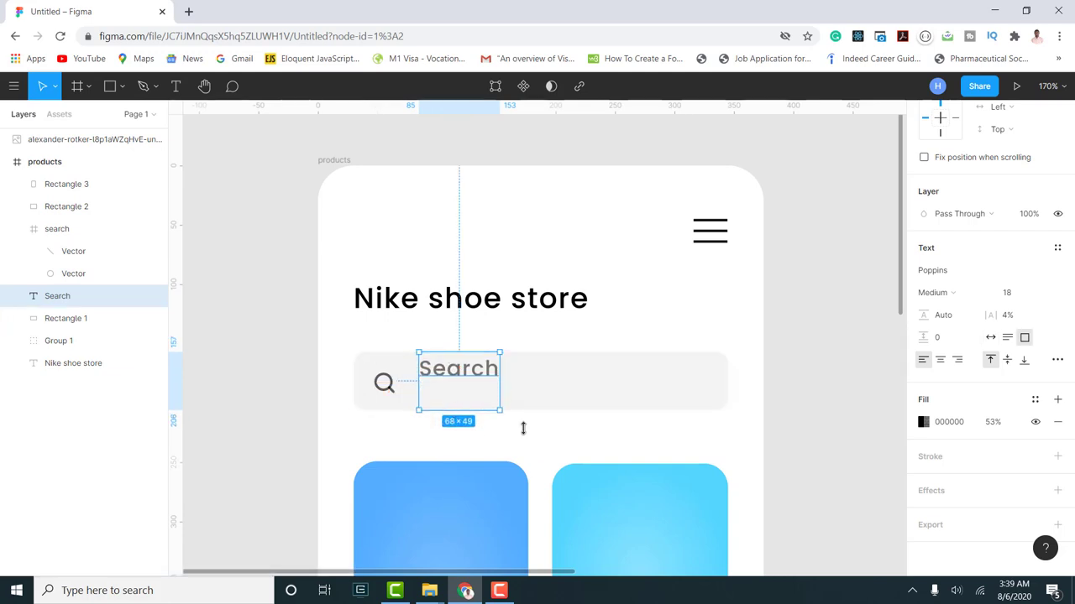
click(1008, 361)
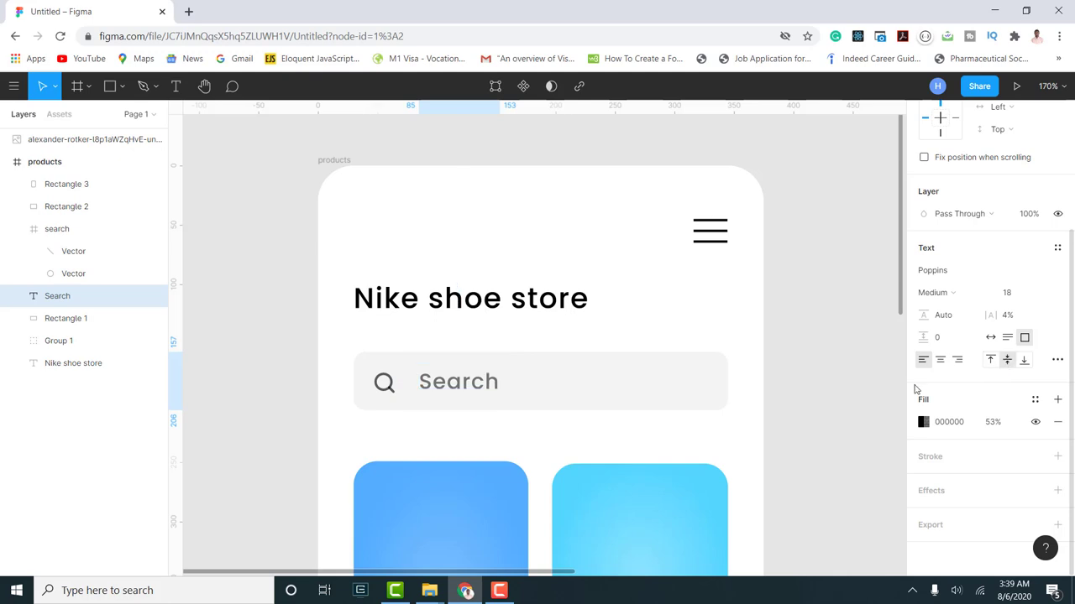
- Align the search icon and text on their vertical centres and group them with the Rectangle 1 bar
click(383, 384)
shift+click(467, 394)
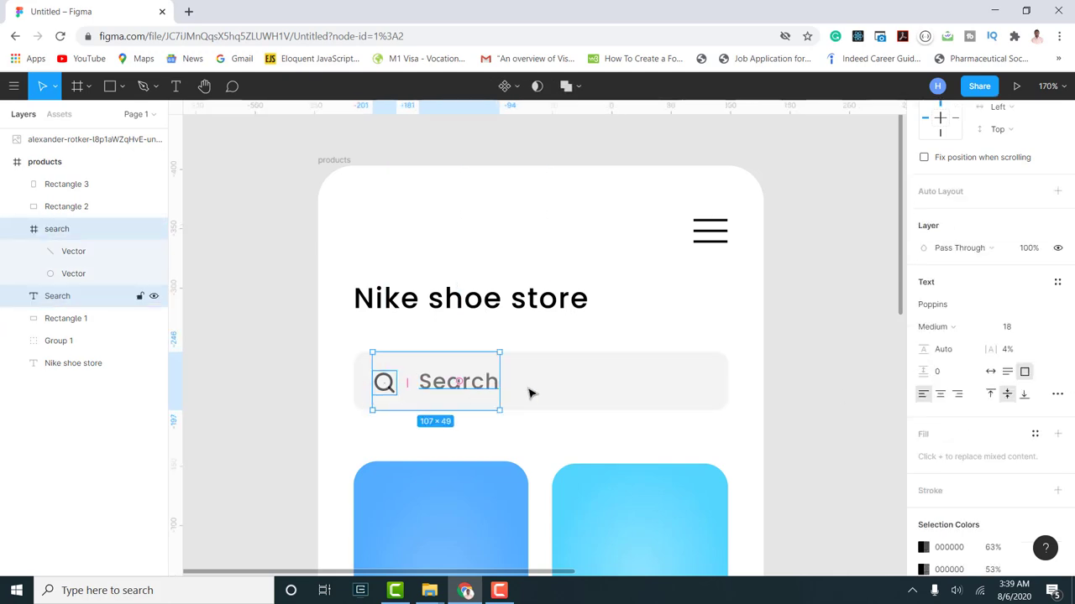
scroll(1001, 143, up, 3)
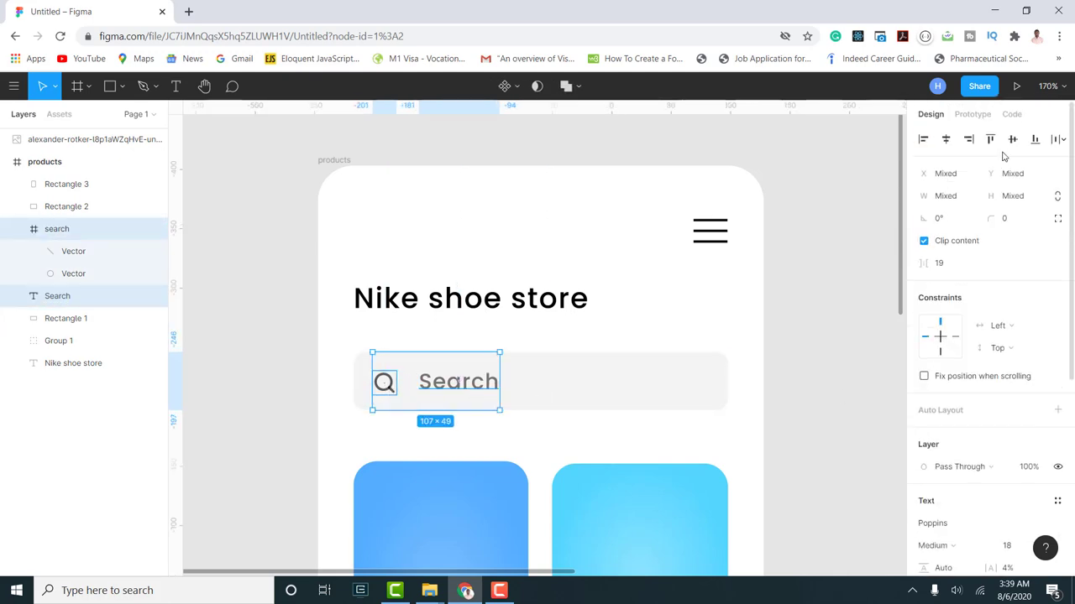
click(1013, 139)
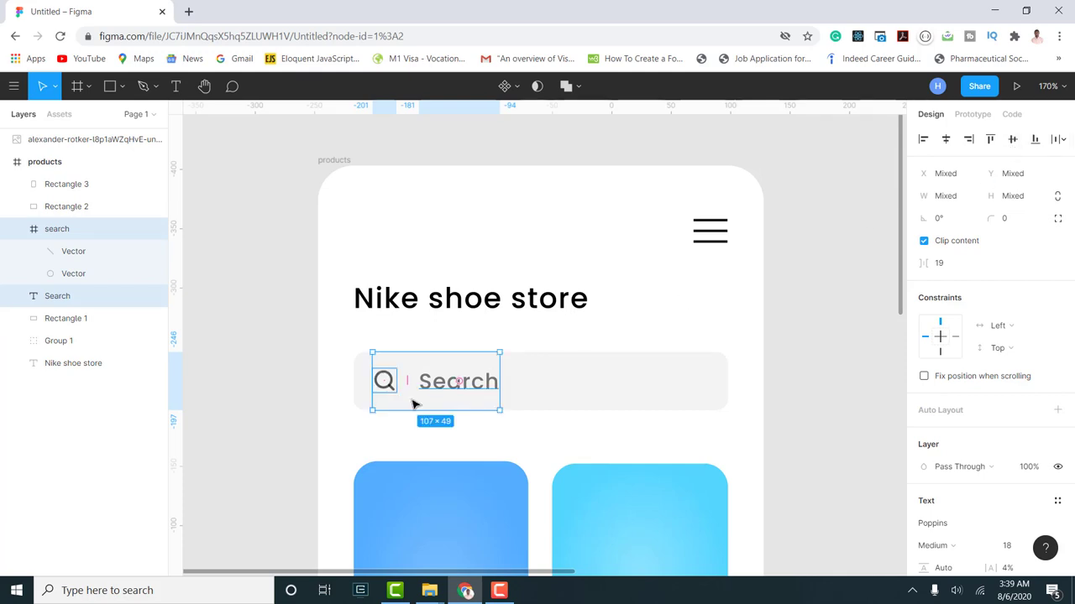
shift+click(582, 393)
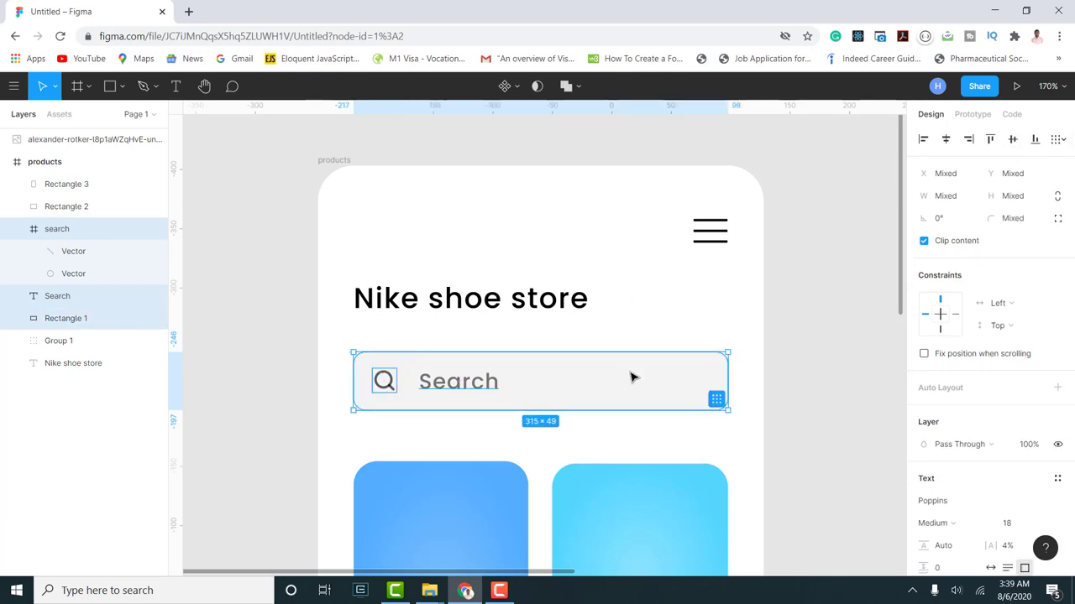
key(ctrl+g)
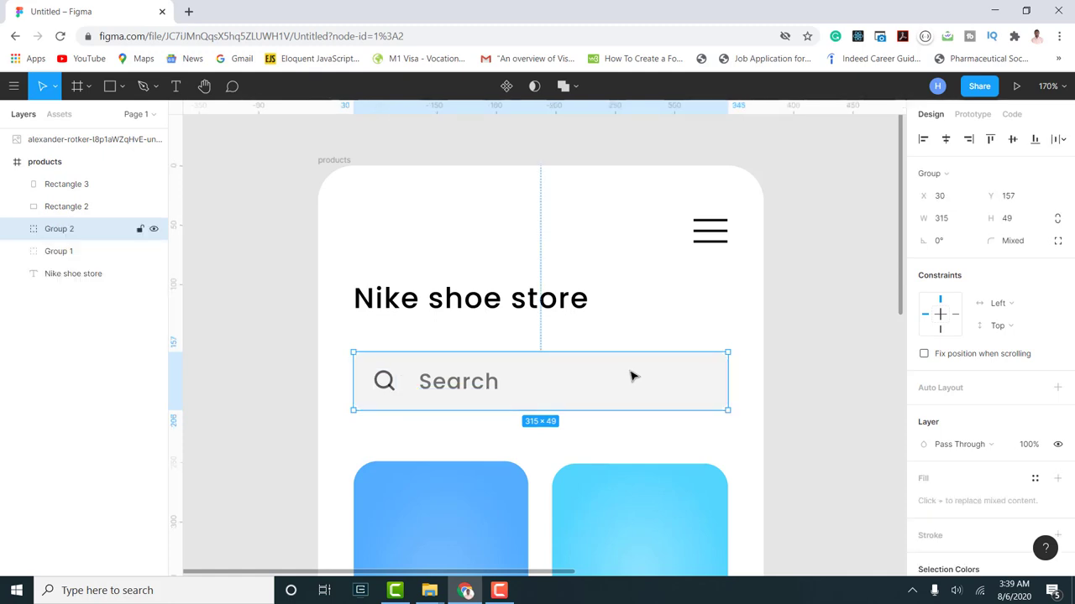
click(591, 227)
- Import black.png from the Shoes folder onto the Figma canvas
scroll(591, 227, down, 3)
scroll(630, 286, down, 1)
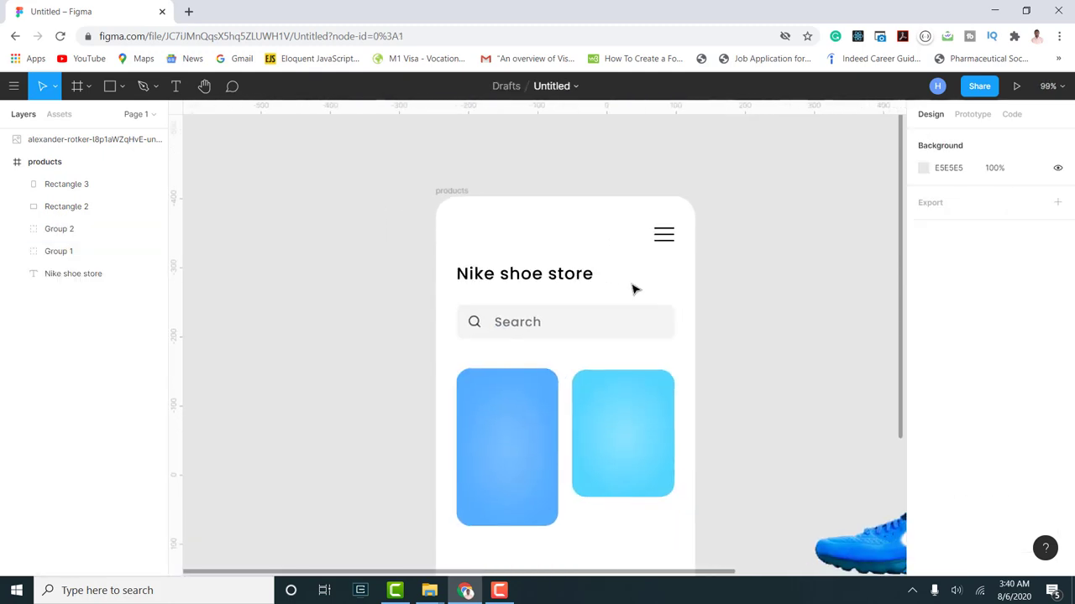
click(571, 277)
click(739, 491)
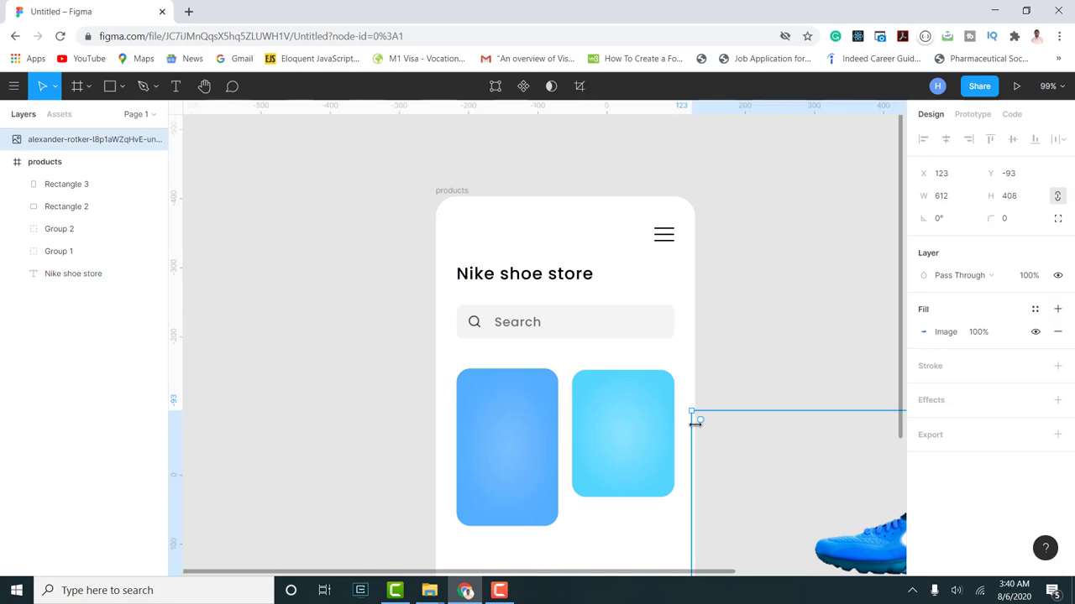
scroll(491, 289, down, 2)
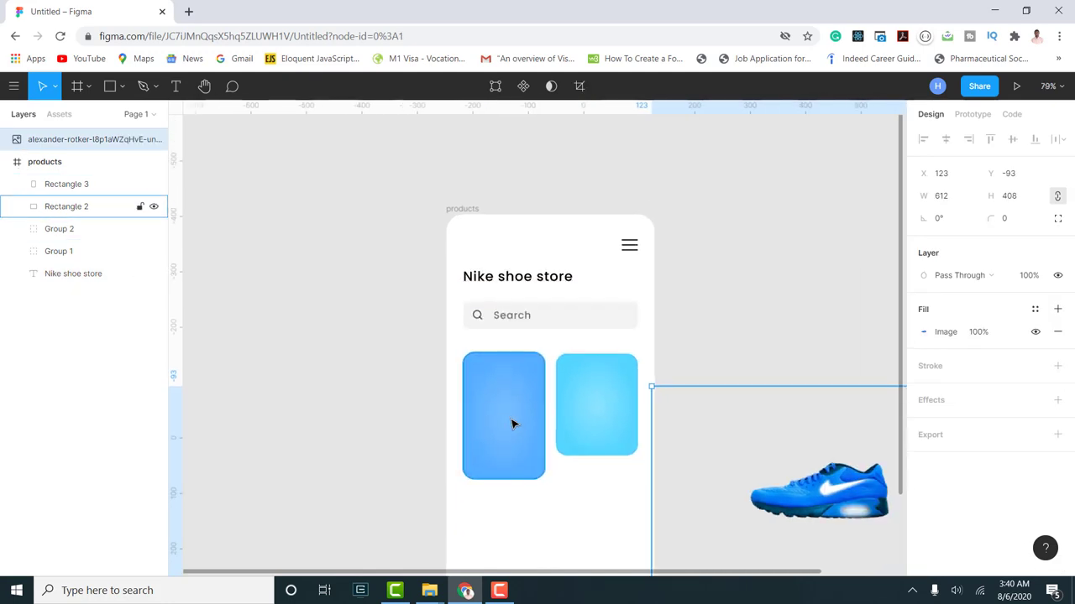
scroll(495, 506, down, 1)
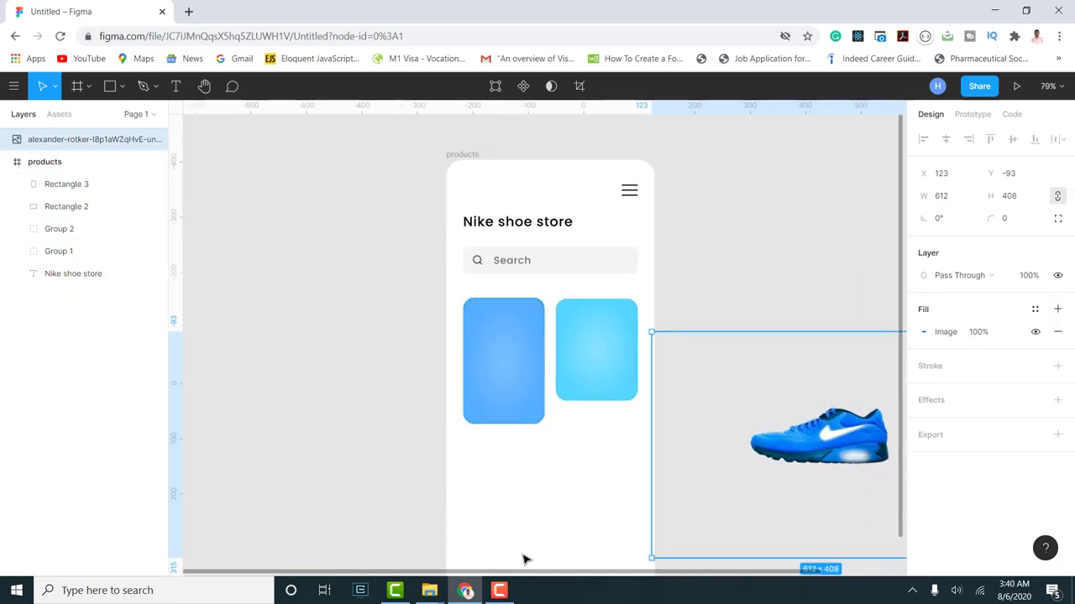
mouse_move(429, 590)
click(493, 543)
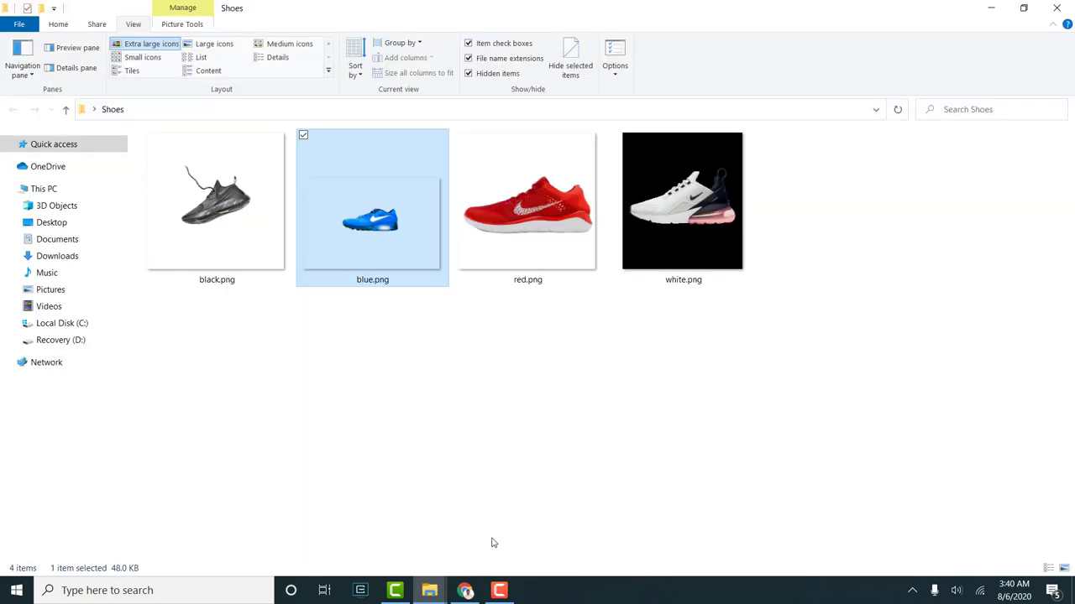
drag(235, 198, 435, 344)
scroll(332, 382, down, 2)
- Shrink the black shoe image to 247×247 and place it on the left blue card
scroll(374, 328, up, 5)
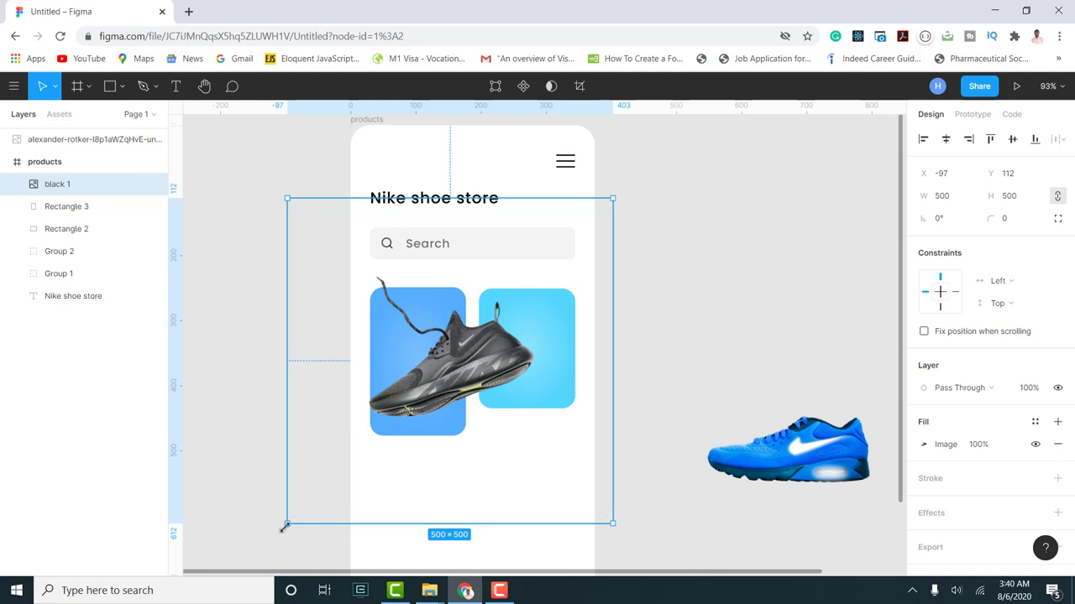
drag(283, 523, 588, 333)
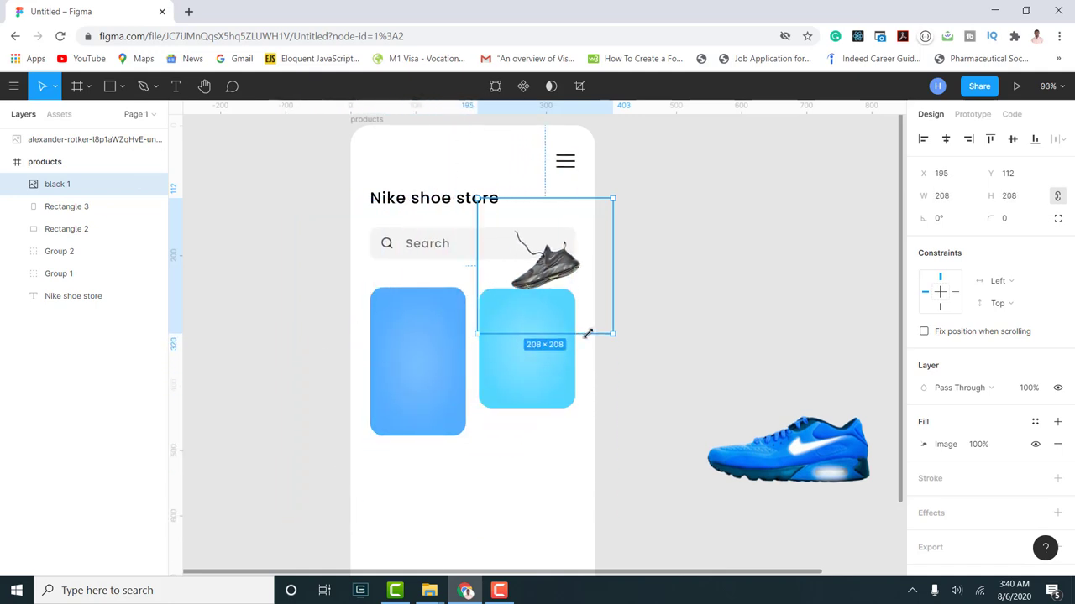
drag(567, 273, 460, 354)
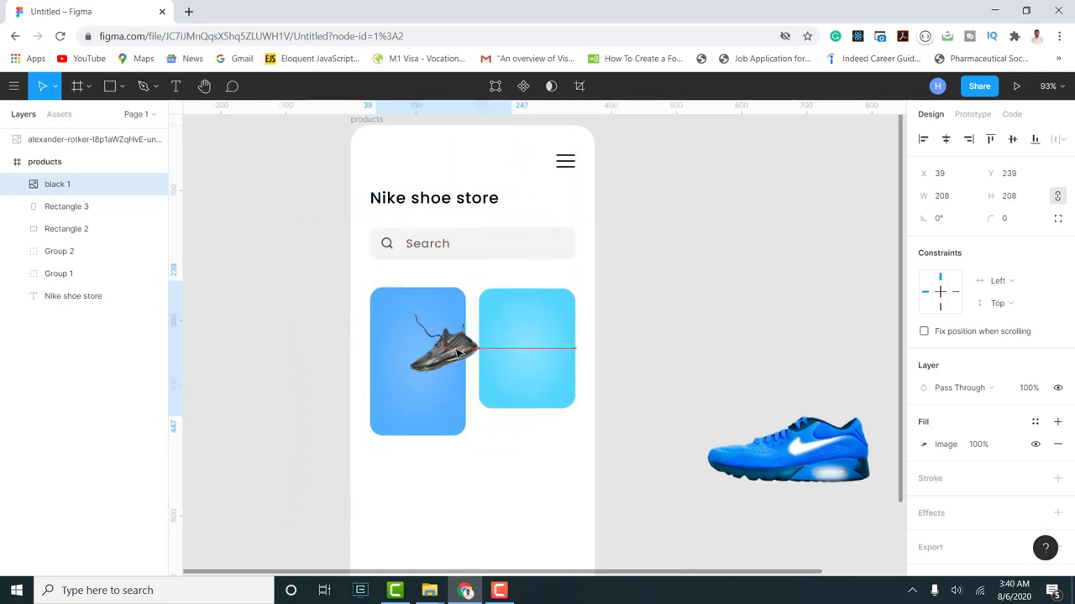
drag(372, 417, 350, 433)
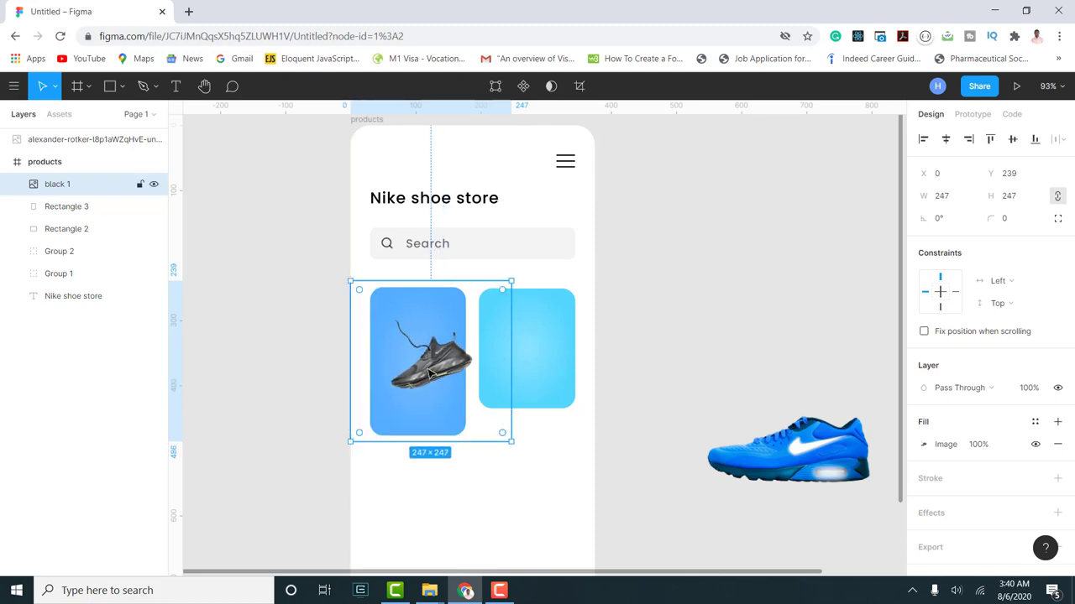
drag(434, 376, 430, 372)
click(671, 324)
- Reorder the layers so the black 1 shoe sits just above the Rectangle 2 card
scroll(597, 343, down, 1)
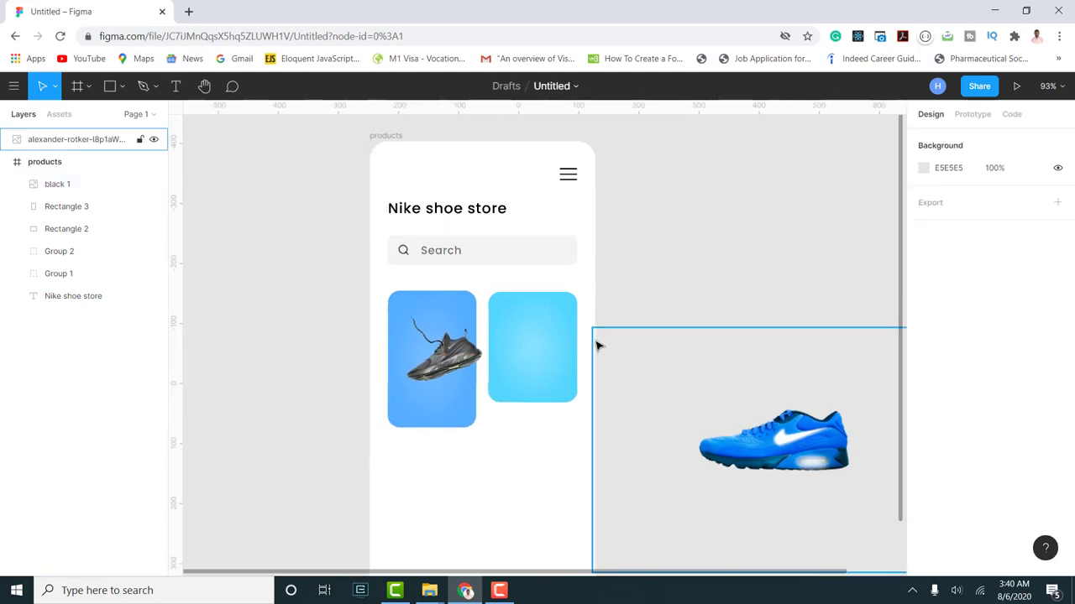
click(429, 357)
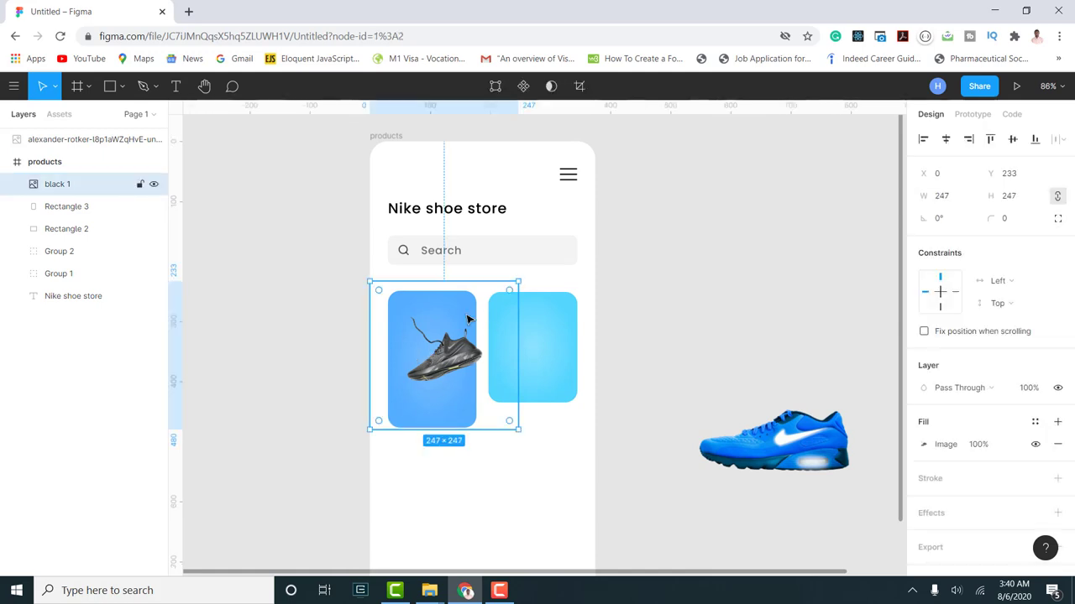
drag(97, 189, 70, 318)
click(66, 207)
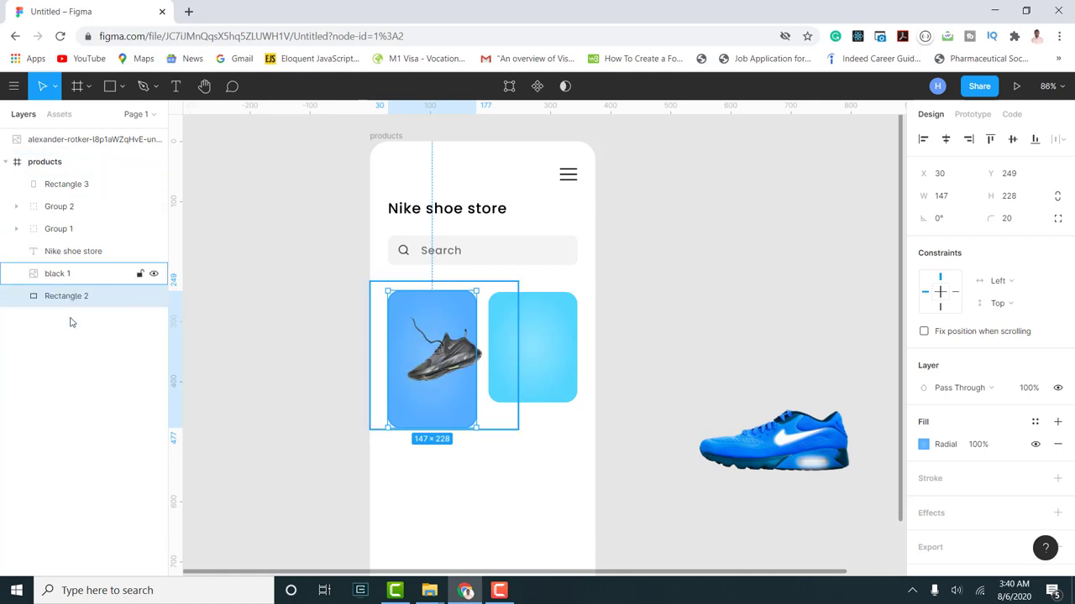
click(76, 274)
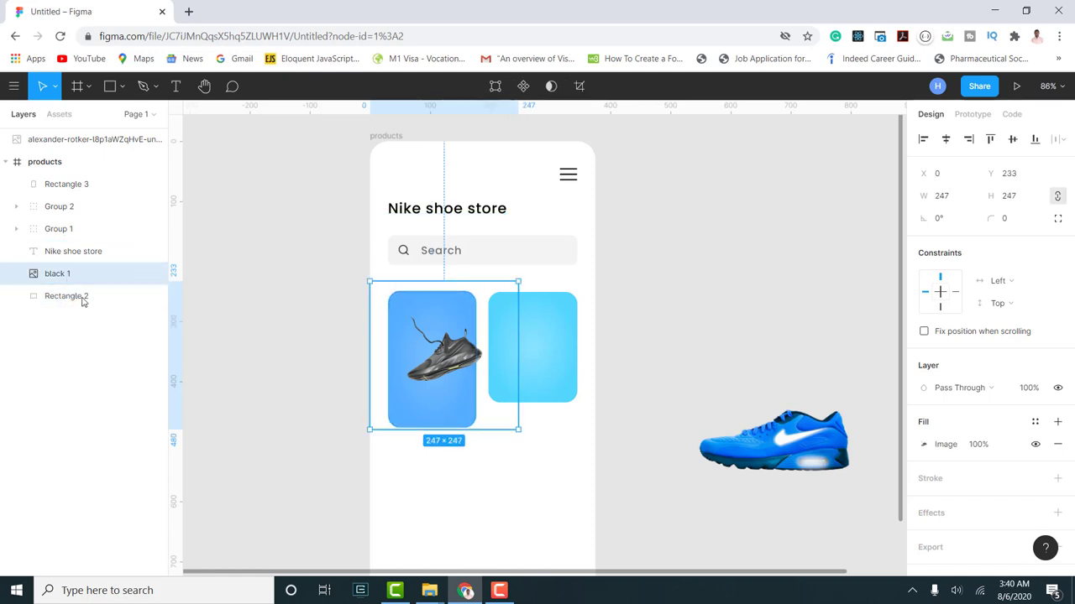
click(67, 295)
click(689, 334)
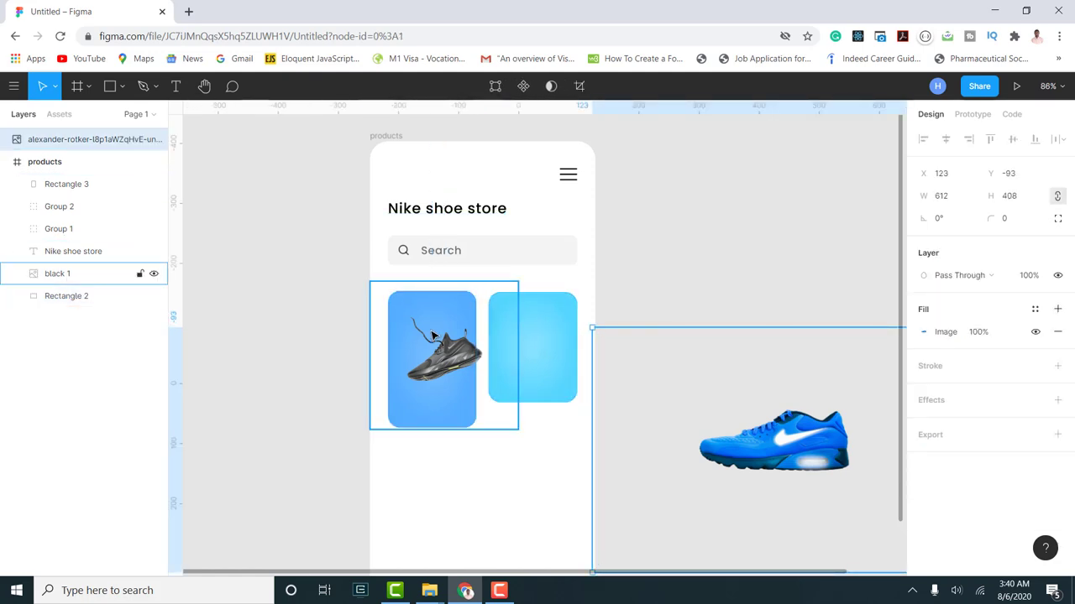
click(451, 362)
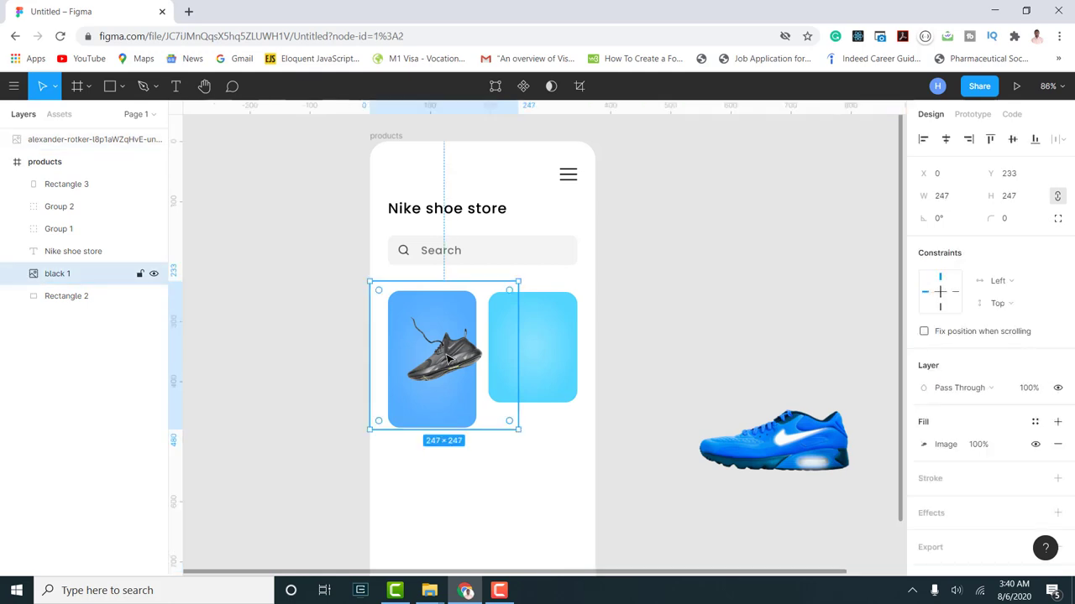
click(70, 301)
mouse_move(71, 301)
mouse_down()
mouse_move(72, 276)
mouse_move(69, 308)
mouse_up()
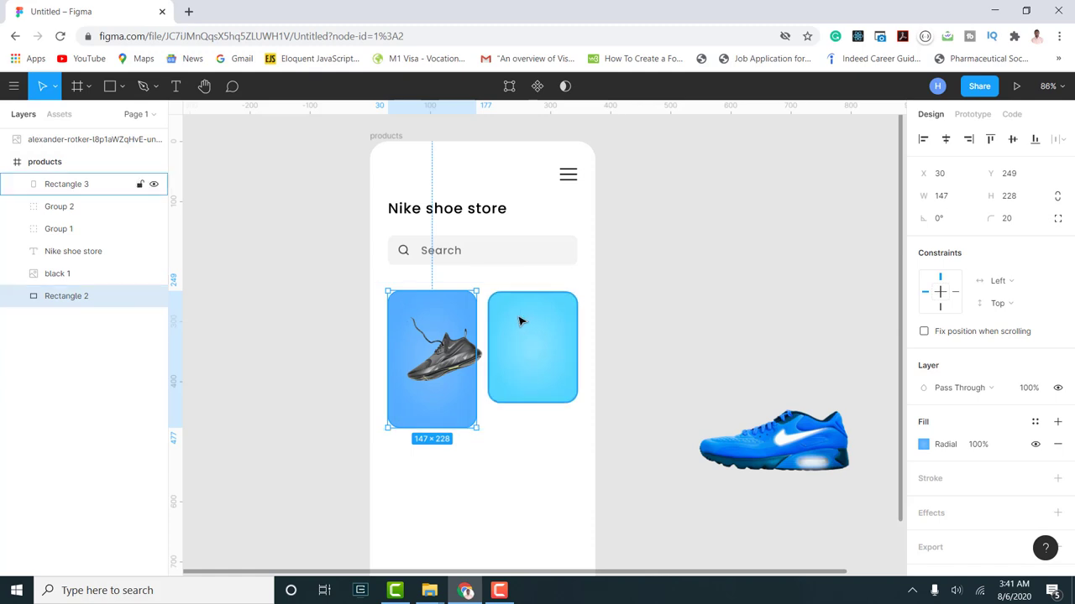
- Create a new text label reading 'Black'
click(178, 87)
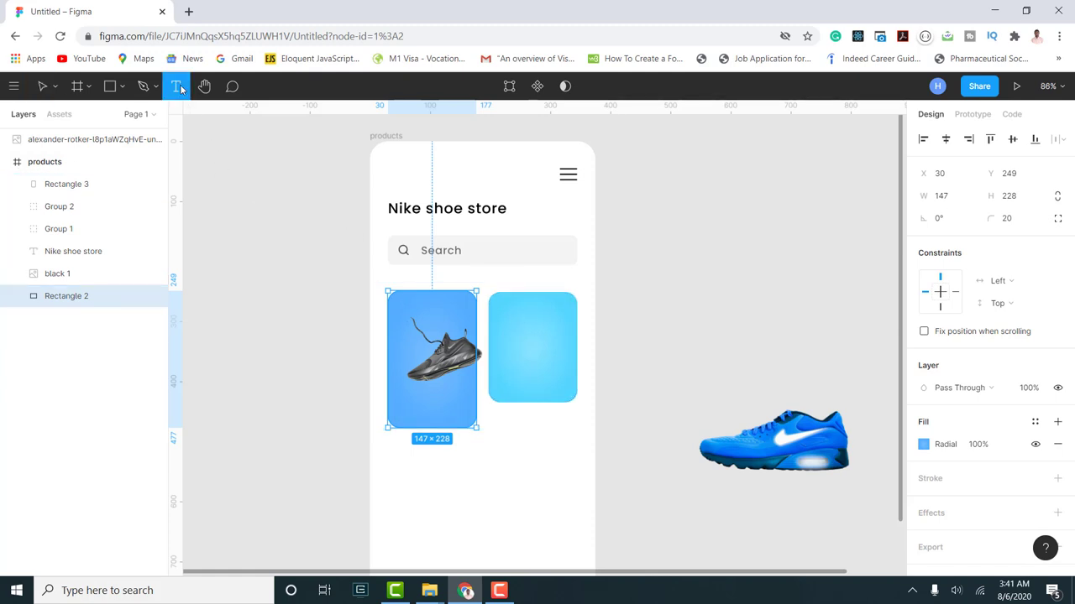
click(403, 487)
text(B)
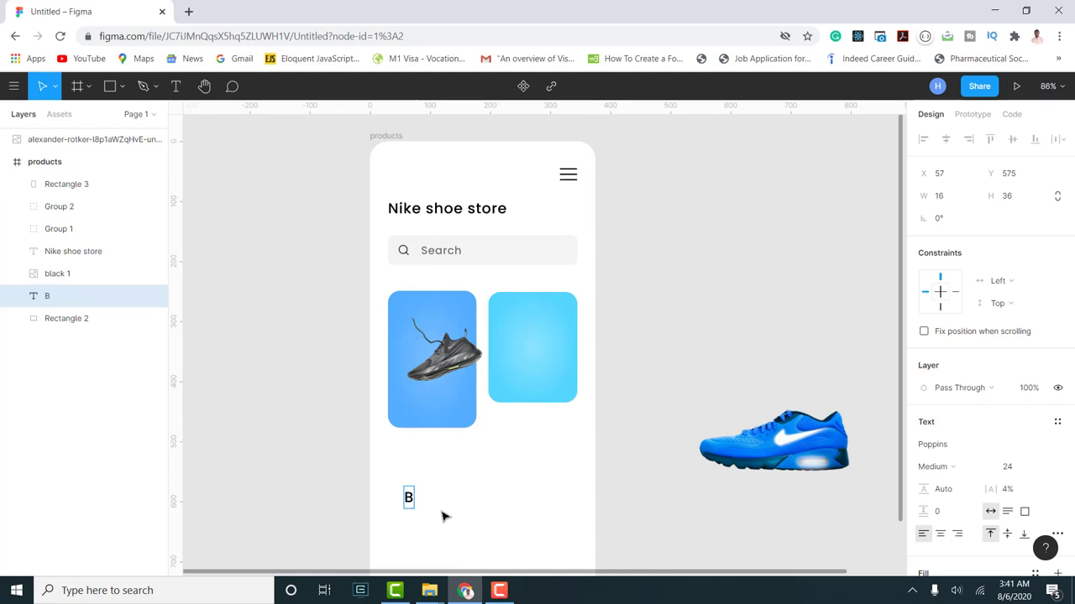
text(lack)
key(Escape)
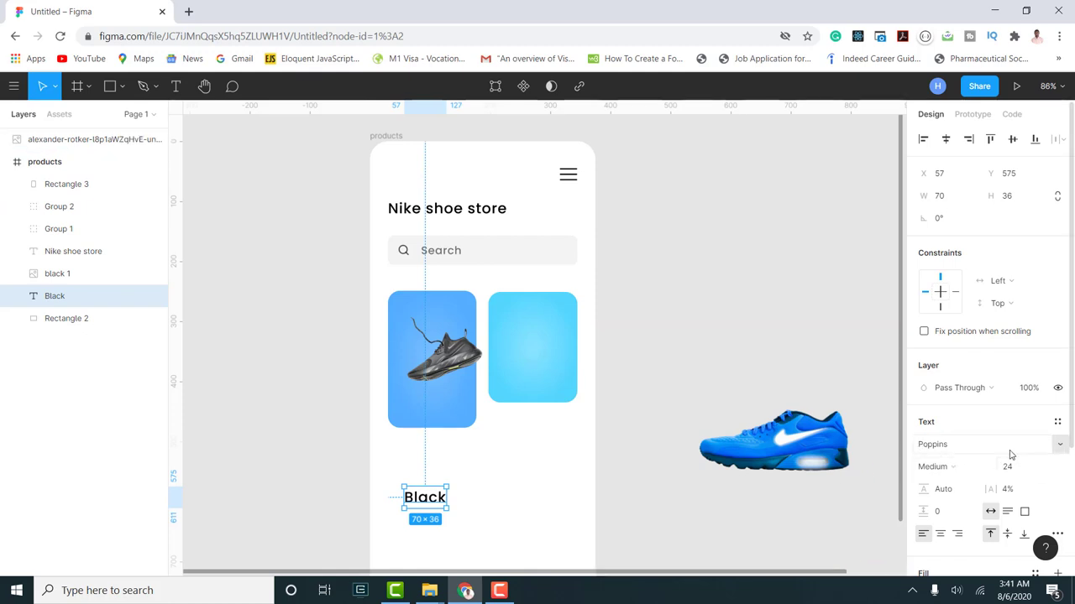
- Make the Black label SemiBold size 18 and move it to the left card's top-left
click(970, 468)
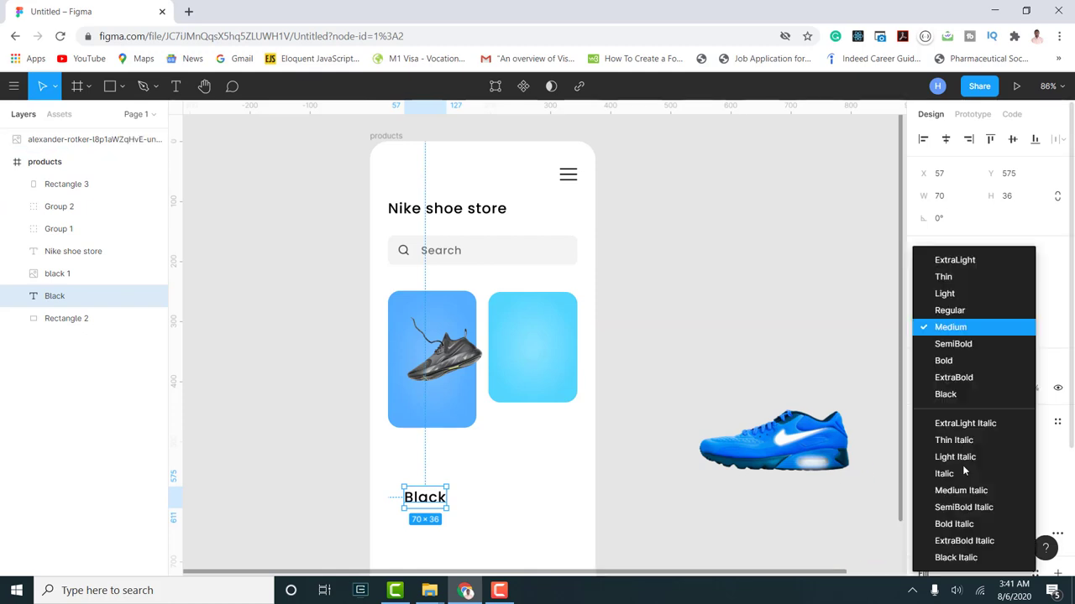
click(946, 349)
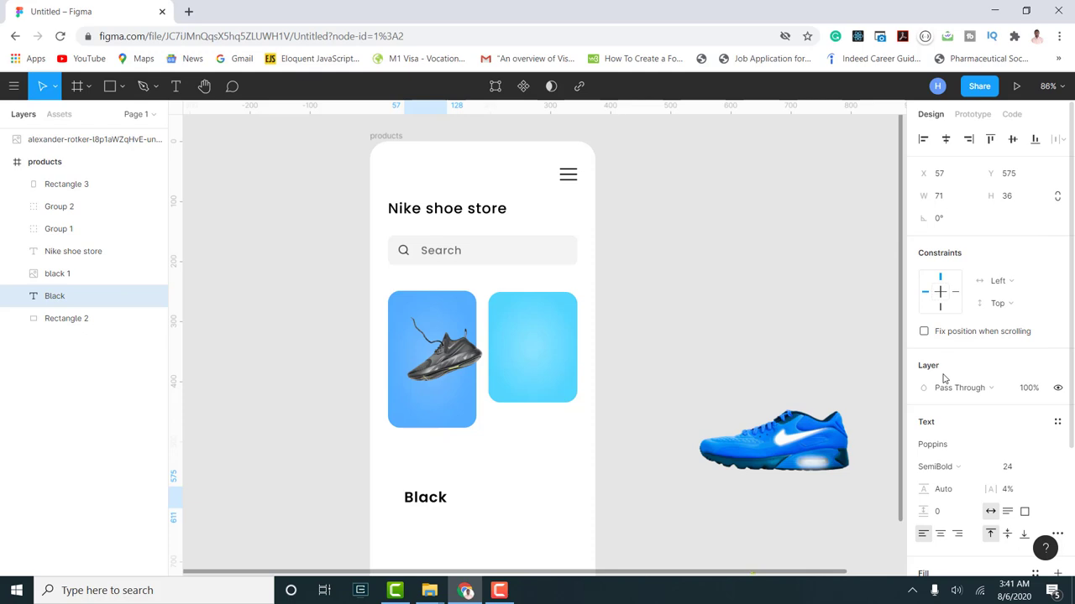
click(1043, 467)
click(1023, 424)
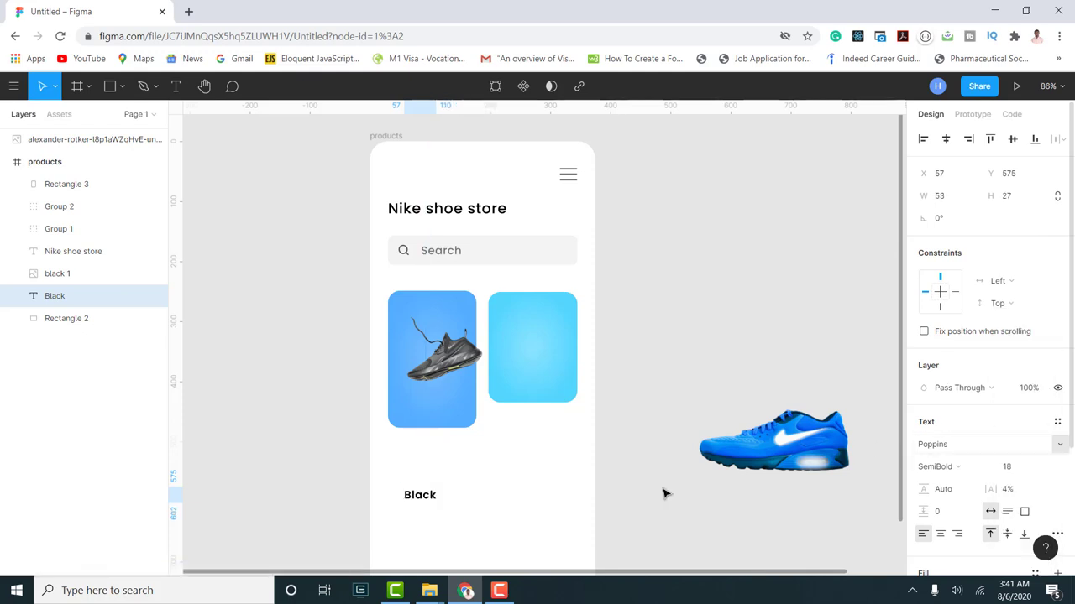
drag(422, 502, 415, 316)
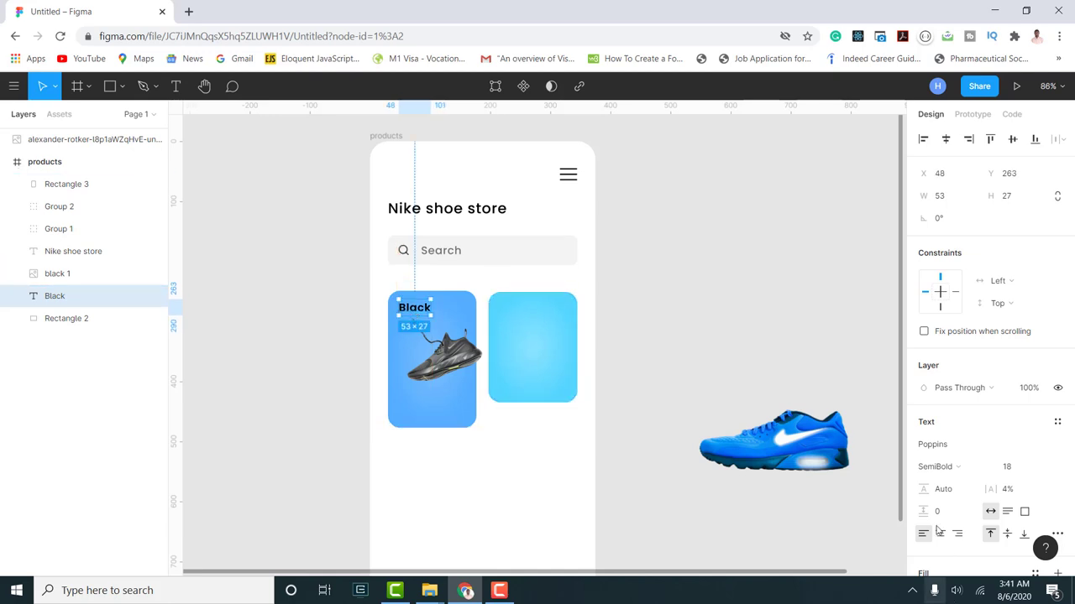
- Set the Black title's fill opacity to 69%
scroll(936, 471, down, 3)
click(924, 422)
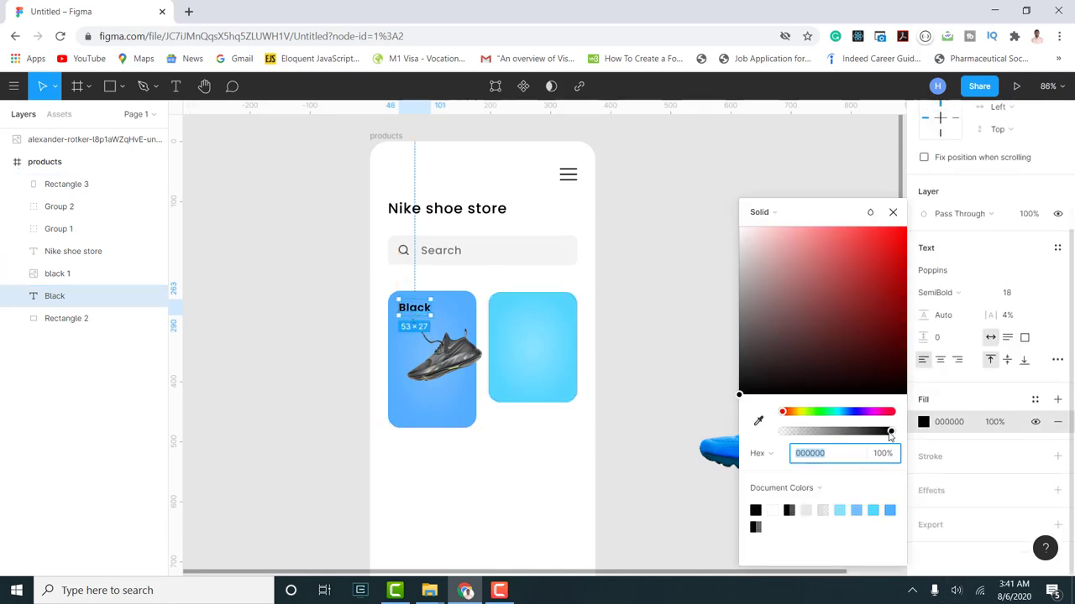
drag(891, 431, 858, 432)
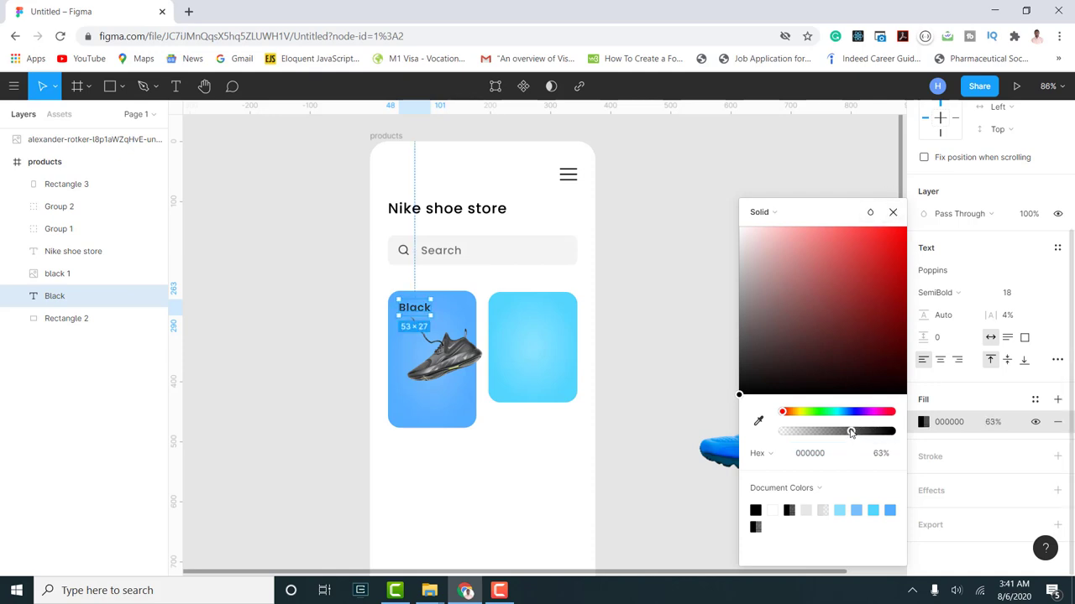
drag(851, 431, 859, 434)
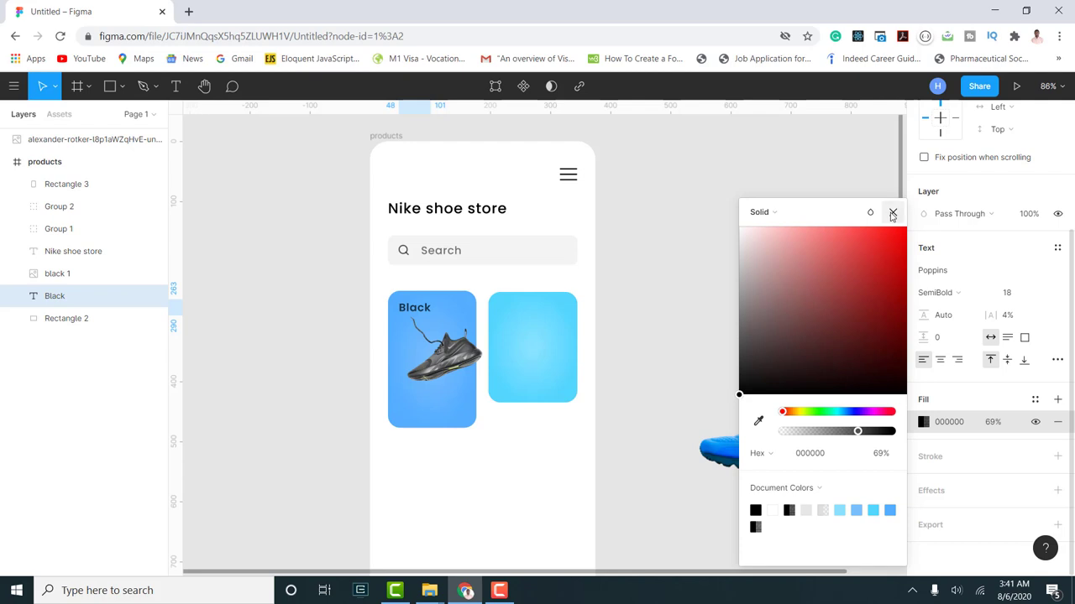
click(892, 213)
click(611, 287)
- Move the black shoe image slightly lower on the card, to Y 263, and reselect the Black title
scroll(470, 252, up, 1)
click(434, 346)
scroll(434, 347, up, 2)
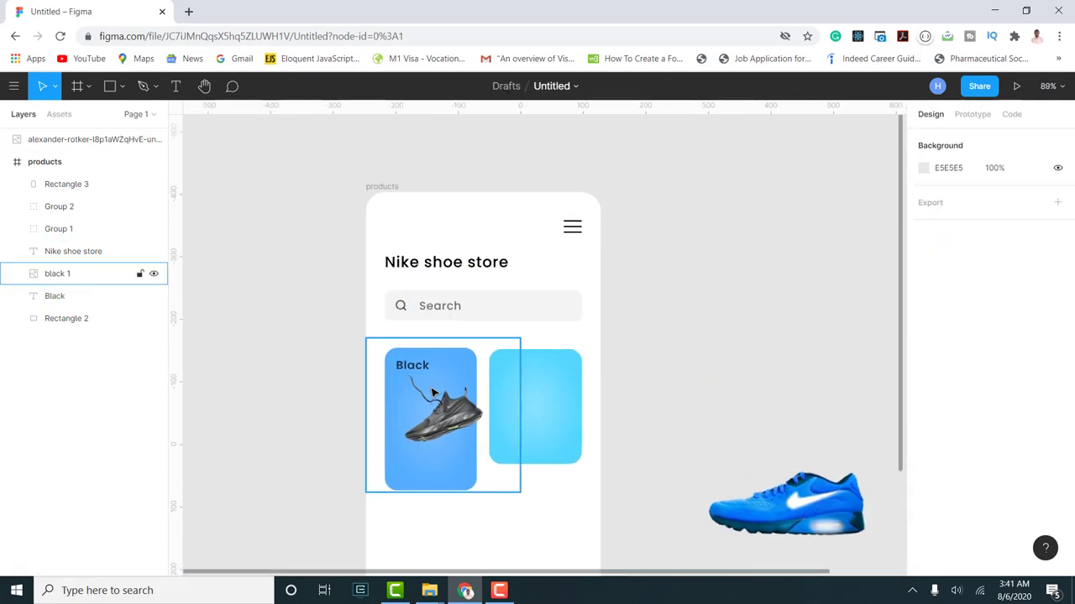
click(455, 436)
drag(456, 437, 454, 456)
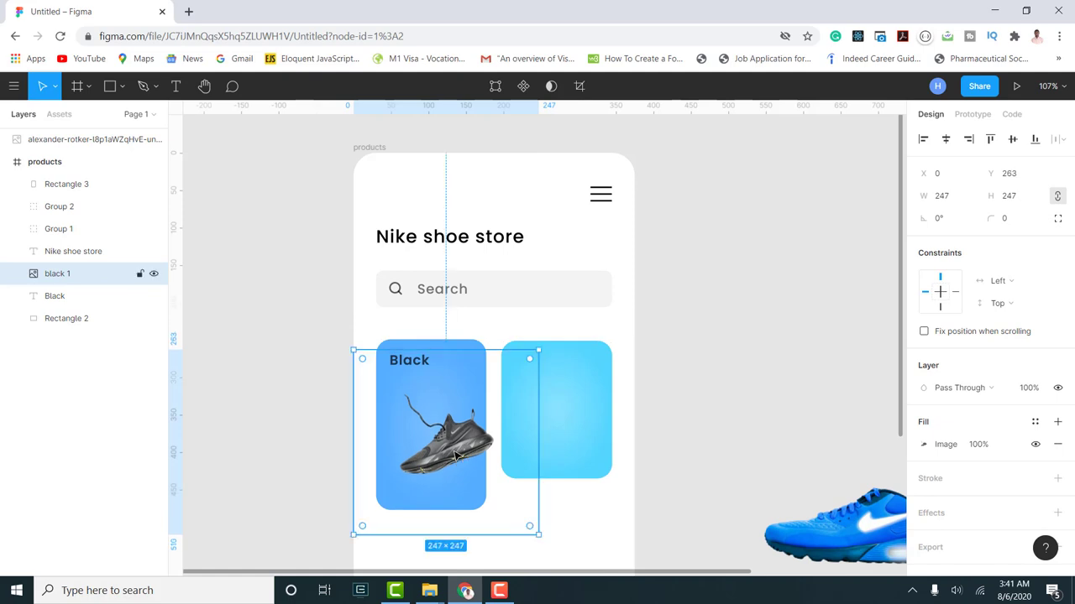
click(709, 339)
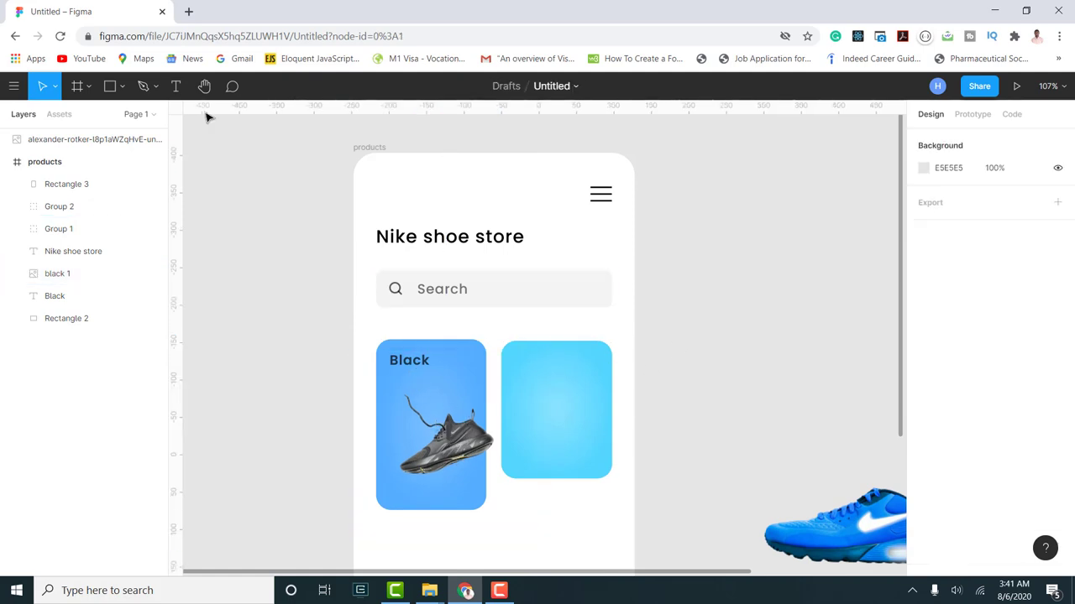
click(92, 274)
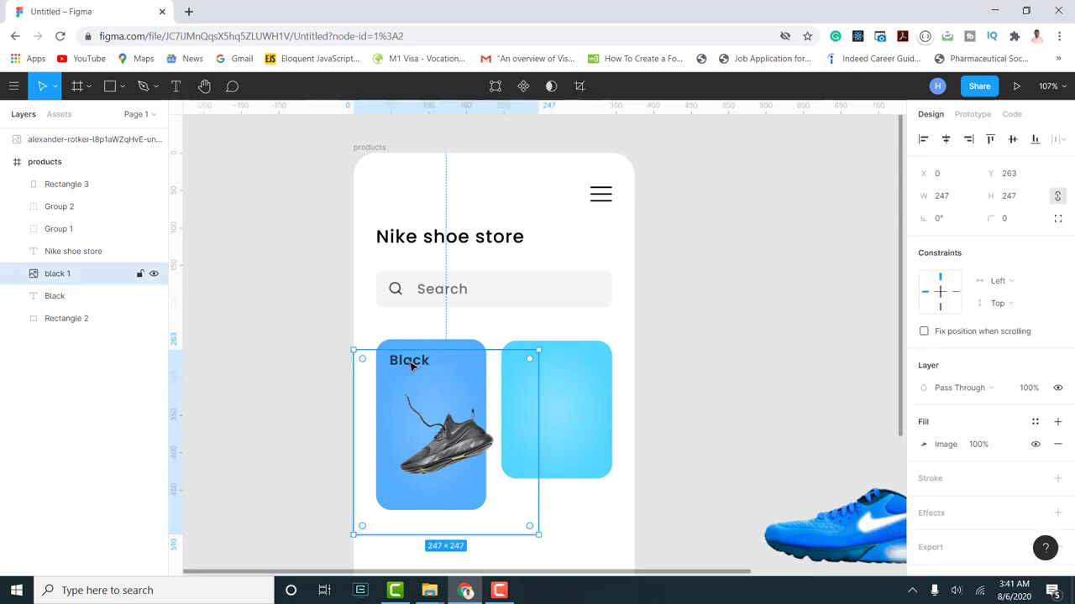
click(58, 297)
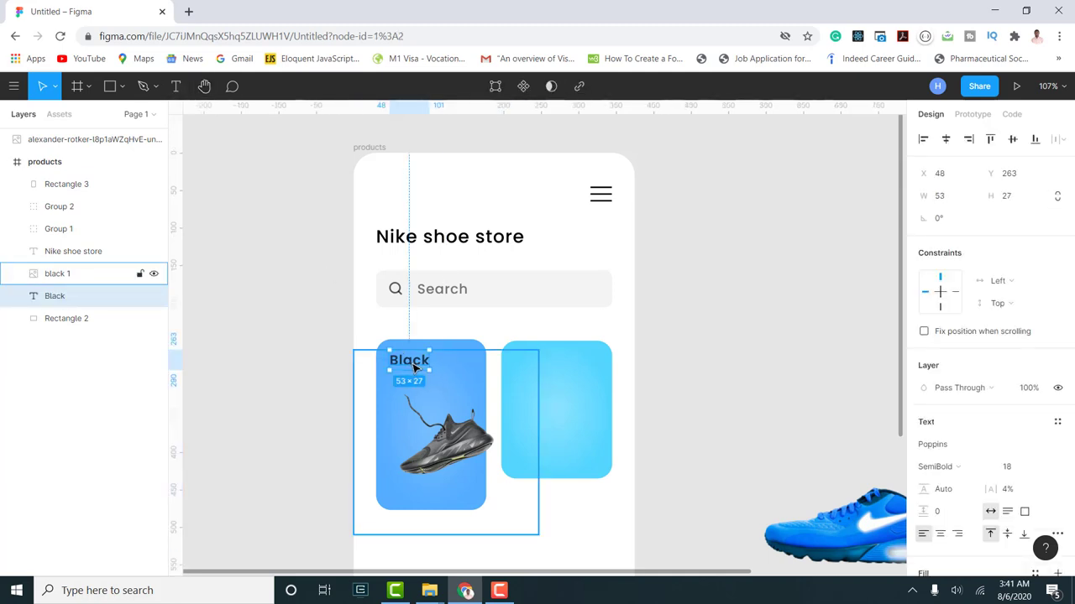
- Duplicate the Black title just below itself and retype the copy as 'A pair'
drag(417, 377, 417, 384)
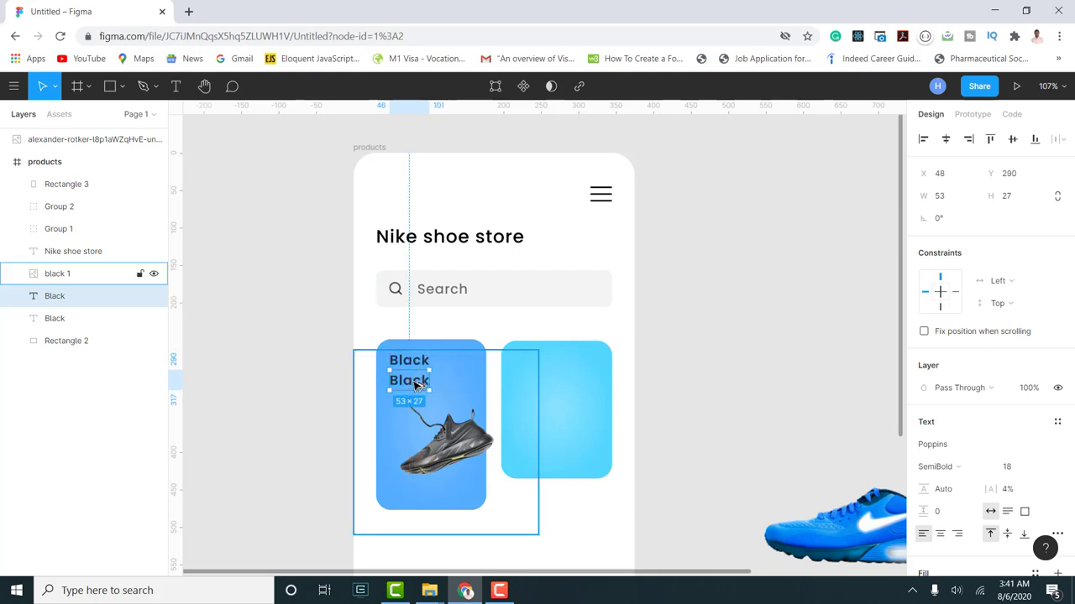
double_click(418, 385)
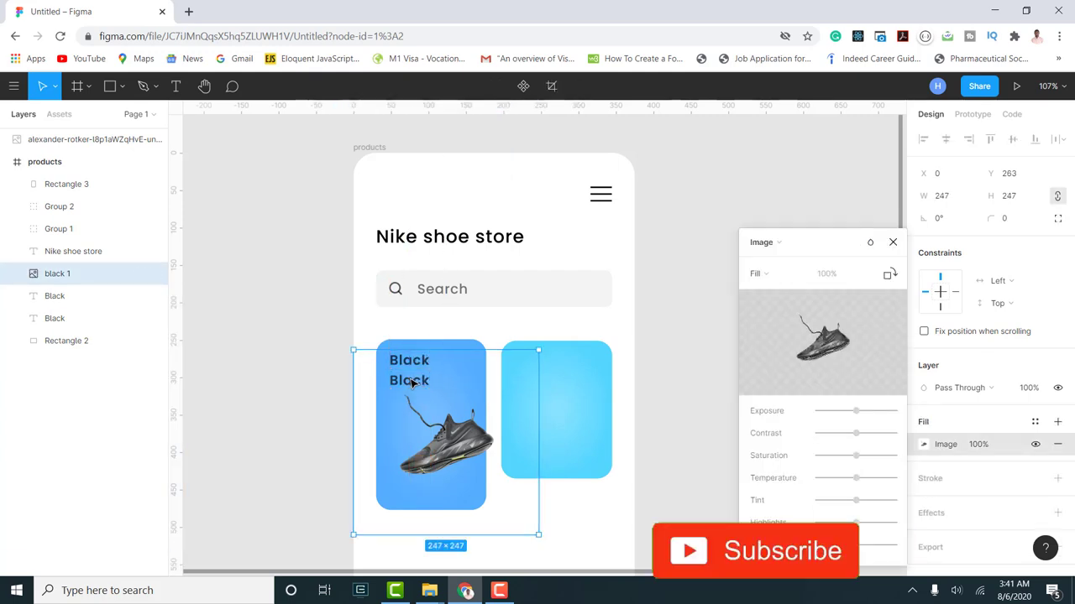
click(99, 299)
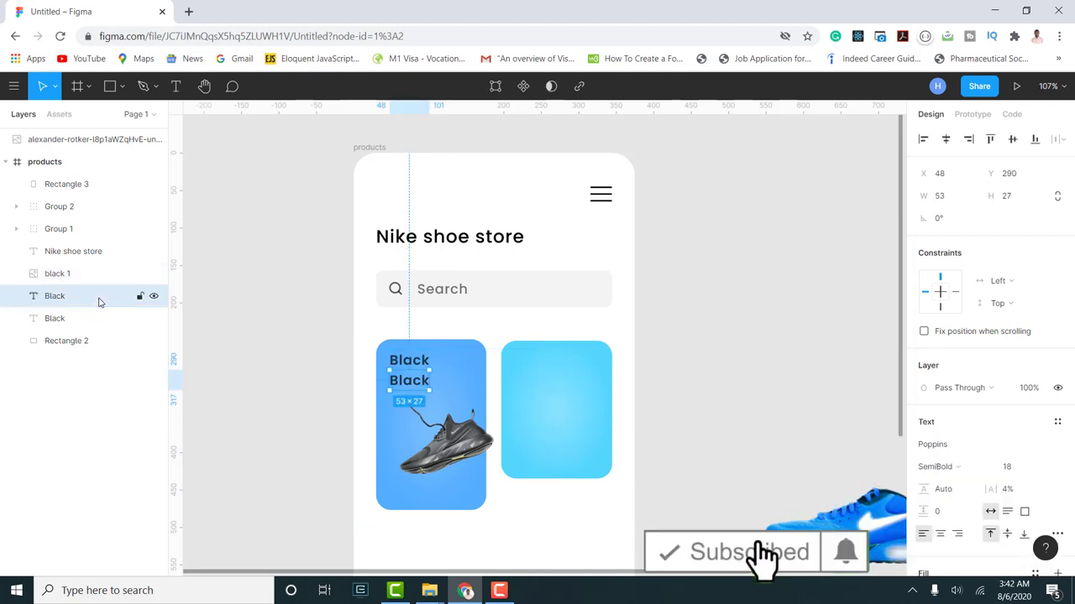
key(shift+a)
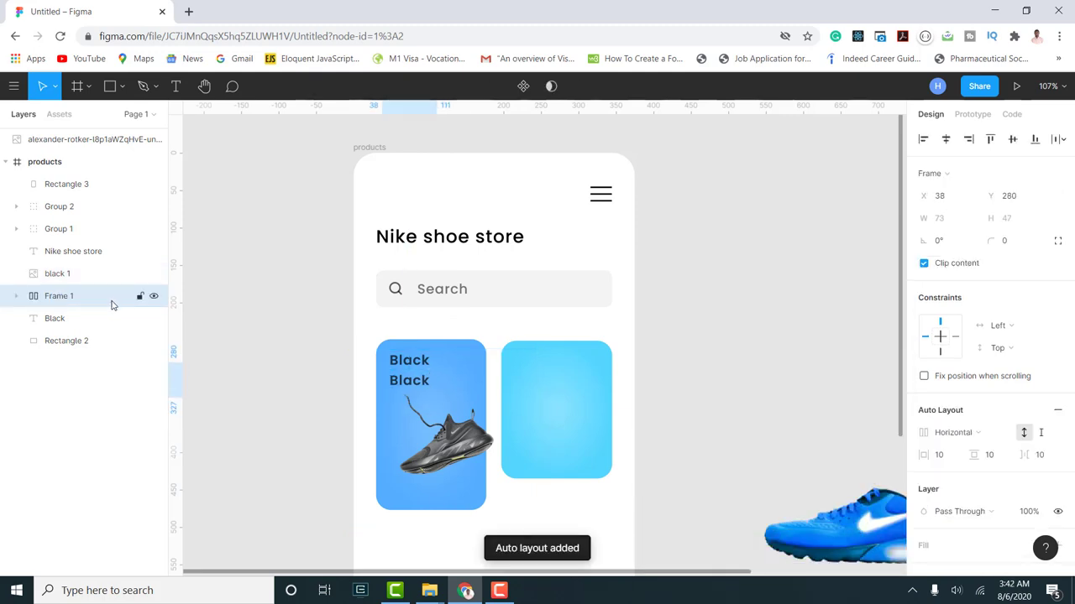
key(ctrl+z)
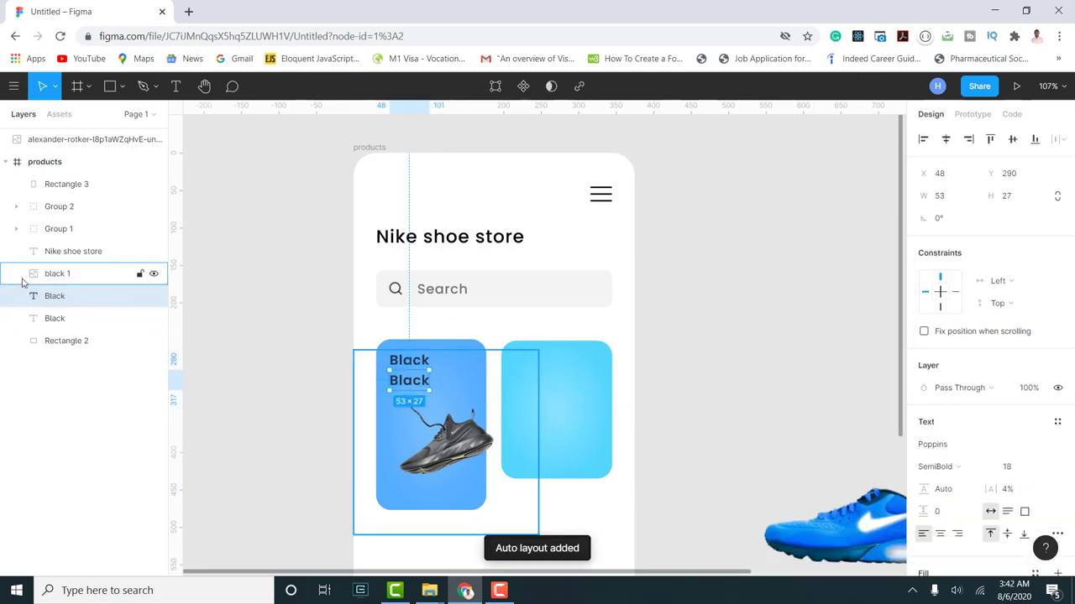
double_click(409, 384)
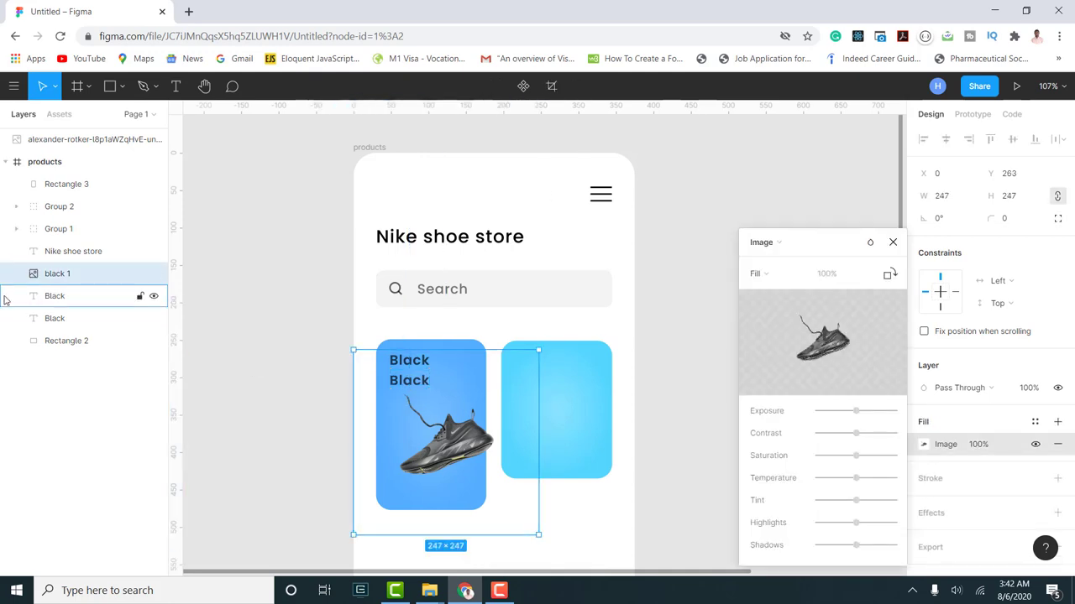
click(54, 296)
click(175, 86)
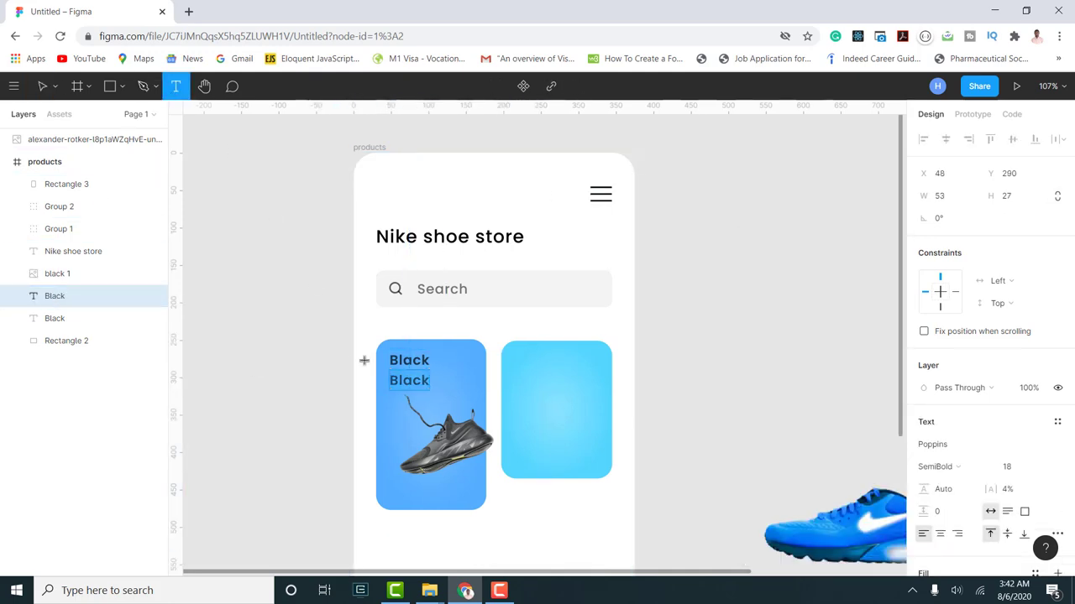
text(A)
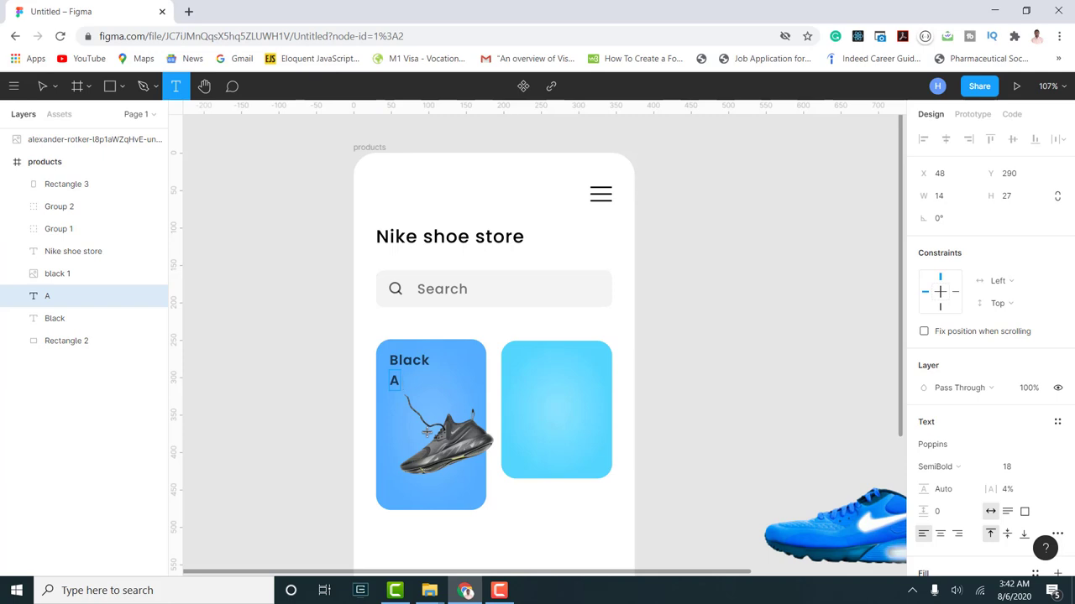
text( pair)
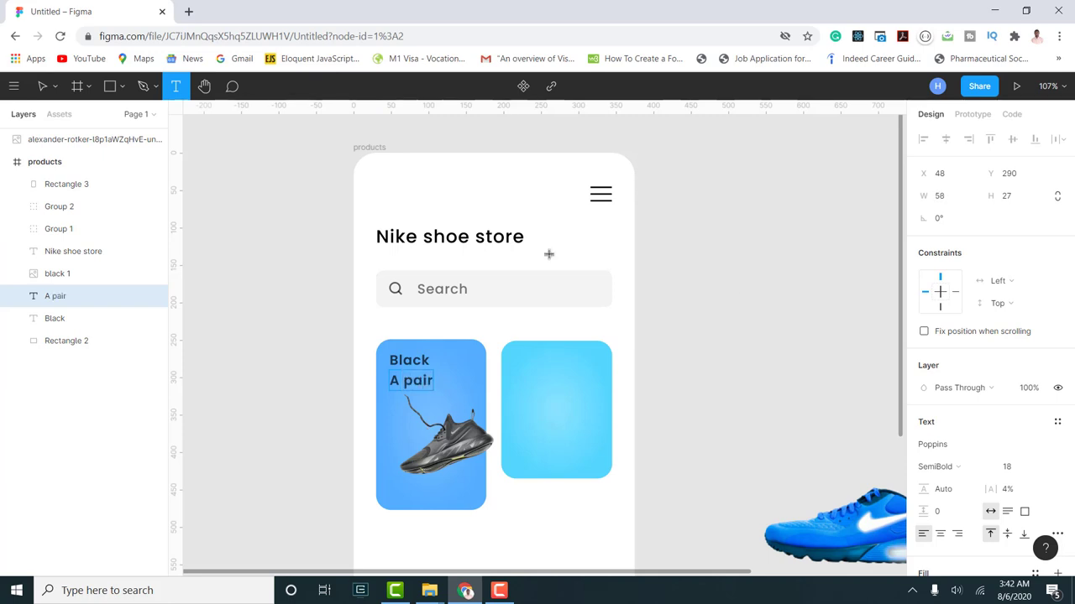
click(42, 85)
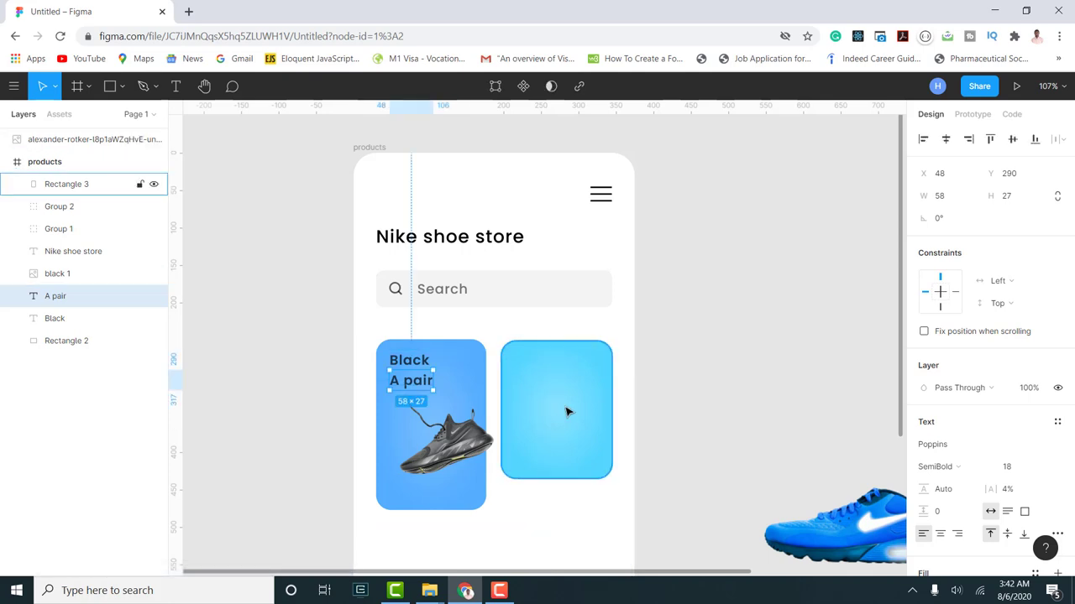
- Try a lighter fill colour and opacity on the subtitle and set its size to 12
scroll(999, 457, down, 2)
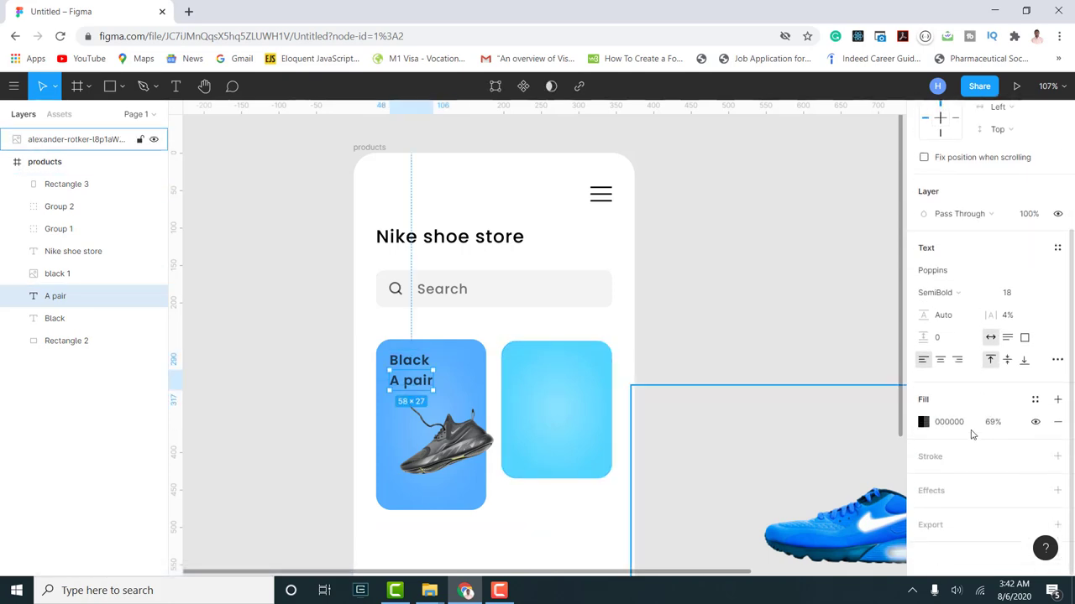
click(923, 423)
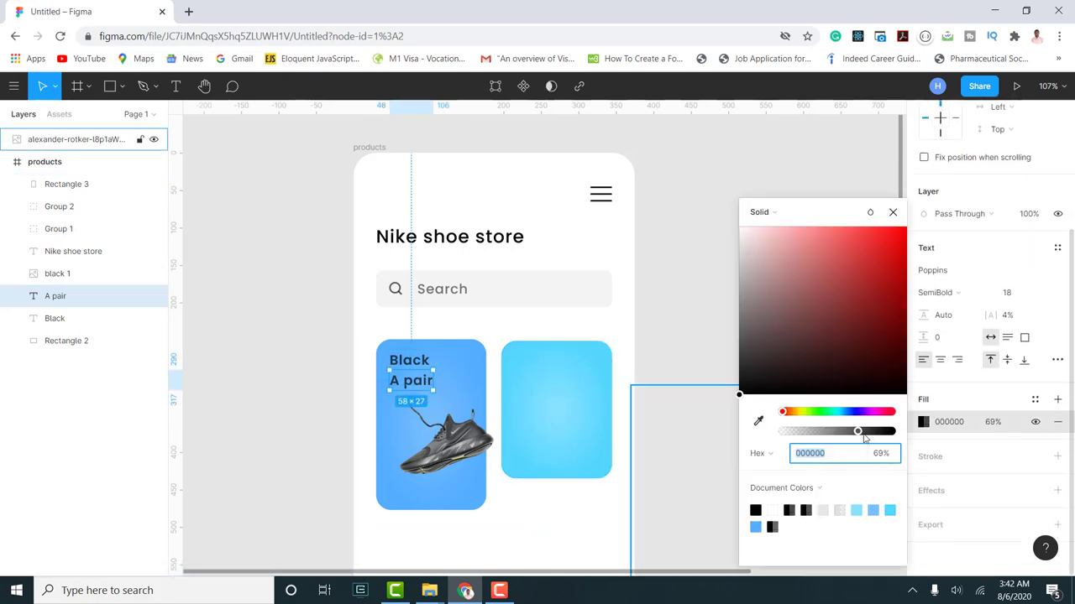
drag(865, 438, 831, 437)
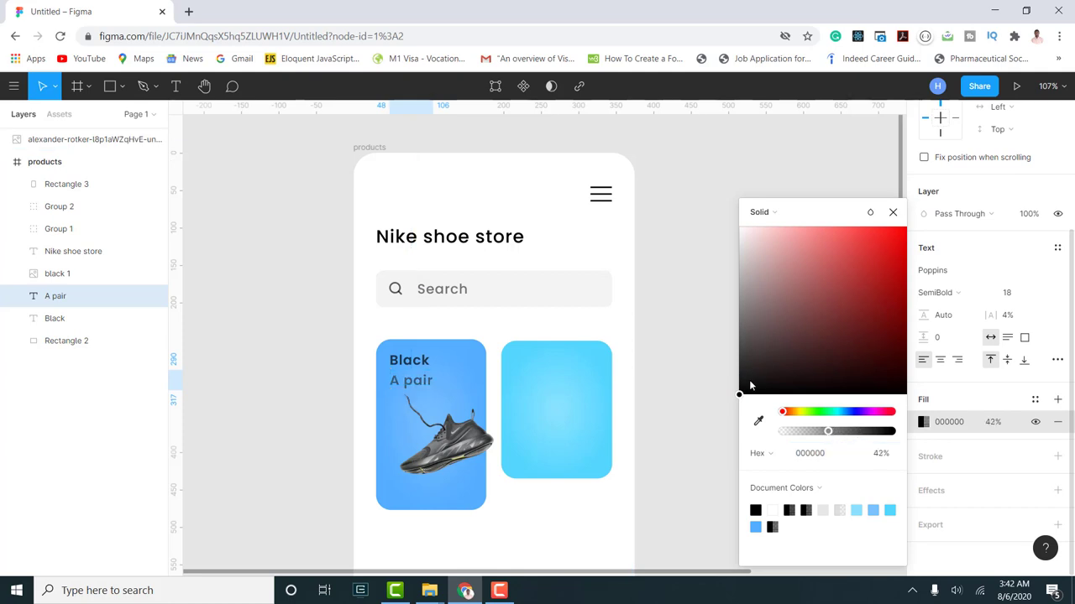
drag(742, 396, 739, 226)
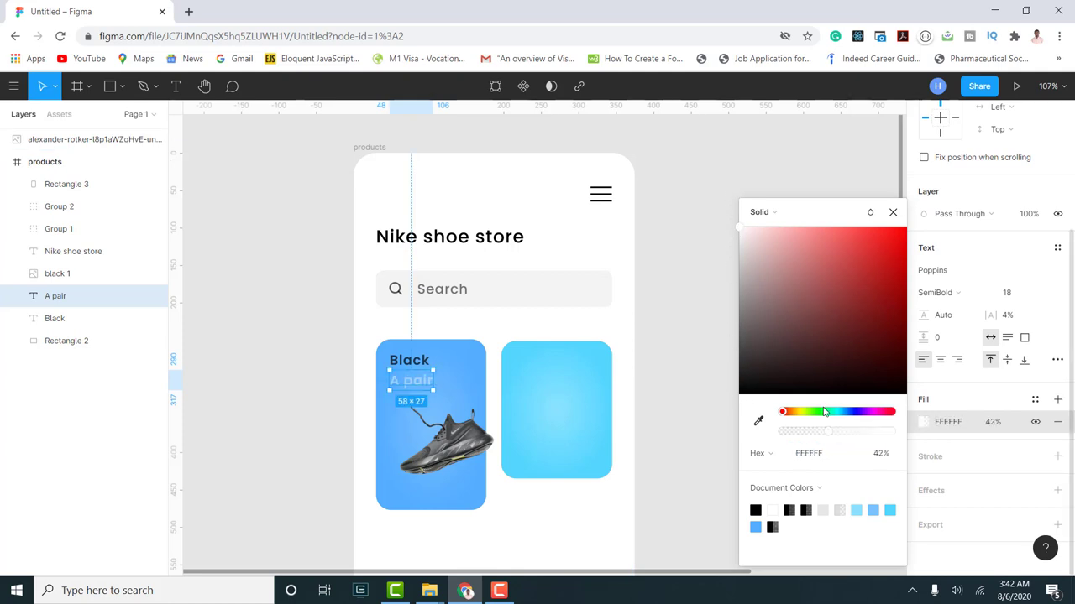
mouse_move(740, 229)
mouse_down()
mouse_move(739, 261)
mouse_move(739, 238)
mouse_up()
drag(829, 431, 876, 437)
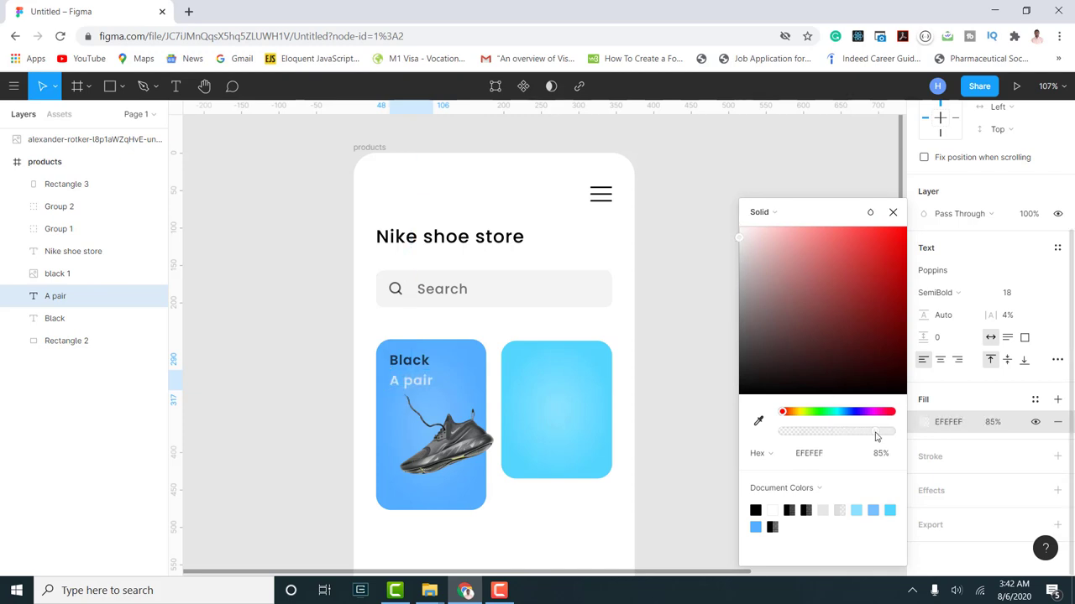
click(893, 211)
click(1043, 293)
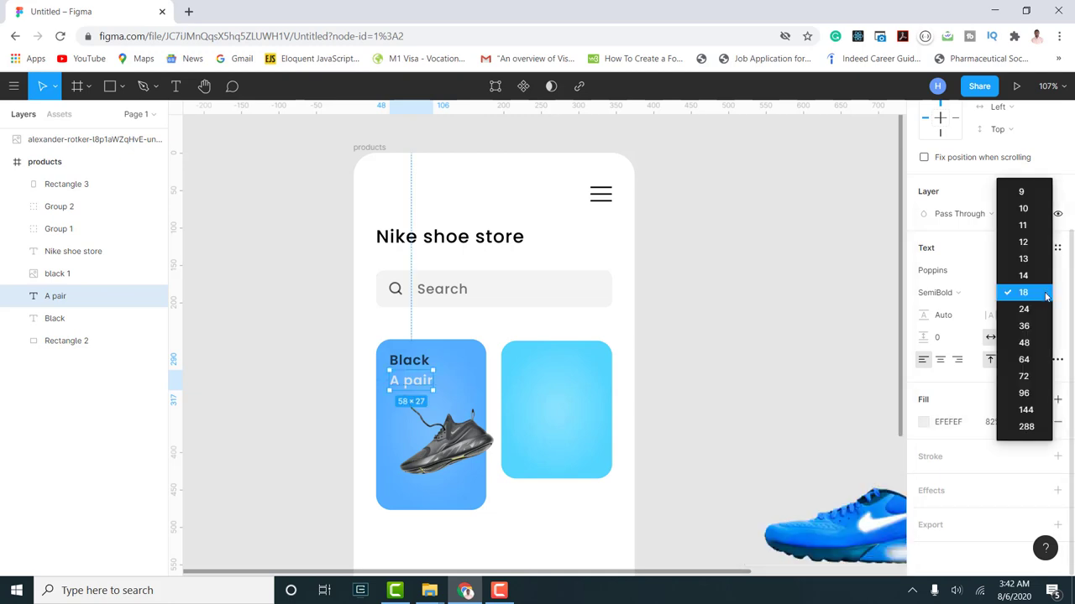
click(1023, 241)
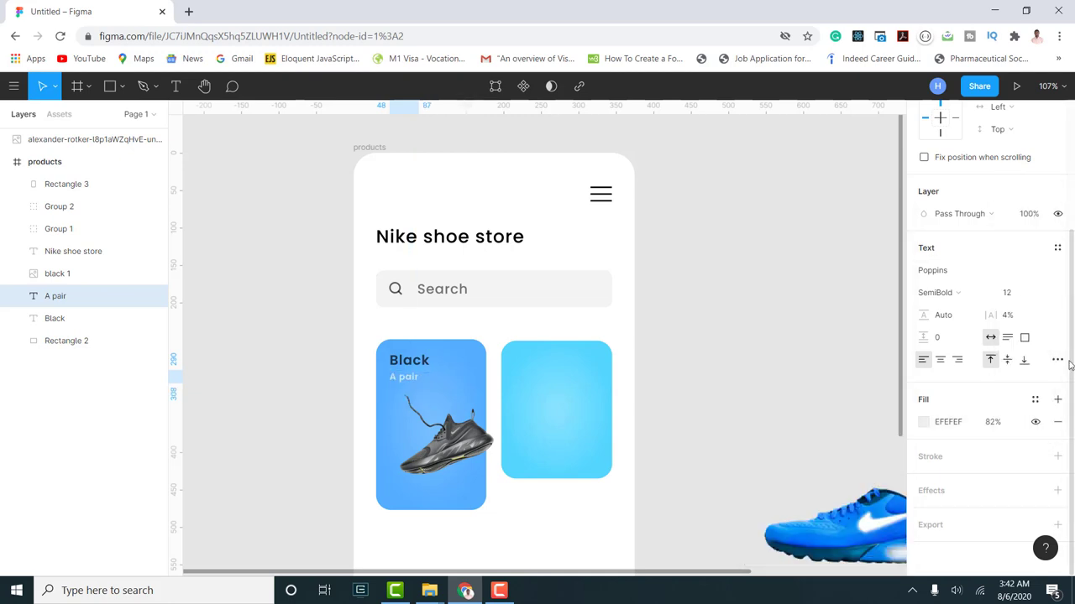
- Change the 'A pair' subtitle fill to black 000000 at about 44% opacity
click(926, 424)
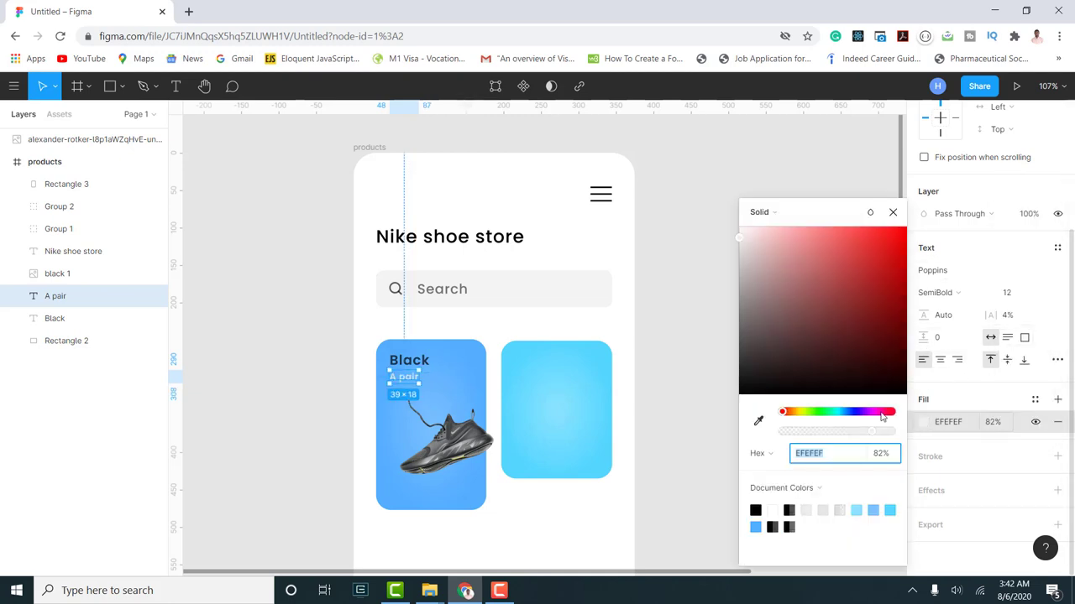
drag(875, 434, 923, 438)
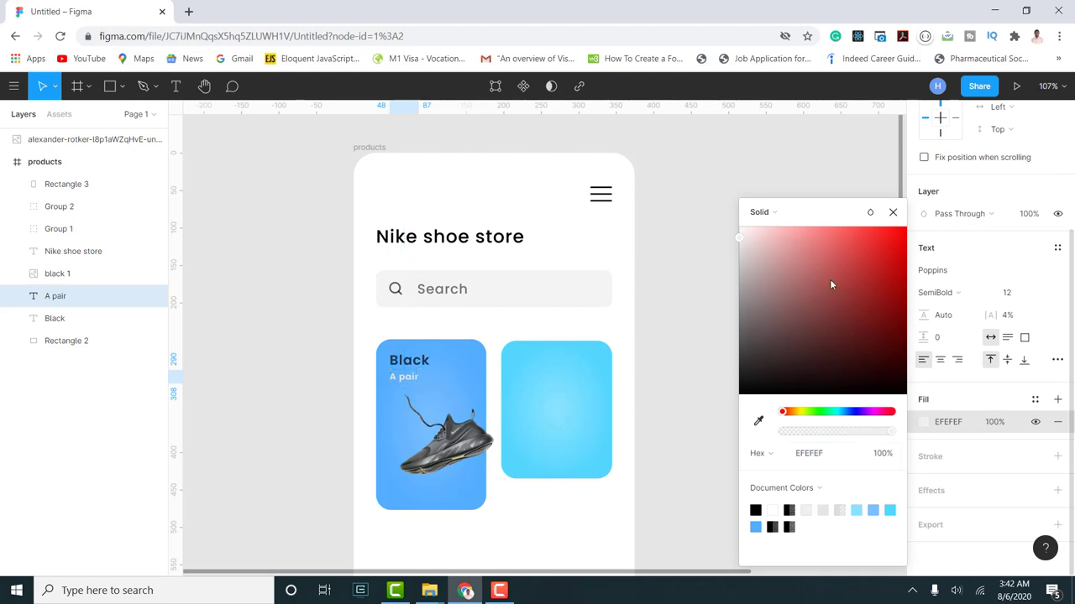
drag(740, 239, 739, 250)
click(893, 213)
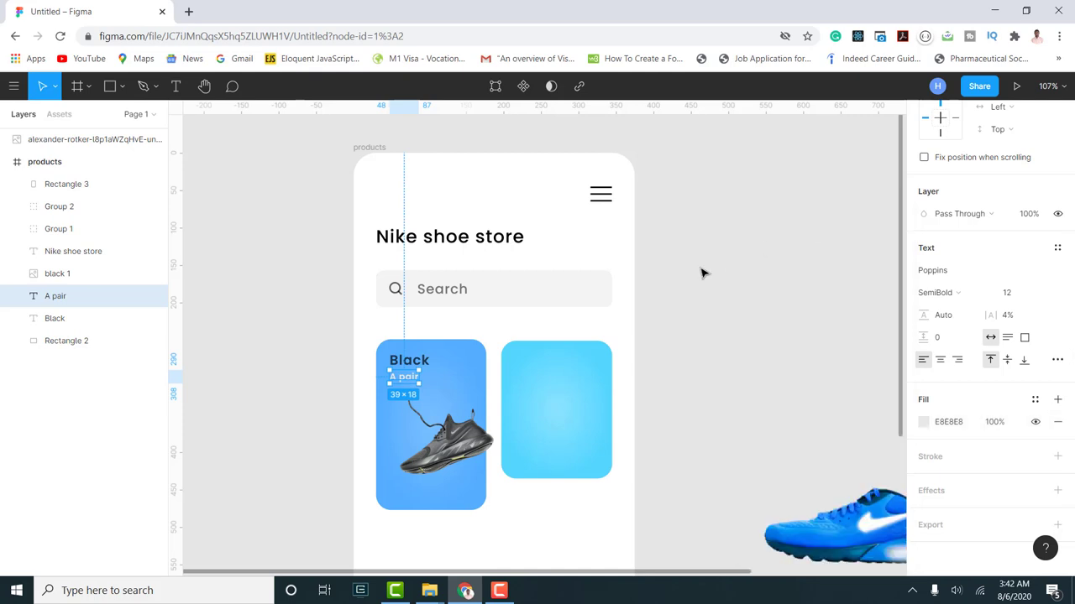
click(719, 288)
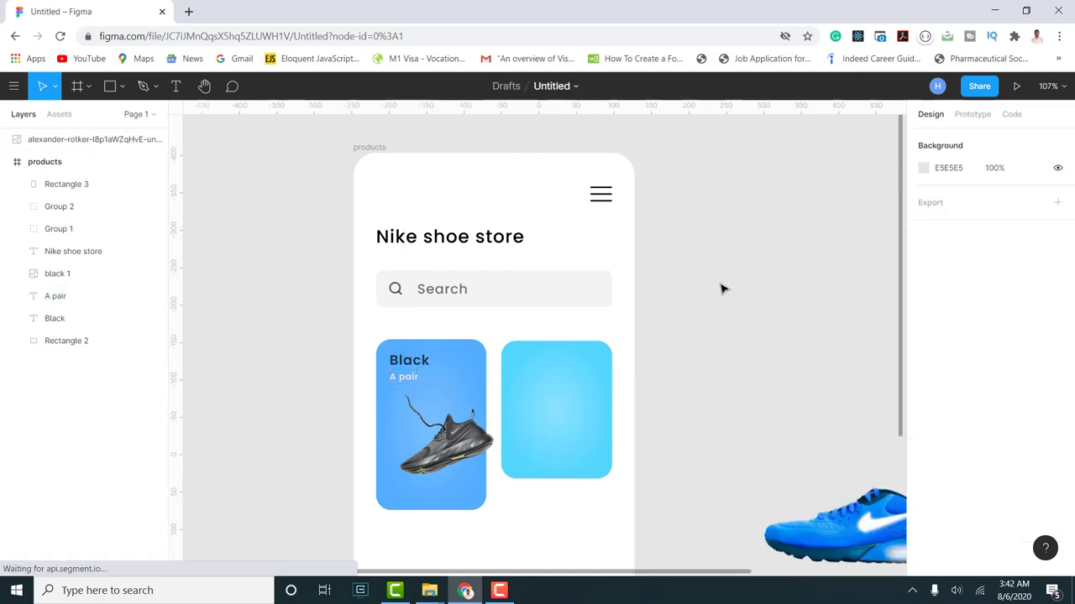
double_click(403, 380)
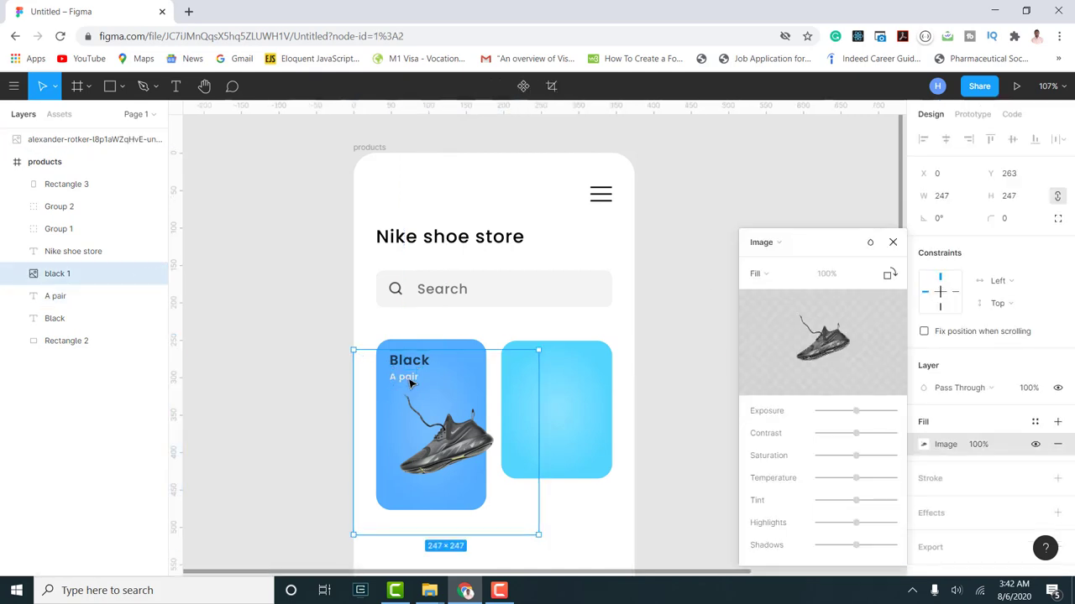
click(403, 378)
click(31, 300)
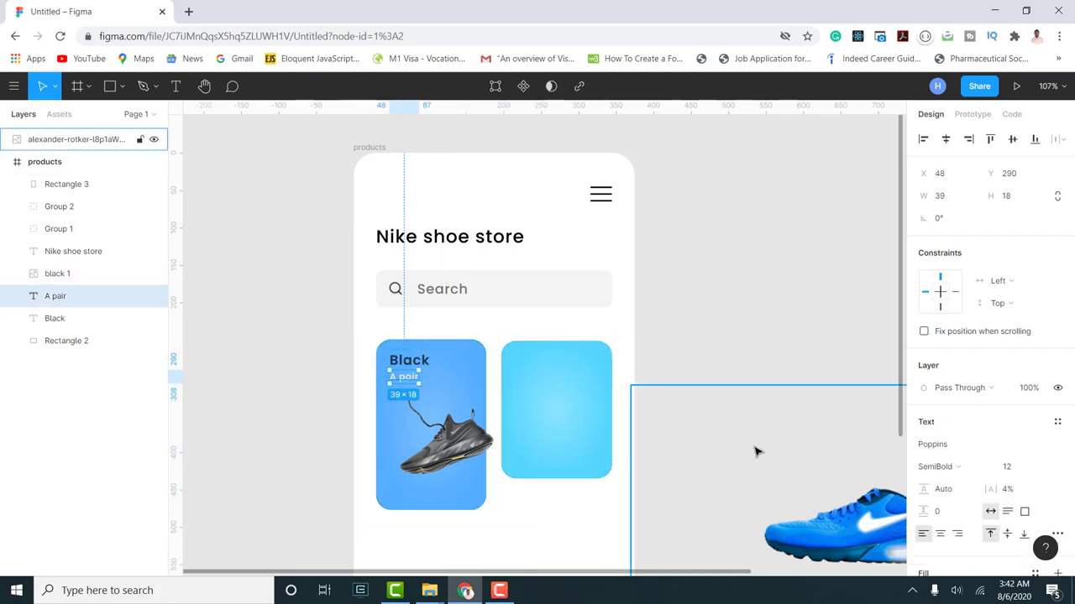
scroll(931, 470, down, 3)
click(923, 456)
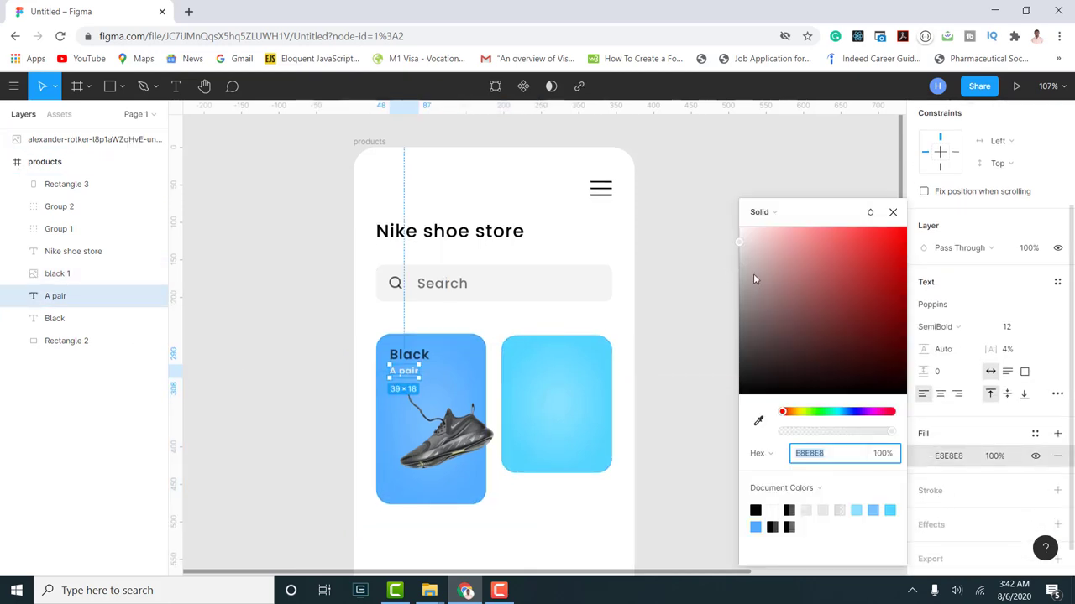
drag(741, 243, 684, 439)
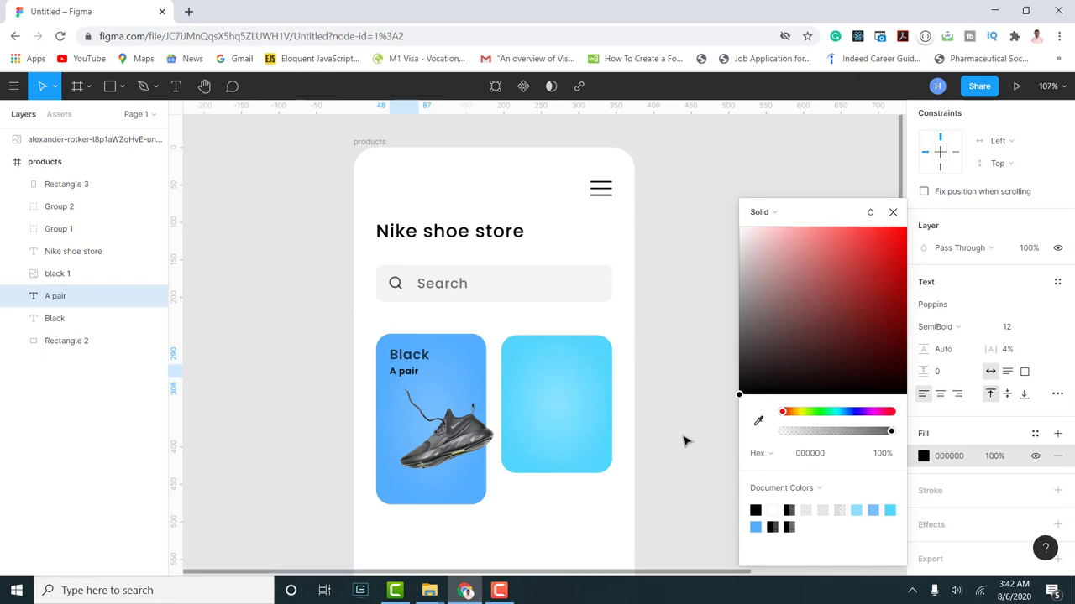
drag(891, 433, 831, 433)
click(893, 212)
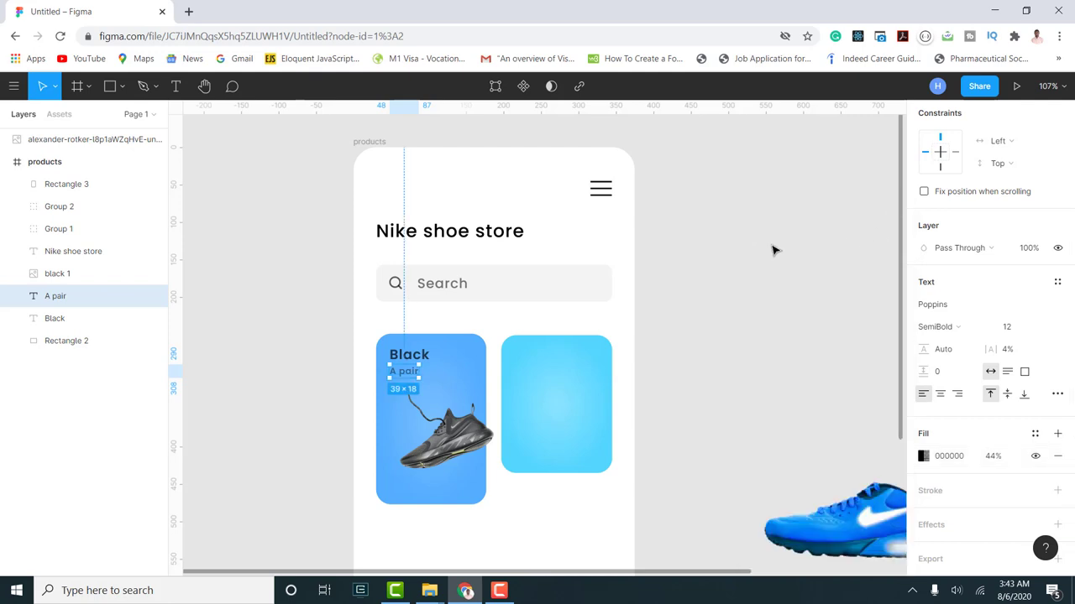
click(764, 255)
- Reduce the left card Rectangle 2's corner radius to 15
scroll(568, 365, up, 5)
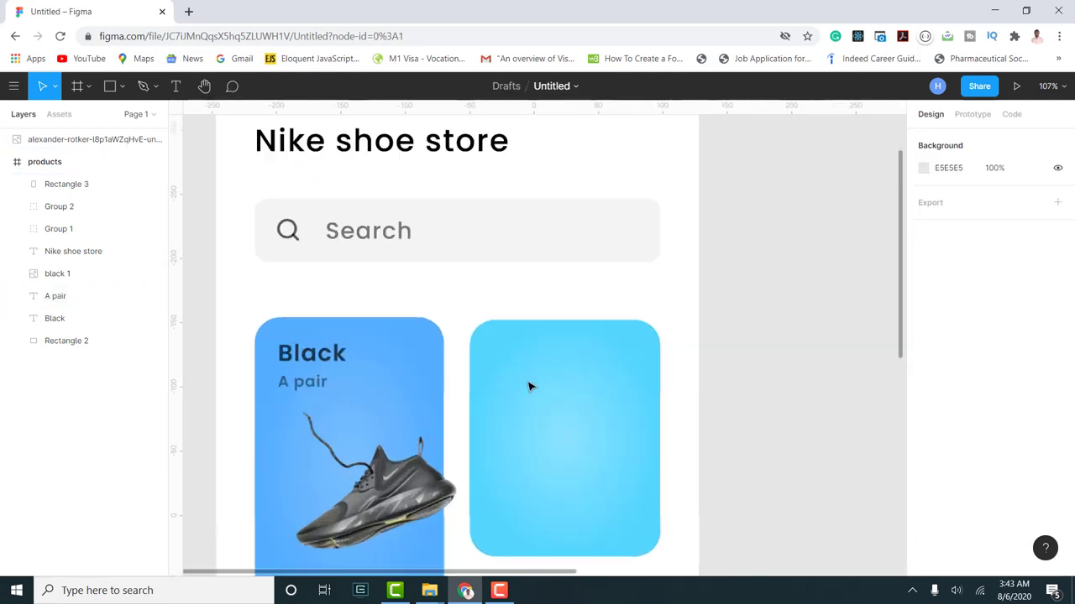
scroll(282, 380, up, 1)
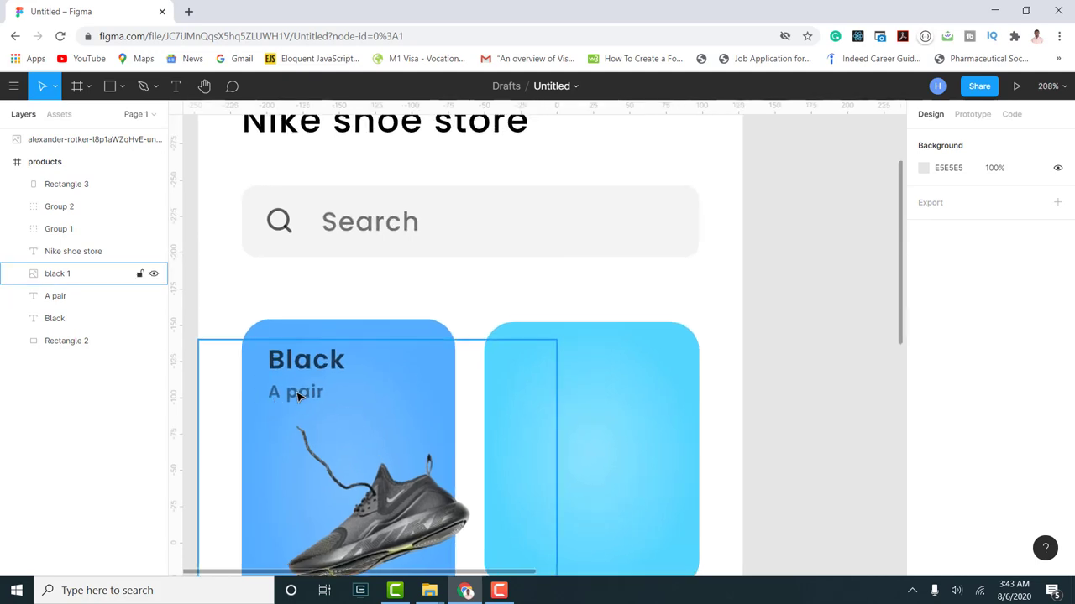
click(262, 325)
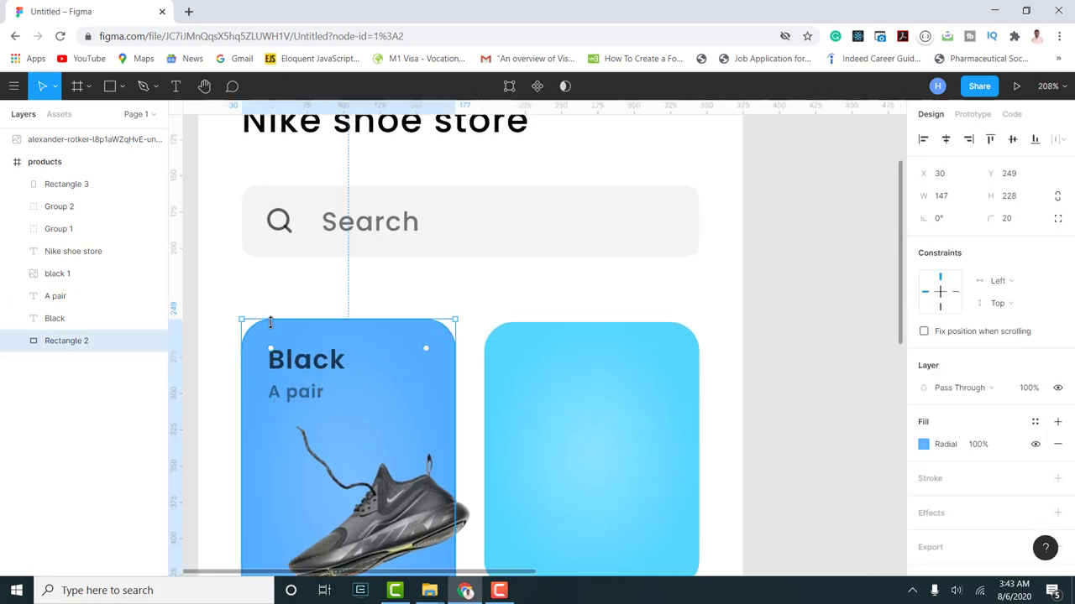
click(1013, 223)
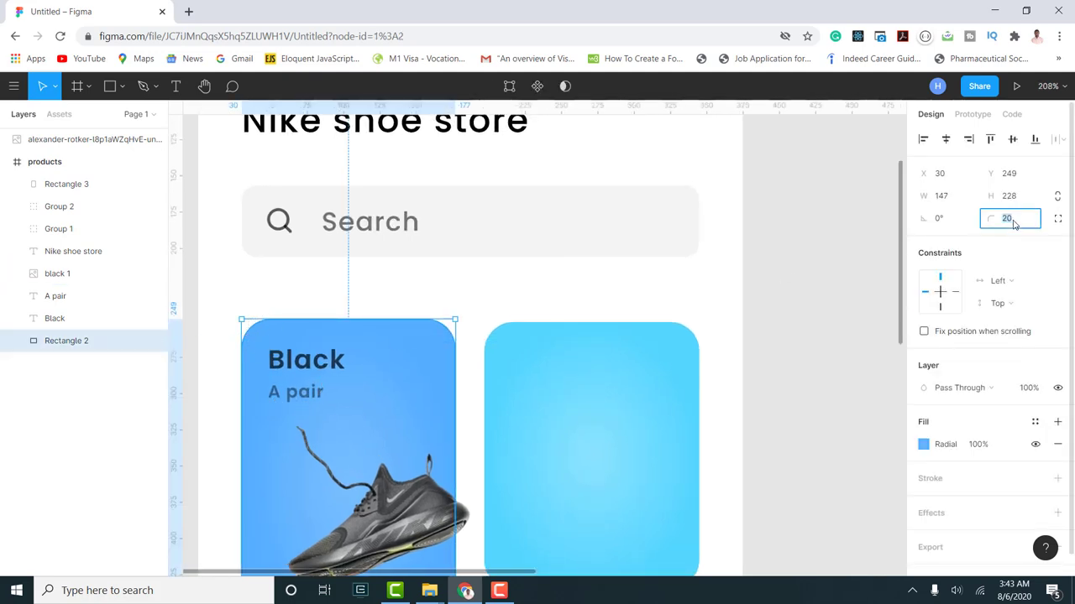
text(1)
key(Return)
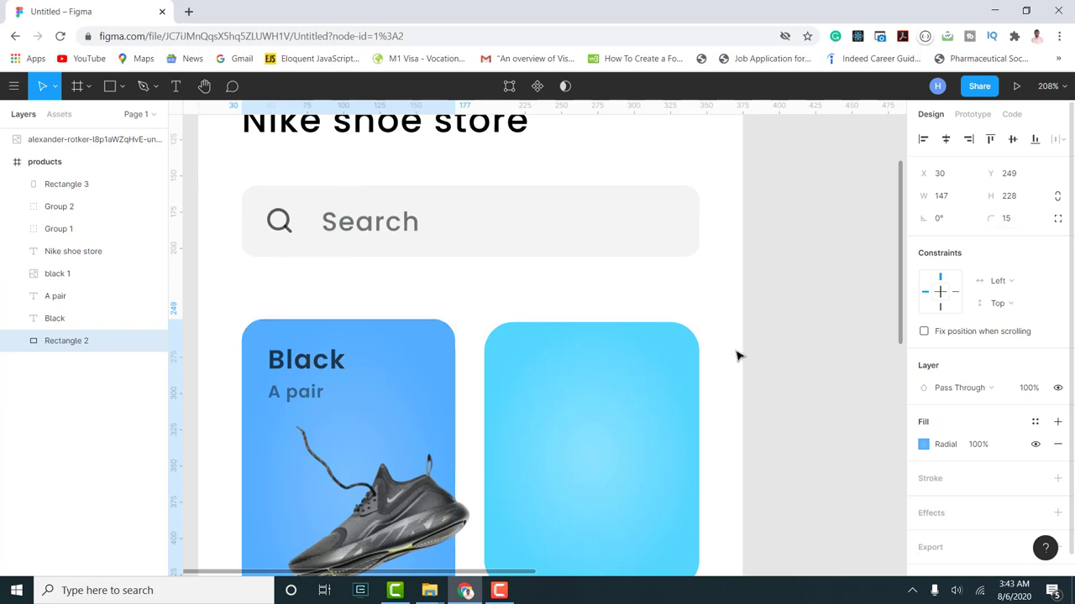
- Set the right card Rectangle 3's corner radius to 15
click(592, 376)
click(1024, 225)
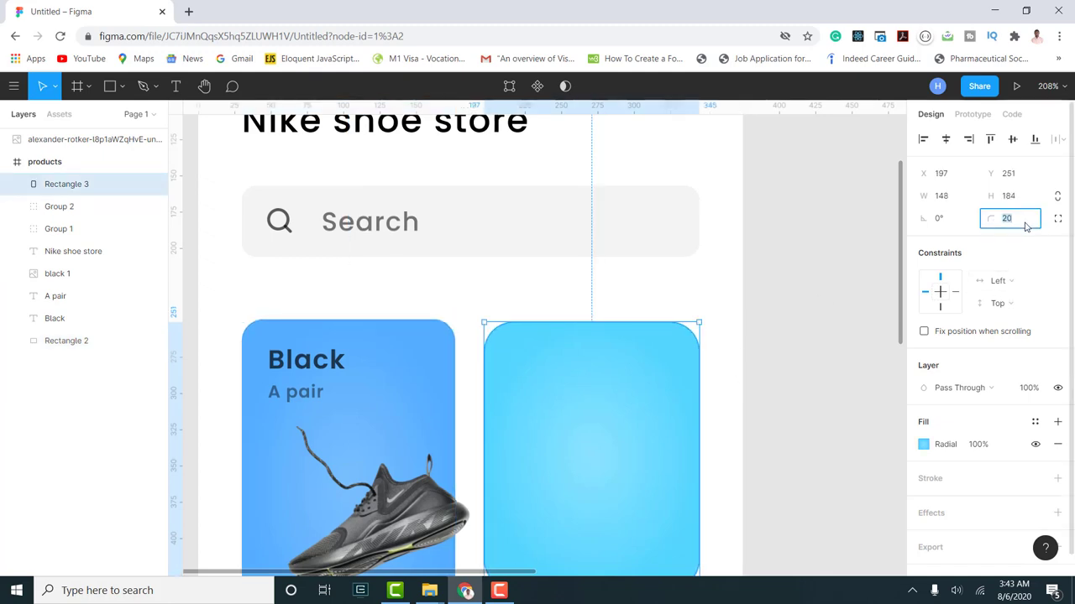
text(15)
key(Return)
scroll(694, 345, down, 3)
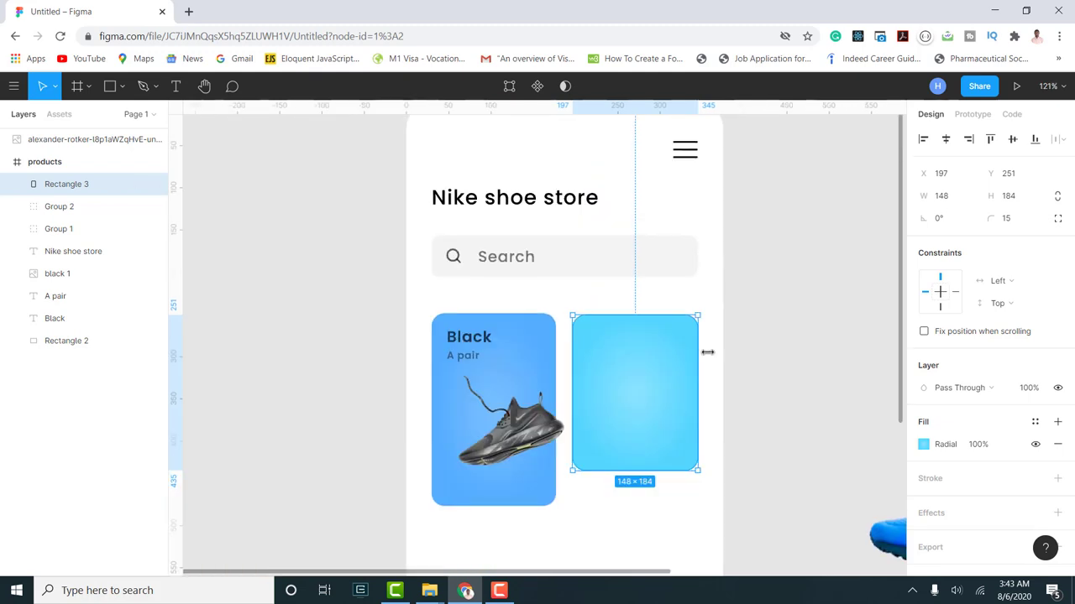
click(781, 405)
scroll(747, 314, down, 2)
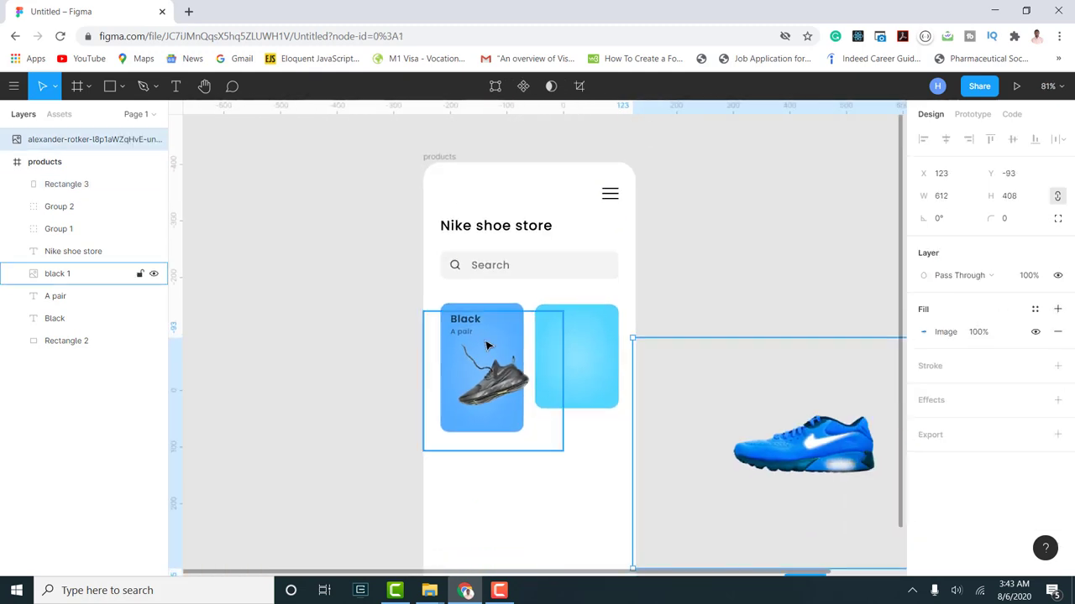
scroll(491, 352, up, 1)
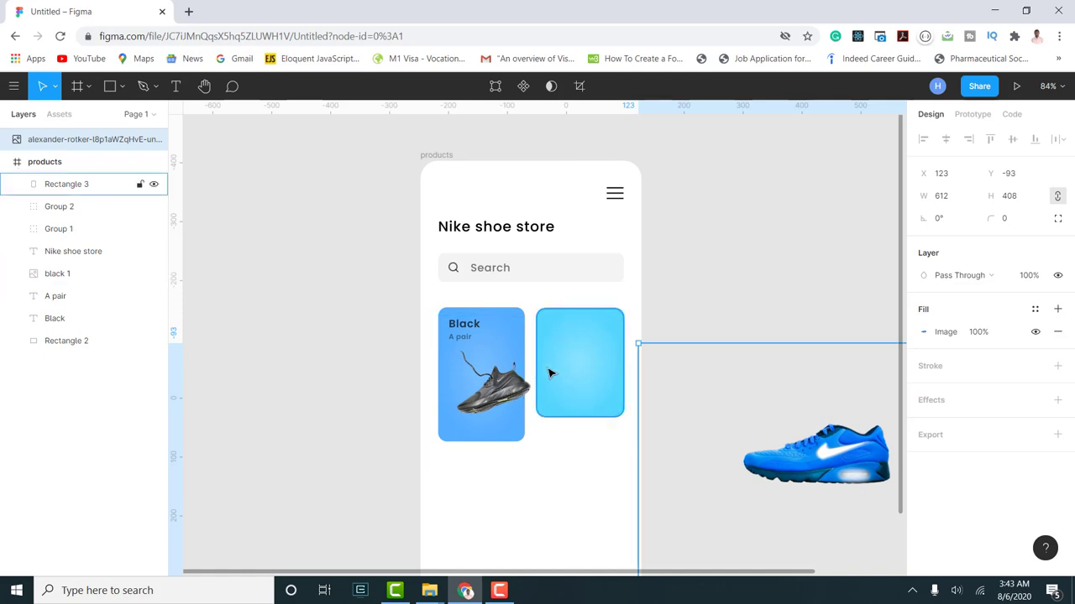
scroll(503, 335, up, 1)
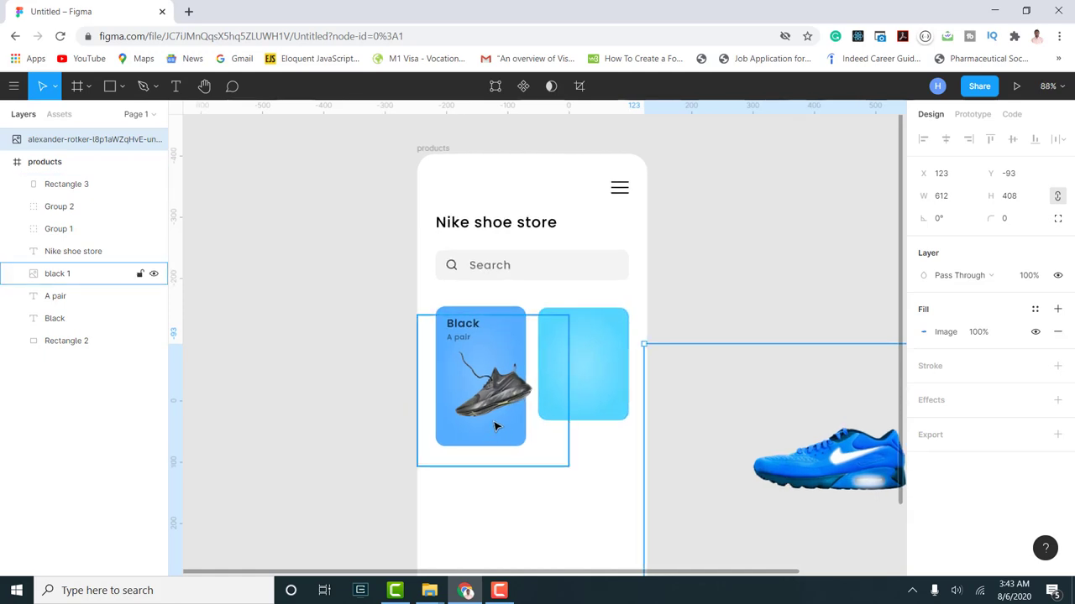
scroll(492, 421, up, 4)
- Duplicate the Black title down to the bottom of the left shoe card
double_click(453, 288)
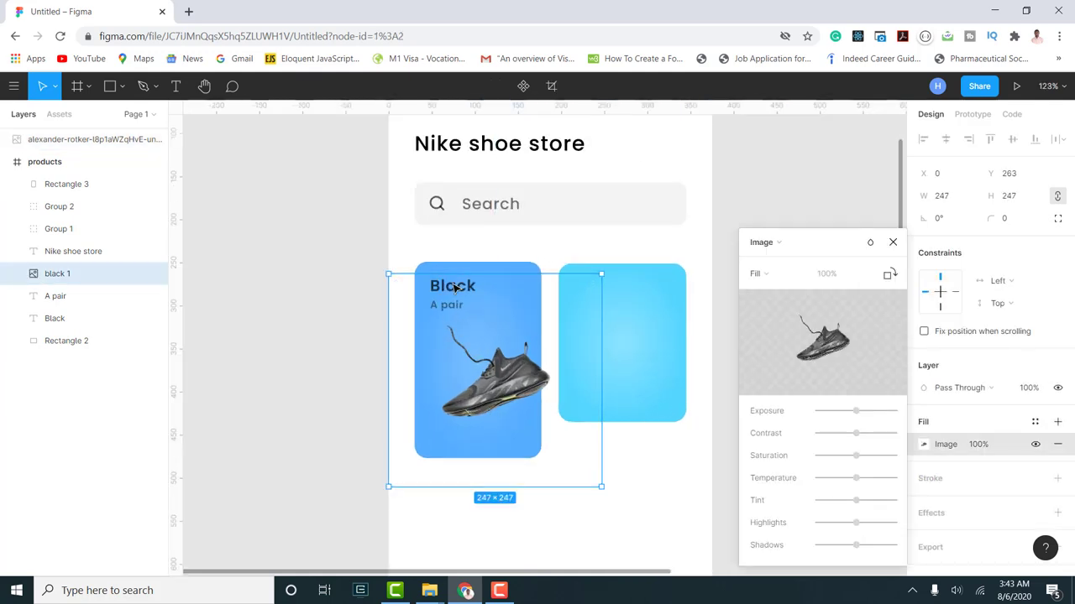
click(61, 320)
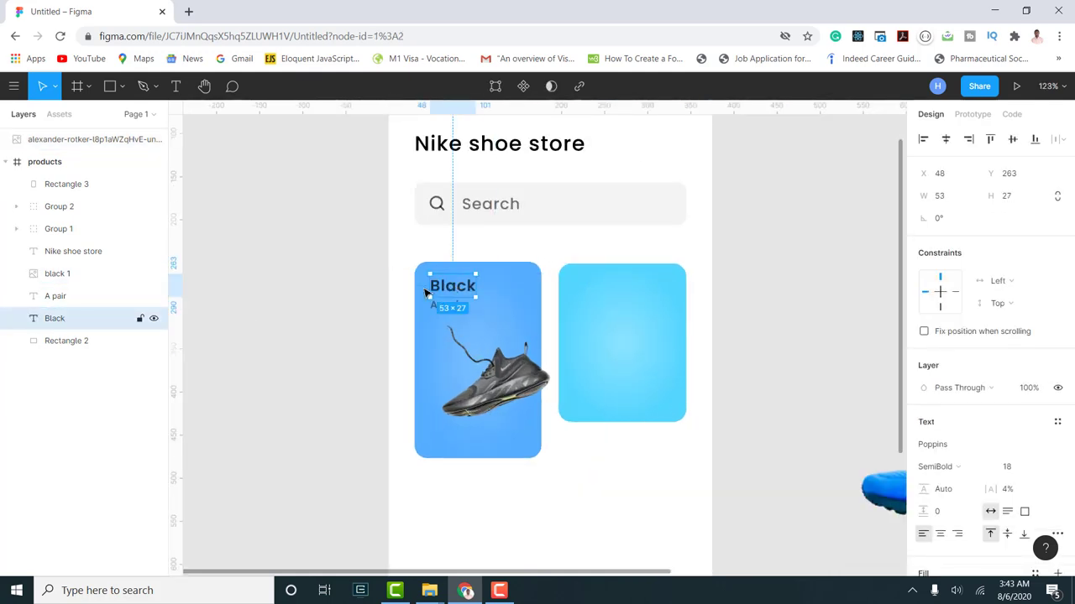
drag(452, 289, 507, 445)
click(507, 445)
double_click(507, 445)
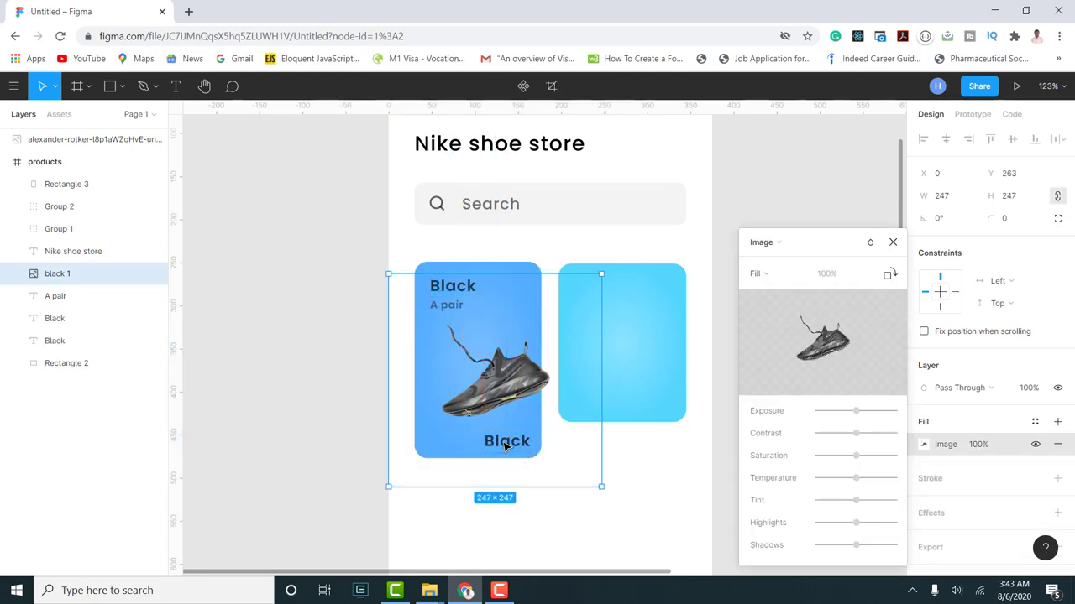
click(62, 341)
click(60, 275)
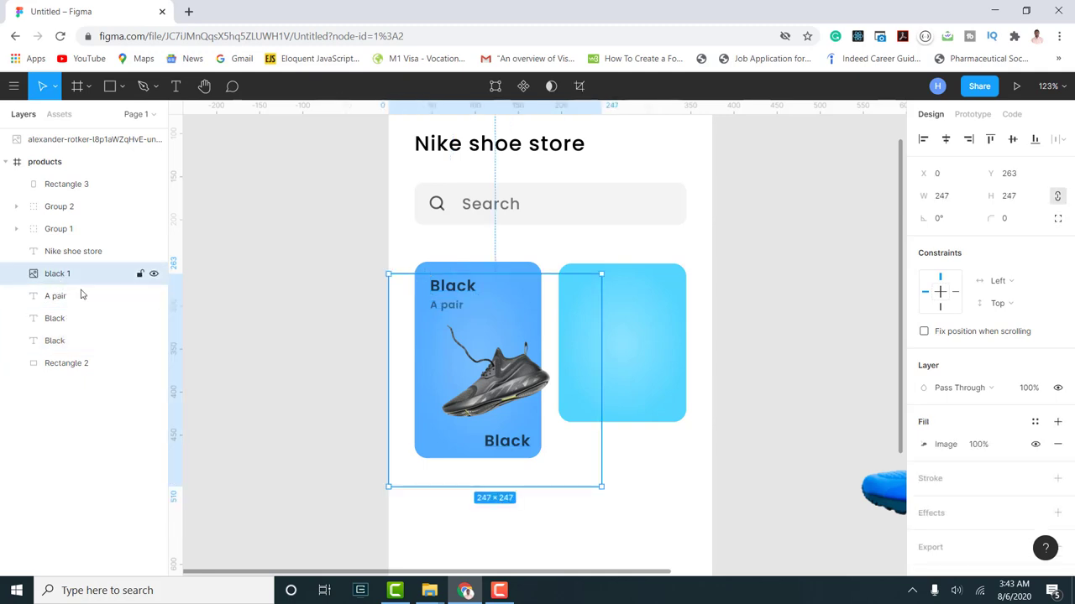
click(130, 319)
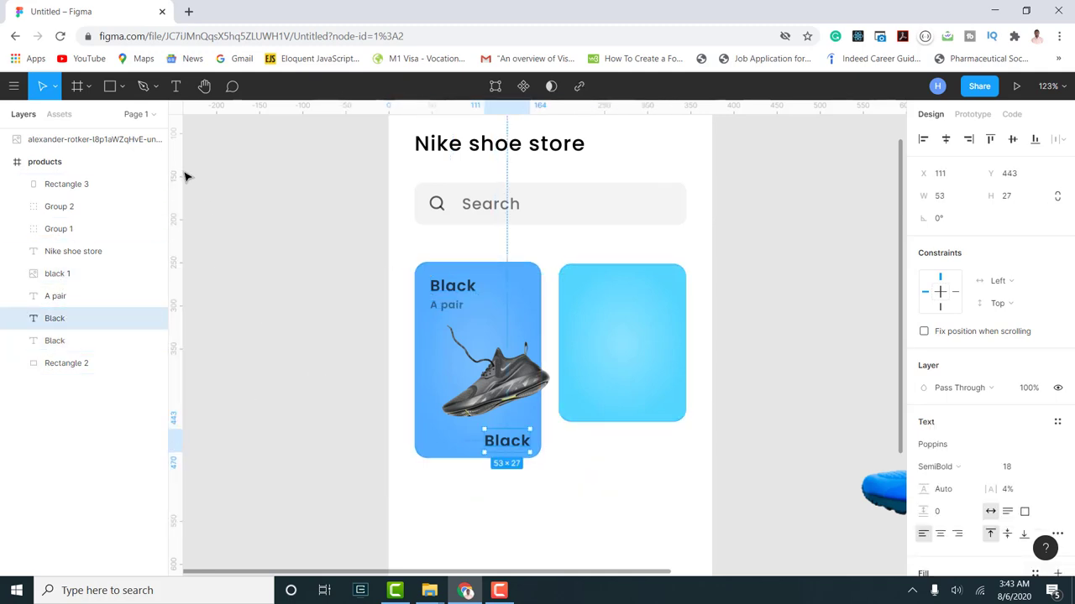
- Retype the bottom copy as '$220.00' and select all of its text
click(178, 87)
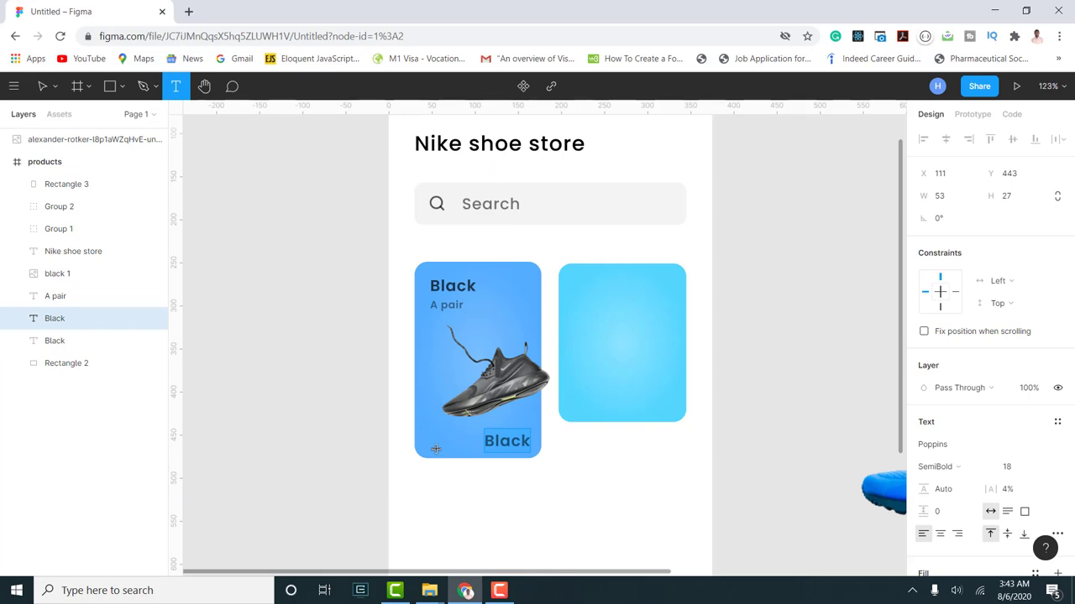
text($220.)
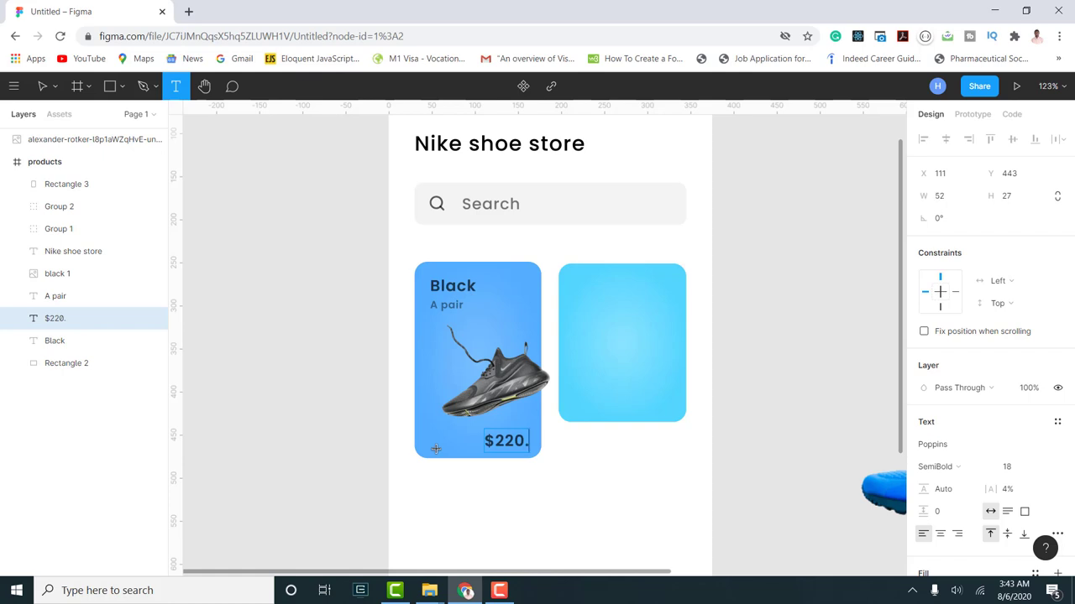
text(00)
key(ctrl+a)
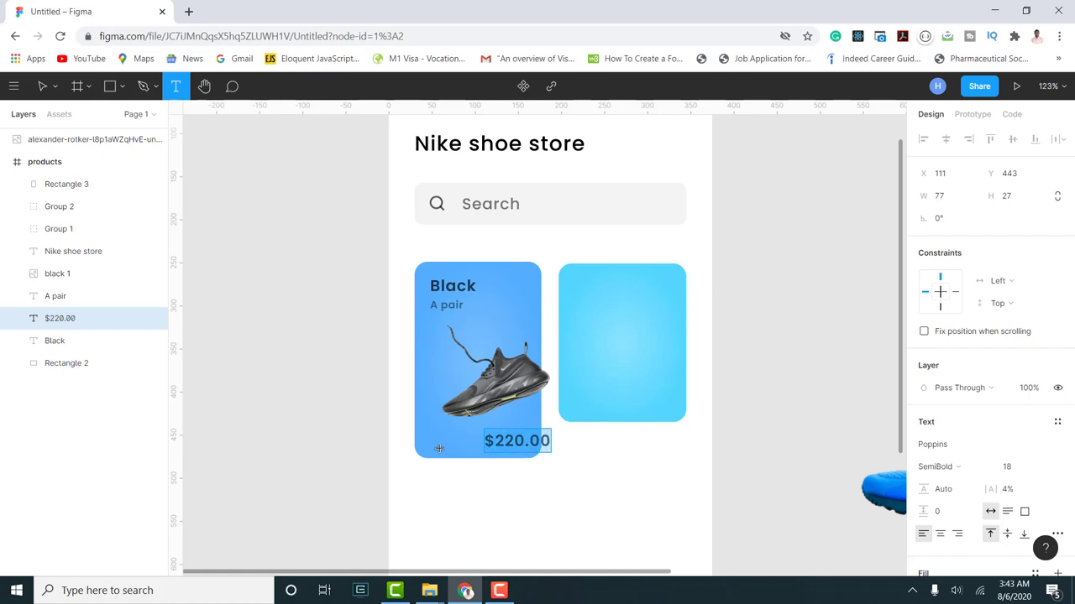
- Shrink the price to size 12, with the .00 cents at size 11
click(1050, 467)
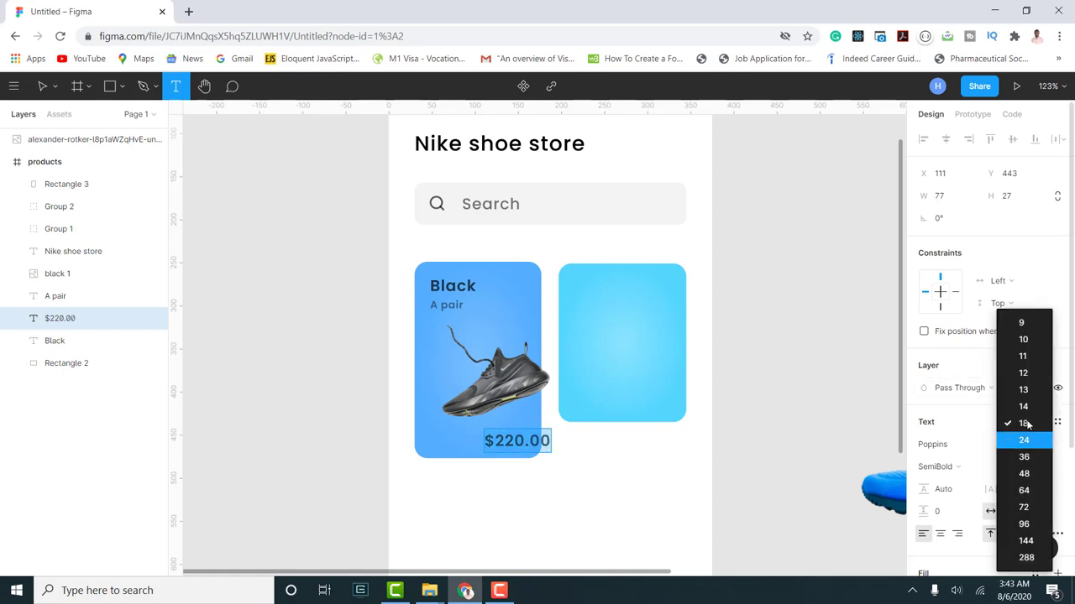
click(1023, 407)
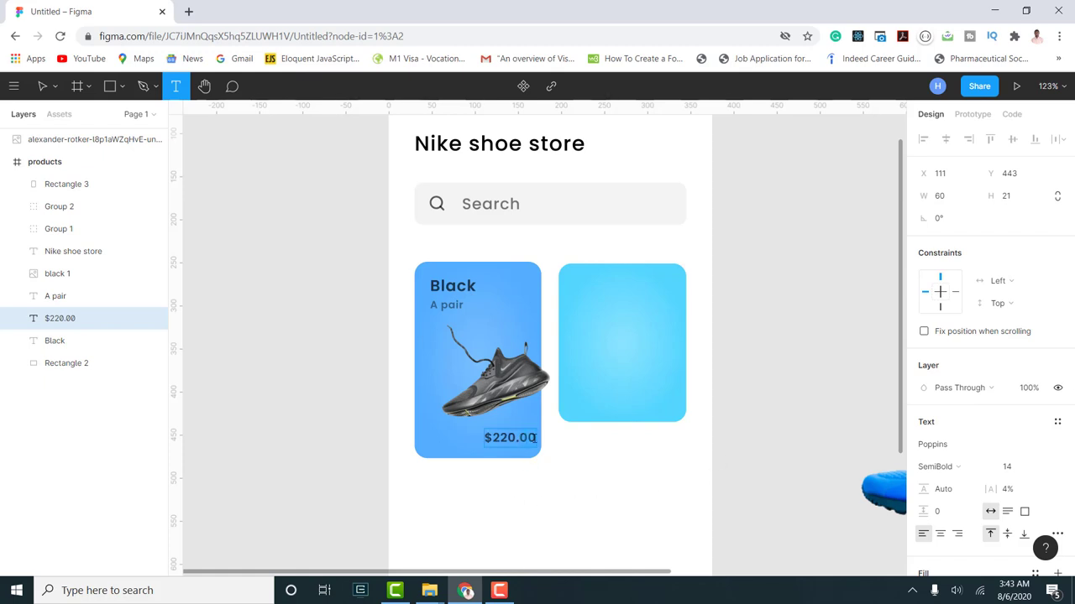
click(1047, 469)
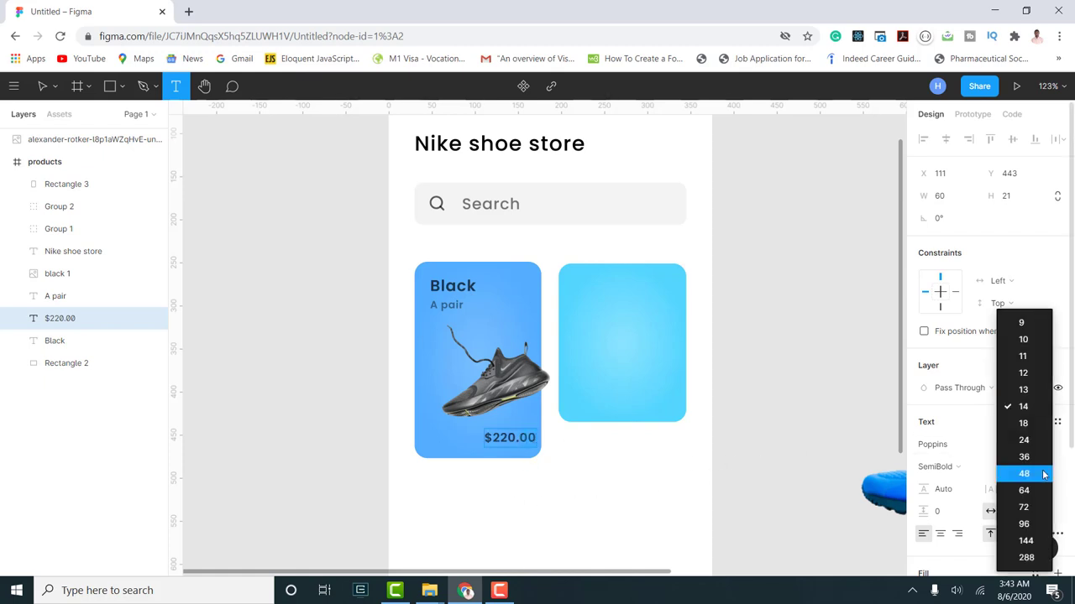
click(1024, 374)
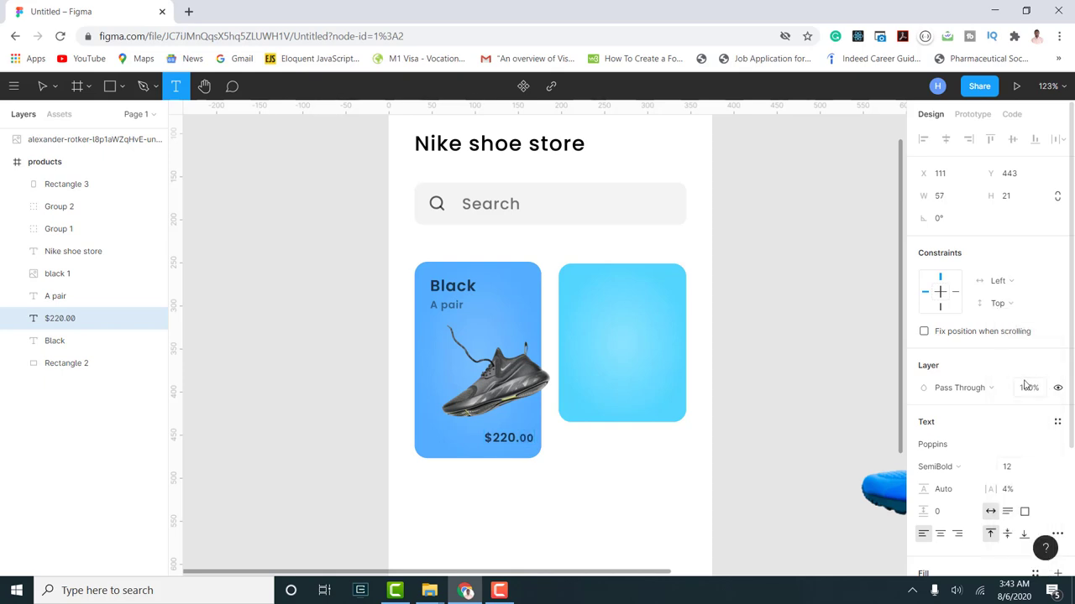
click(1041, 470)
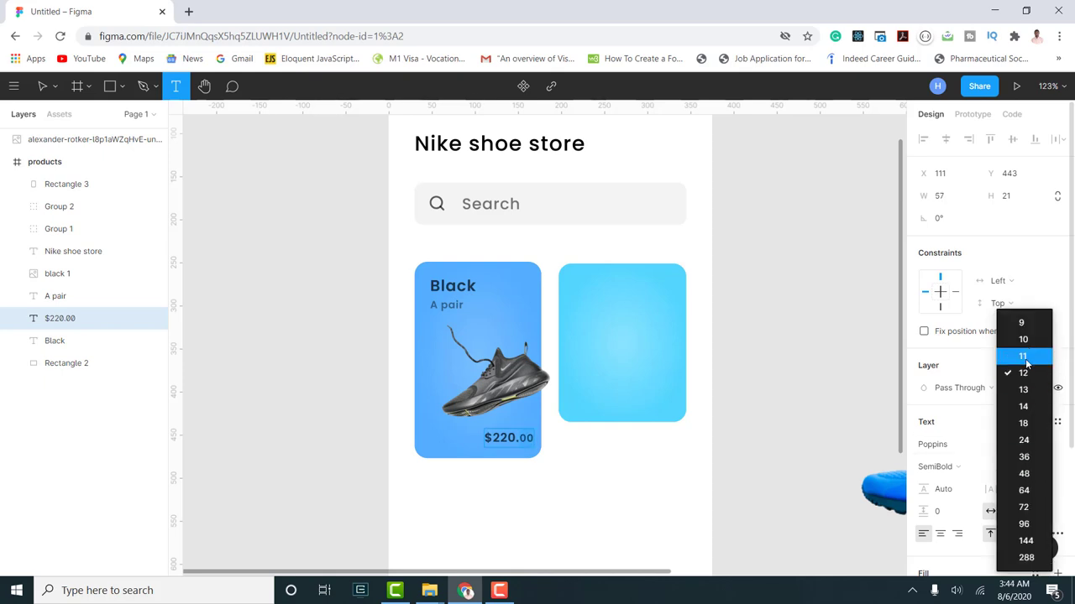
click(1024, 356)
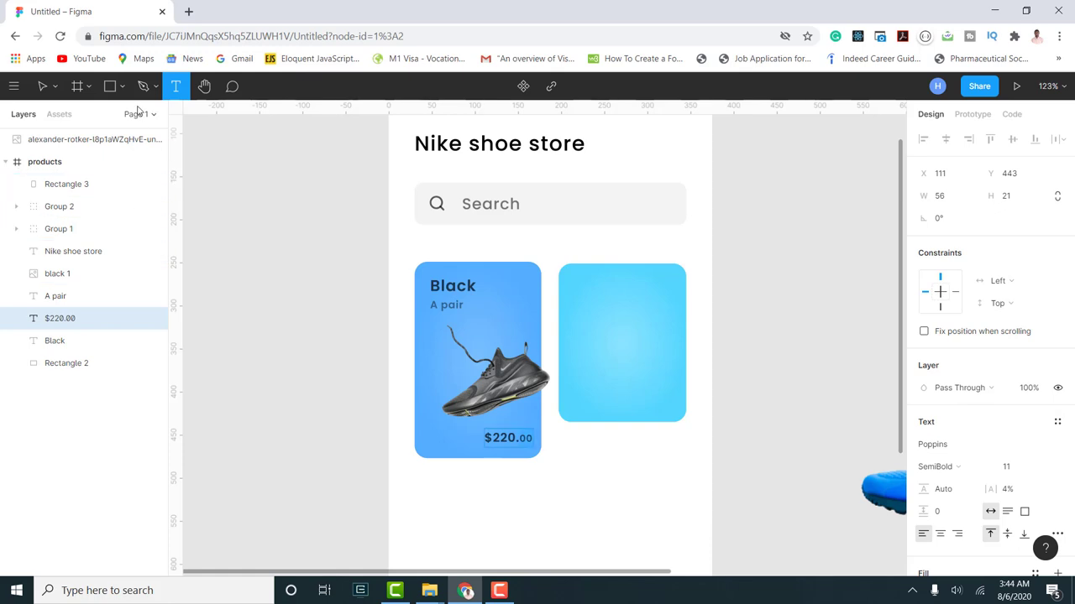
- Shift the $220.00 price slightly left within the card, to X 103
click(42, 85)
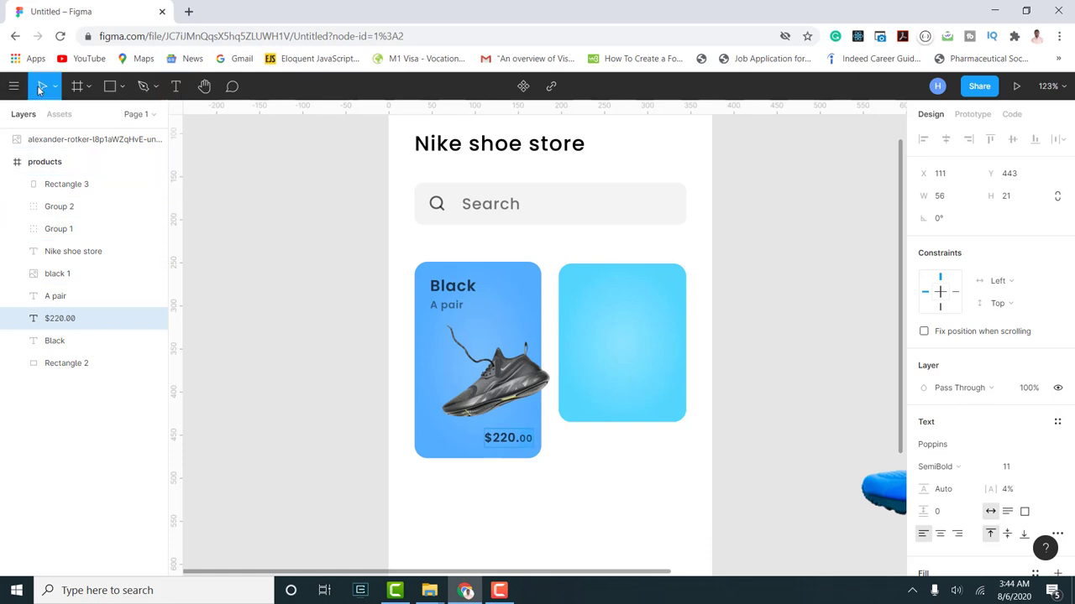
click(164, 184)
click(475, 501)
double_click(511, 447)
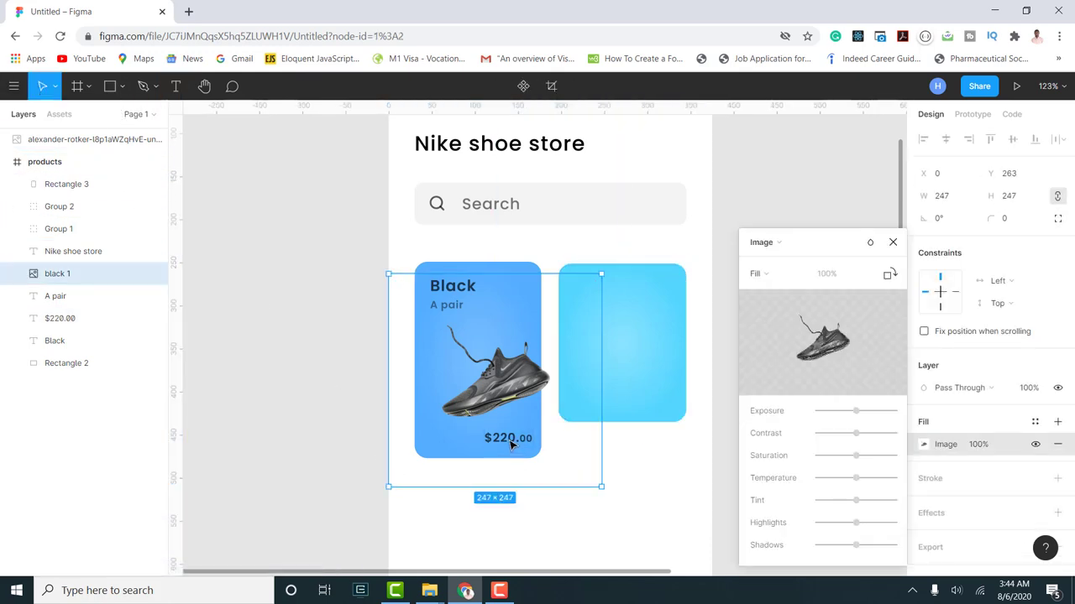
click(76, 318)
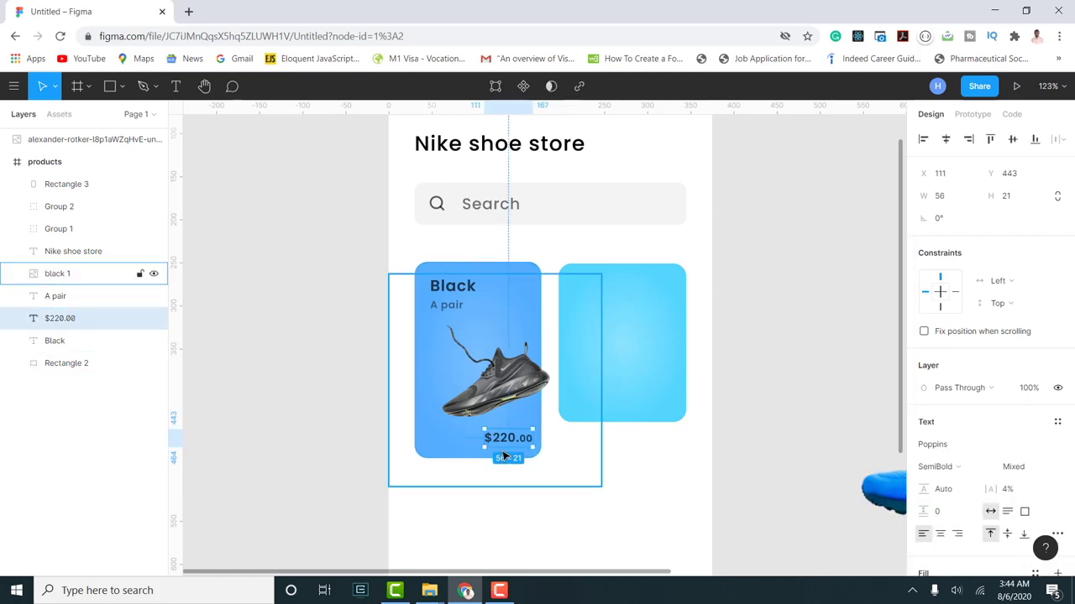
drag(508, 443, 505, 451)
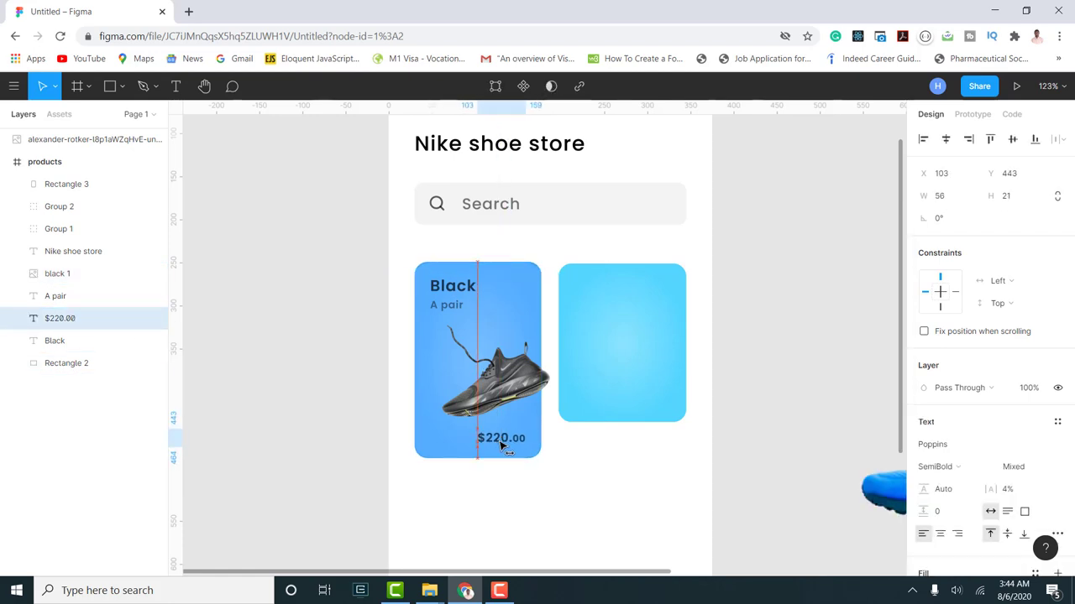
click(512, 458)
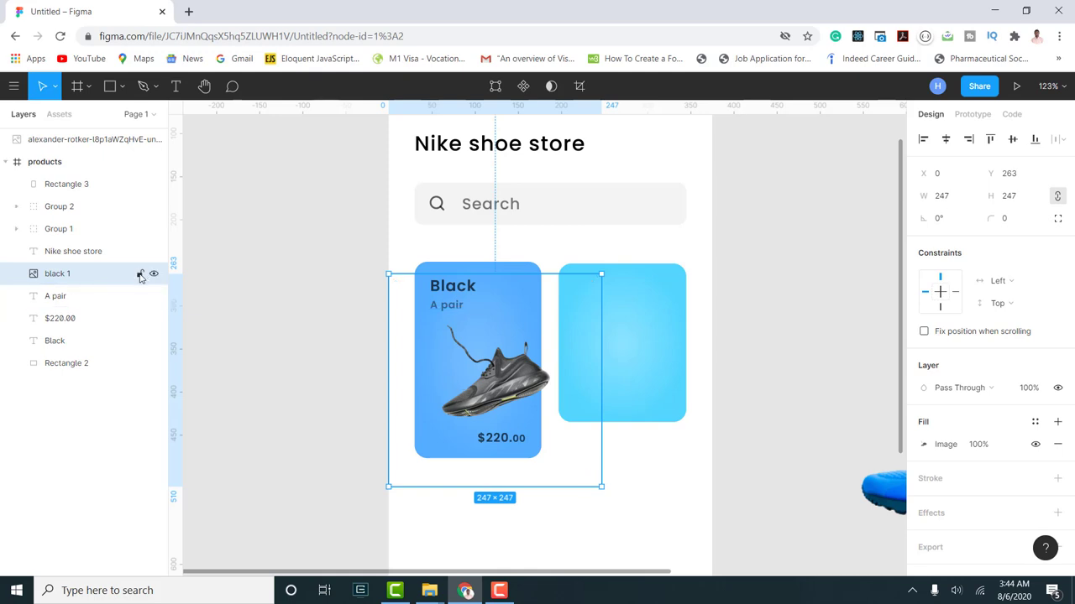
- Lock the black 1 shoe image layer in the Layers panel
click(140, 277)
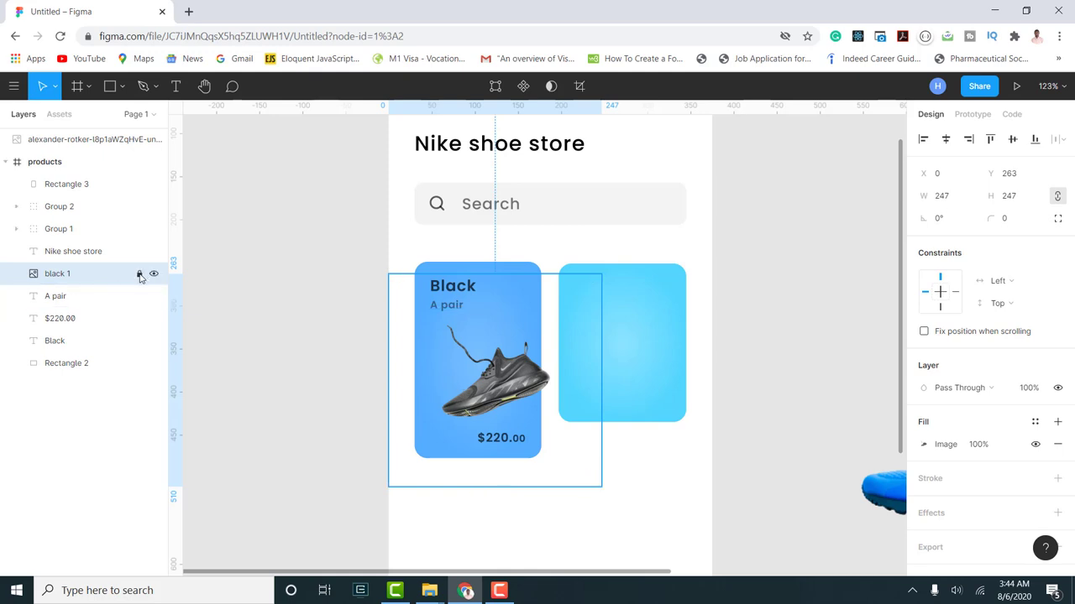
click(574, 461)
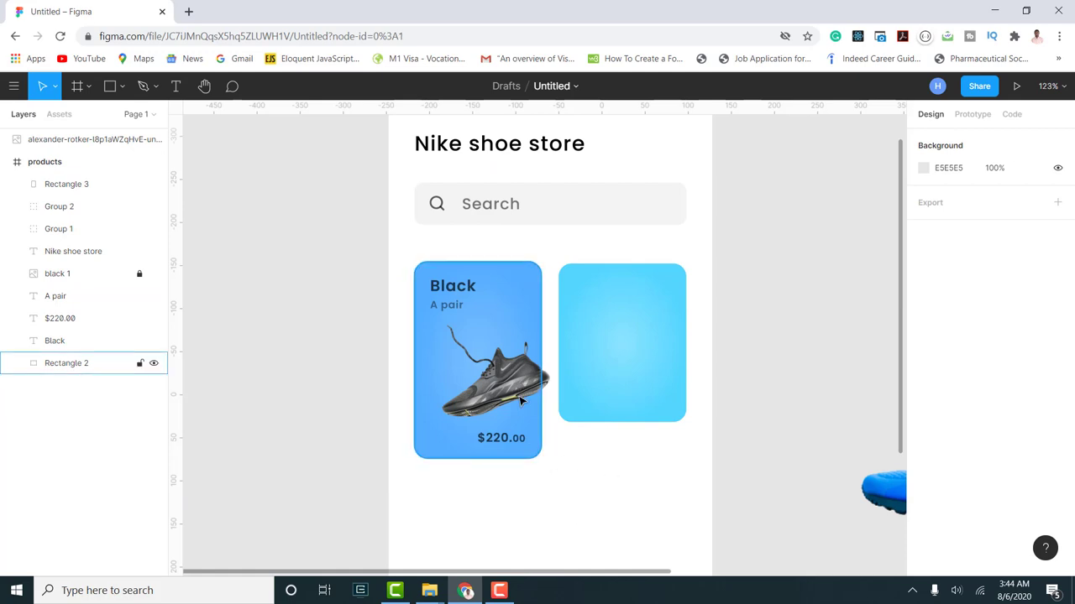
double_click(497, 380)
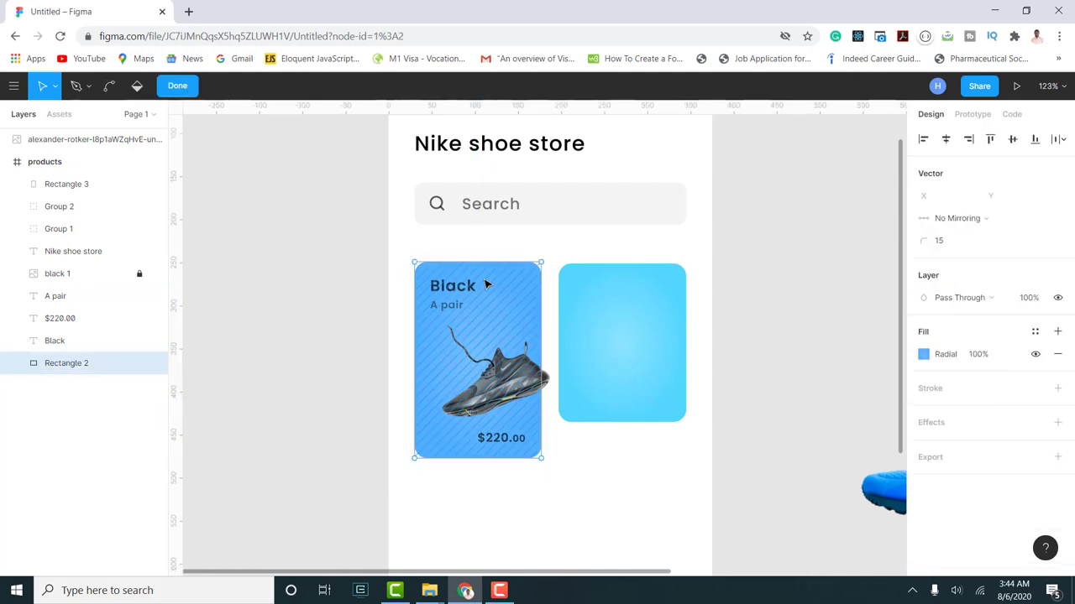
key(Escape)
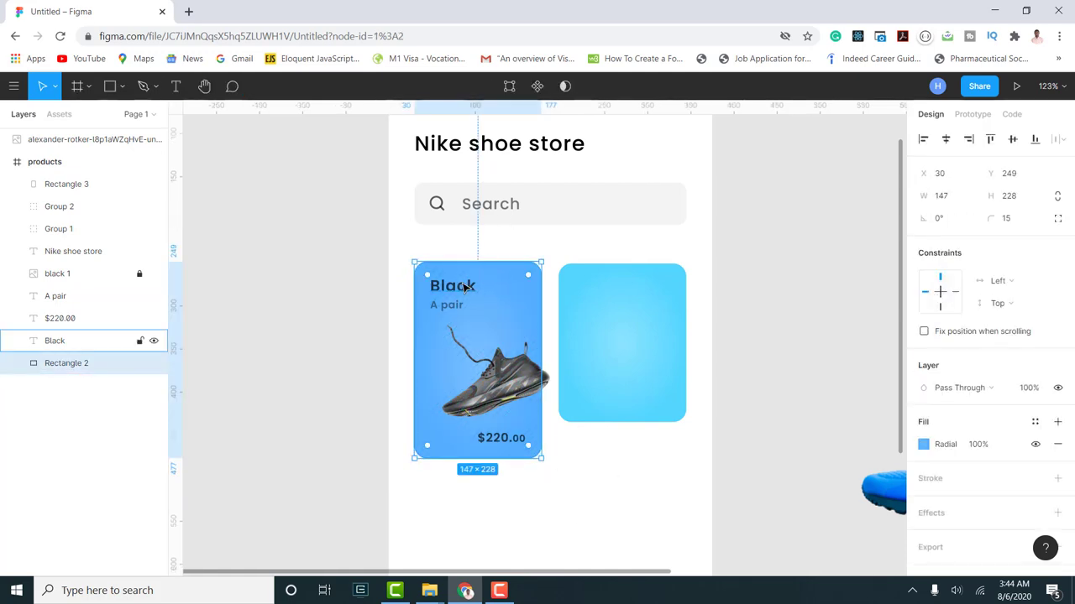
click(466, 289)
click(512, 368)
click(559, 484)
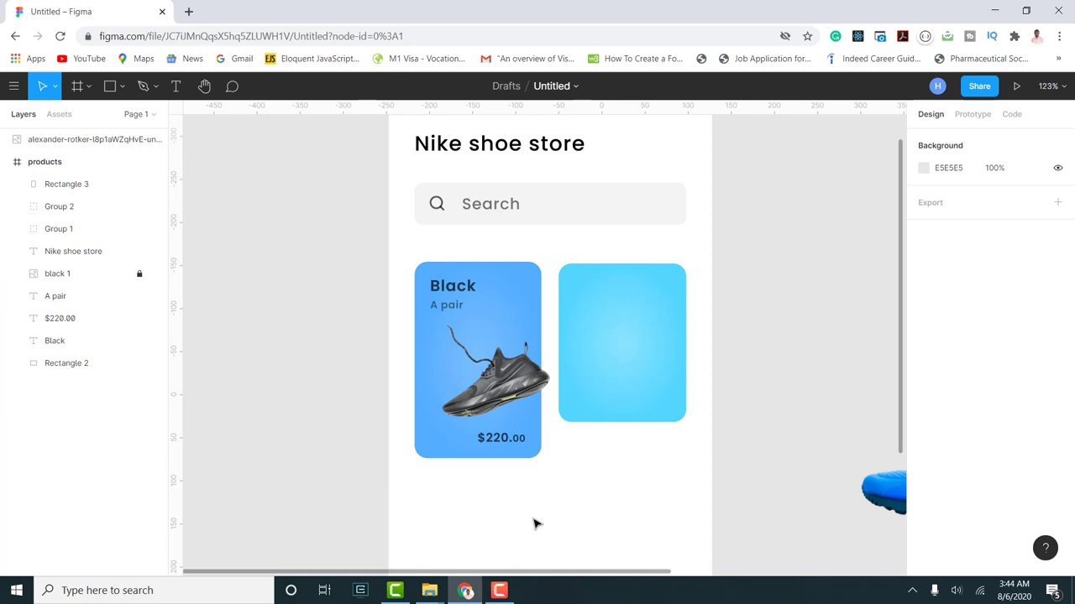
- Nudge the $220.00 price text a few pixels lower, keeping the black 1 image locked
click(501, 440)
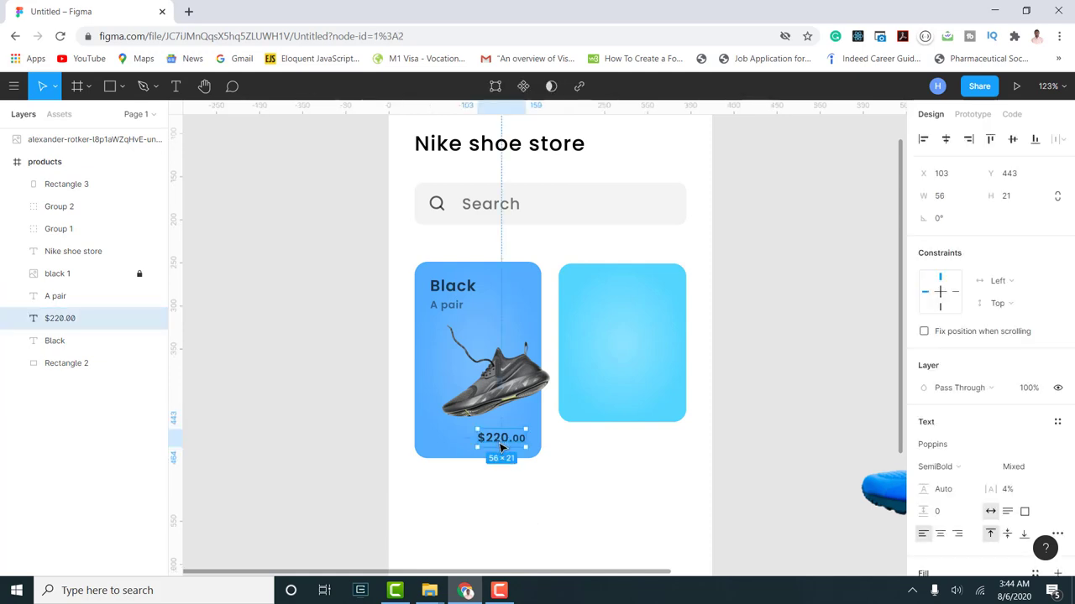
drag(501, 448, 500, 452)
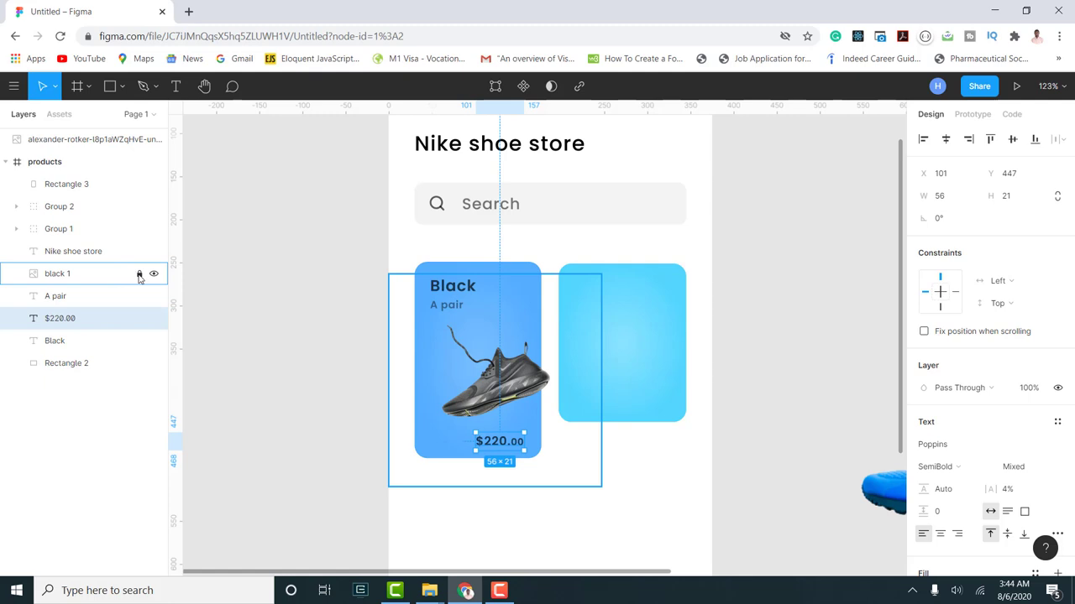
click(493, 399)
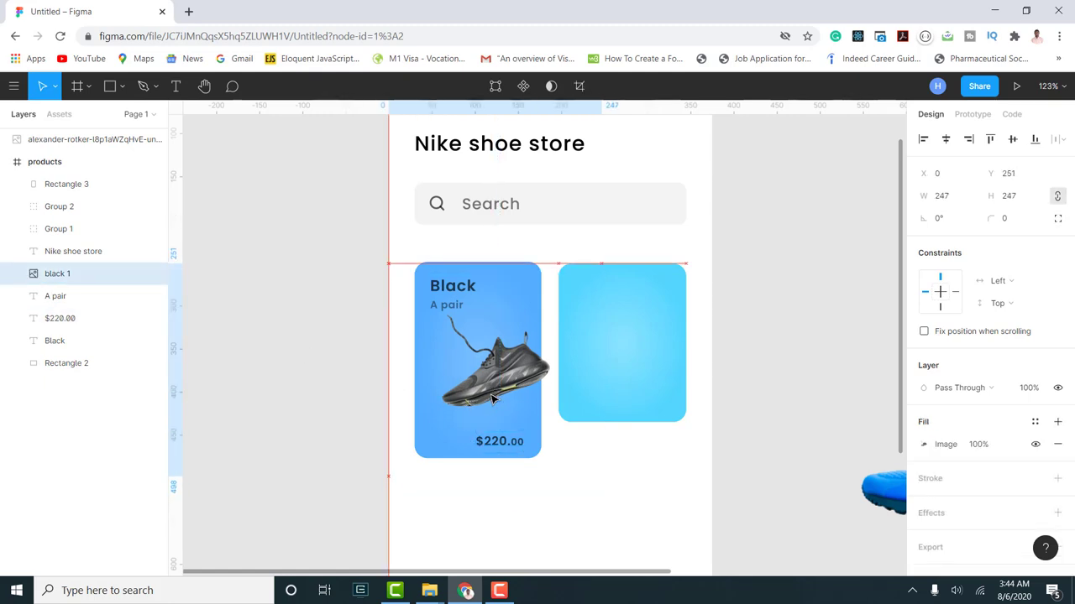
click(140, 277)
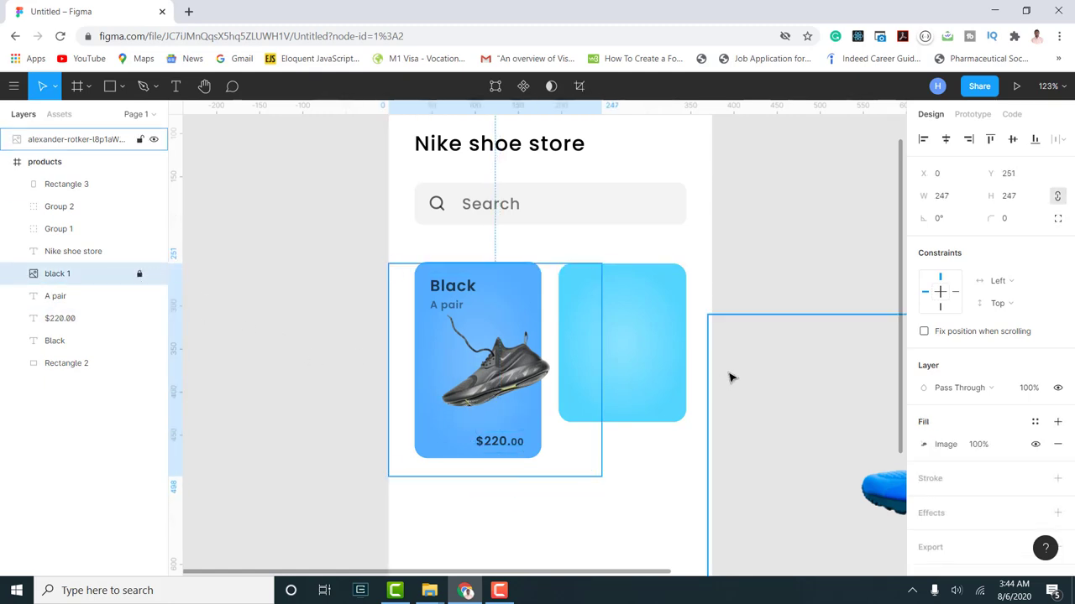
click(777, 387)
click(756, 275)
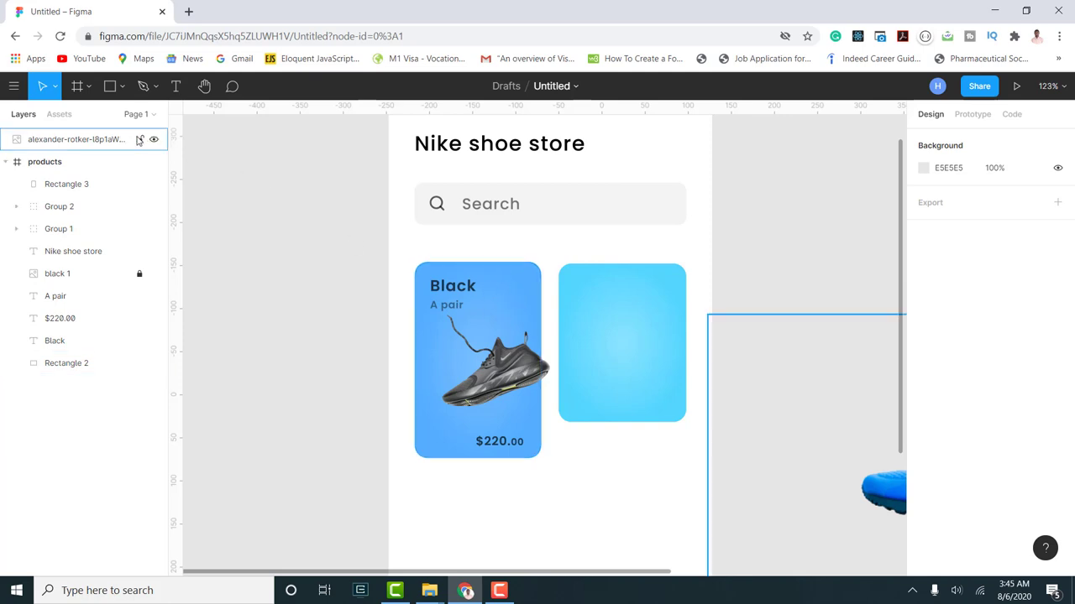
click(111, 89)
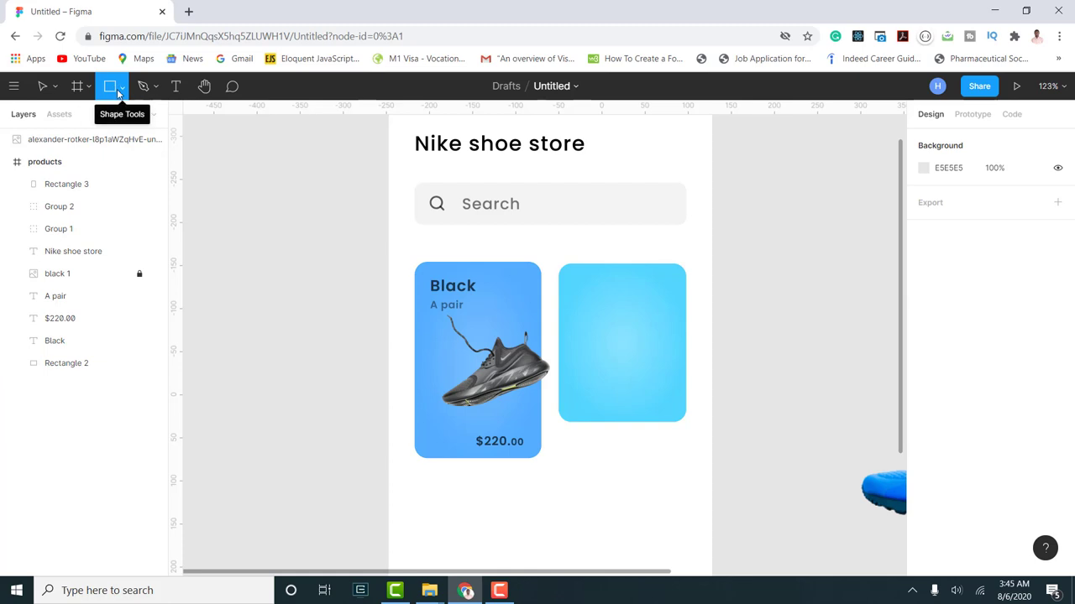
- Draw a small circle at the Black card's top-right corner with height 30
click(120, 87)
click(113, 165)
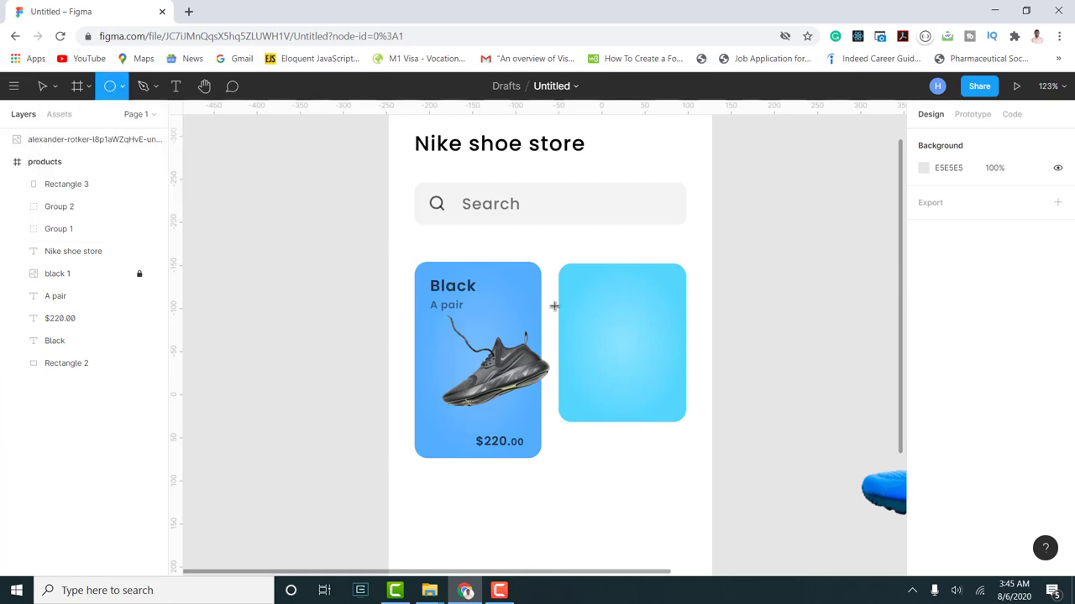
drag(508, 278, 534, 309)
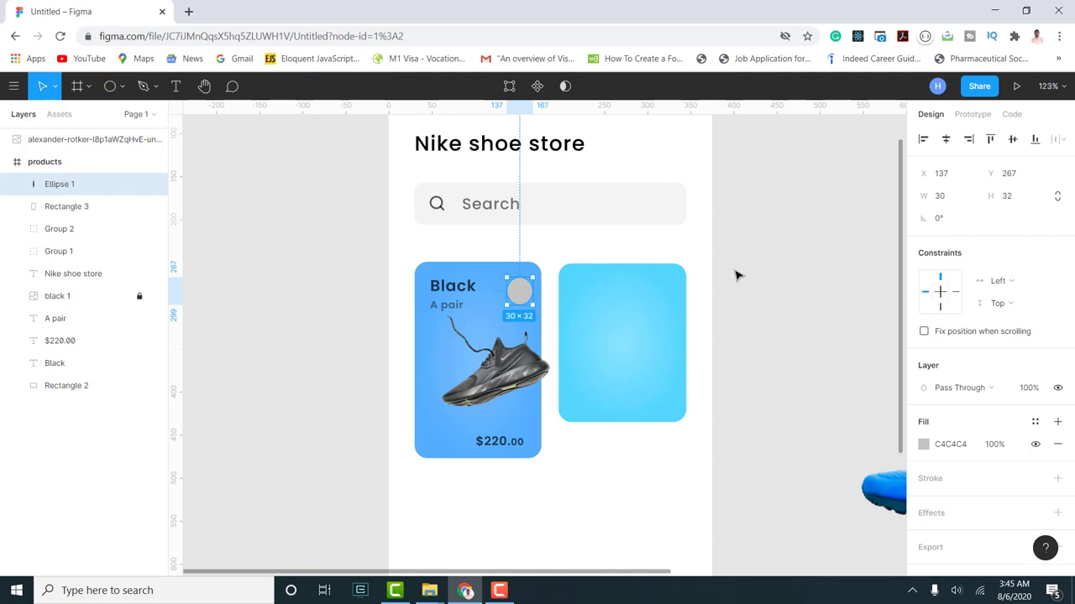
click(1022, 205)
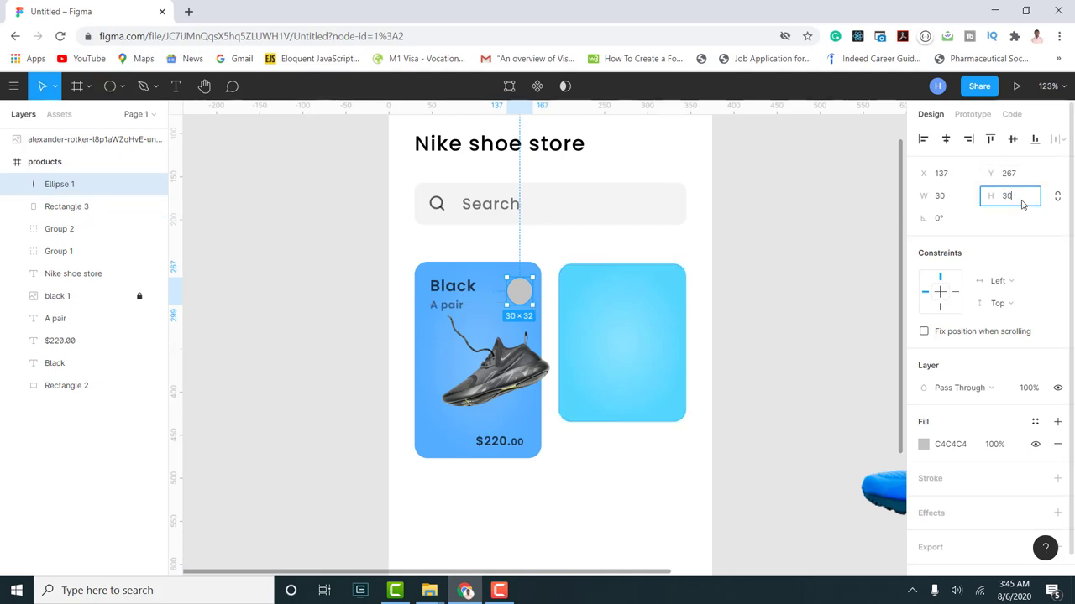
text(30)
key(Return)
- Give the circle a white fill at 77% opacity
click(923, 444)
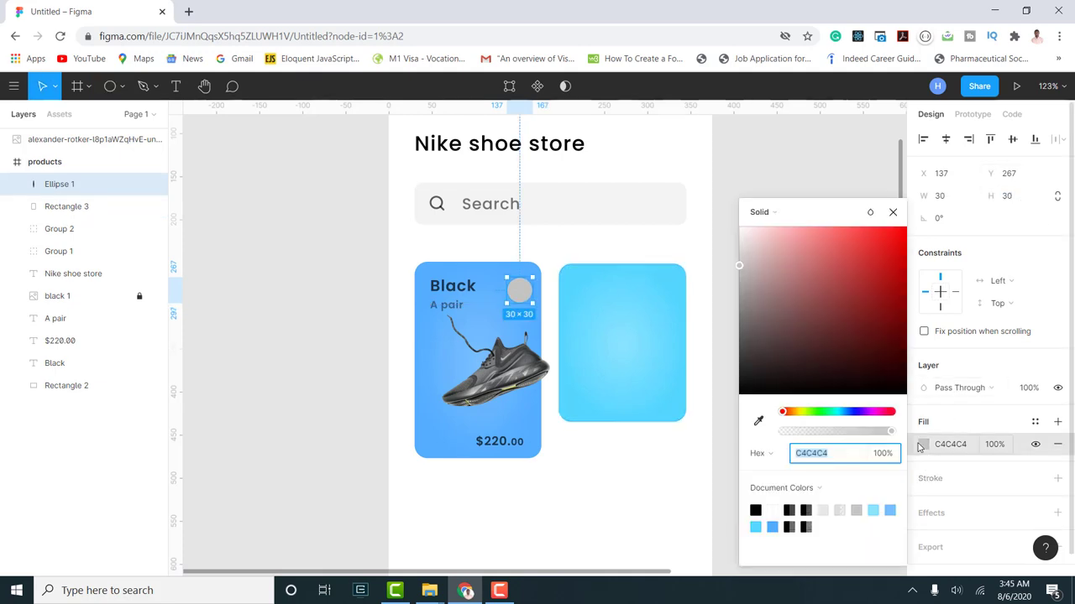
drag(739, 267, 670, 169)
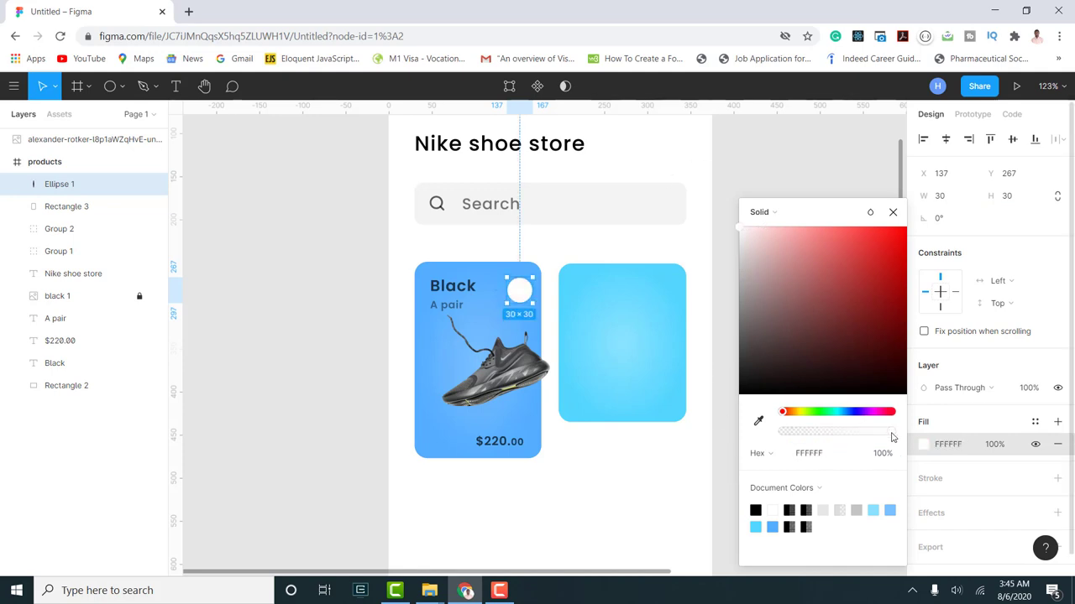
drag(892, 438, 863, 437)
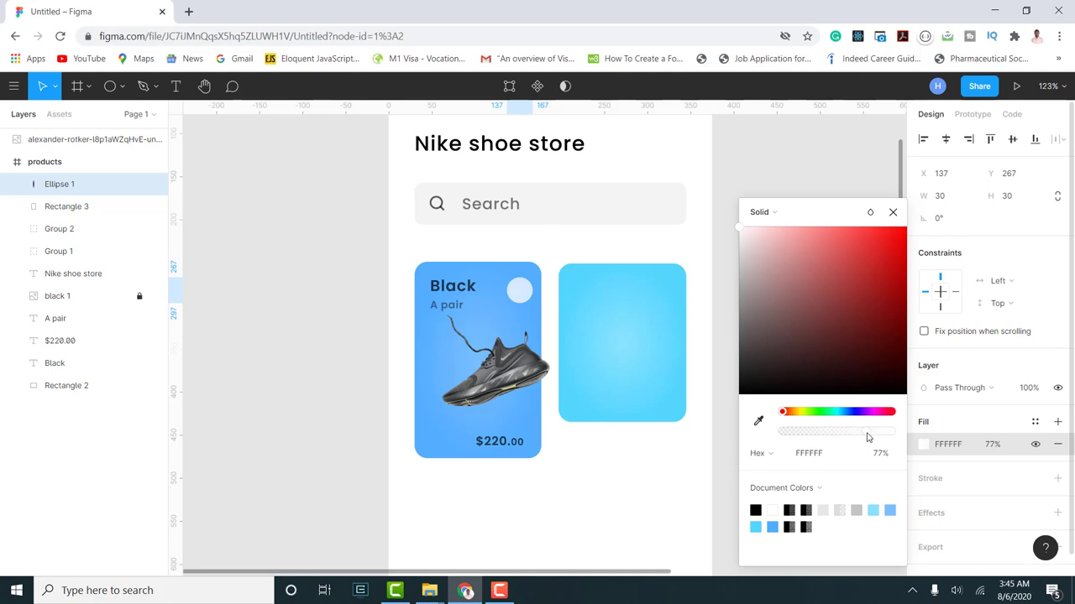
click(894, 212)
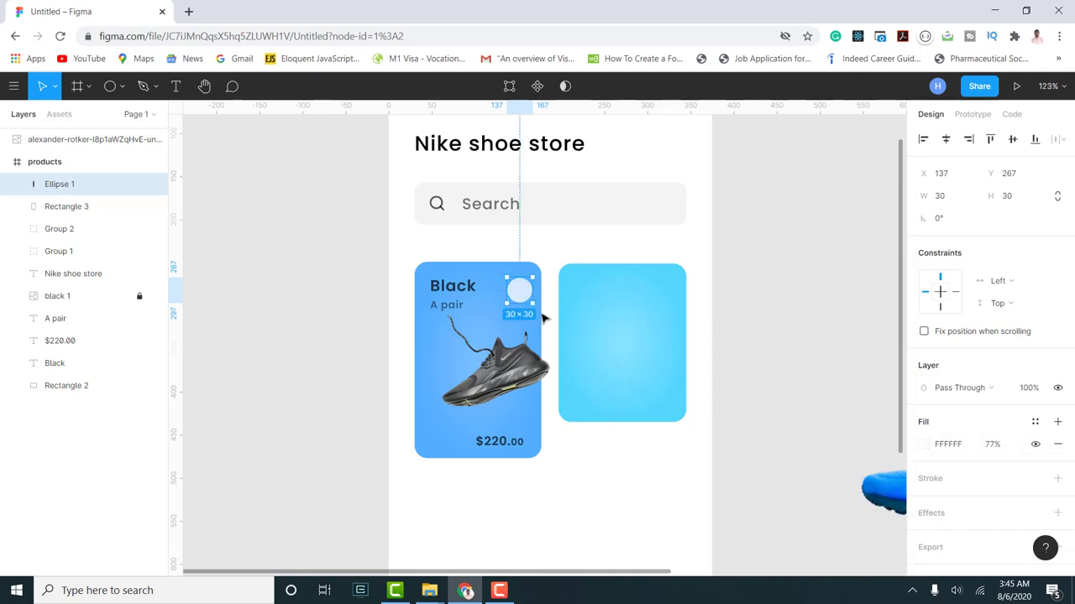
scroll(361, 341, down, 3)
scroll(515, 364, right, 2)
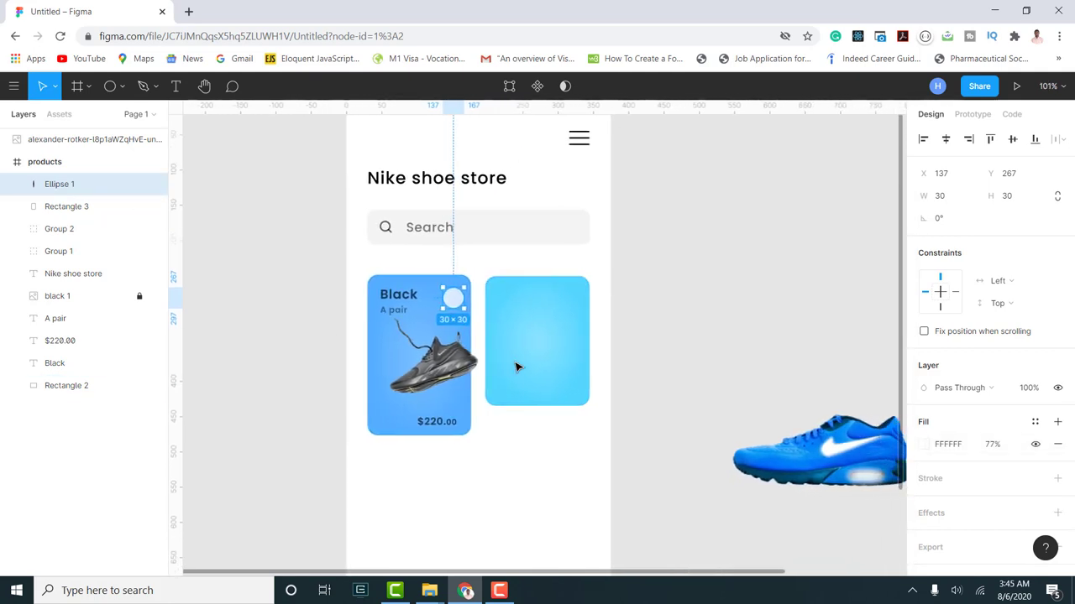
scroll(595, 321, down, 2)
scroll(595, 322, up, 1)
right_click(662, 309)
mouse_move(701, 352)
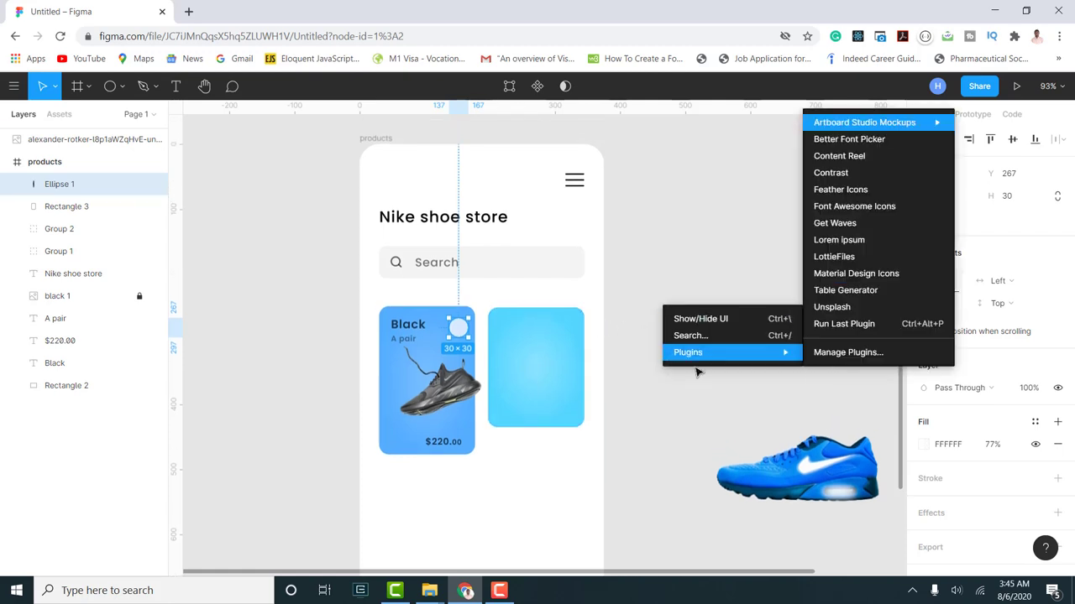
- Insert a Feather Icons check-circle icon and place it over the white circle
click(853, 191)
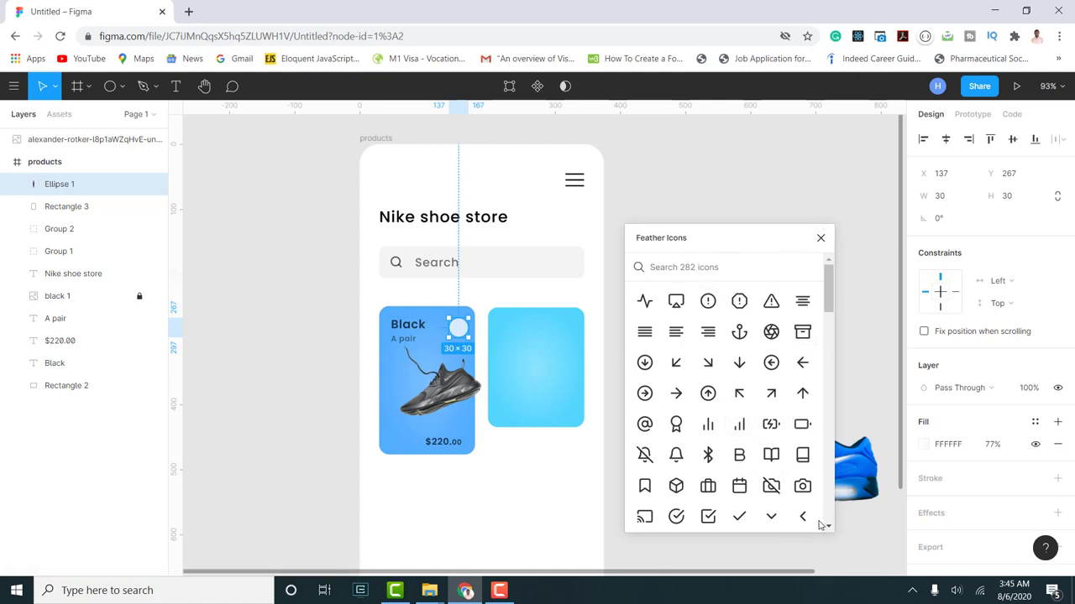
click(676, 517)
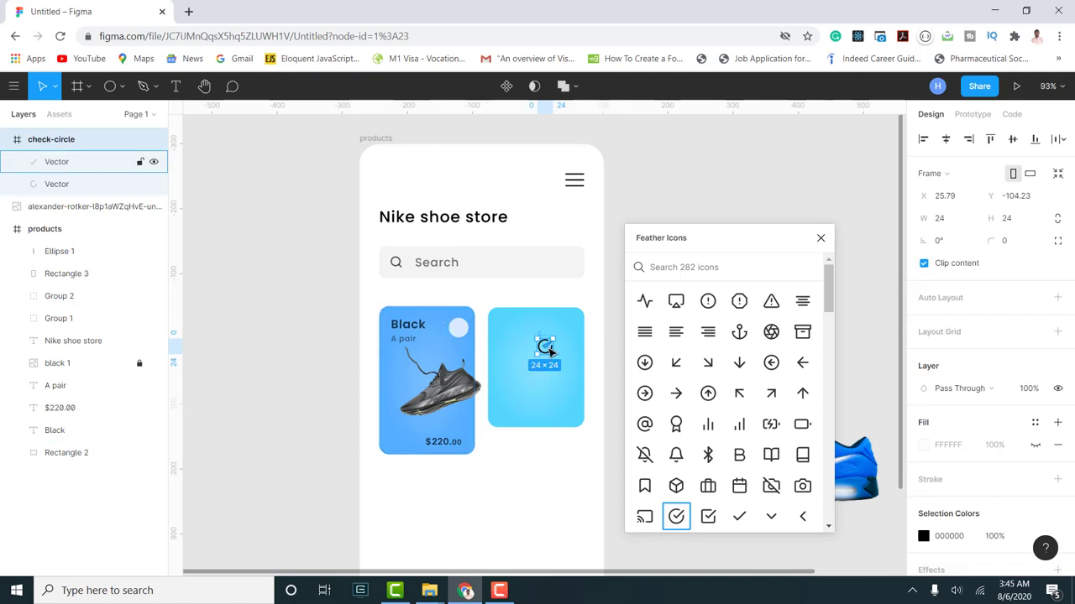
drag(80, 146, 67, 246)
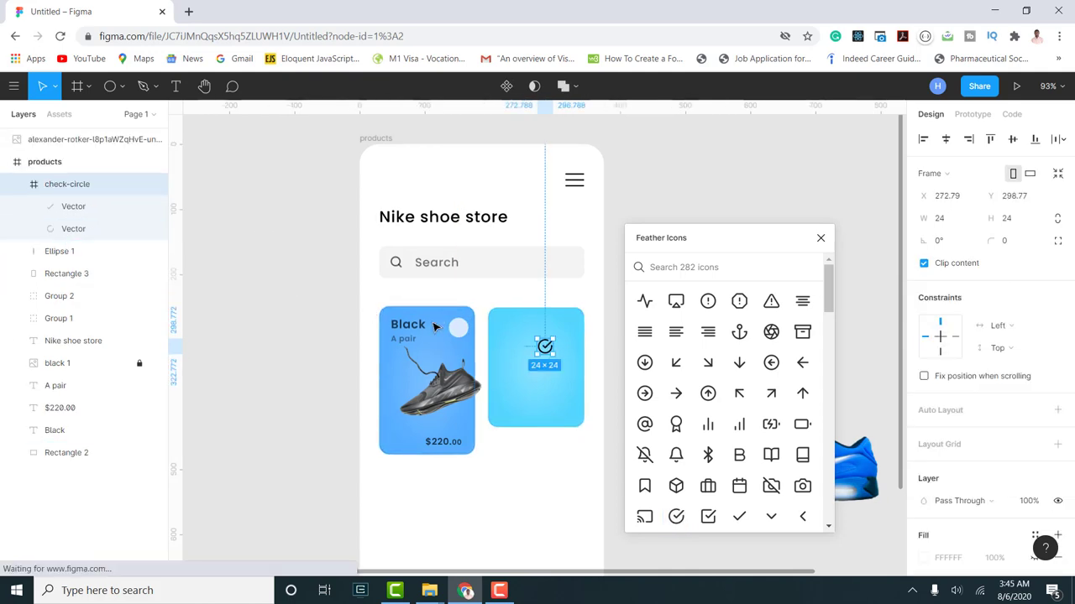
drag(547, 350, 462, 332)
scroll(462, 332, up, 5)
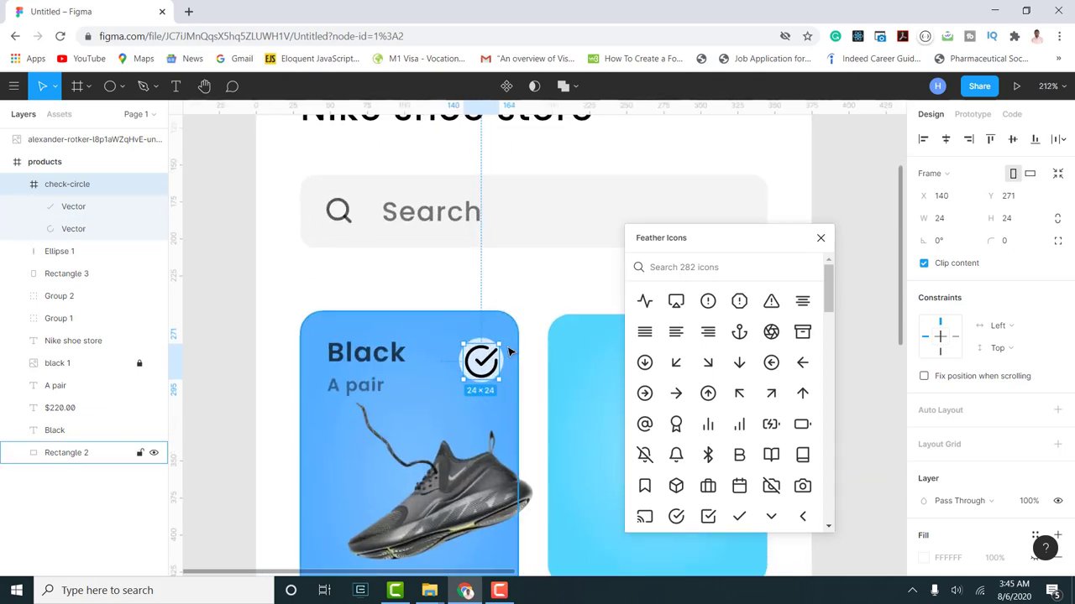
- Resize the check-circle icon to 18×18 and centre it in the white circle
drag(502, 396, 475, 371)
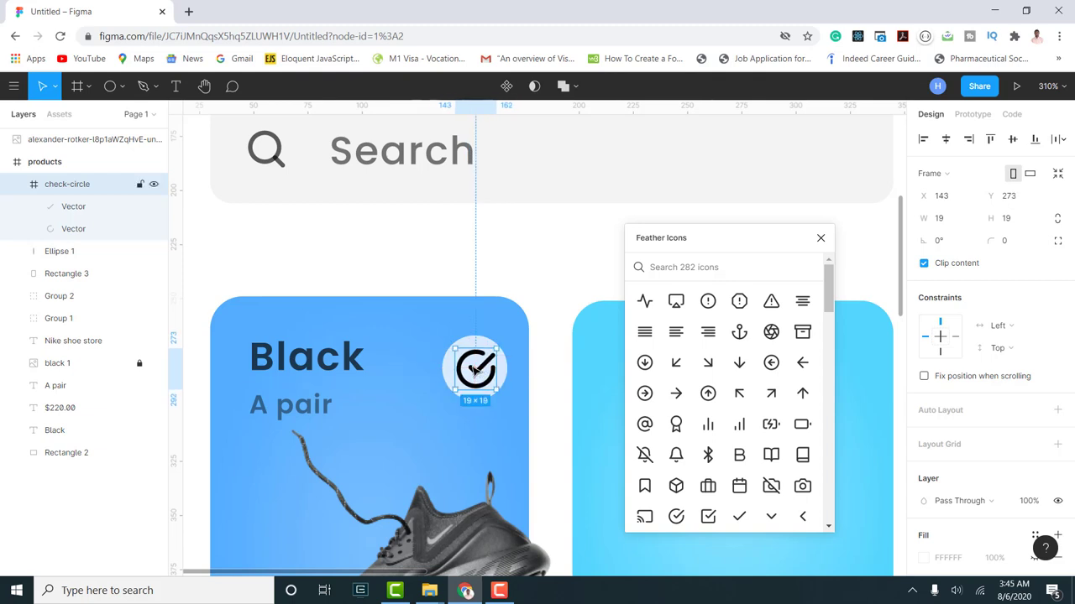
click(1022, 222)
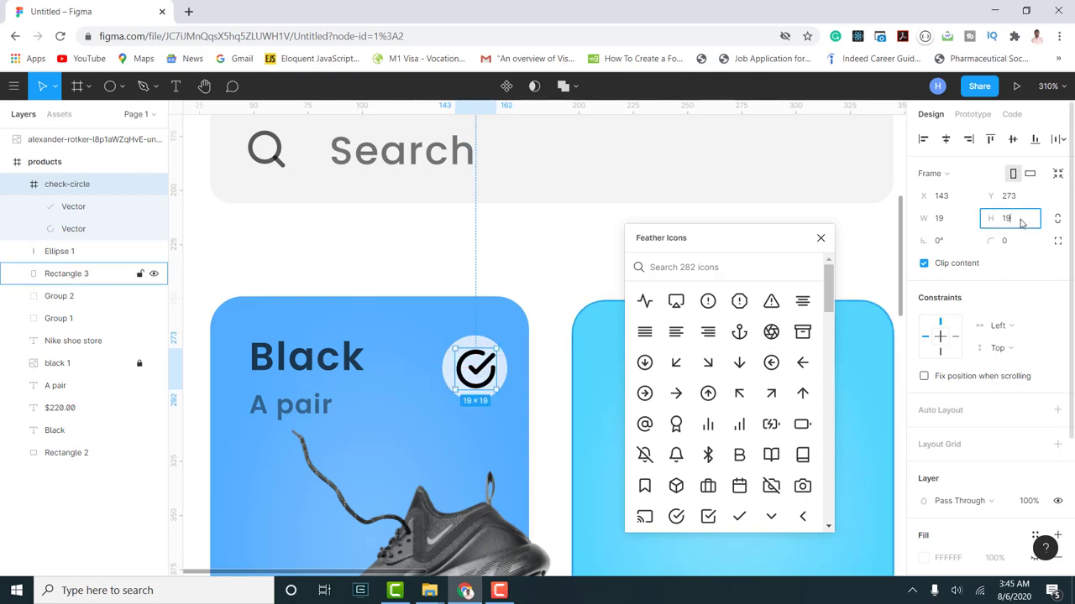
text(18)
click(961, 220)
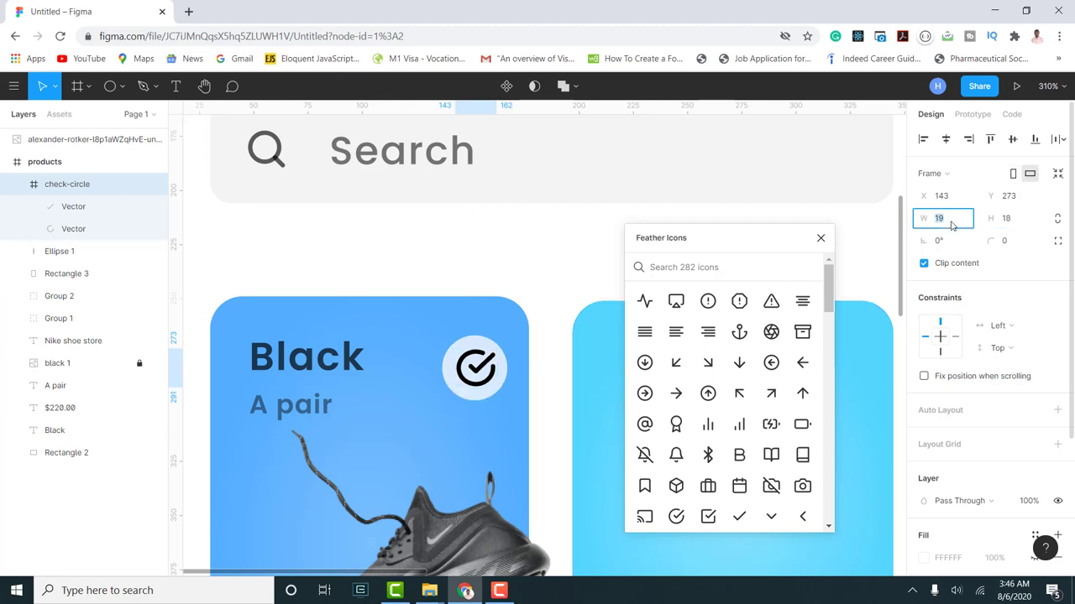
key(Return)
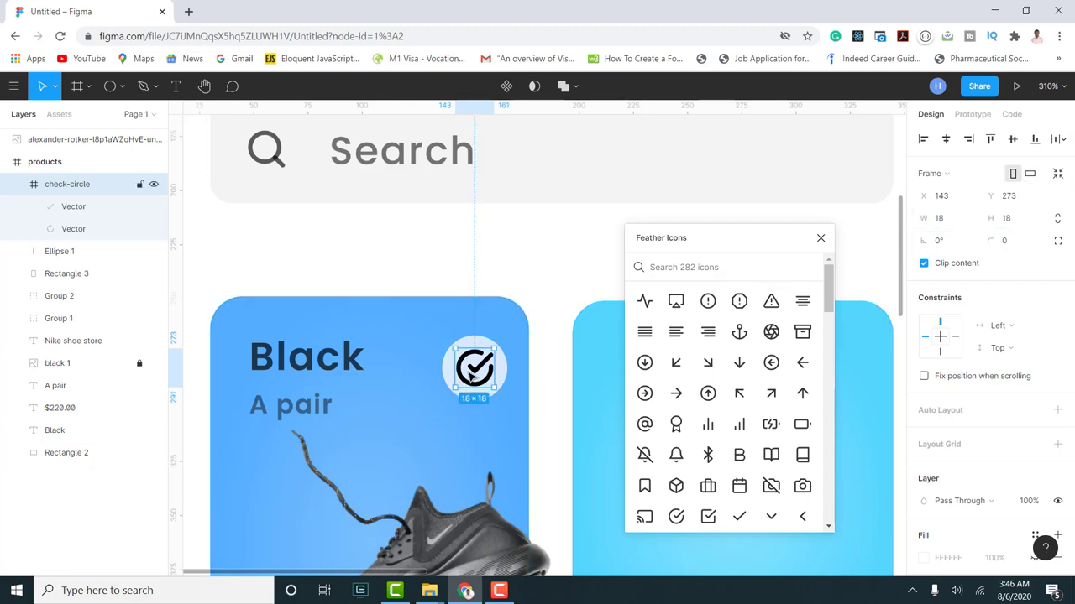
drag(476, 368, 476, 370)
scroll(473, 365, down, 2)
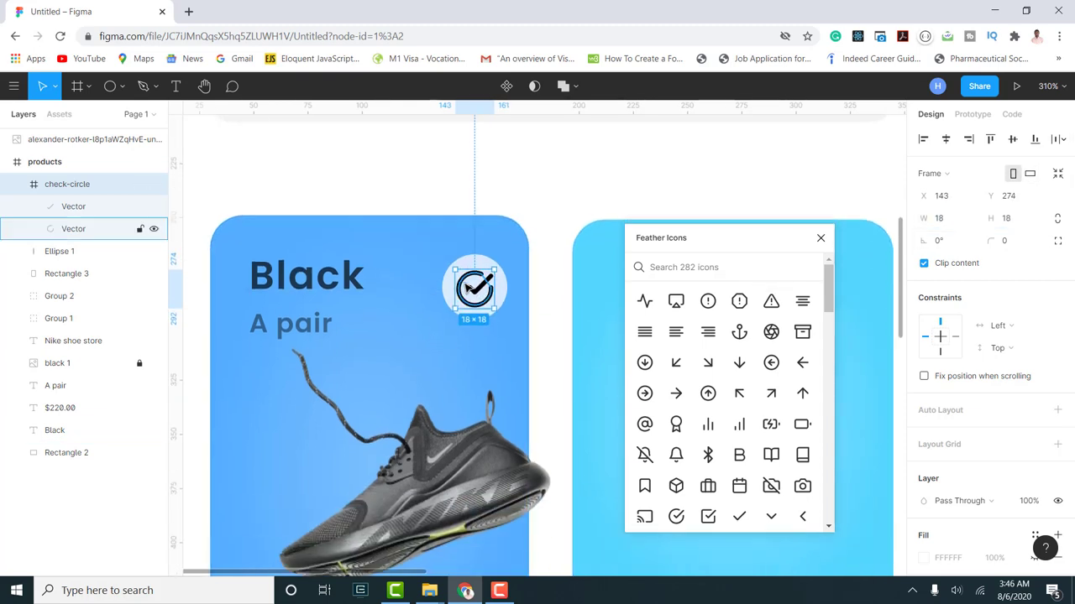
scroll(470, 361, down, 1)
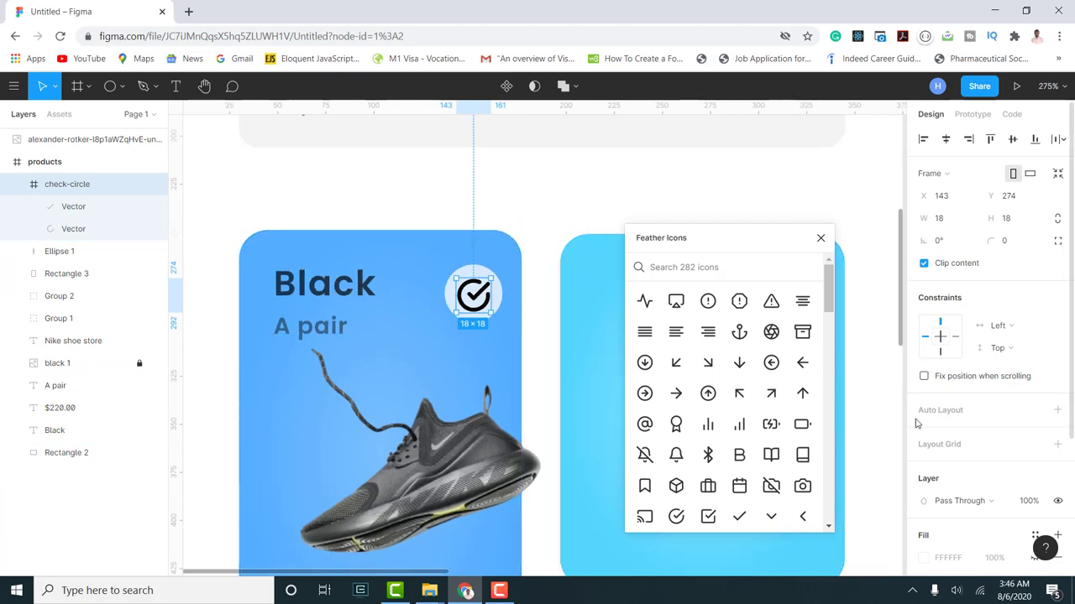
scroll(944, 463, down, 2)
- Close Feather Icons and recolour the check icon with the card blue, darkened to 2779C2
click(820, 240)
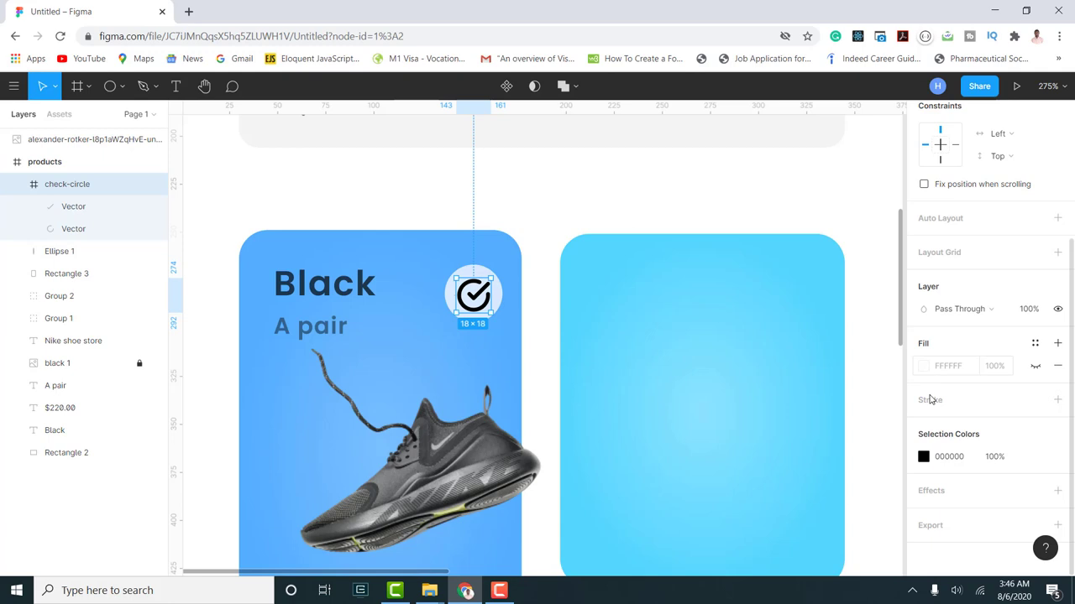
click(923, 456)
click(758, 421)
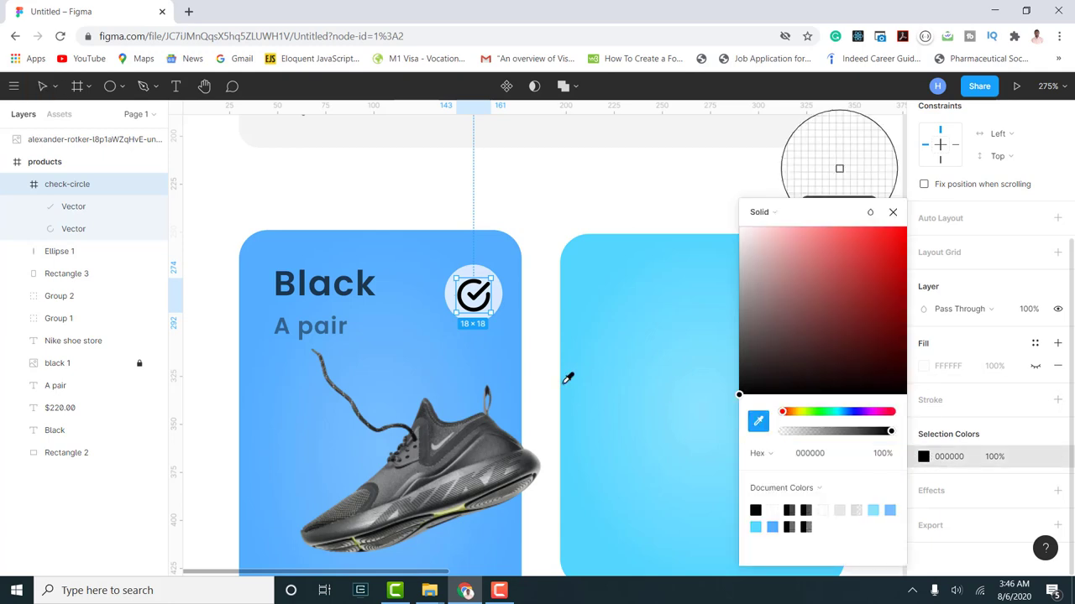
click(391, 345)
drag(840, 231, 873, 267)
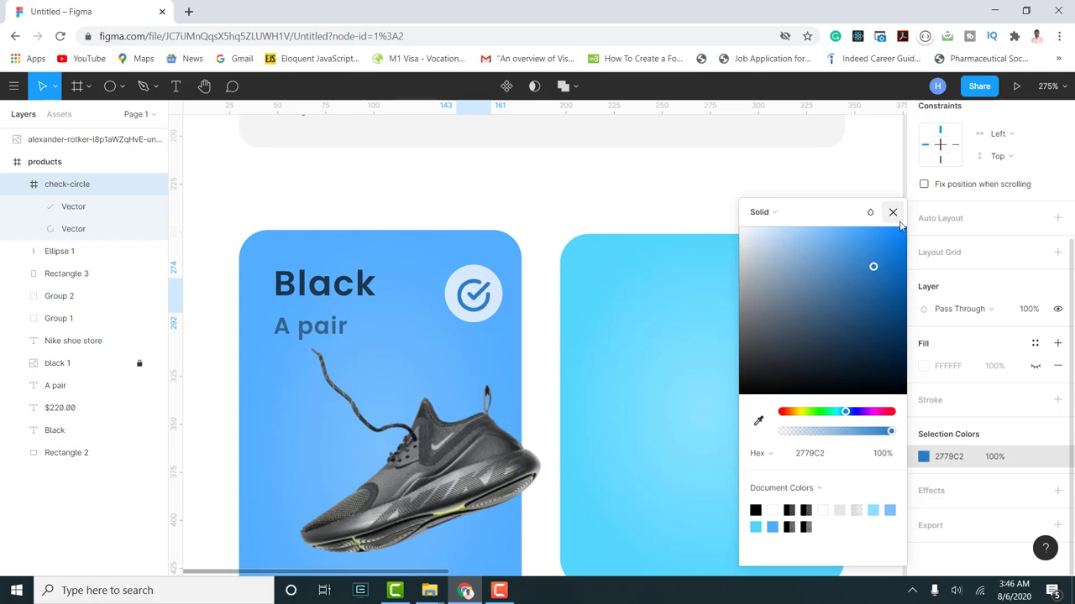
key(Escape)
- Nudge the check-circle icon down one pixel
click(539, 236)
click(475, 292)
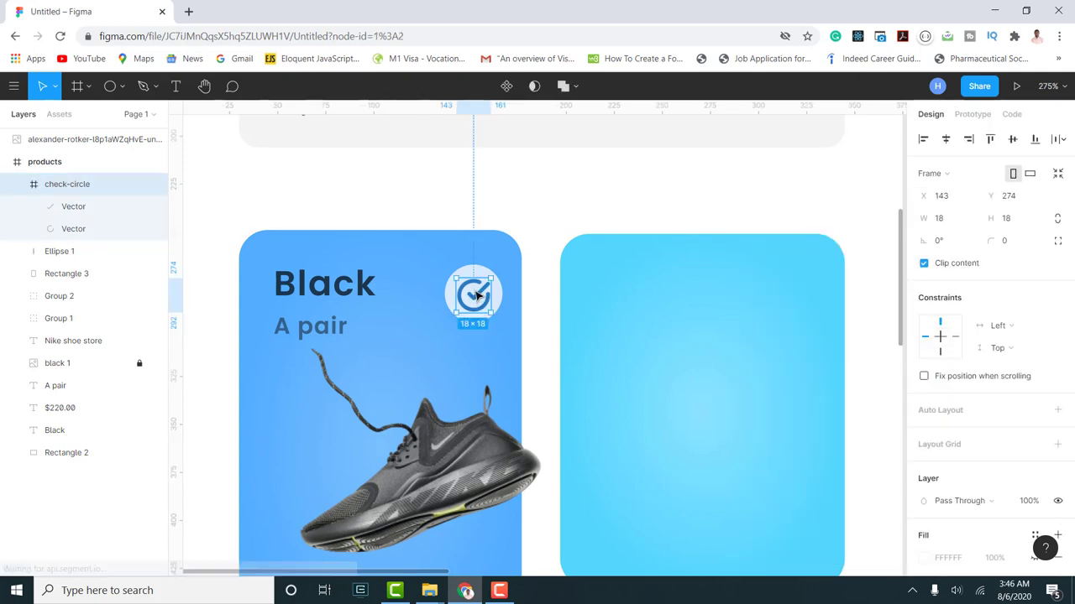
drag(474, 292, 475, 293)
scroll(520, 288, down, 5)
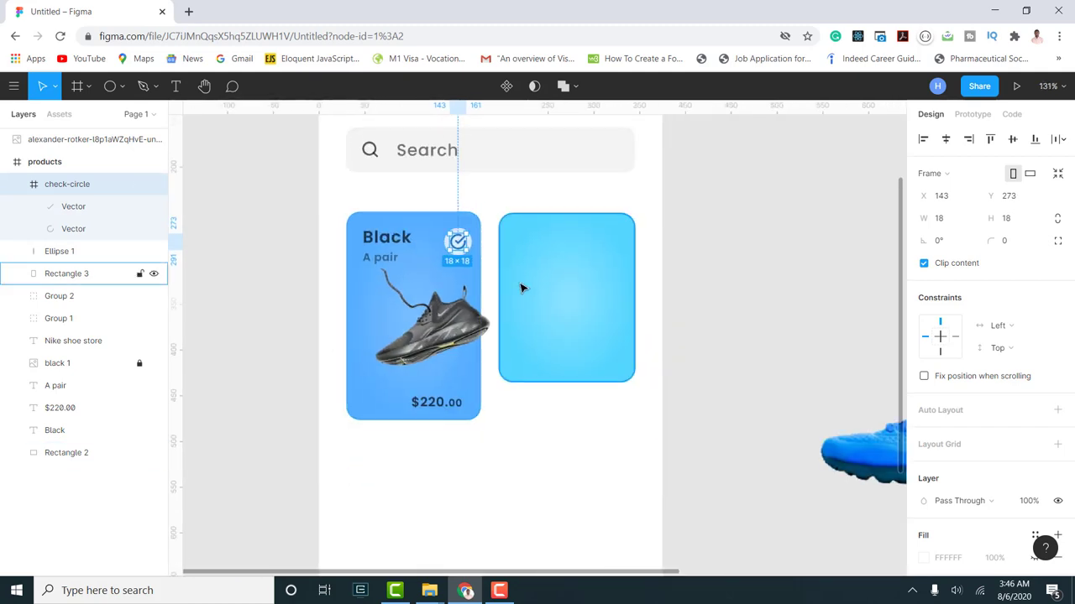
click(777, 298)
- Draw a small rectangle at the top-left of the Nike shoe store screen
scroll(509, 355, down, 3)
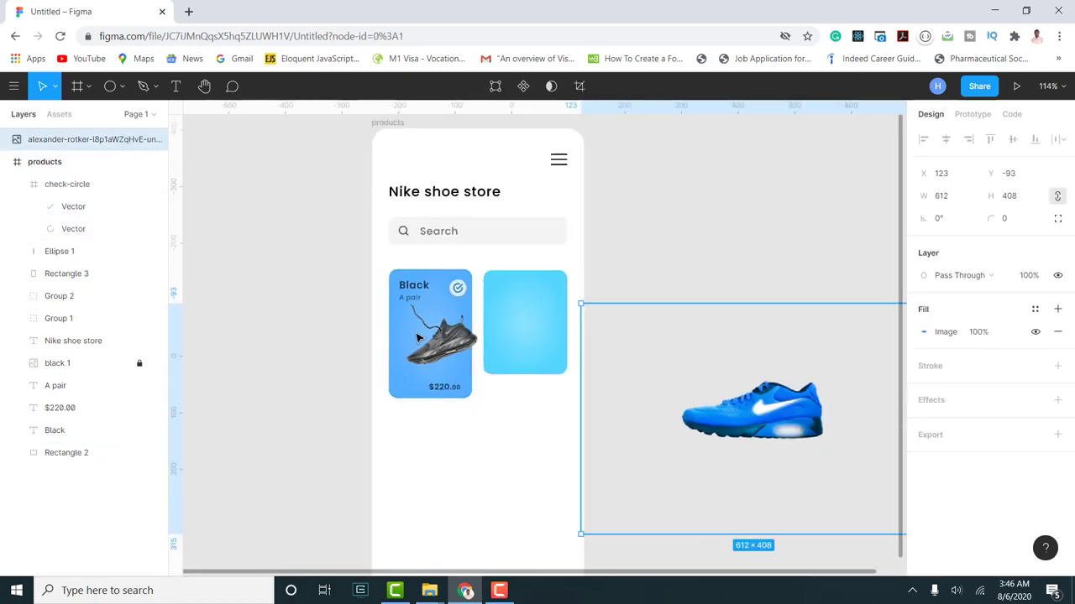
scroll(475, 325, up, 2)
scroll(659, 187, up, 1)
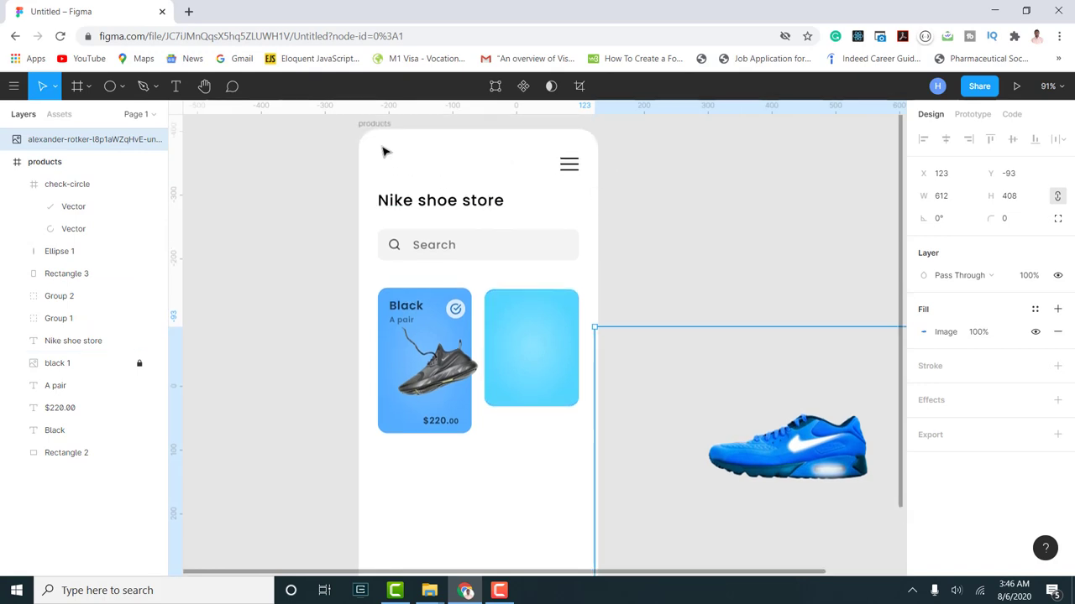
scroll(393, 168, up, 1)
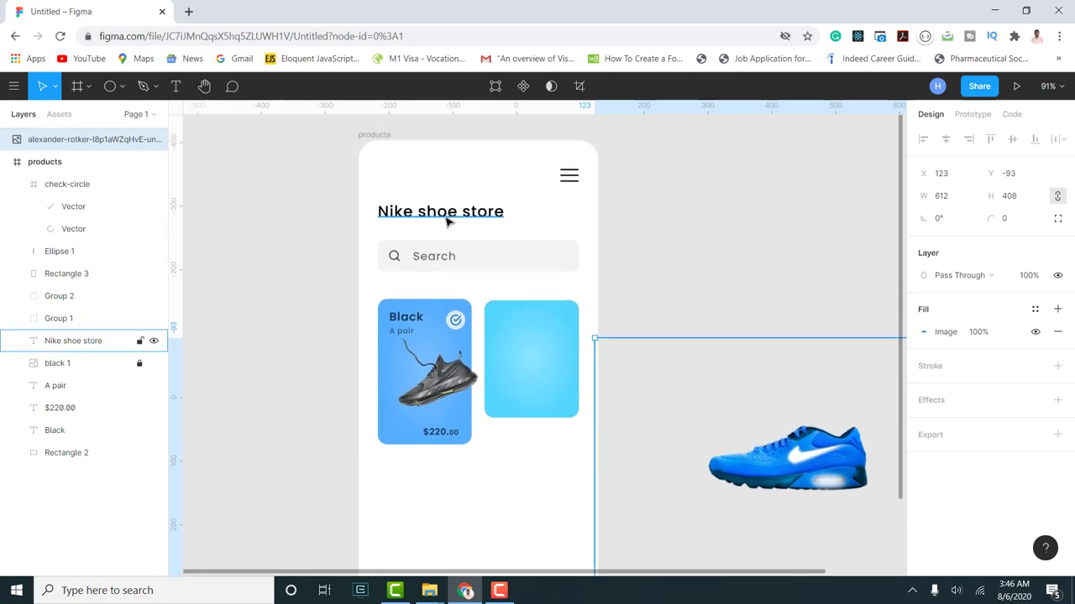
click(91, 86)
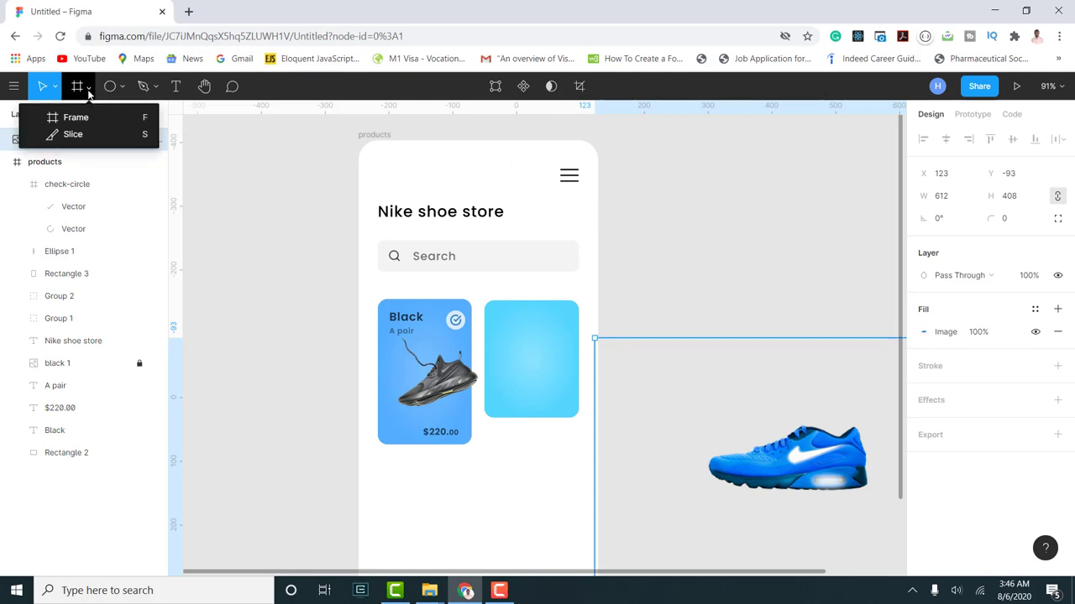
click(122, 87)
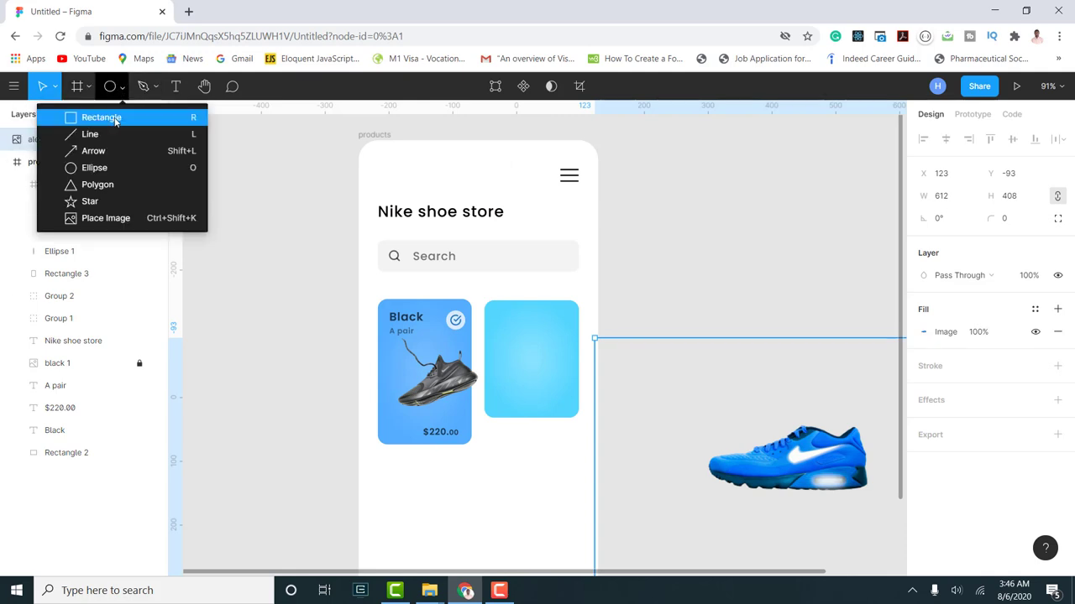
key(r)
drag(372, 157, 391, 176)
click(568, 176)
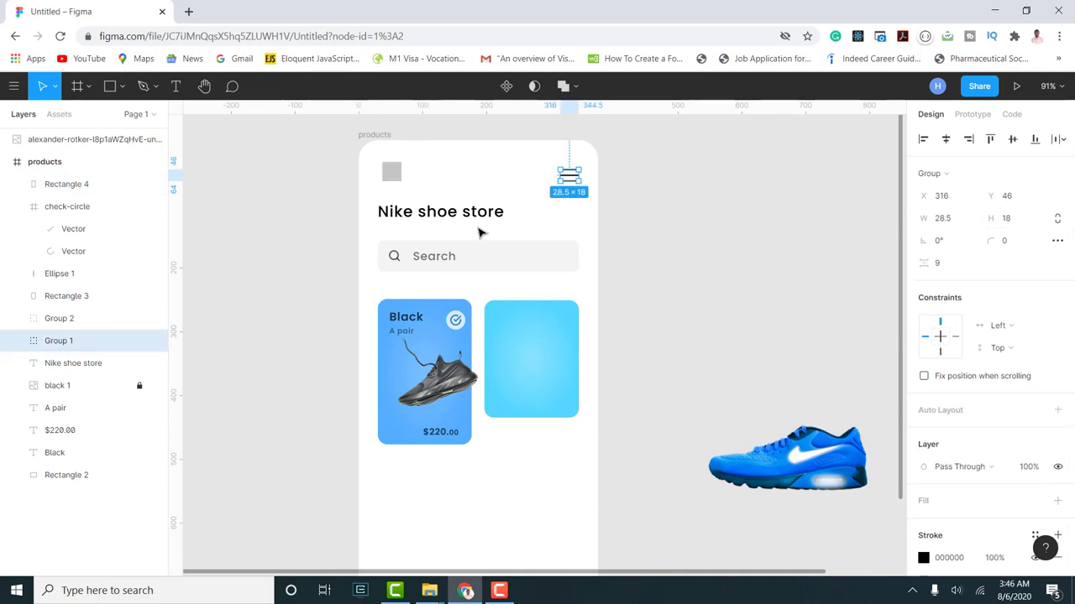
click(395, 176)
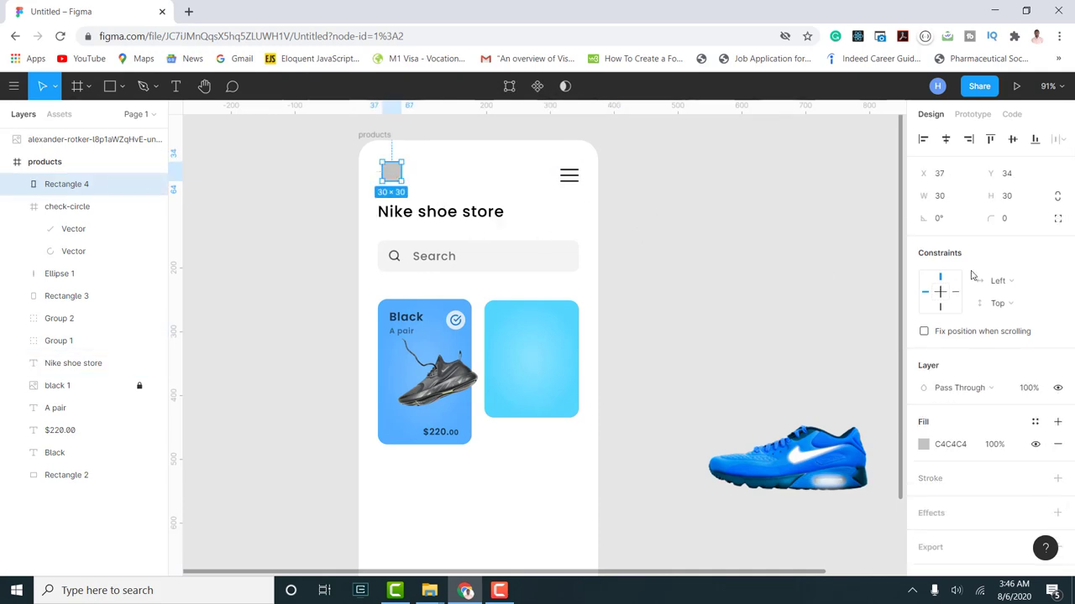
- Resize the rectangle to 34×25
click(1023, 201)
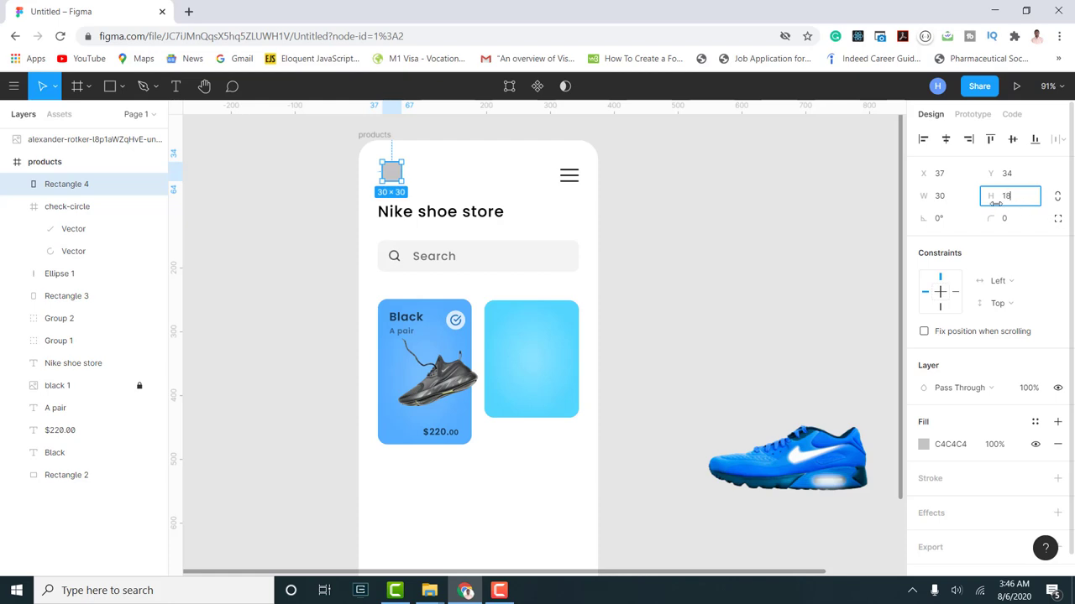
click(956, 202)
text(18)
key(Return)
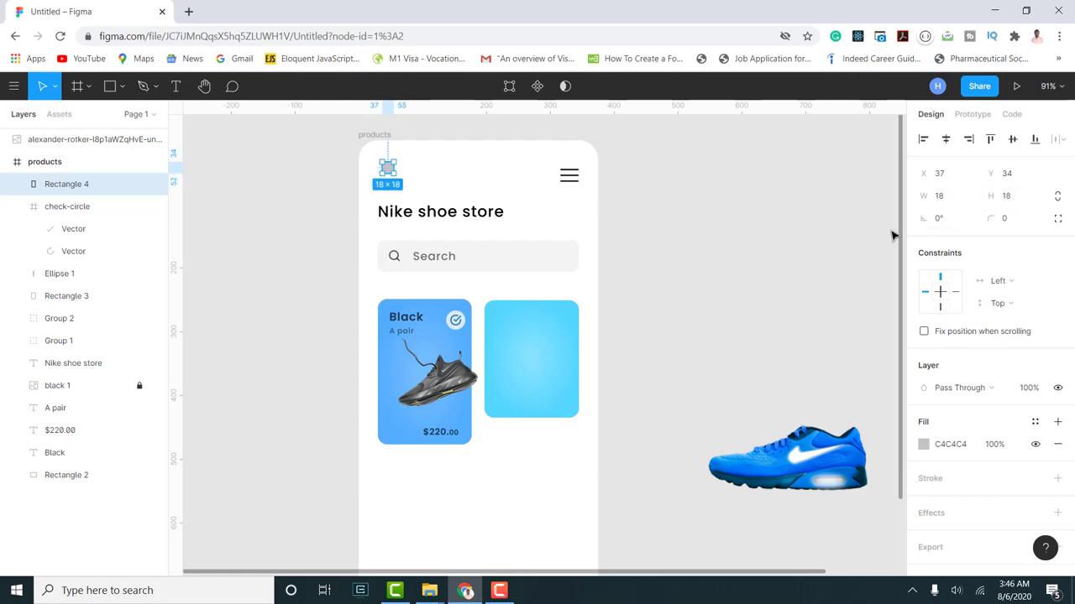
scroll(385, 167, up, 1)
scroll(385, 167, up, 5)
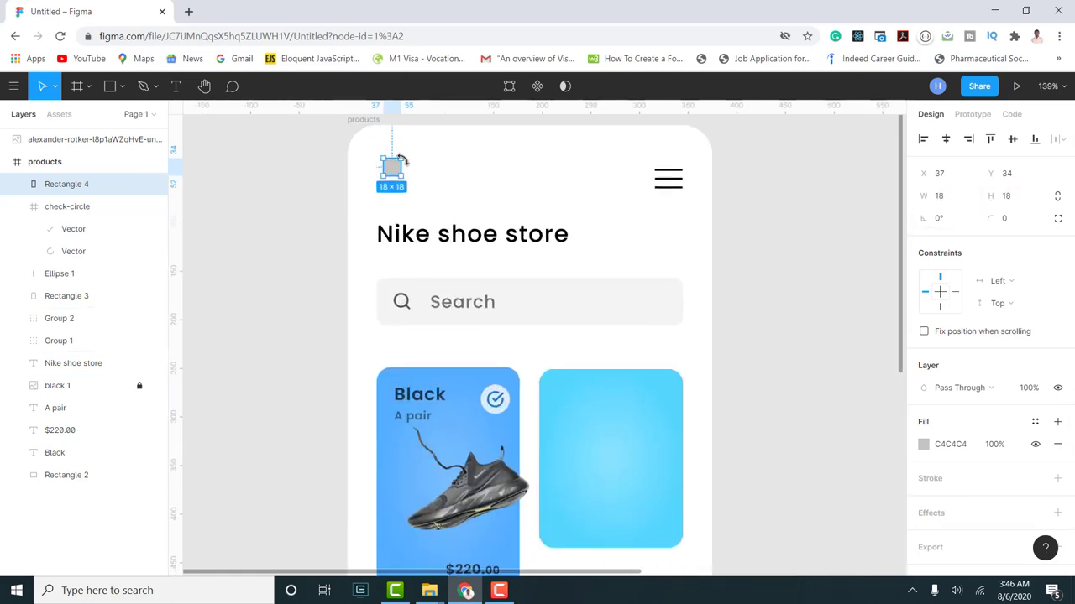
mouse_move(402, 184)
mouse_down()
mouse_move(420, 194)
mouse_move(413, 186)
mouse_move(427, 182)
mouse_move(399, 188)
mouse_up()
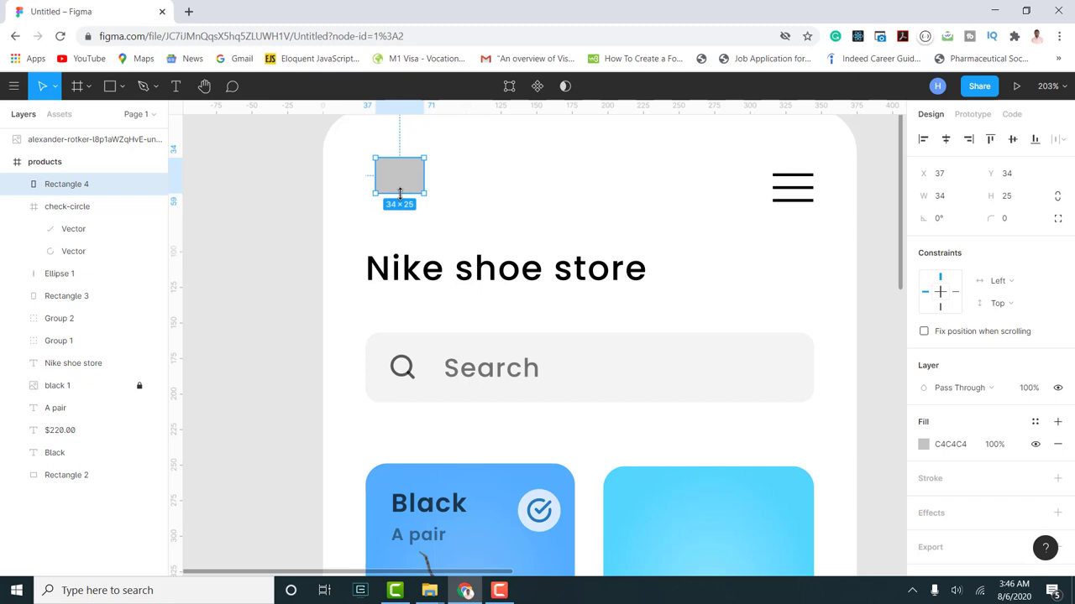
scroll(1003, 377, down, 1)
- Fill the rectangle with the search box's light grey, F3F3F3
click(923, 422)
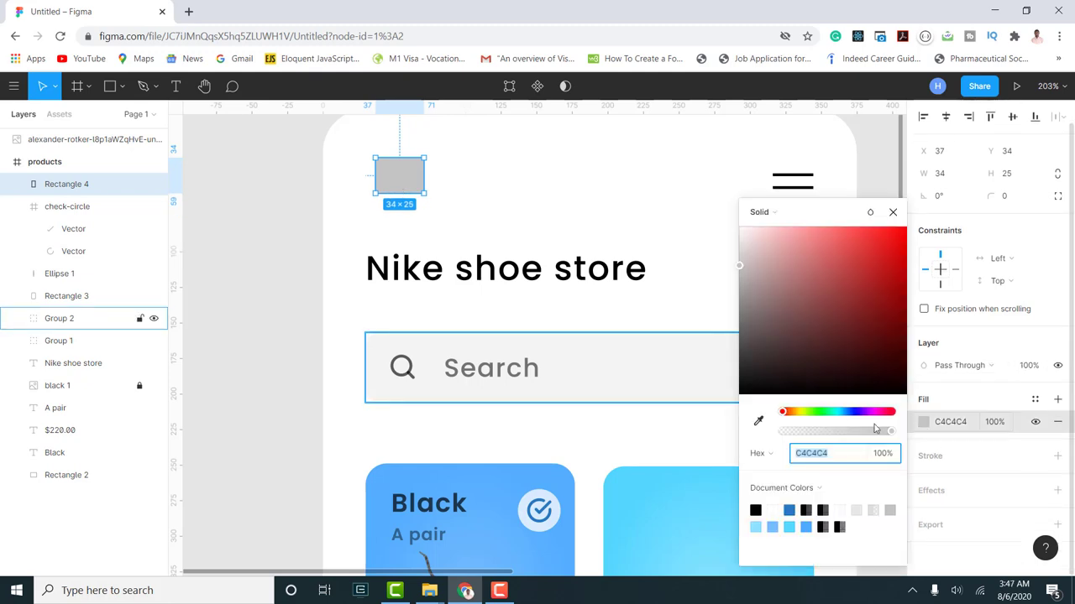
click(759, 421)
click(701, 379)
click(894, 214)
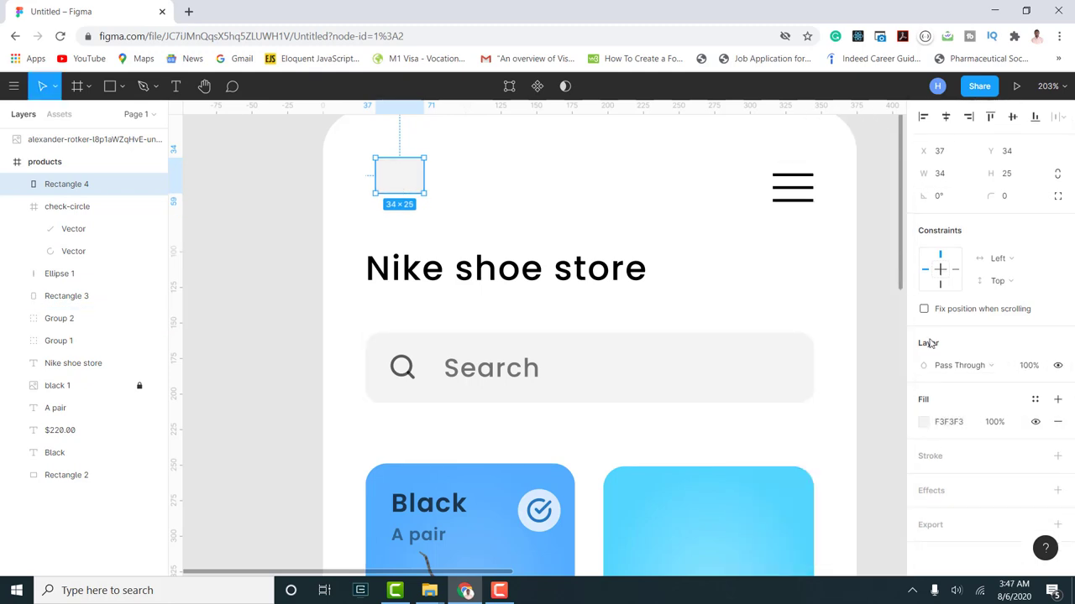
click(145, 87)
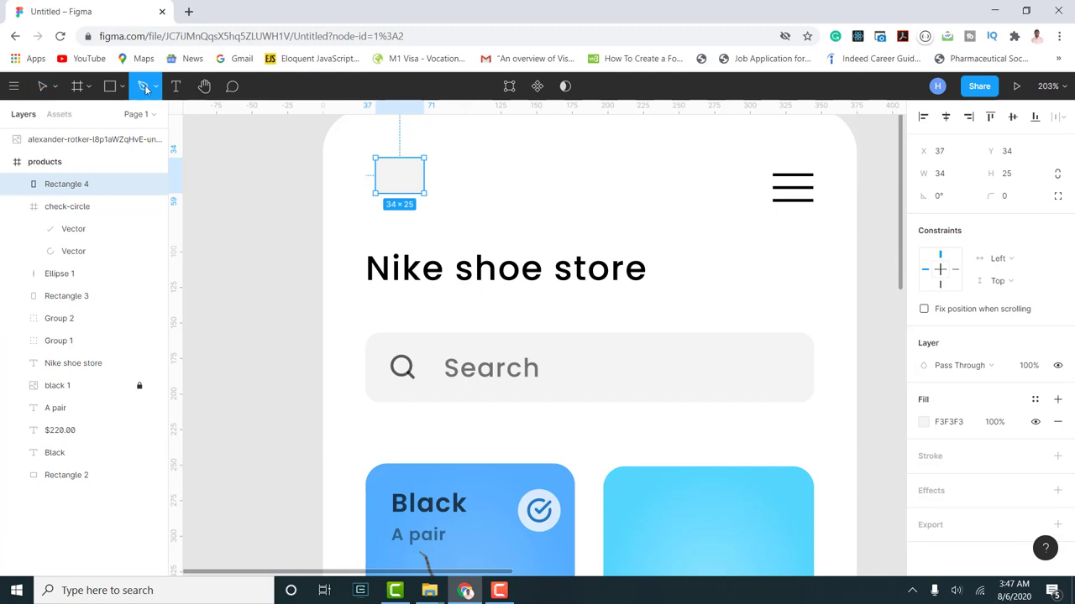
- Draw a three-point '<' chevron inside the grey rectangle with the Pen tool
click(405, 169)
click(396, 177)
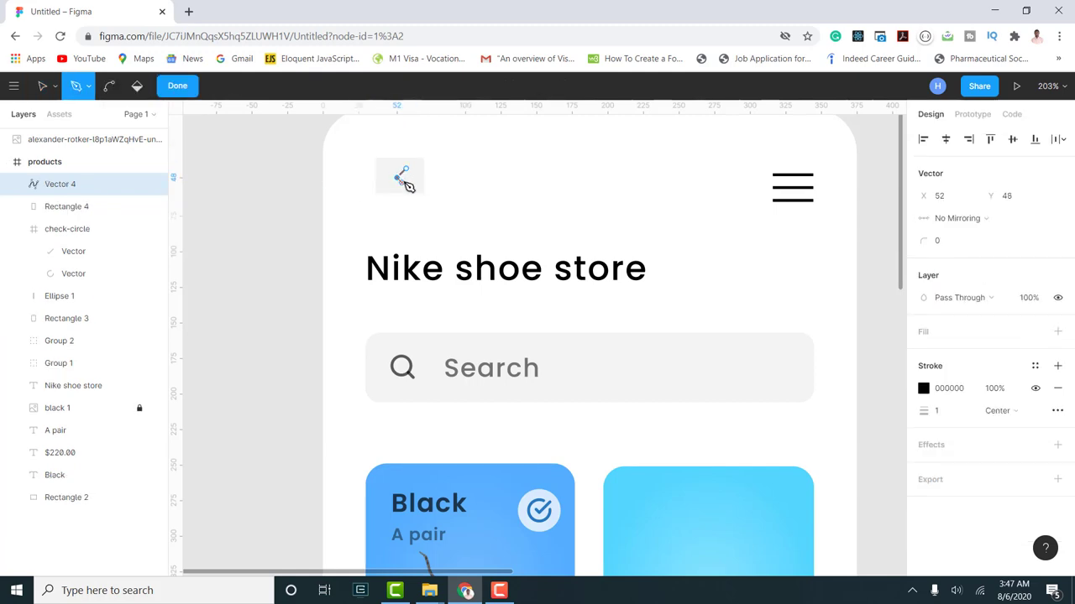
click(406, 187)
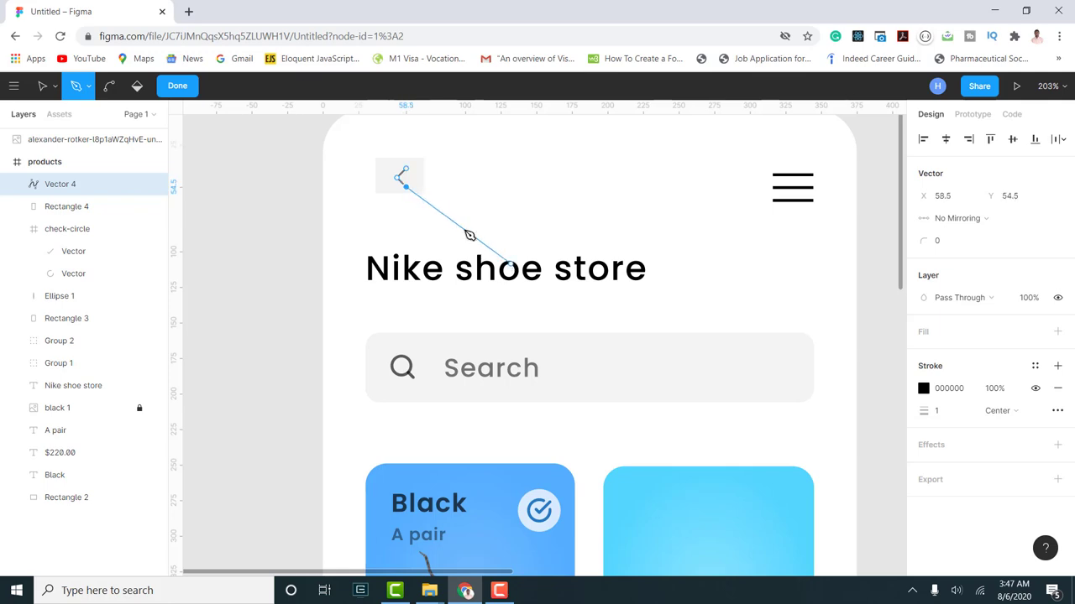
key(Escape)
click(177, 85)
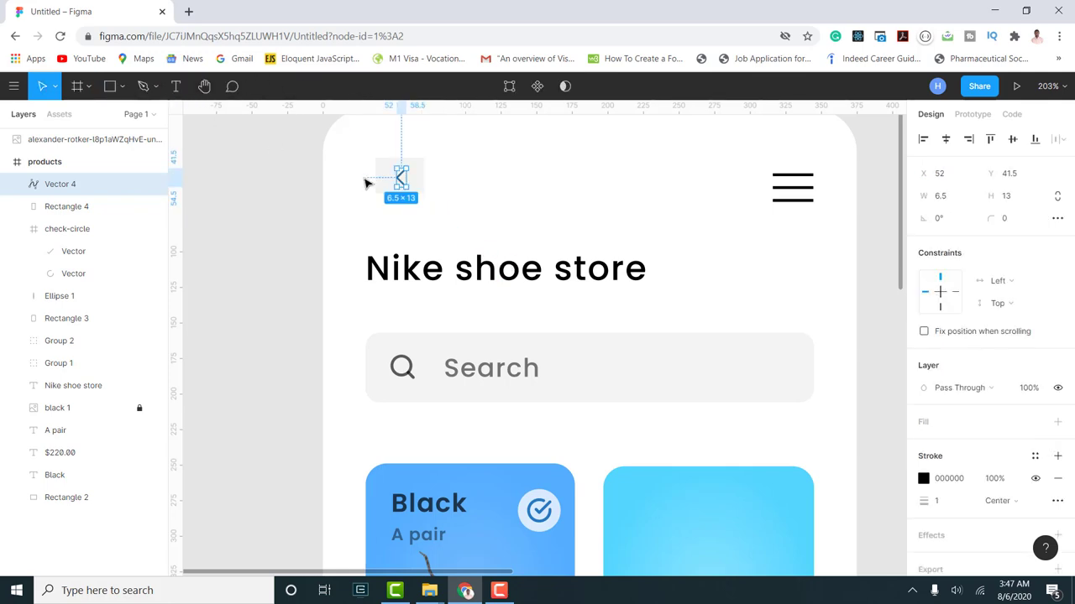
- Set the chevron's stroke weight to 2
click(950, 459)
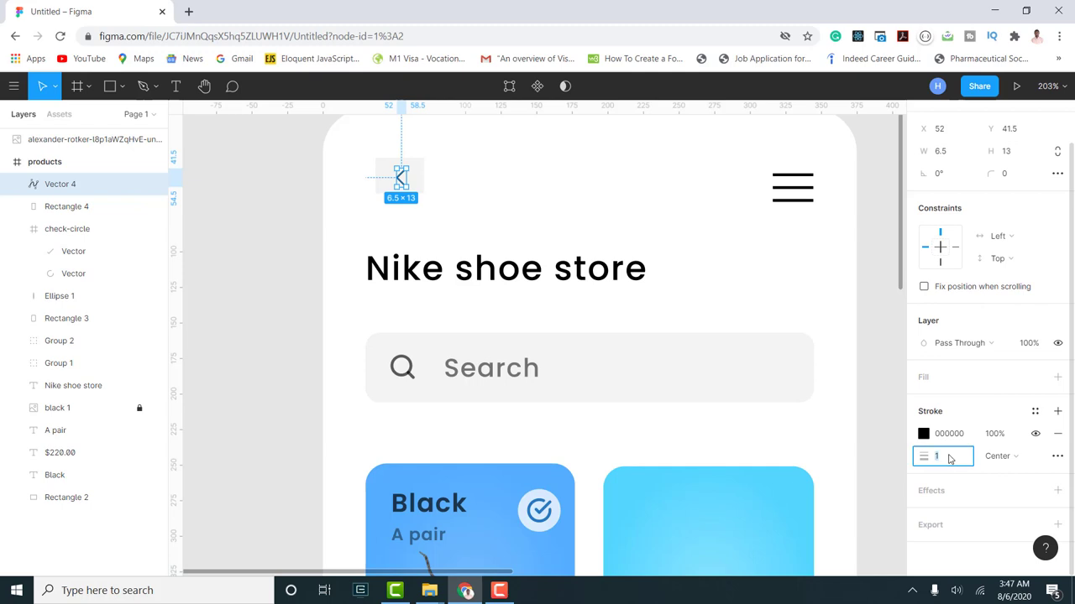
text(2)
key(Return)
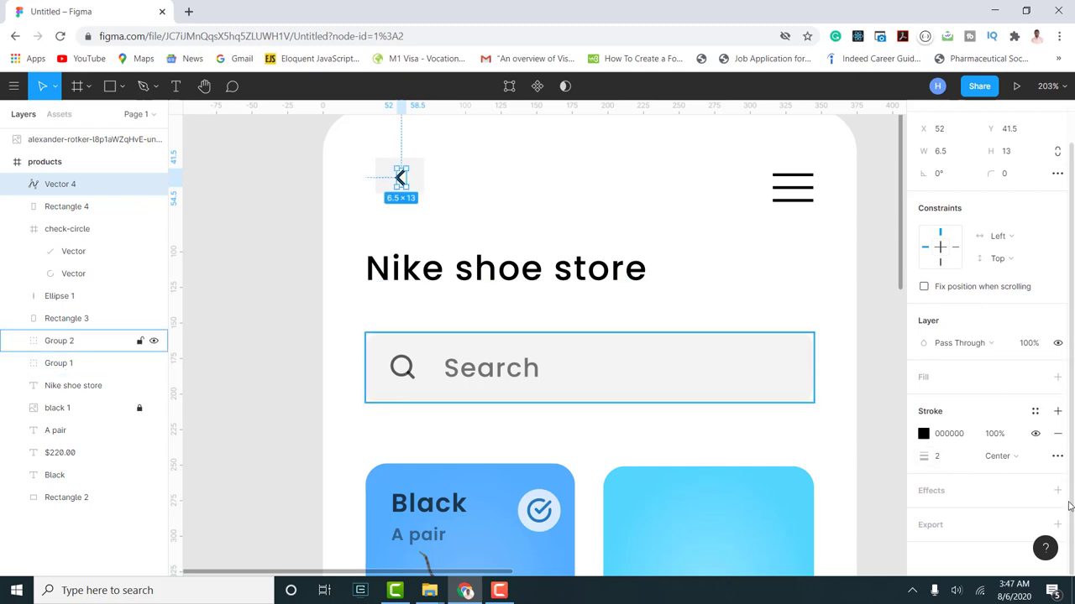
scroll(403, 155, up, 5)
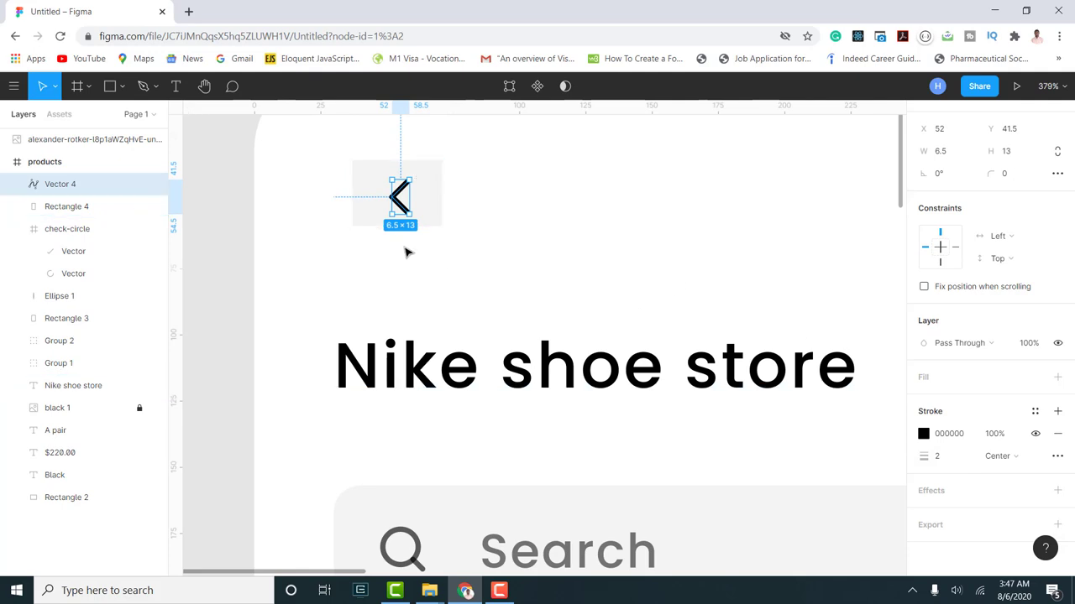
scroll(408, 168, up, 3)
scroll(407, 270, up, 6)
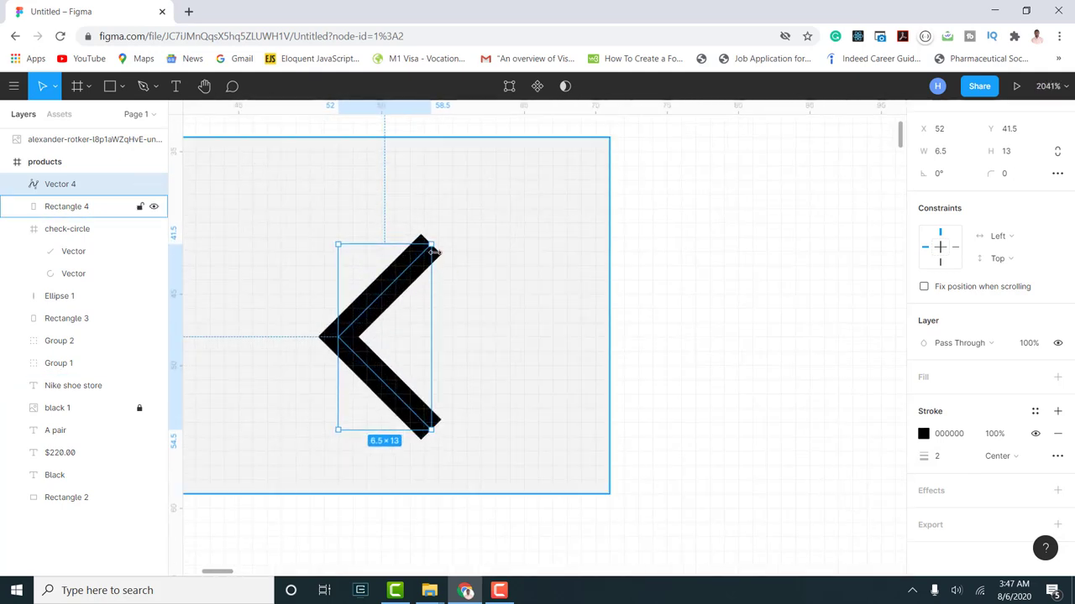
- Set the chevron stroke's cap to Round and round its join in Advanced Stroke
click(1057, 456)
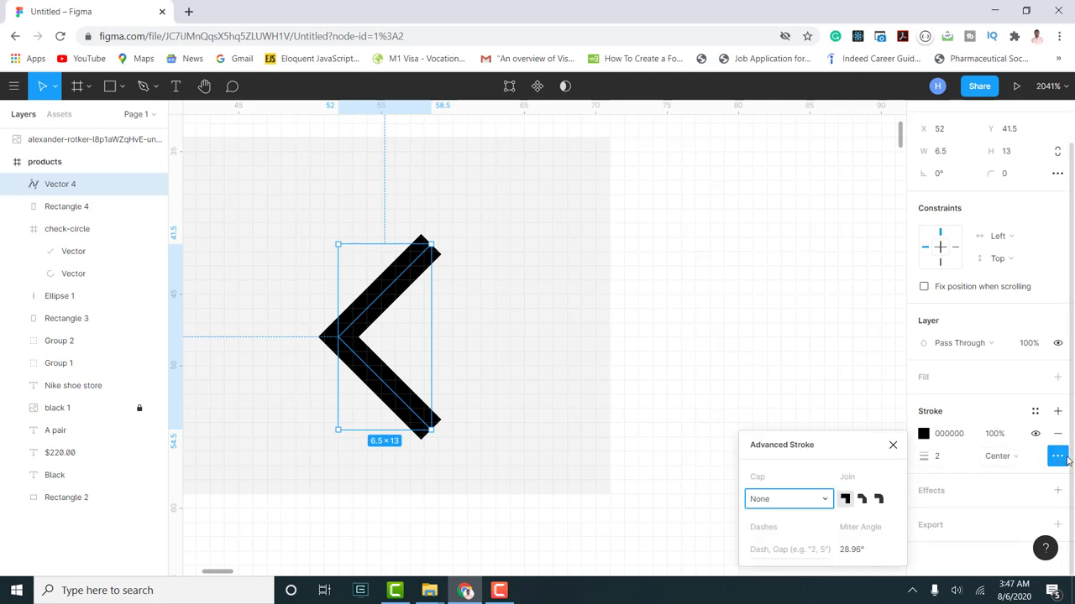
click(820, 505)
click(789, 509)
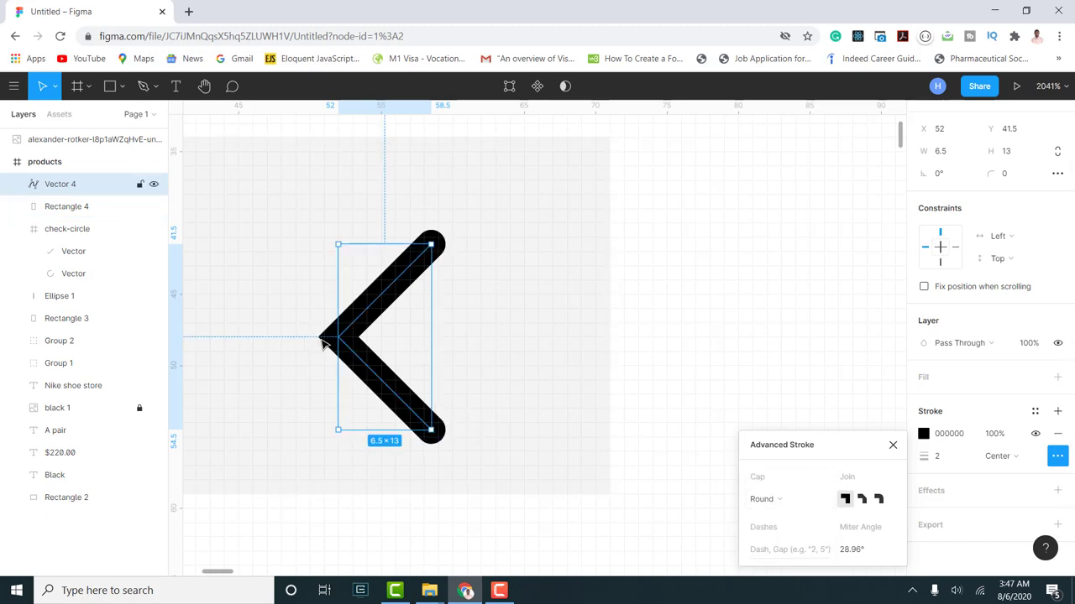
click(879, 499)
scroll(348, 288, down, 5)
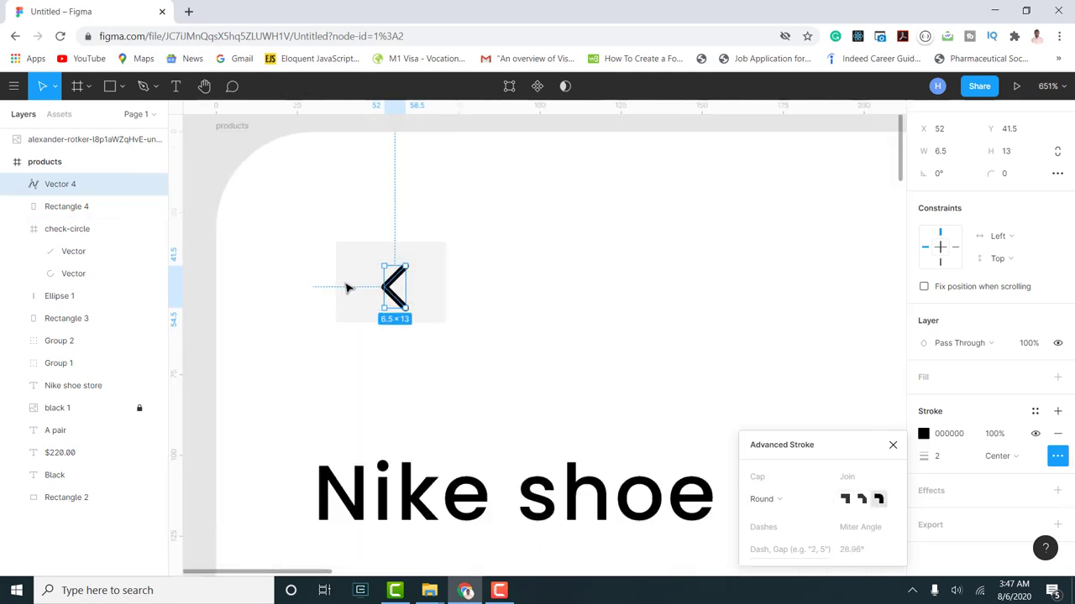
click(892, 445)
scroll(432, 262, down, 3)
scroll(432, 262, up, 3)
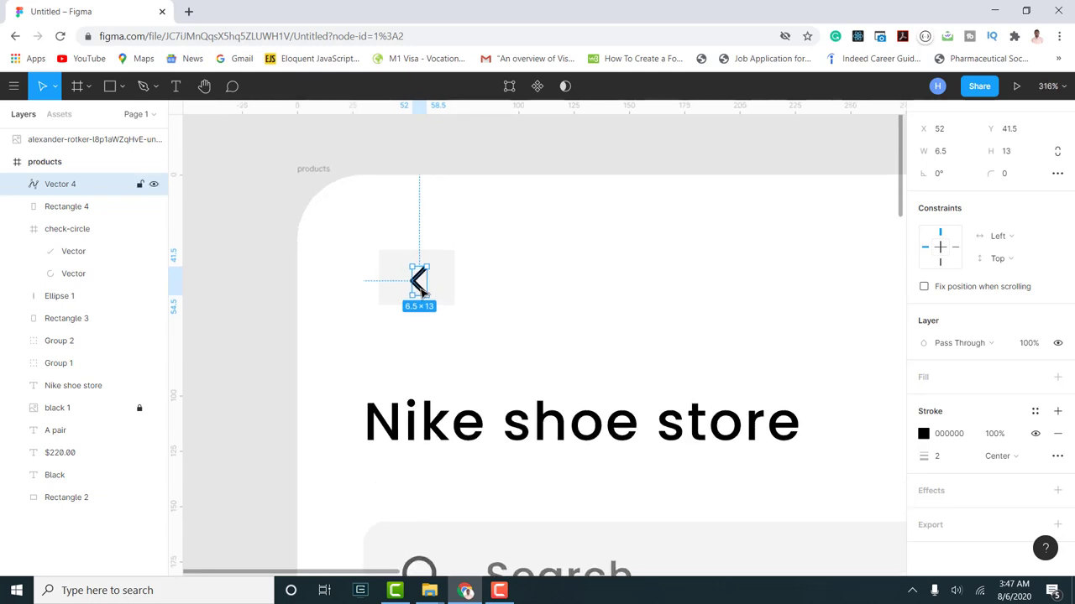
scroll(422, 290, up, 1)
- Give the back button rectangle corner radius 3 and resize it to 30×26
click(399, 282)
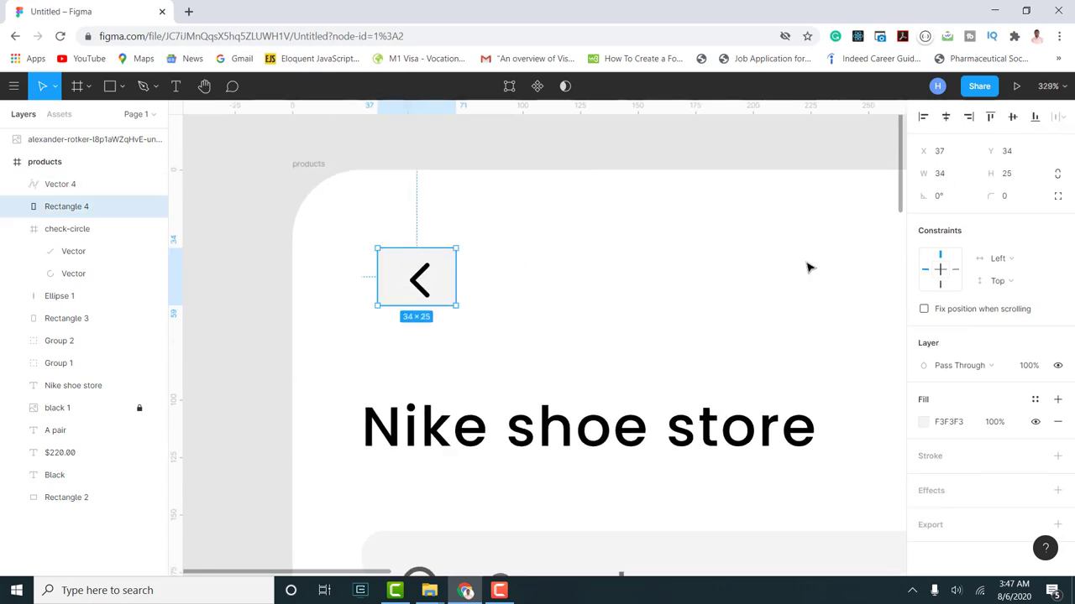
text(3)
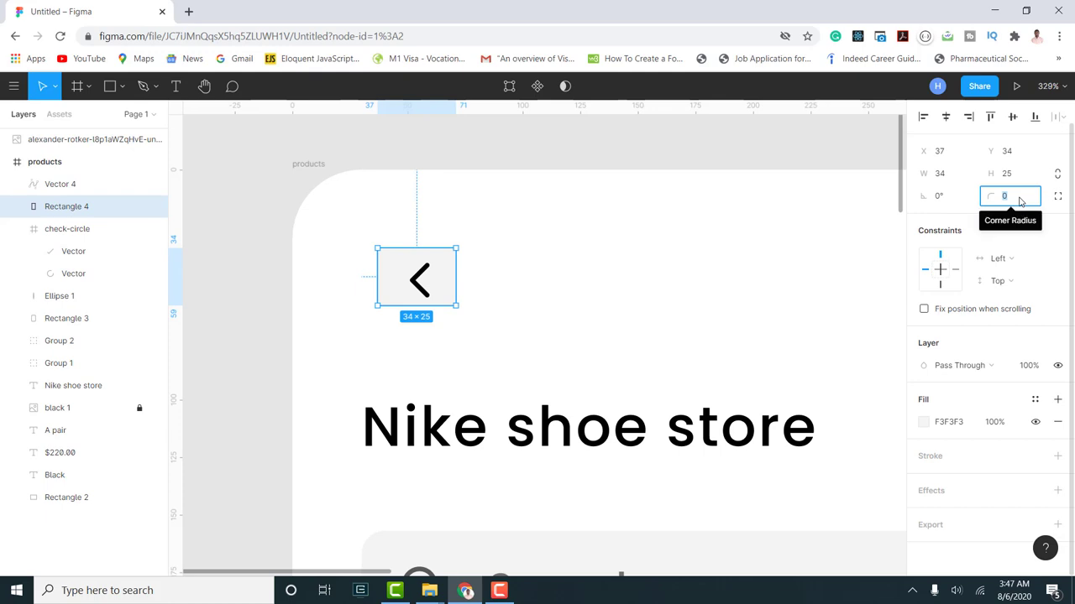
key(Return)
scroll(432, 283, up, 4)
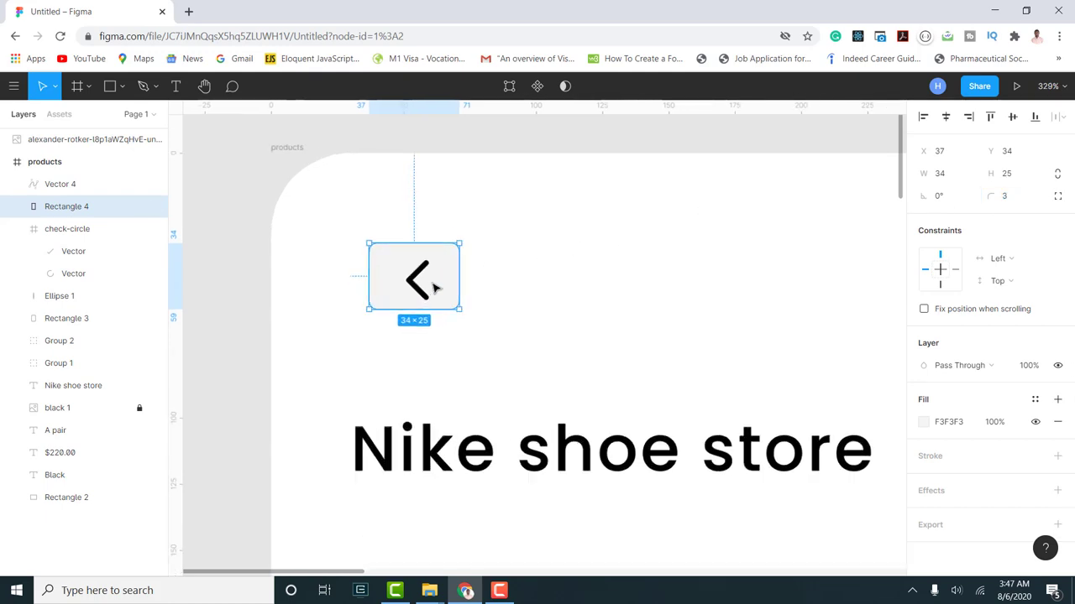
drag(431, 323, 431, 334)
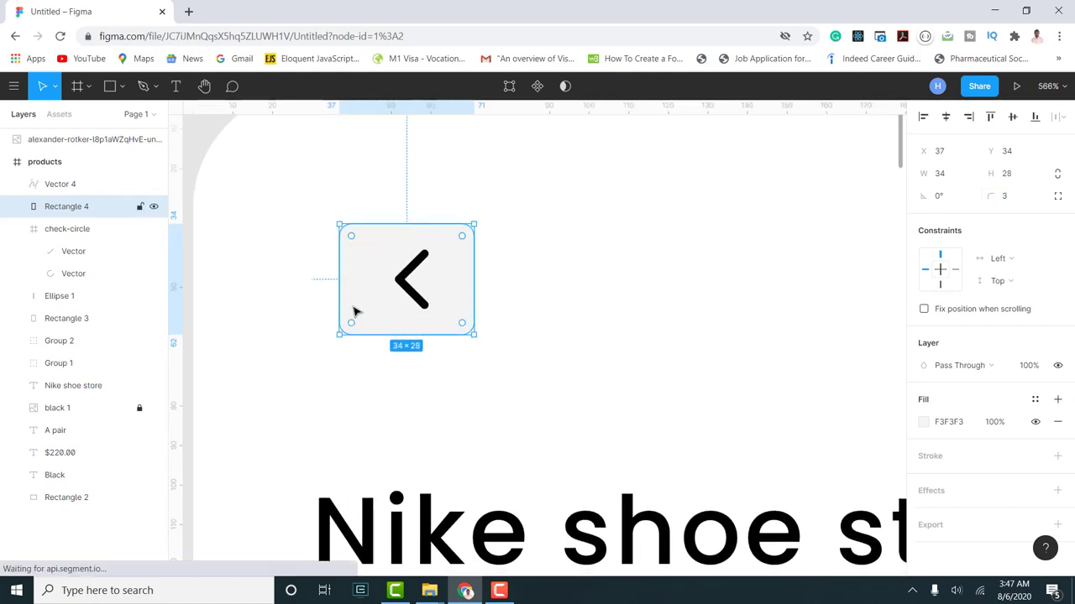
drag(341, 291, 353, 292)
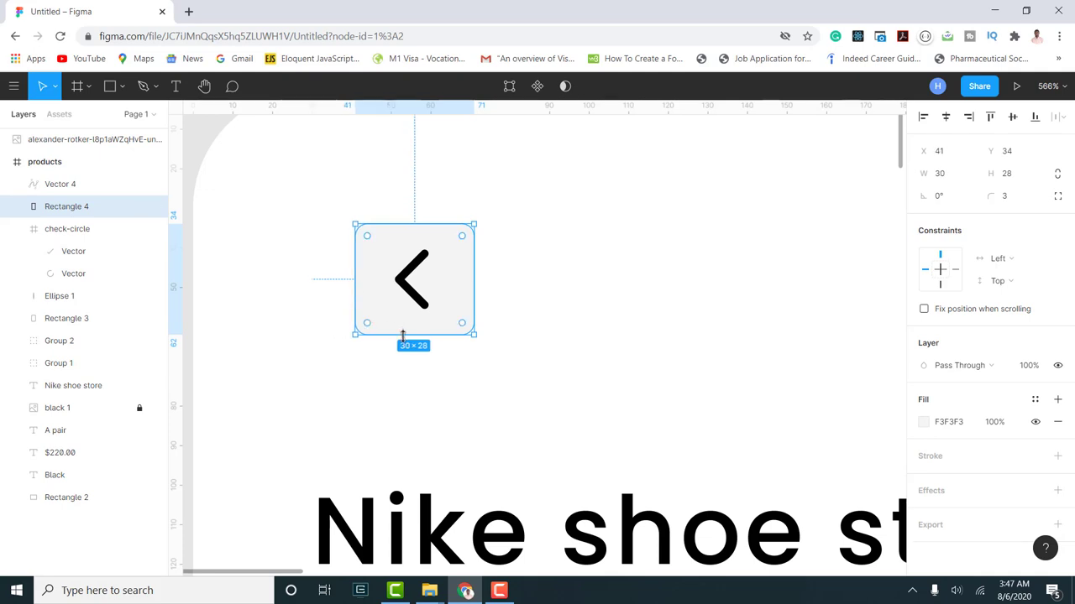
drag(402, 334, 402, 326)
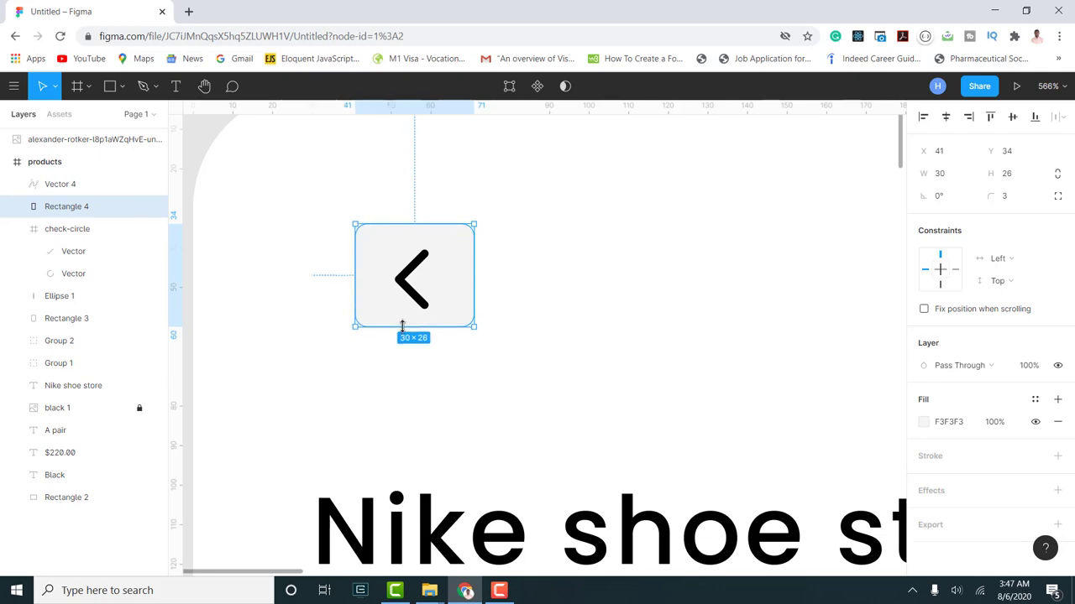
- Centre the chevron inside the back button background
click(404, 277)
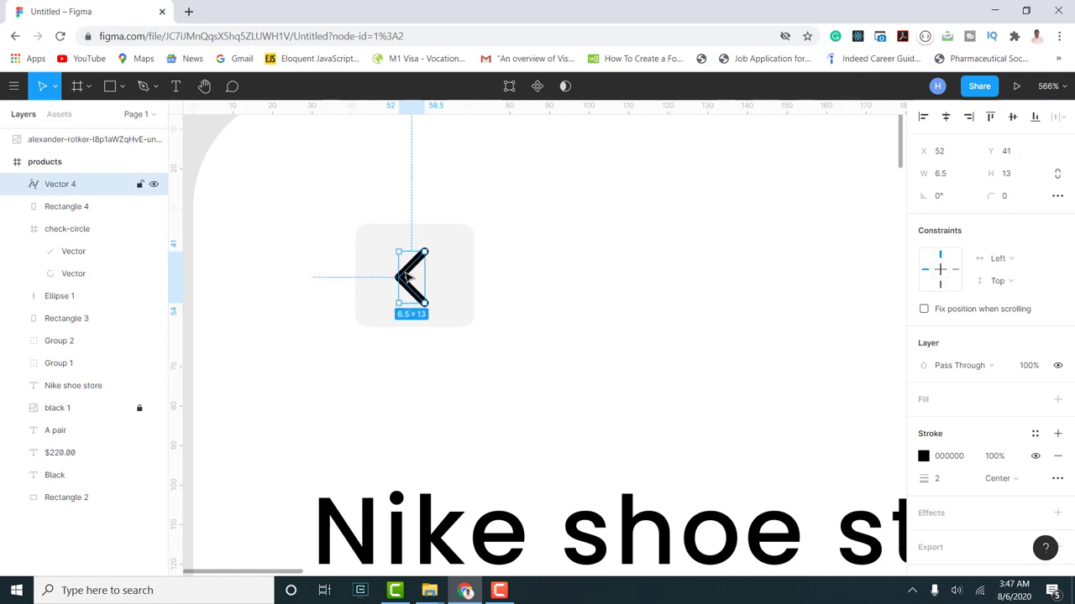
drag(412, 275, 415, 276)
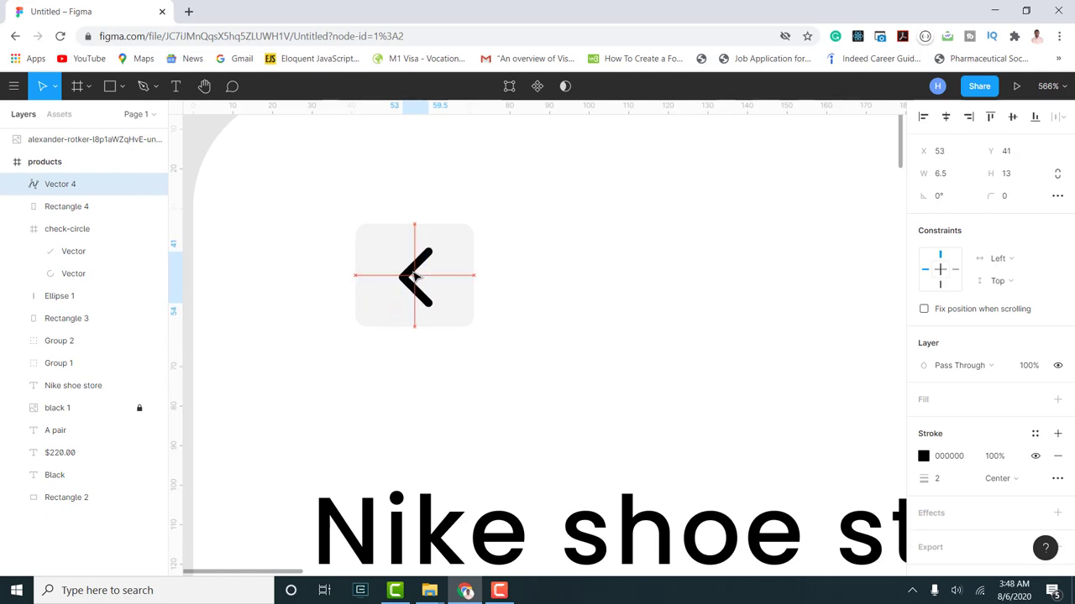
ctrl+scroll(412, 277, down, 5)
click(715, 307)
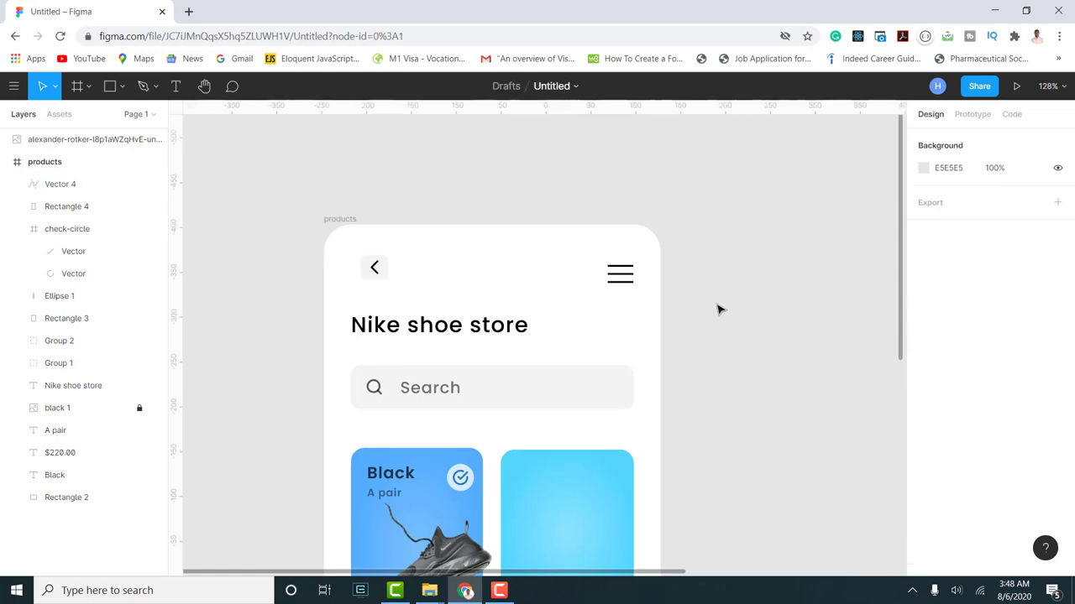
- Show the products frame's layout grid and snap the back button to the left column edge
scroll(718, 308, down, 1)
scroll(718, 308, down, 1)
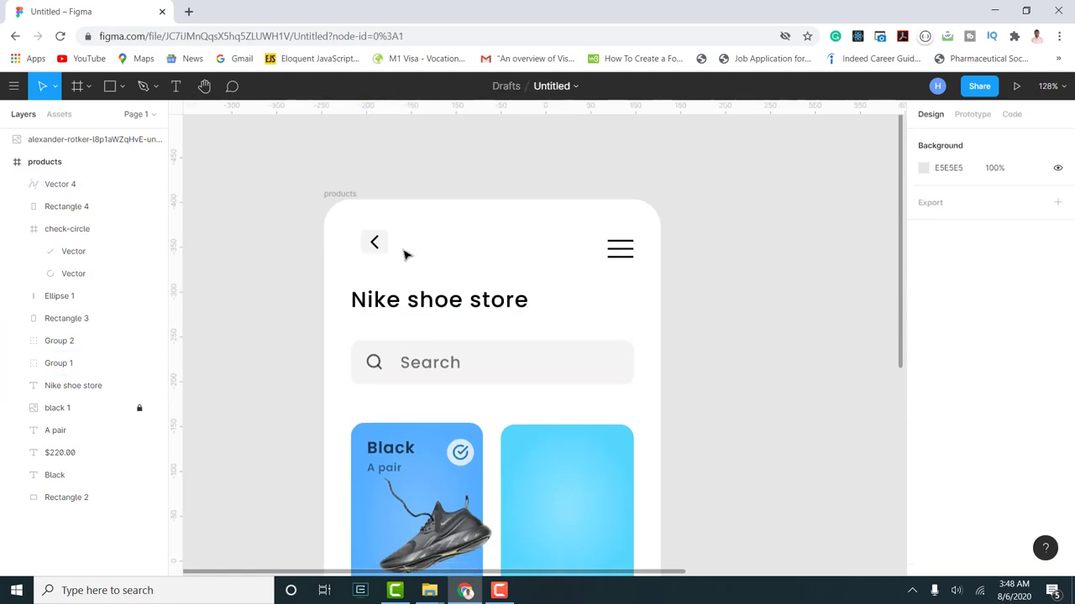
click(347, 196)
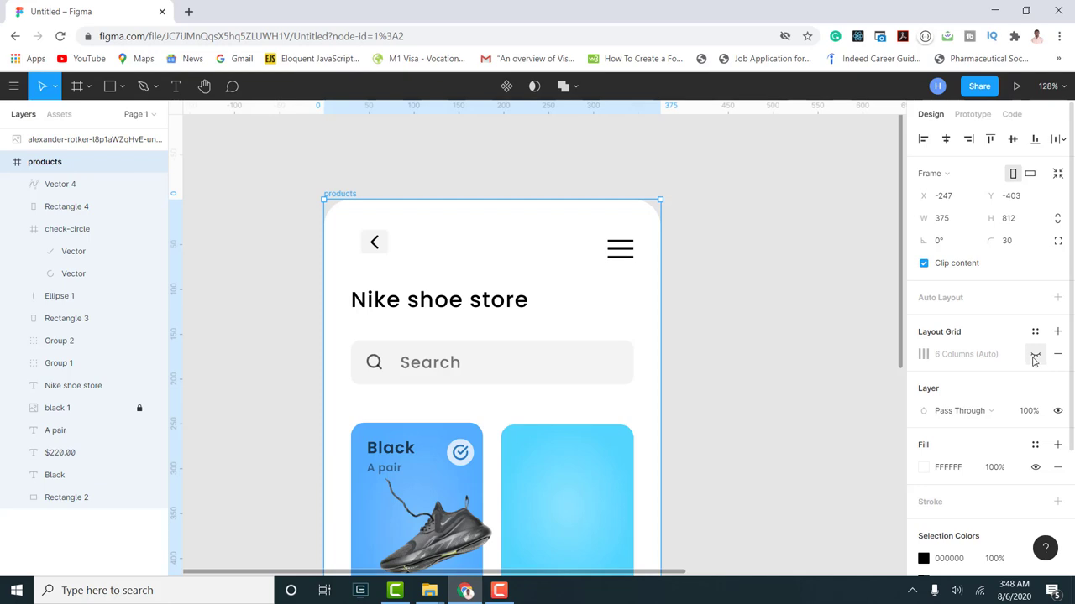
click(1034, 356)
click(374, 243)
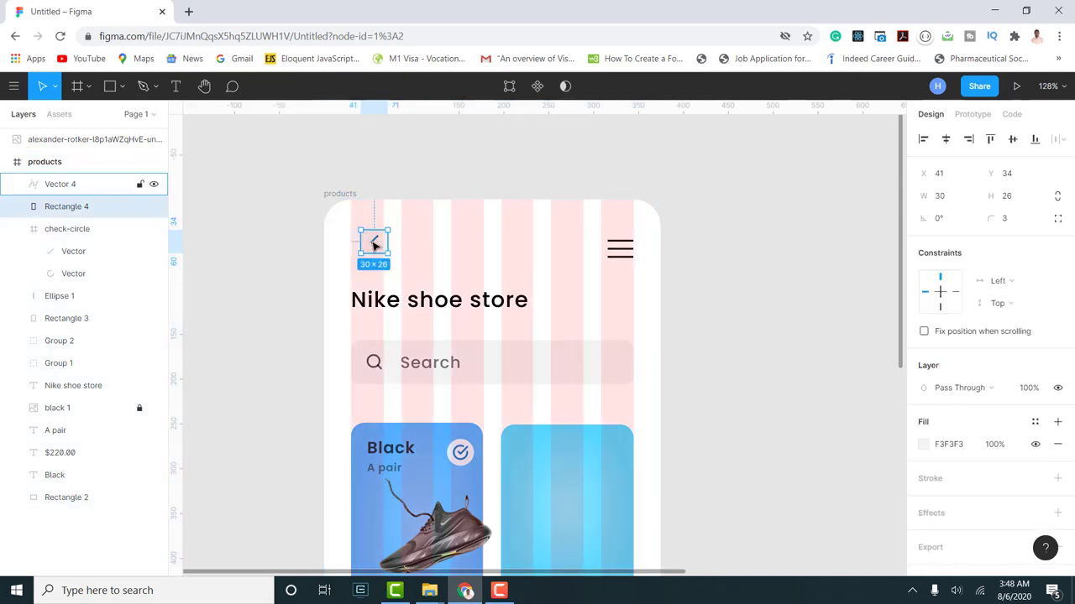
shift+click(374, 243)
drag(371, 246, 360, 245)
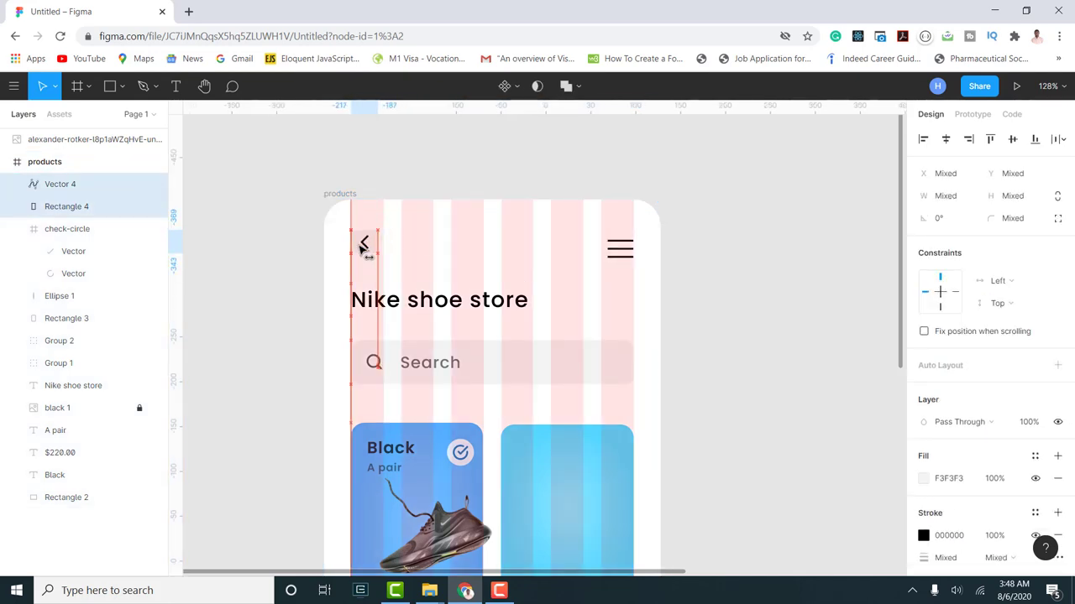
- Check the menu icon, title and search bar alignment, then hide the layout grid
click(620, 248)
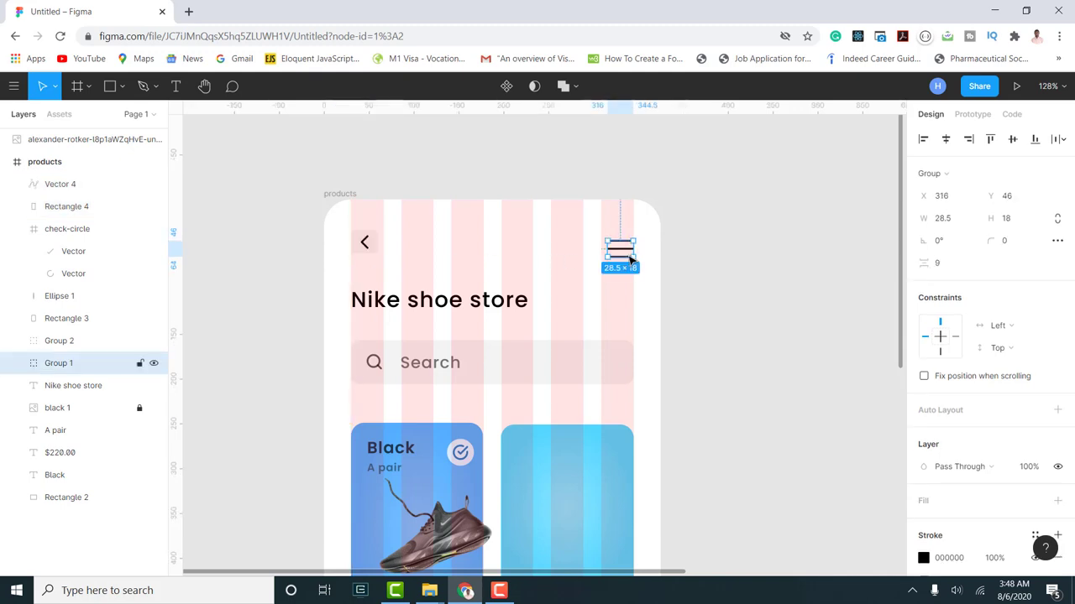
click(410, 311)
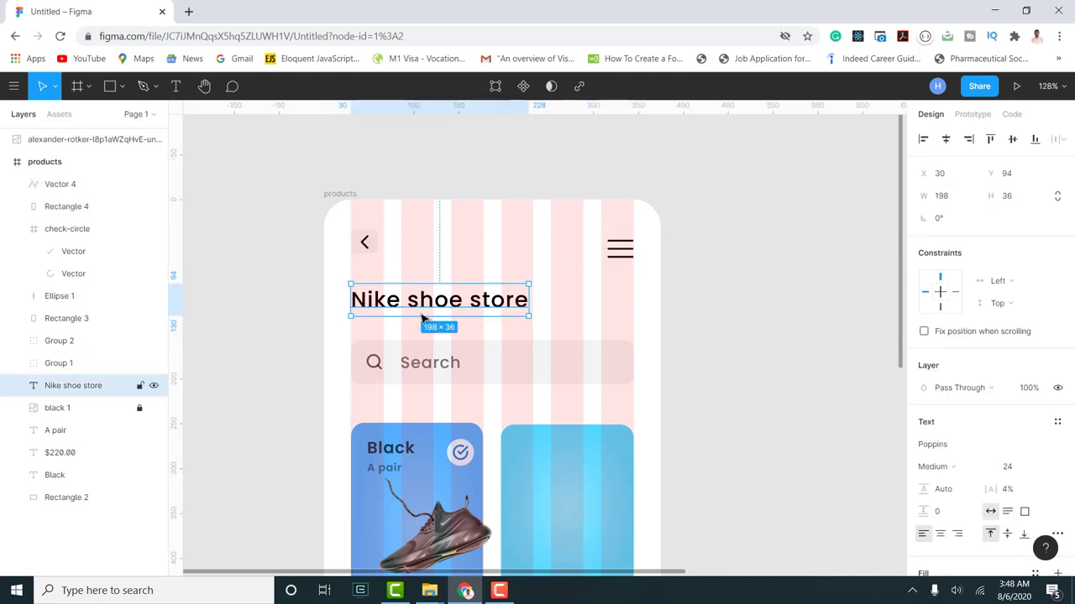
click(420, 373)
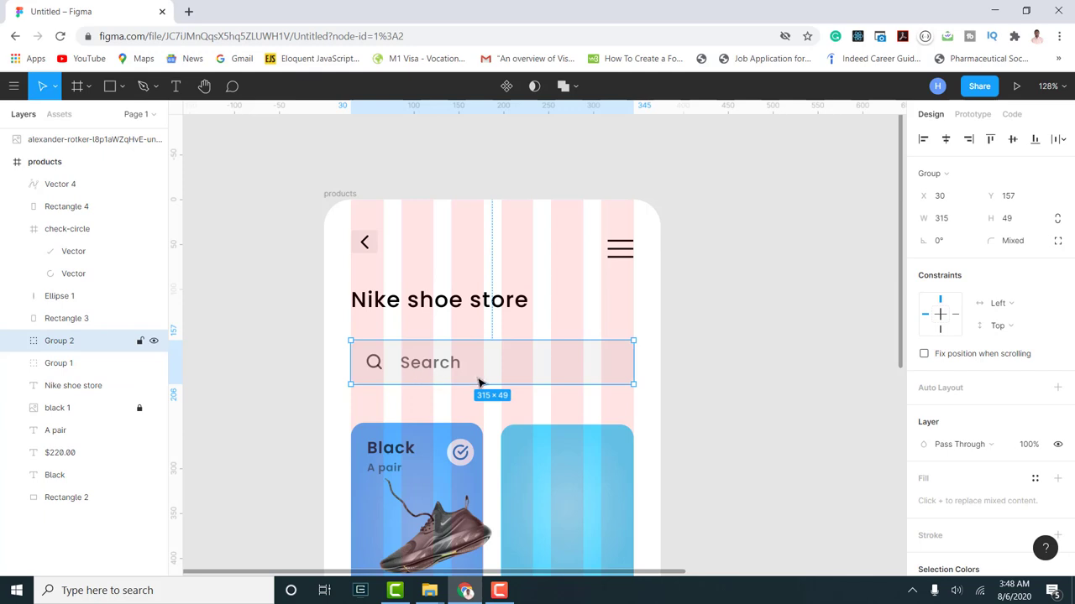
scroll(478, 383, down, 1)
click(337, 184)
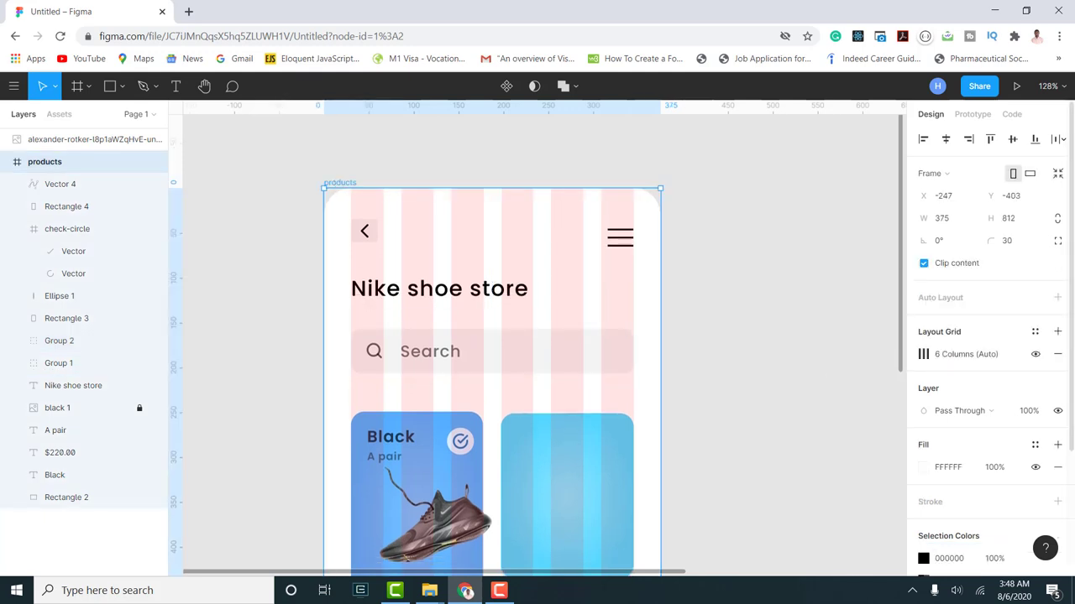
click(1036, 354)
scroll(534, 256, down, 5)
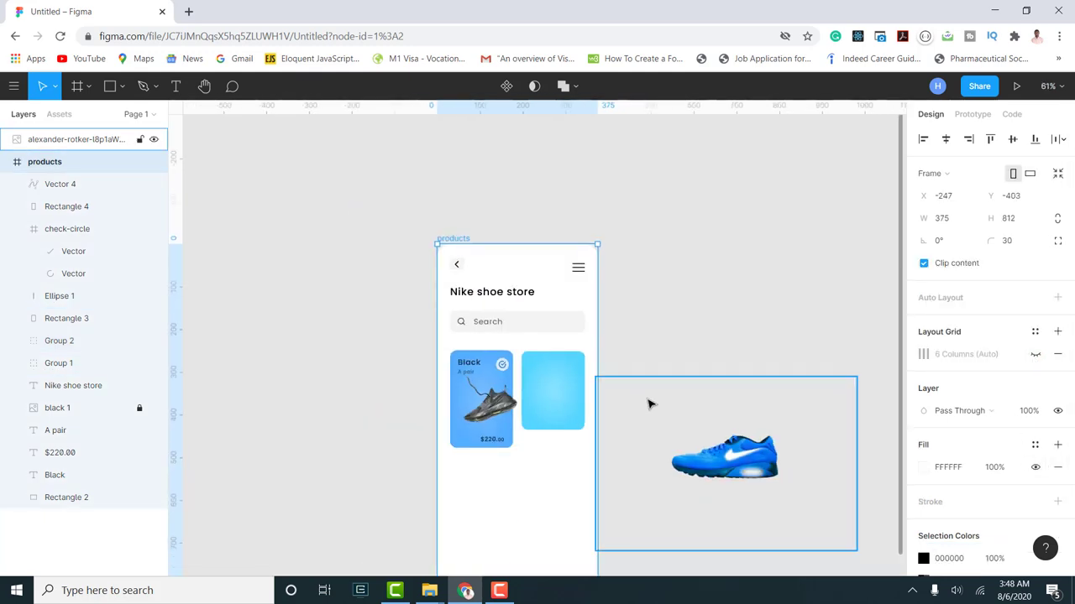
scroll(594, 445, up, 2)
scroll(596, 442, down, 2)
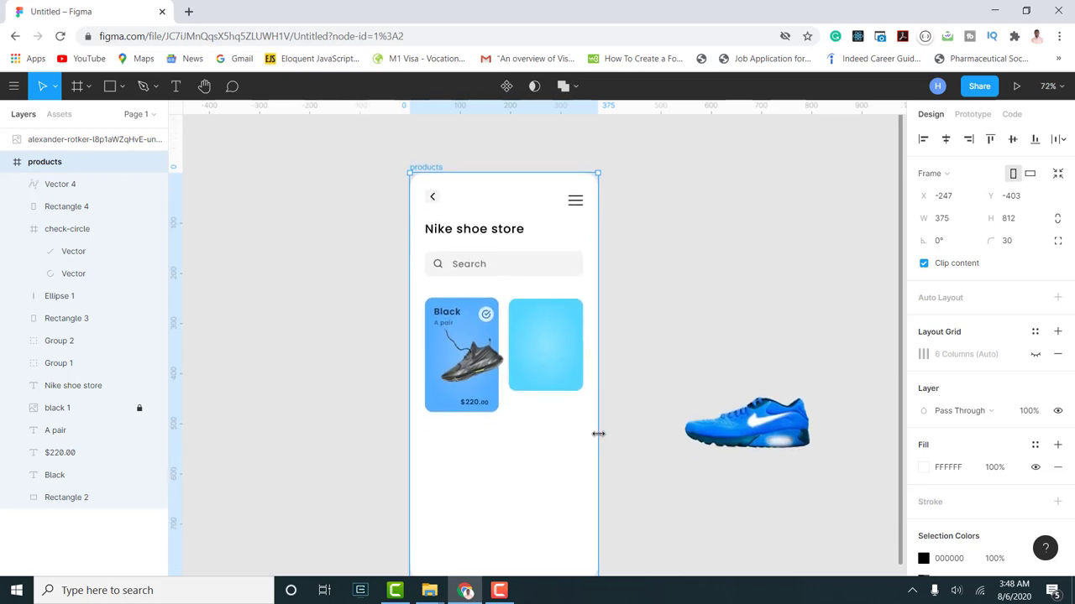
scroll(612, 444, down, 1)
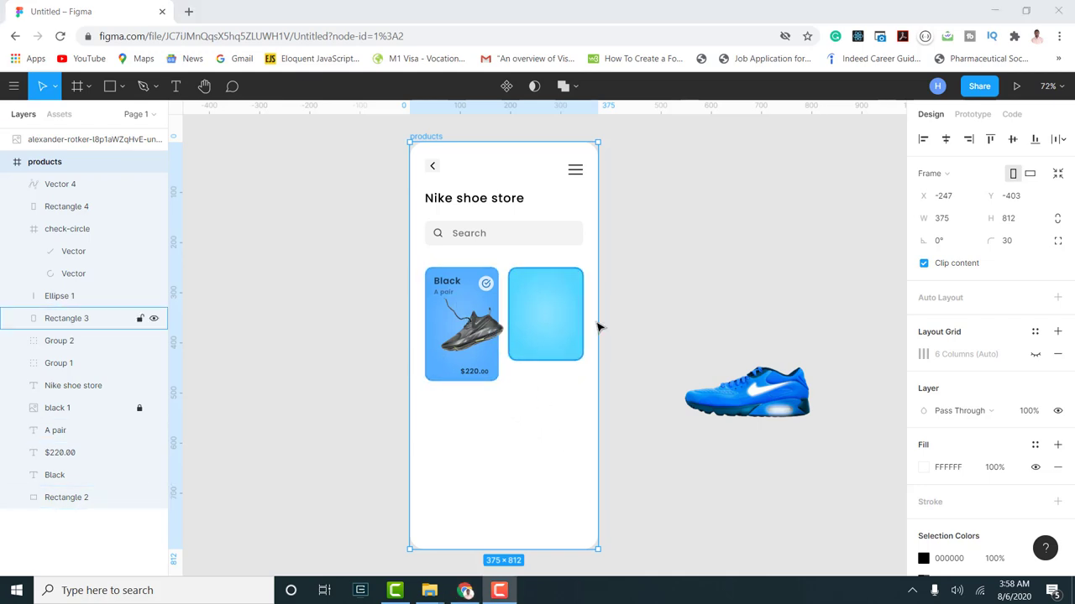
- Group the Black card's title, 'A pair' label and check icon, then copy the group onto the right card
scroll(487, 287, up, 5)
click(405, 275)
shift+click(398, 298)
shift+click(484, 279)
shift+click(474, 289)
key(ctrl+g)
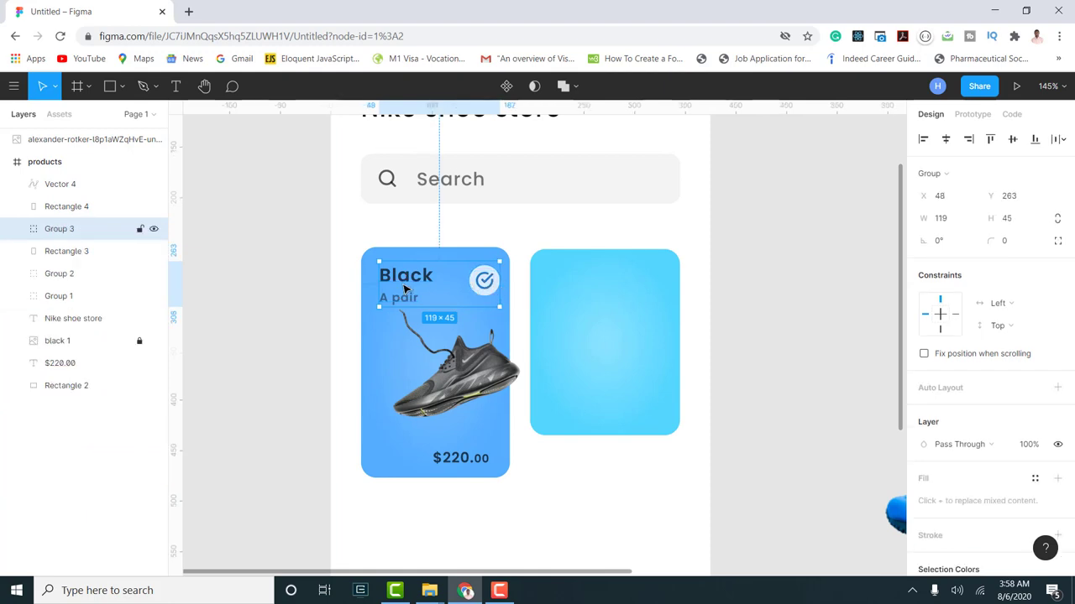
drag(404, 289, 565, 288)
- Retitle the right card 'Red' and place a copy of it below the Black card
double_click(556, 276)
text(Red)
scroll(755, 336, down, 3)
key(Escape)
key(Escape)
shift+click(645, 322)
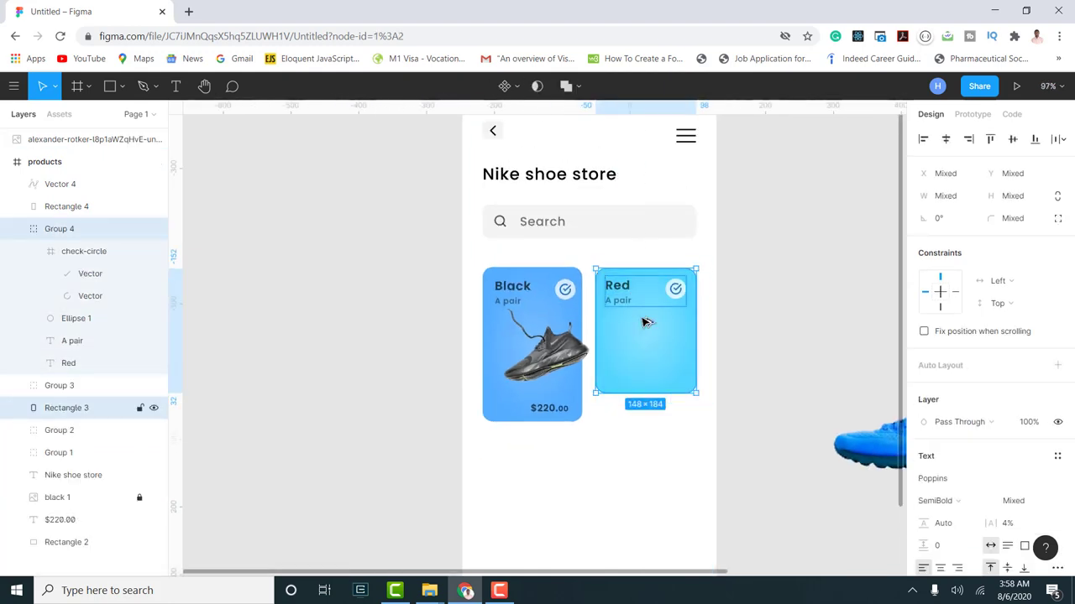
drag(645, 323, 532, 490)
- Copy the Black card to the lower right and title the lower cards 'Blue' and 'White'
click(529, 344)
shift+click(549, 408)
drag(466, 382, 589, 510)
scroll(674, 406, down, 2)
double_click(505, 411)
text(Blue)
double_click(623, 380)
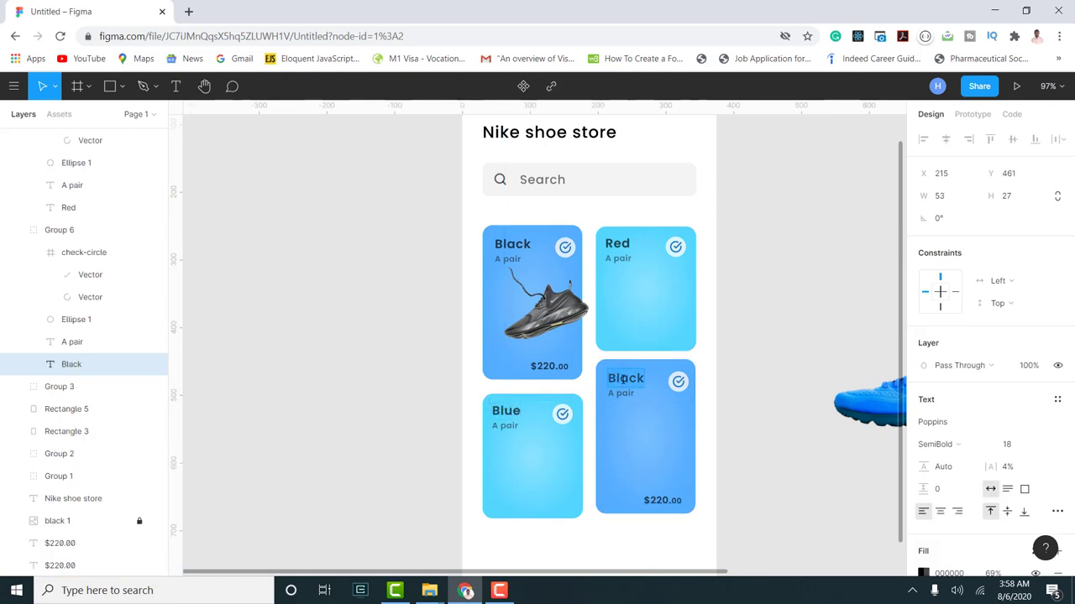
key(Escape)
key(Escape)
- Copy the $220.00 price onto the new cards and set the Blue and White prices to $450.00 and $550.00
drag(564, 367, 661, 339)
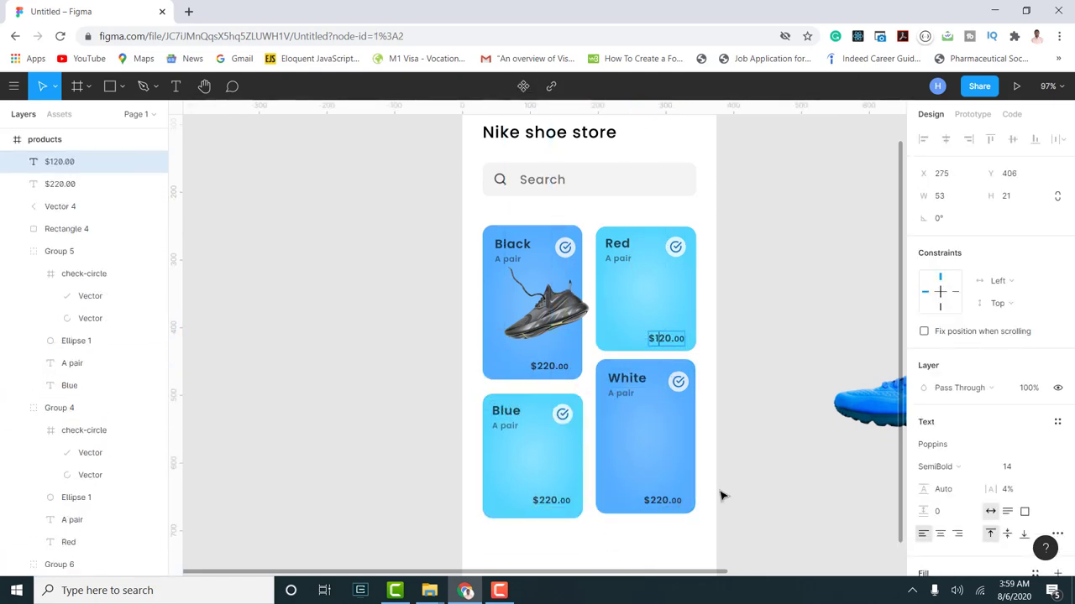
click(664, 500)
click(540, 500)
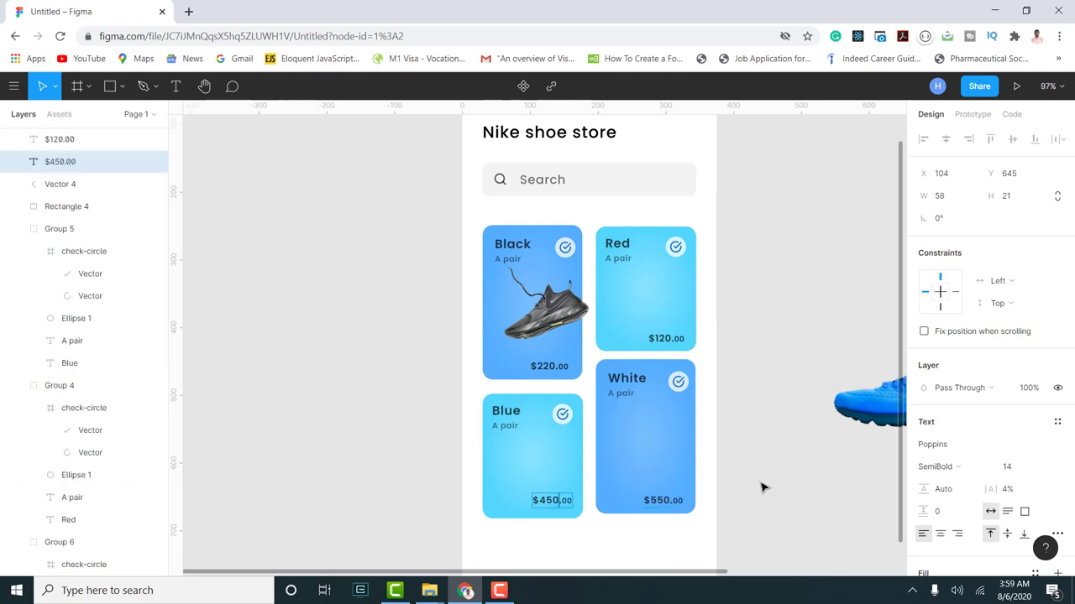
scroll(762, 487, down, 3)
drag(708, 360, 744, 420)
click(466, 411)
click(923, 444)
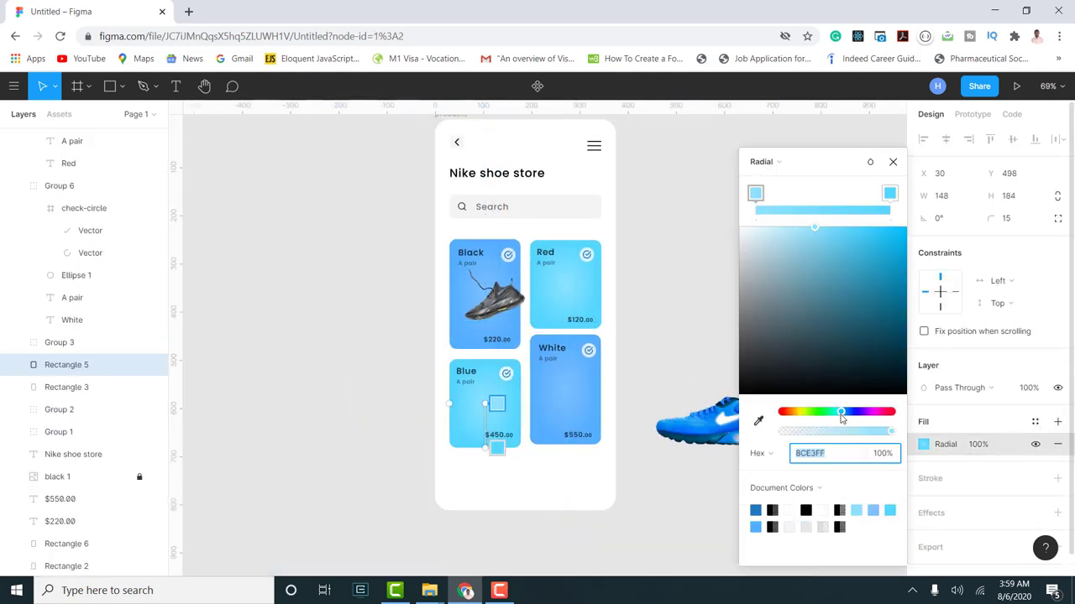
- Change the Blue card's gradient fill to yellow F1FF54
drag(842, 417, 804, 419)
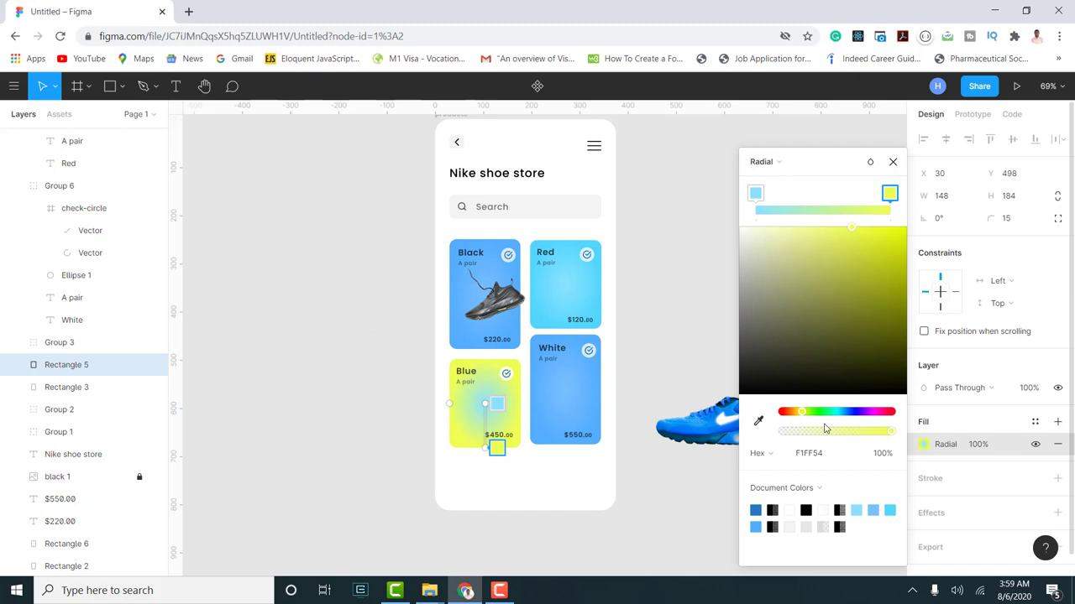
click(755, 194)
click(829, 454)
text(F1FF54)
key(Escape)
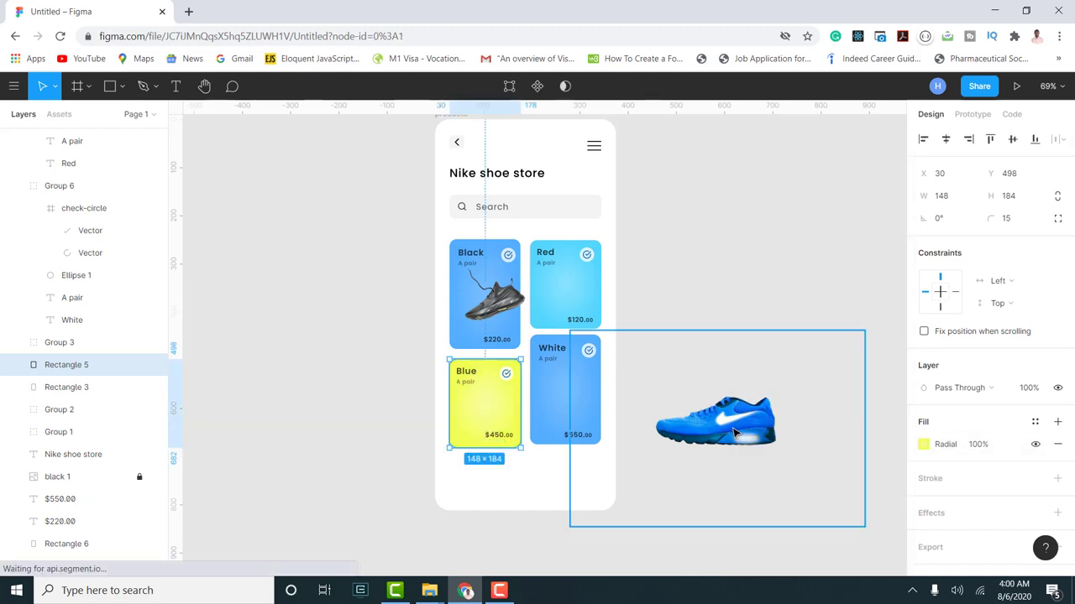
- Shrink the blue shoe image, place it on the Blue card and tilt it about 24 degrees
click(733, 432)
drag(865, 528, 729, 442)
drag(650, 390, 501, 412)
drag(580, 353, 560, 336)
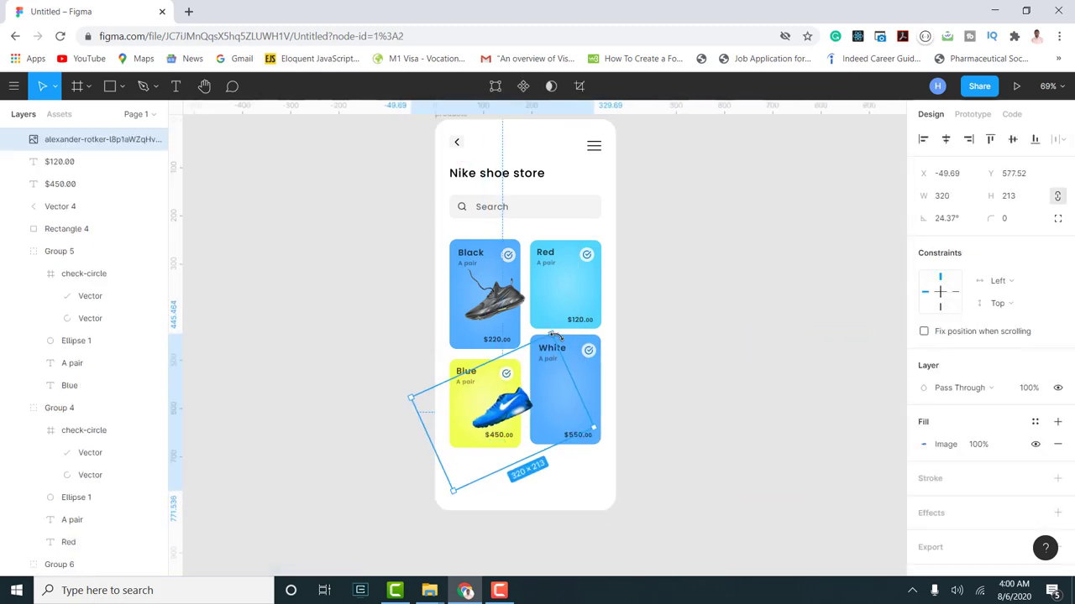
scroll(520, 369, up, 3)
scroll(483, 405, down, 3)
key(Escape)
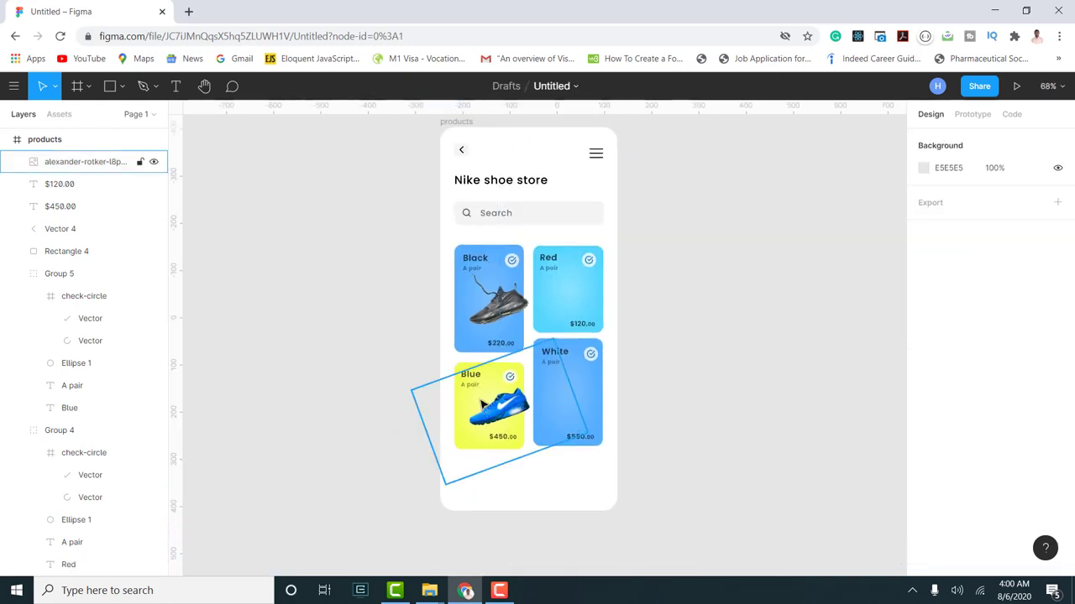
- Recolour the White card's gradient from pink to purple
click(567, 401)
click(923, 444)
drag(846, 411, 871, 411)
click(756, 193)
drag(851, 252, 810, 226)
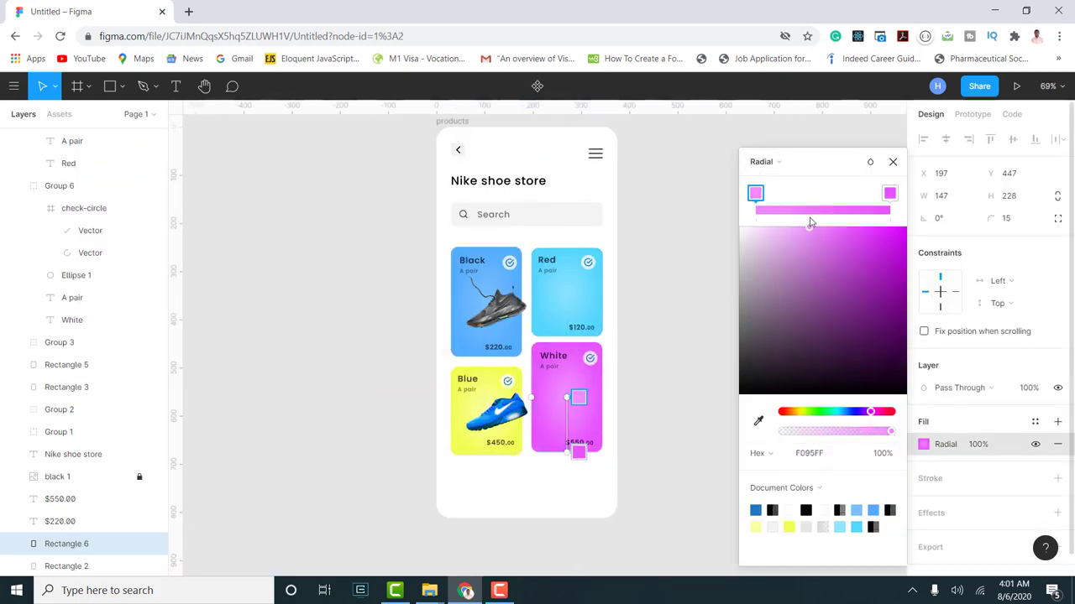
key(Escape)
key(Escape)
- Bring the red shoe image onto the Red card and zoom out to the whole screen
click(429, 590)
drag(511, 210, 564, 346)
scroll(610, 254, up, 3)
click(712, 274)
key(shift+1)
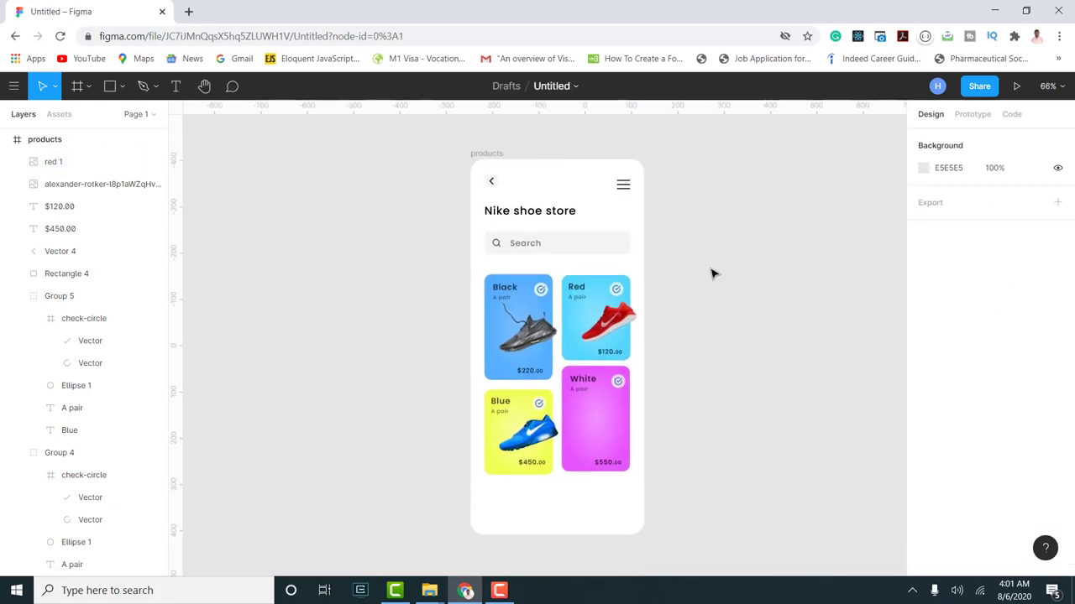
- Add the white shoe image, shrink it, place it on the White card and tilt it about 29 degrees
click(429, 590)
drag(680, 204, 588, 420)
drag(700, 578, 638, 436)
drag(604, 395, 579, 392)
drag(631, 428, 577, 388)
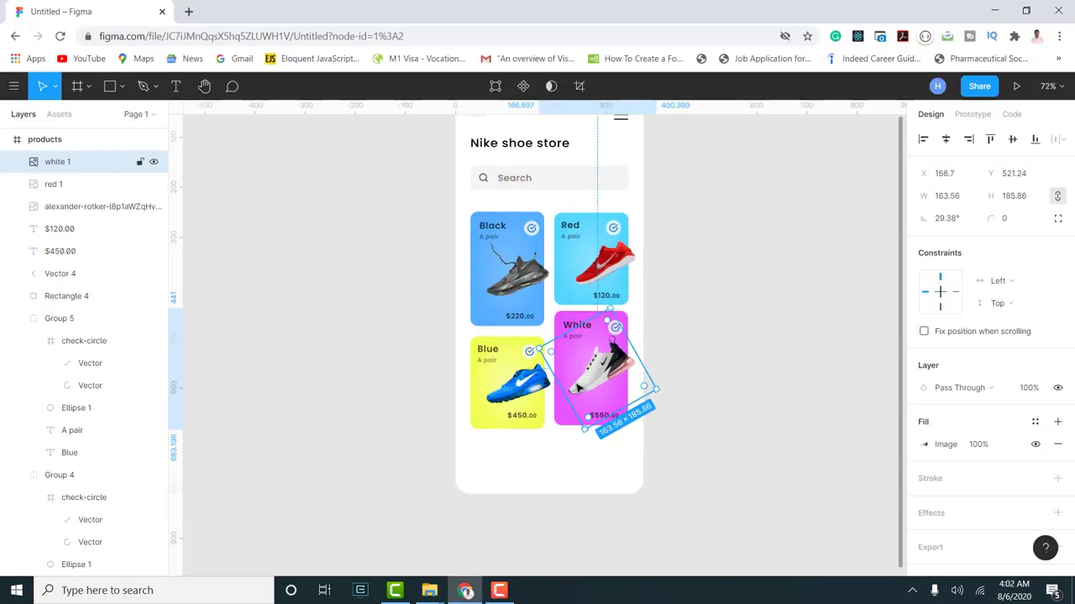
click(707, 369)
- Select everything on the Blue and White cards and move them slightly down
scroll(708, 370, up, 2)
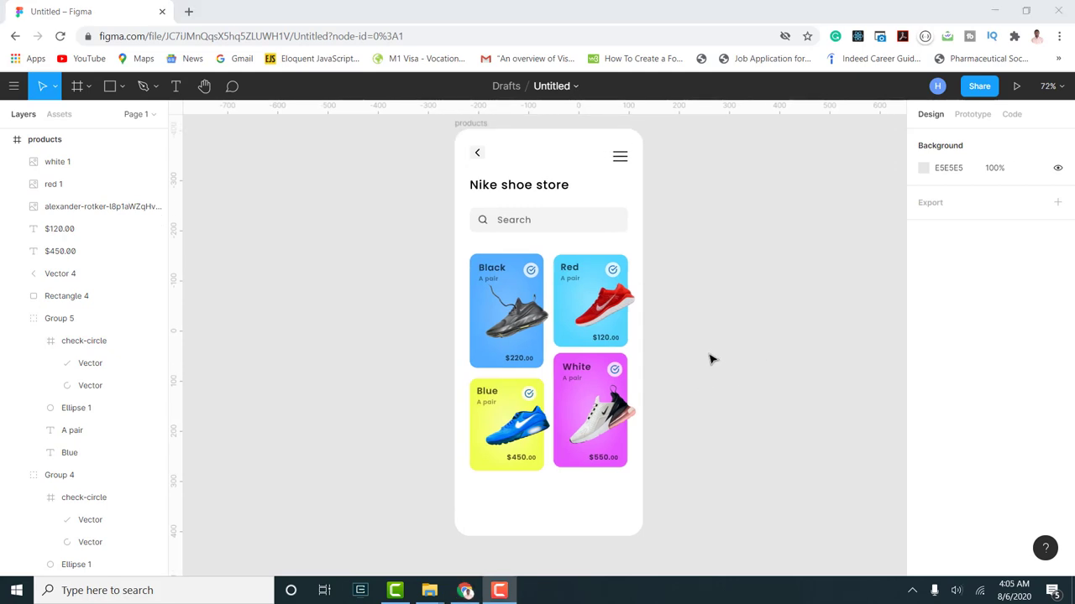
scroll(655, 355, up, 2)
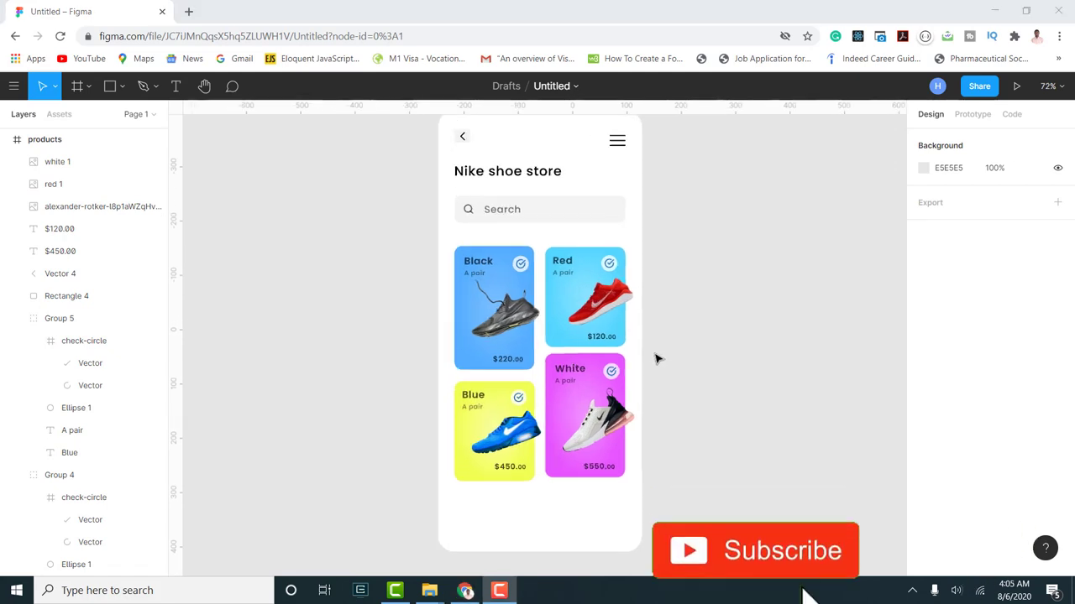
click(600, 429)
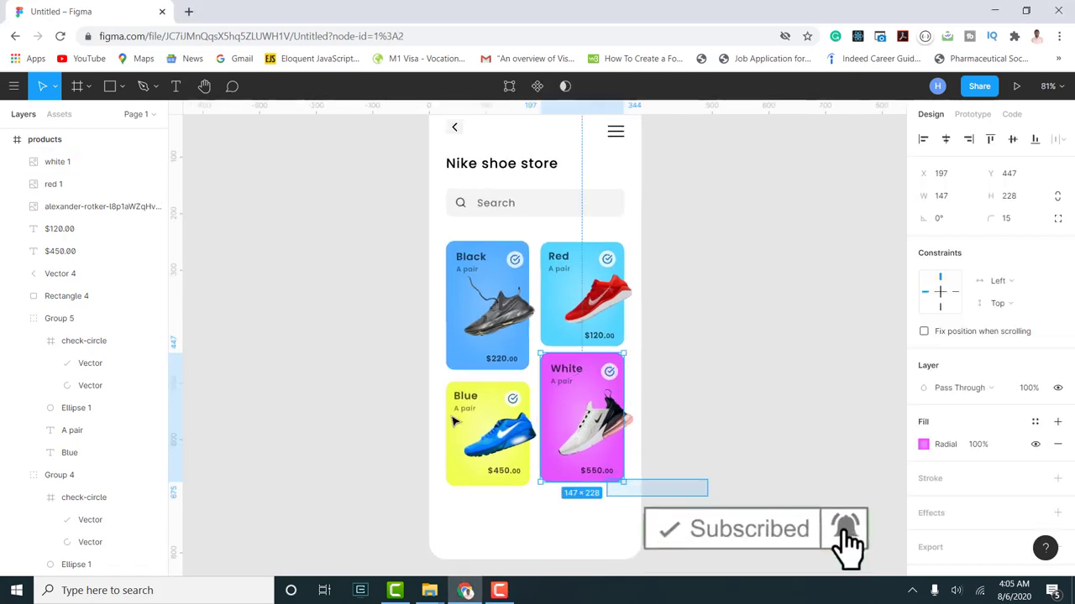
shift+click(456, 420)
shift+click(504, 470)
click(724, 468)
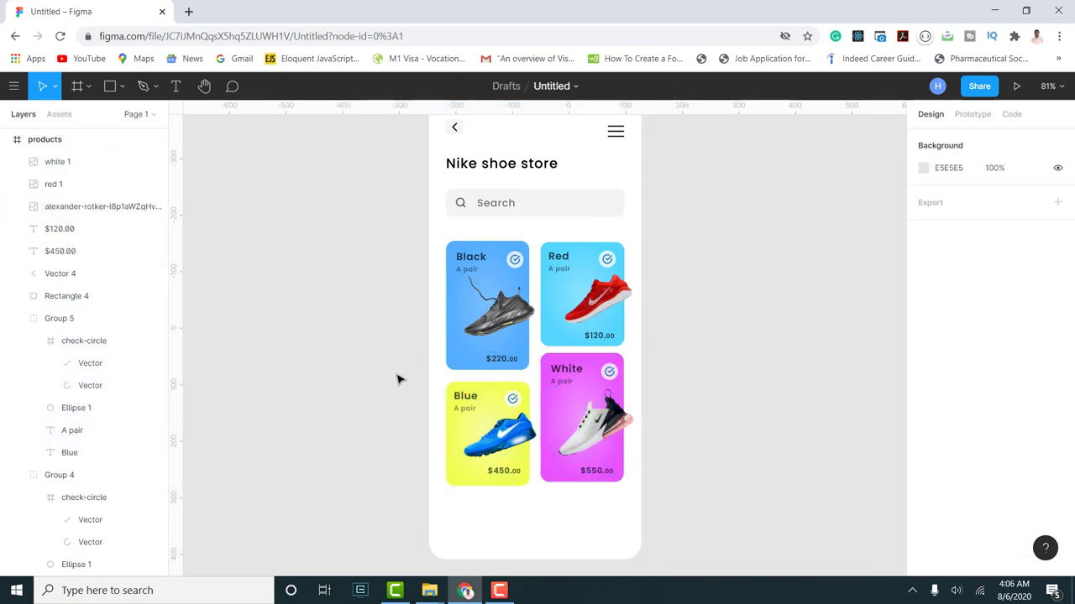
drag(395, 373, 738, 520)
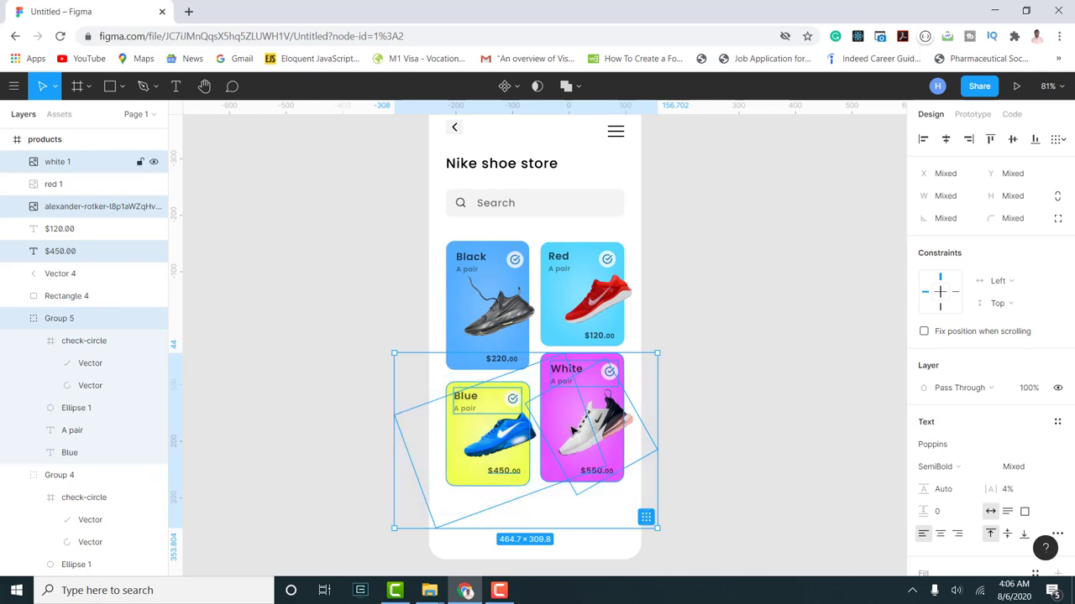
drag(575, 432, 576, 442)
click(650, 434)
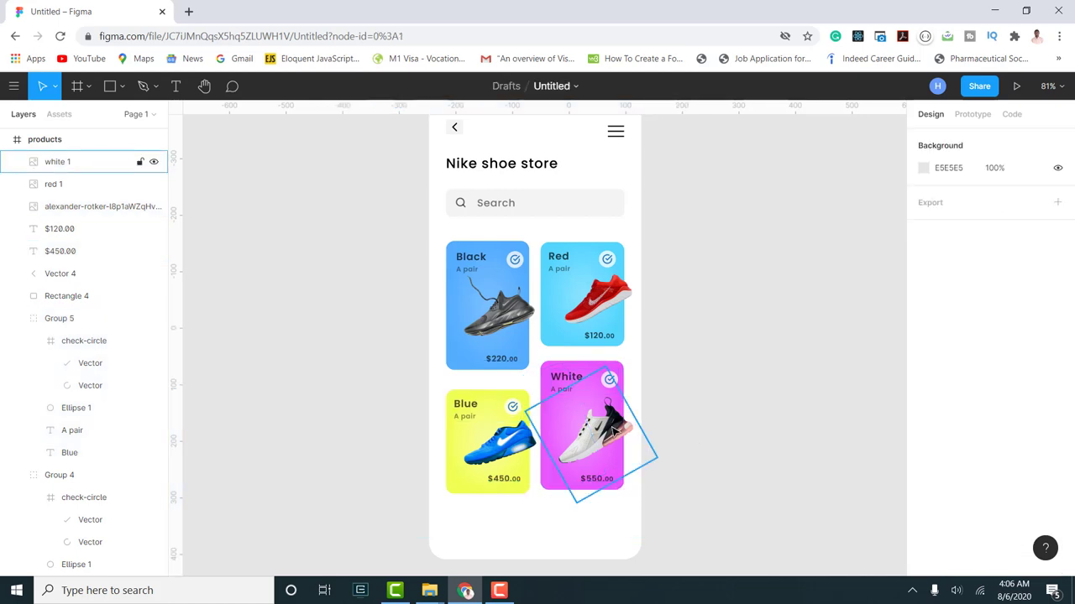
click(613, 430)
click(730, 400)
- Collapse Groups 5, 4 and 6 in the layer list and pick the Rectangle tool
scroll(687, 397, down, 2)
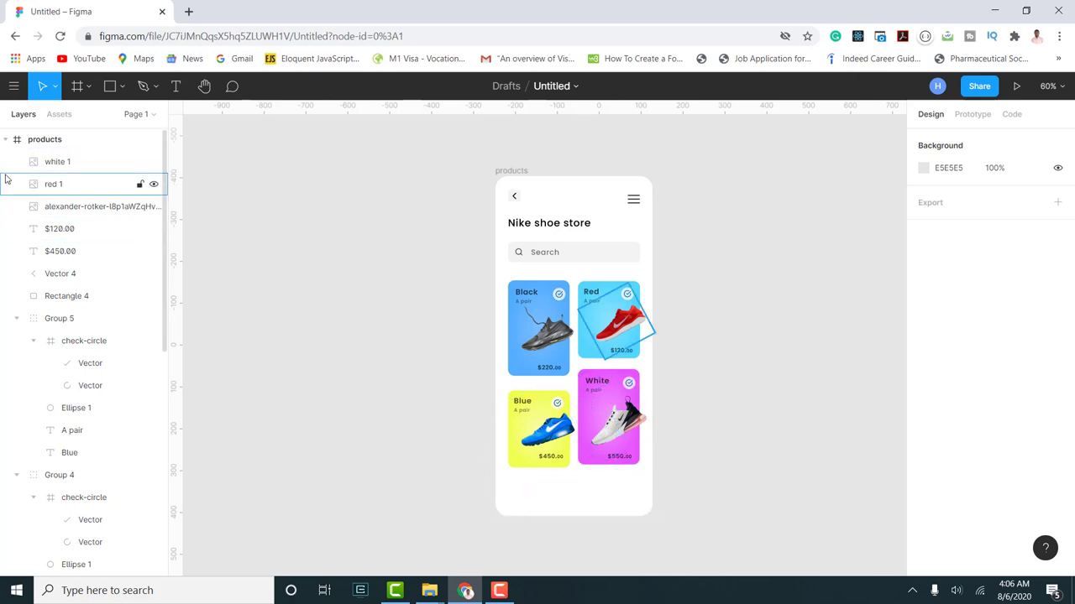
click(16, 318)
click(16, 341)
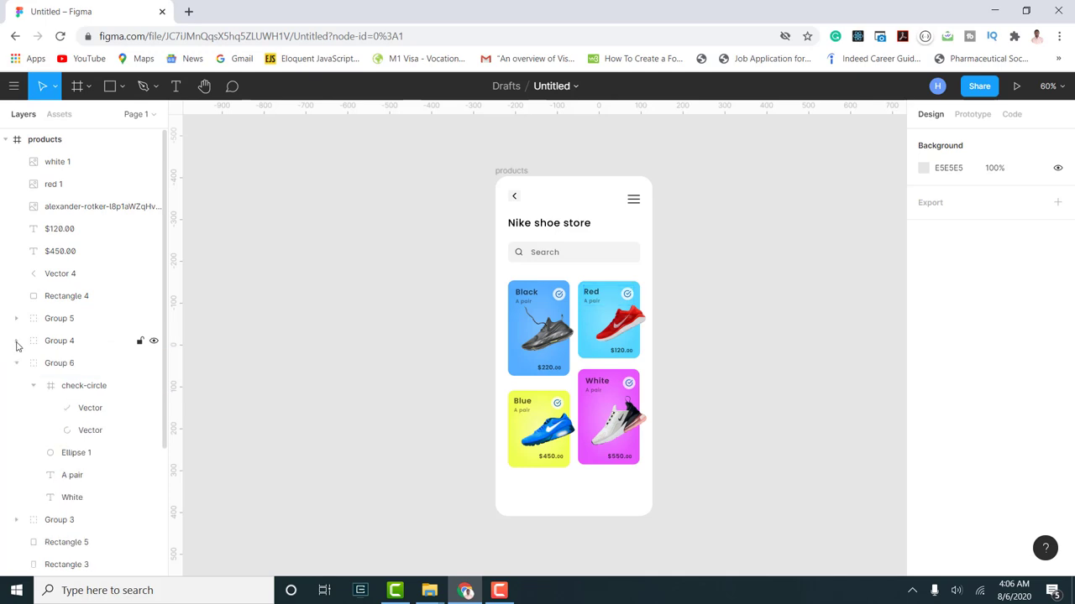
click(16, 363)
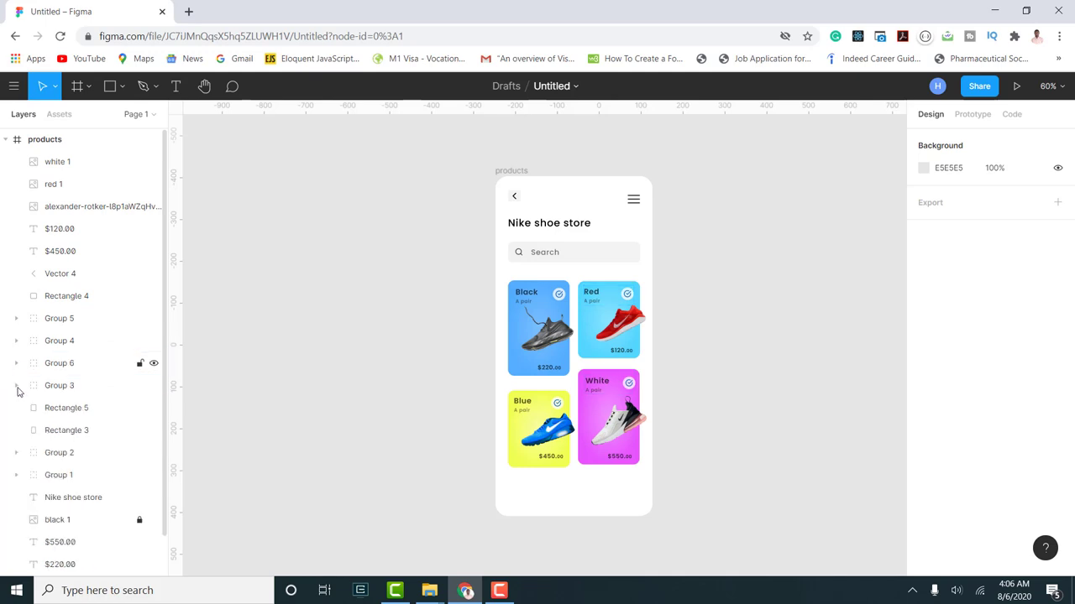
click(122, 86)
click(101, 119)
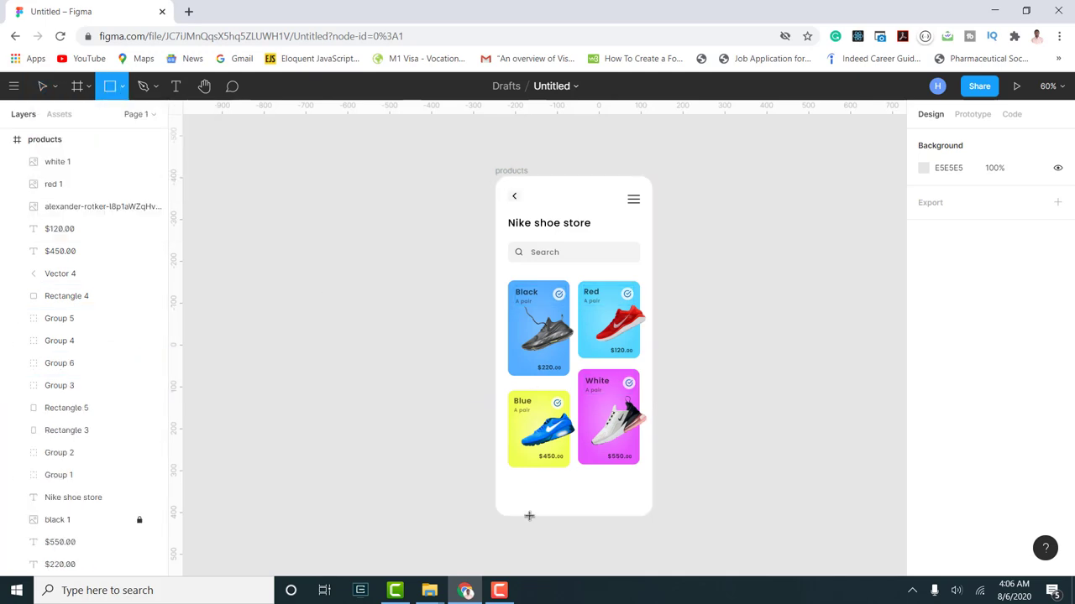
- Draw a grey bar spanning the screen's bottom edge and give the frame an FBFBFB background
drag(505, 491, 664, 526)
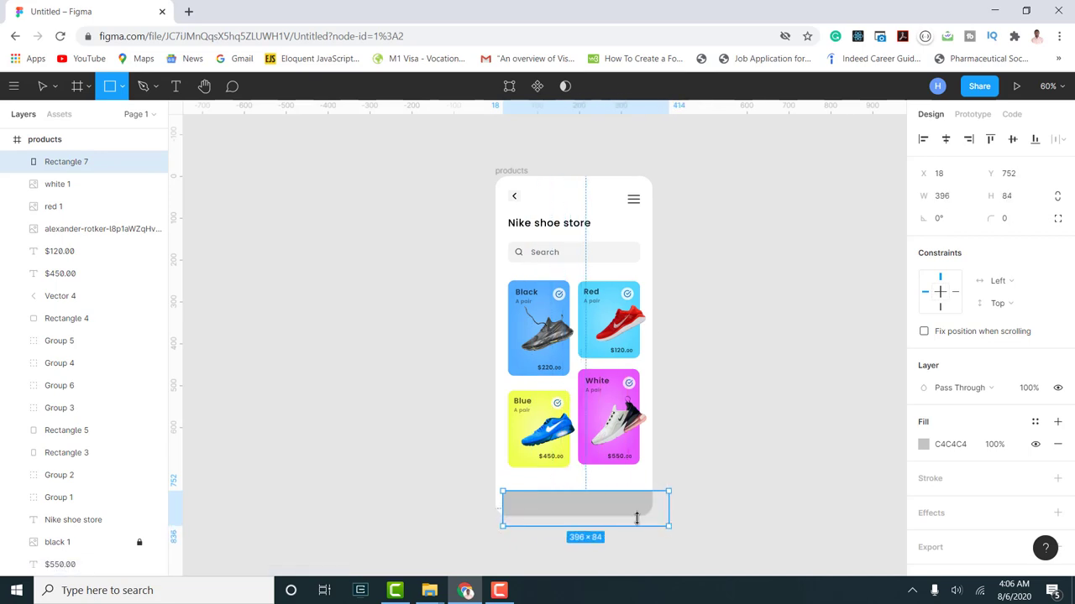
drag(496, 502, 468, 499)
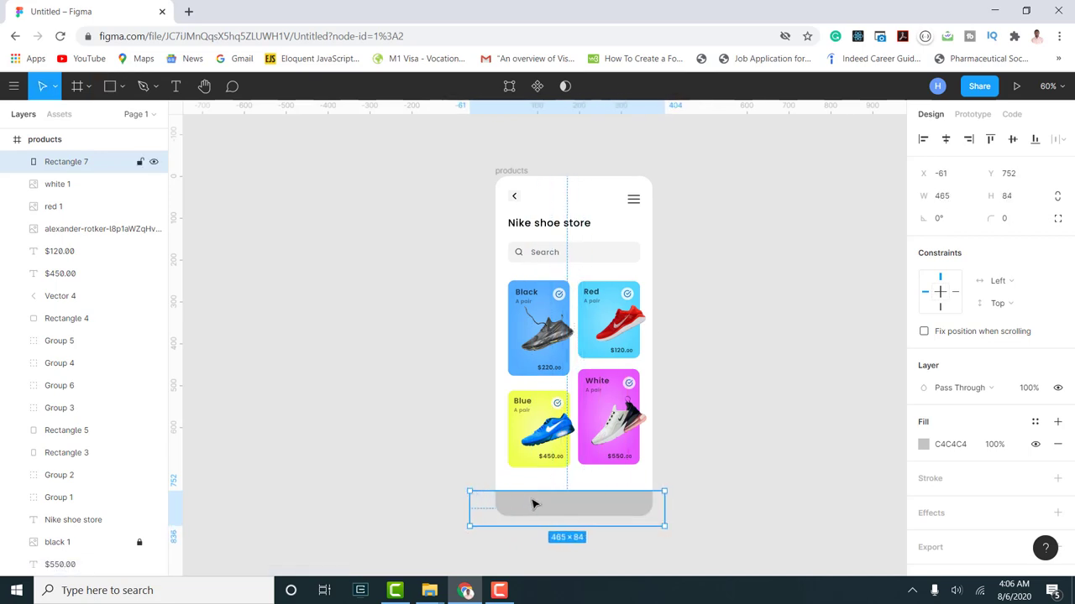
click(515, 172)
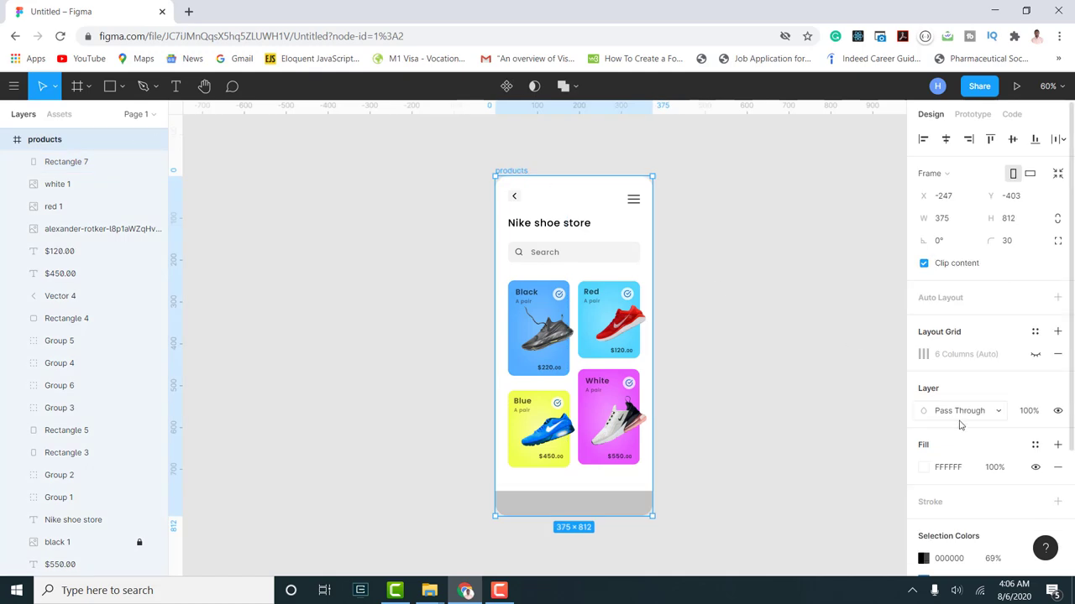
click(924, 468)
text(FBFBFB)
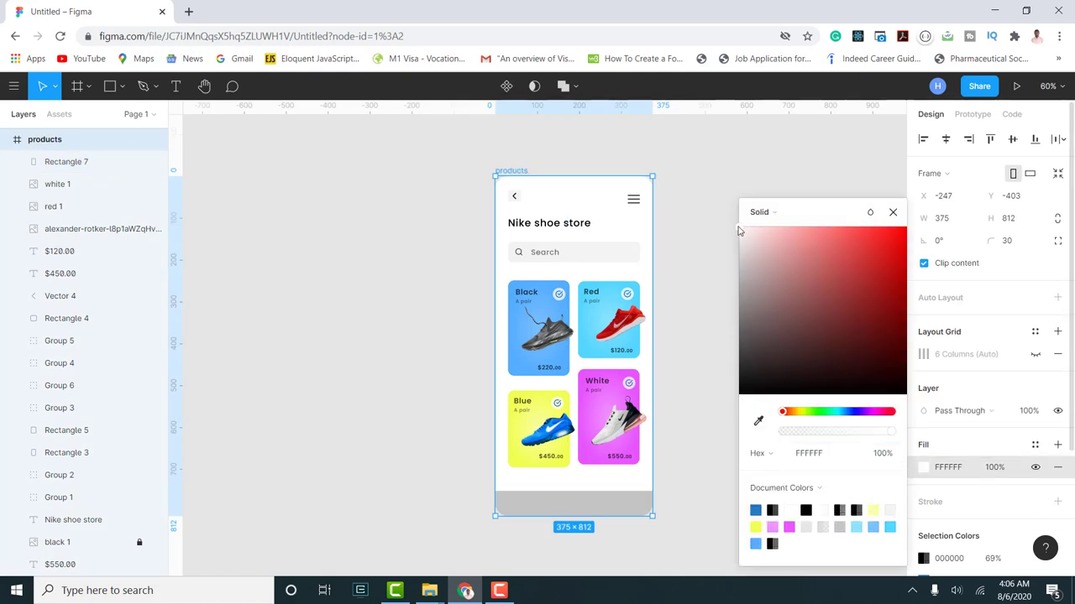
key(Return)
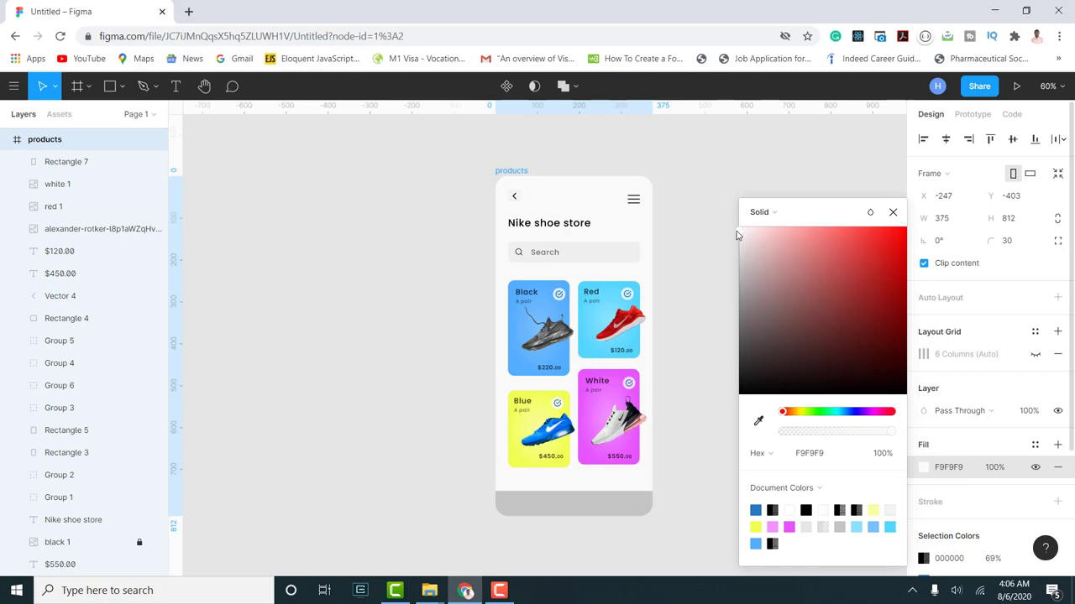
click(893, 211)
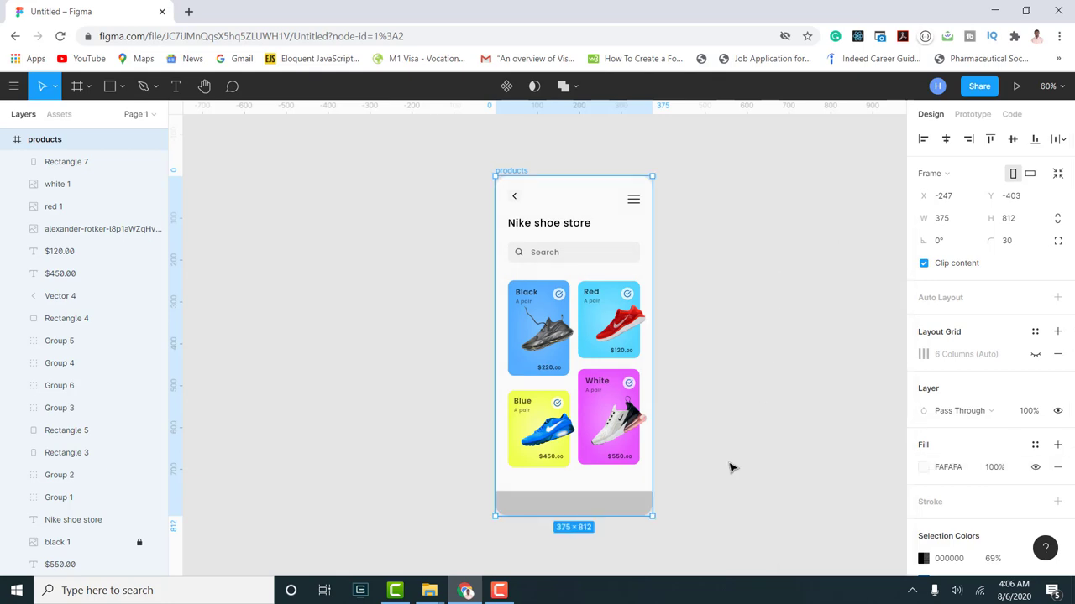
click(611, 504)
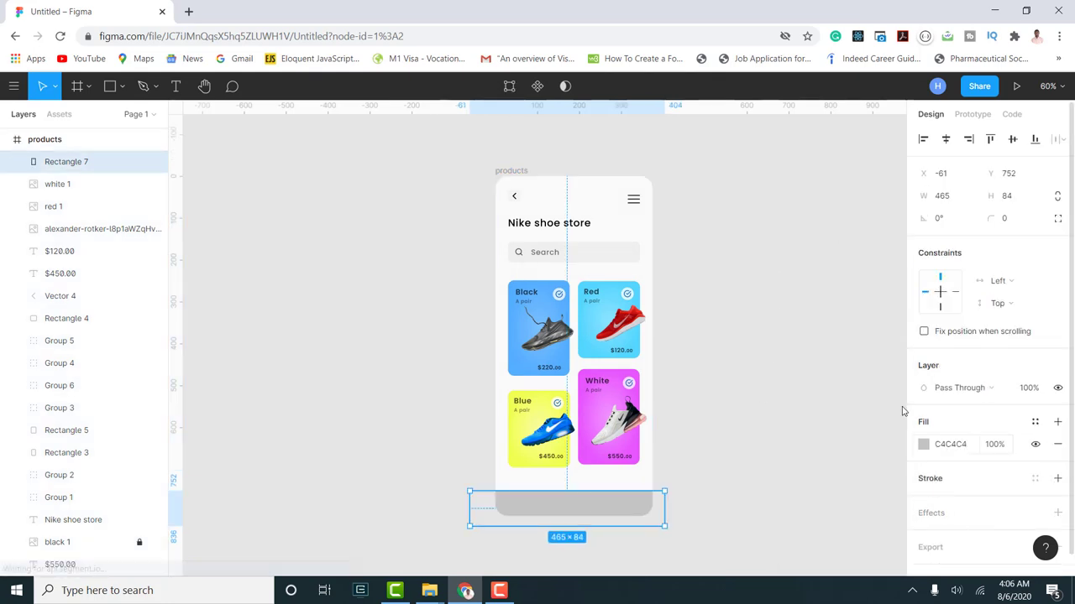
- Change the bottom bar's fill to white FFFFFF
click(924, 423)
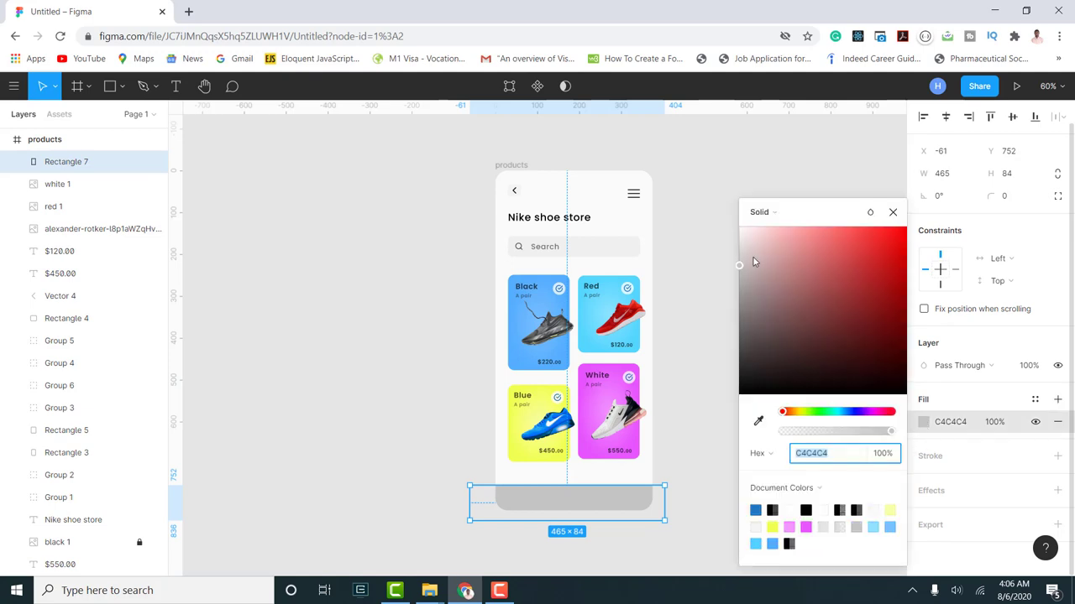
text(ffffff)
key(Return)
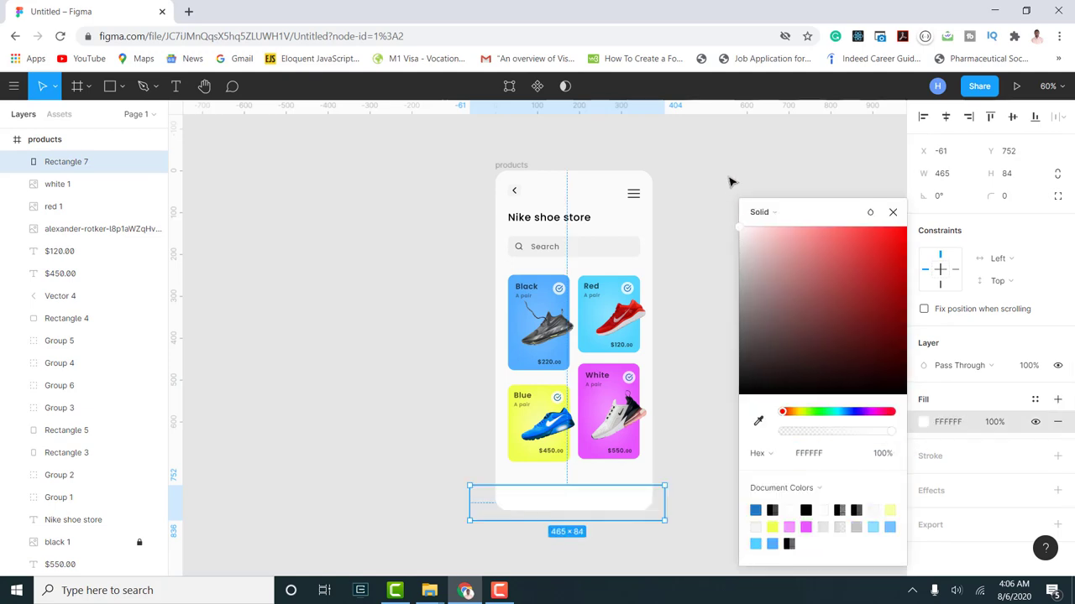
click(892, 213)
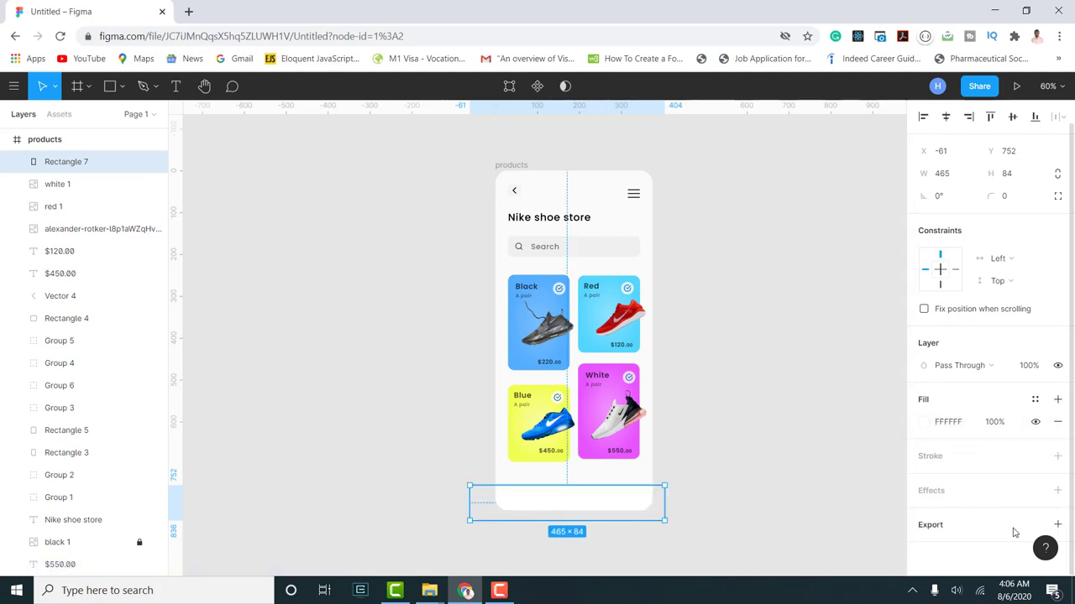
- Add a drop shadow to the bar with X 4, Y 4, blur 20, black at 25%
click(1058, 492)
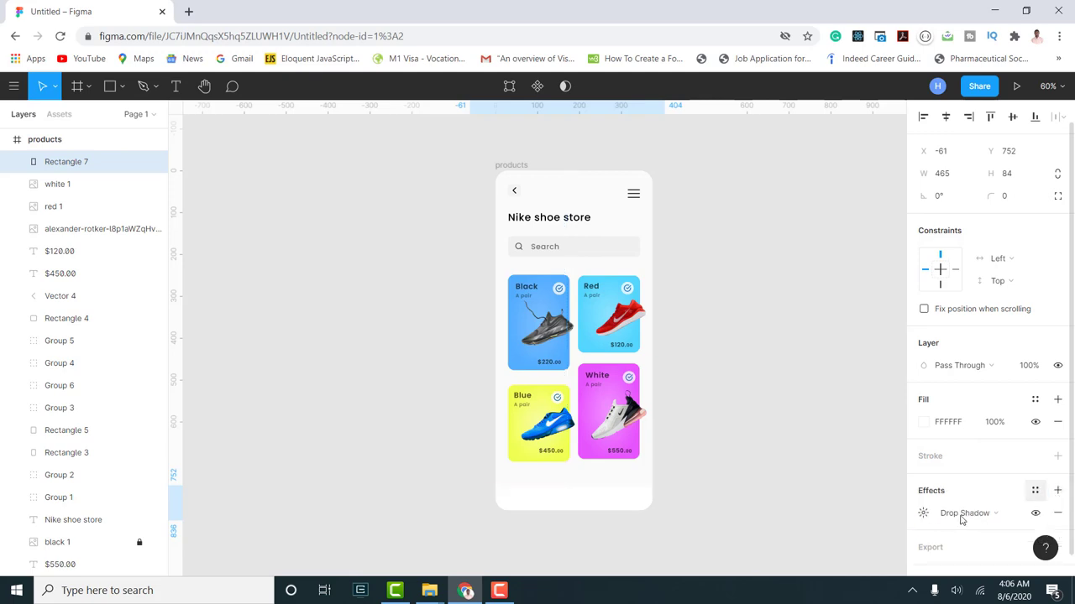
click(924, 514)
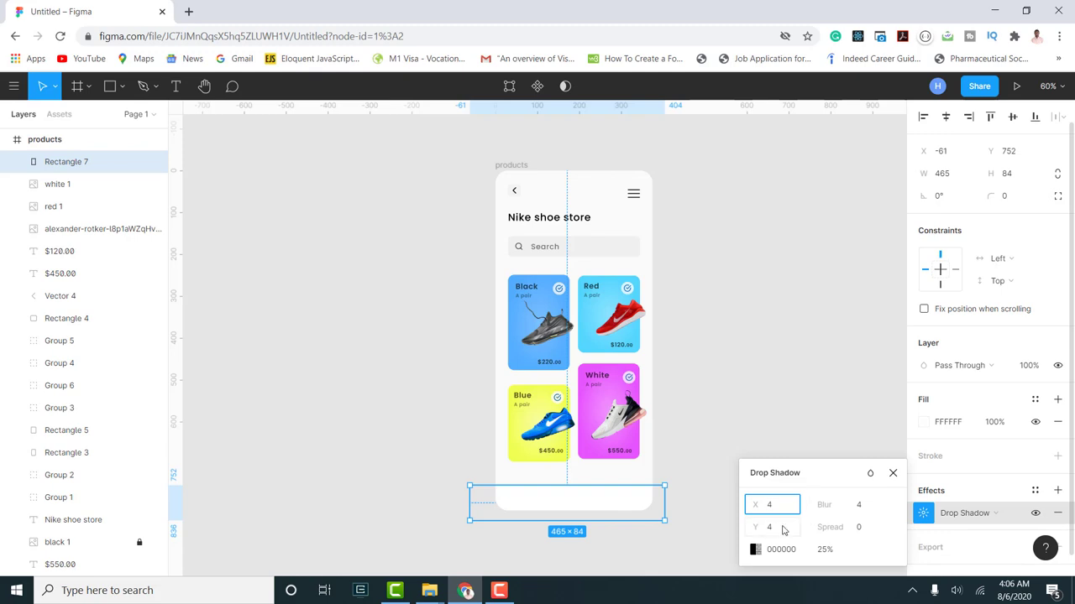
click(869, 512)
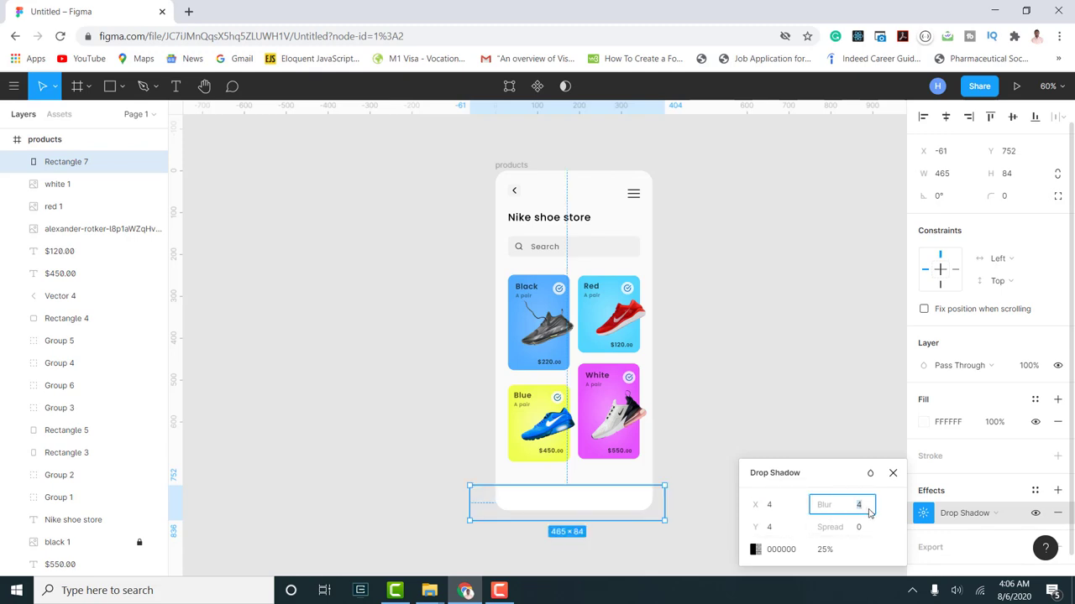
text(20)
key(Return)
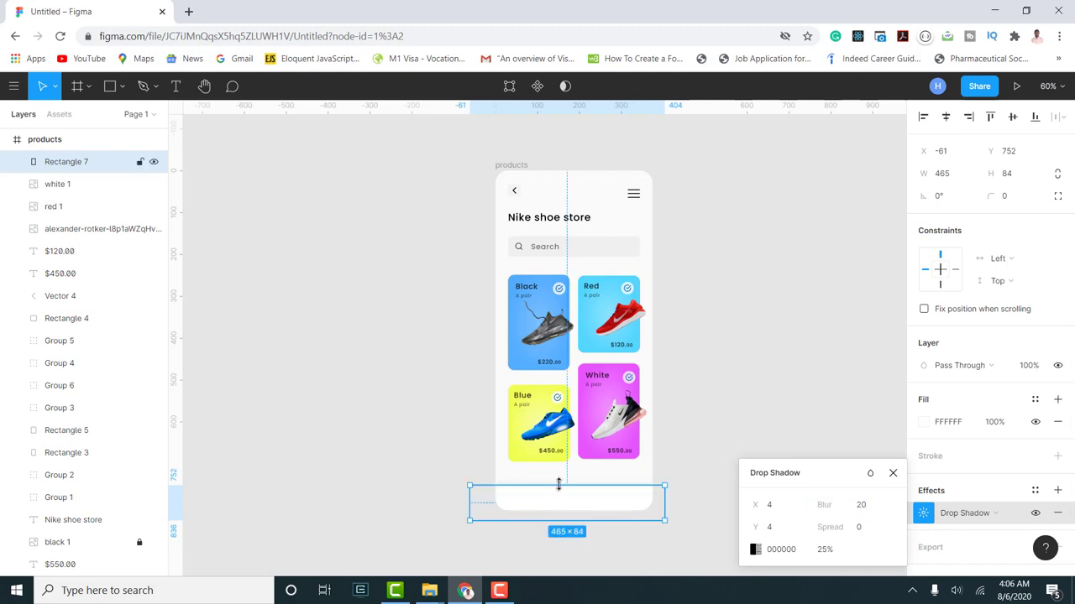
scroll(580, 513, up, 5)
- Dismiss the shadow settings, deselect the bar and pan to view the whole shoe screen
scroll(585, 486, up, 3)
click(848, 420)
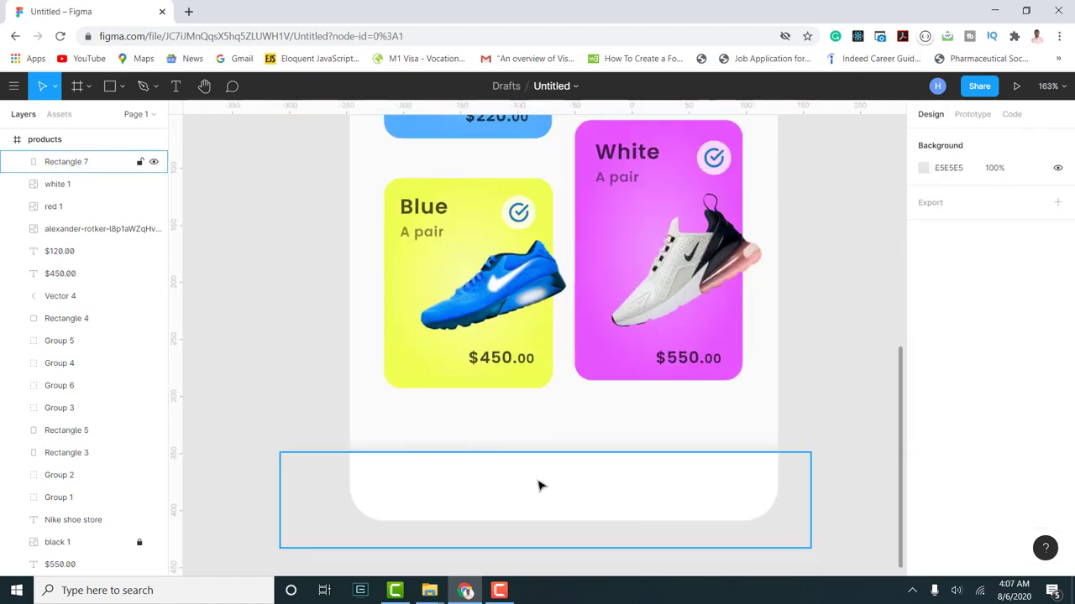
scroll(537, 435, down, 2)
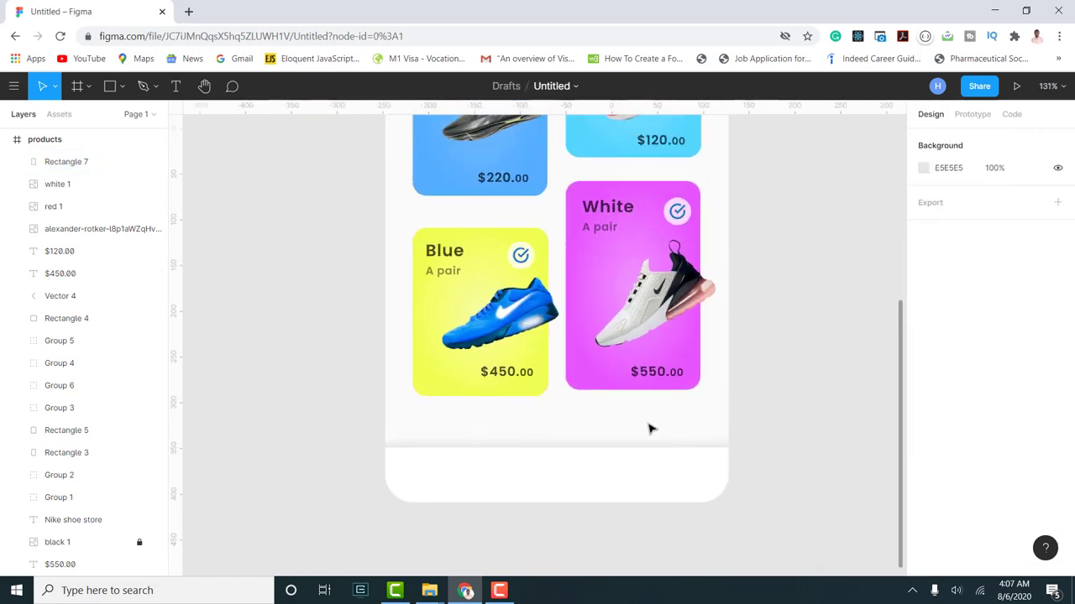
scroll(621, 437, down, 2)
scroll(789, 374, up, 3)
scroll(737, 388, down, 1)
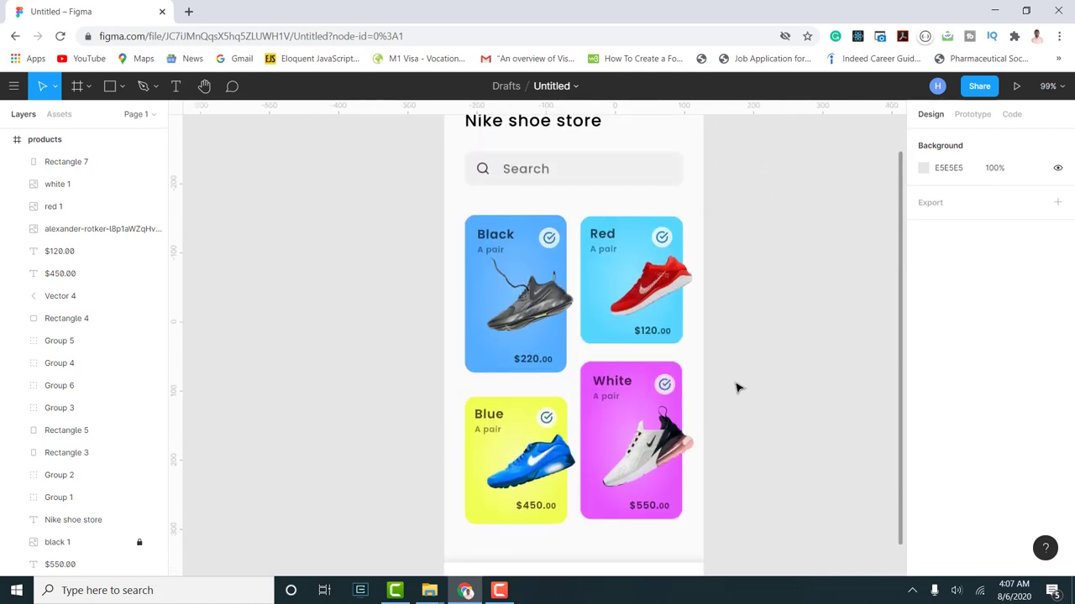
scroll(737, 388, down, 1)
scroll(722, 393, down, 2)
scroll(725, 396, up, 1)
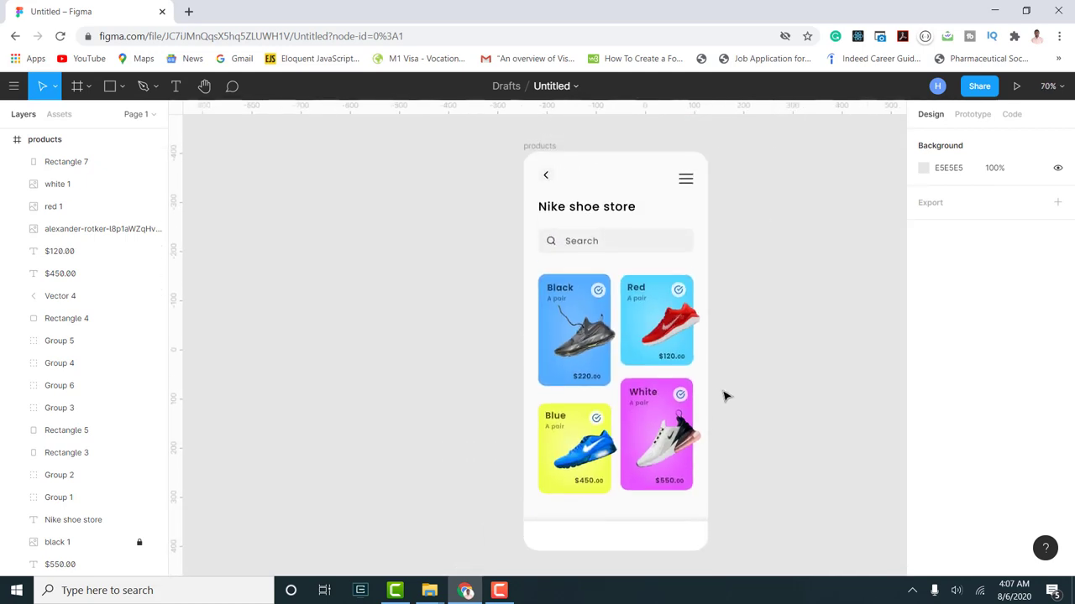
scroll(724, 395, up, 1)
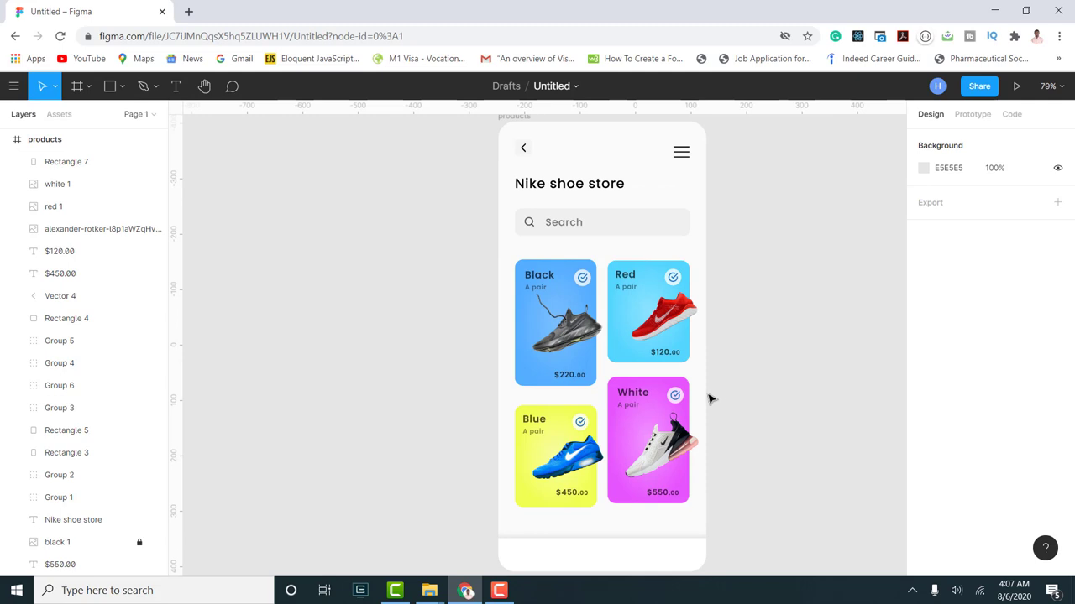
scroll(711, 402, down, 2)
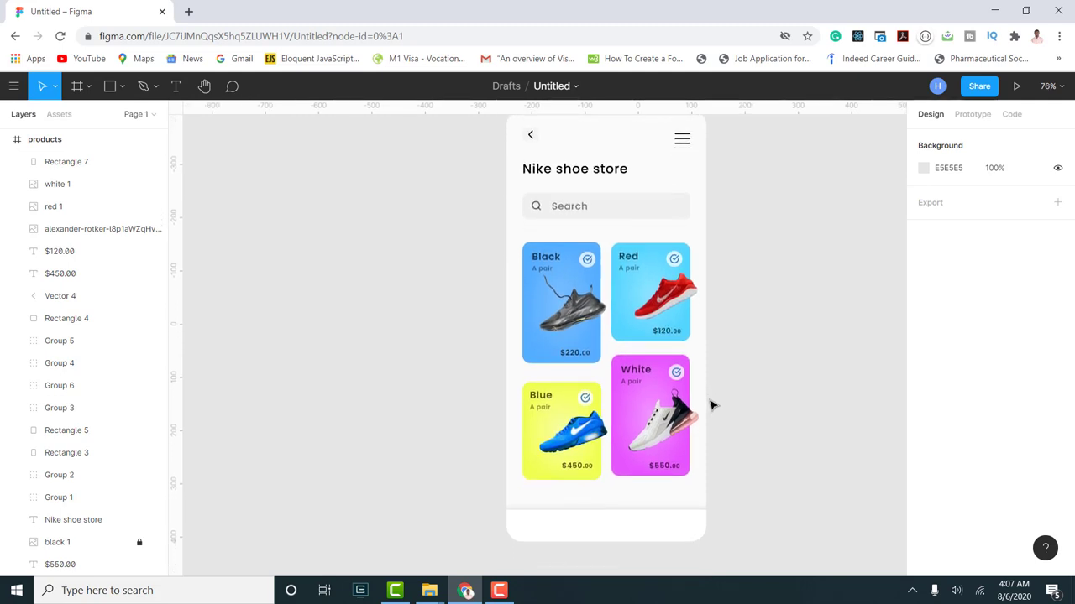
scroll(718, 366, up, 1)
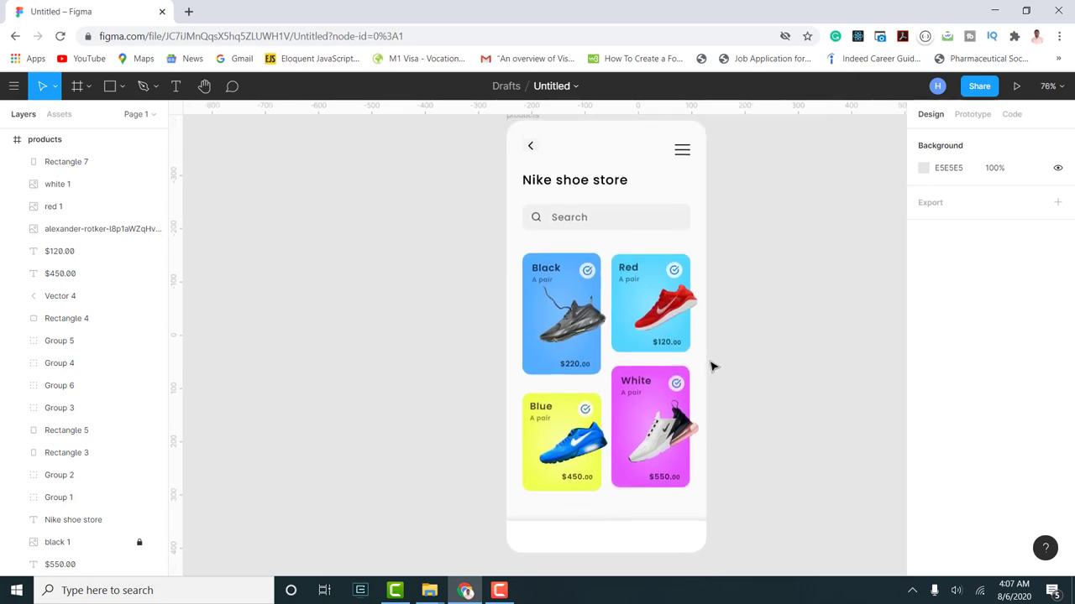
scroll(710, 369, right, 1)
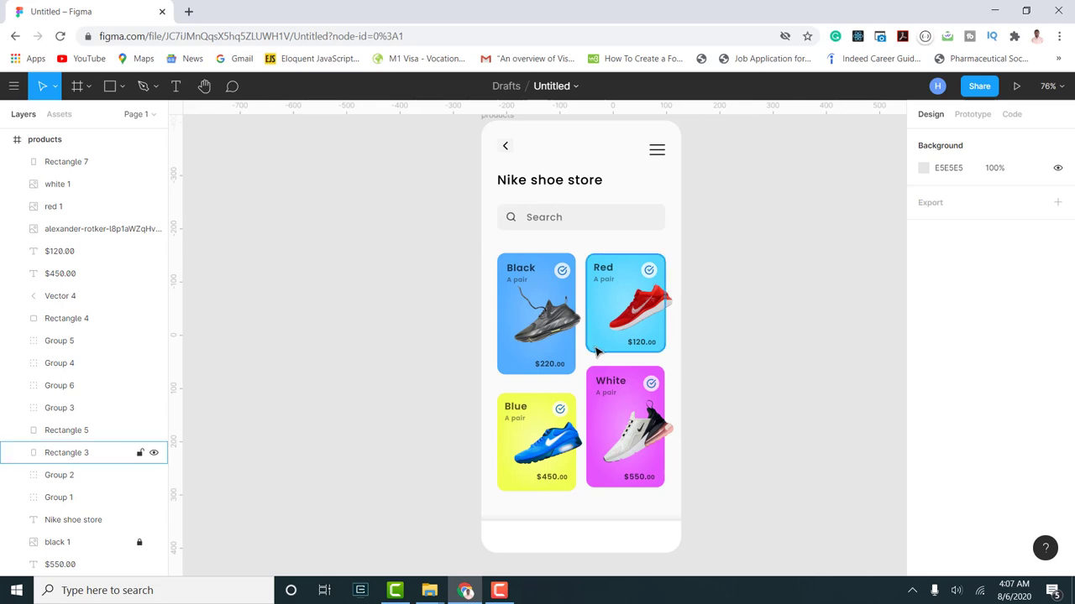
- Draw an ellipse on the bar's top edge, size it to 78×78 and centre it
click(122, 89)
click(106, 169)
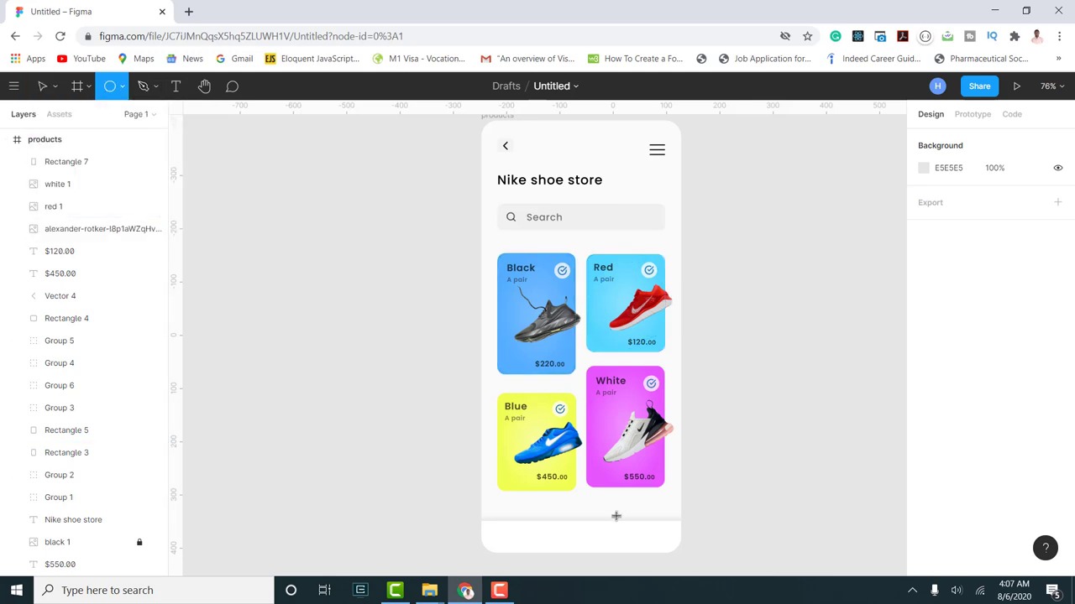
drag(568, 502, 607, 544)
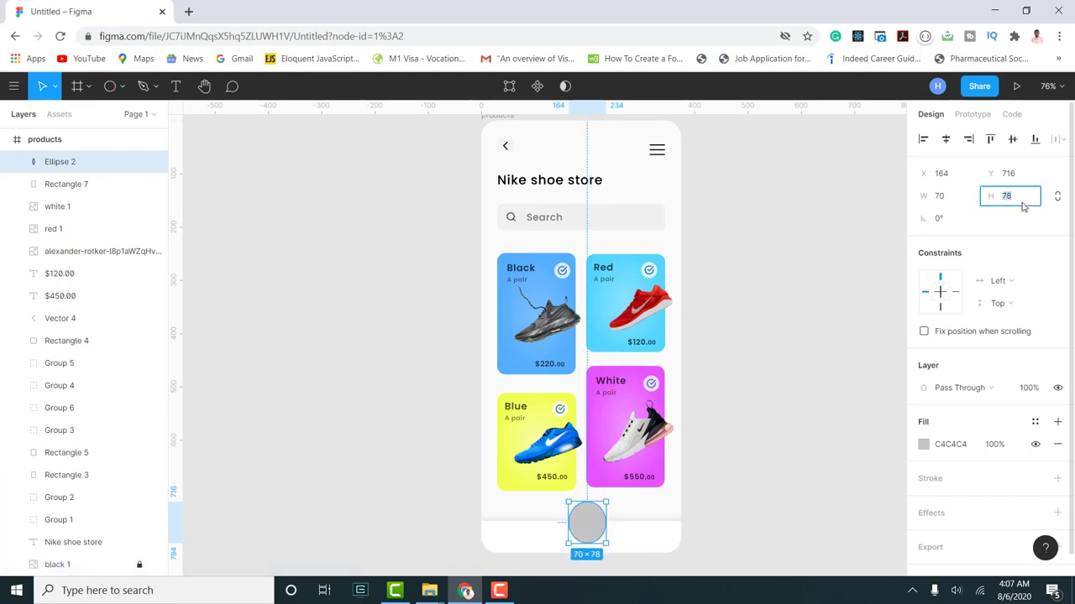
click(949, 201)
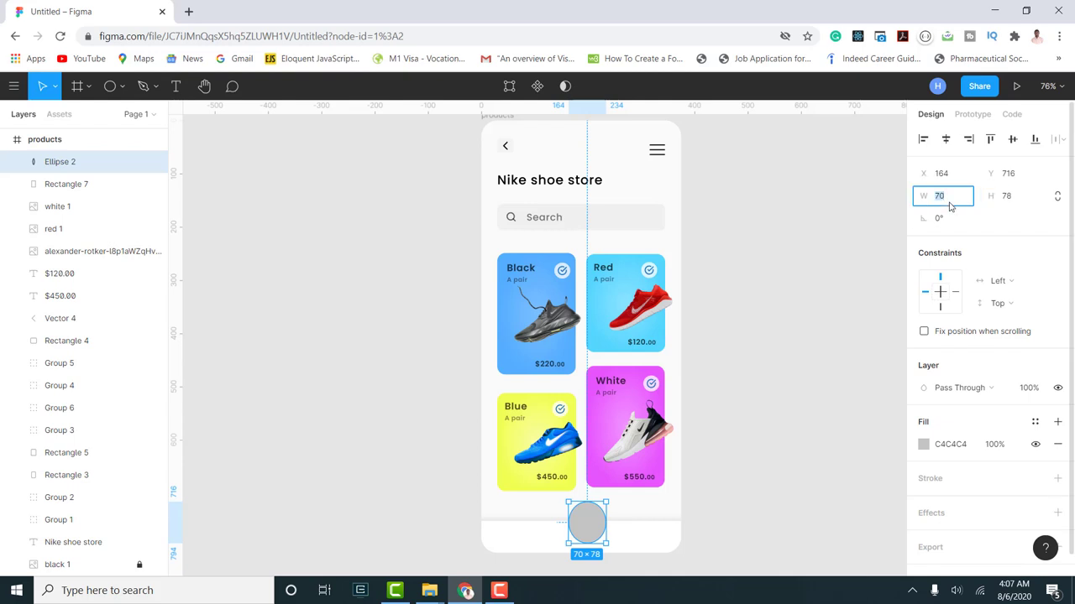
text(78)
key(Return)
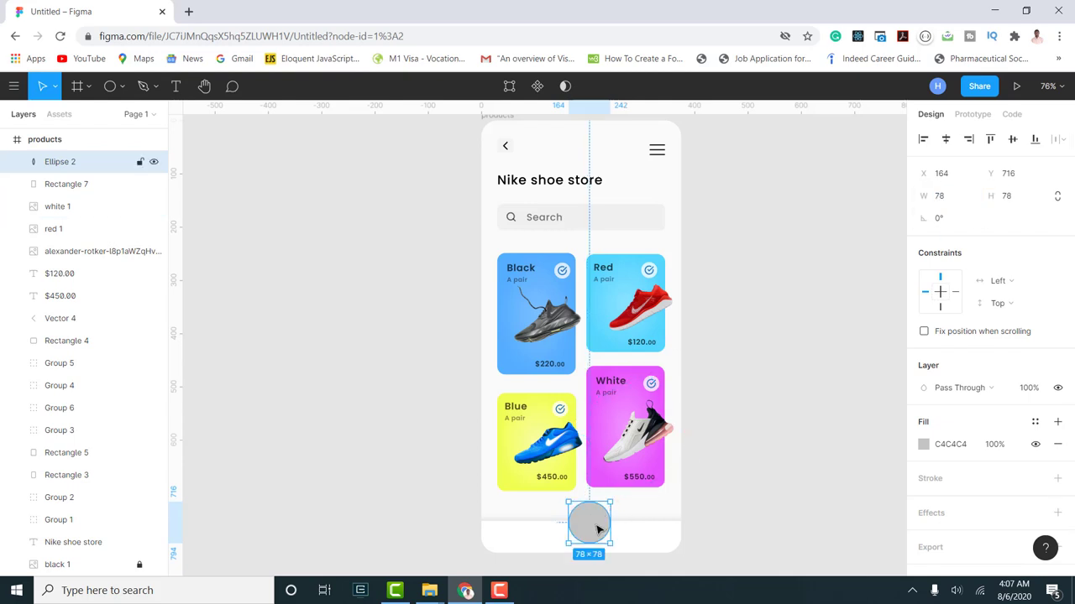
drag(596, 529, 588, 529)
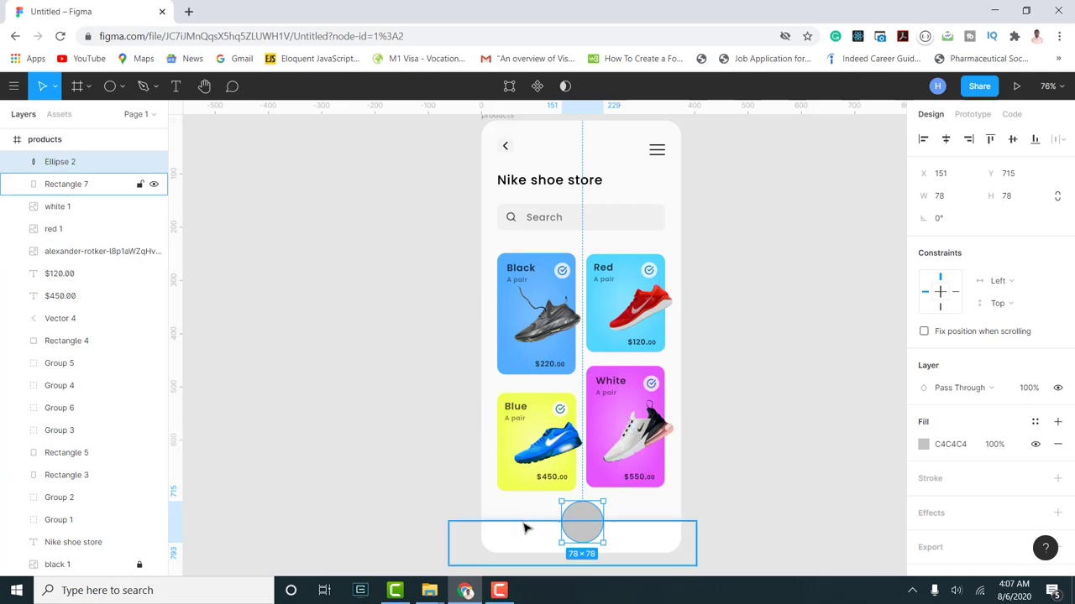
scroll(520, 531, down, 1)
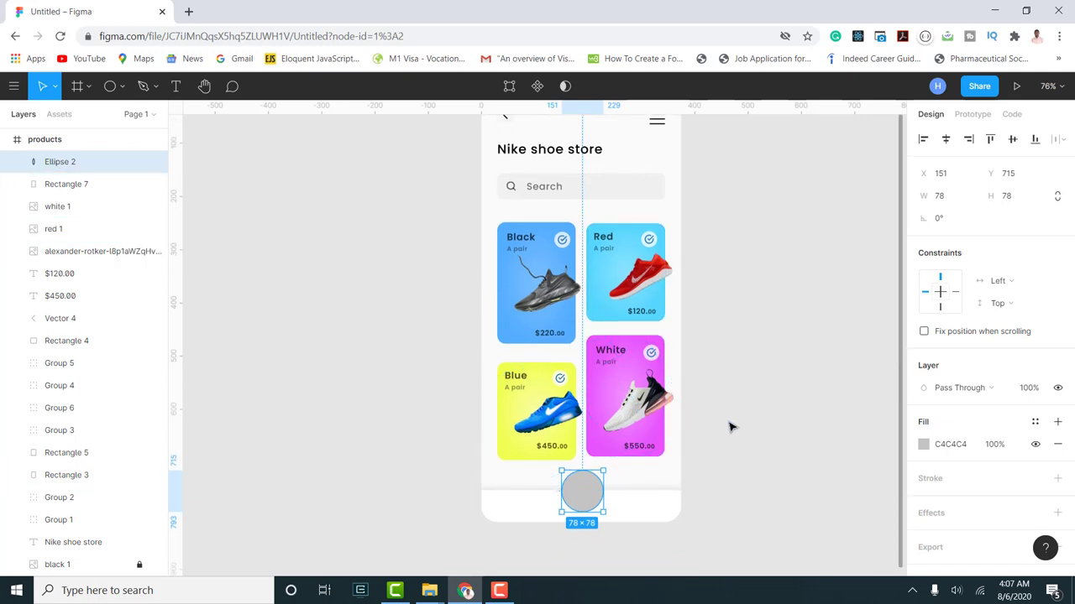
scroll(692, 437, down, 1)
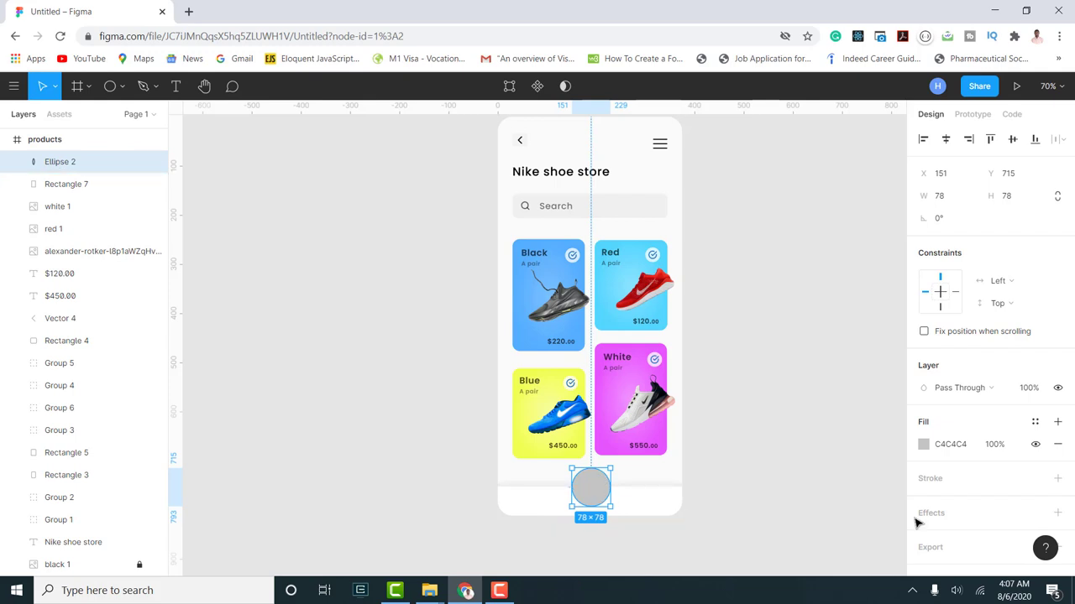
scroll(919, 470, down, 1)
- Fill the circle with the Black card's blue using the eyedropper
click(924, 422)
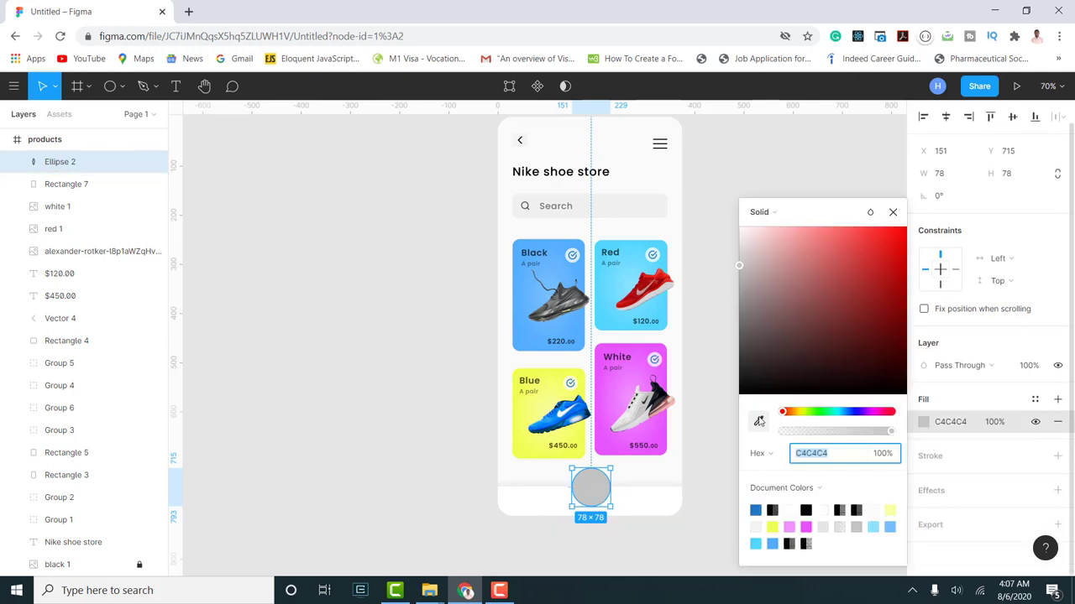
click(759, 421)
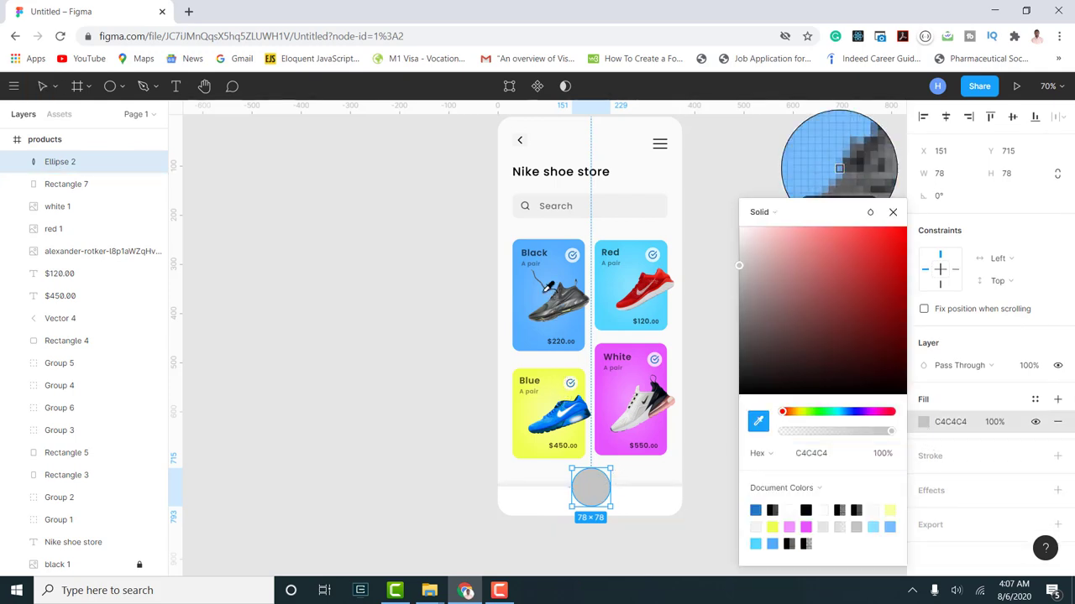
click(551, 264)
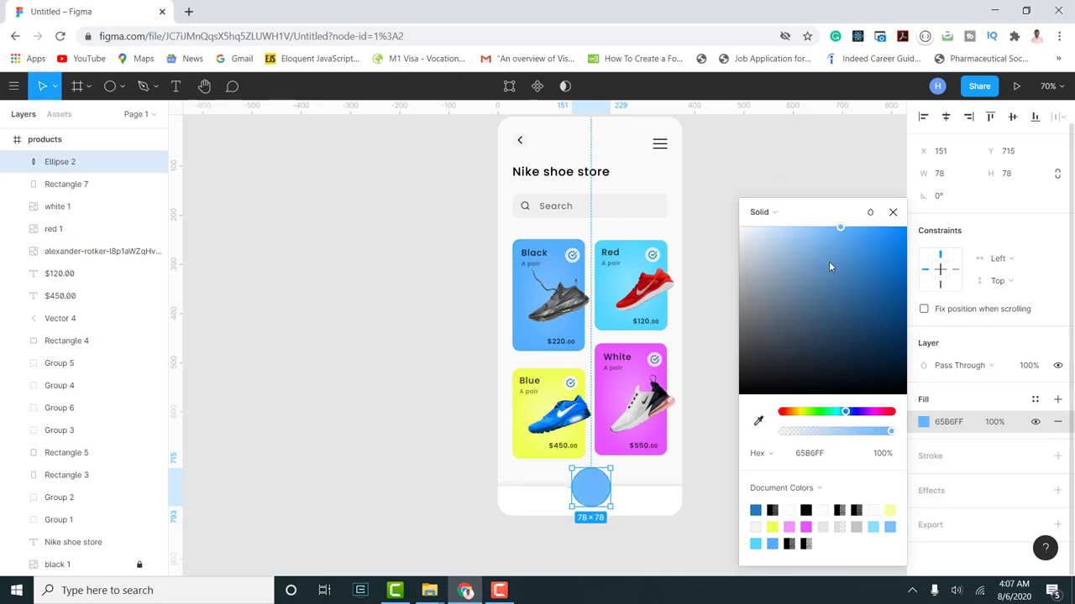
click(893, 213)
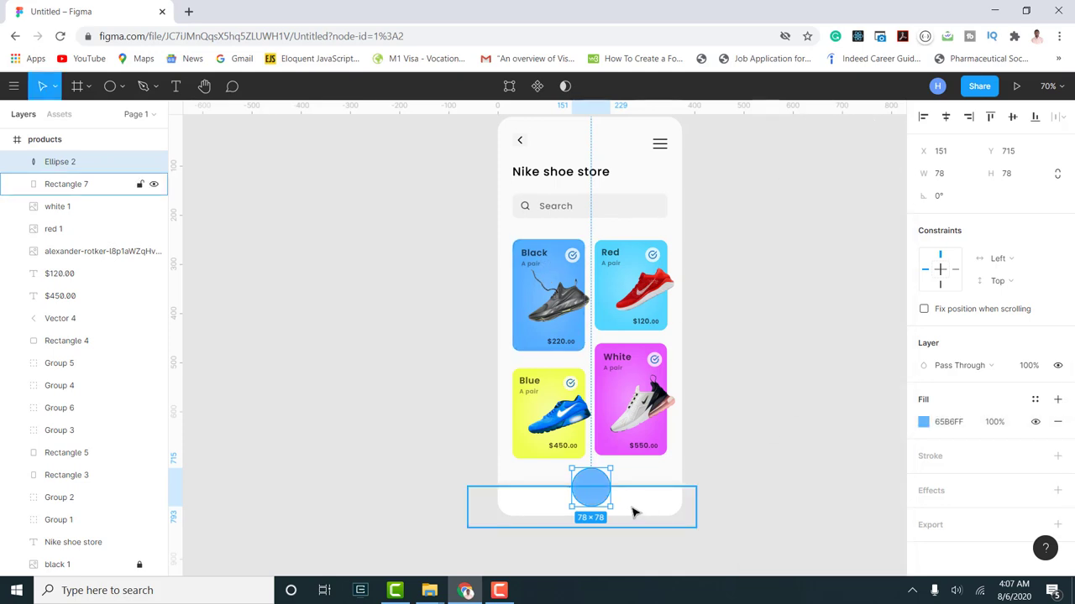
- Subtract the circle from Rectangle 7 with Boolean Subtract Selection
shift+click(638, 509)
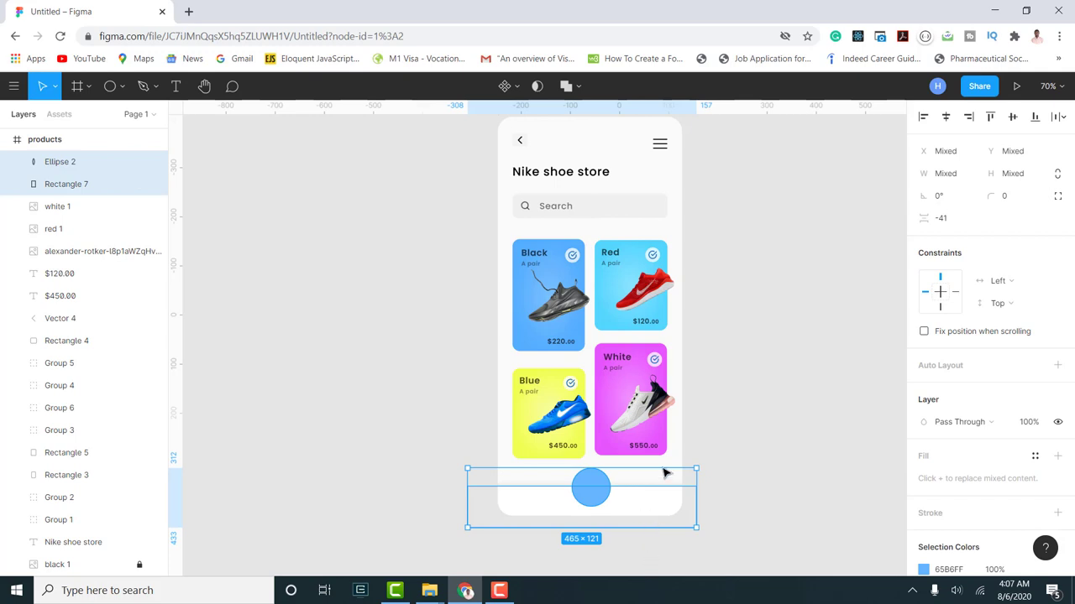
click(567, 86)
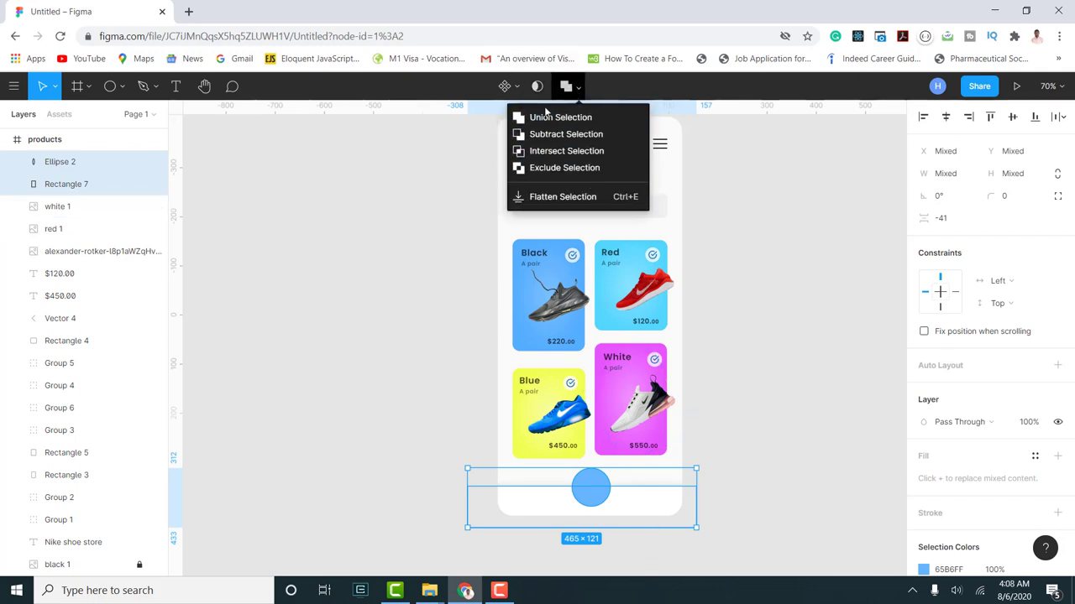
click(554, 136)
click(736, 428)
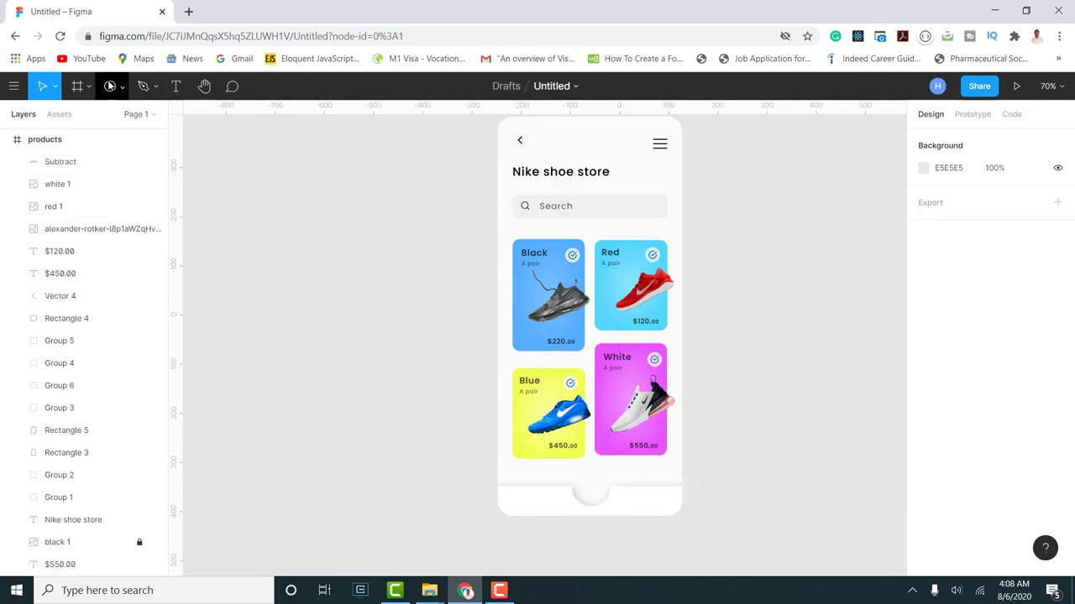
- Draw a 70×70 circle centred inside the bar's notch
key(o)
drag(576, 471, 614, 502)
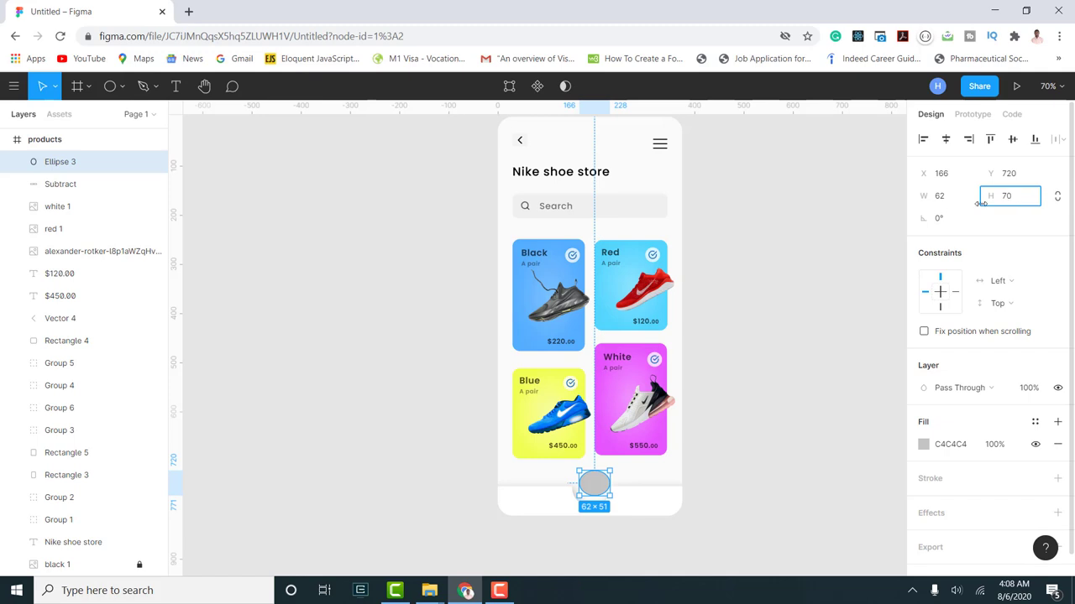
click(952, 200)
text(70)
key(Return)
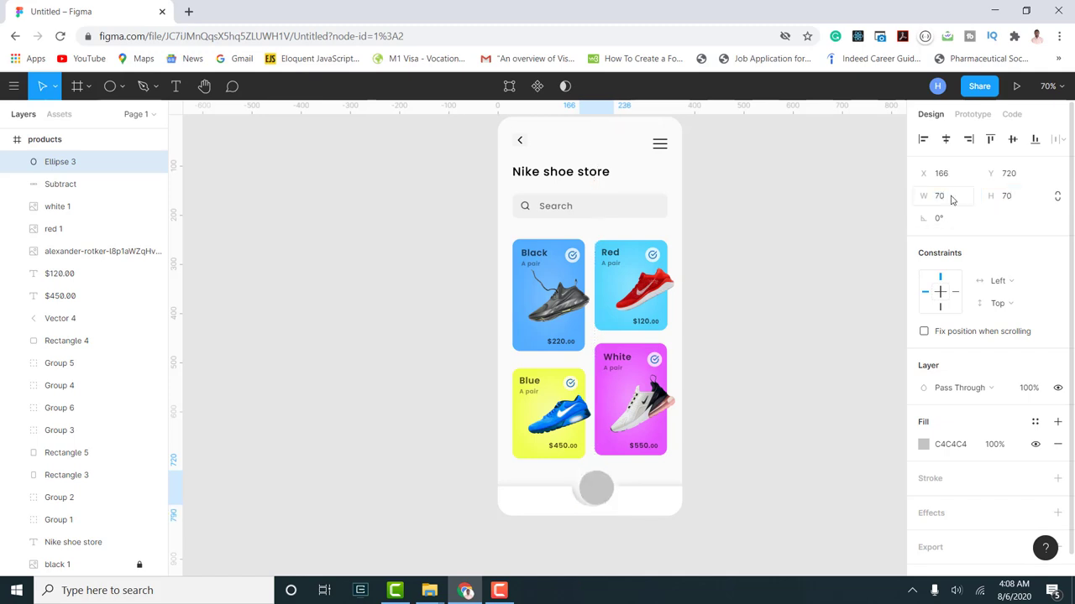
drag(596, 496, 591, 494)
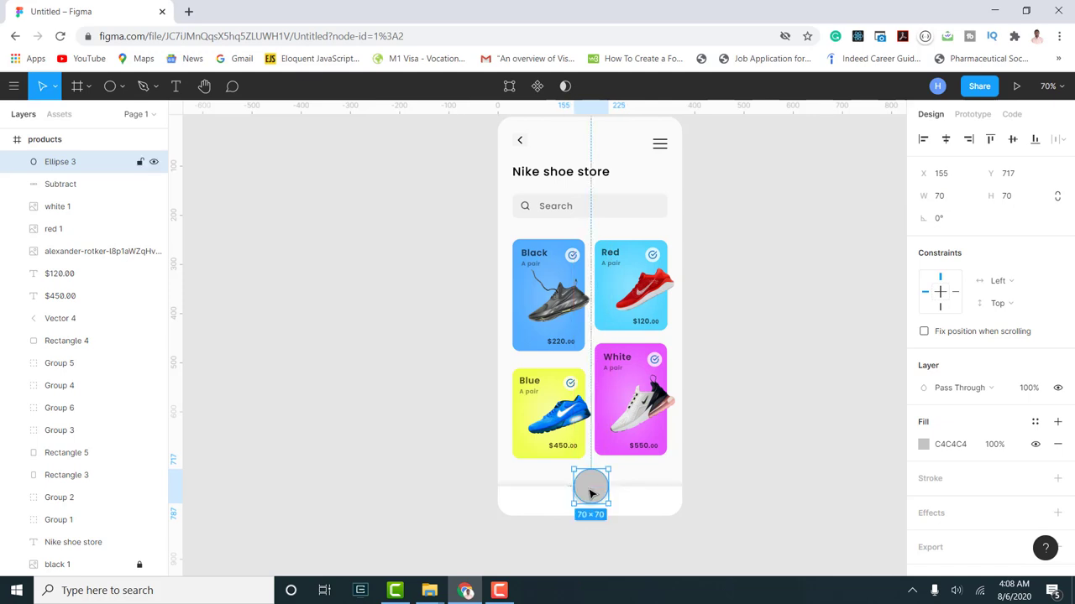
- Fill the circle with the Black card's blue 57AFFF and nudge it up a few pixels
click(924, 444)
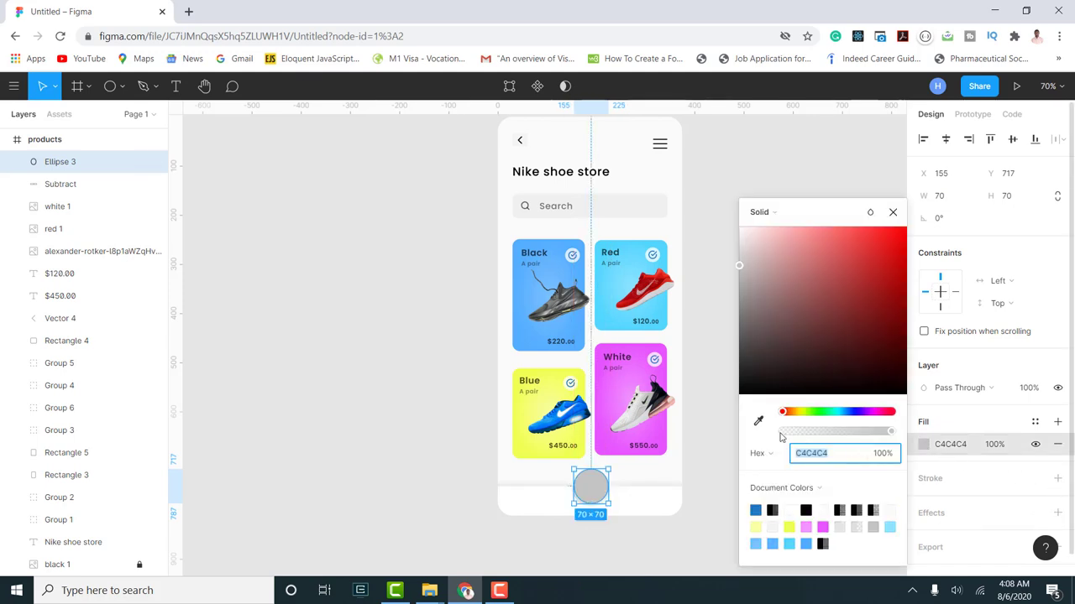
click(753, 422)
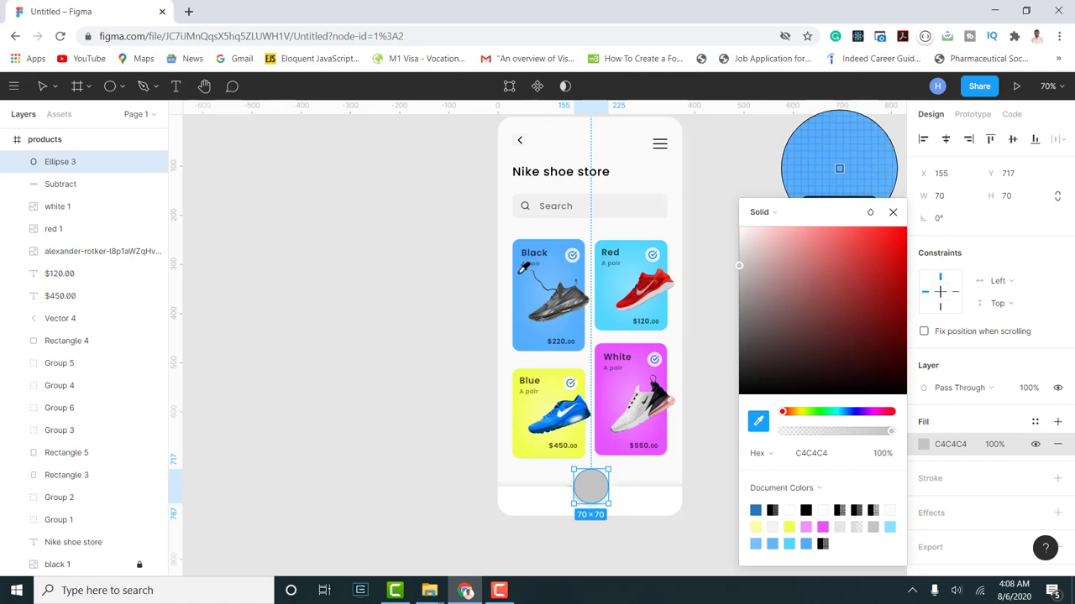
click(521, 268)
click(683, 556)
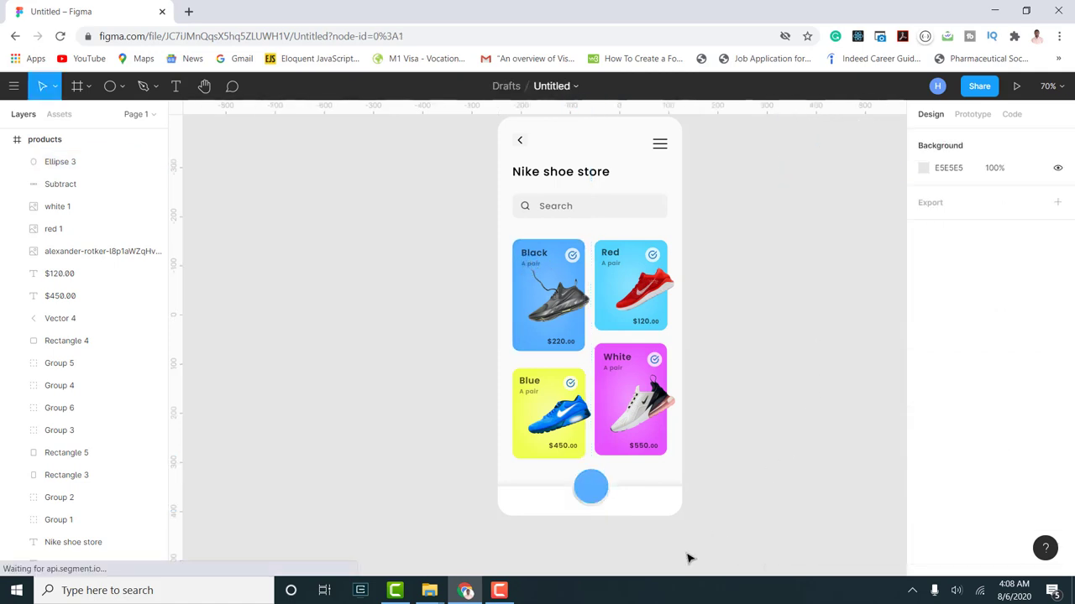
scroll(635, 515, up, 5)
click(564, 471)
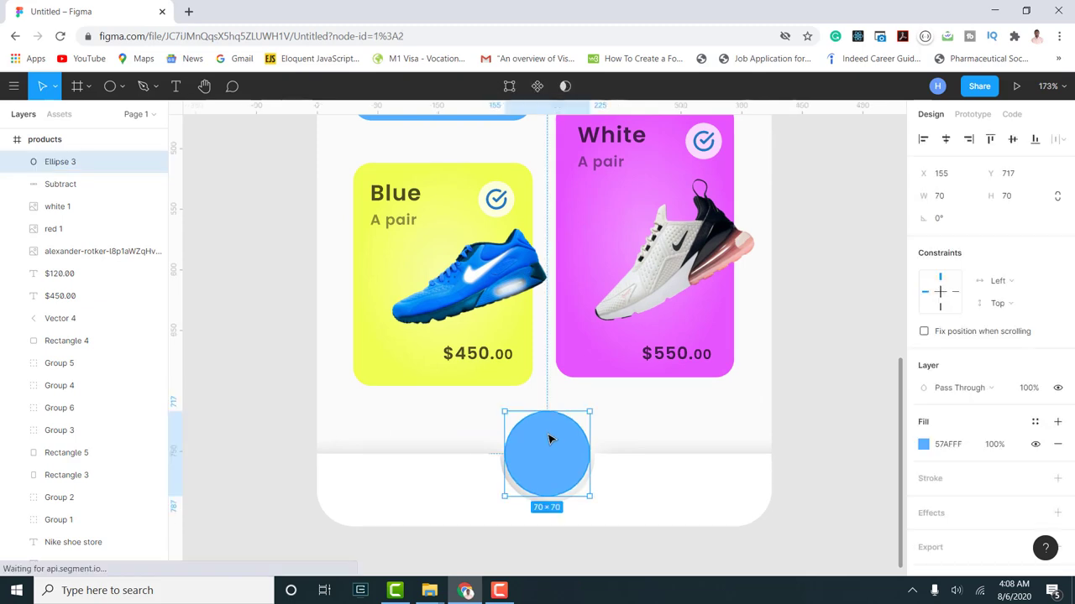
drag(555, 452, 555, 445)
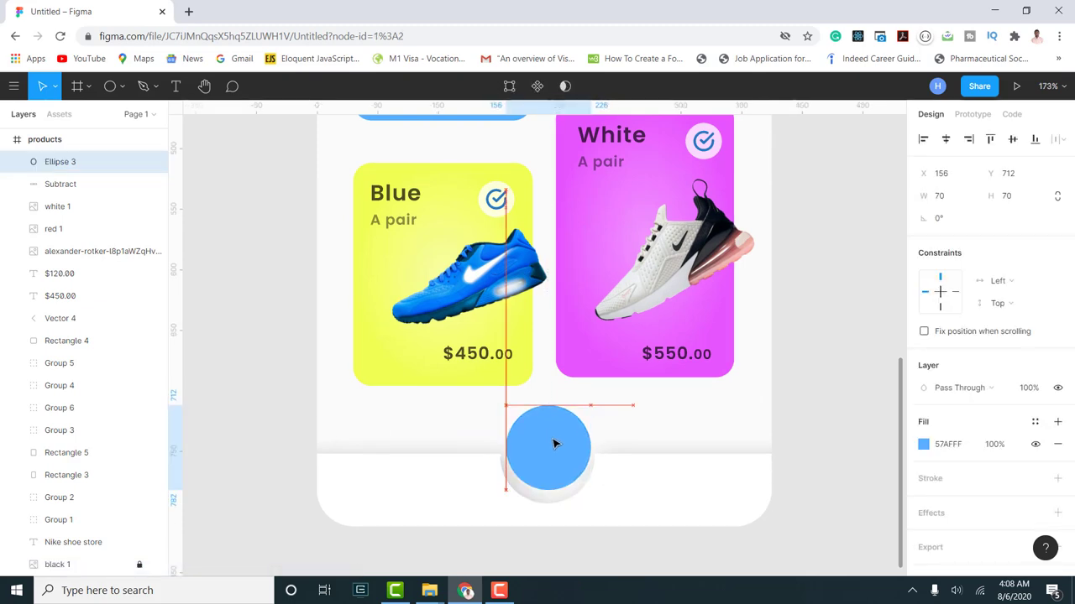
scroll(1016, 474, down, 1)
- Add a drop shadow to the blue circle with a blur of 10
click(1057, 490)
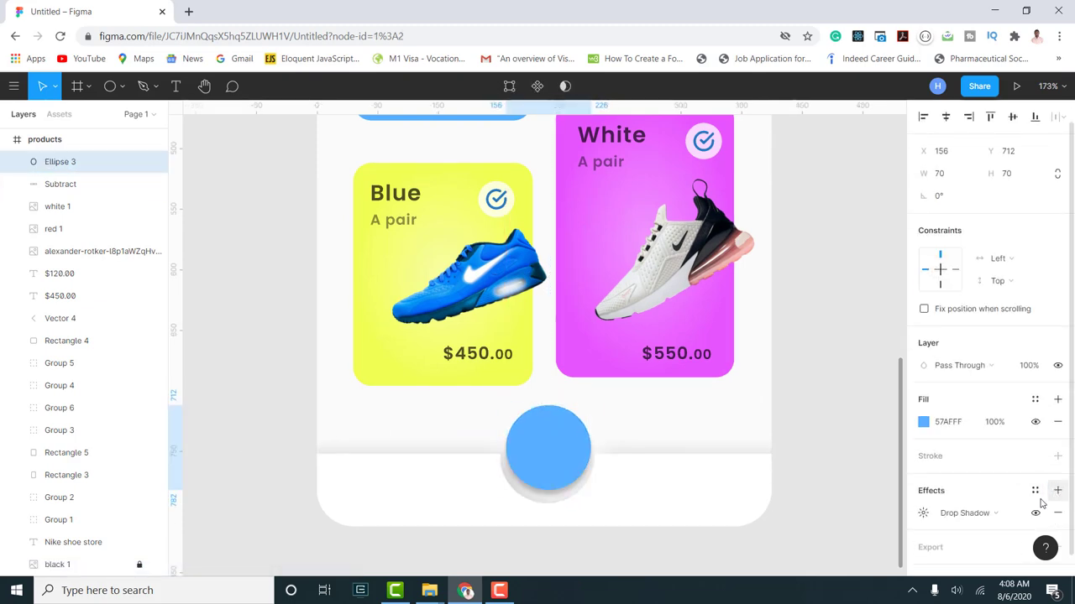
click(922, 515)
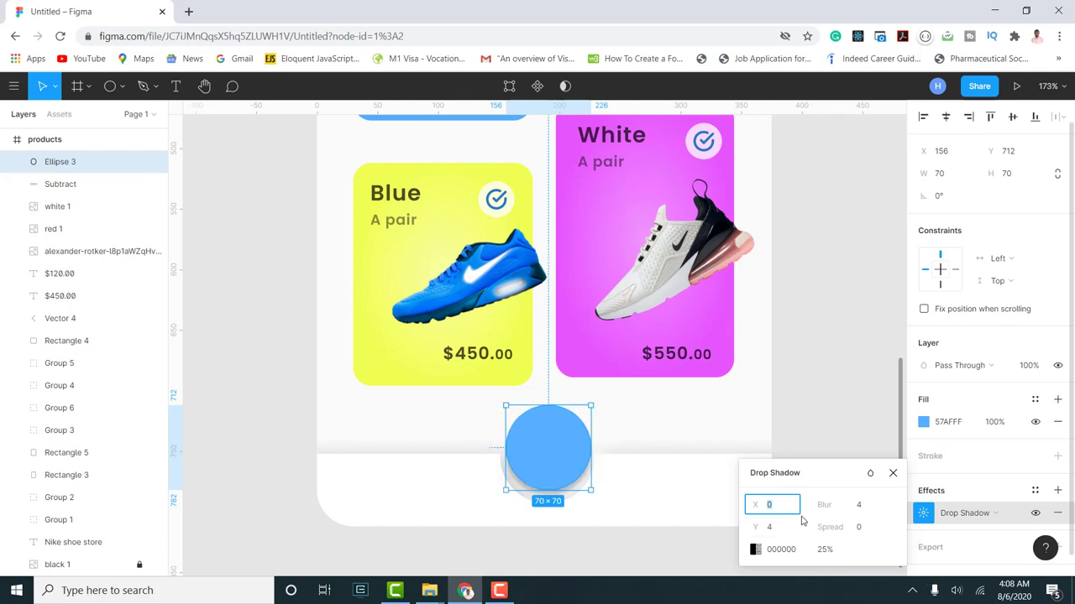
click(867, 508)
text(2)
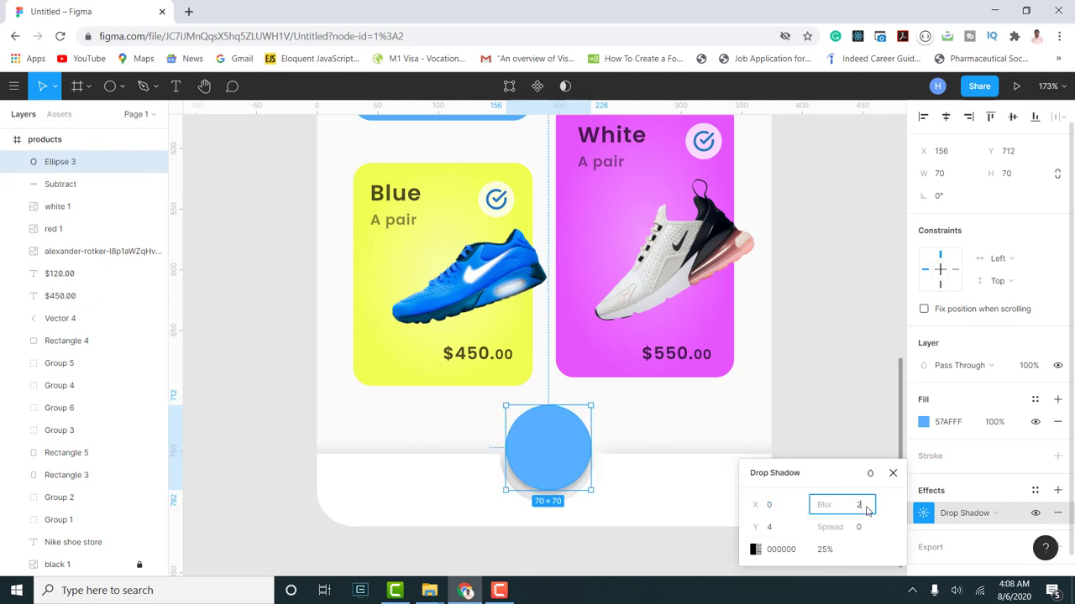
text(0)
key(Return)
click(867, 508)
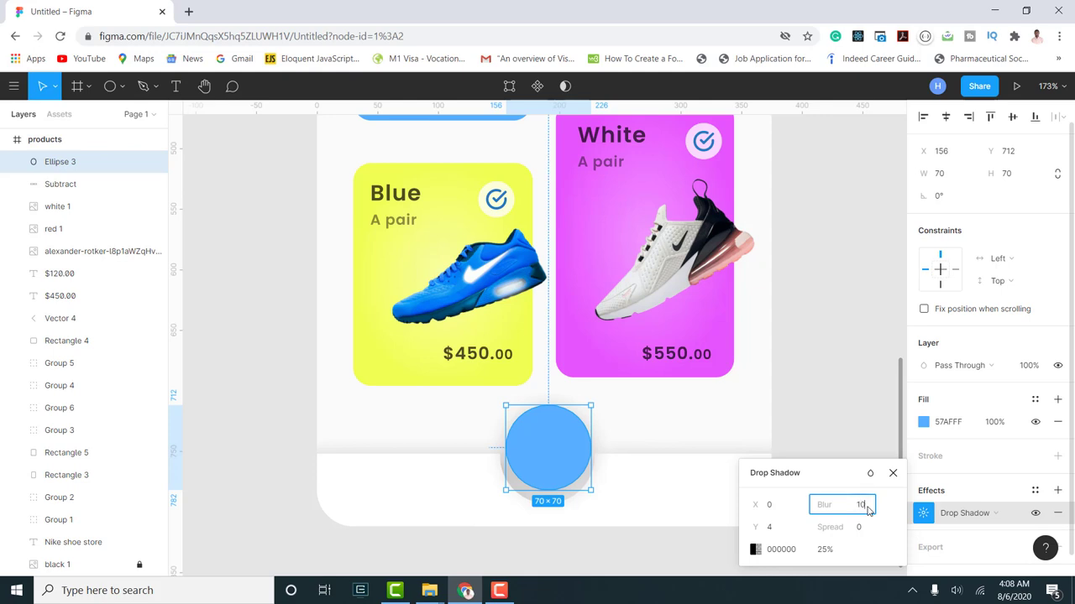
key(Return)
- Lower the drop shadow's opacity to 17%, then deselect the circle
click(825, 551)
click(754, 550)
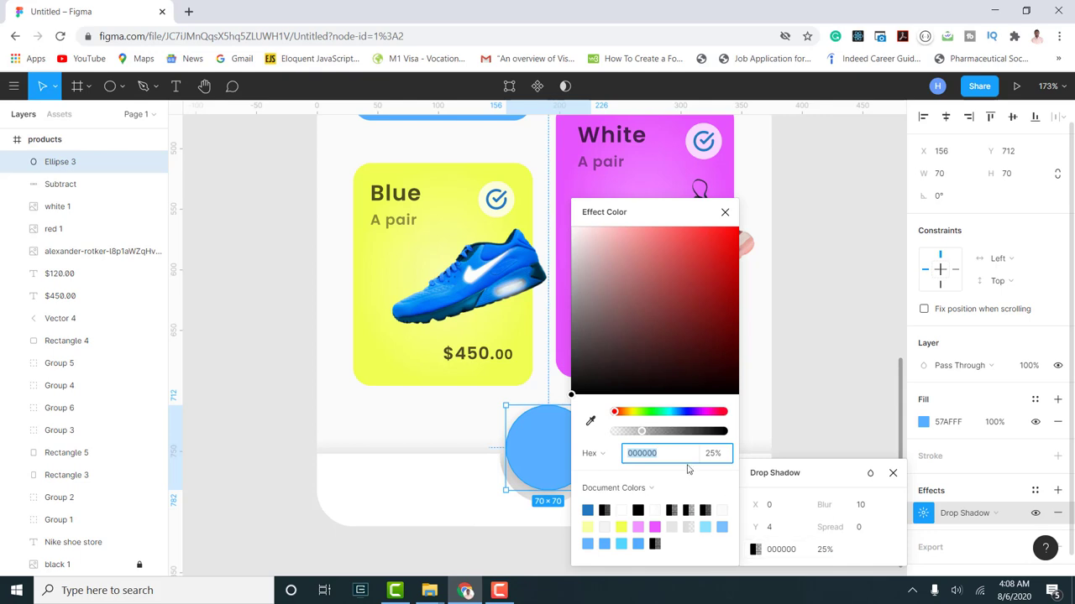
drag(641, 434, 634, 434)
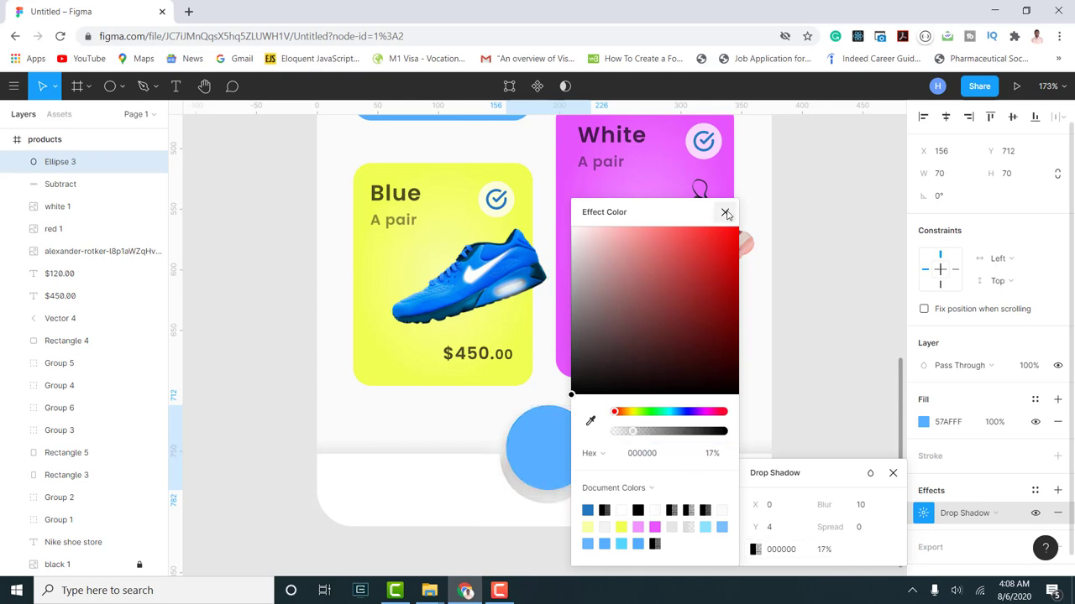
click(725, 212)
click(830, 372)
scroll(830, 371, down, 3)
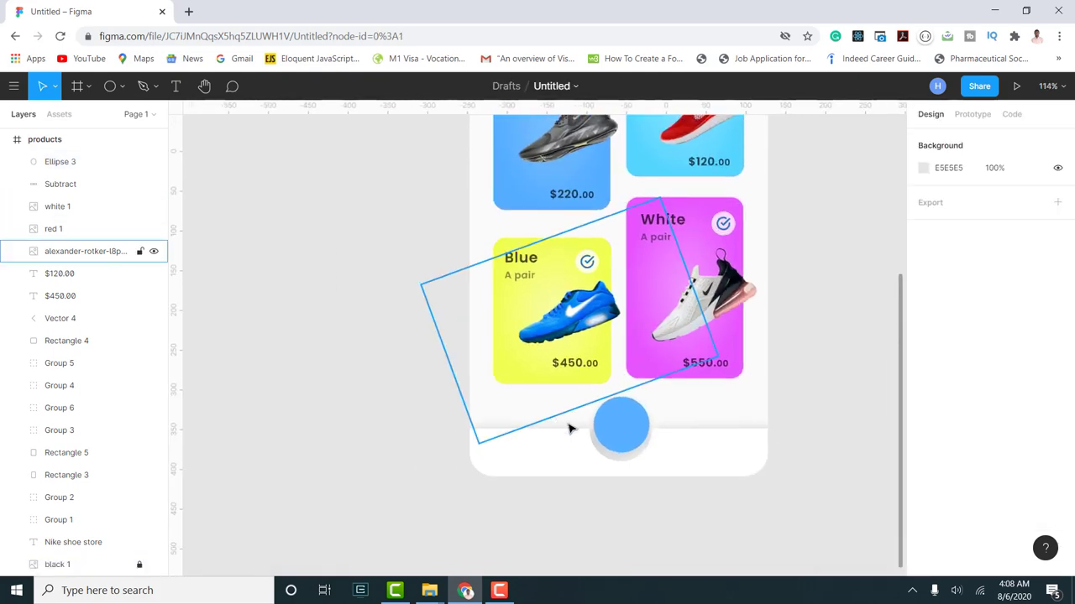
scroll(570, 429, down, 4)
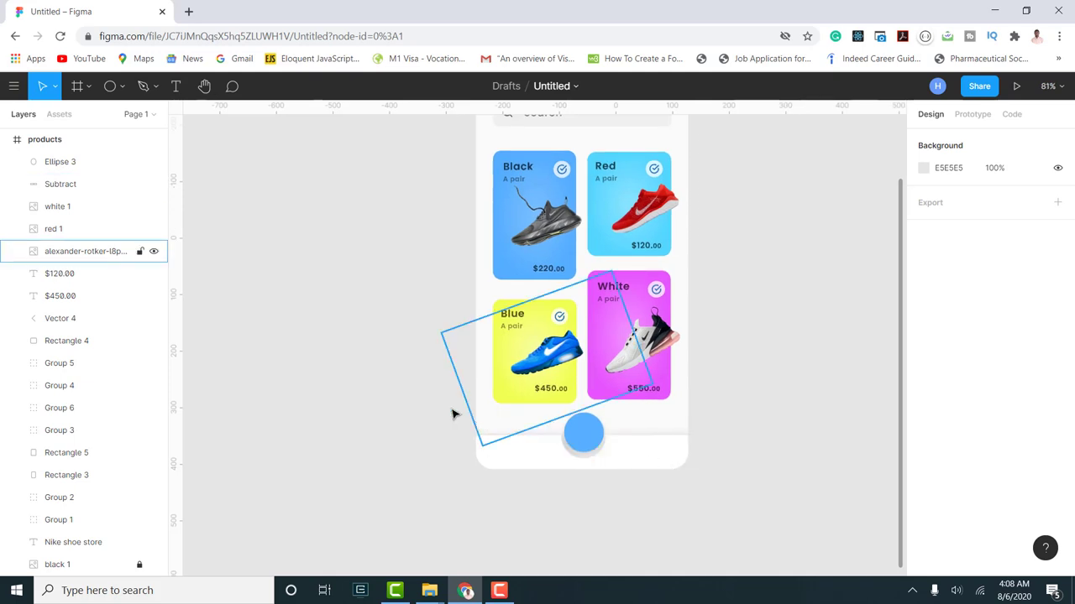
scroll(410, 412, up, 3)
scroll(420, 420, down, 2)
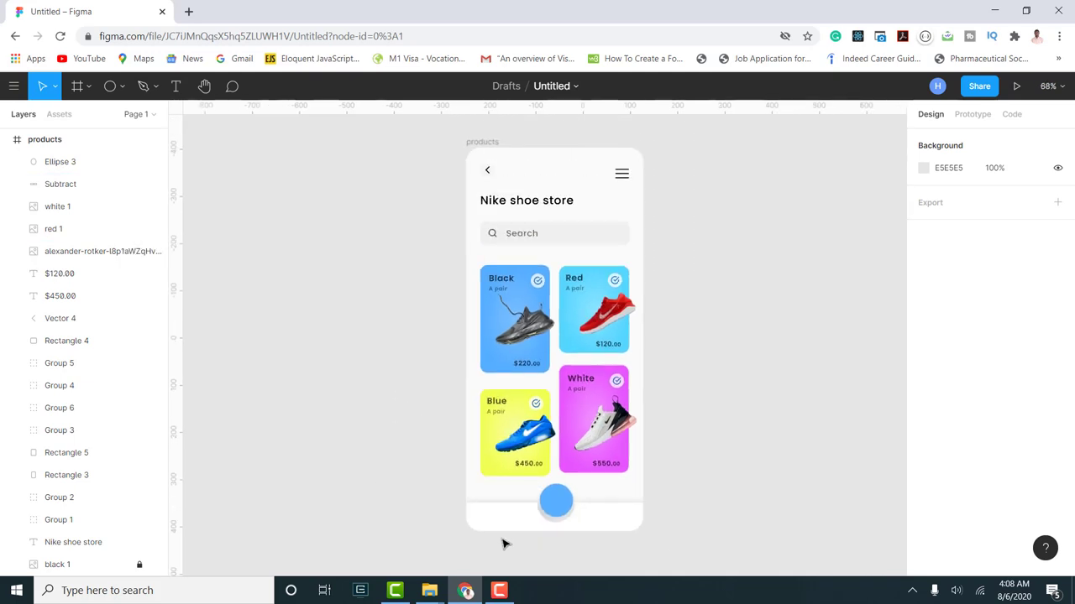
scroll(504, 542, down, 1)
scroll(506, 541, up, 1)
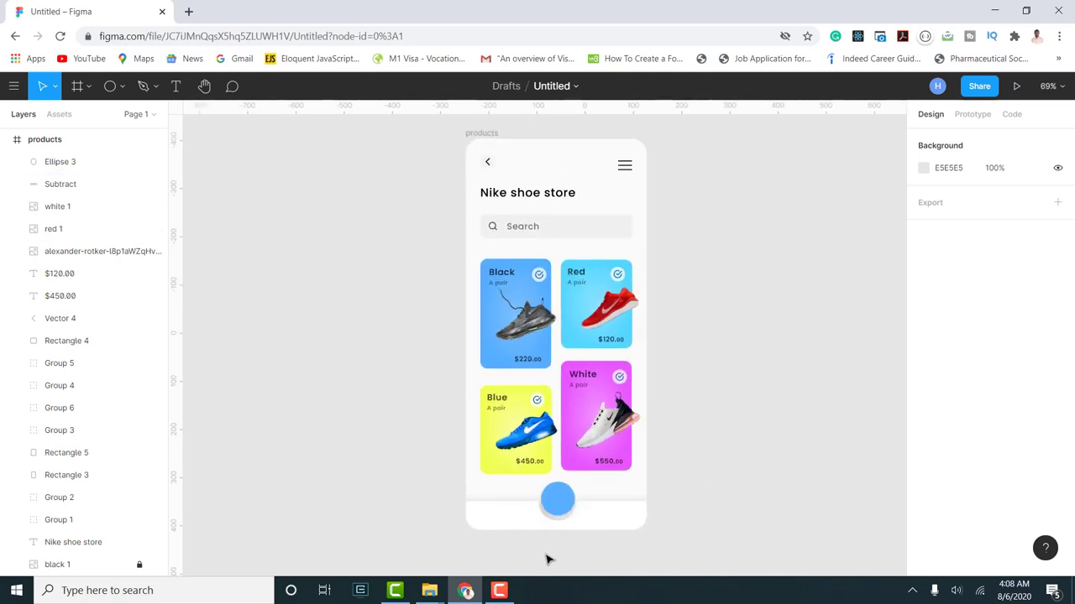
- Insert a 'home' icon using the Feather Icons plugin
right_click(688, 439)
mouse_move(714, 487)
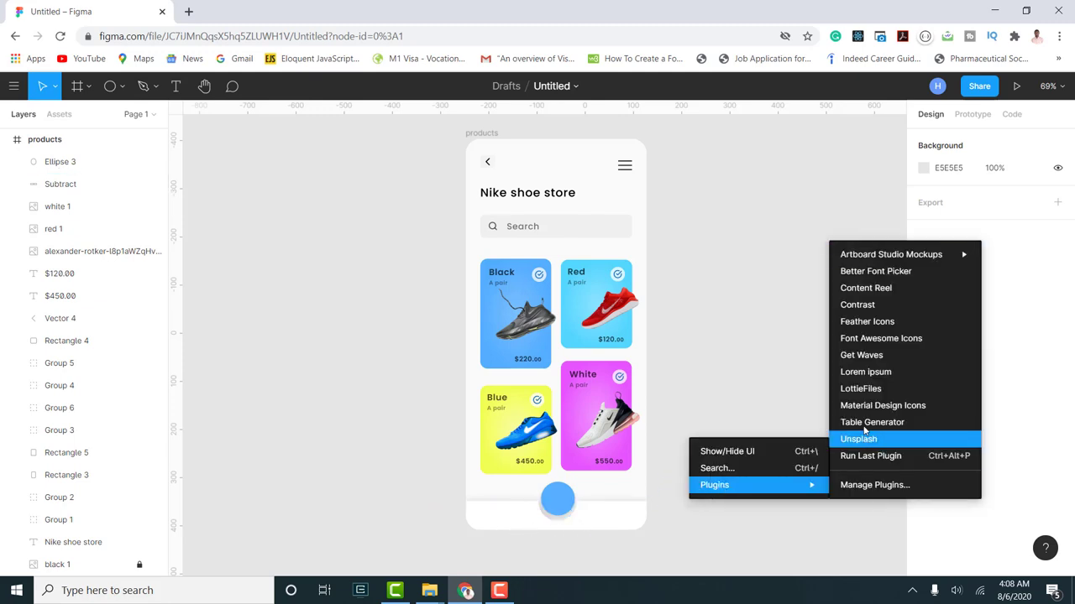
click(865, 323)
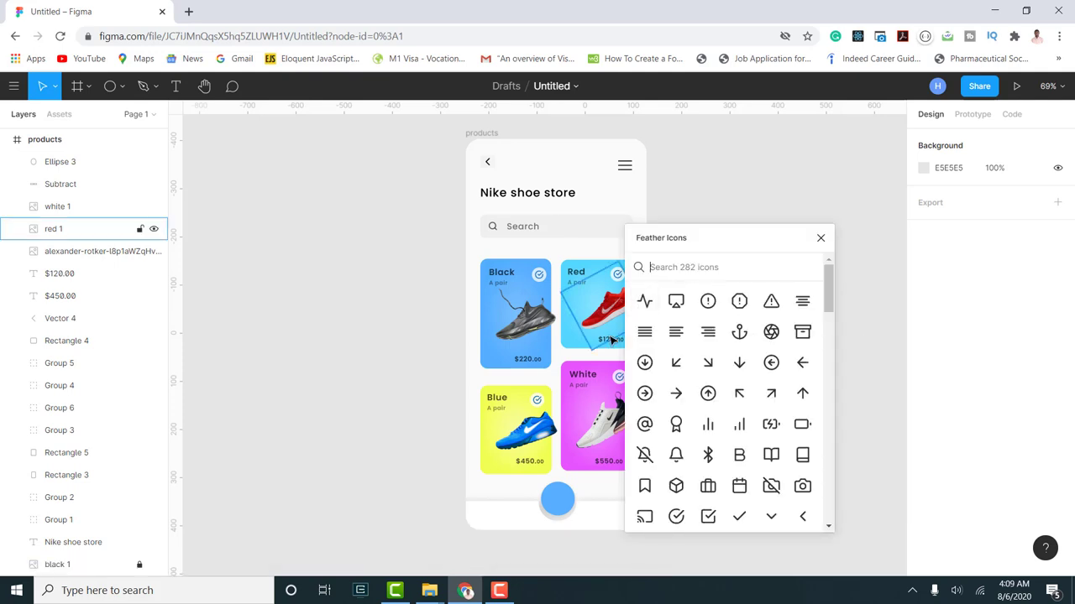
scroll(432, 352, left, 1)
scroll(429, 353, right, 2)
scroll(436, 361, right, 4)
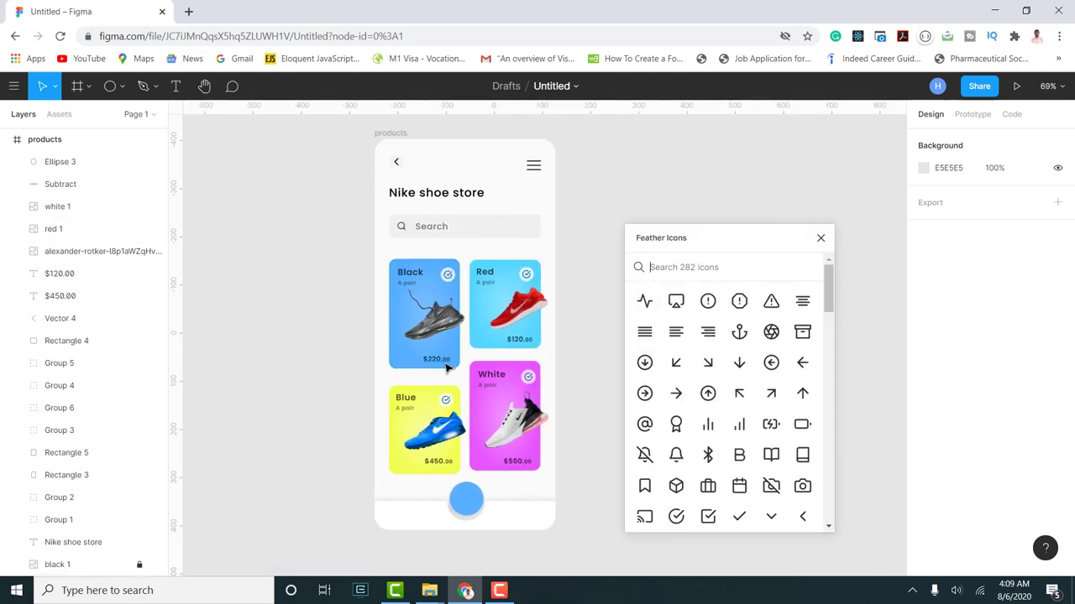
click(679, 267)
text(home)
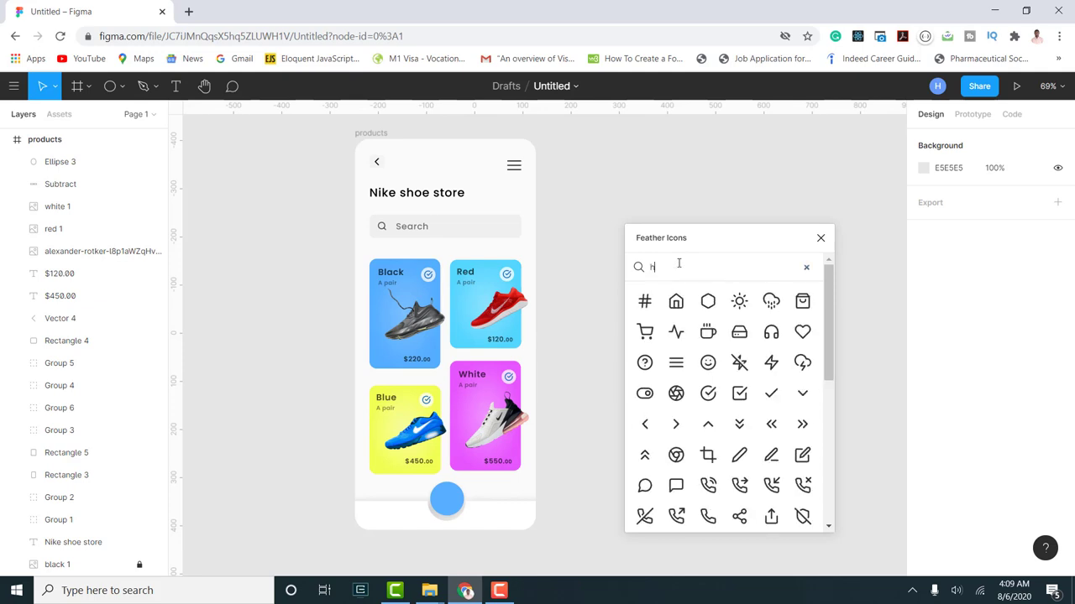
click(653, 304)
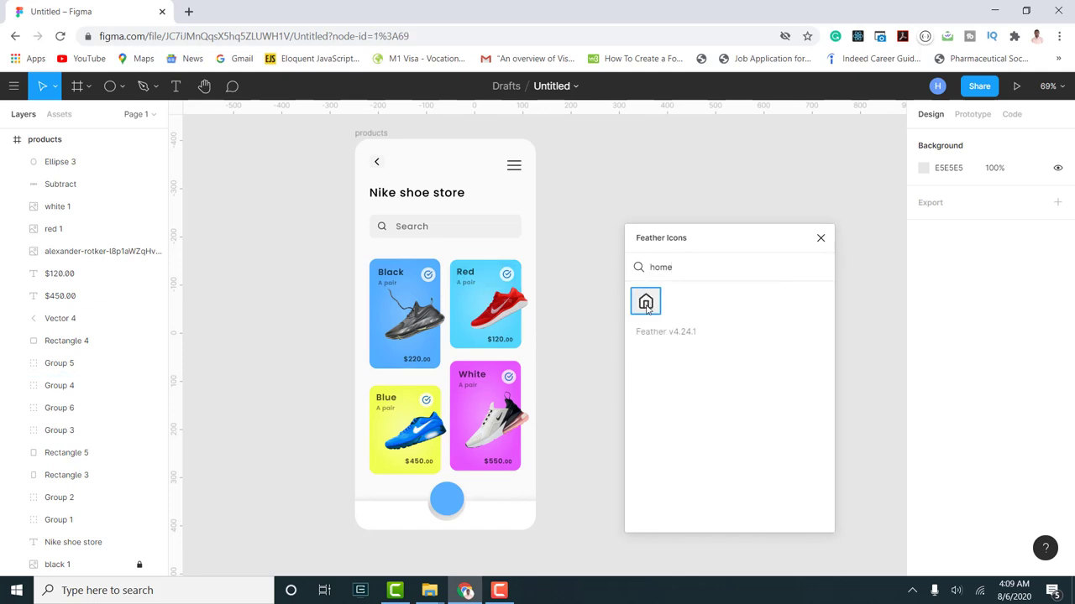
- Move the home icon into the products frame, resize it to 30×30, and centre it on the circle
drag(72, 142, 65, 211)
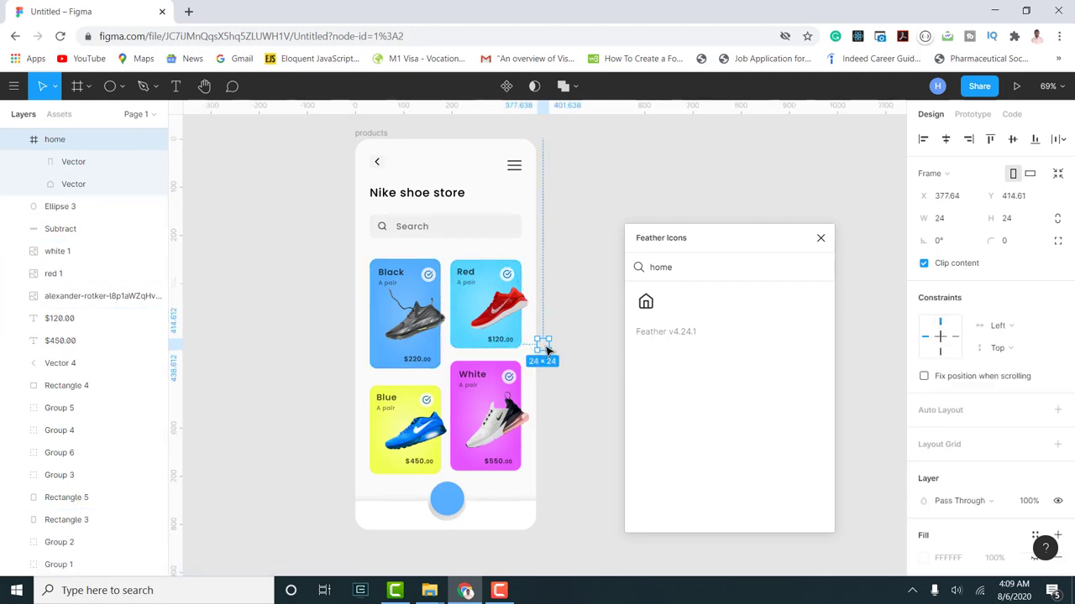
drag(546, 349, 451, 503)
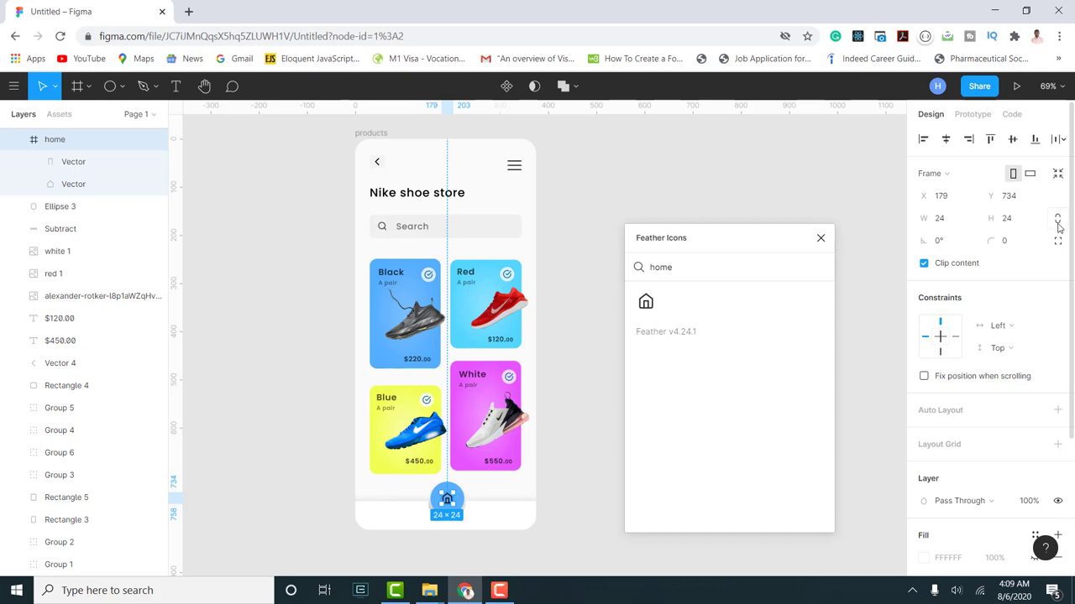
click(1014, 224)
text(30)
key(Return)
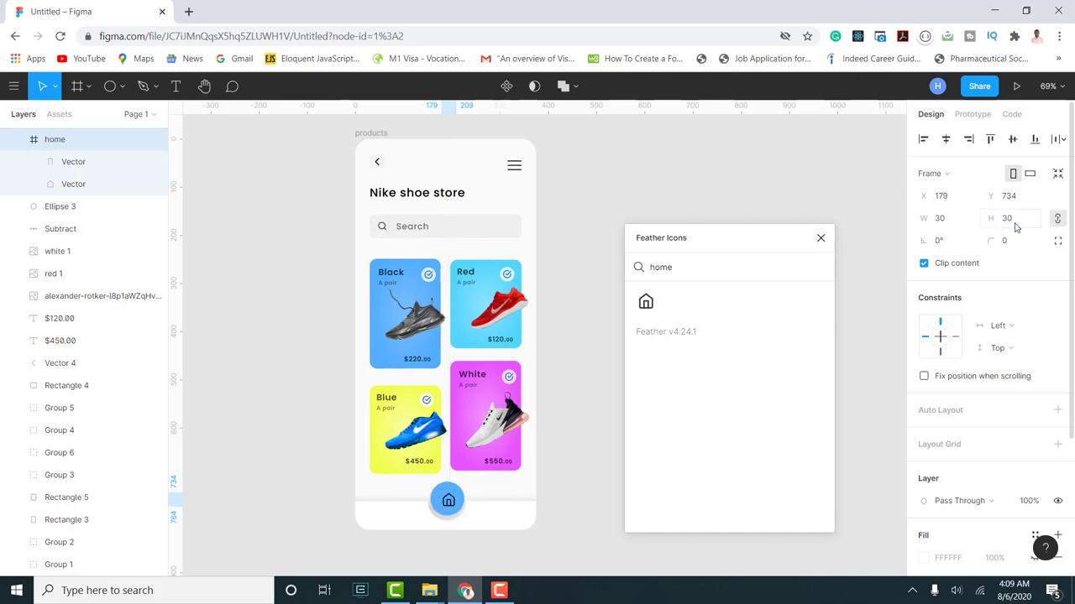
drag(449, 504, 447, 502)
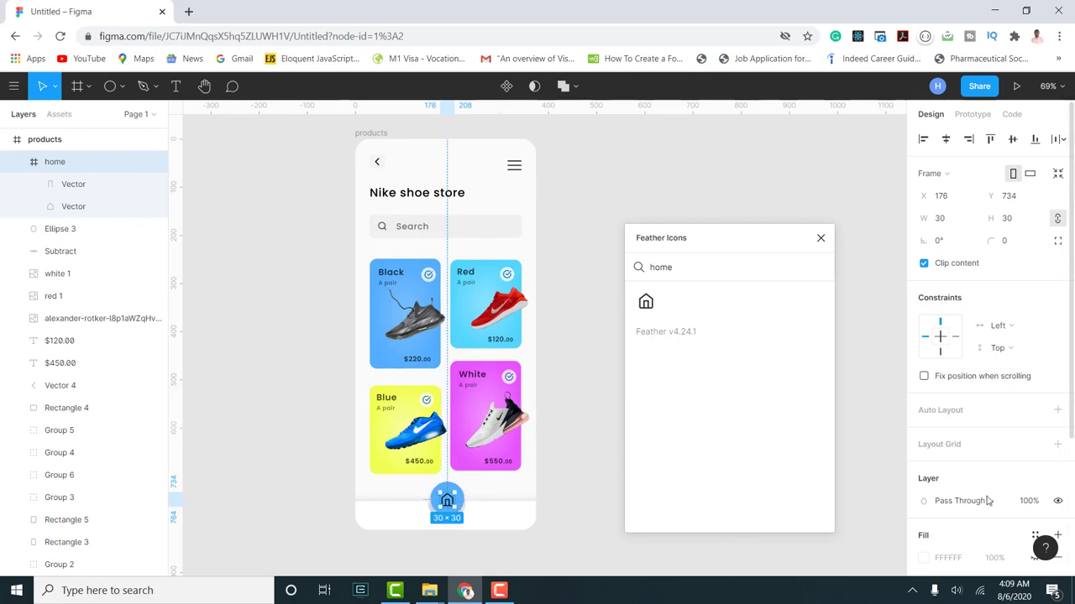
scroll(938, 484, down, 3)
- Try white and pale pink on the home icon, then close the Feather Icons plugin
click(924, 457)
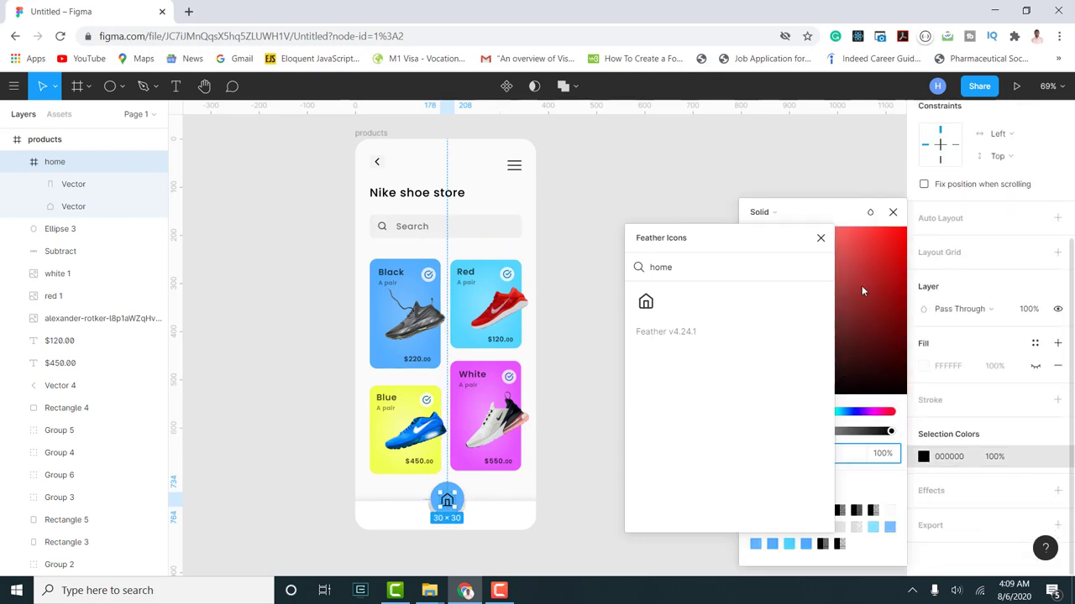
drag(739, 239, 636, 149)
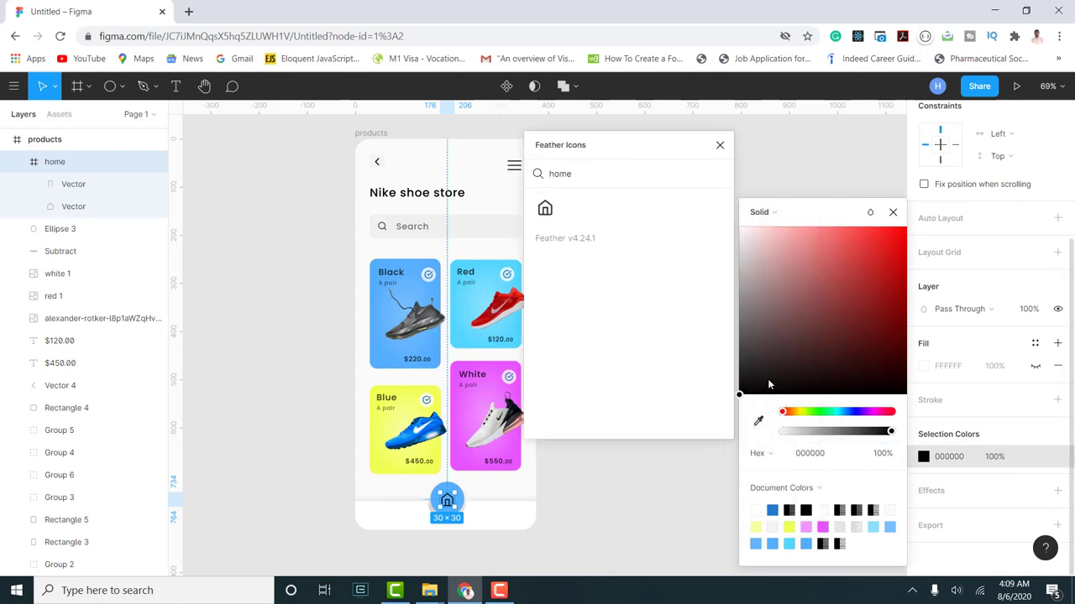
drag(740, 399, 682, 246)
drag(712, 204, 732, 231)
click(890, 227)
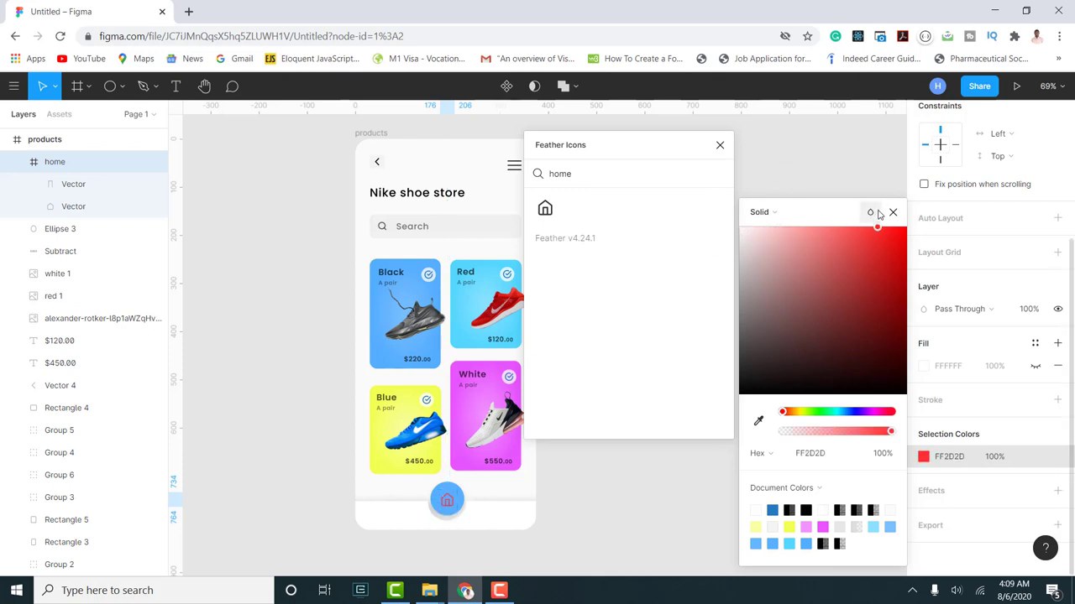
drag(889, 228, 752, 250)
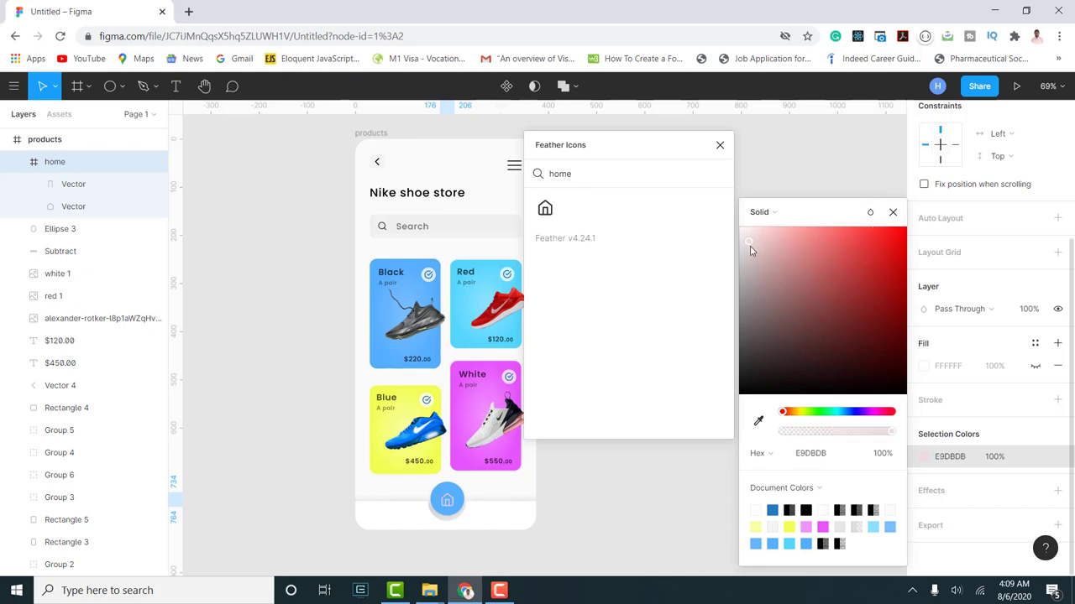
click(892, 212)
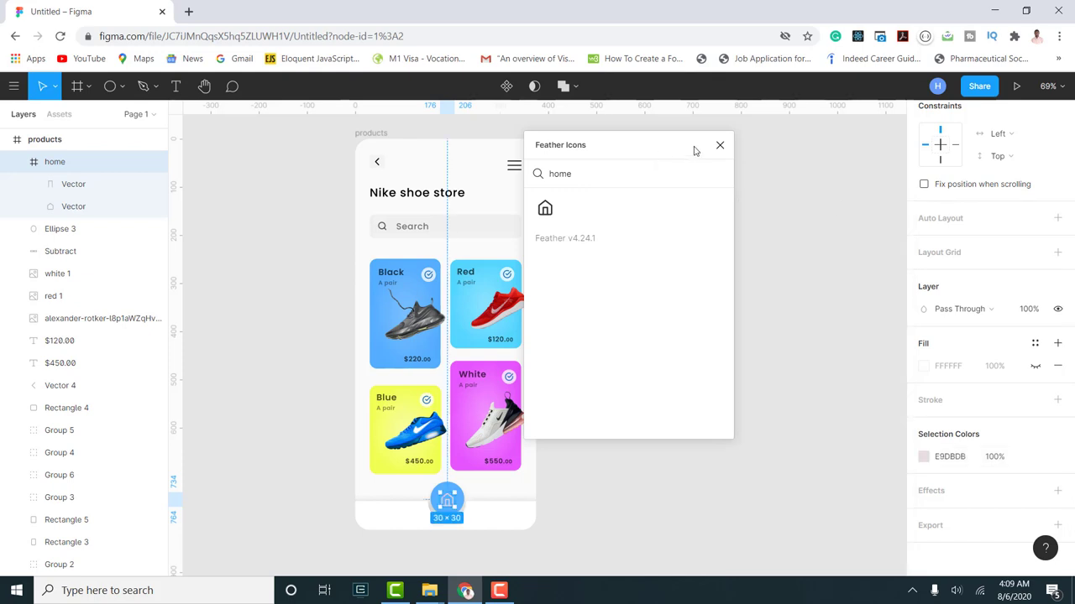
click(720, 147)
- Set the home icon's colour to white FFFFFF and deselect it
click(925, 457)
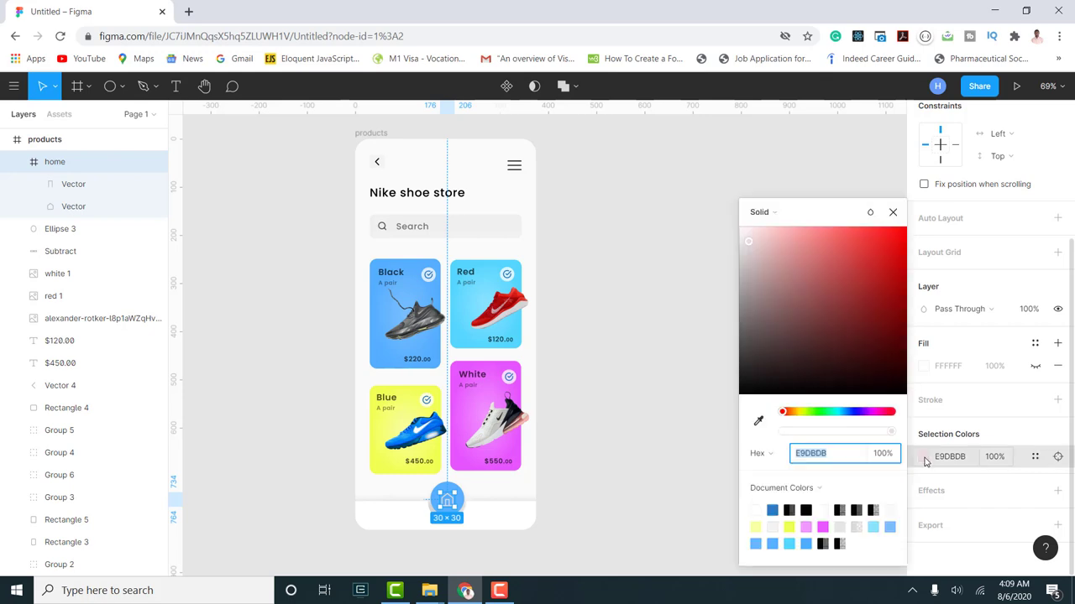
drag(749, 246, 693, 187)
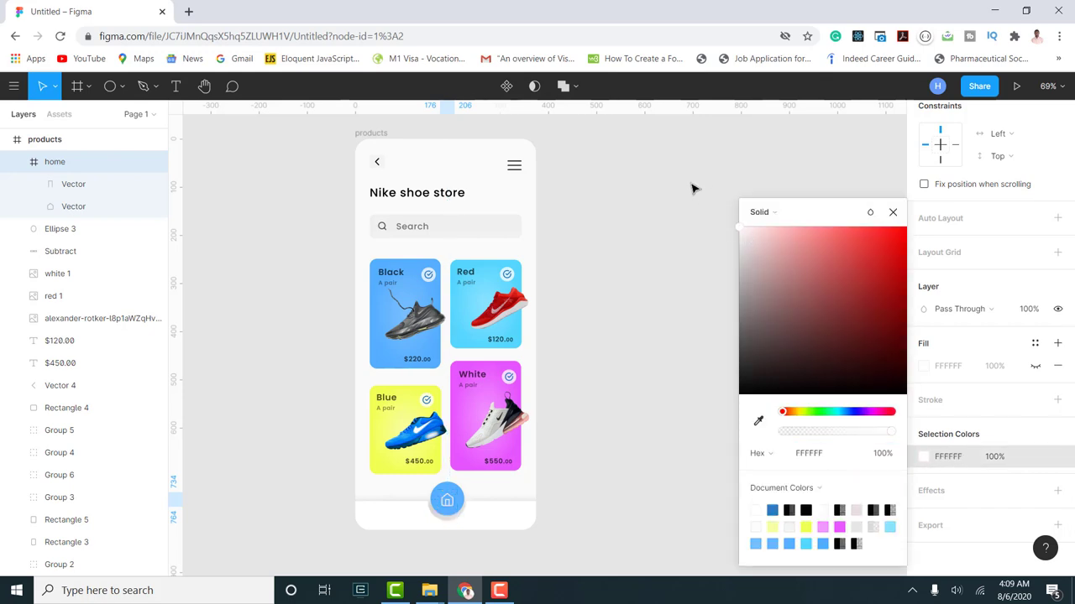
click(892, 212)
click(717, 424)
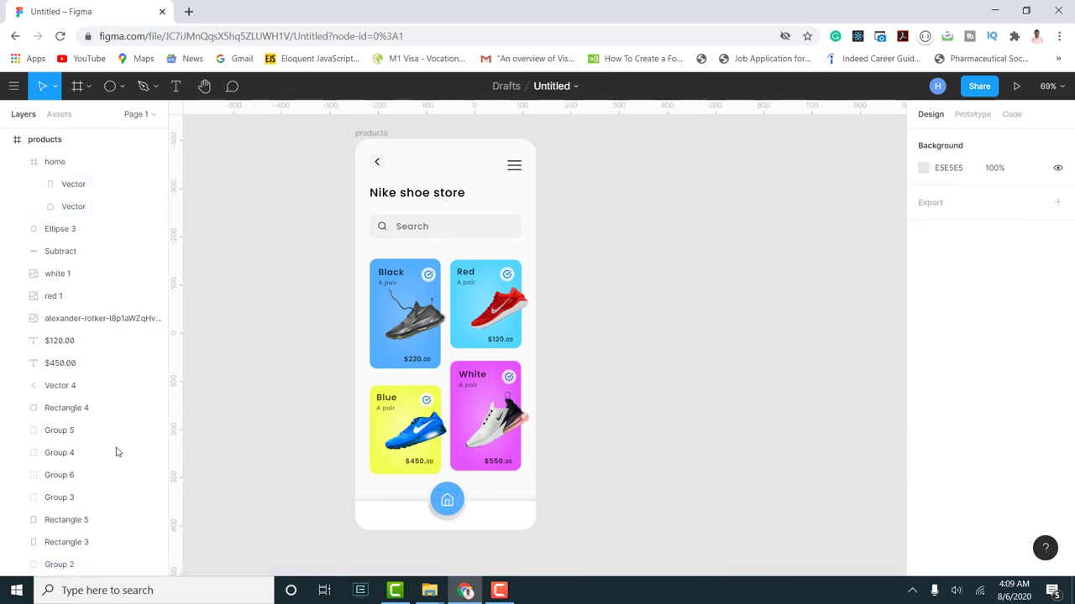
scroll(424, 544, up, 2)
scroll(424, 544, up, 3)
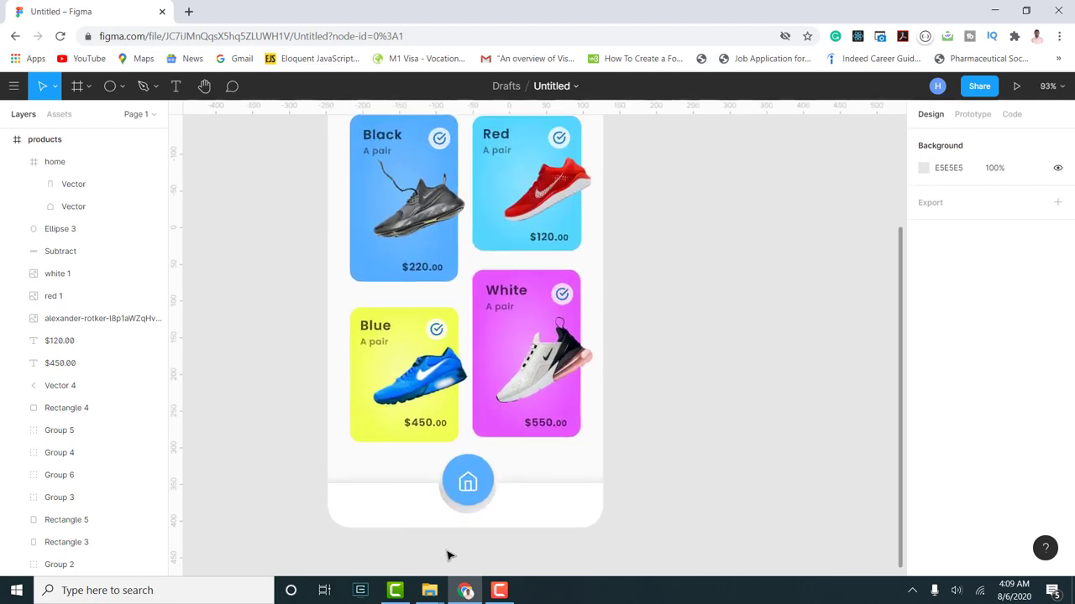
- Nudge the home icon up slightly on the blue circle
click(468, 487)
drag(470, 492, 471, 491)
scroll(591, 446, down, 4)
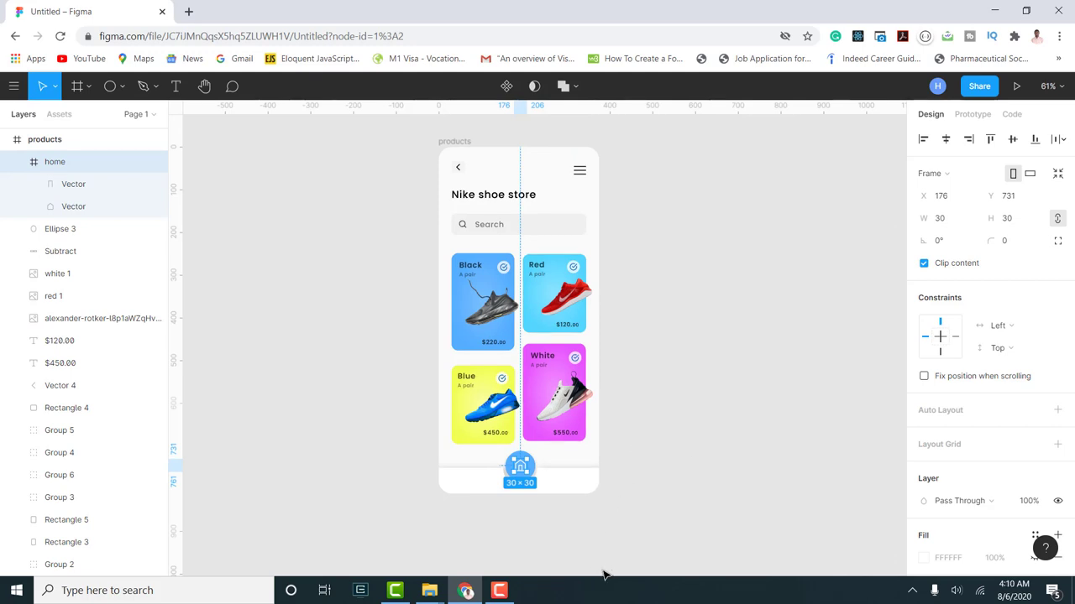
scroll(592, 541, up, 3)
- Add a Feather heart icon to the products frame's bottom bar
right_click(780, 378)
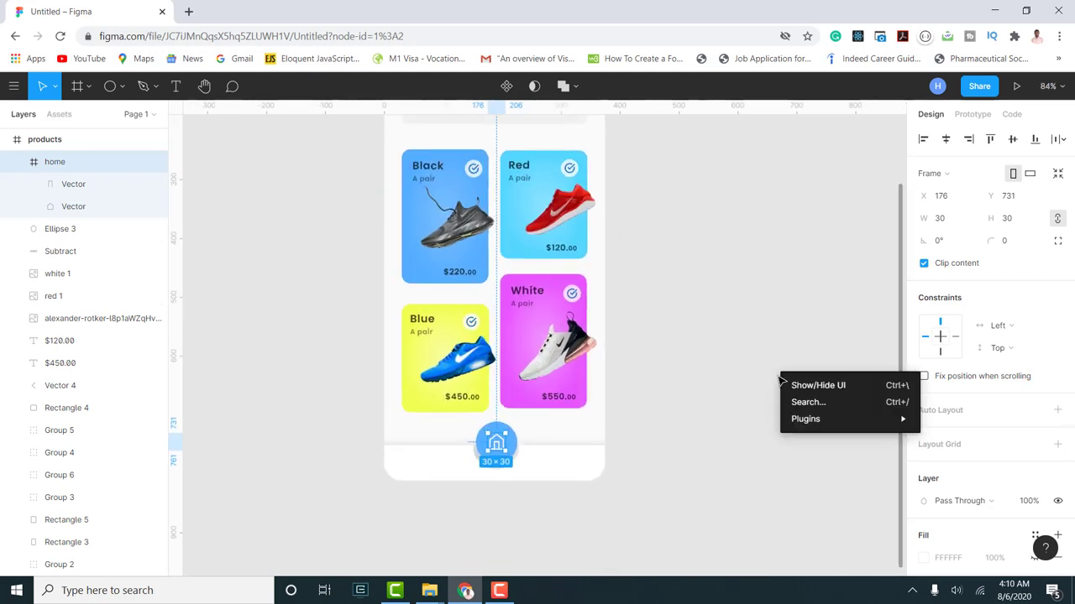
mouse_move(849, 426)
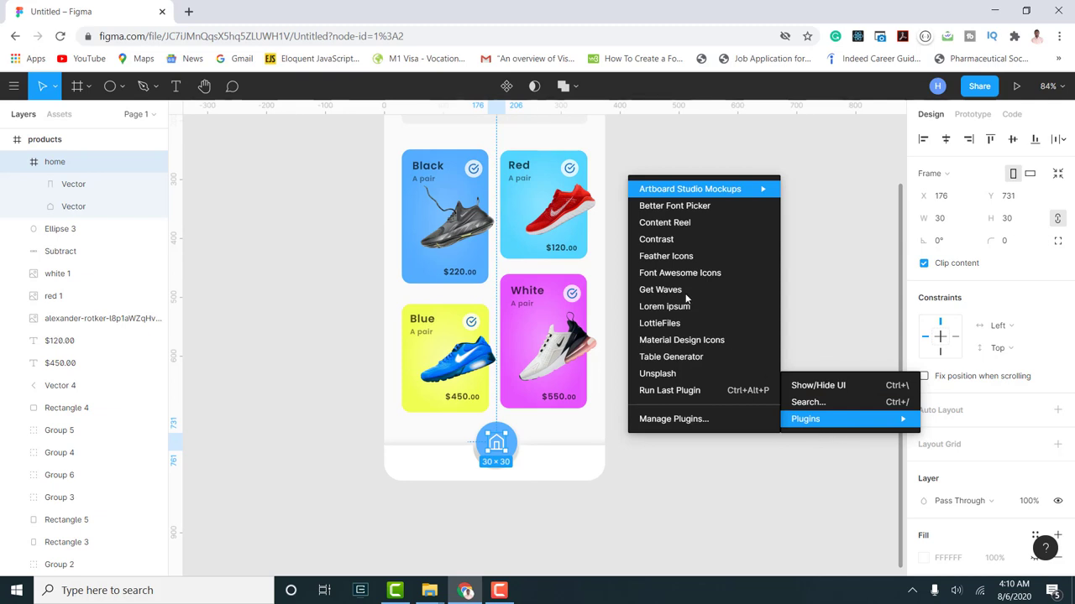
click(674, 258)
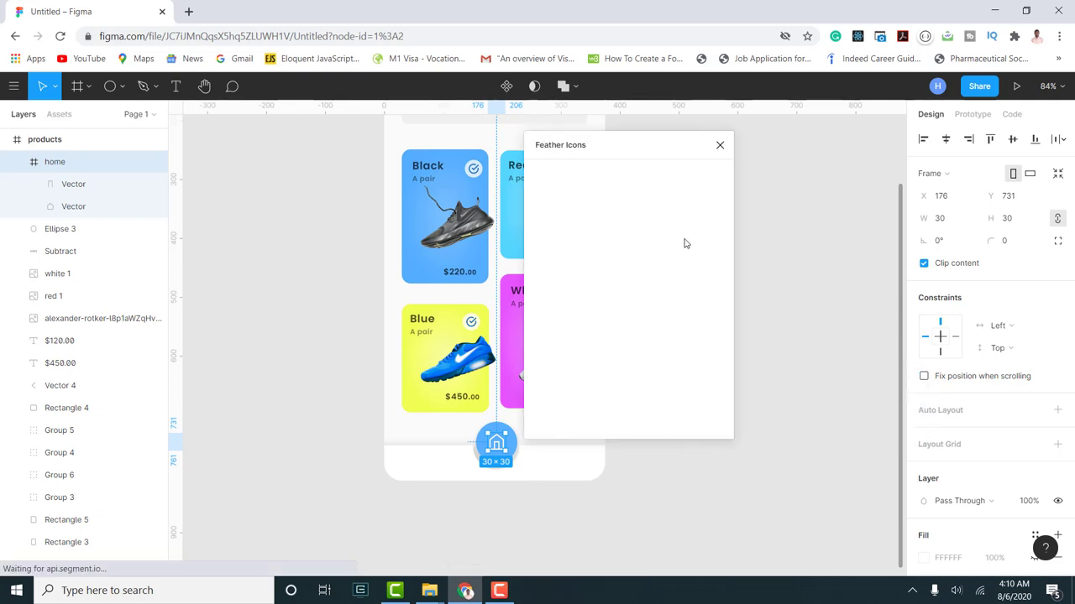
text(hear)
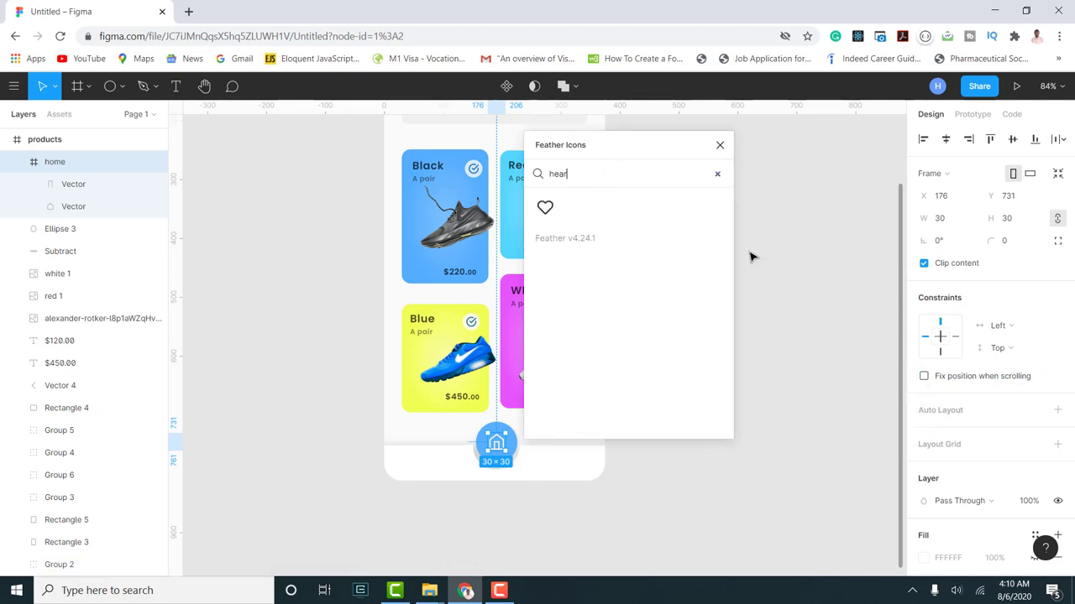
drag(615, 151, 720, 172)
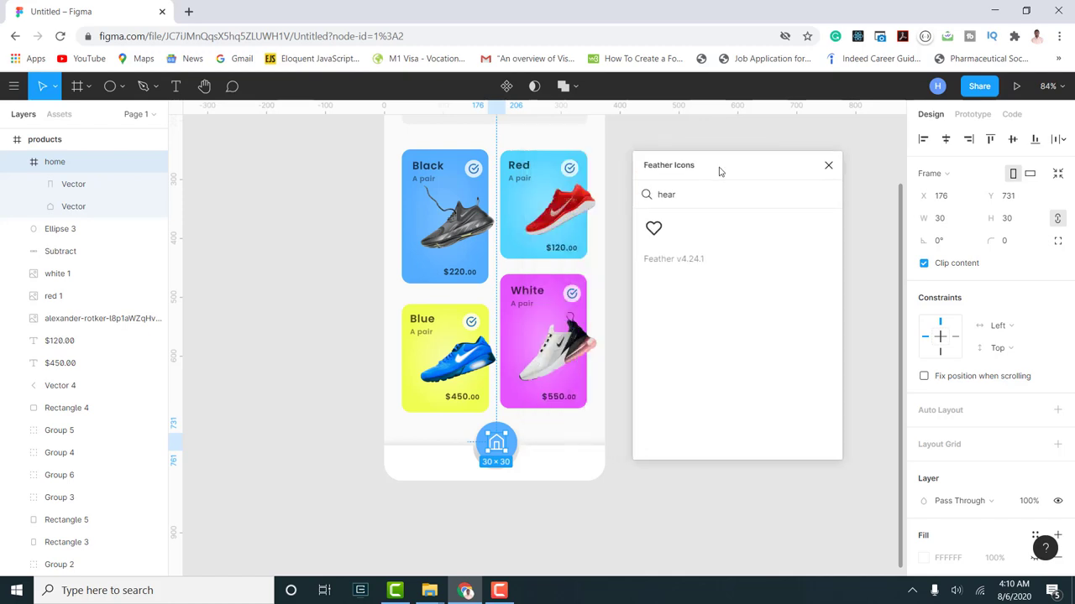
click(652, 232)
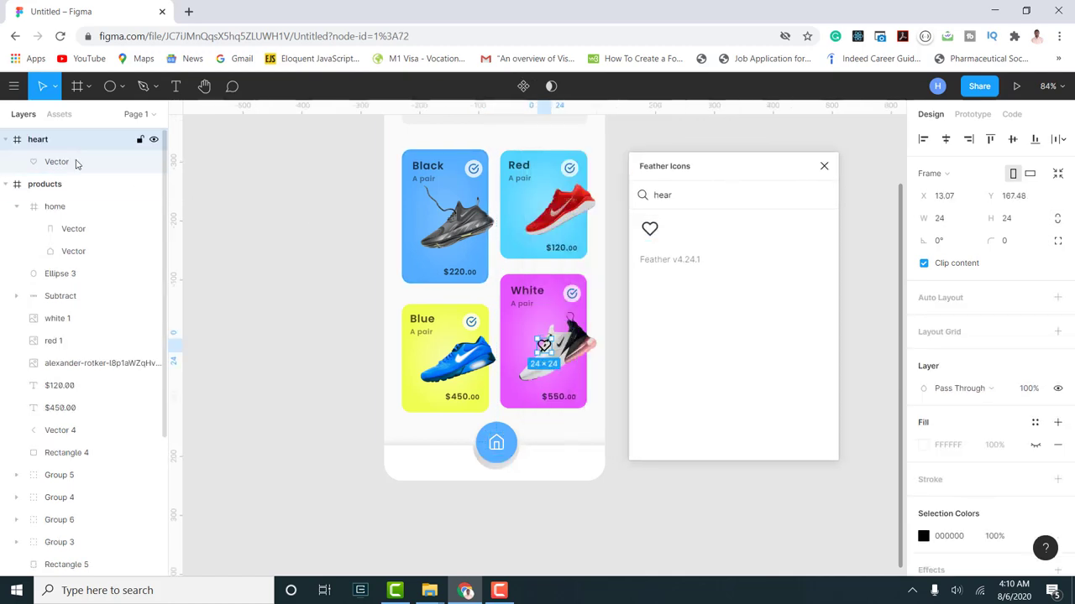
drag(71, 192, 71, 193)
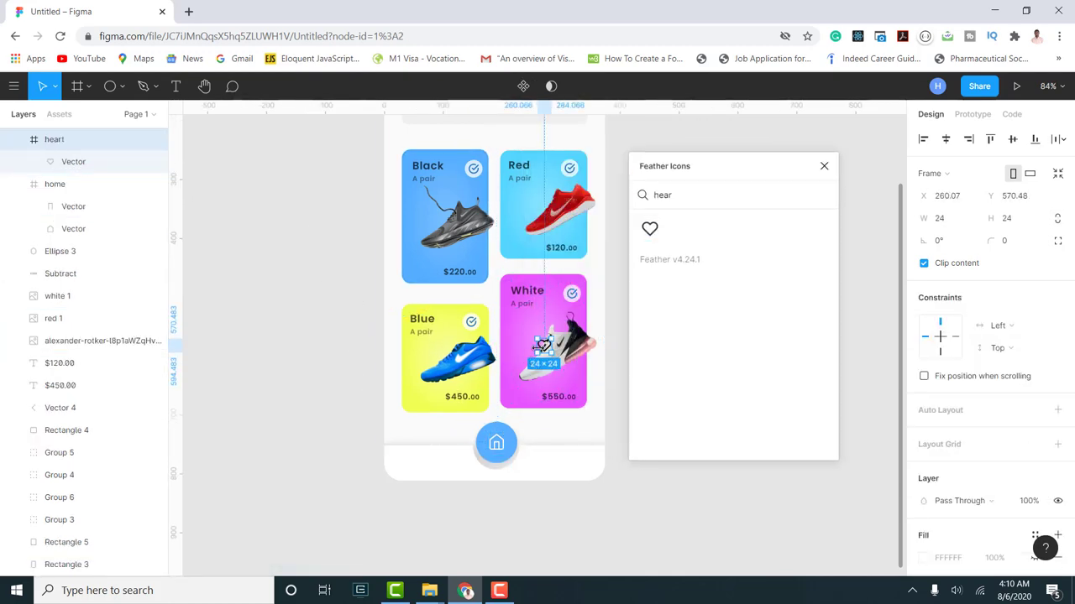
drag(545, 350, 477, 495)
- Add a shopping-cart icon to the bottom bar
scroll(444, 460, up, 5)
scroll(420, 492, down, 5)
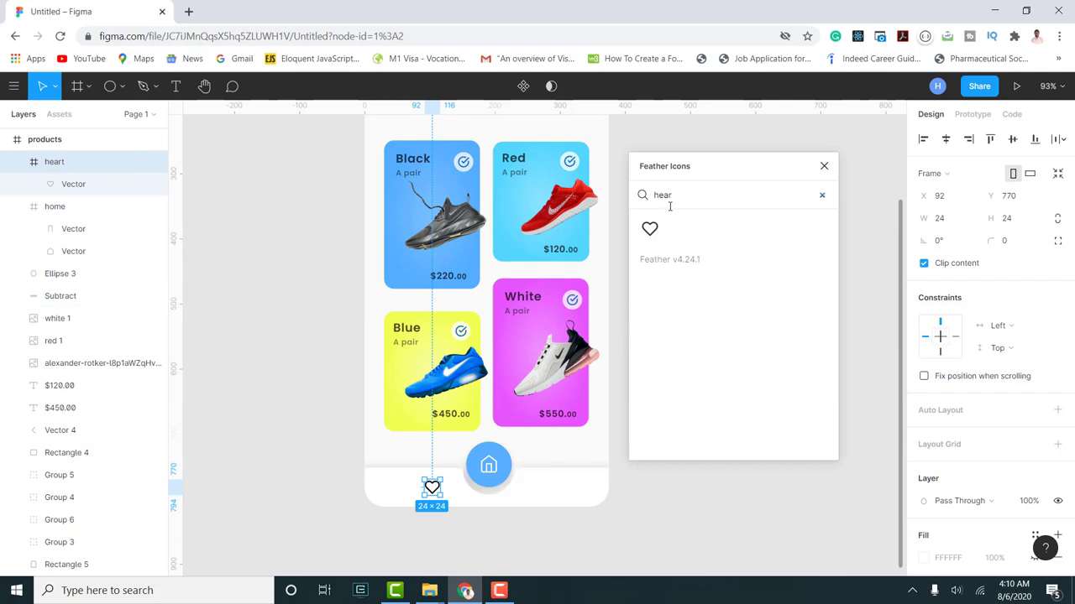
text(car)
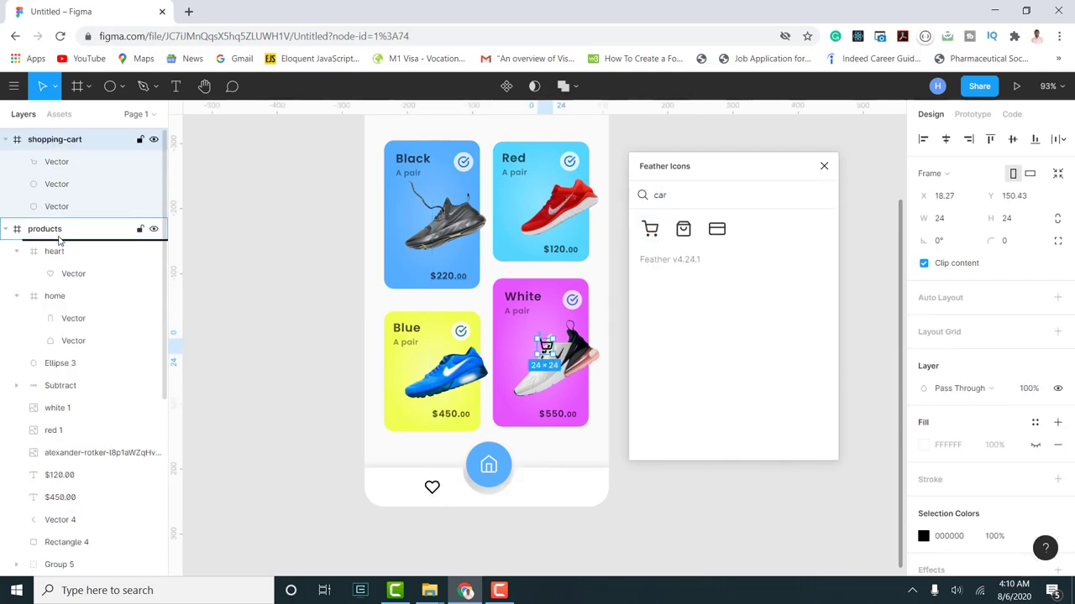
drag(546, 346, 541, 487)
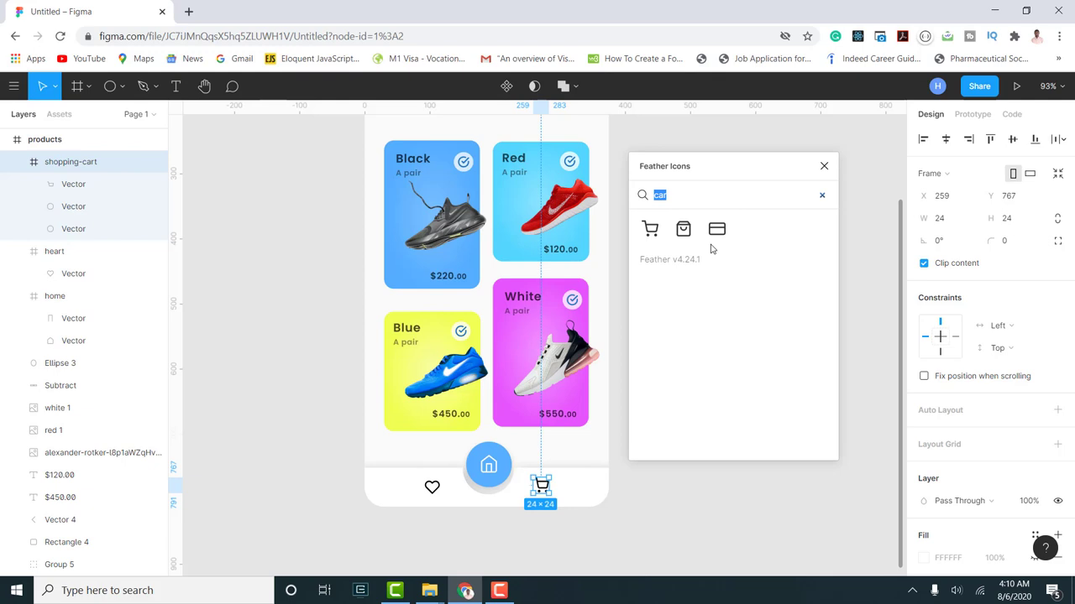
- Add a settings gear icon to the bottom bar beside the cart
text(se)
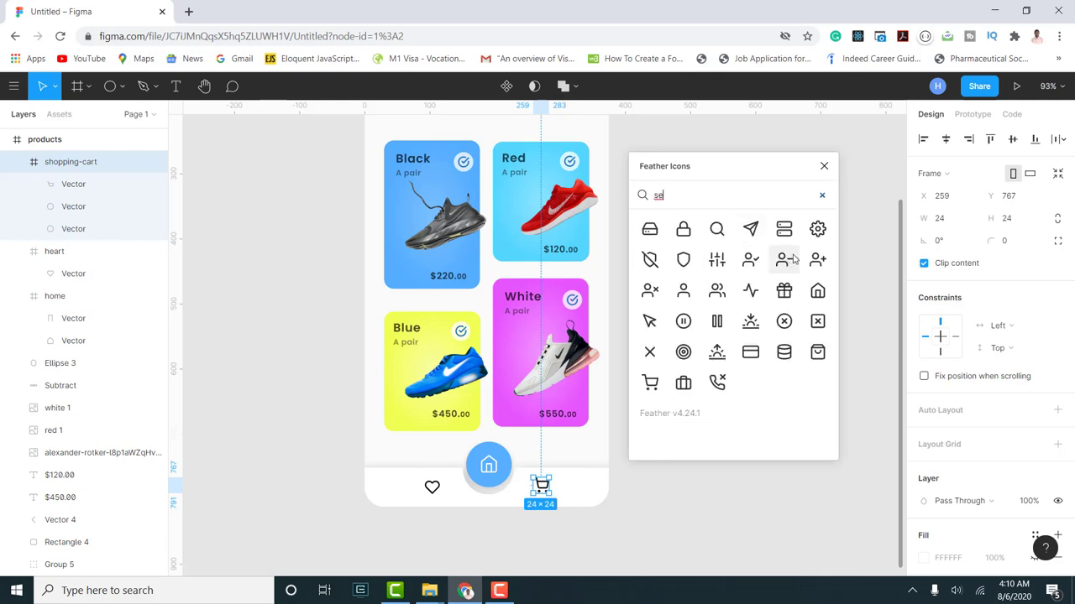
click(817, 229)
drag(102, 146, 84, 214)
drag(545, 347, 579, 487)
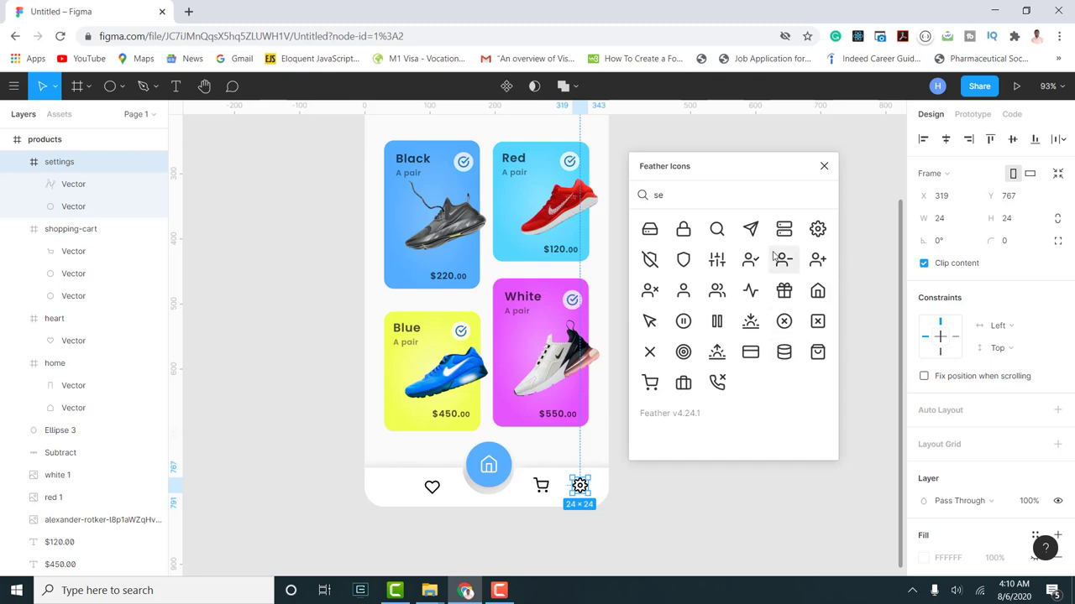
- Add a trending-up icon at the left end of the bottom bar
click(822, 194)
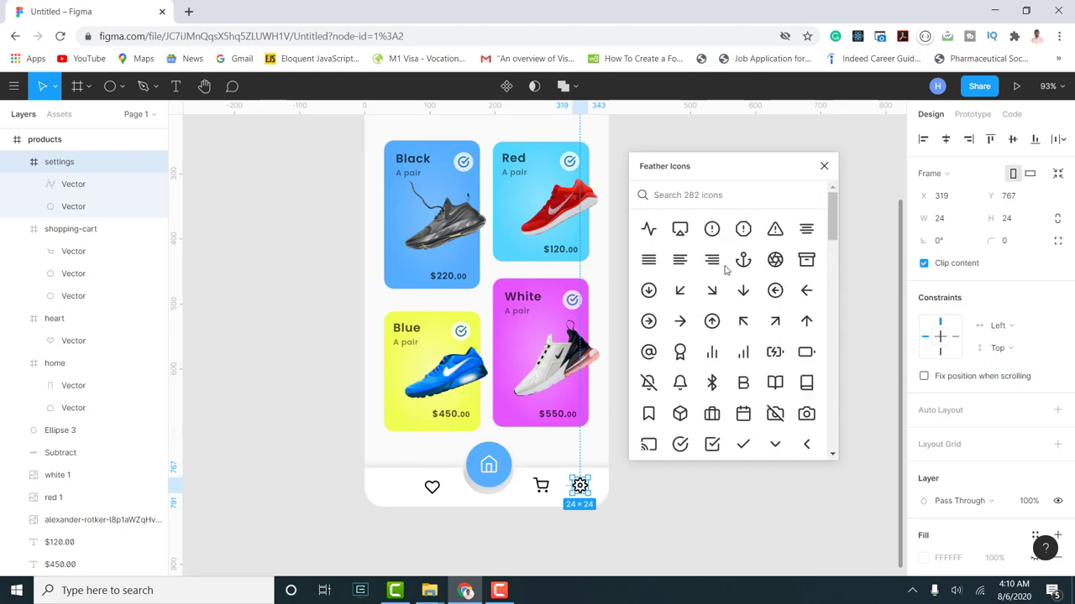
drag(832, 233, 814, 394)
scroll(814, 417, down, 2)
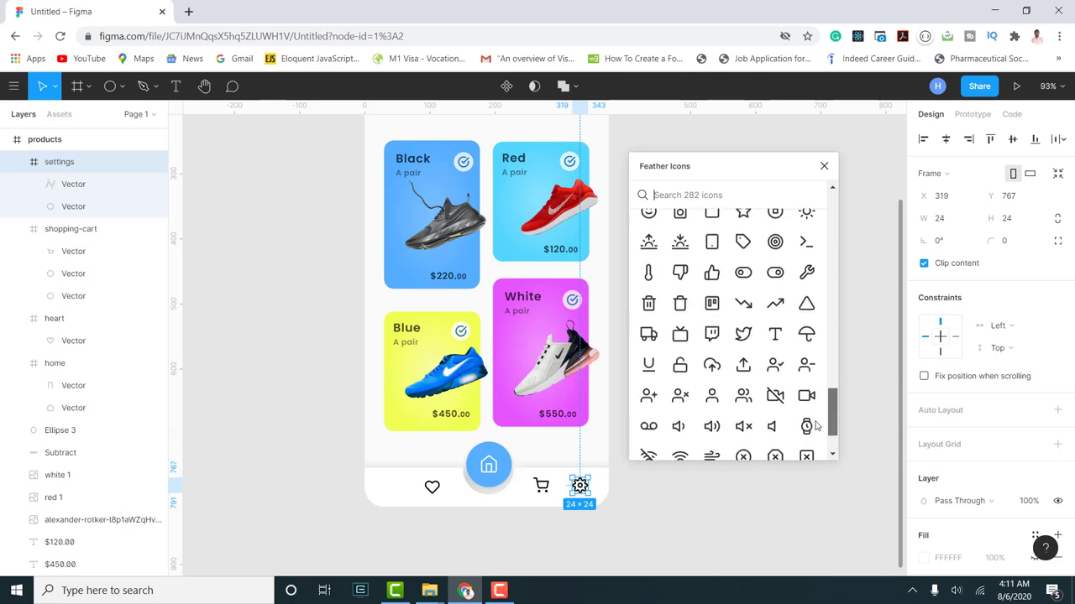
click(774, 306)
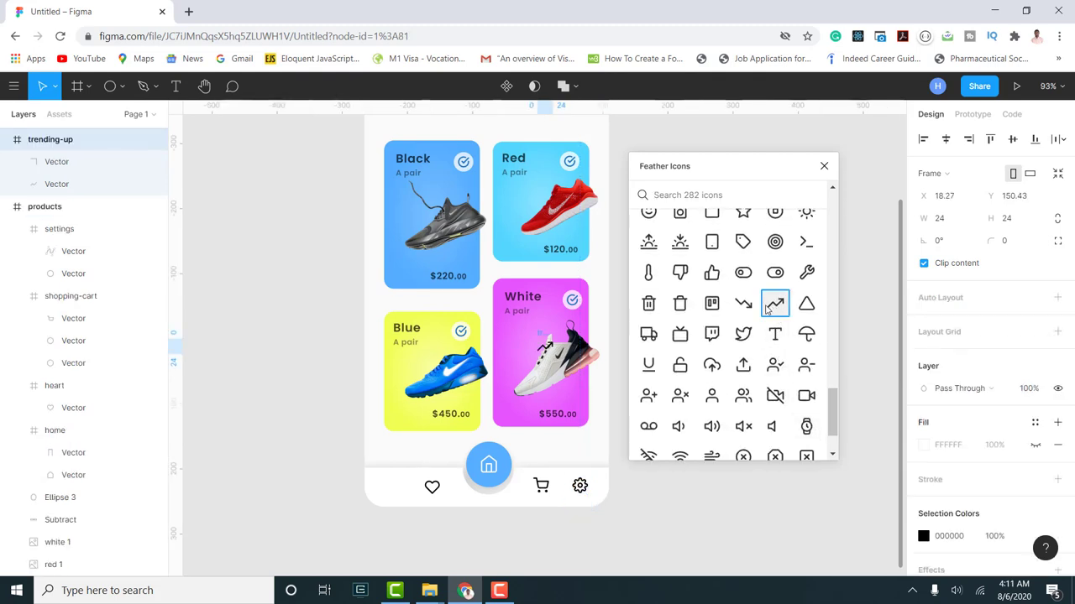
drag(86, 147, 160, 210)
drag(546, 350, 385, 492)
scroll(444, 357, down, 5)
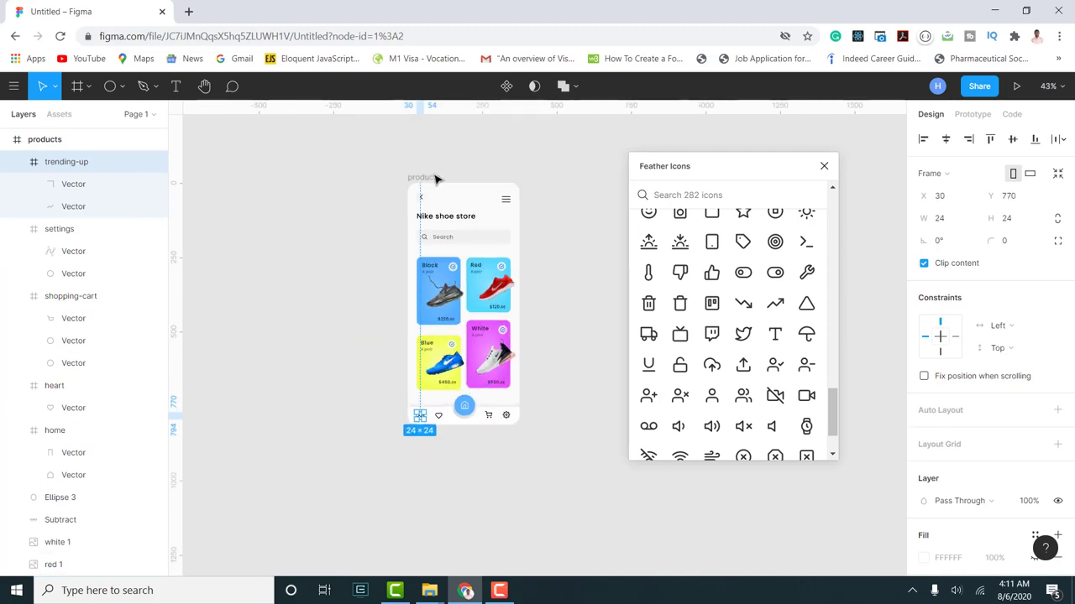
- Show the products frame's column layout grid
click(432, 177)
click(1036, 353)
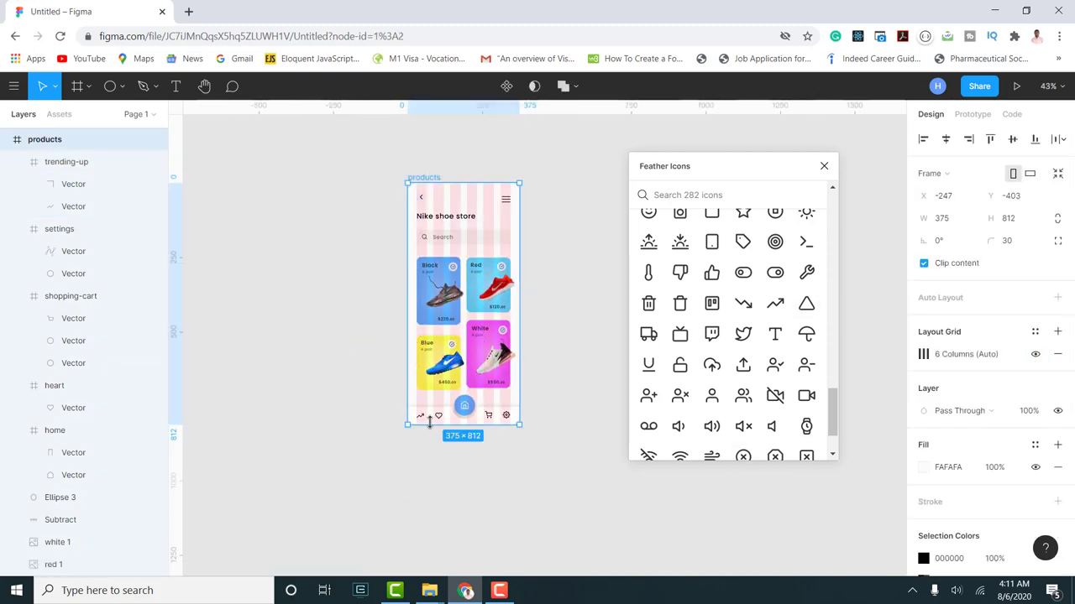
scroll(453, 418, up, 3)
scroll(443, 423, up, 6)
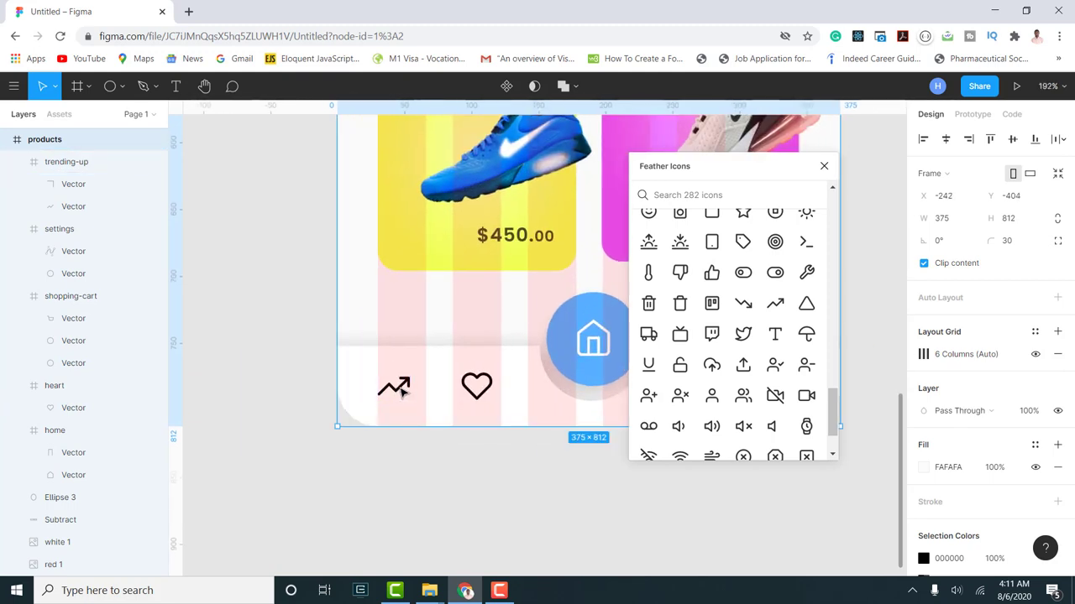
drag(394, 393, 412, 391)
- Align the gear, cart, heart and trending-up icons on their vertical centres
click(403, 393)
scroll(546, 403, up, 3)
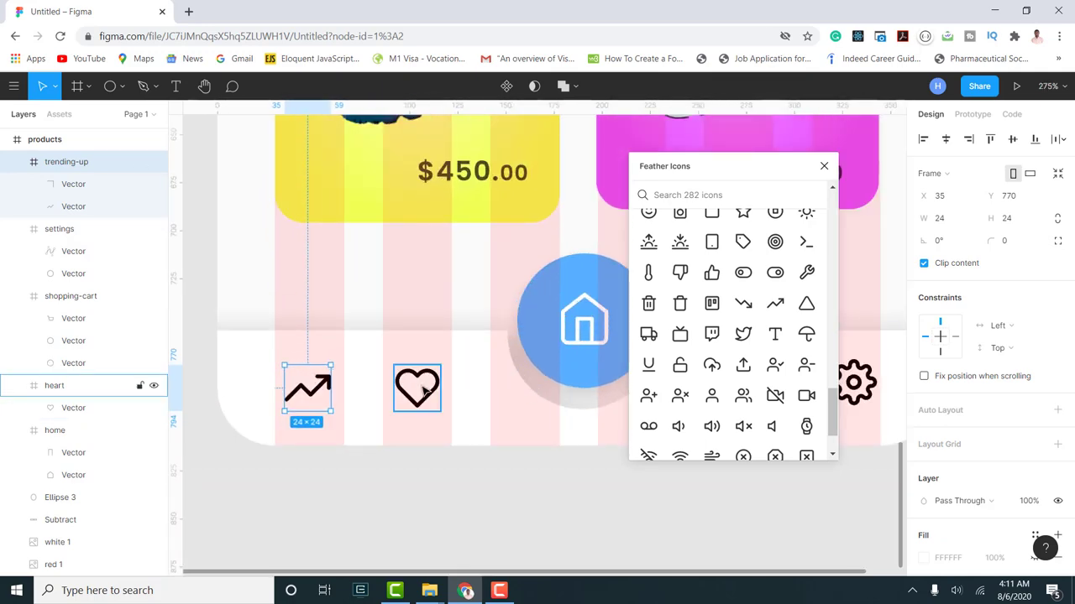
scroll(424, 394, down, 3)
scroll(521, 420, right, 3)
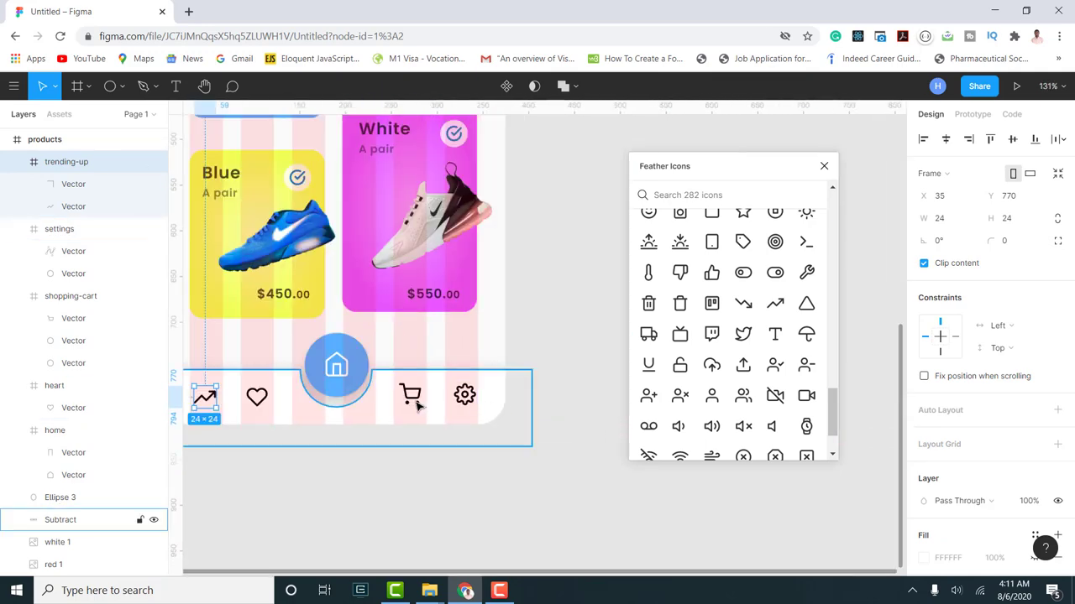
scroll(416, 403, up, 3)
scroll(415, 403, up, 1)
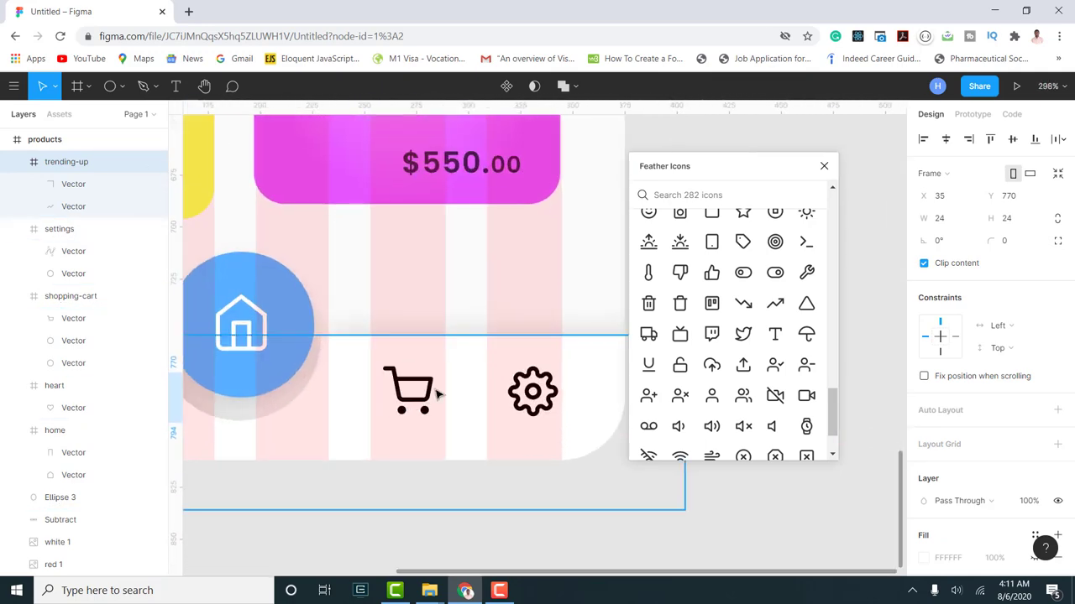
click(529, 396)
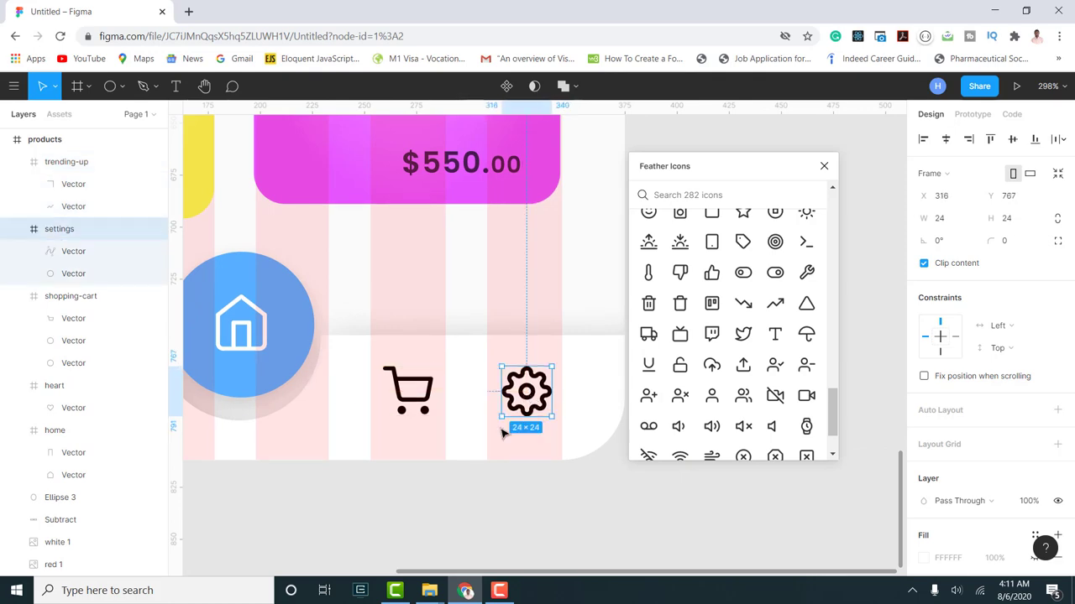
scroll(512, 415, down, 2)
scroll(512, 415, down, 1)
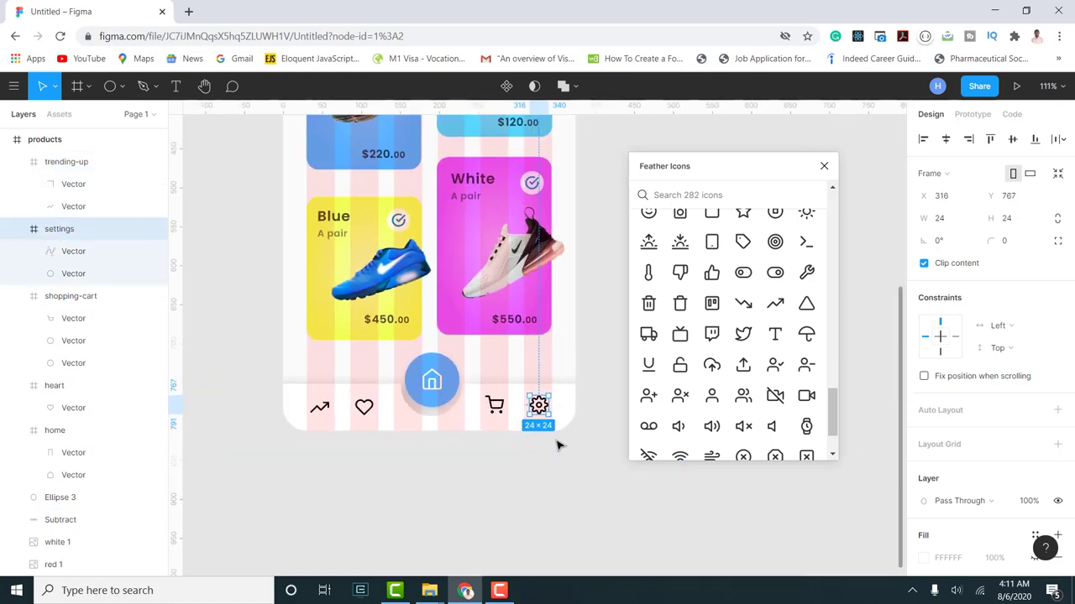
shift+click(495, 408)
shift+click(364, 408)
shift+click(319, 408)
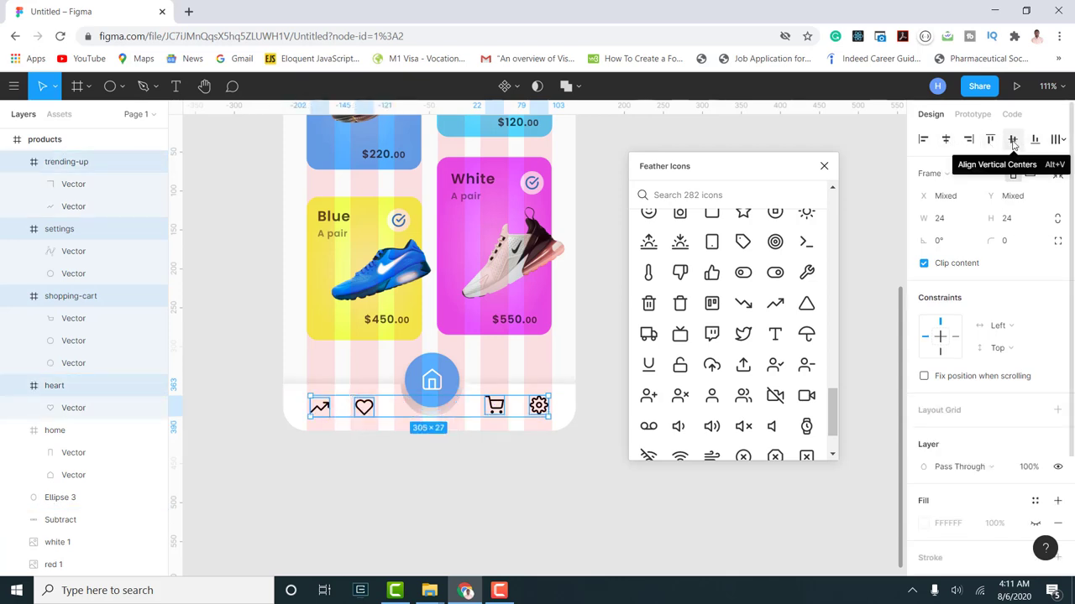
click(1012, 140)
- Move the icon row down a few pixels and close the Feather Icons window
scroll(500, 401, up, 3)
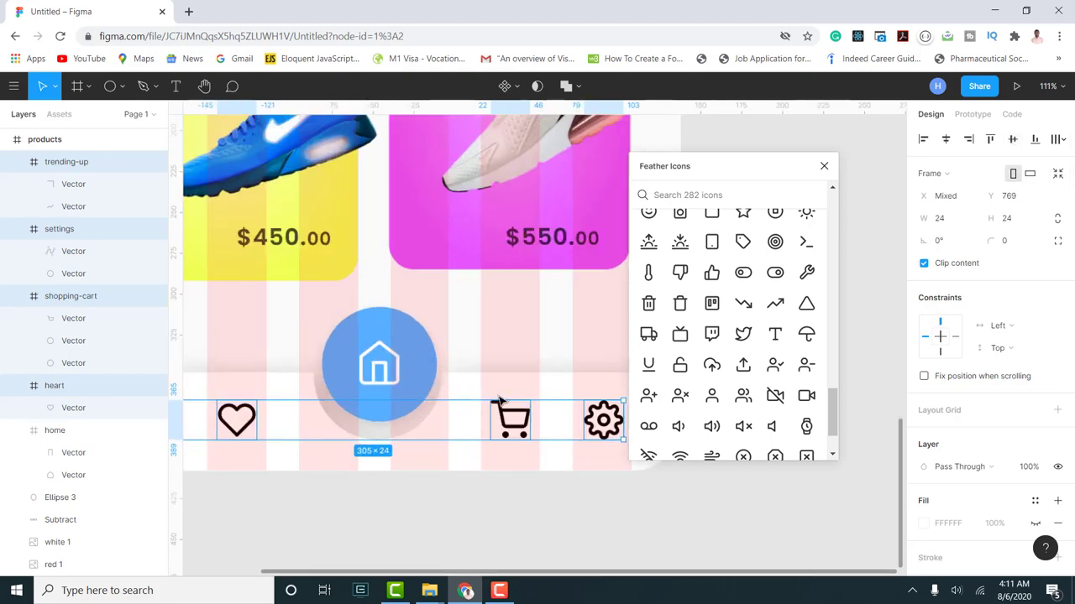
scroll(500, 401, up, 2)
drag(528, 427, 524, 432)
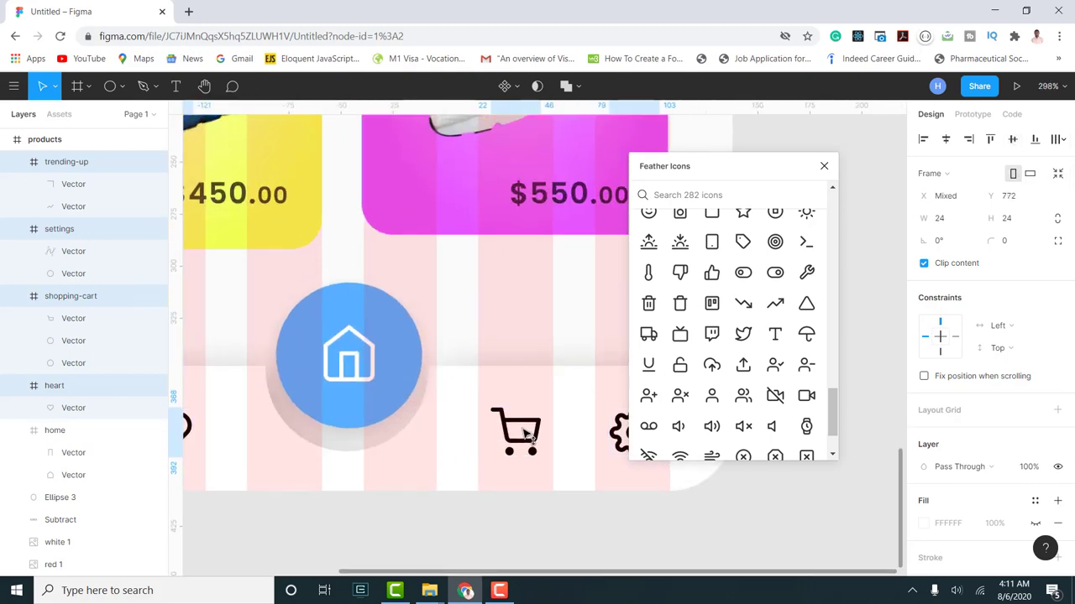
scroll(524, 431, down, 5)
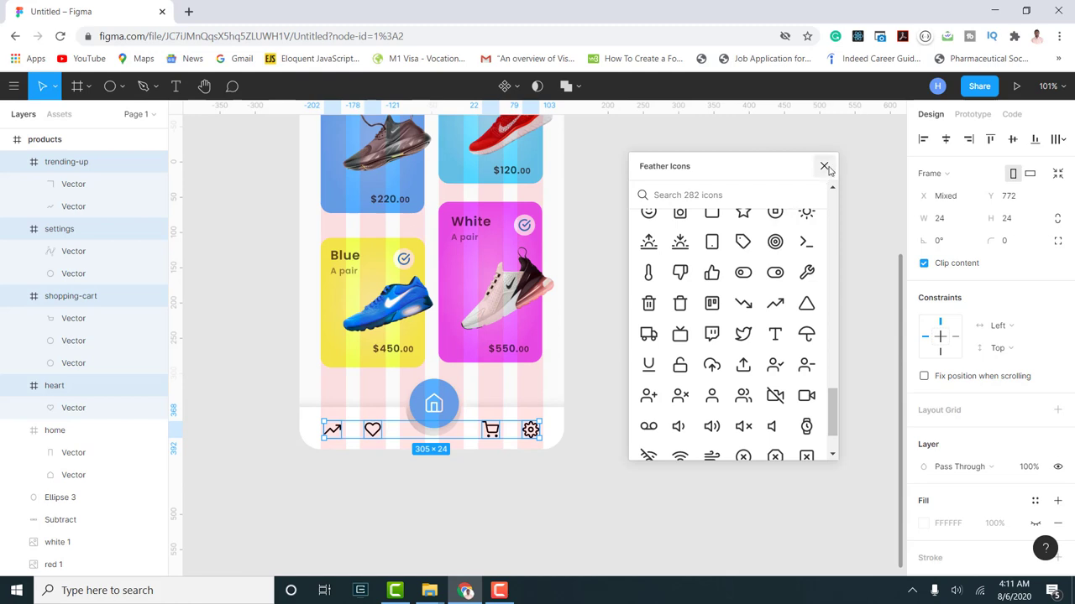
click(824, 167)
scroll(705, 329, down, 3)
- Hide the products frame's column layout grid
scroll(712, 358, up, 5)
scroll(691, 326, down, 1)
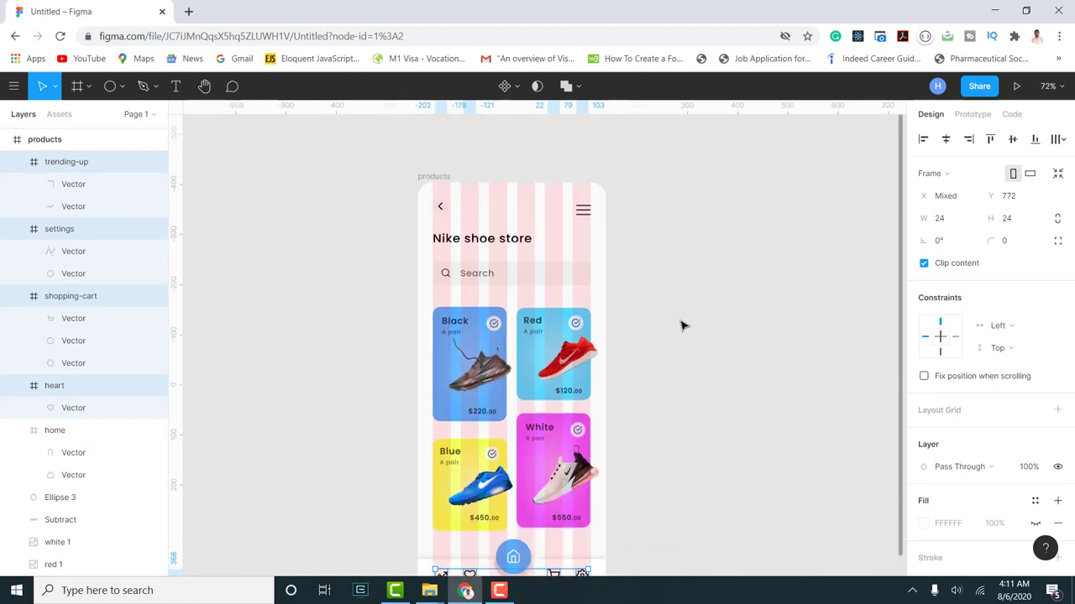
scroll(655, 306, down, 2)
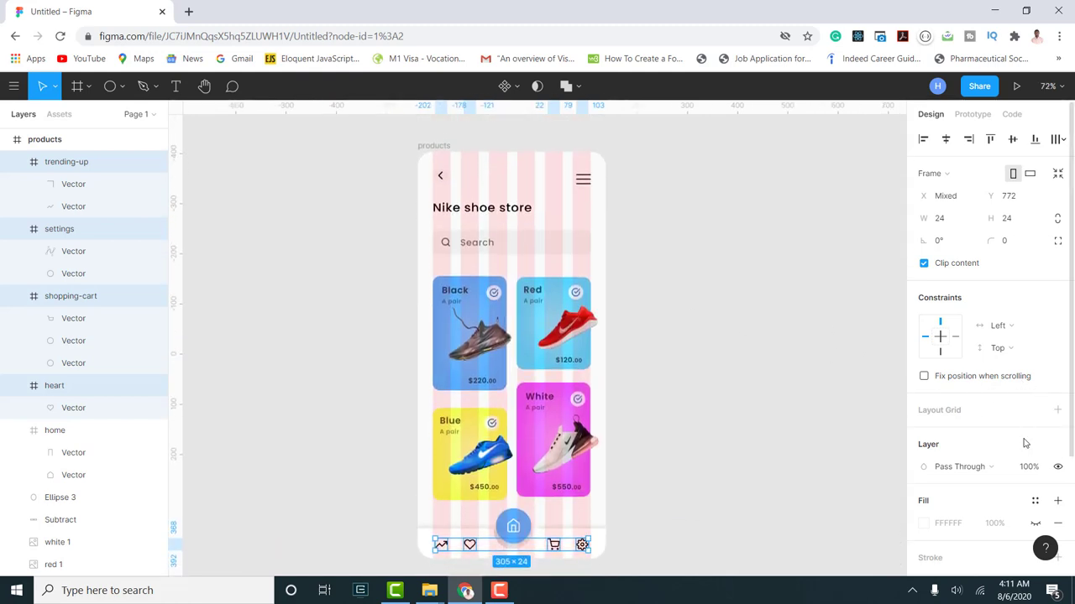
click(436, 147)
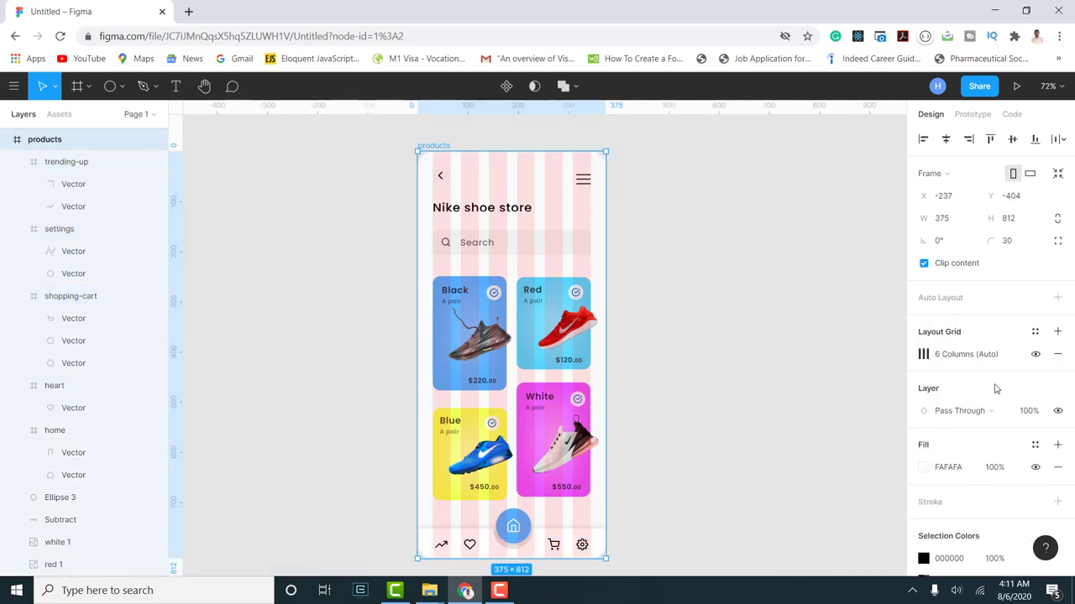
click(1035, 354)
scroll(638, 384, down, 2)
click(712, 409)
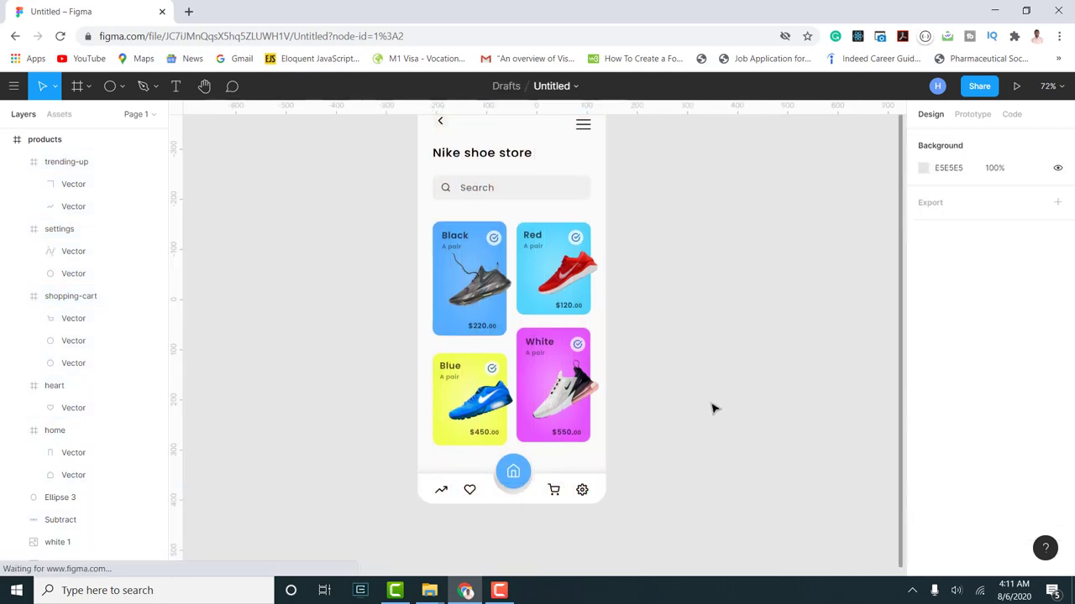
scroll(713, 408, down, 2)
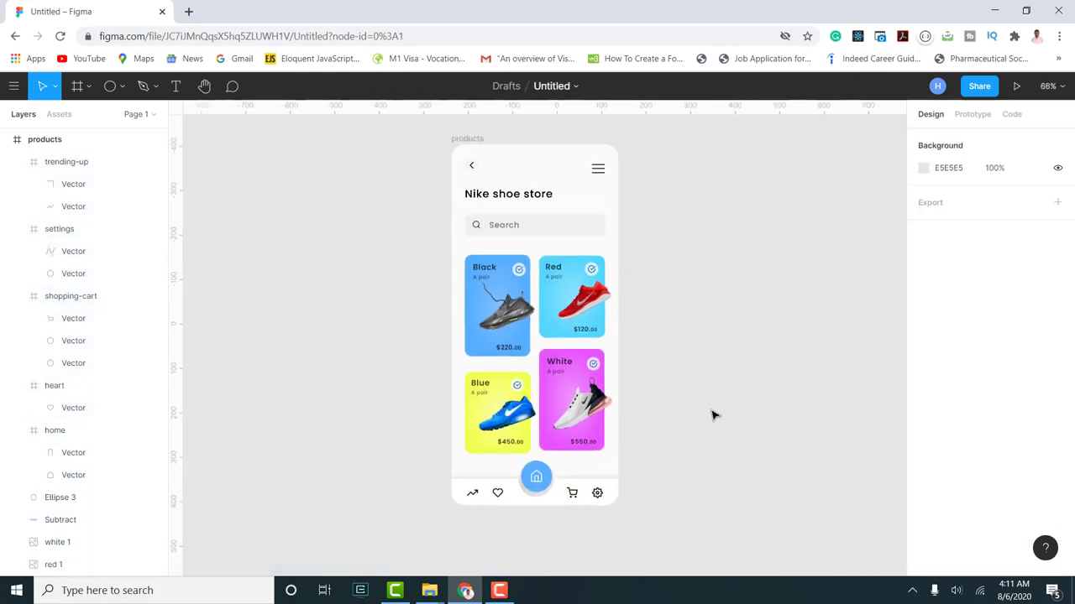
scroll(713, 417, up, 1)
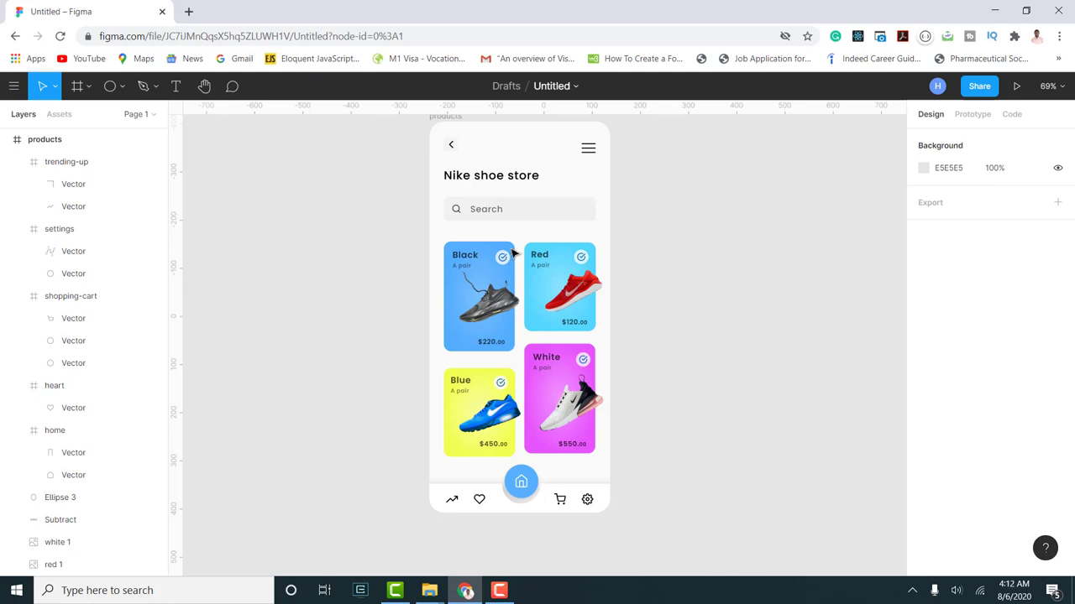
- Align the back arrow and menu icon by their vertical centres
drag(405, 133, 614, 168)
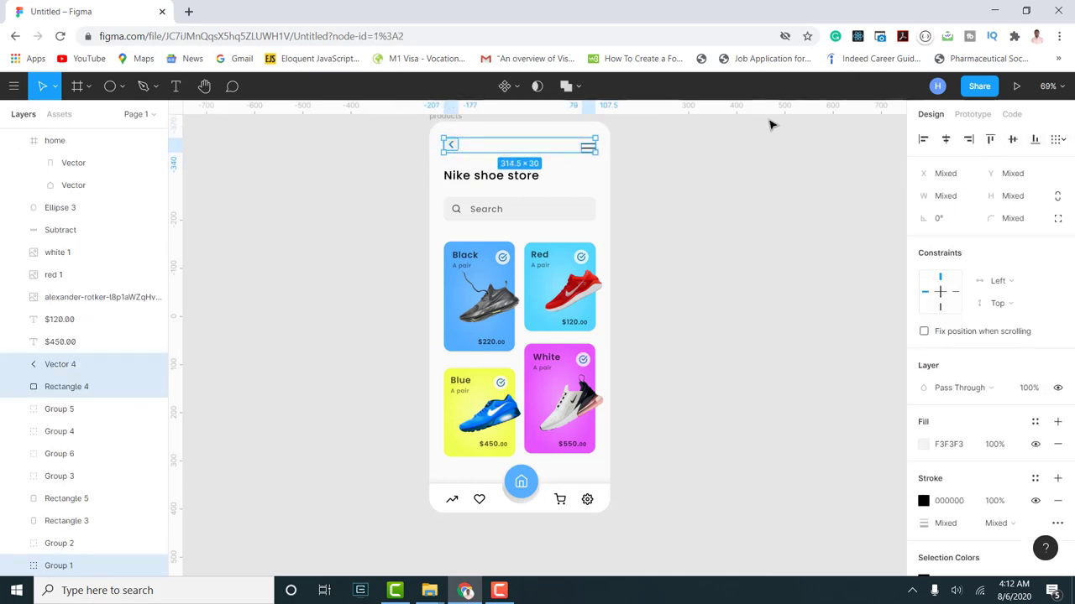
click(1014, 141)
click(717, 188)
scroll(356, 295, down, 1)
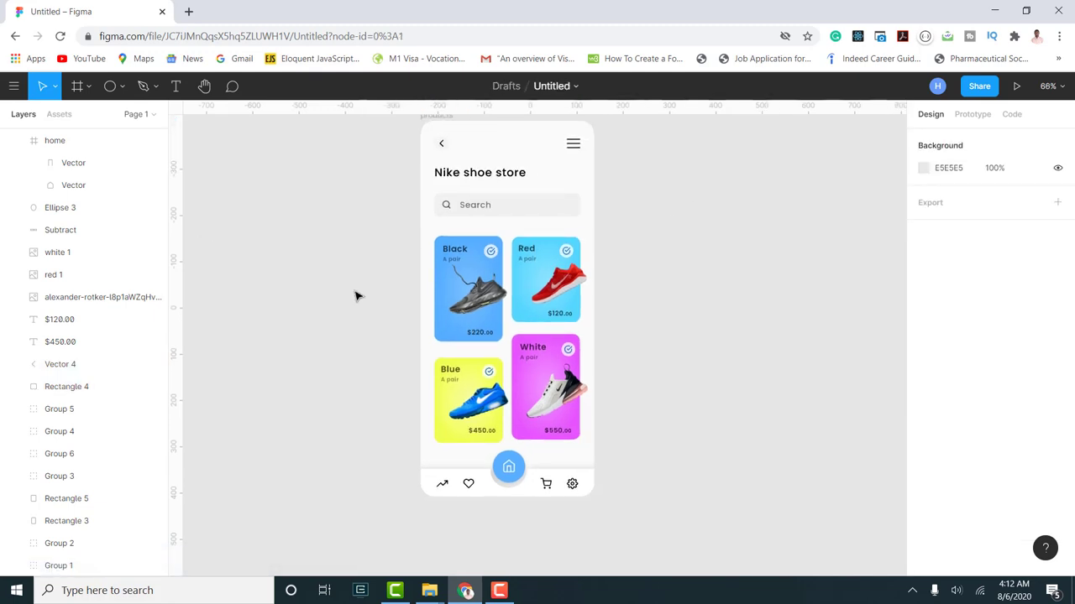
scroll(579, 471, up, 3)
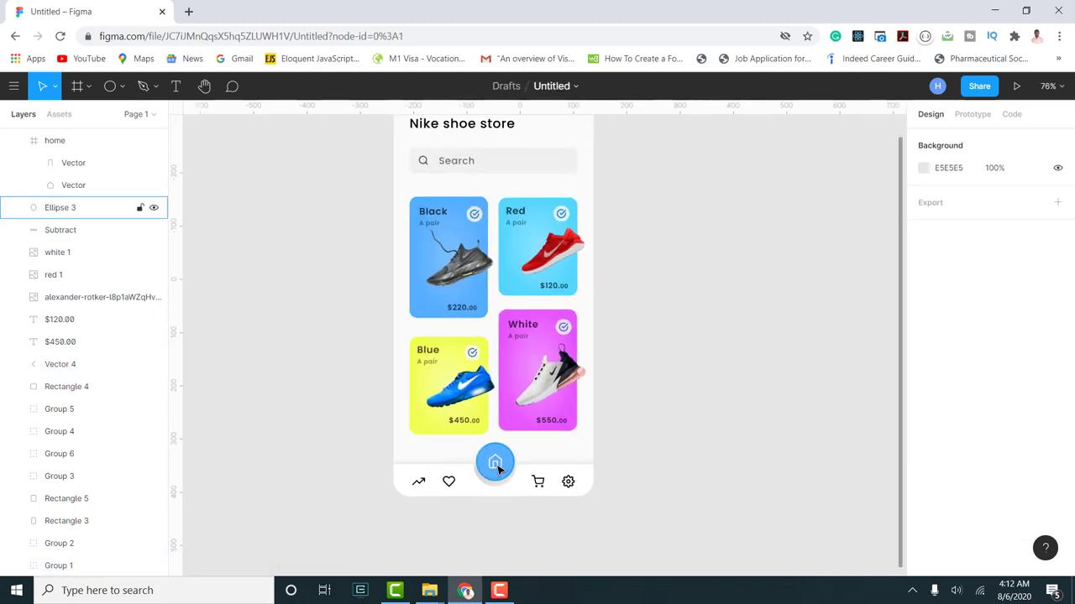
scroll(492, 496, up, 5)
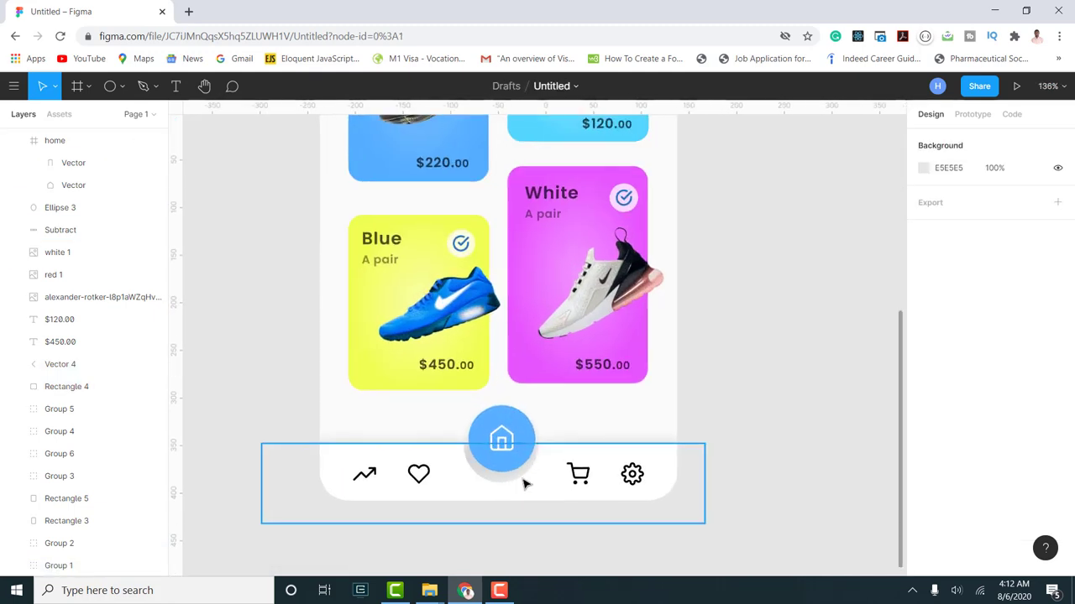
click(516, 413)
- Tint the home button's drop shadow with its own blue 57AFFF at reduced opacity
scroll(892, 475, down, 3)
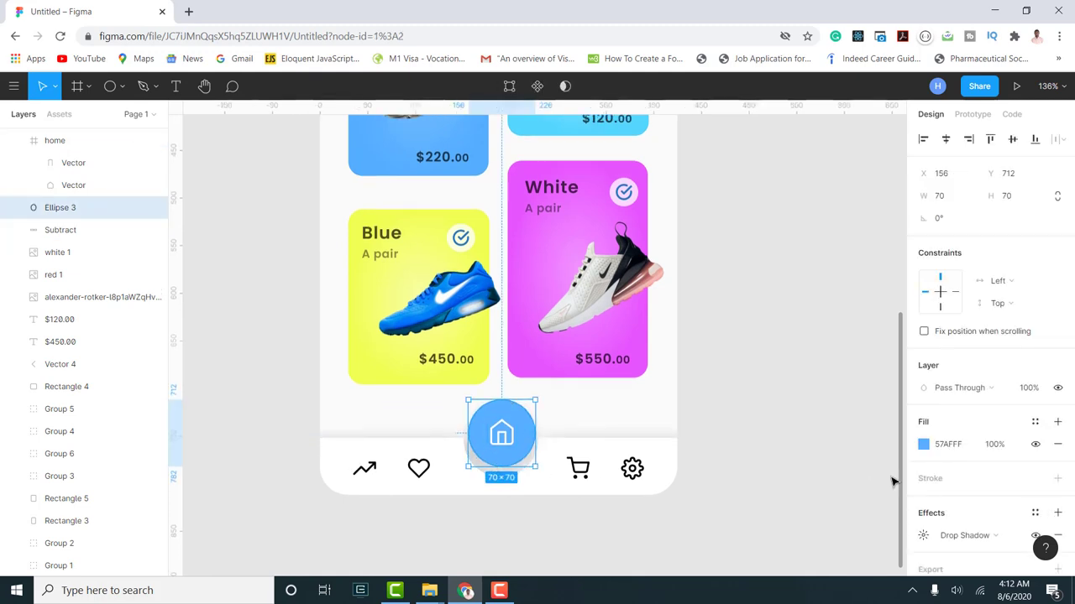
click(924, 537)
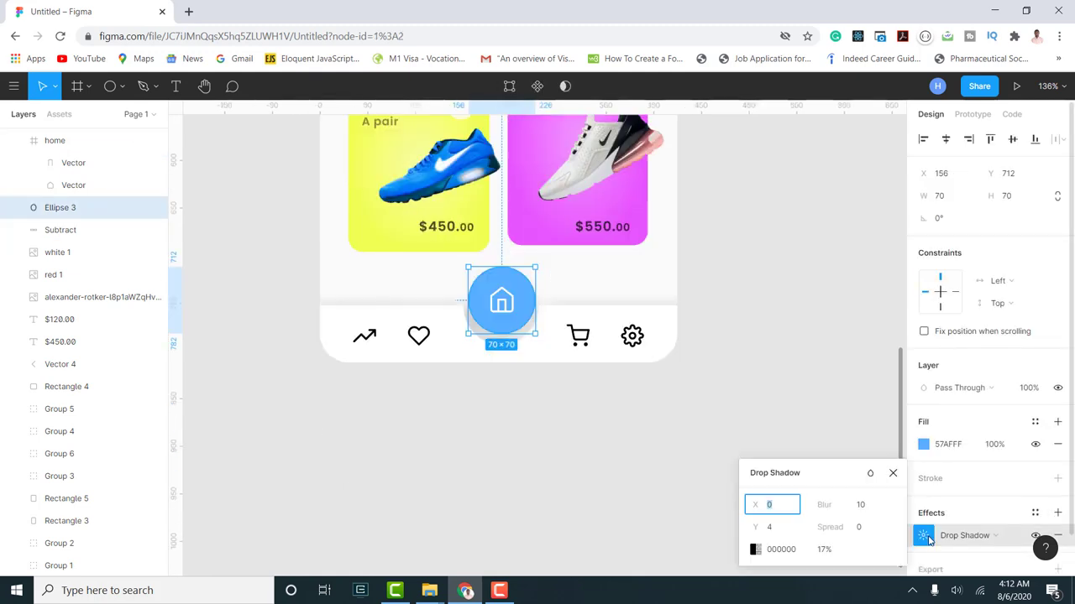
click(754, 550)
click(590, 421)
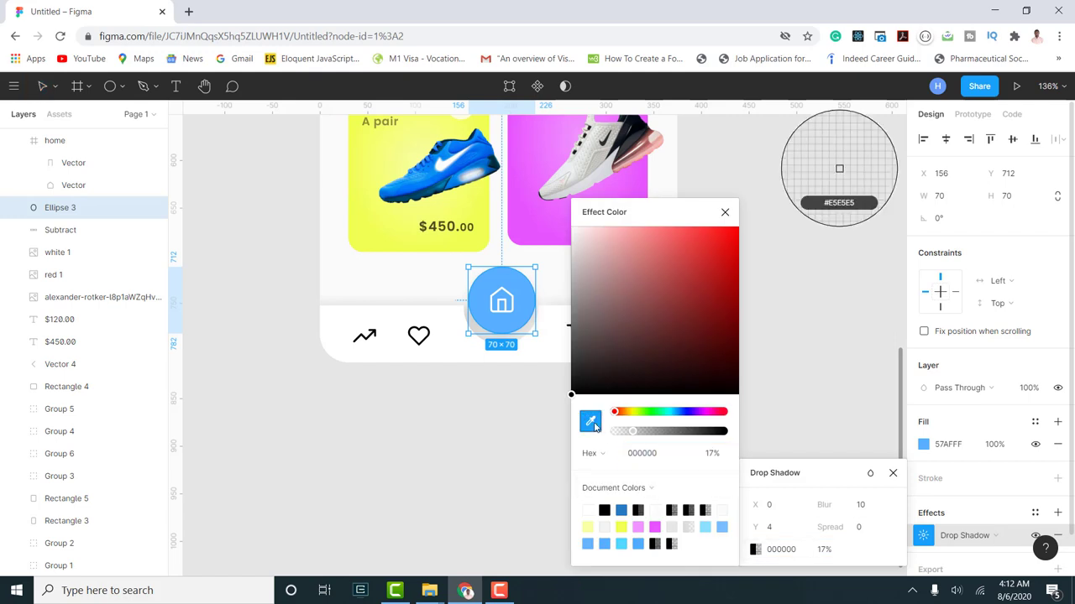
click(531, 289)
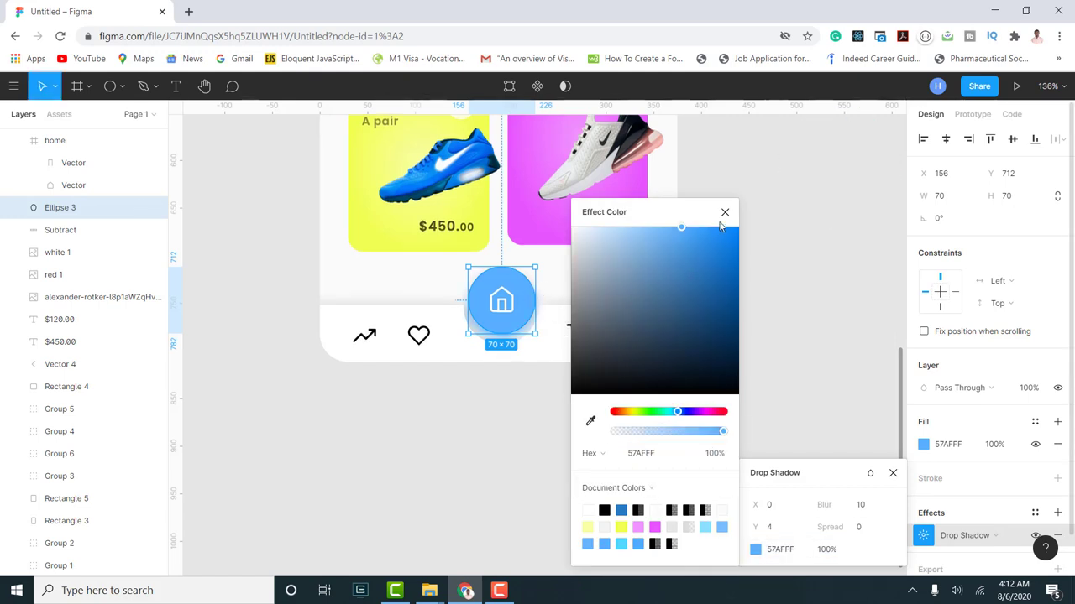
drag(716, 438, 674, 433)
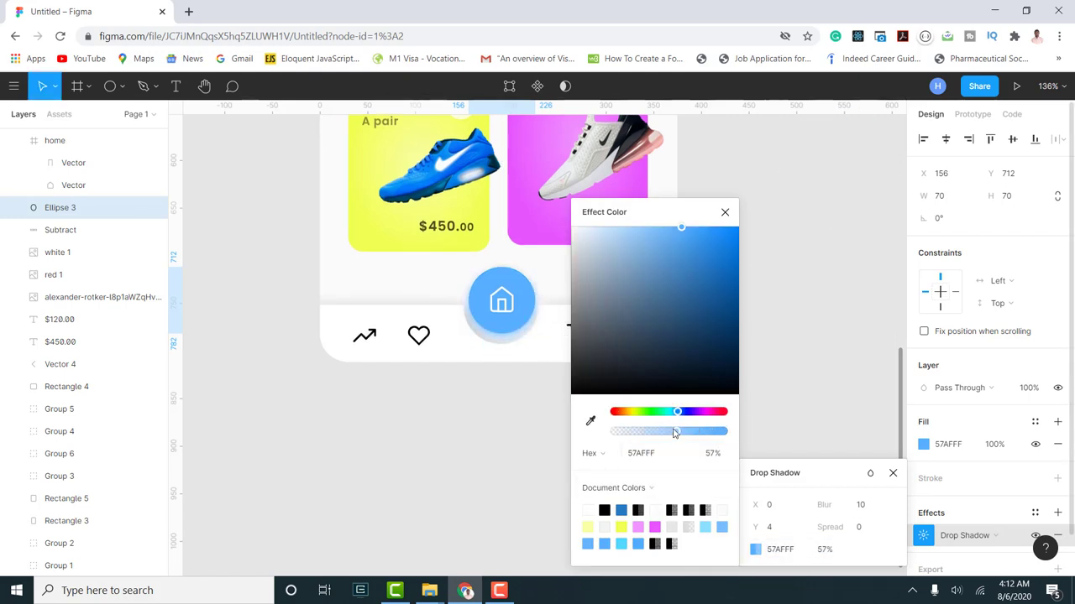
click(725, 211)
click(772, 333)
- Resize the blue home button circle to 65×65
scroll(696, 435, down, 2)
scroll(696, 435, down, 3)
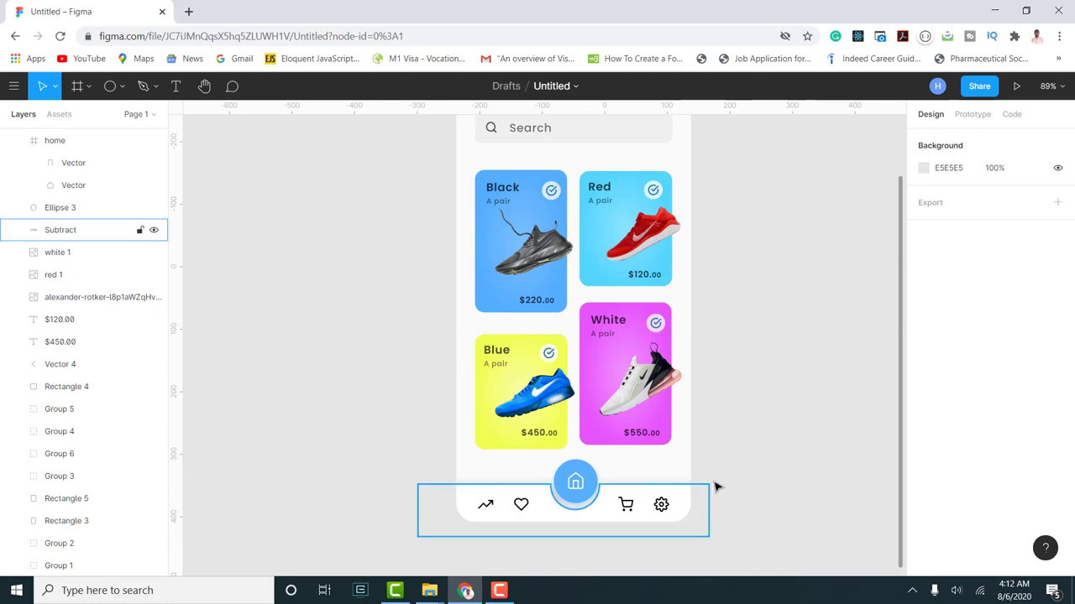
click(576, 474)
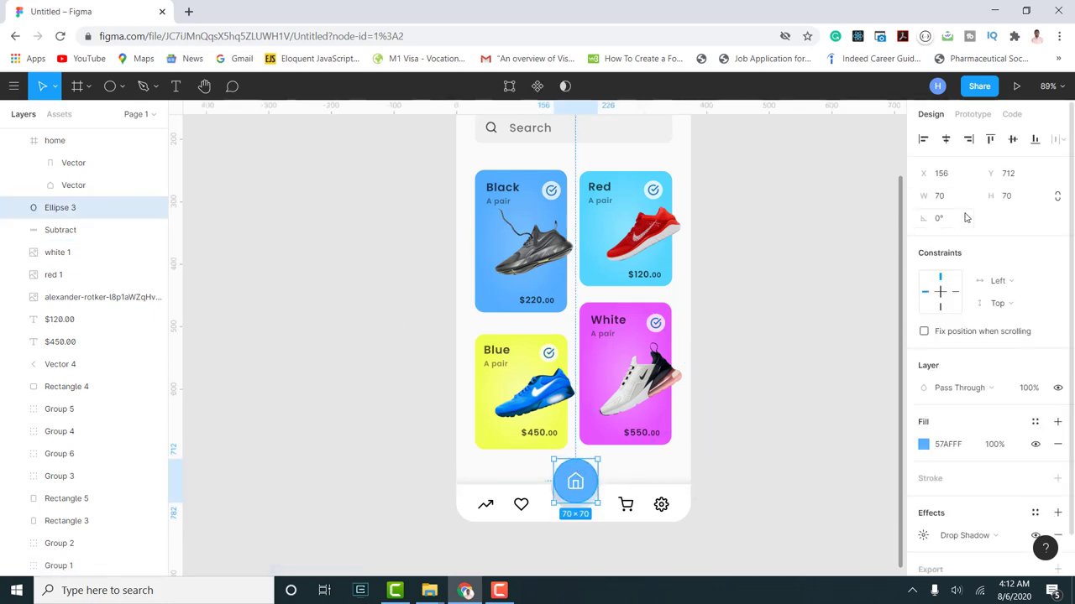
click(1021, 202)
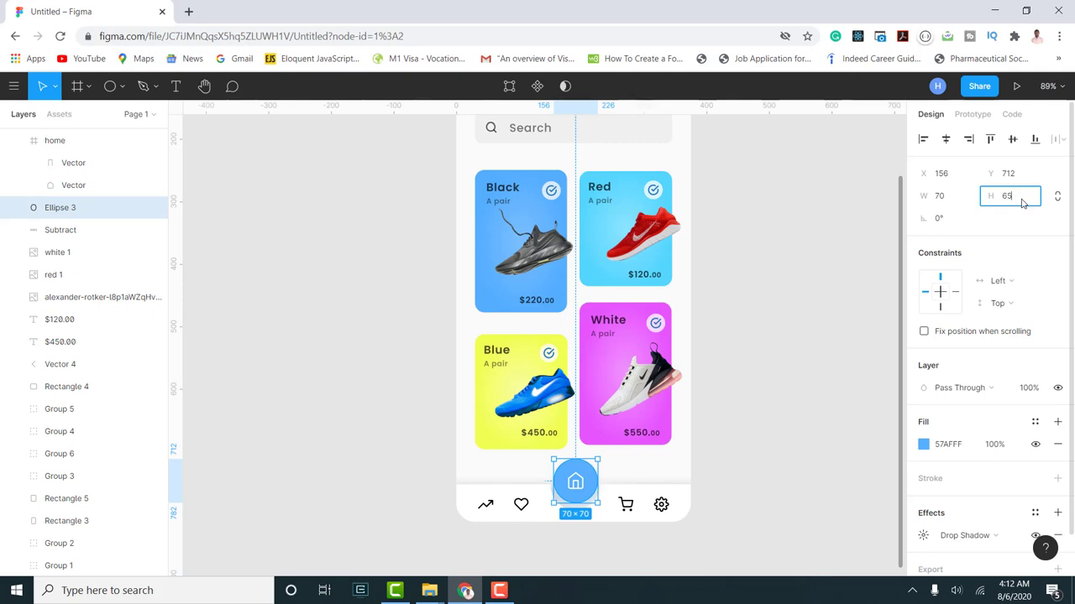
key(Return)
click(947, 200)
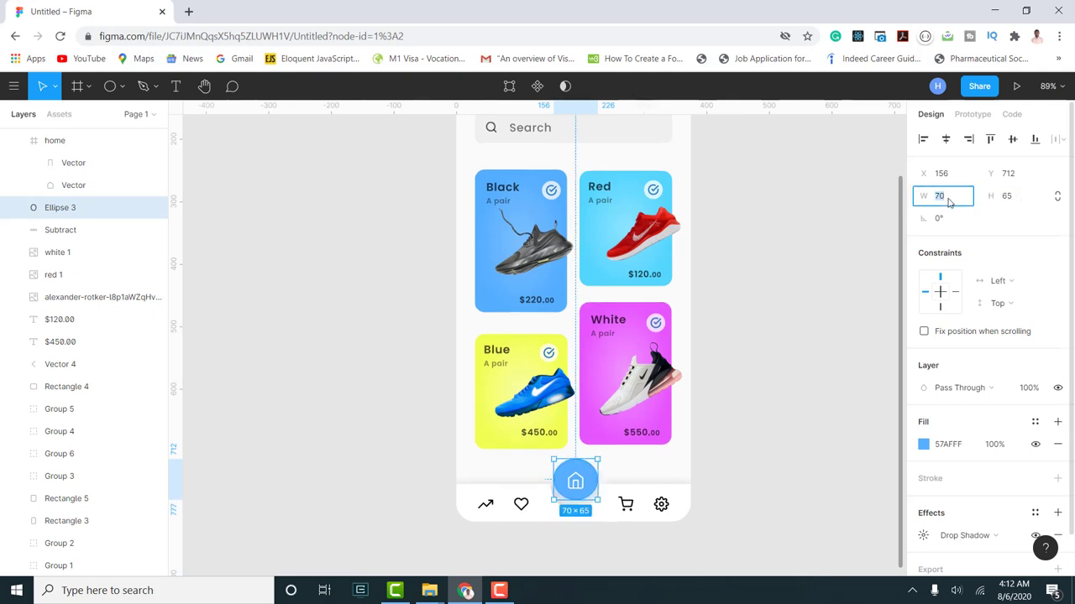
text(65)
key(Return)
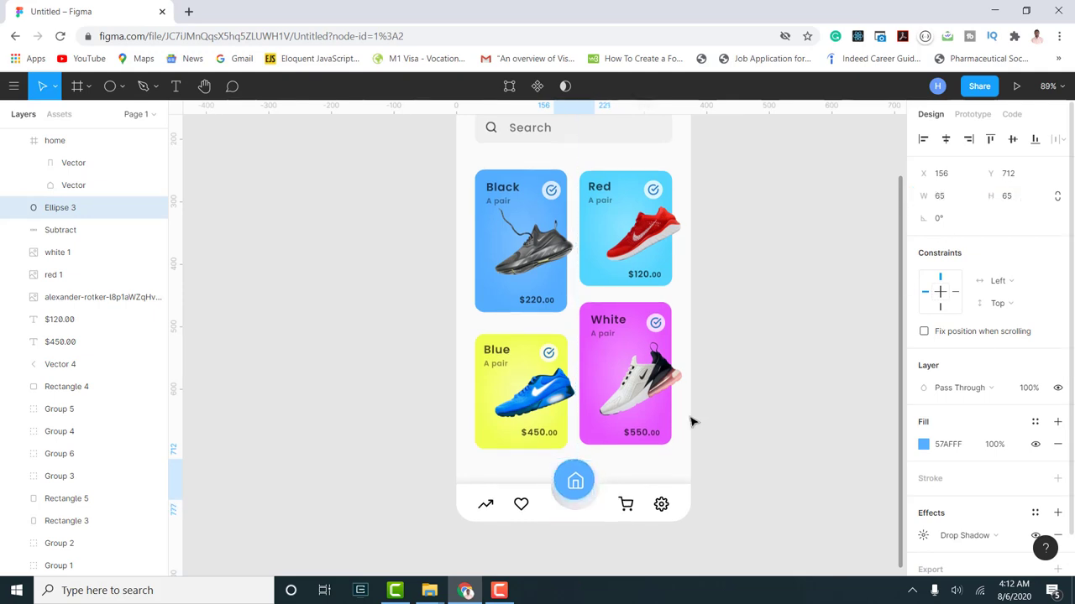
scroll(567, 466, up, 5)
- Re-centre the 65×65 blue home circle and its white house icon together in the bottom bar's notch
drag(583, 473, 583, 497)
click(588, 499)
key(shift+1)
click(696, 472)
scroll(696, 473, up, 3)
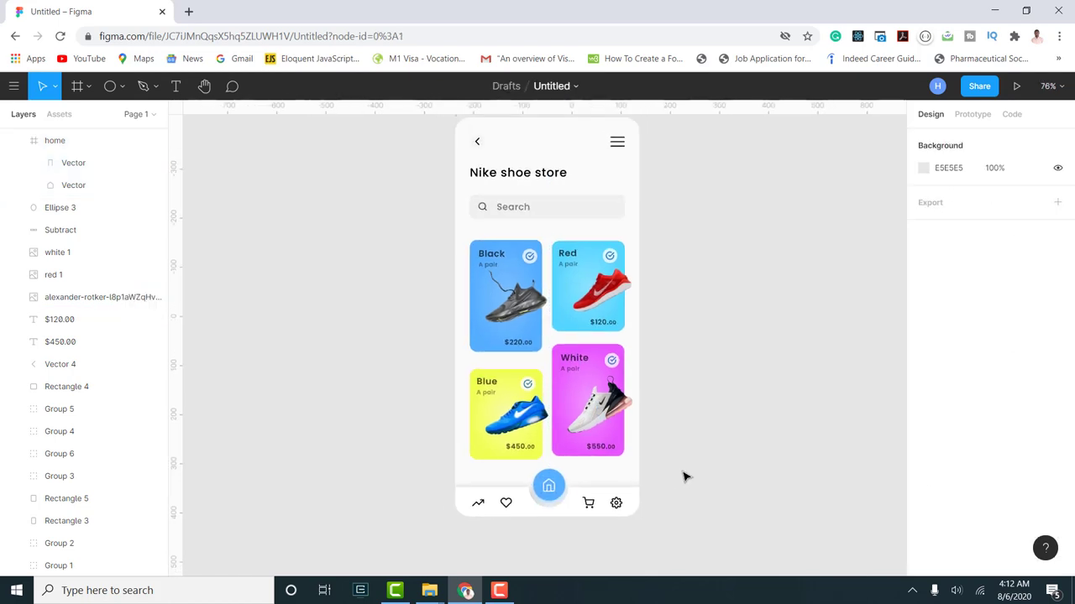
scroll(672, 476, down, 2)
scroll(523, 487, right, 2)
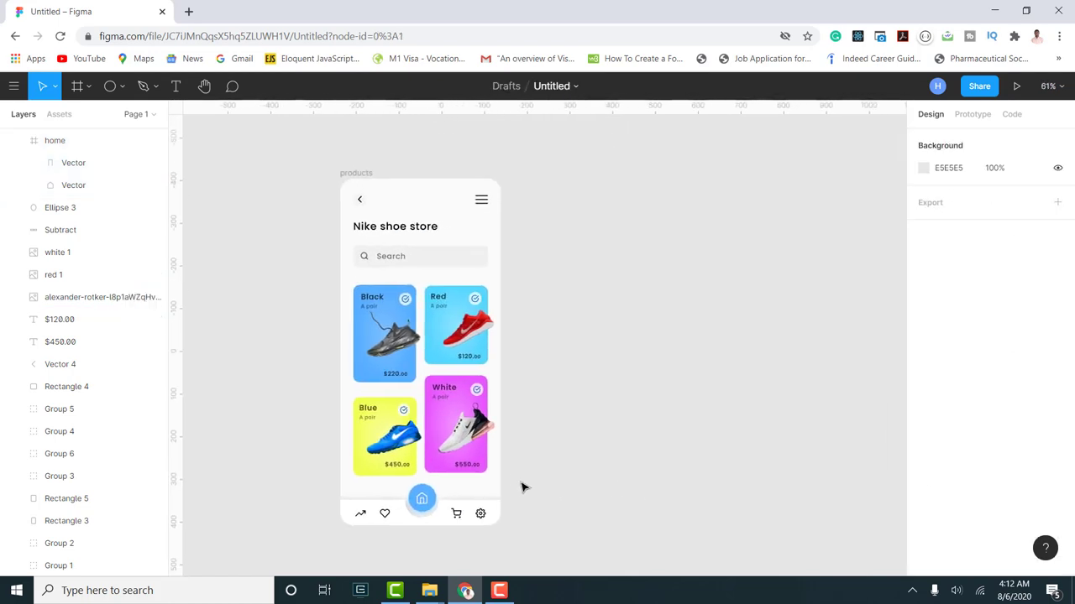
scroll(516, 442, down, 2)
scroll(523, 446, up, 1)
scroll(528, 449, up, 1)
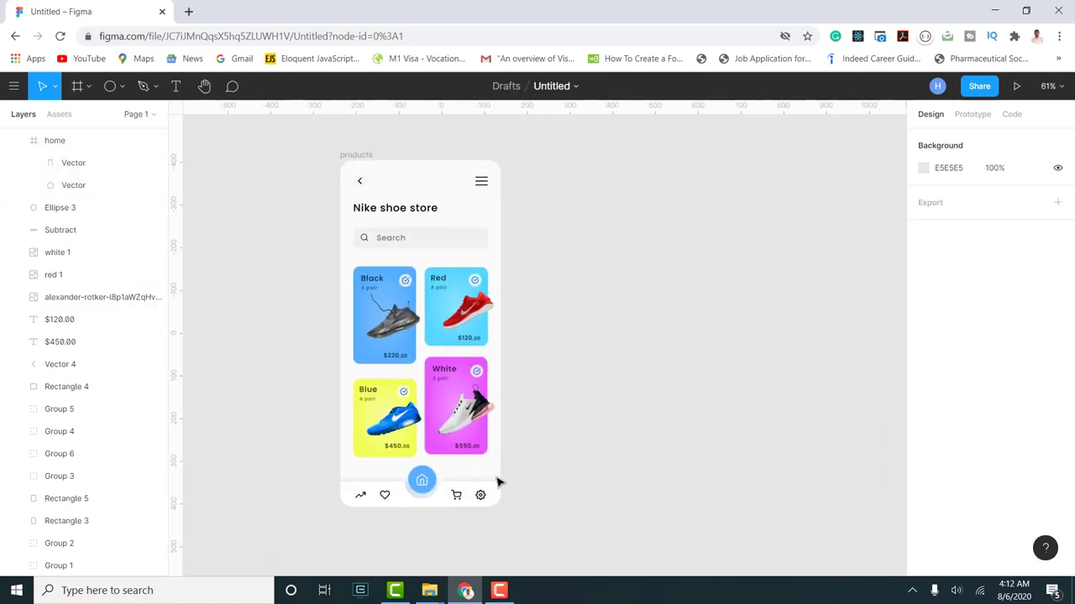
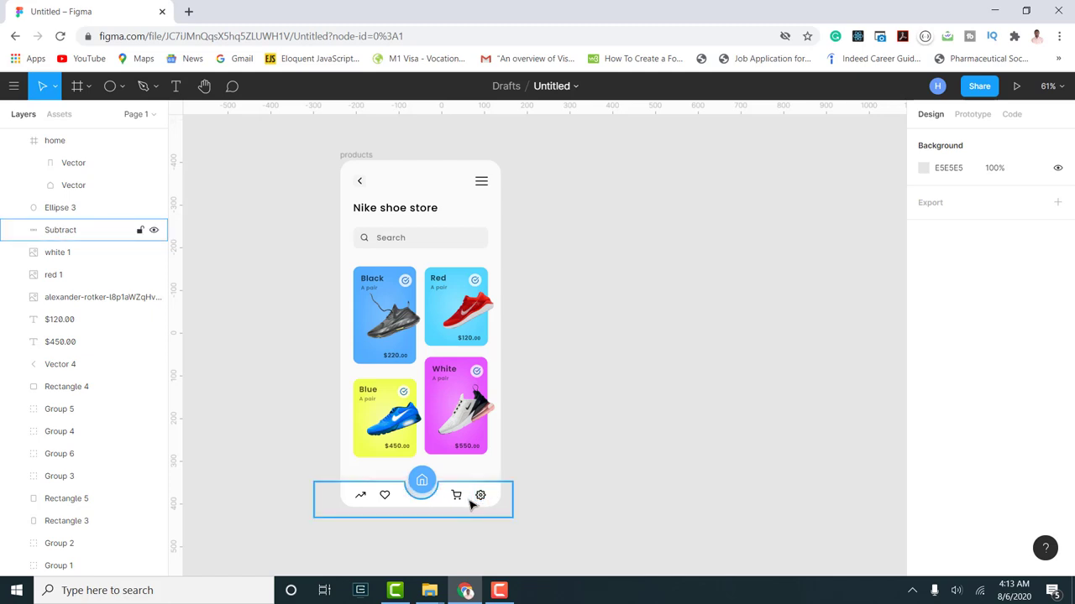
- Duplicate the 375×812 products phone frame with Ctrl+D
click(492, 524)
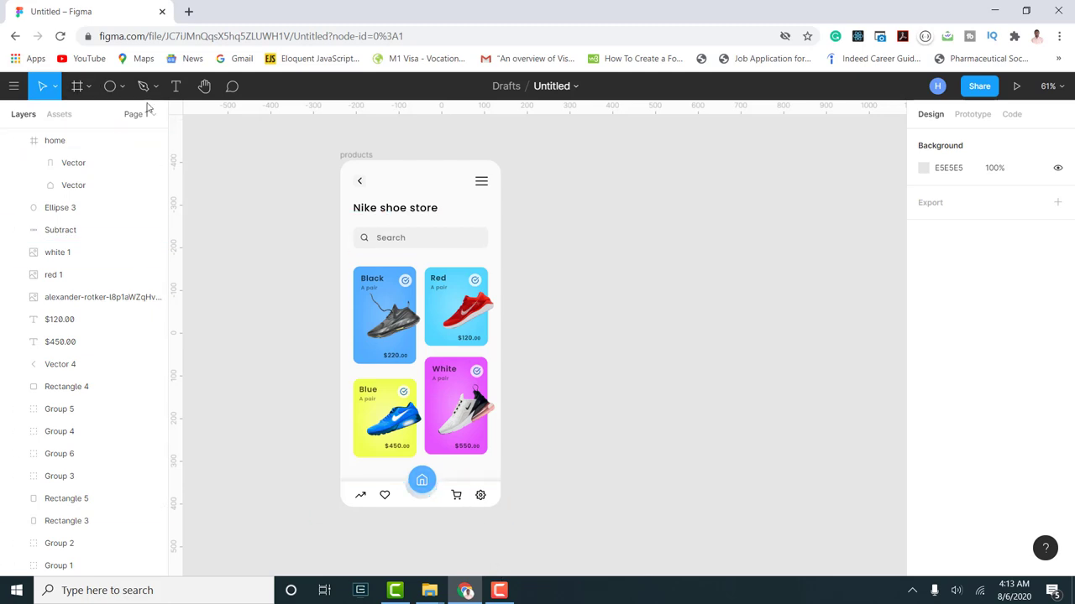
click(364, 158)
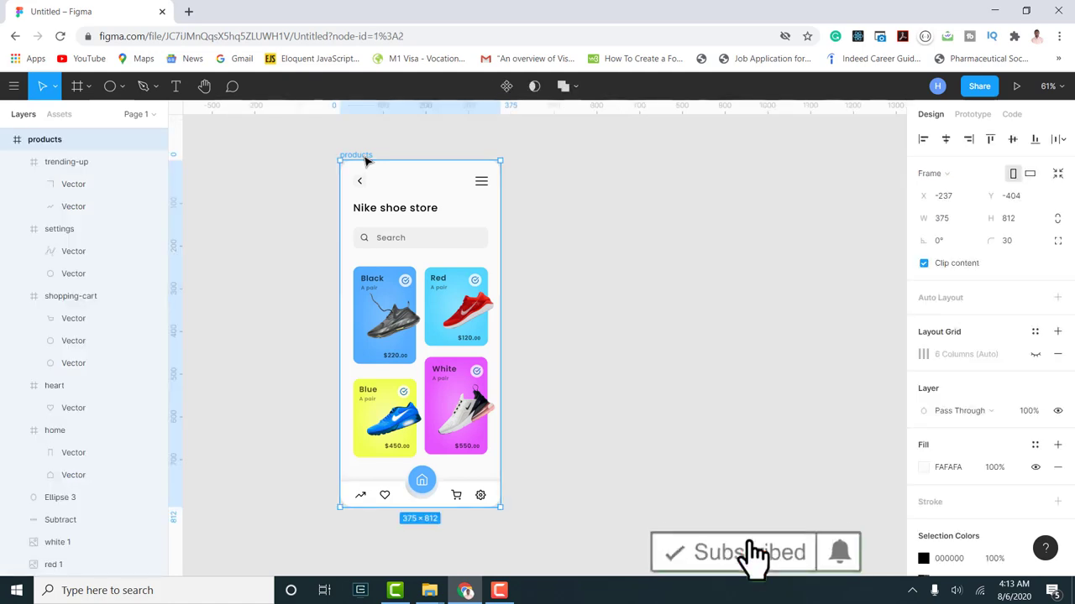
key(ctrl+d)
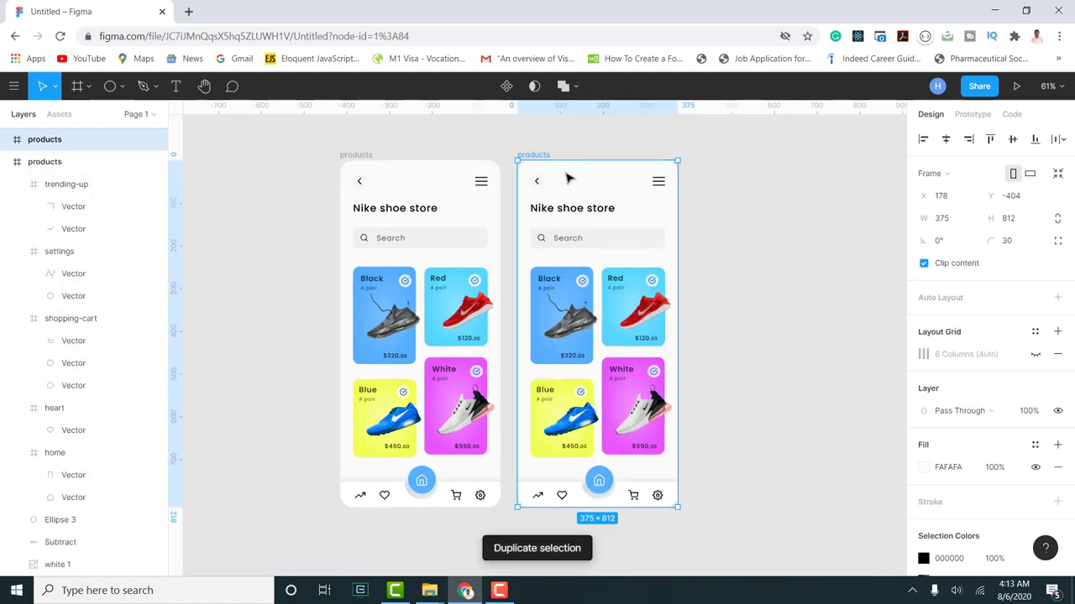
- Move the copy beside the original and delete its Nike shoe store title and search bar
drag(567, 178, 585, 180)
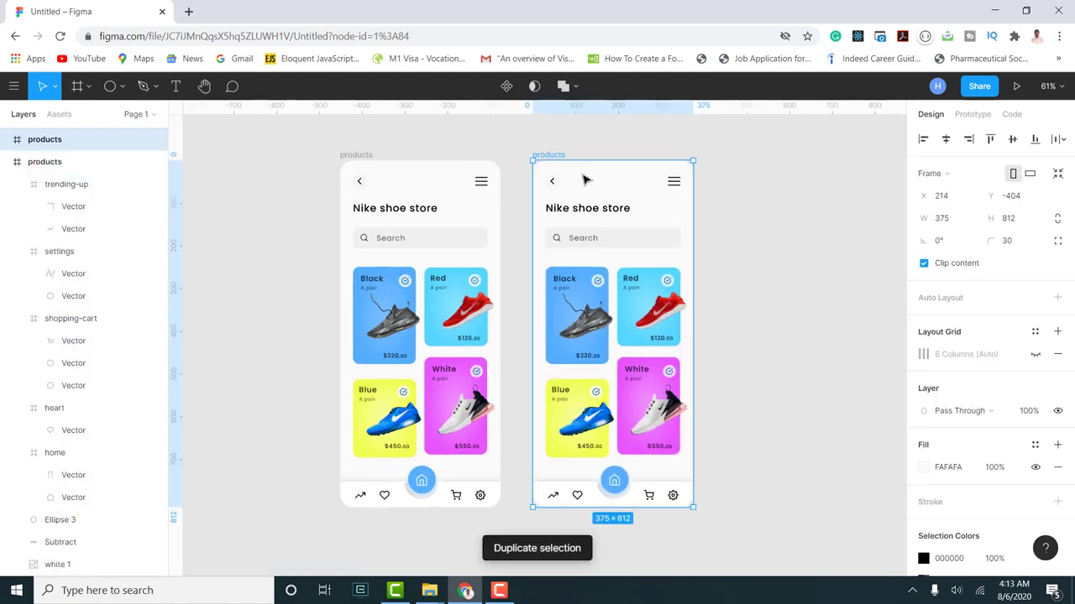
click(552, 208)
key(Delete)
click(558, 238)
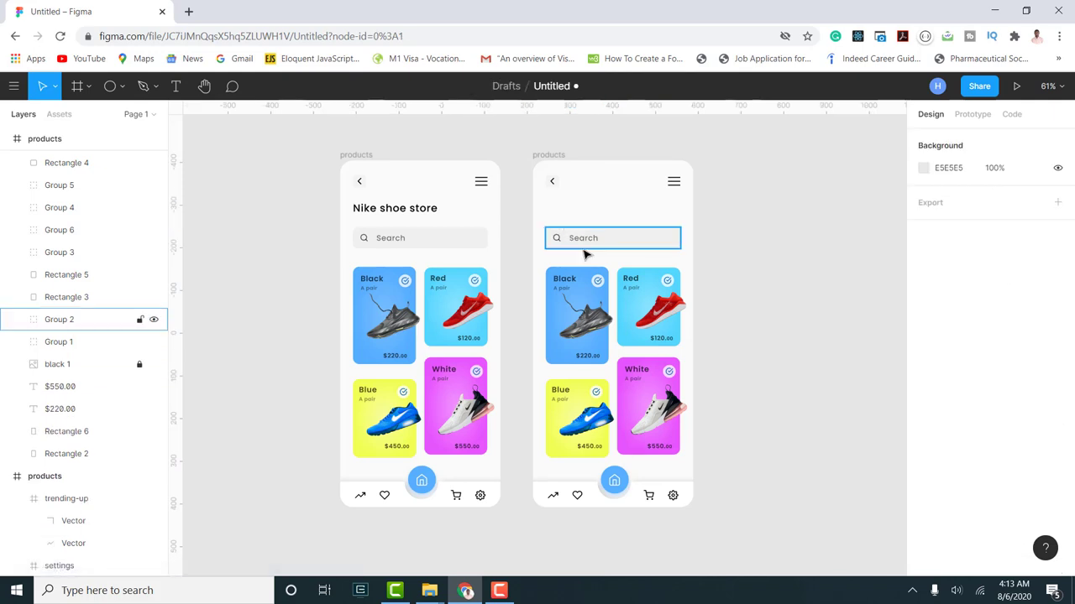
key(Delete)
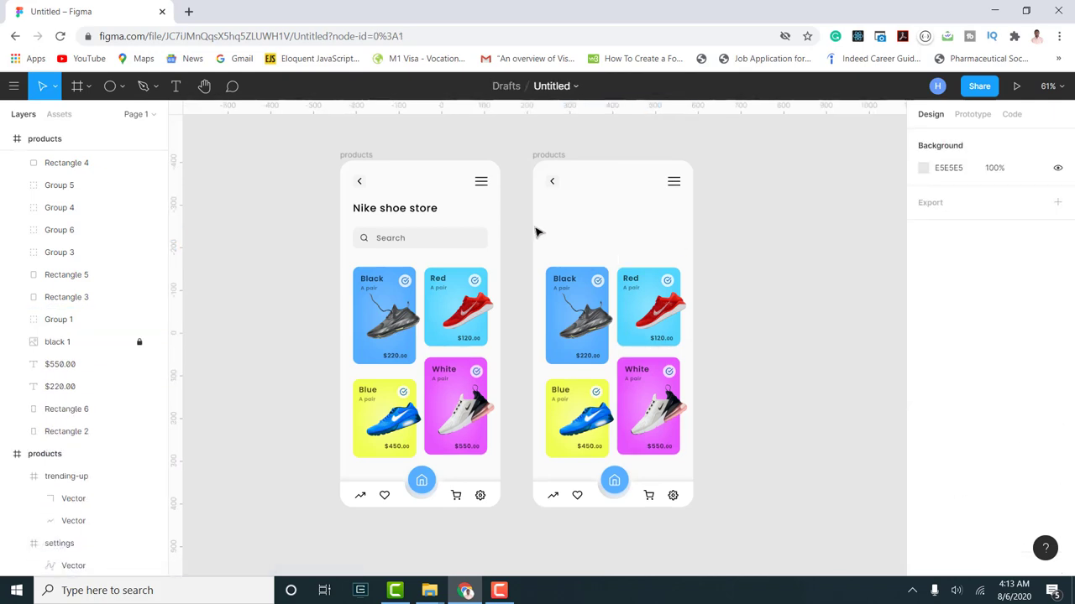
- Delete the copy's shoe cards with their labels and the home button circle
drag(526, 221, 710, 466)
key(Delete)
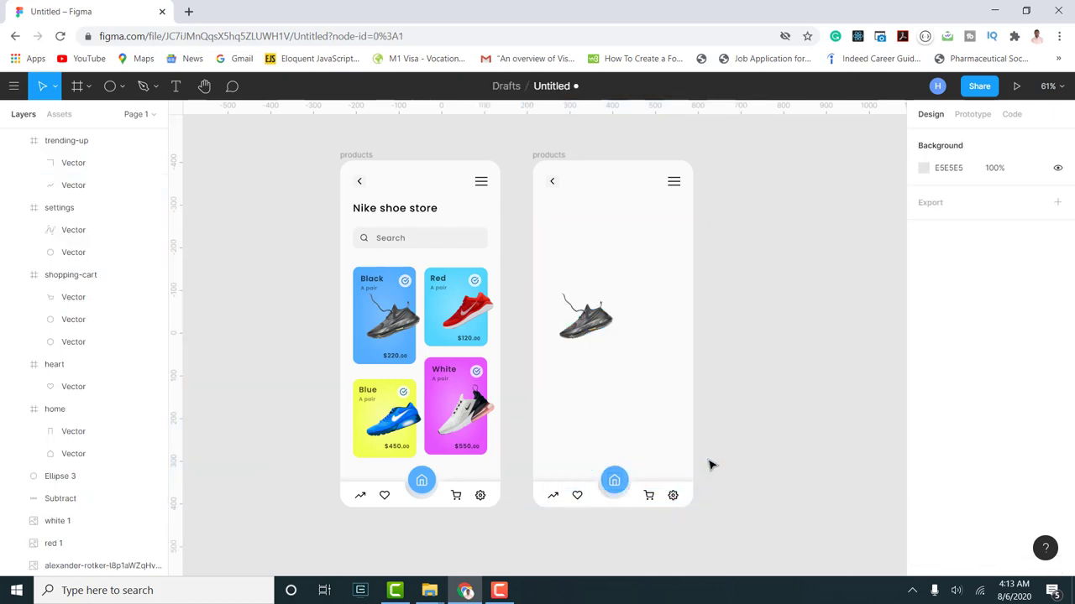
click(617, 491)
key(Delete)
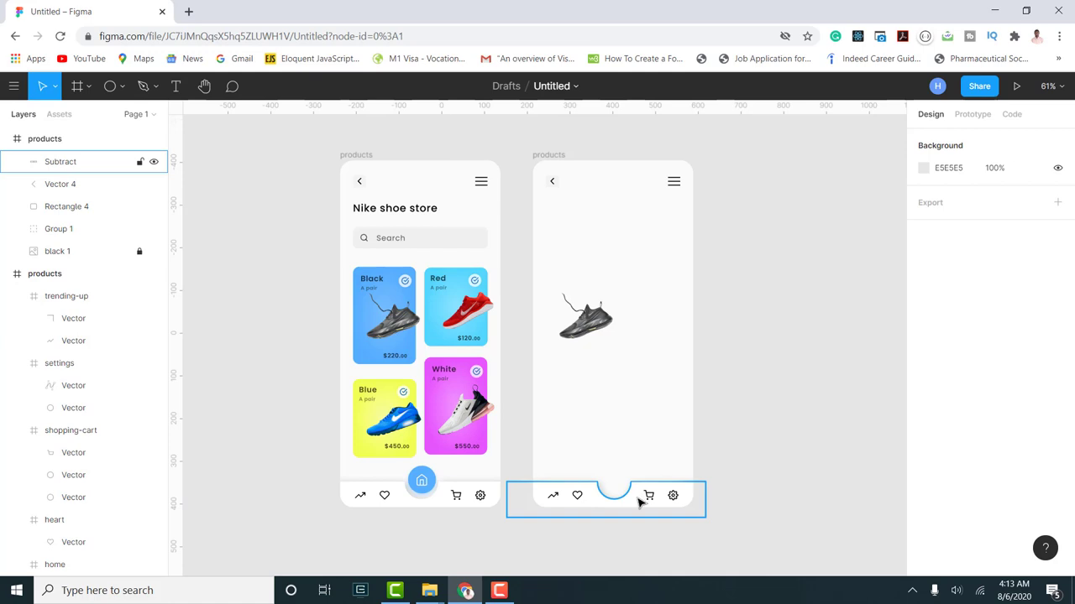
- Remove the nav bar shape plus the shopping-cart, settings and trending icons
click(640, 504)
key(Delete)
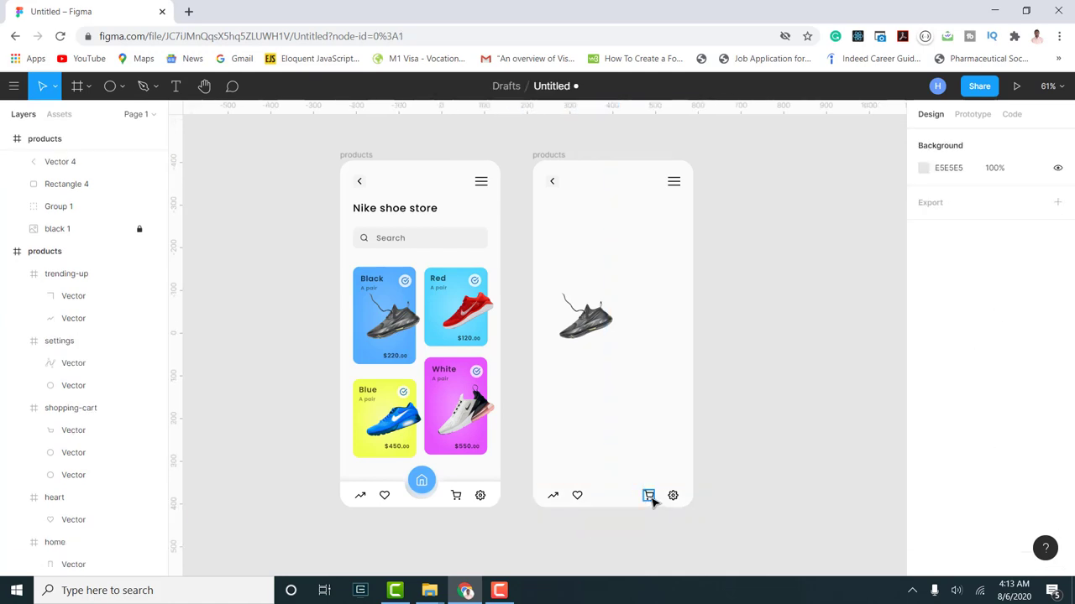
click(649, 497)
key(Delete)
click(673, 496)
key(Delete)
click(553, 497)
key(Delete)
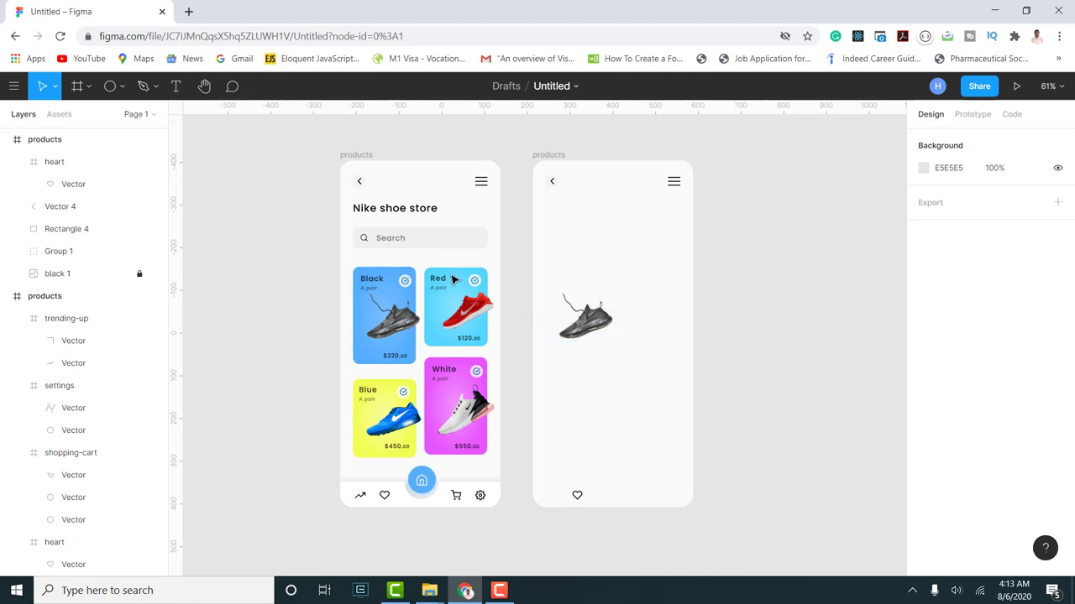
- Unlock the black 1 shoe image and delete the leftover shoe image from the copy
click(133, 277)
click(140, 275)
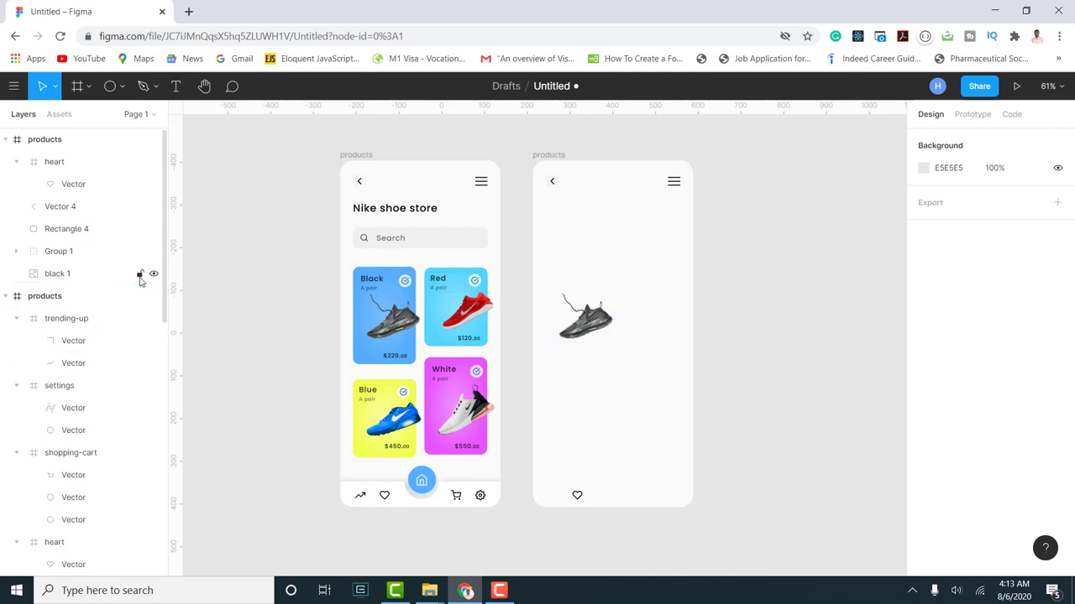
click(601, 332)
key(Delete)
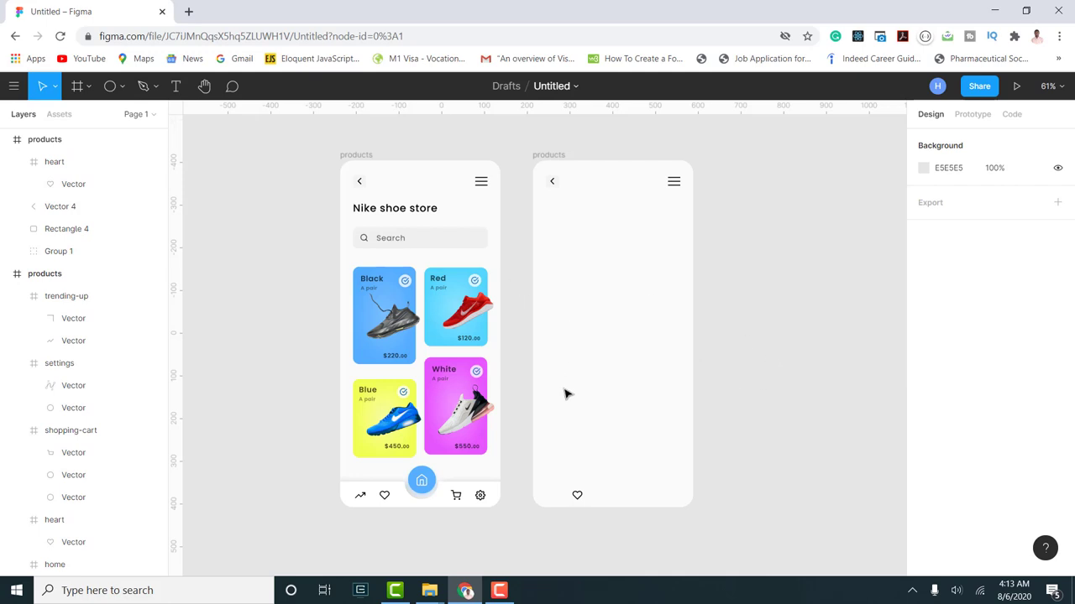
click(89, 87)
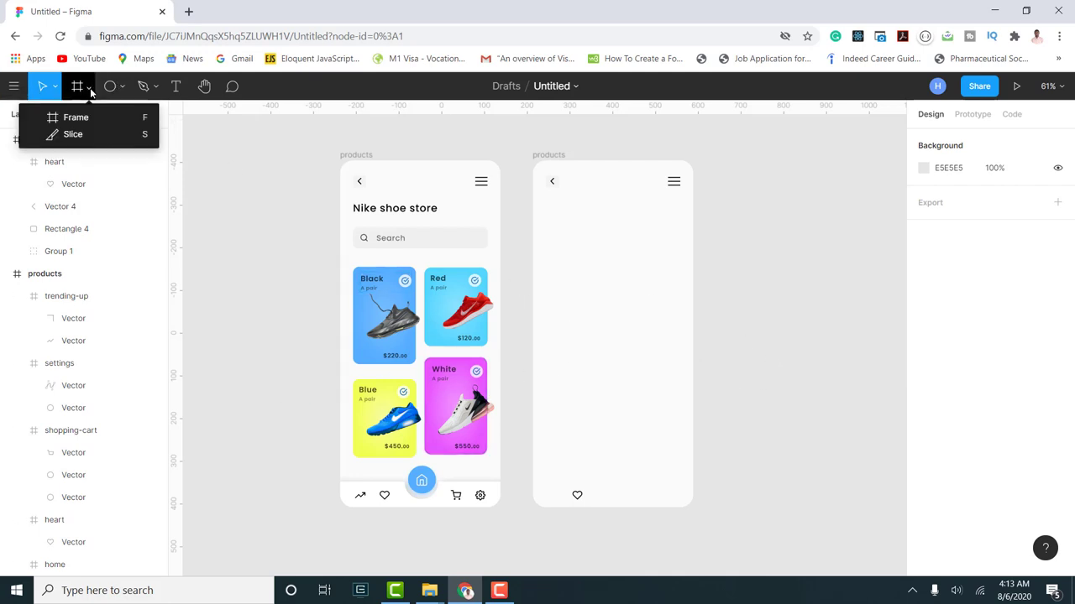
- Draw a rectangle across the lower half of the copied screen
click(122, 86)
click(121, 86)
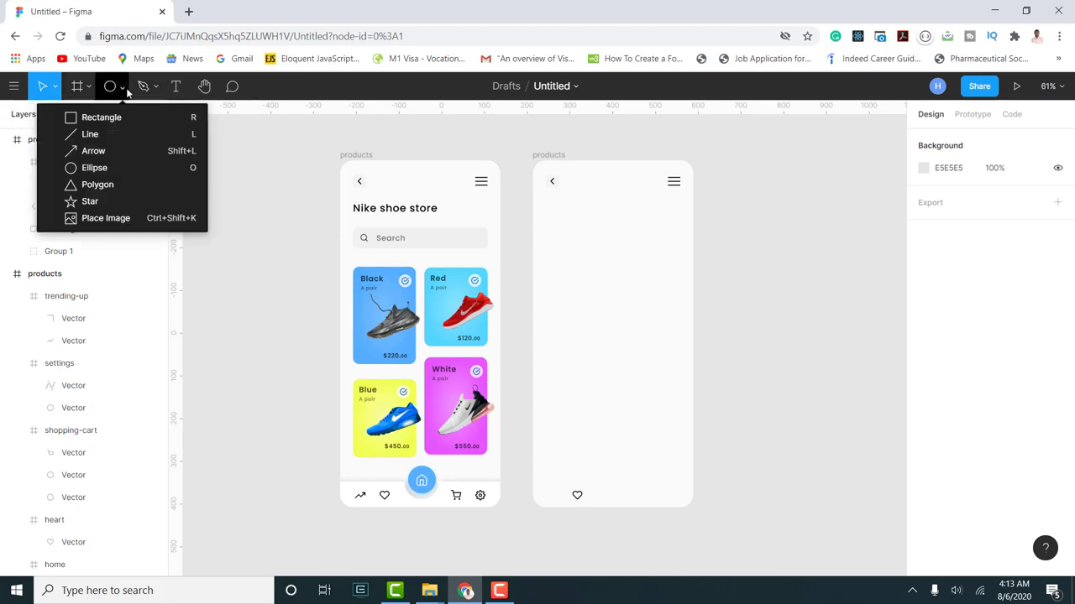
click(101, 118)
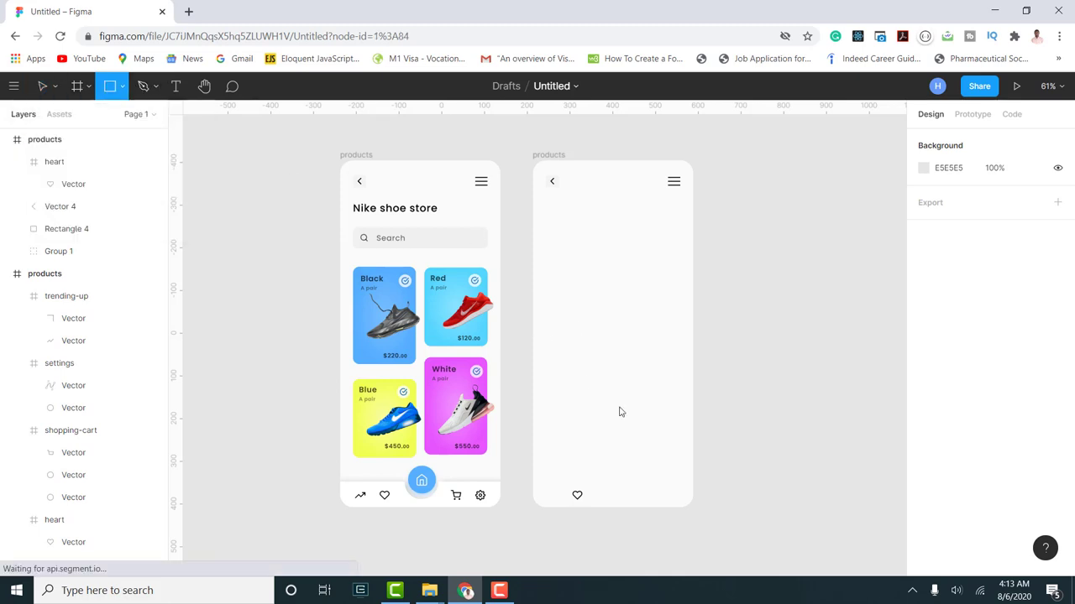
drag(532, 325, 696, 514)
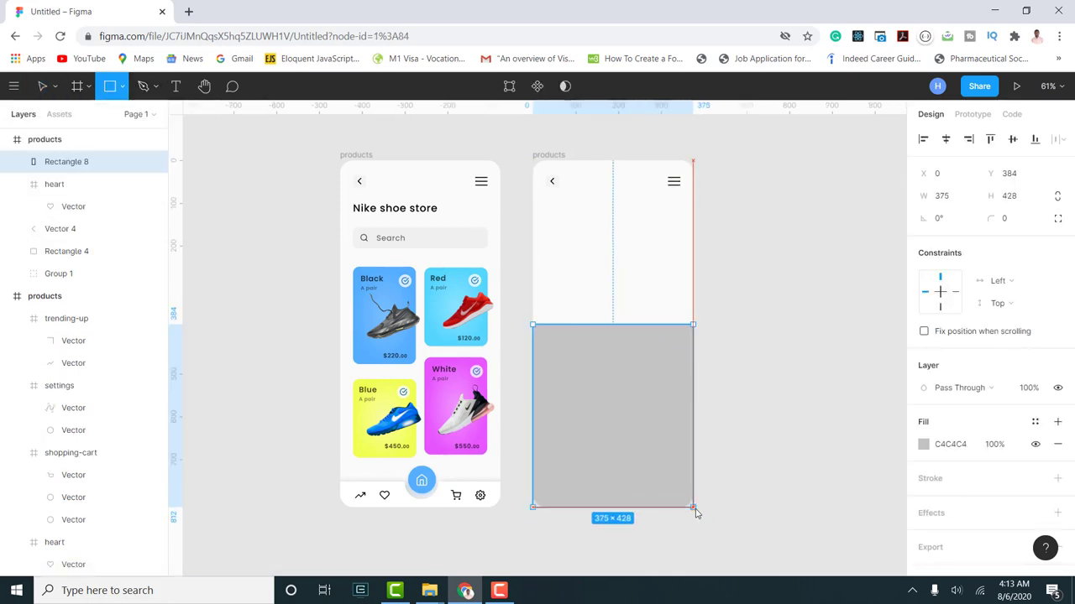
- Layer the heart icon above Rectangle 8 and stretch the rectangle upward to 375×469
click(16, 184)
drag(47, 192, 55, 164)
click(614, 365)
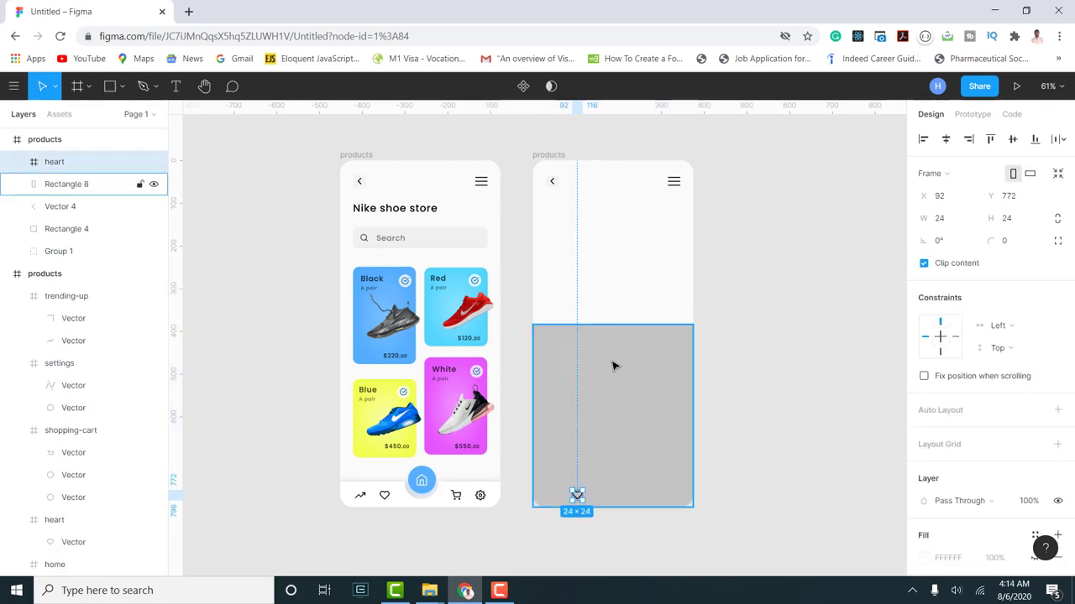
drag(610, 326, 611, 308)
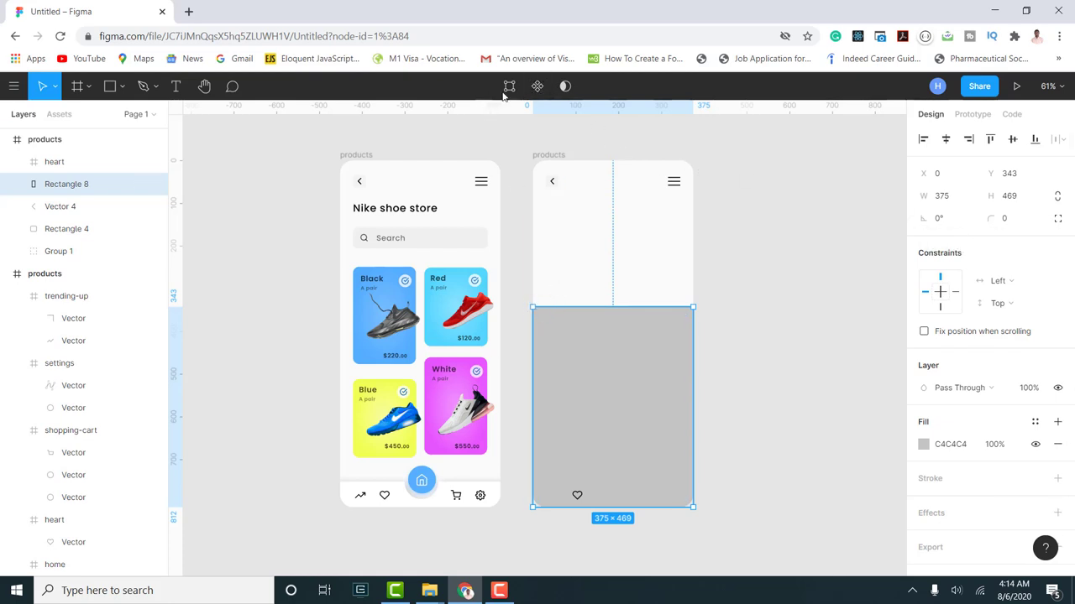
- In point-edit mode, give the grey rectangle's two top corner points a 40 corner radius
double_click(535, 311)
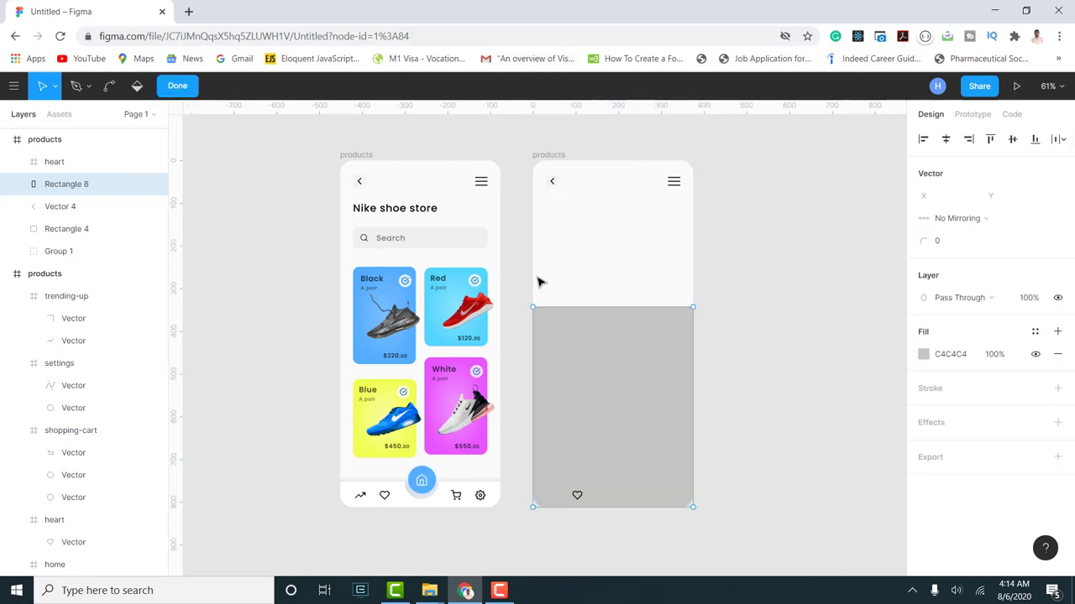
click(534, 309)
click(954, 245)
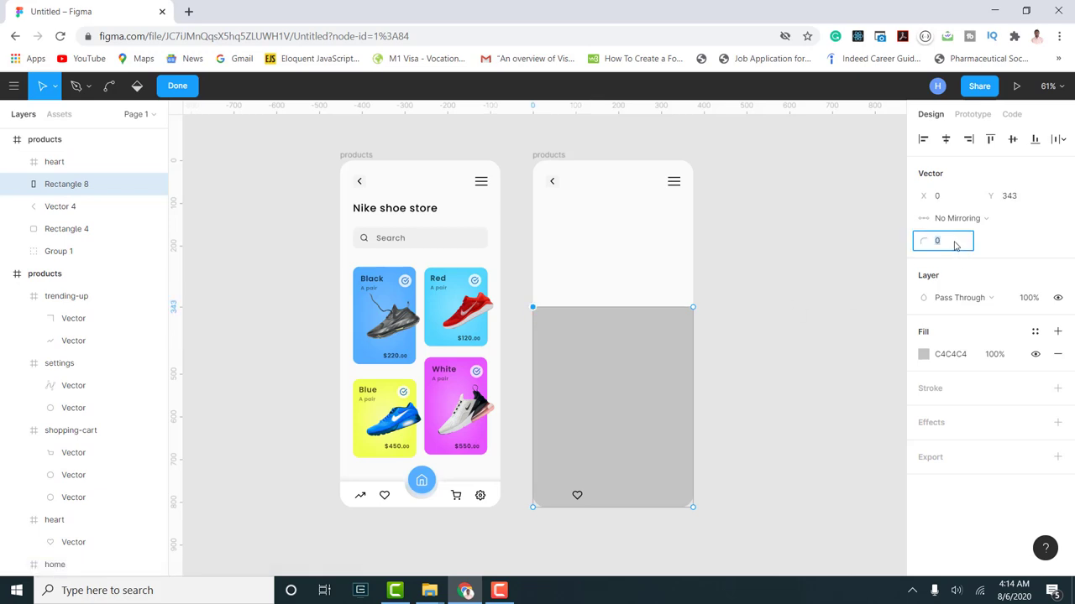
key(Return)
click(952, 245)
text(40)
key(Return)
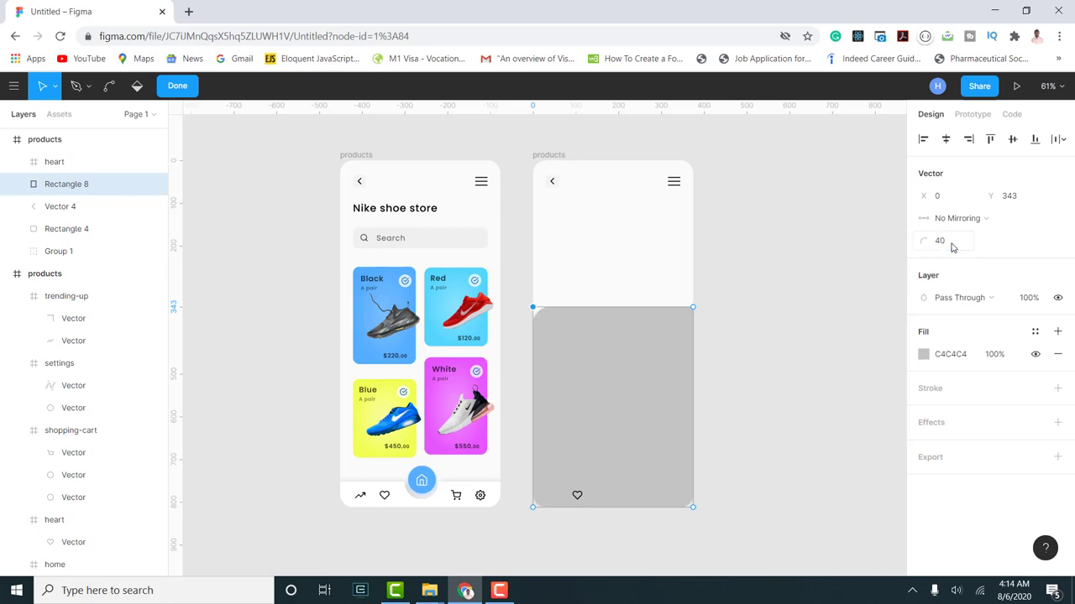
click(692, 307)
click(951, 243)
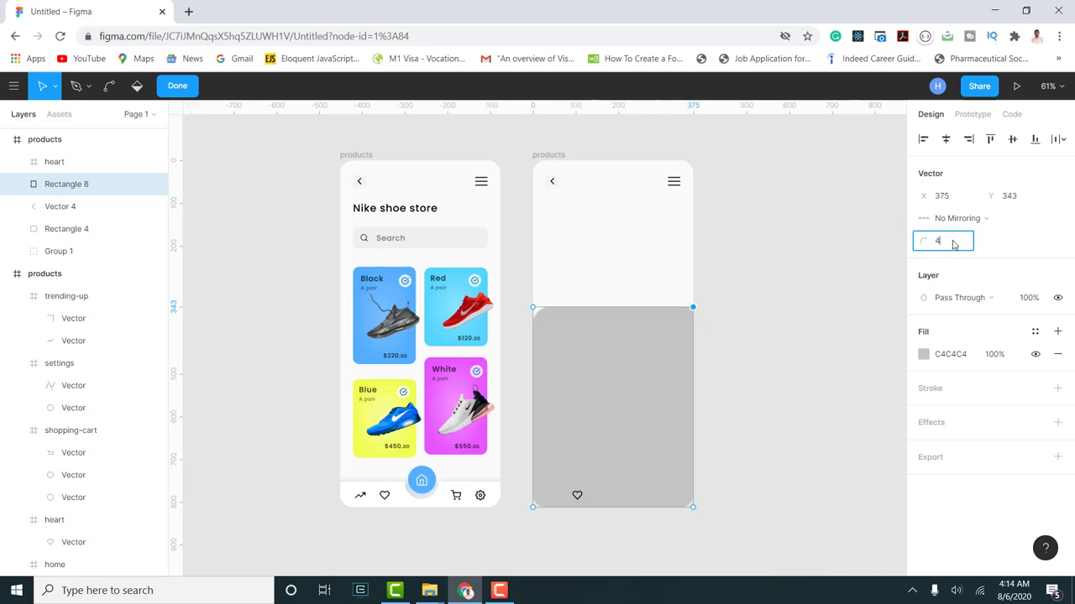
key(Return)
key(Escape)
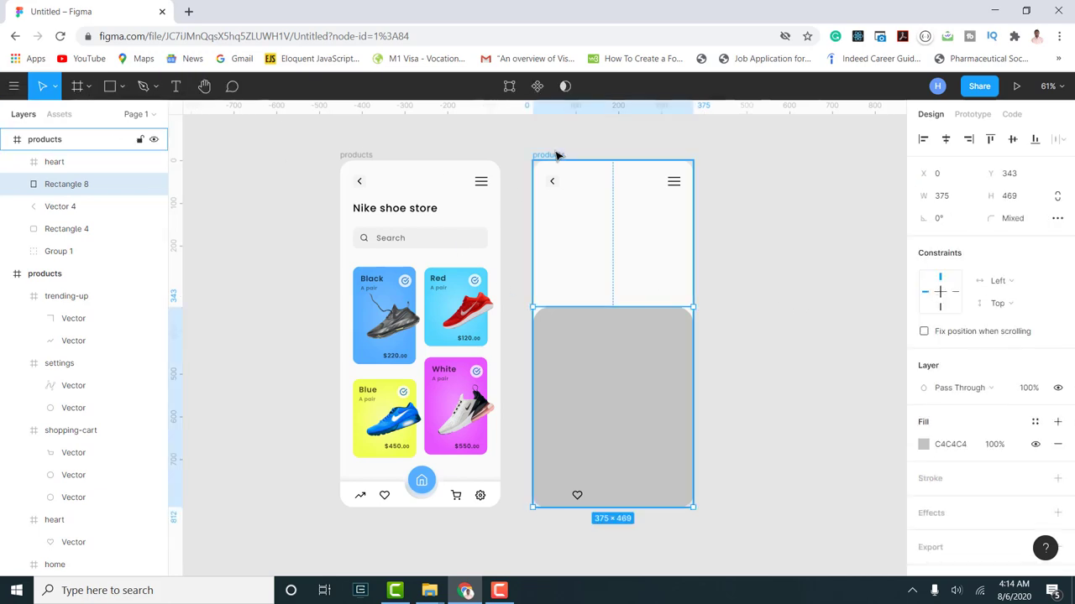
- Fill the copied frame with the original's blue, sampled from the canvas, as a radial gradient
click(556, 155)
scroll(951, 420, down, 2)
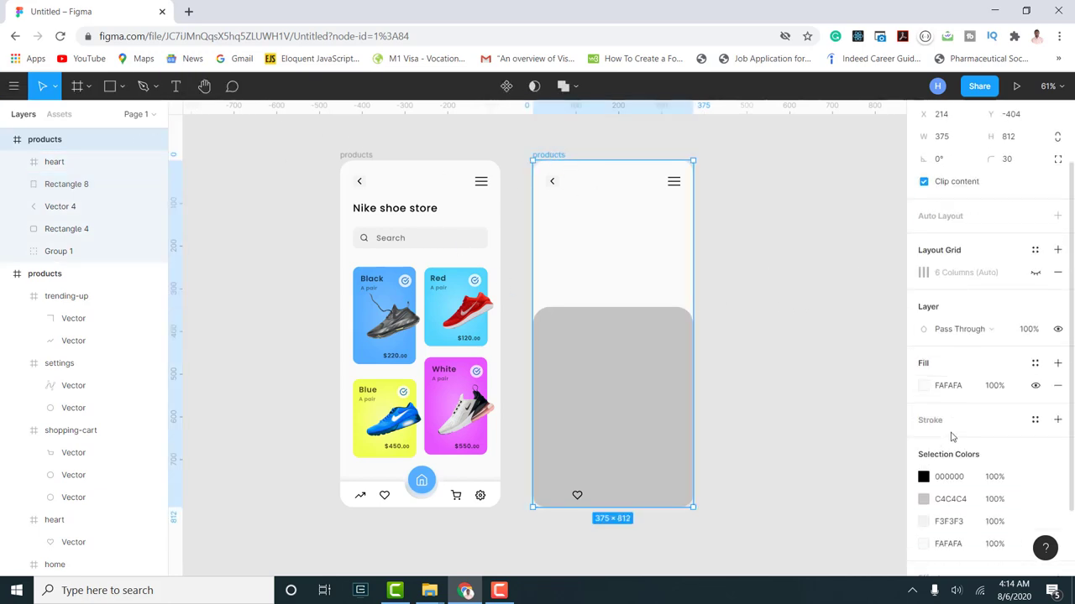
scroll(951, 437, down, 2)
click(925, 300)
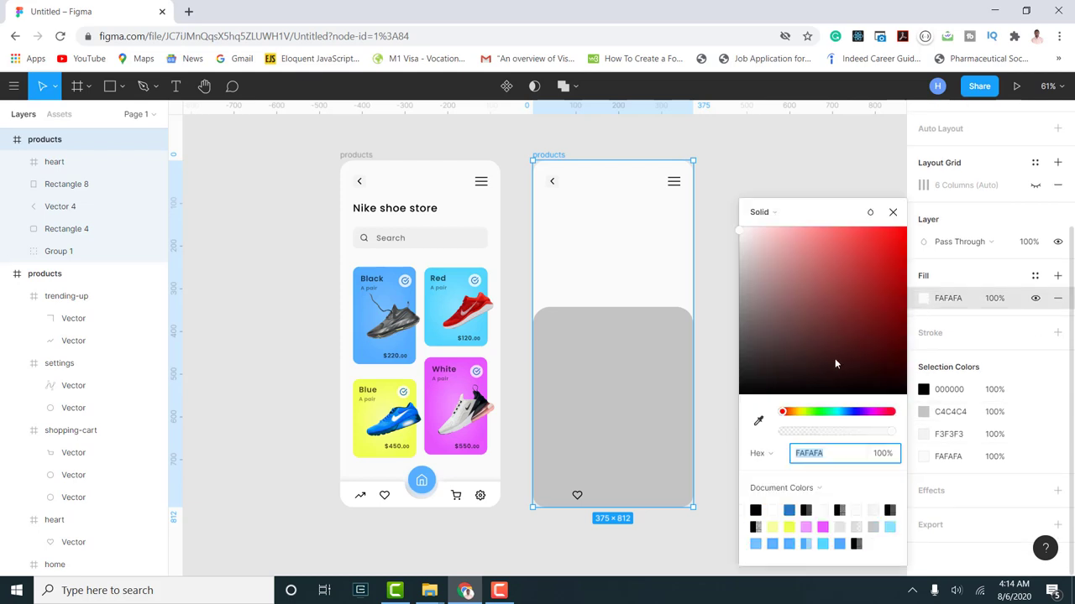
click(758, 420)
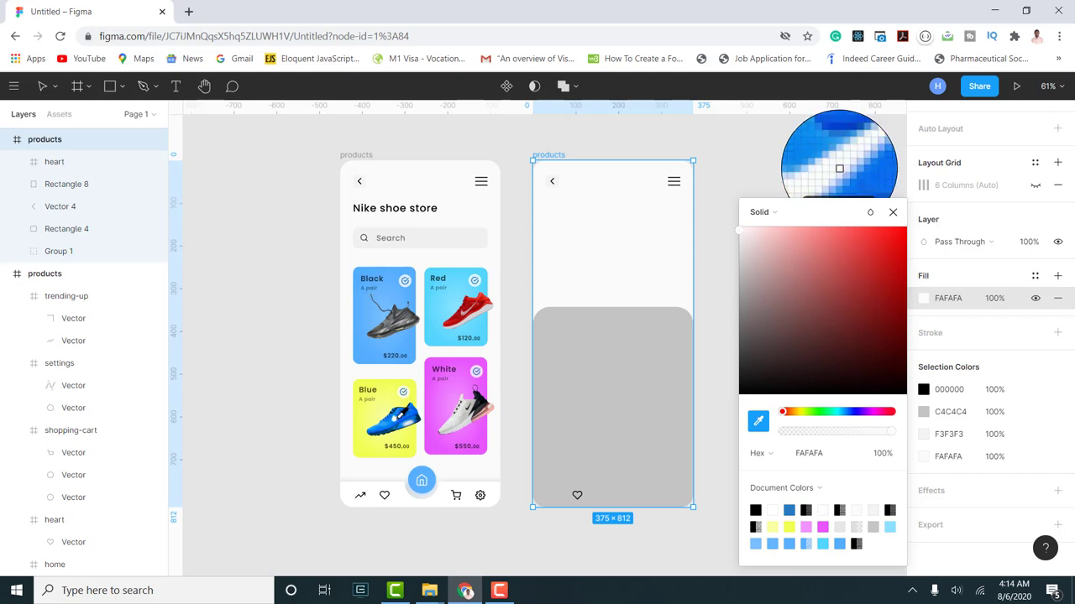
click(394, 417)
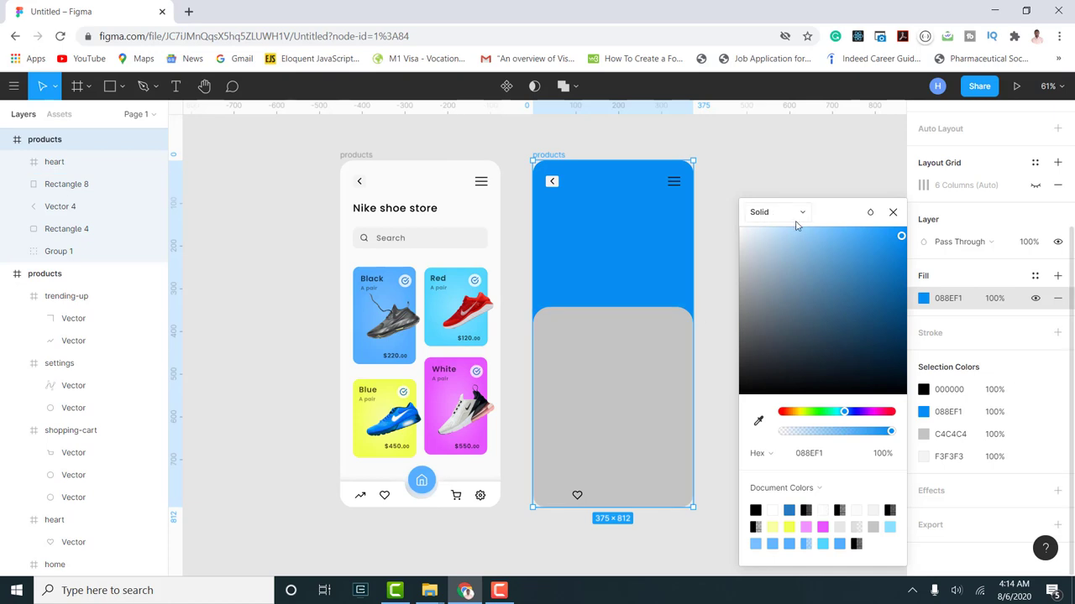
click(761, 212)
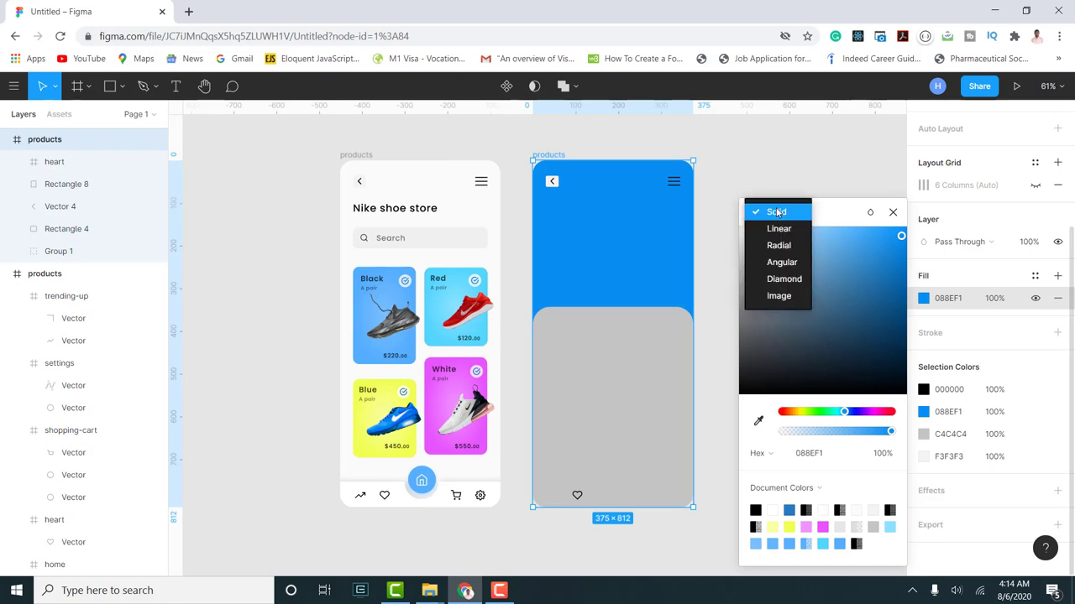
click(777, 246)
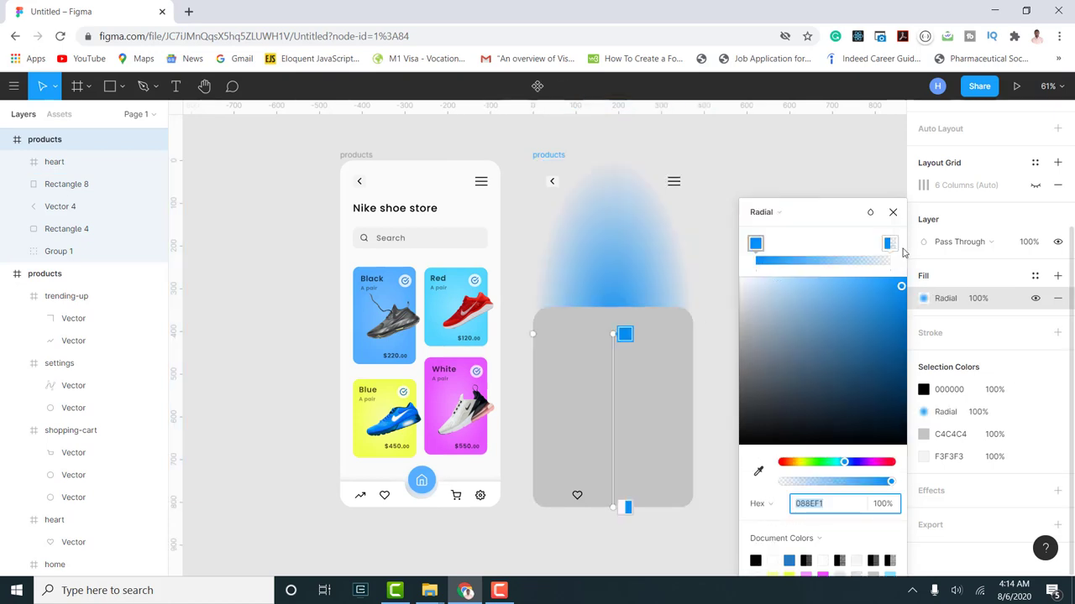
- Reorder the gradient stops and move and resize the glow into the upper blue area
mouse_move(889, 244)
mouse_down()
mouse_move(794, 244)
mouse_move(889, 245)
mouse_up()
drag(794, 244, 755, 244)
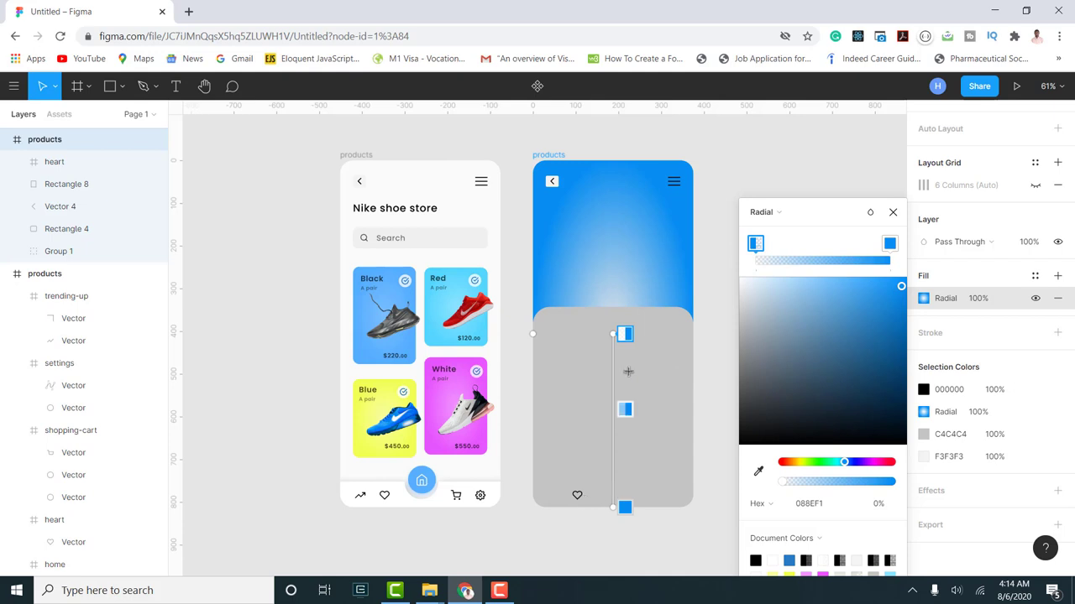
drag(613, 334, 613, 246)
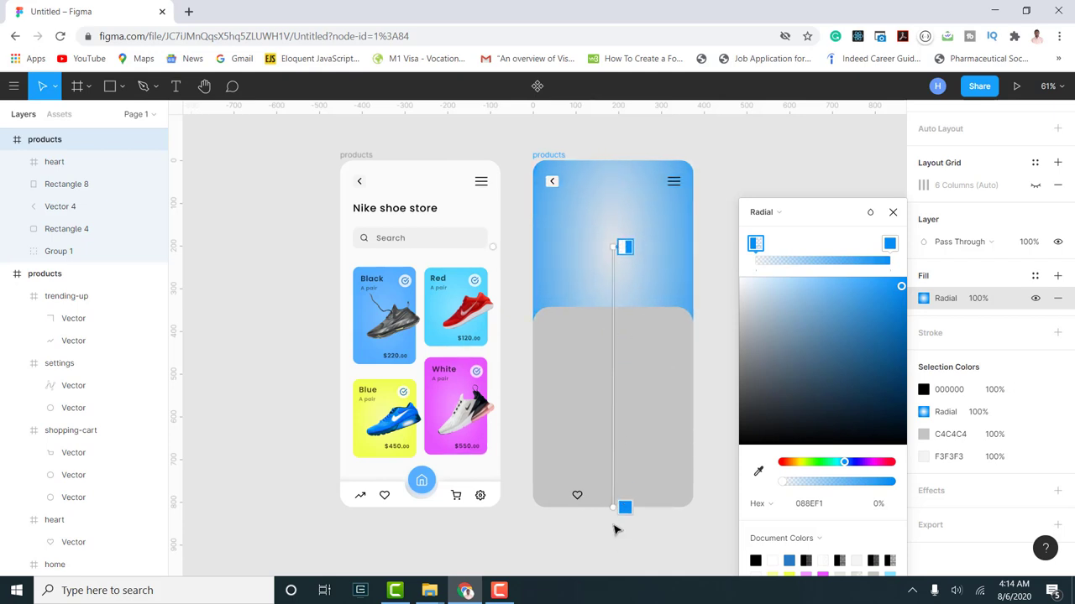
drag(612, 509, 613, 322)
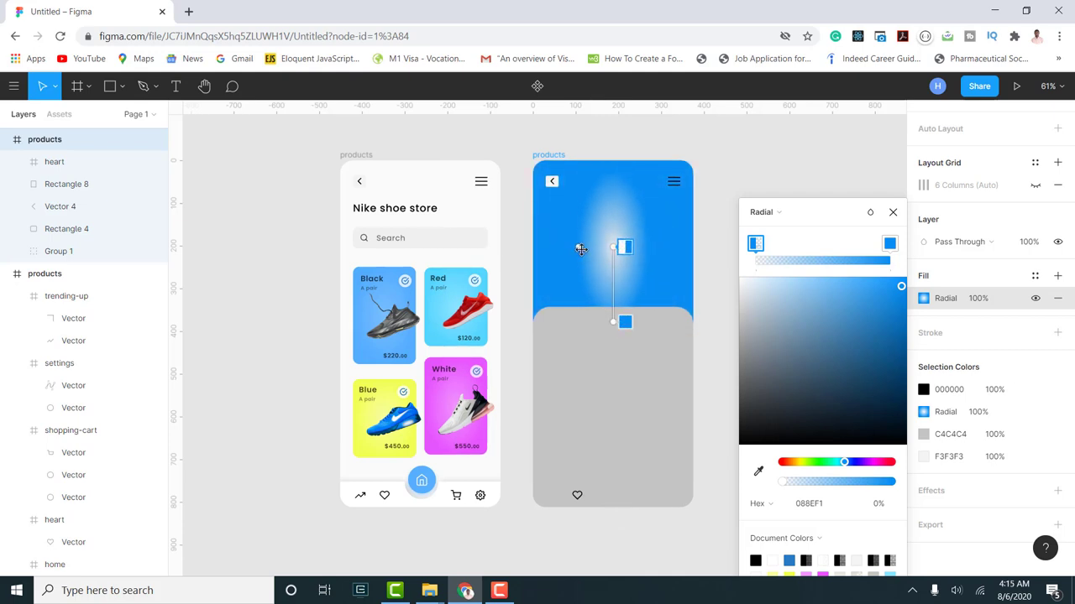
drag(580, 247, 538, 248)
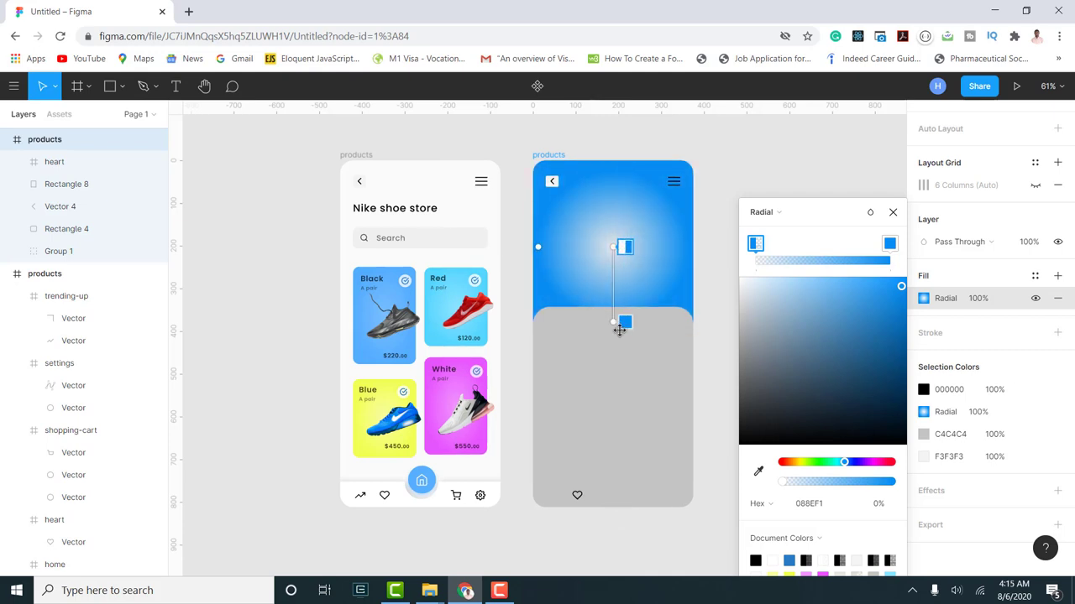
drag(619, 330, 619, 318)
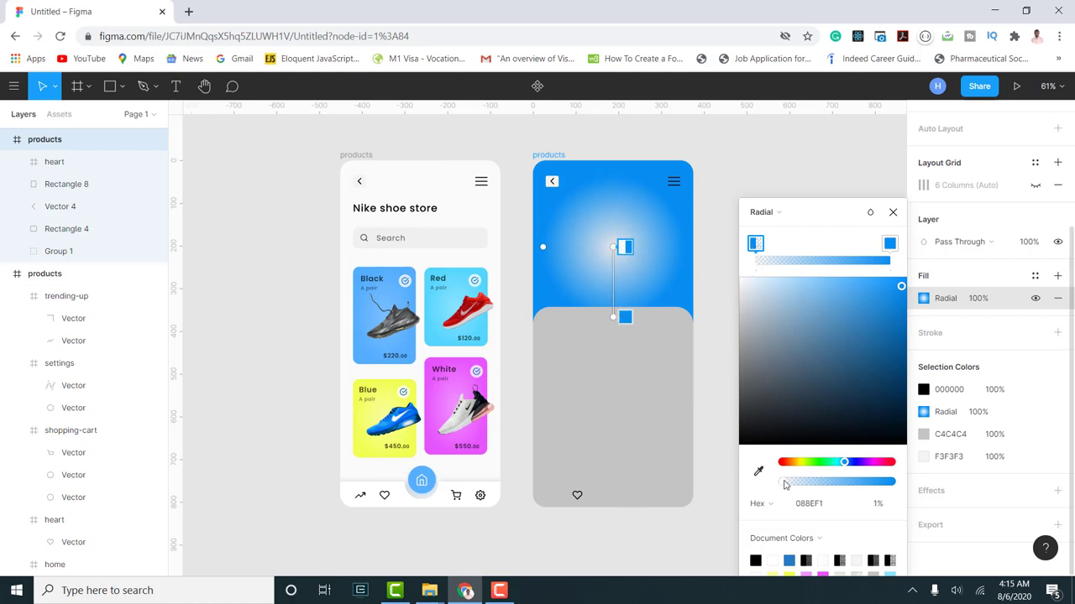
- Set the gradient's first stop to 100% opacity and lighten the centre to 55B7FF
drag(784, 485, 1024, 485)
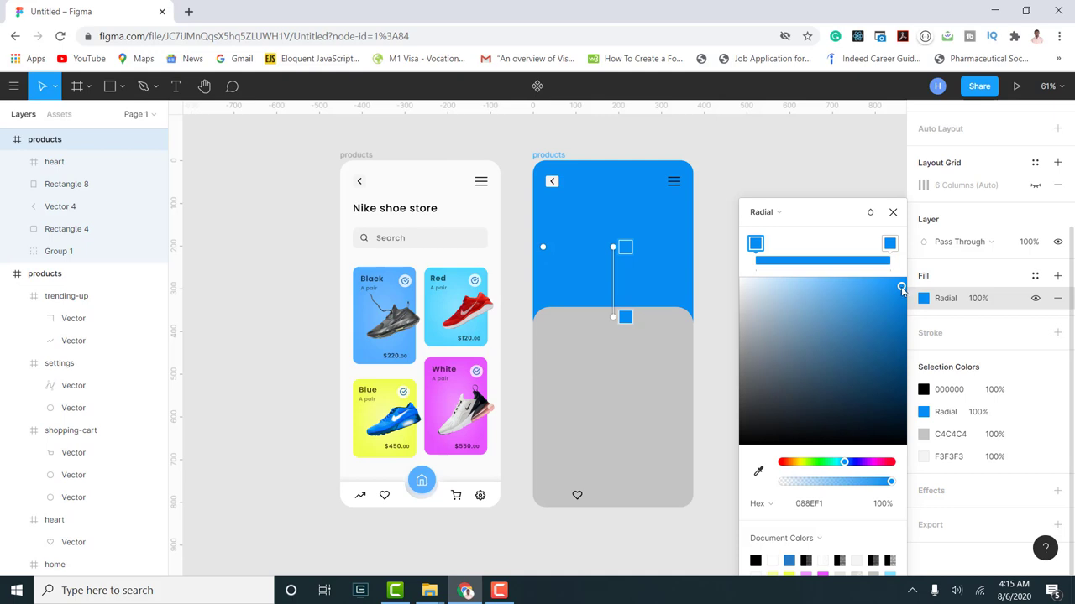
drag(901, 288, 850, 280)
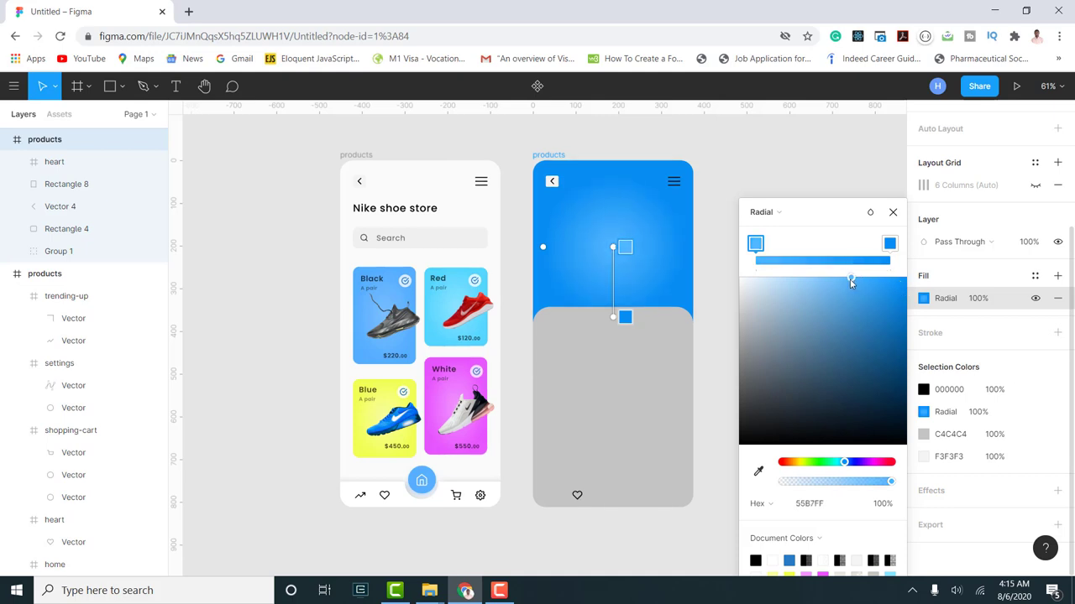
click(892, 212)
click(806, 274)
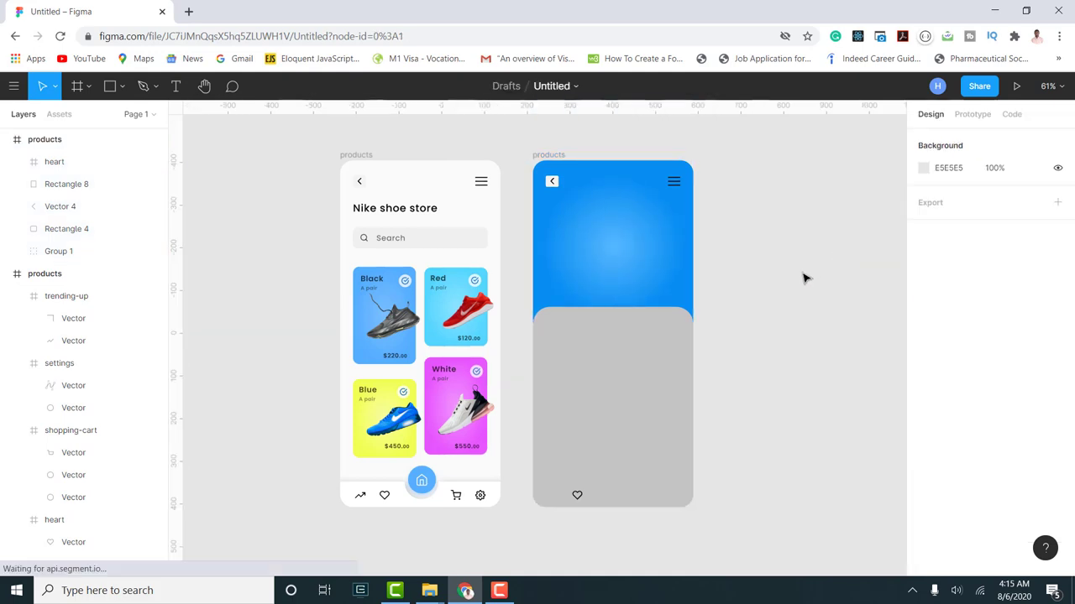
- Move the blue shoe photo into the second screen's header and enlarge it to about 666×443
click(406, 424)
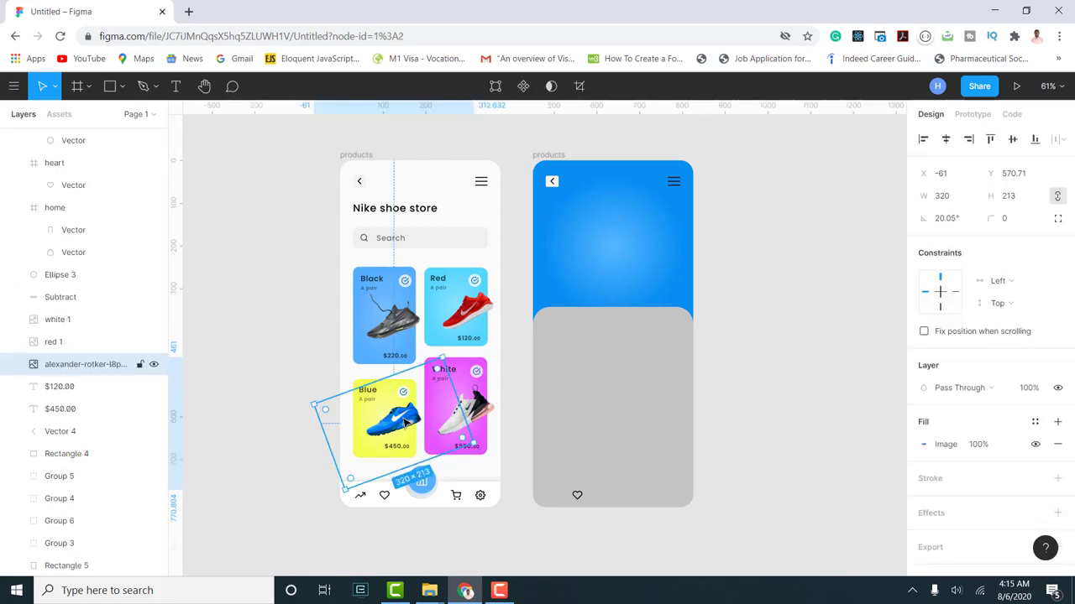
drag(401, 424, 612, 249)
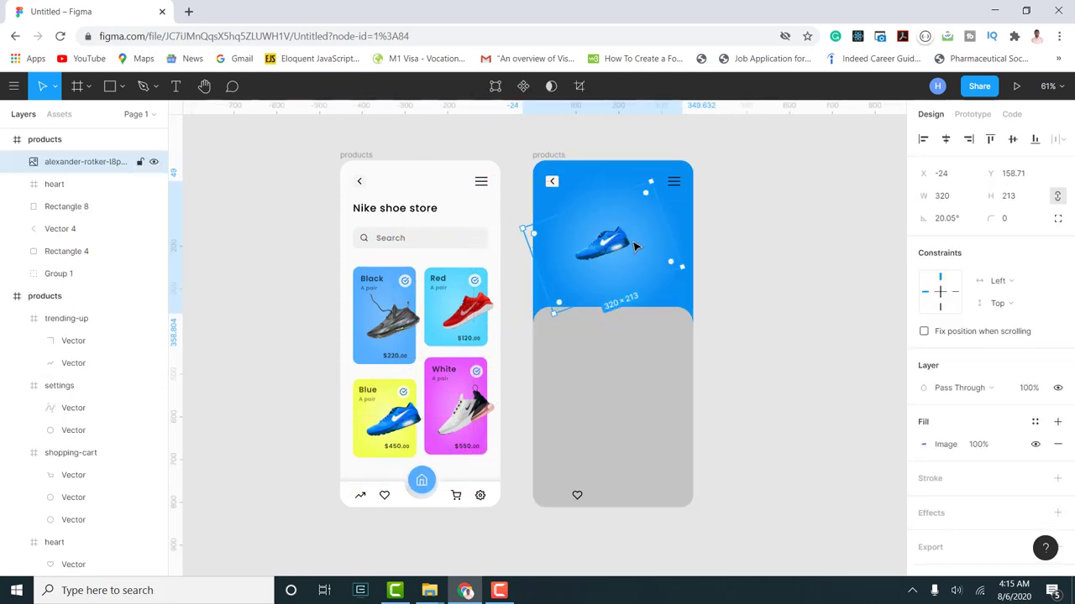
drag(652, 181, 698, 123)
drag(651, 200, 622, 239)
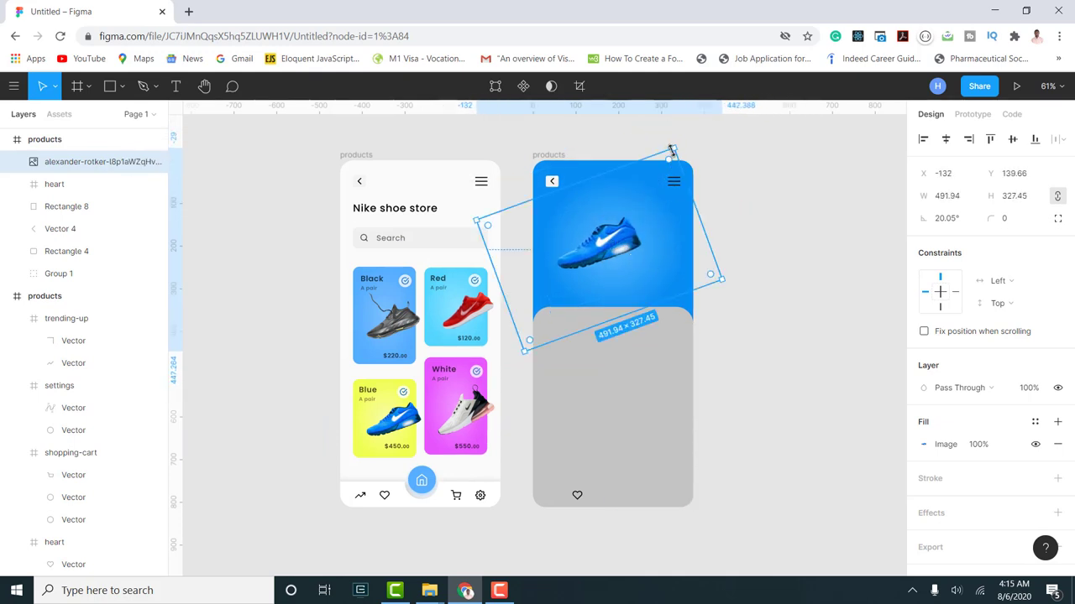
drag(687, 136, 608, 311)
scroll(643, 417, down, 6)
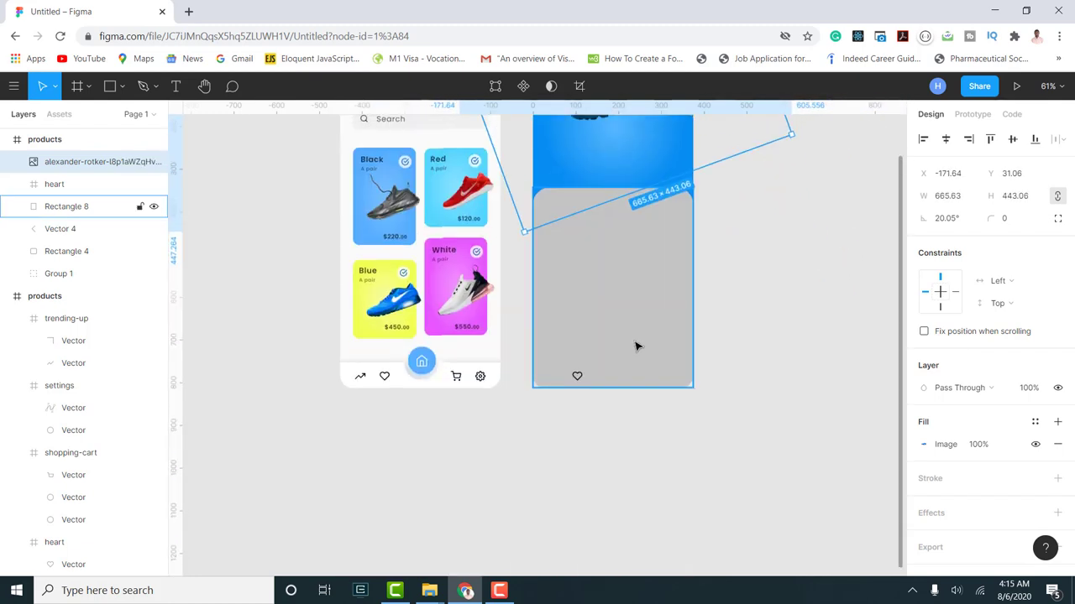
scroll(636, 344, up, 2)
scroll(638, 349, up, 2)
drag(640, 250, 626, 267)
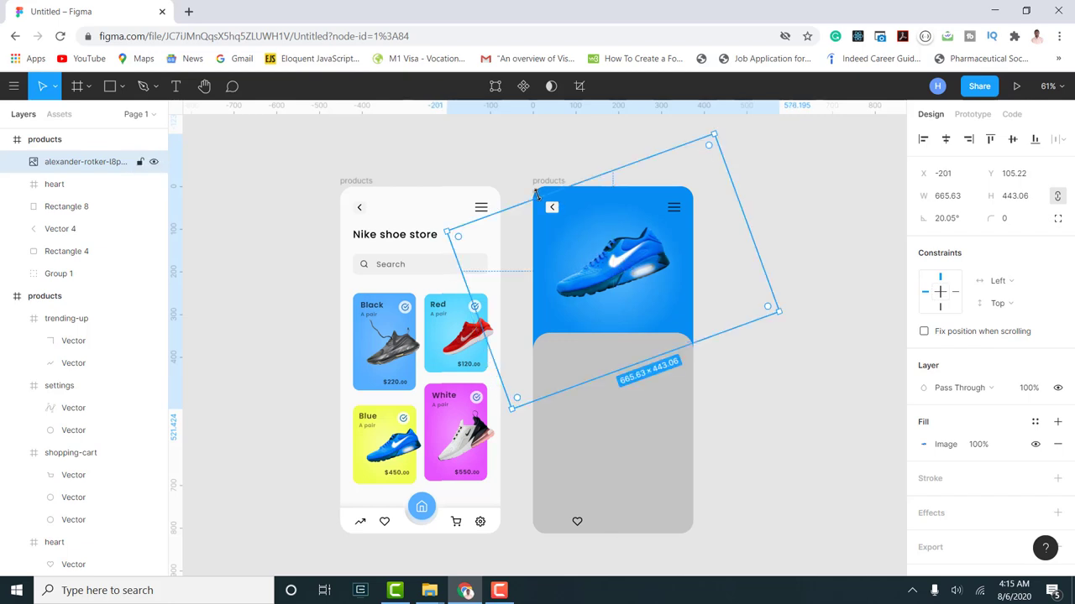
- Change the lower card's (Rectangle 8) fill from grey to white FFFFFF
click(648, 423)
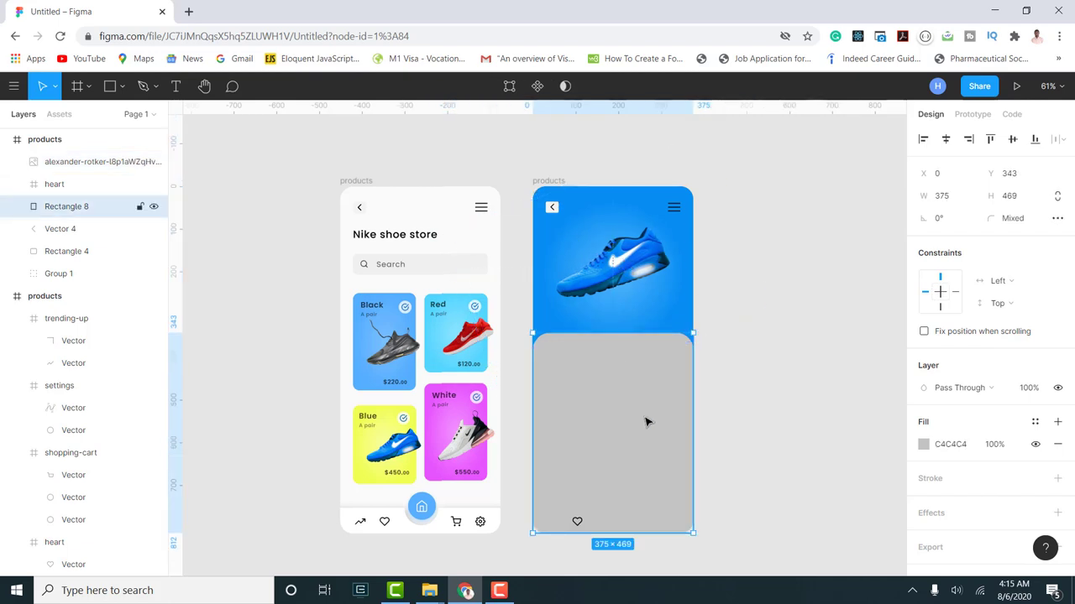
click(923, 444)
drag(760, 274, 737, 239)
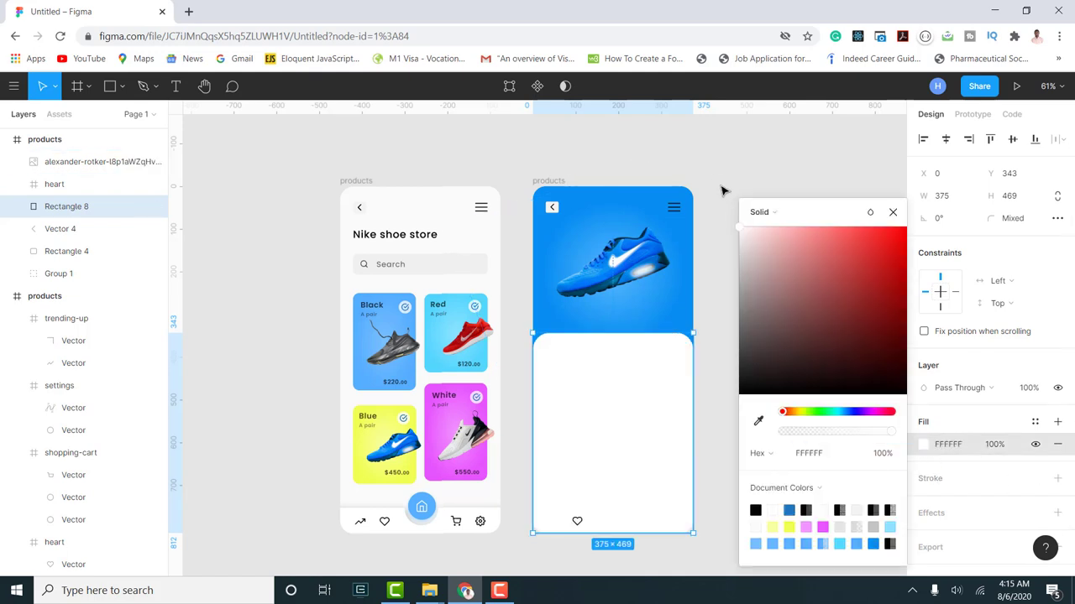
click(893, 212)
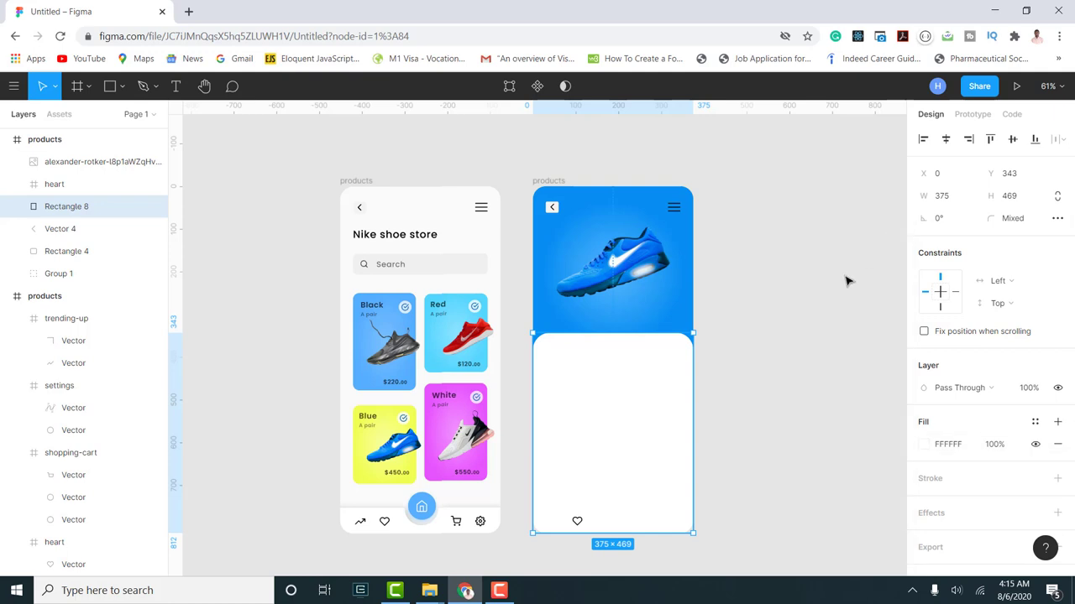
key(Escape)
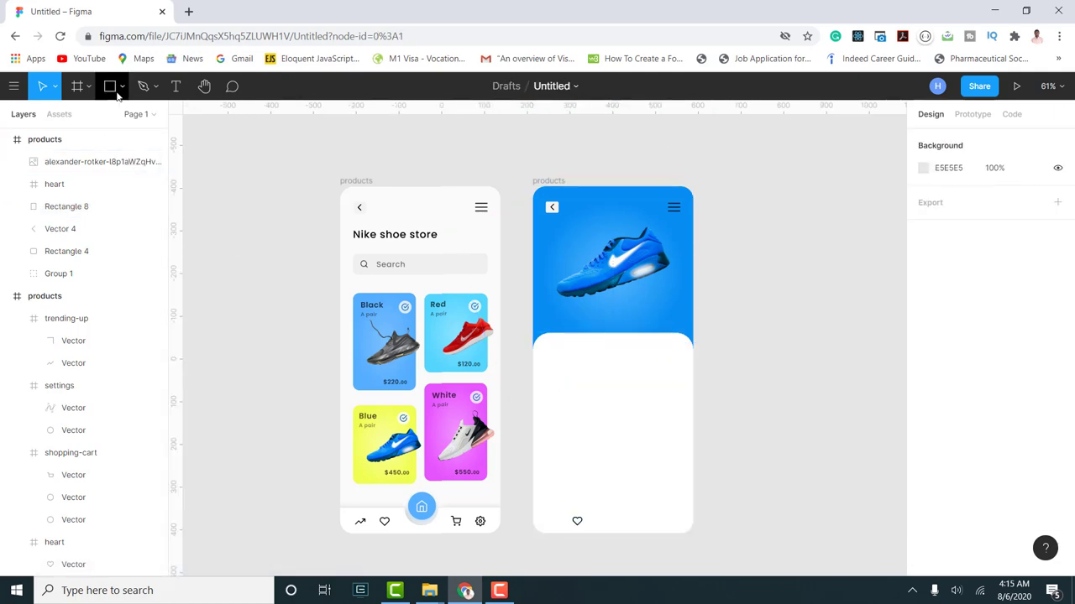
- Copy the store title into the white card and retitle it 'Blue Shoe'
click(392, 239)
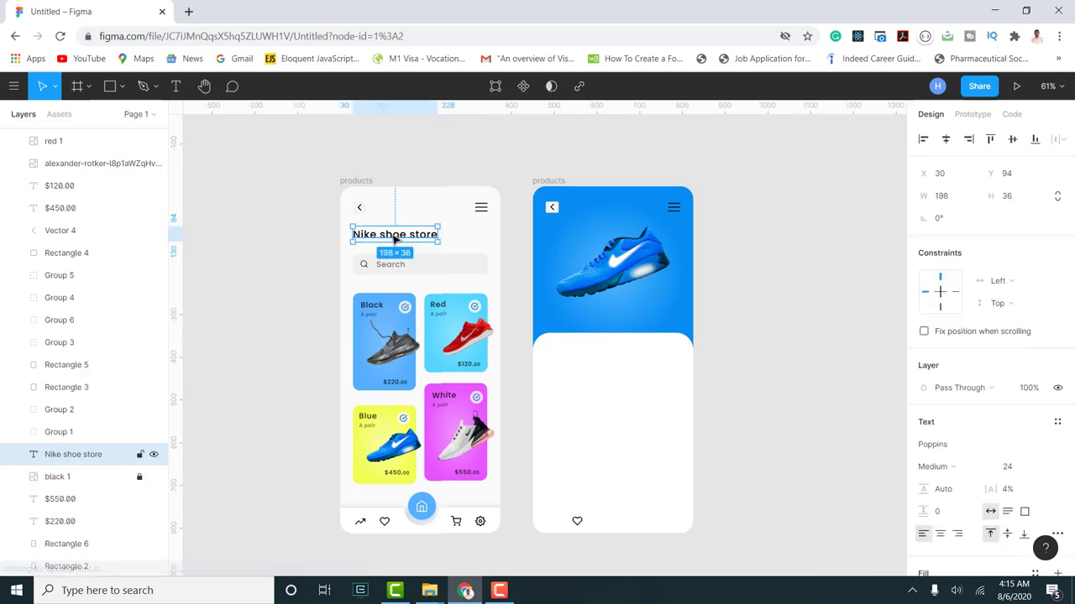
drag(395, 239, 589, 362)
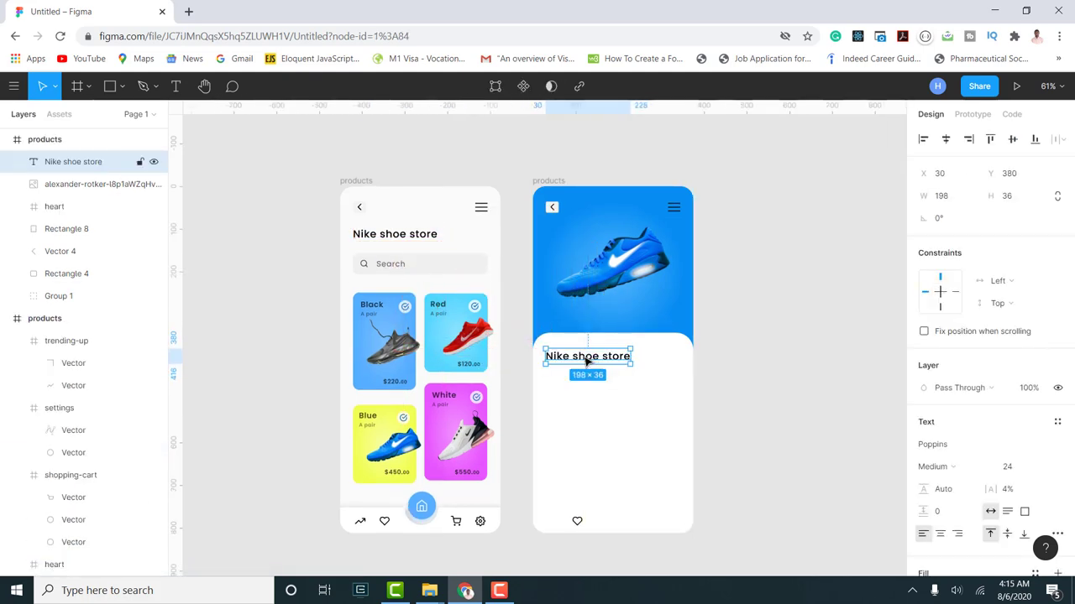
double_click(587, 361)
text(Nike)
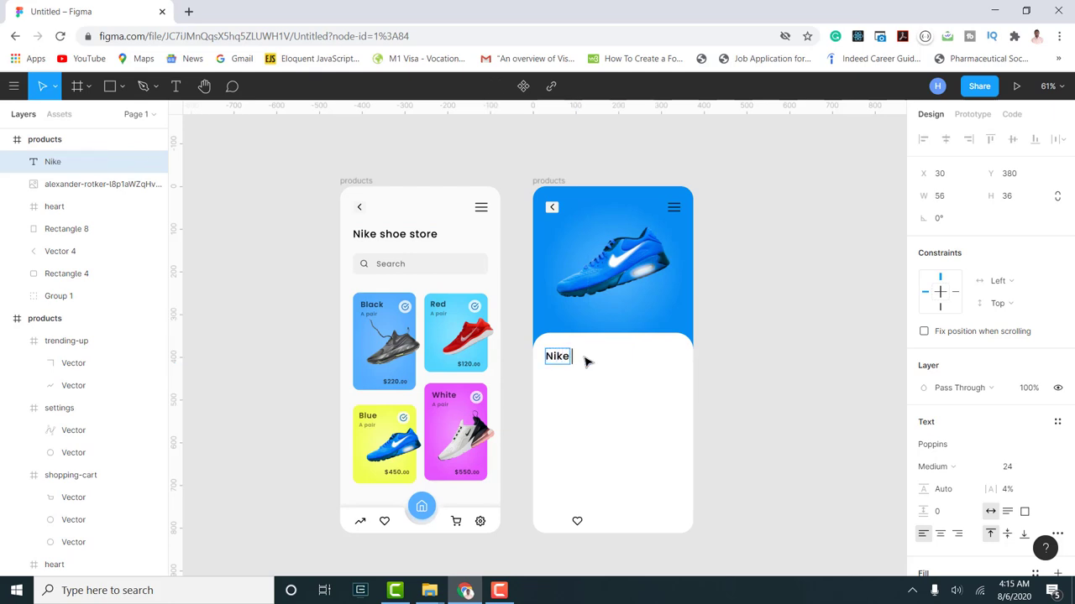
key(BackSpace)
key(BackSpace)
key(BackSpace)
key(BackSpace)
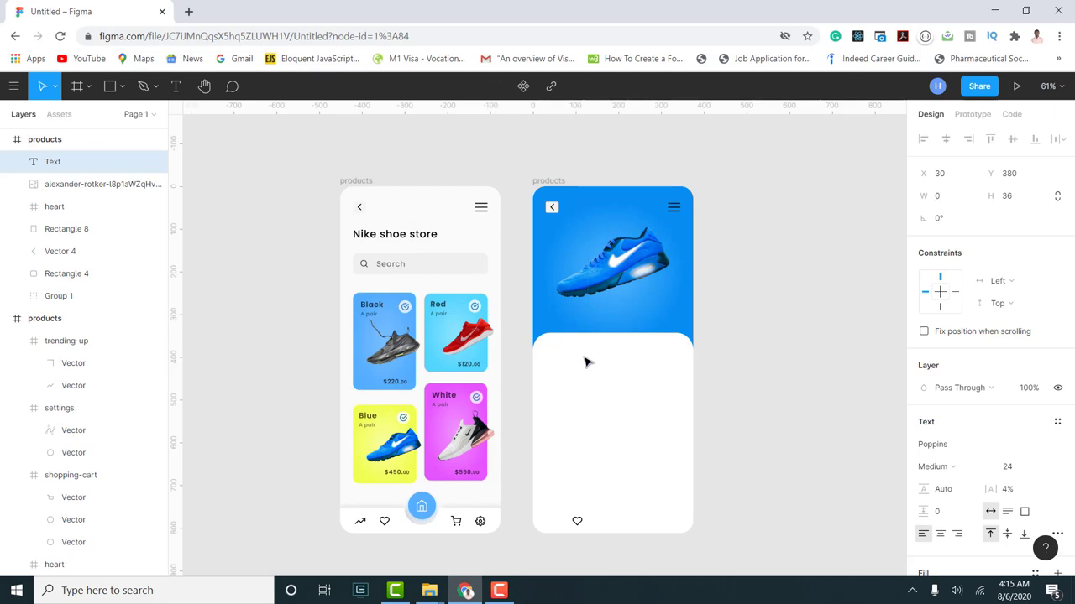
text(Blue Shoe)
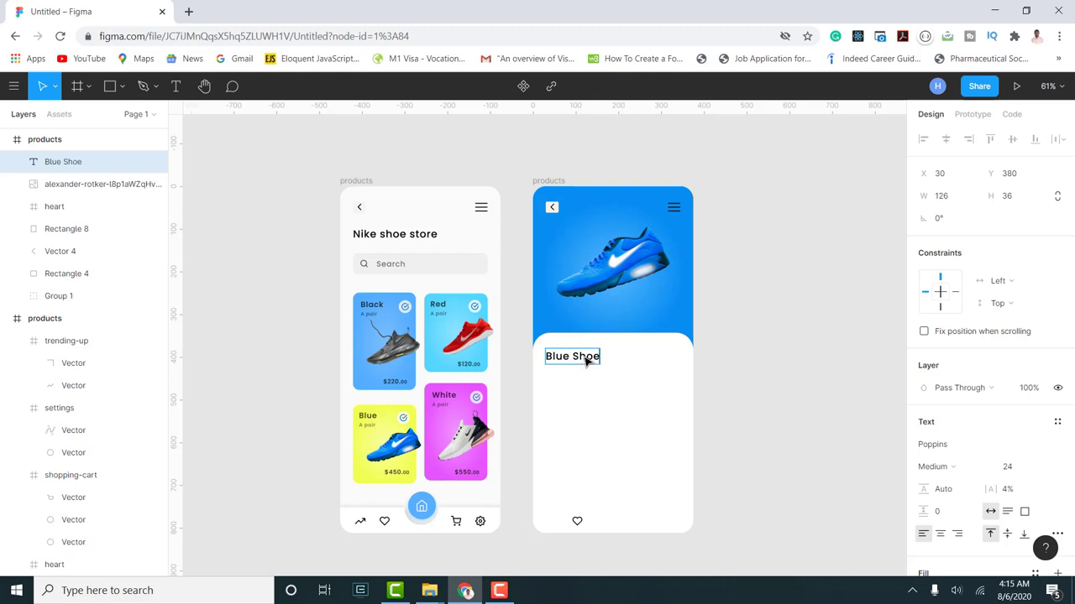
key(Escape)
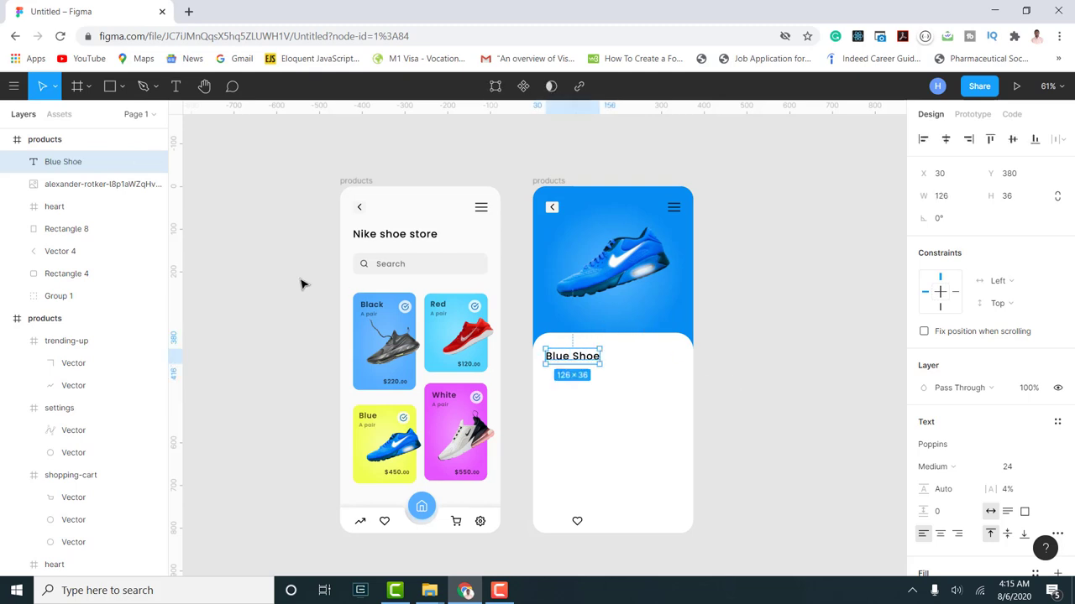
- Copy the Black card's 'A pair' text under the title and change it to '1 Pair'
click(370, 315)
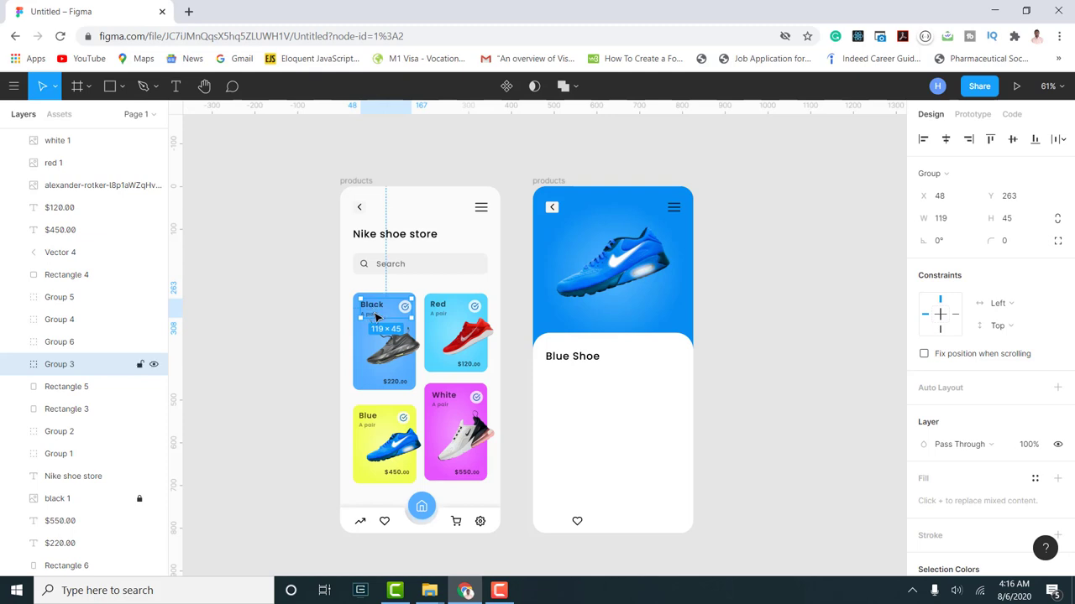
double_click(374, 316)
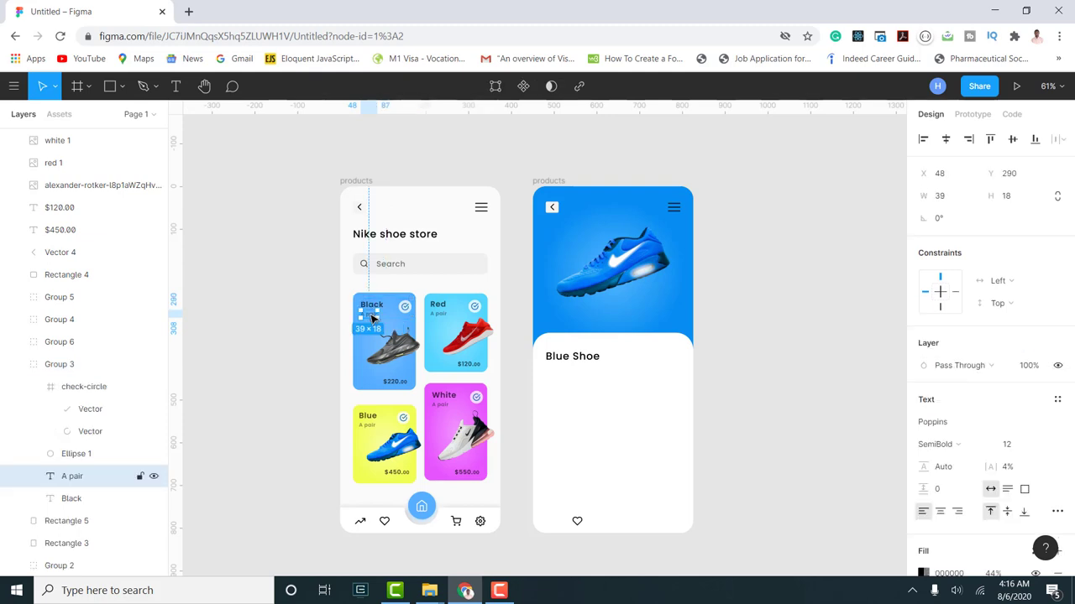
drag(372, 317, 552, 377)
double_click(552, 377)
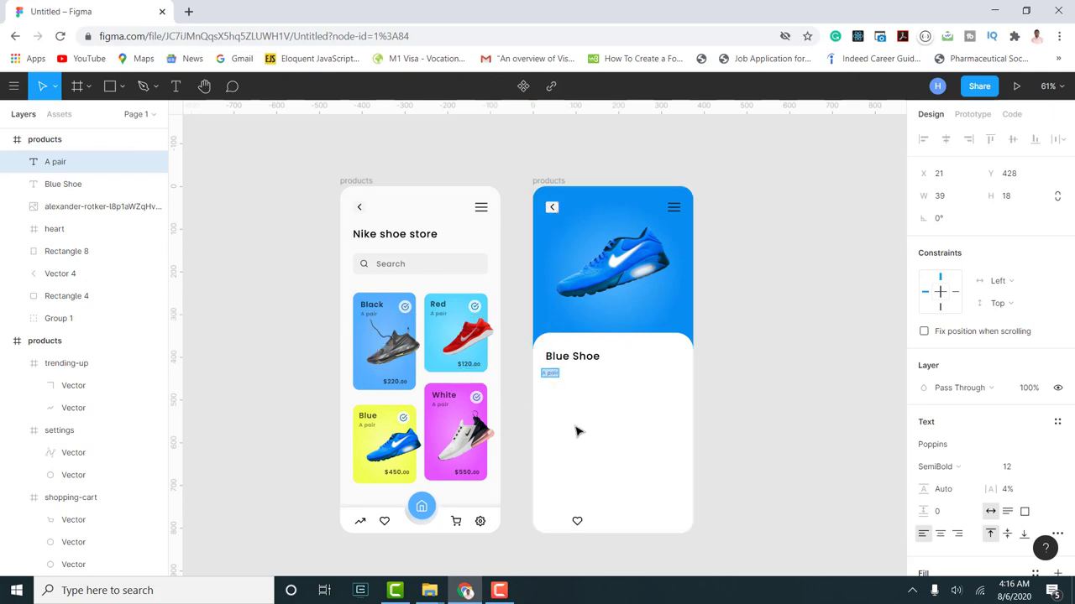
text(1)
- Set '1 Pair' to size 18 just below Blue Shoe and move the heart icon lower left
click(1041, 468)
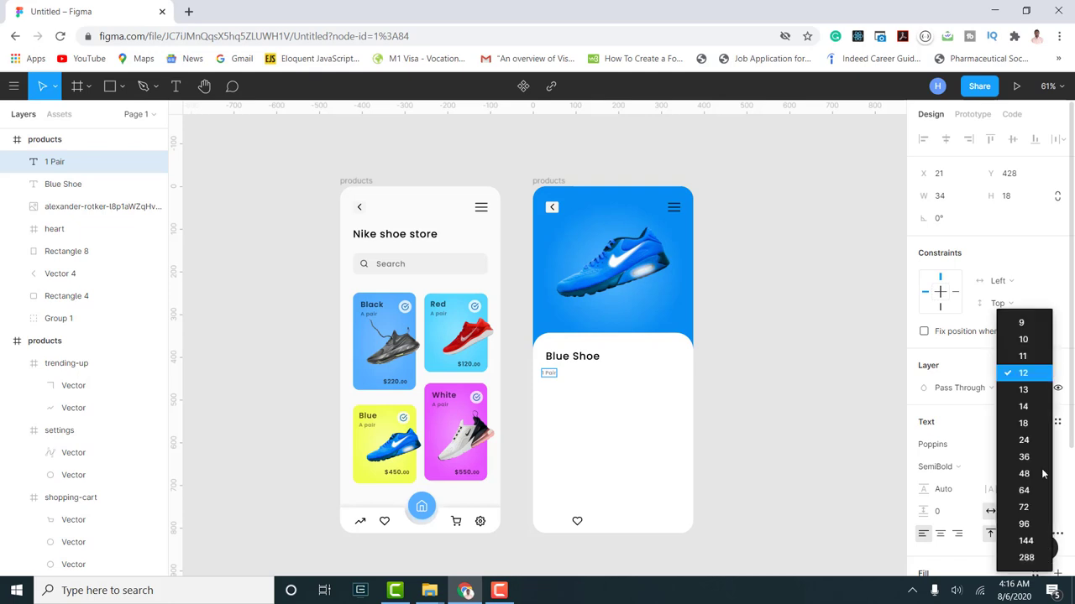
key(Escape)
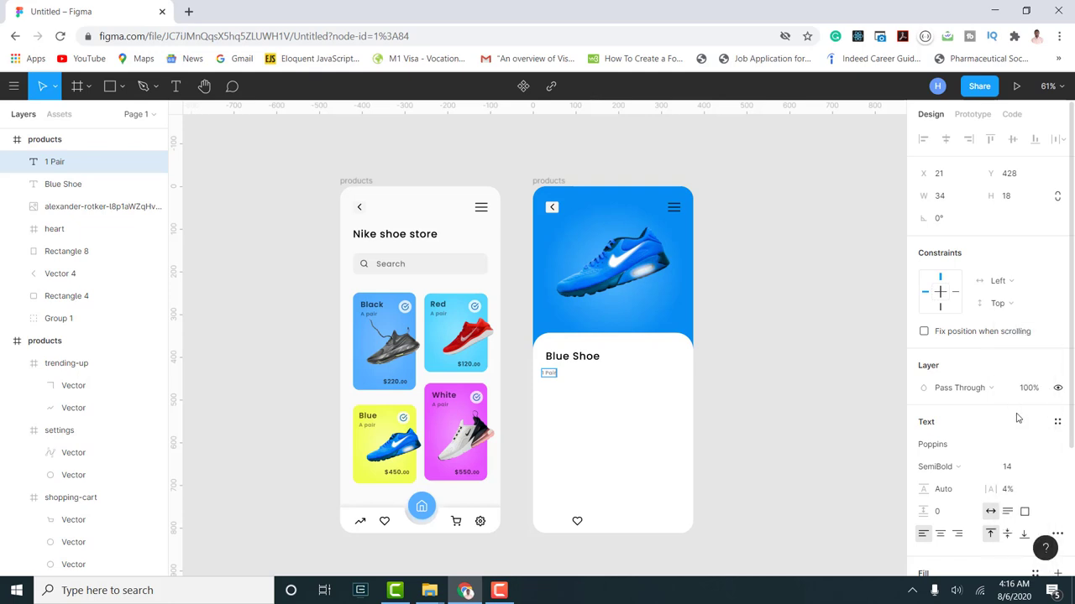
click(1030, 470)
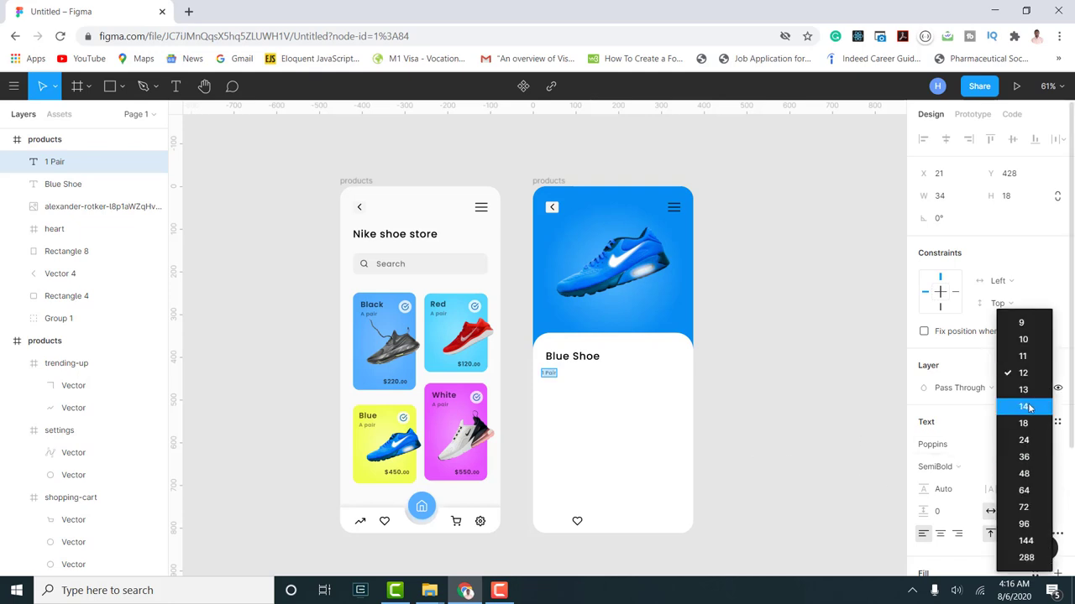
key(Return)
scroll(535, 372, up, 3)
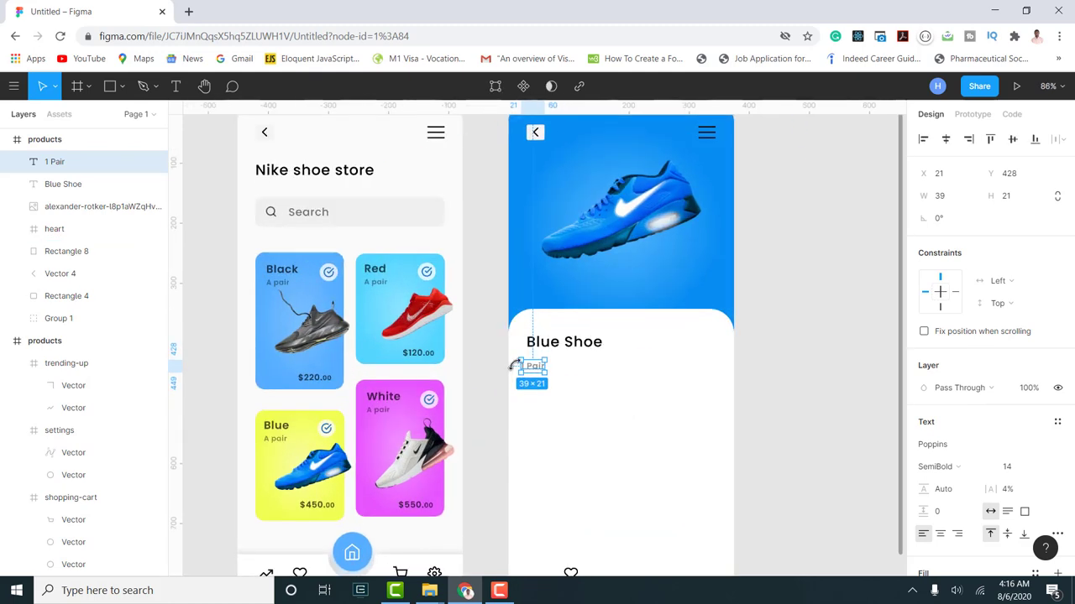
drag(535, 372, 540, 373)
click(1038, 470)
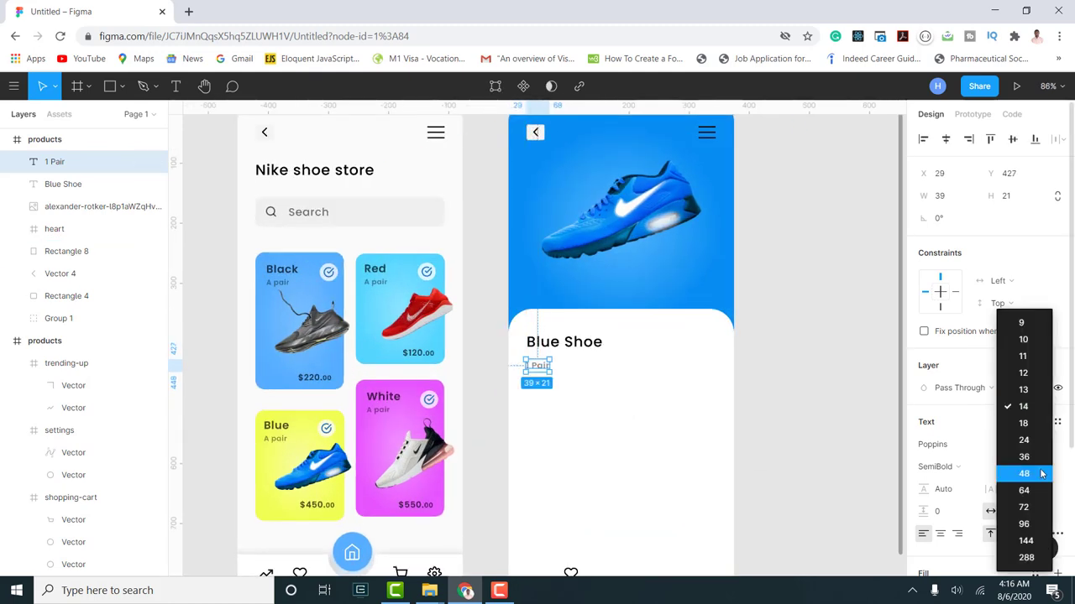
click(1024, 429)
drag(547, 379, 545, 371)
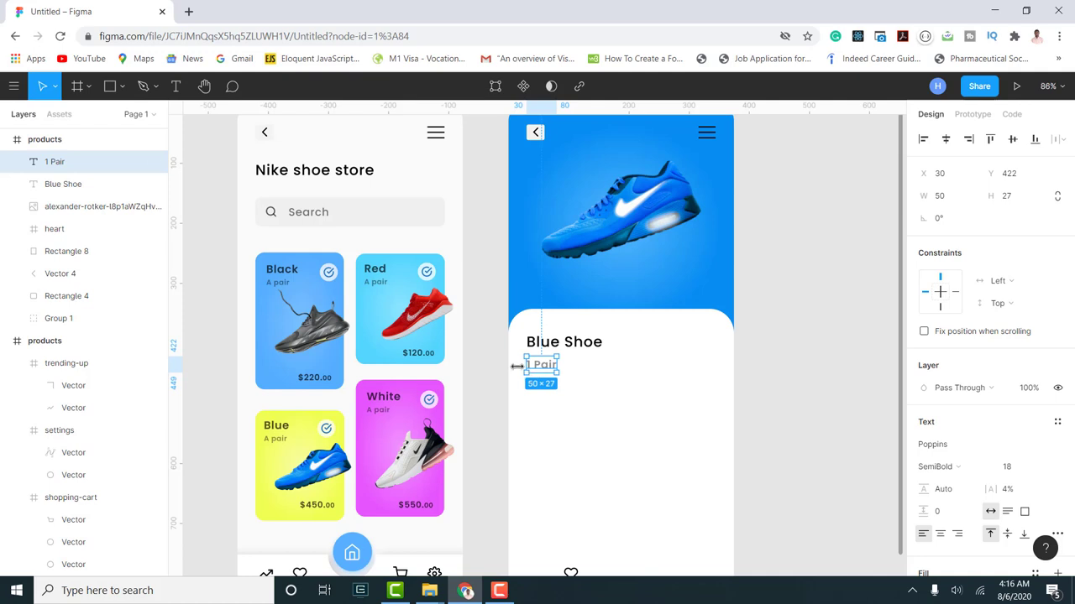
scroll(587, 436, down, 3)
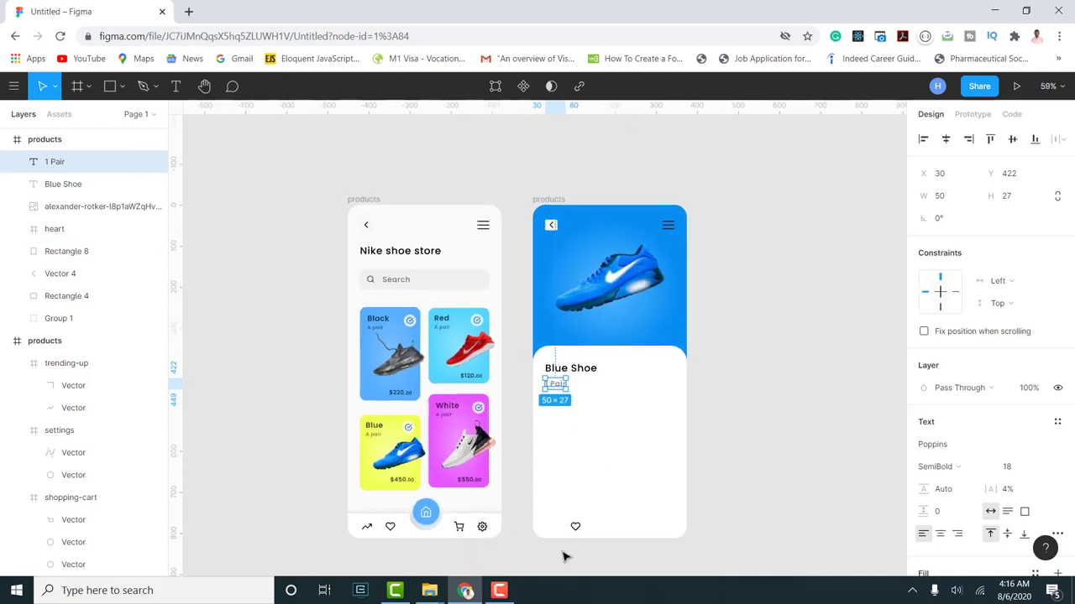
drag(572, 526, 555, 518)
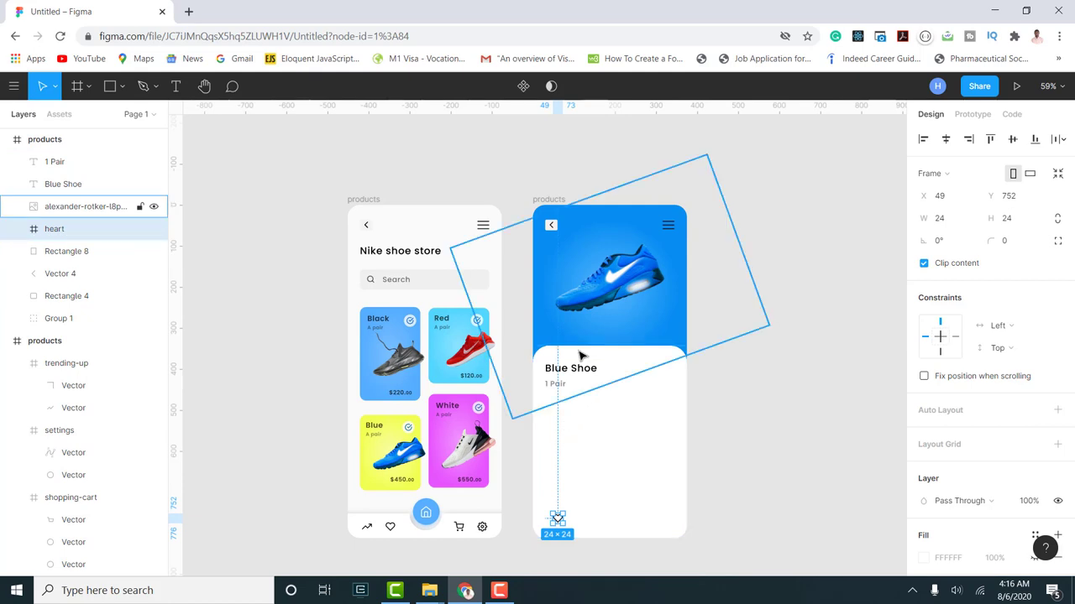
- Duplicate the $220.00 price from the Black card to the right of Blue Shoe
click(470, 382)
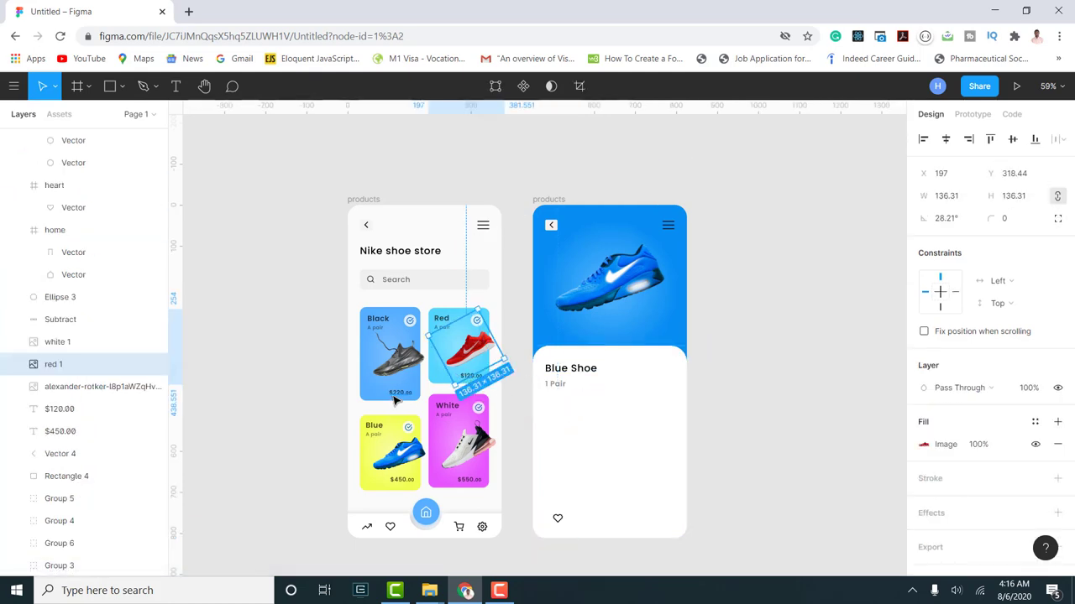
click(400, 393)
drag(590, 401, 656, 387)
click(576, 371)
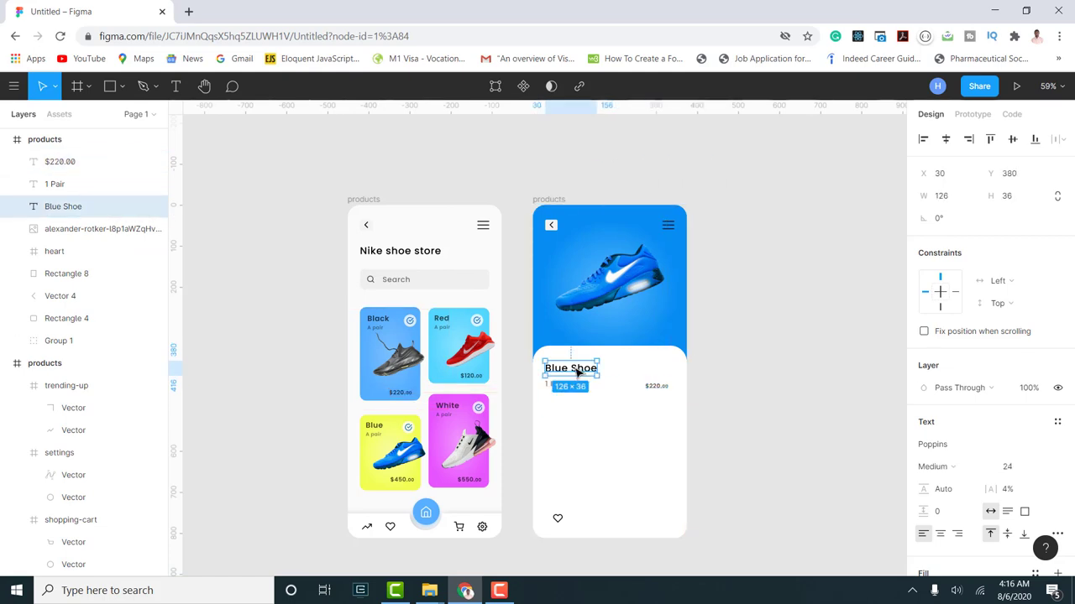
click(655, 385)
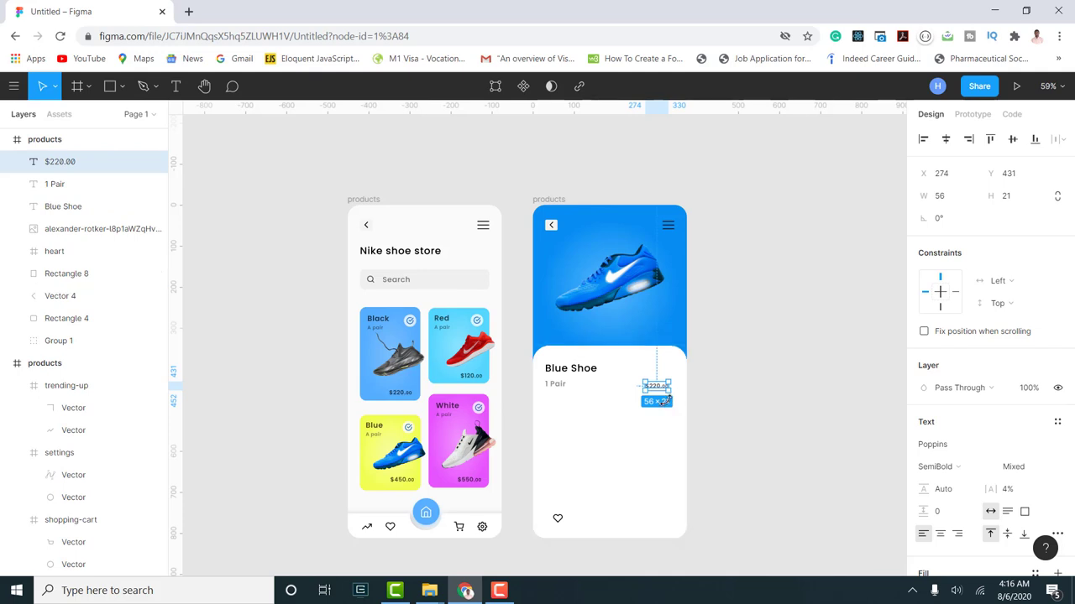
- Make the $220 part of the copied price font size 24
click(581, 373)
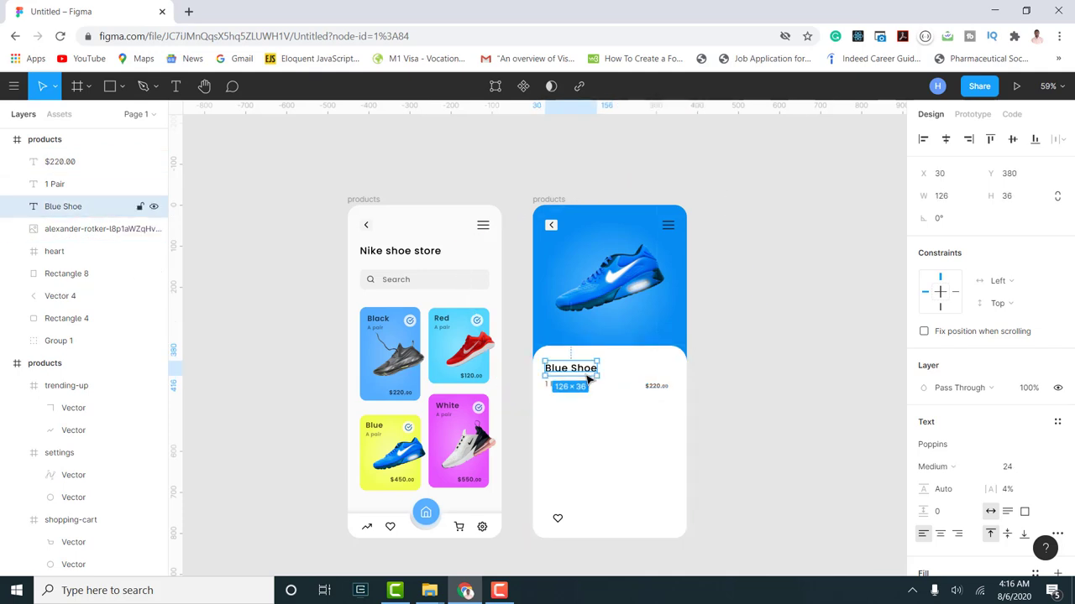
click(656, 386)
scroll(653, 384, up, 6)
double_click(632, 368)
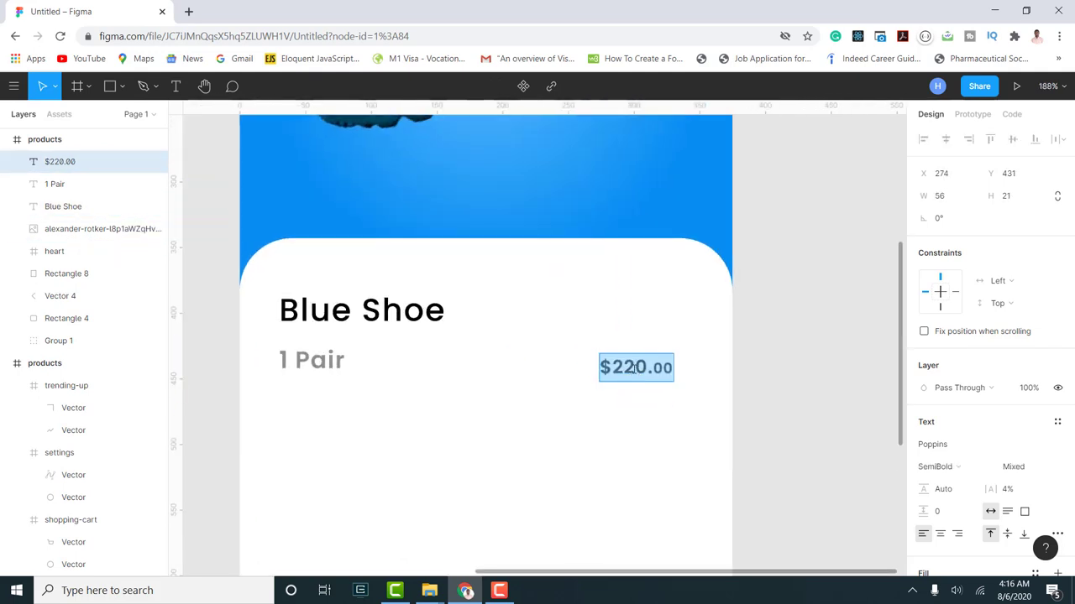
click(633, 369)
drag(649, 368, 557, 365)
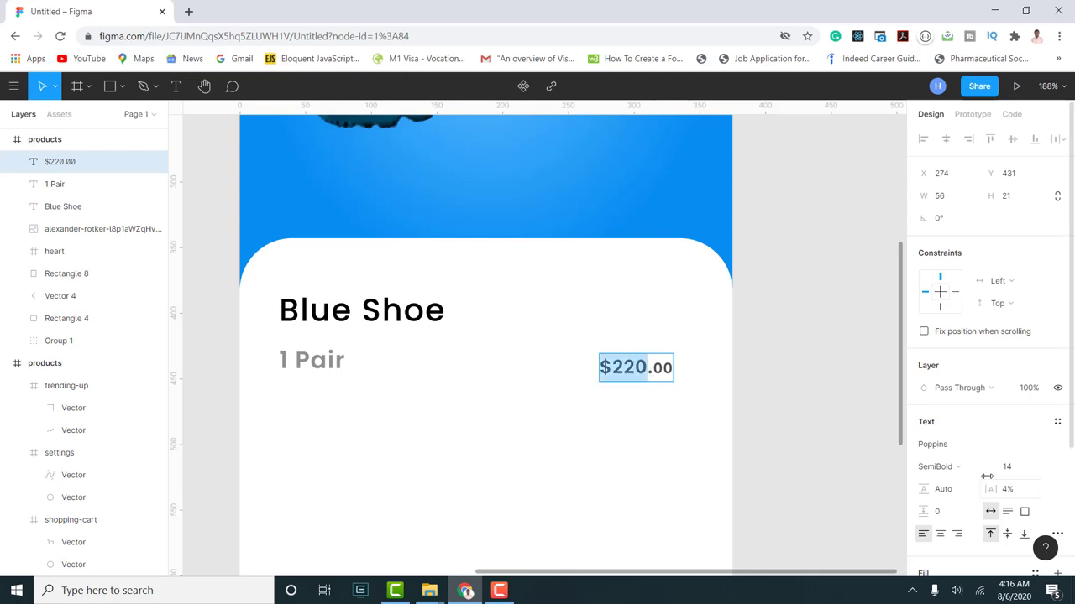
click(1045, 468)
click(1024, 441)
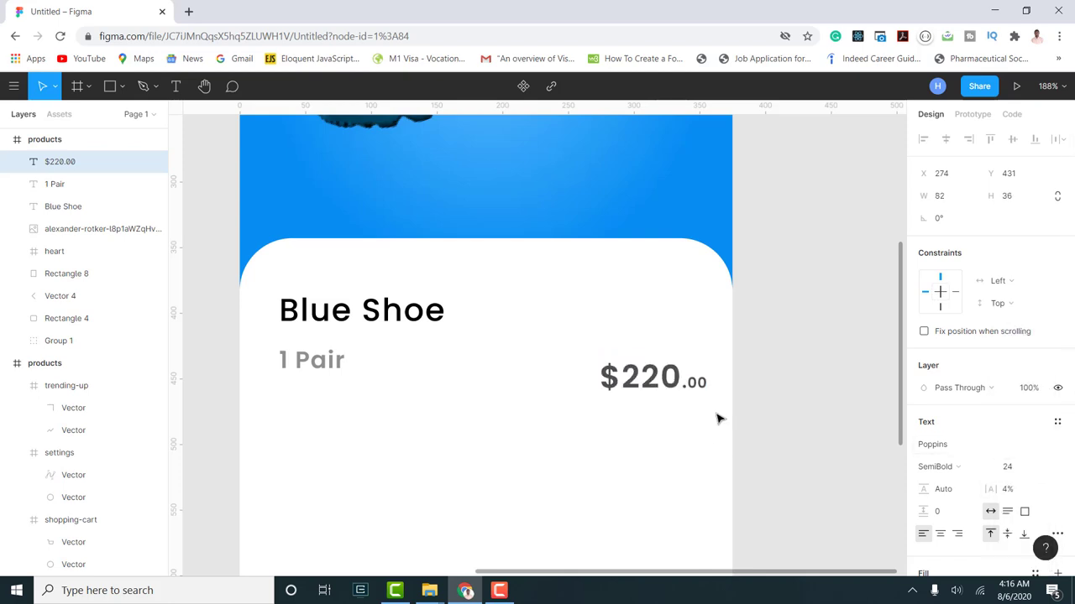
- Back out of an accidental grey fill sample on the price and exit text editing
scroll(923, 420, down, 2)
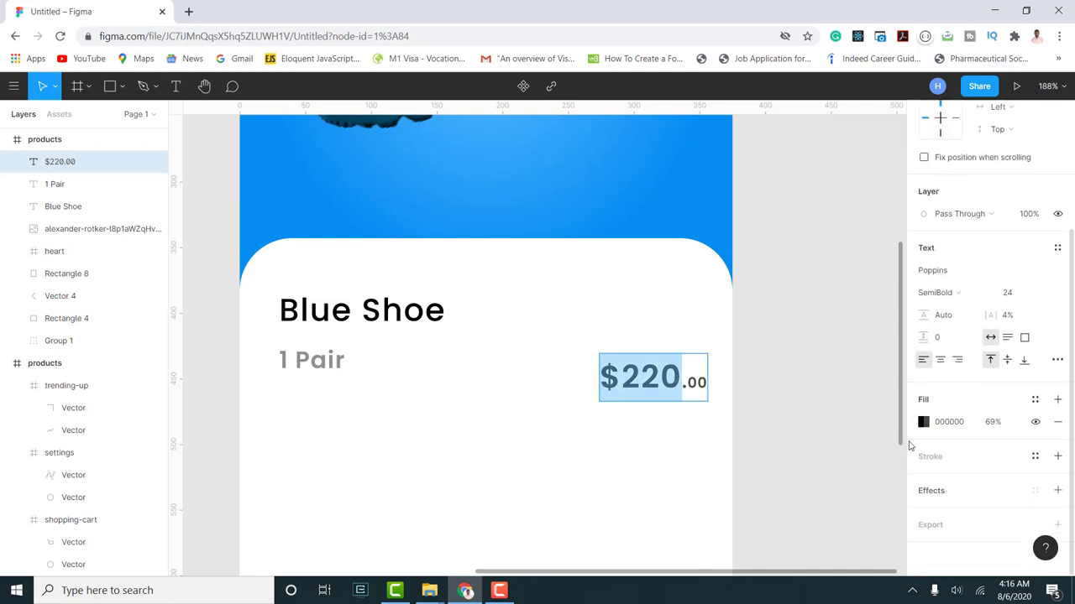
click(922, 422)
click(759, 421)
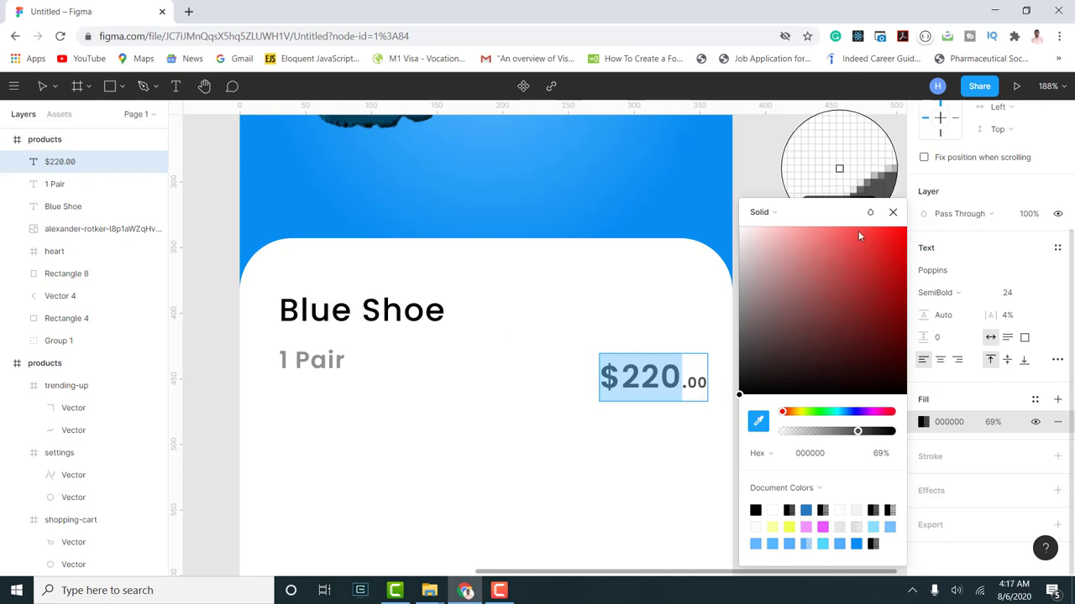
click(893, 212)
key(Escape)
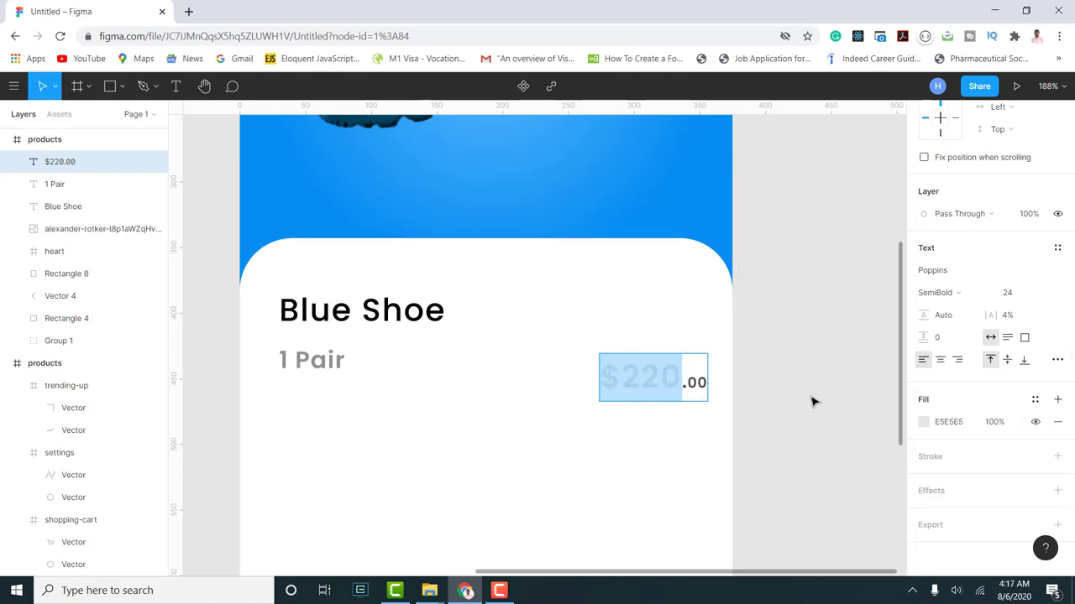
key(Escape)
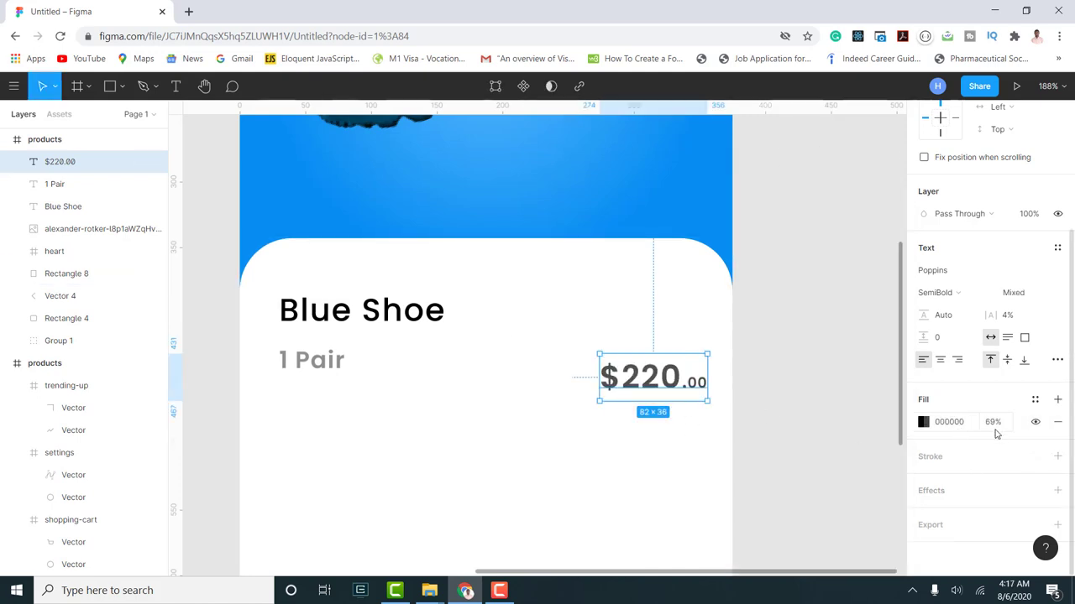
- Set the Blue Shoe title's fill opacity to 80%
click(411, 330)
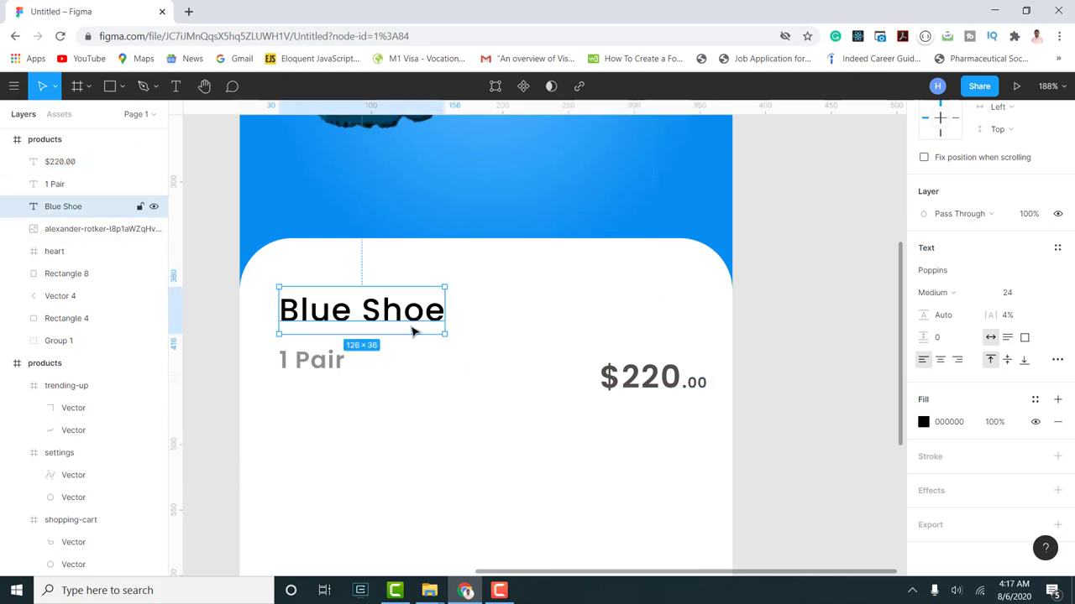
click(1009, 427)
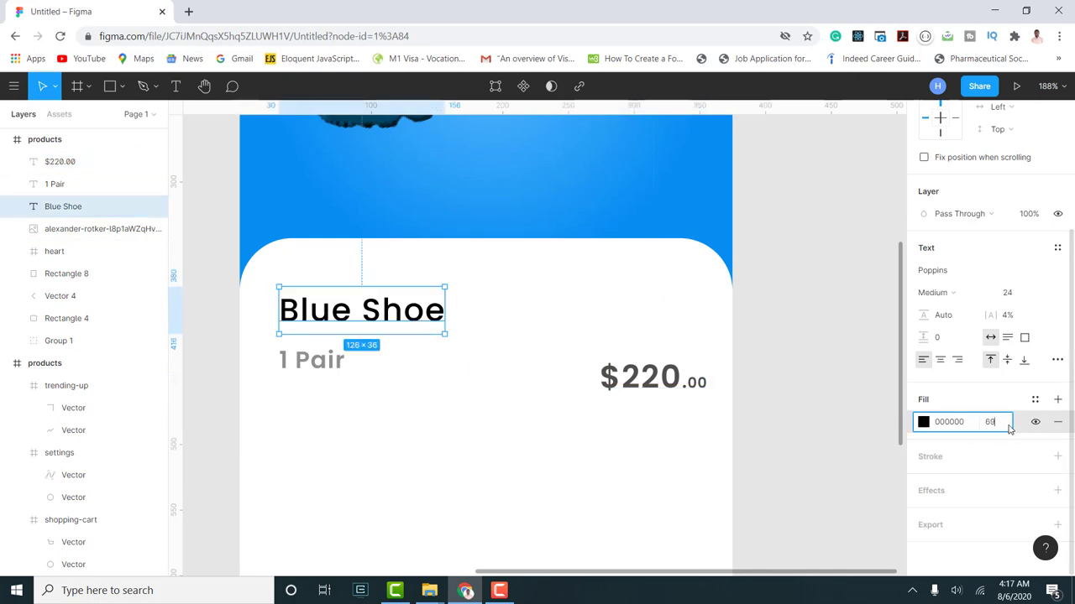
key(Return)
scroll(820, 383, down, 5)
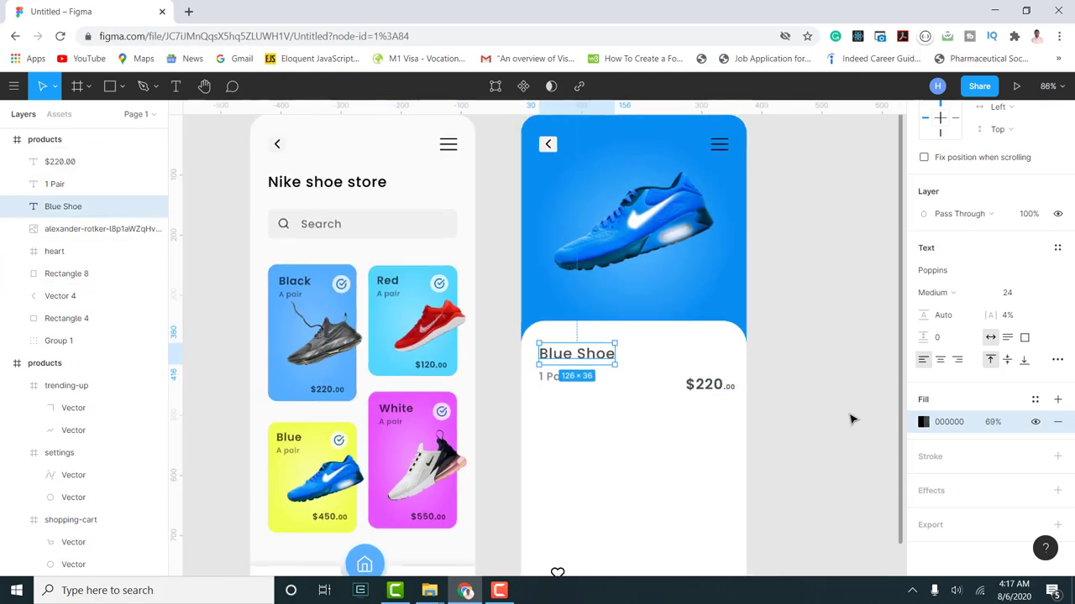
click(850, 420)
scroll(858, 433, down, 3)
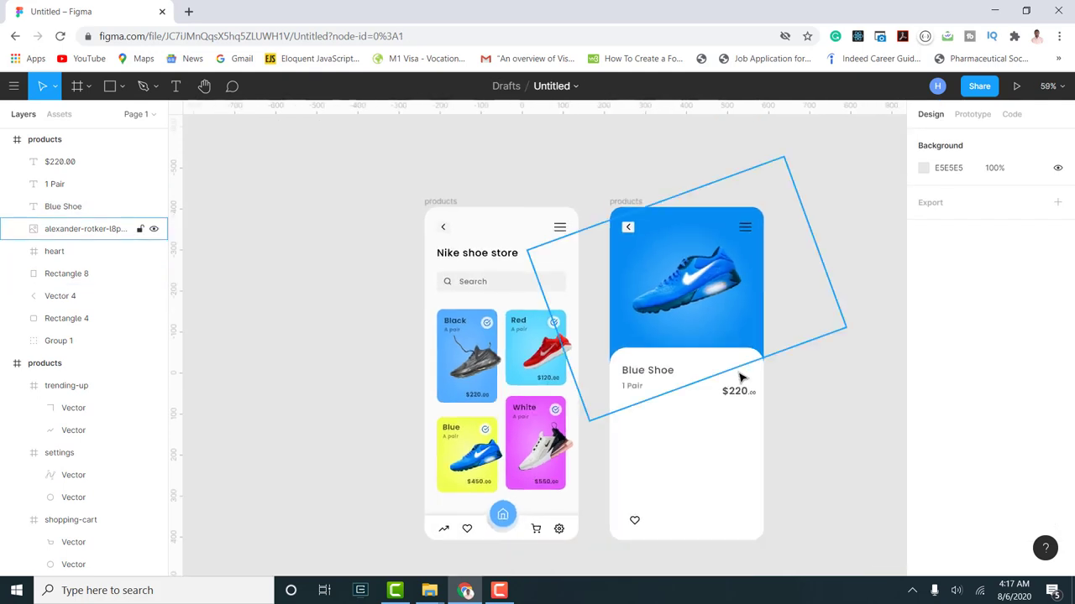
click(660, 375)
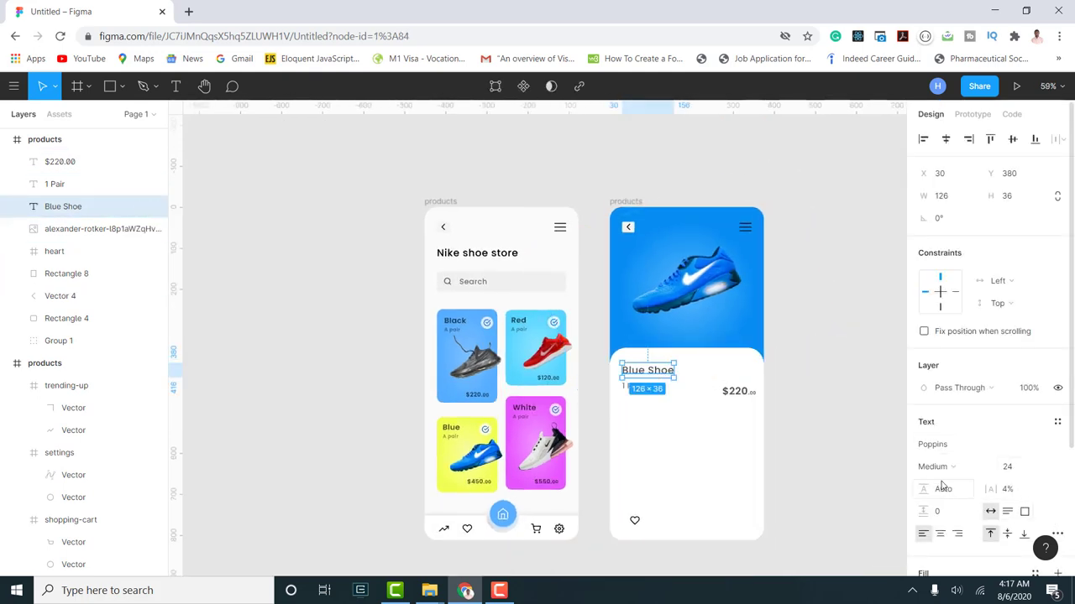
scroll(942, 487, down, 2)
click(1004, 429)
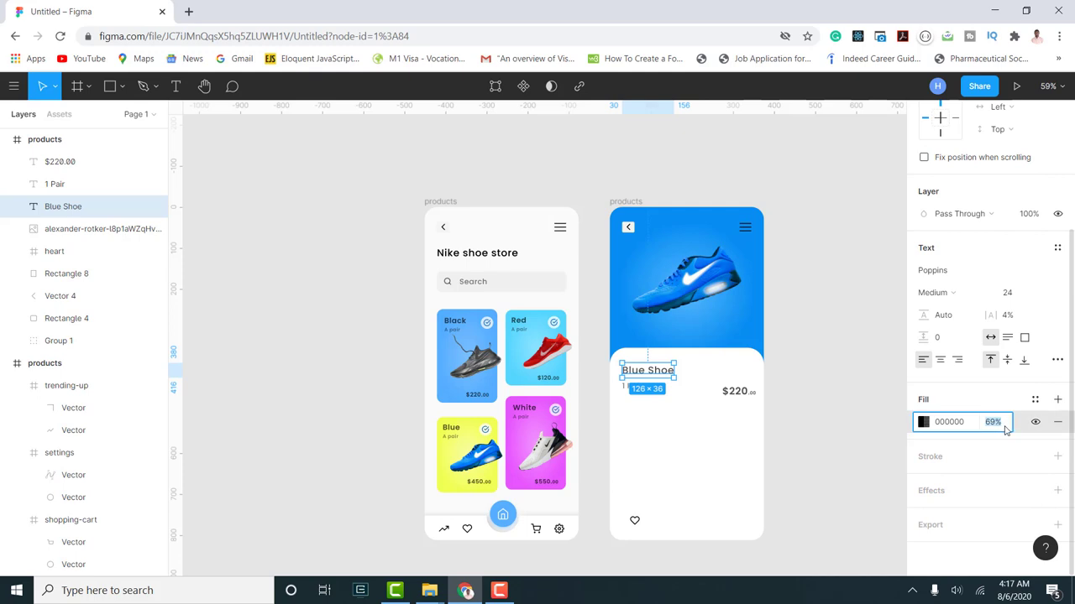
text(89)
key(Return)
click(1004, 429)
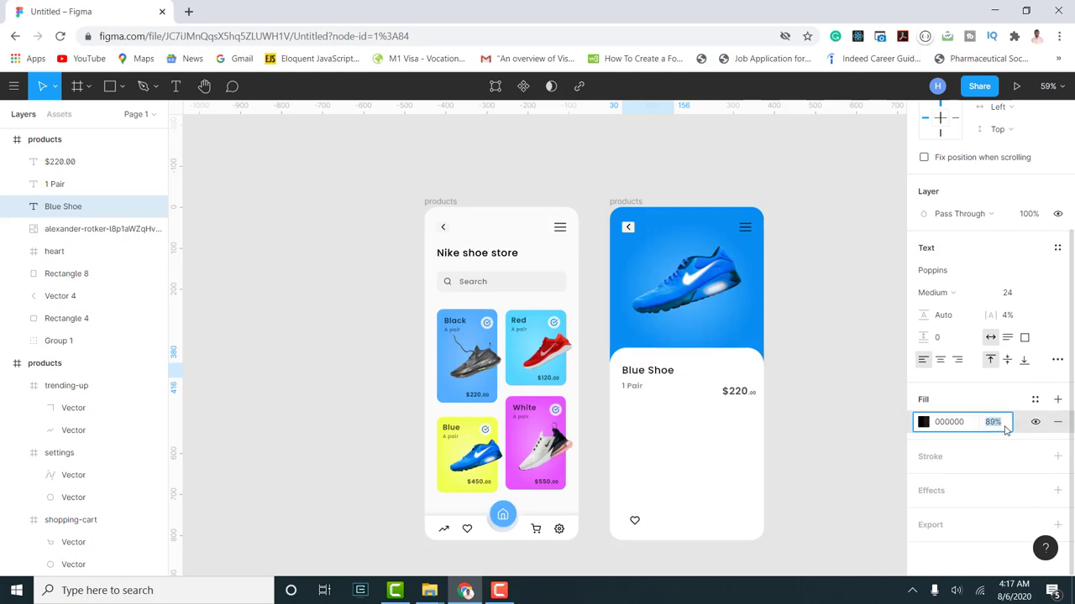
text(80)
key(Return)
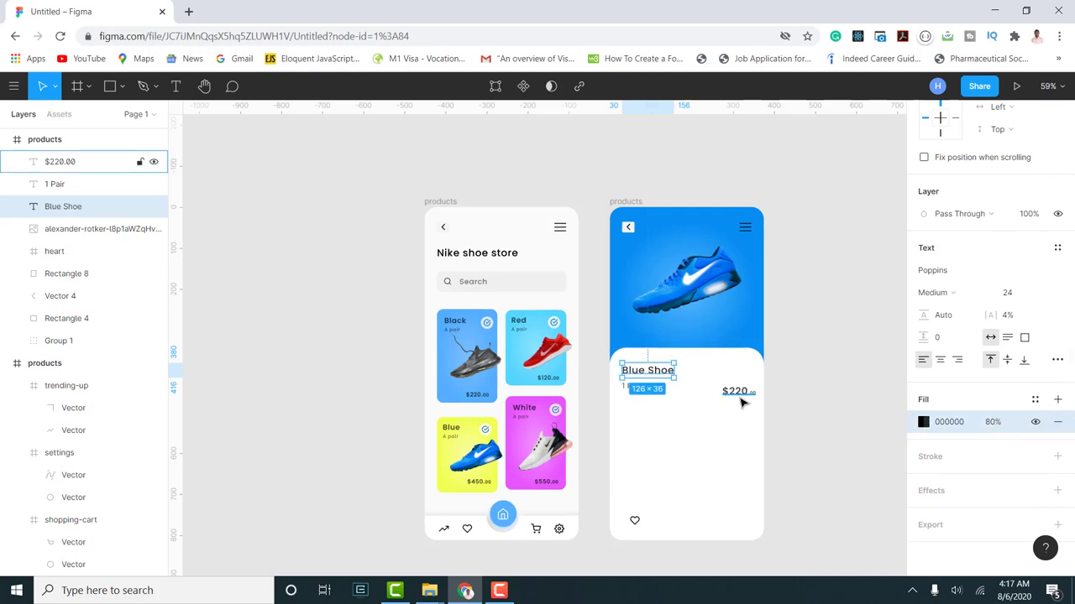
- Set the $220.00 price's fill opacity to 80%
click(738, 392)
click(1007, 431)
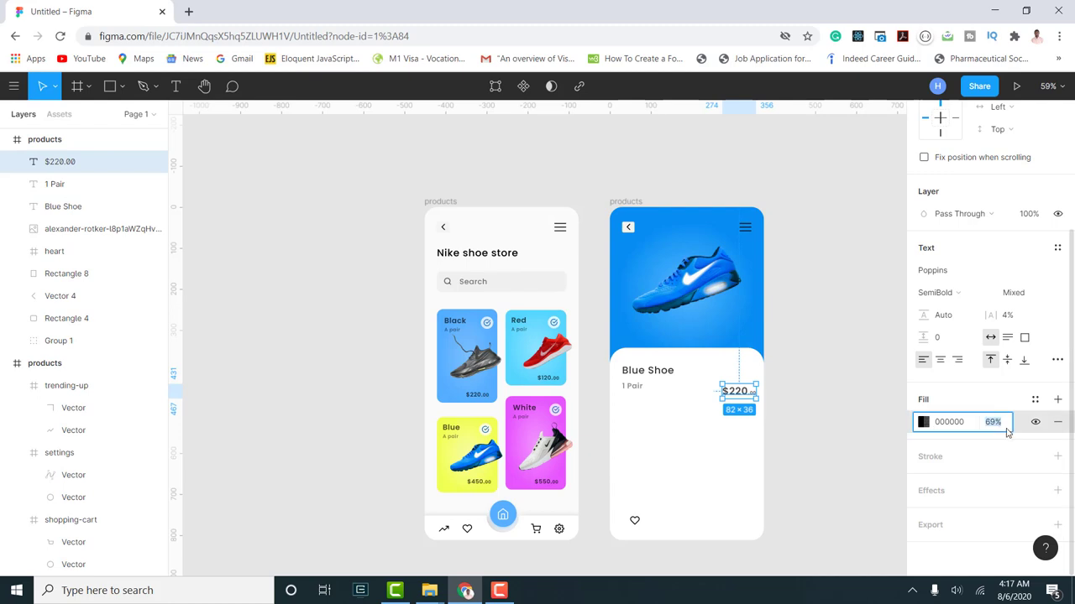
text(80)
key(Return)
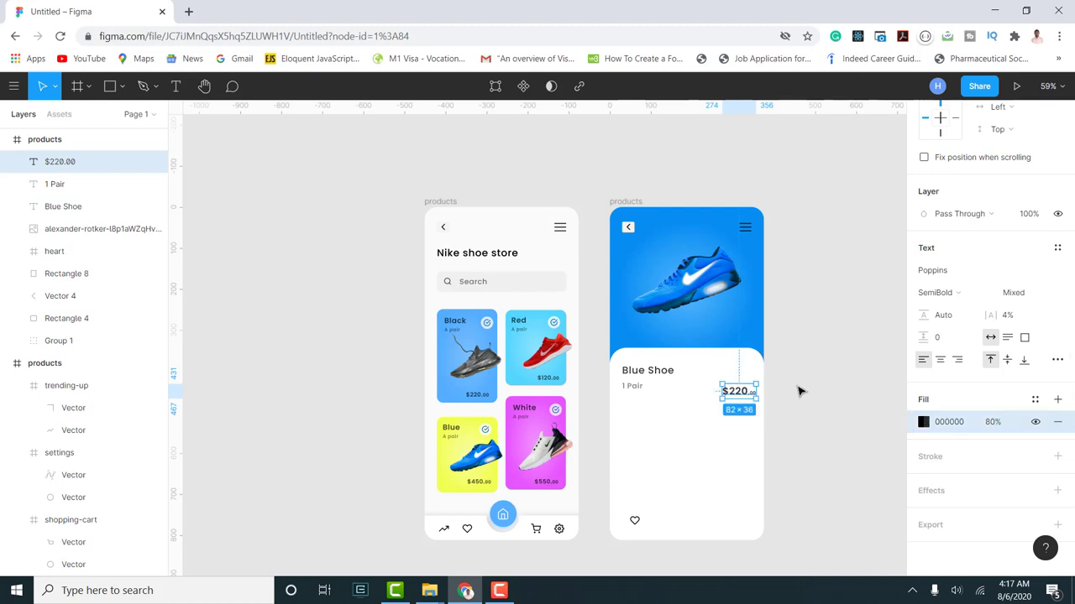
click(799, 389)
scroll(776, 434, up, 2)
scroll(804, 455, down, 3)
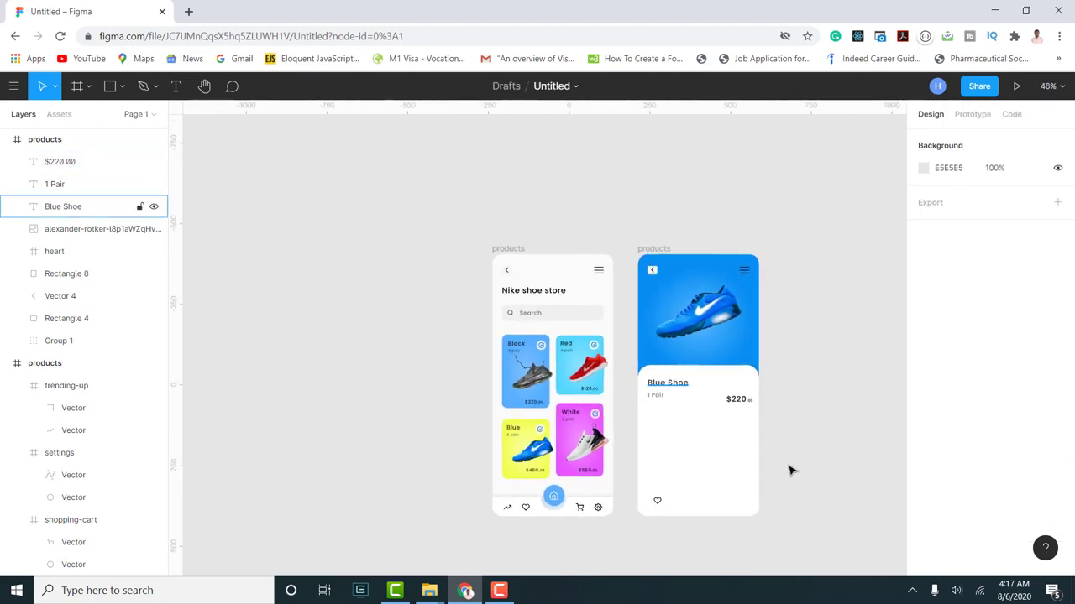
scroll(792, 467, up, 3)
scroll(779, 403, up, 1)
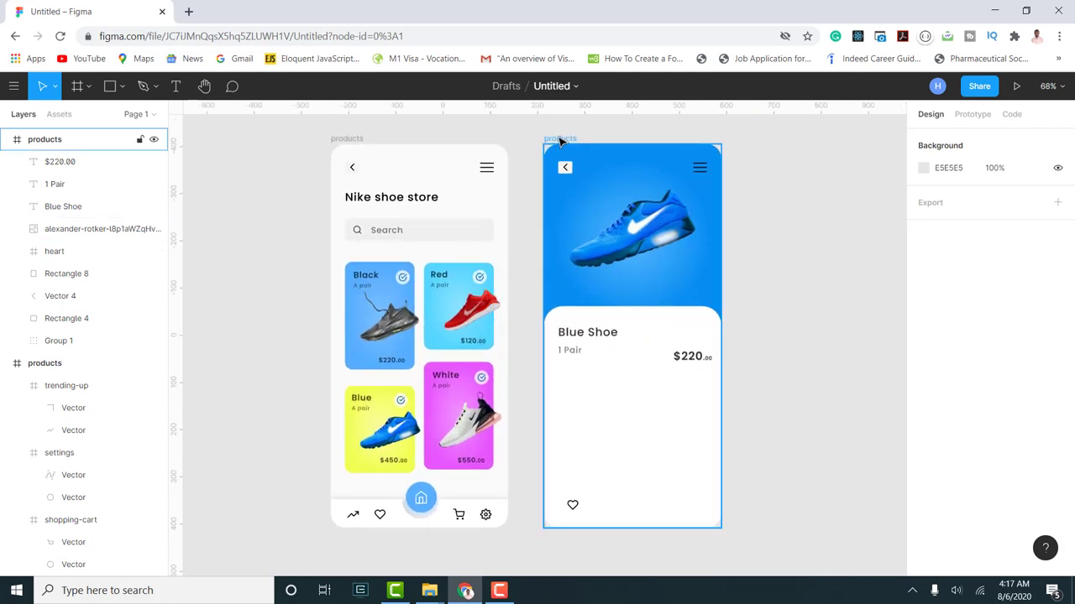
- Turn on the six-column layout grid for the Blue Shoe product frame
click(560, 139)
click(1035, 353)
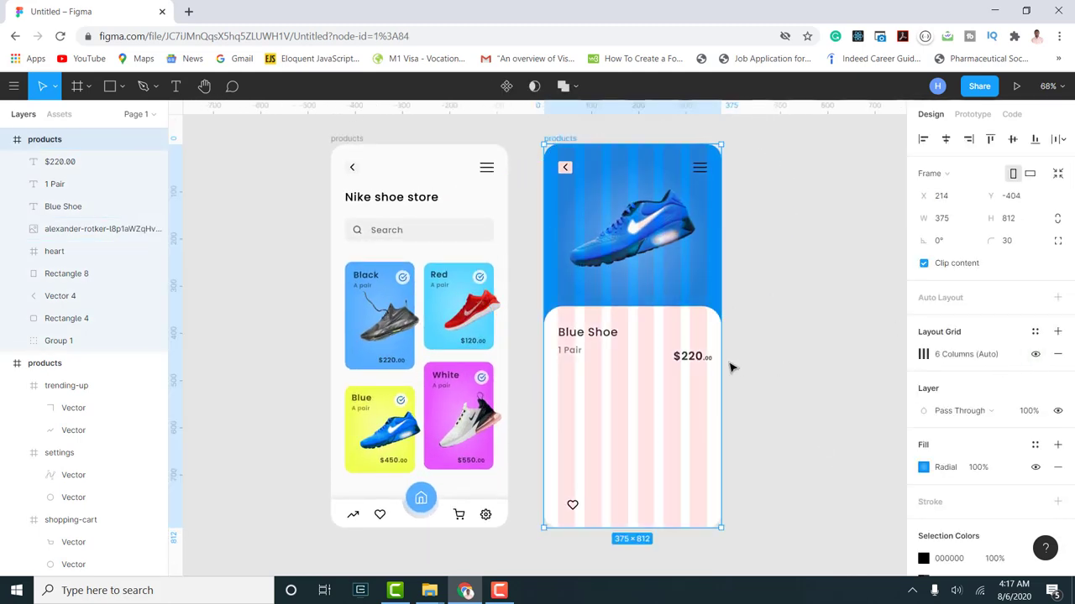
scroll(702, 360, up, 3)
scroll(702, 359, up, 4)
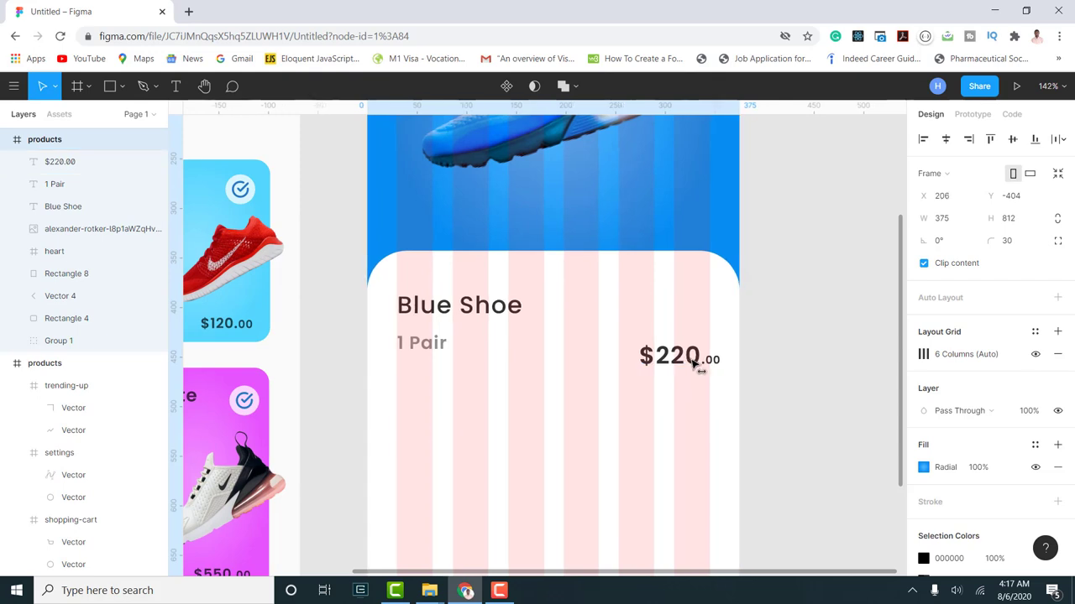
- Nudge the $220.00 price slightly left and select its .00 cents
click(692, 361)
drag(692, 363, 681, 363)
double_click(700, 362)
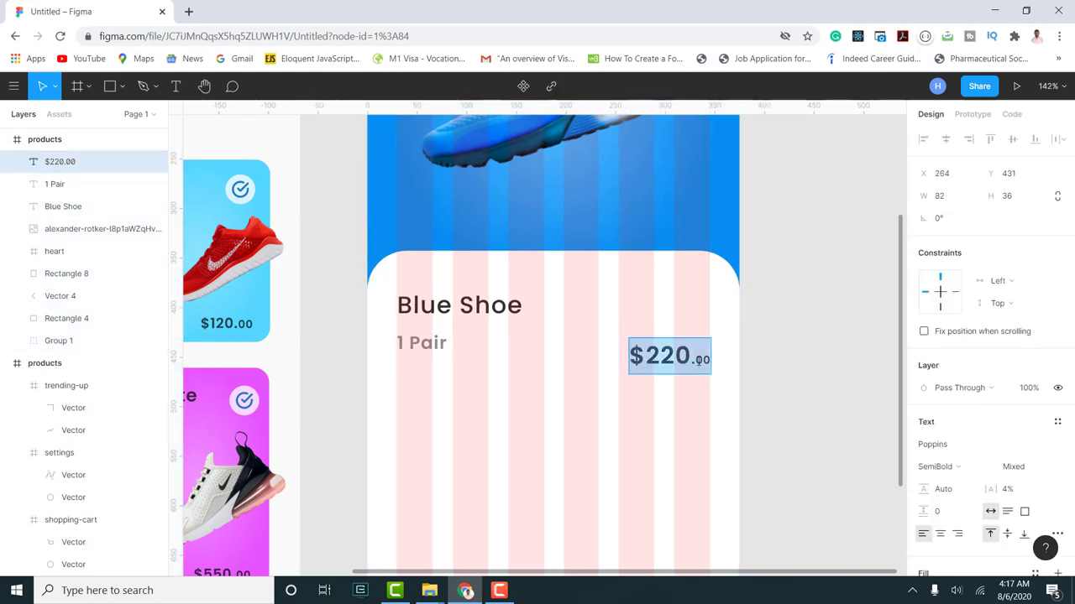
double_click(697, 360)
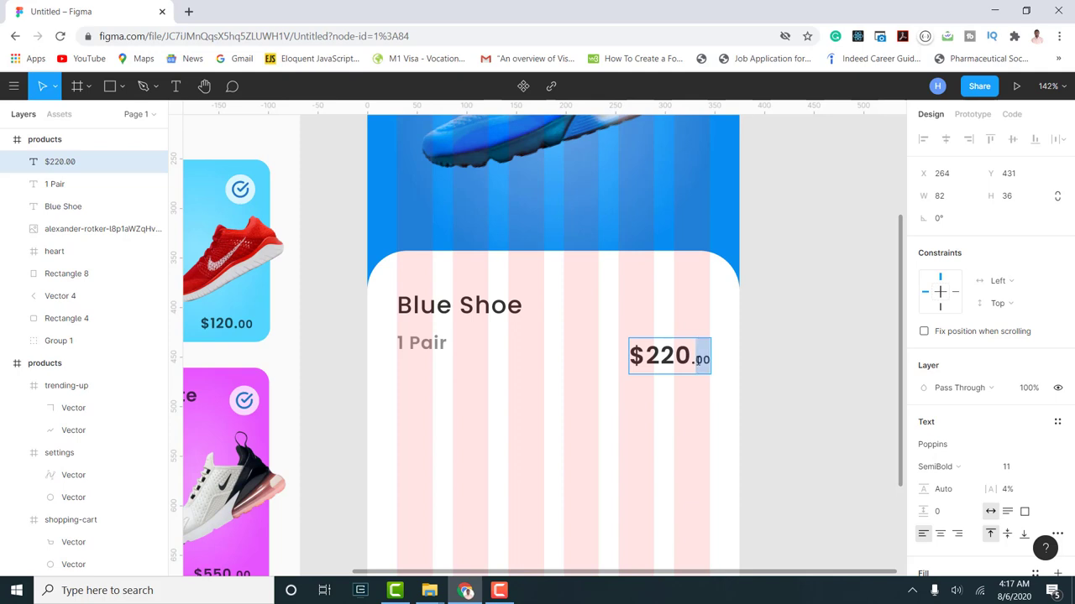
- Set the price's .00 cents to font size 14
click(1043, 467)
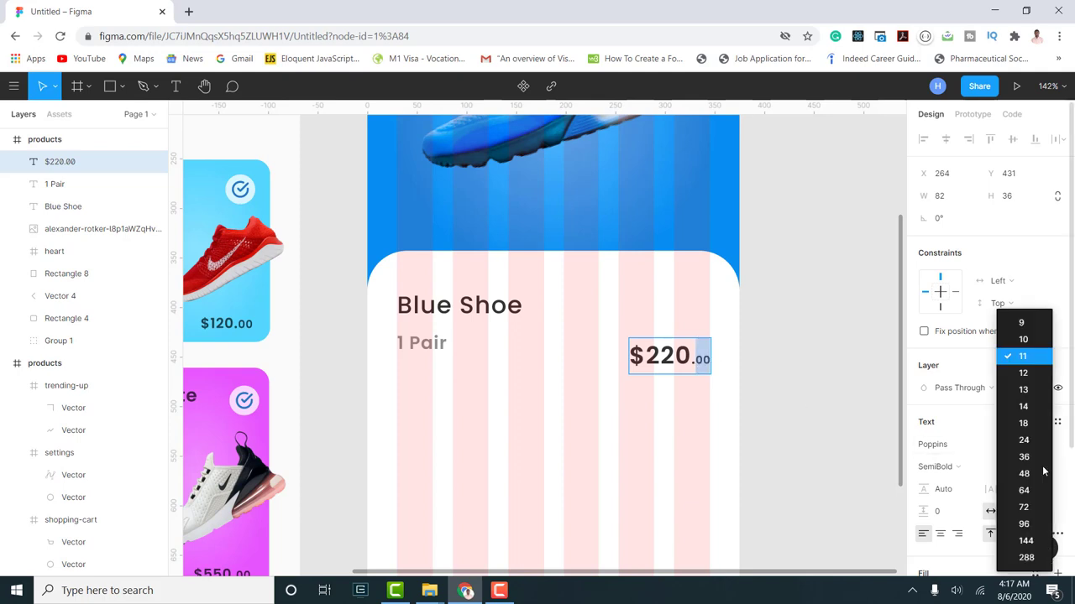
click(1023, 390)
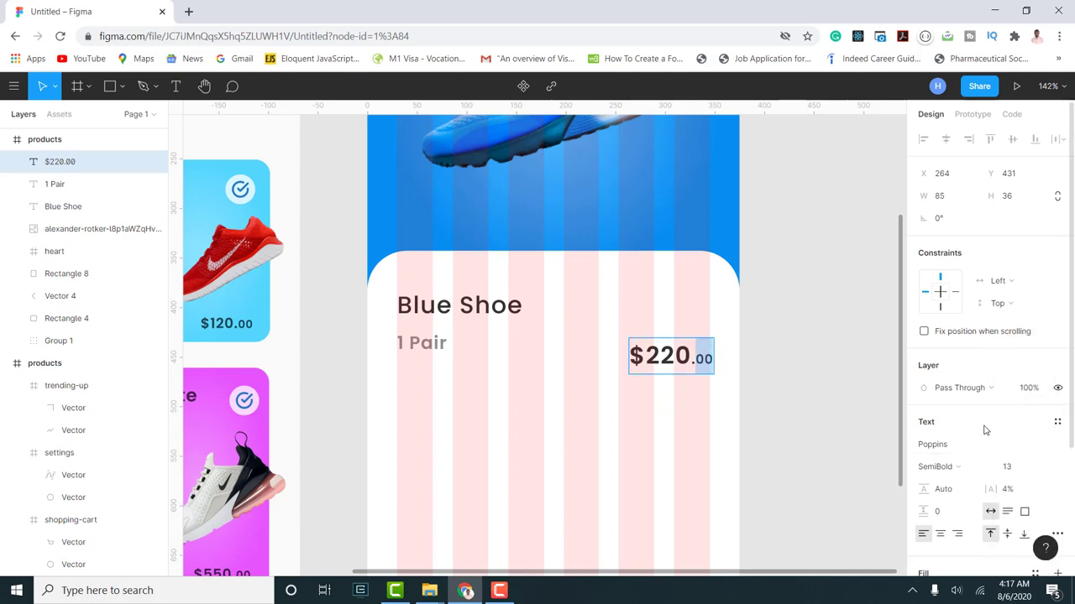
click(1043, 469)
click(1024, 406)
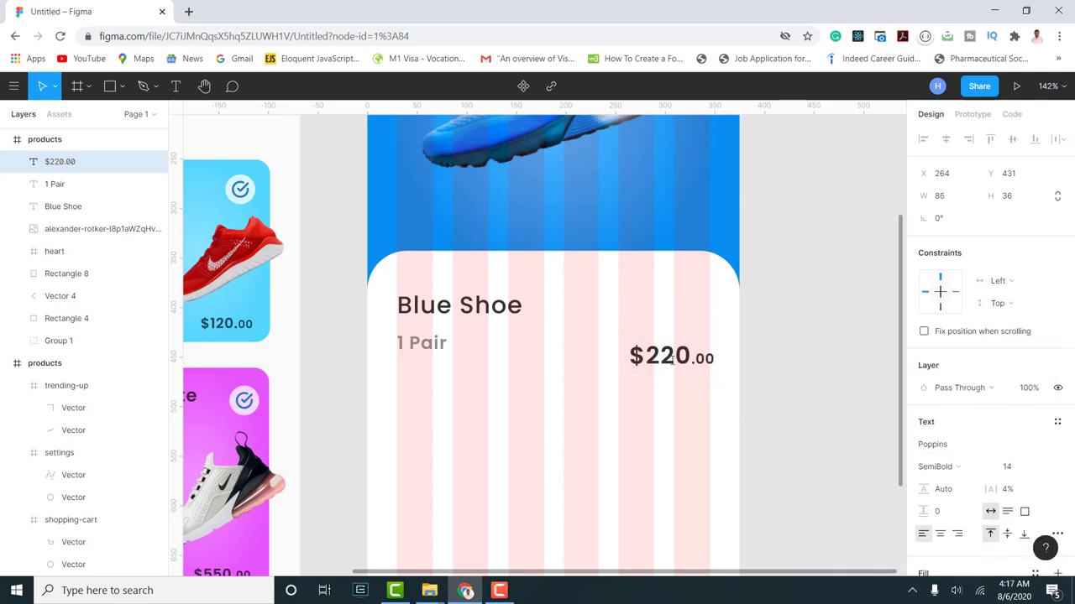
key(Escape)
- Shift the $220.00 price and the Blue Shoe title slightly left on the card
drag(686, 363, 682, 365)
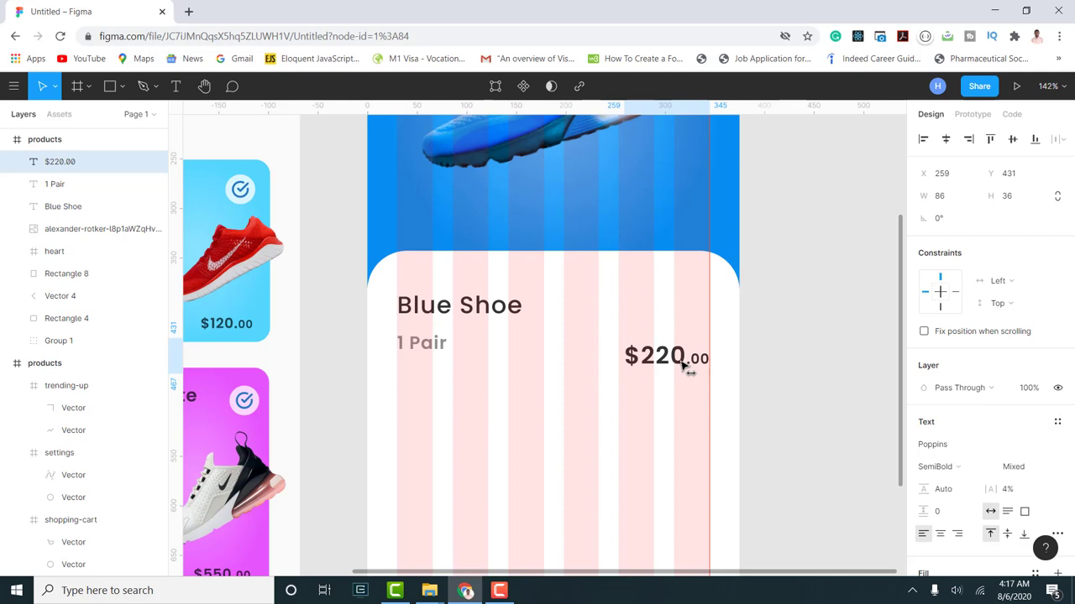
click(747, 394)
scroll(411, 319, up, 5)
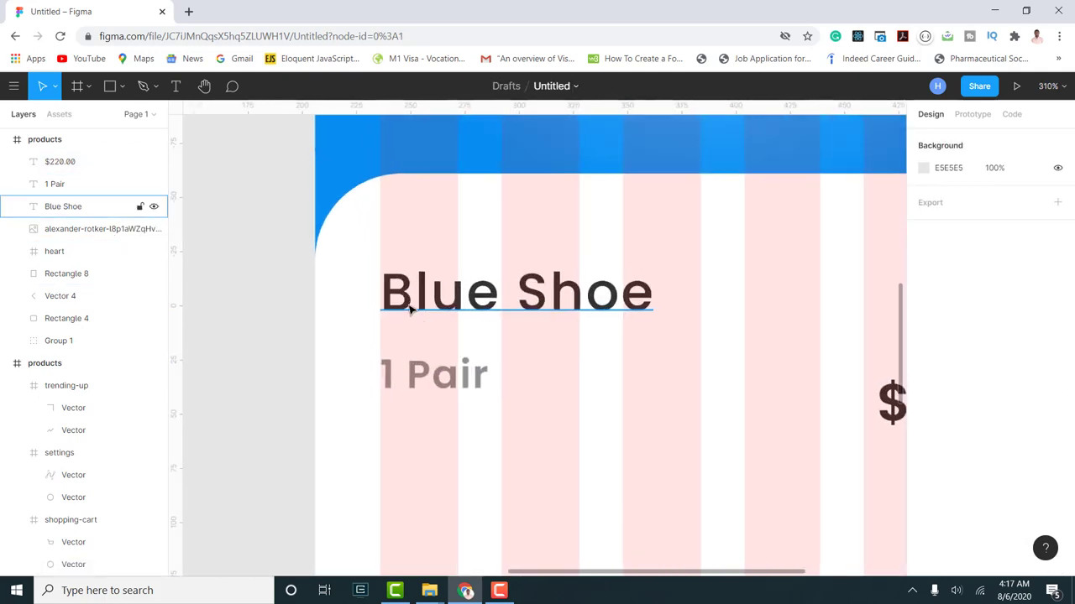
click(410, 309)
drag(412, 311, 406, 313)
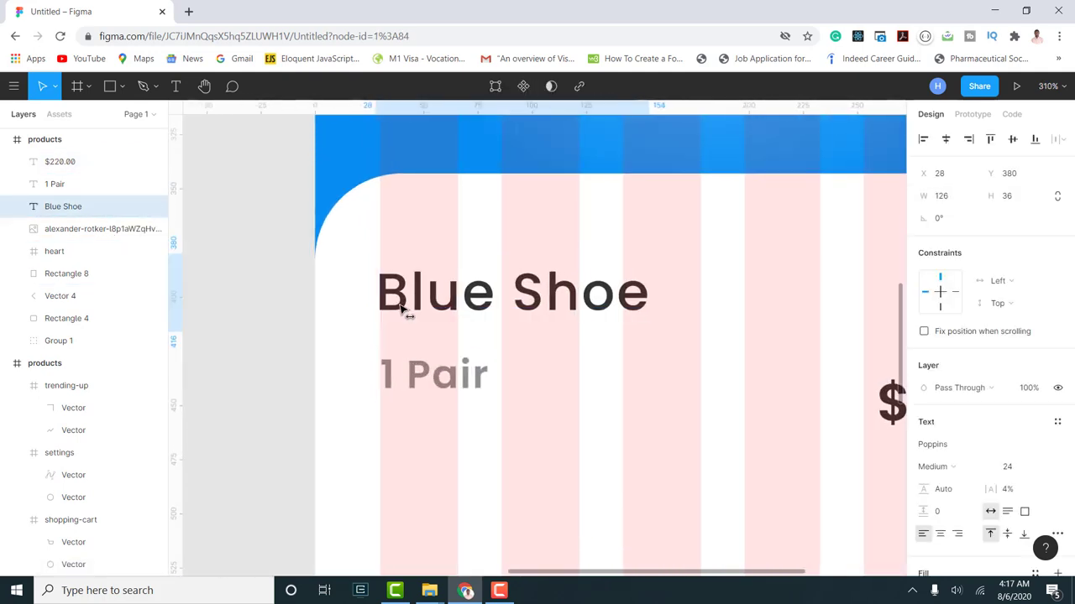
click(411, 377)
scroll(406, 369, down, 5)
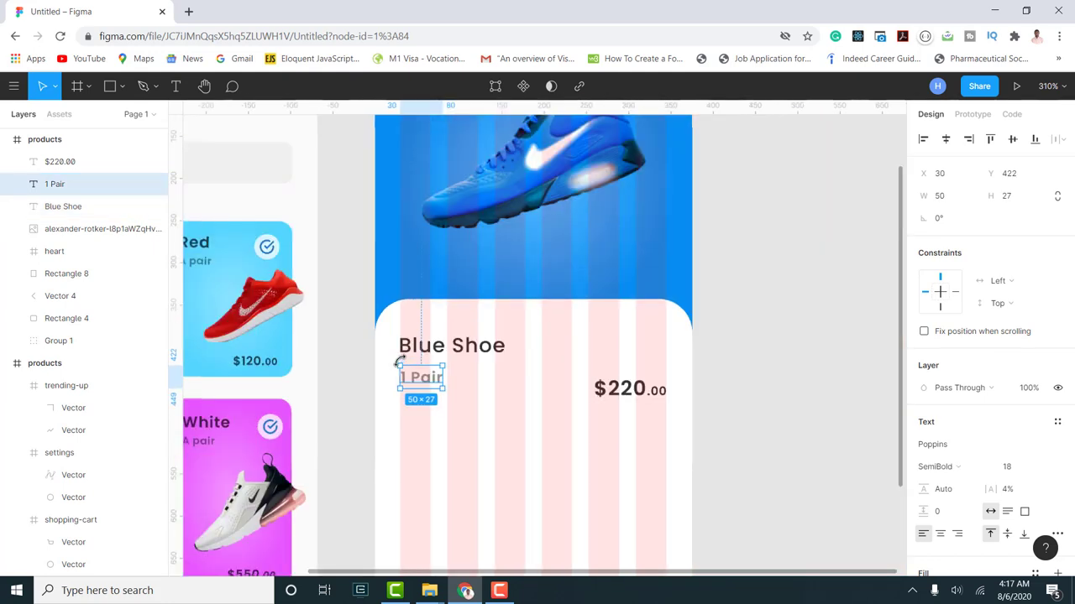
click(740, 379)
scroll(744, 383, down, 2)
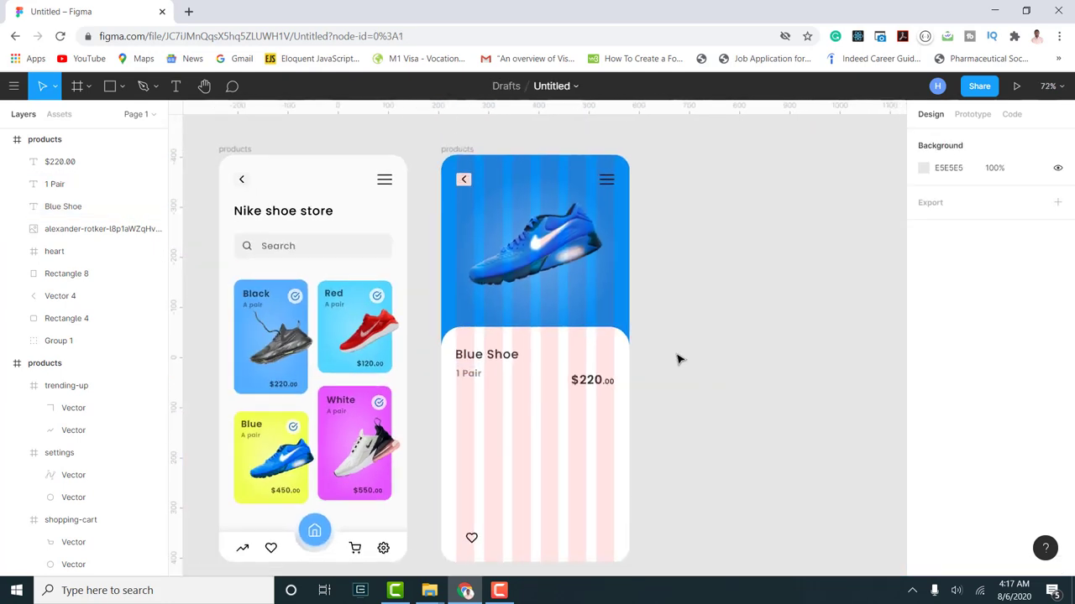
click(454, 151)
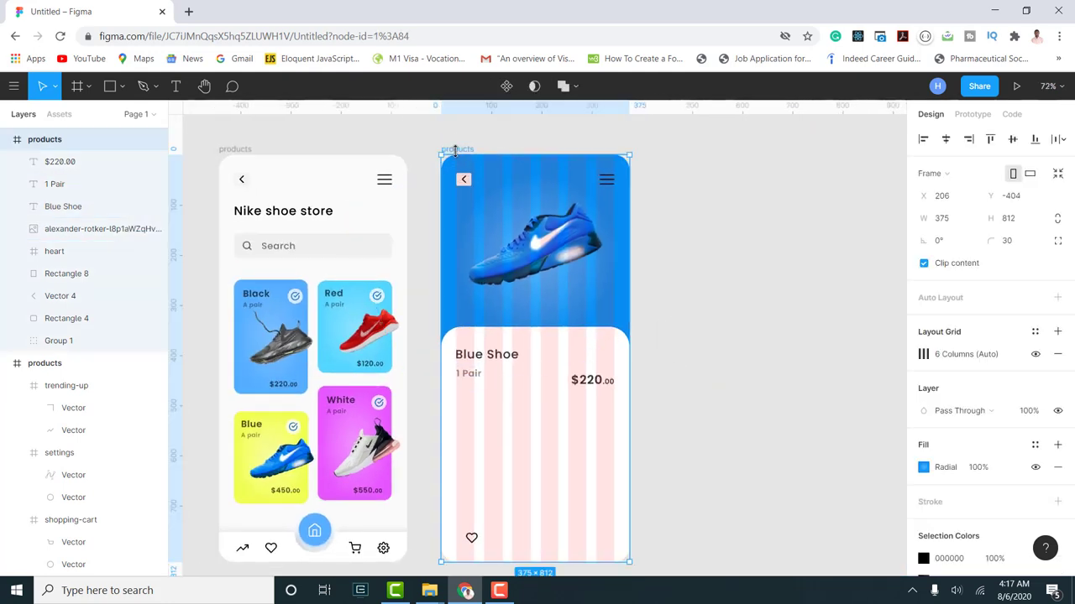
- Hide the layout grid and place a size-18 copy of Blue Shoe below the 1 Pair label
click(1035, 355)
scroll(756, 448, down, 1)
scroll(775, 473, down, 1)
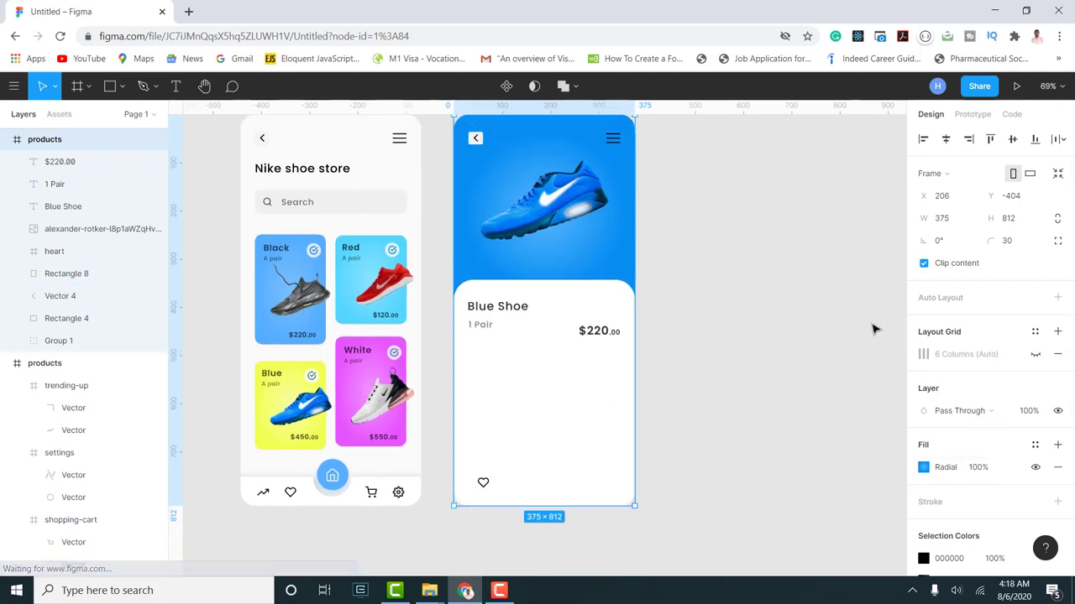
click(504, 313)
drag(502, 311, 497, 369)
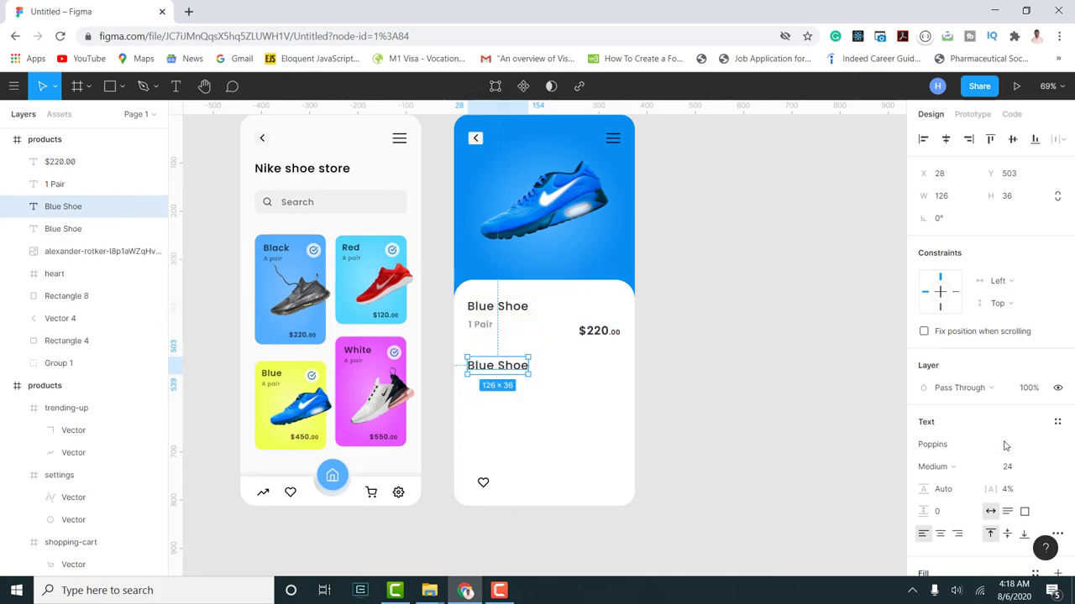
click(1044, 468)
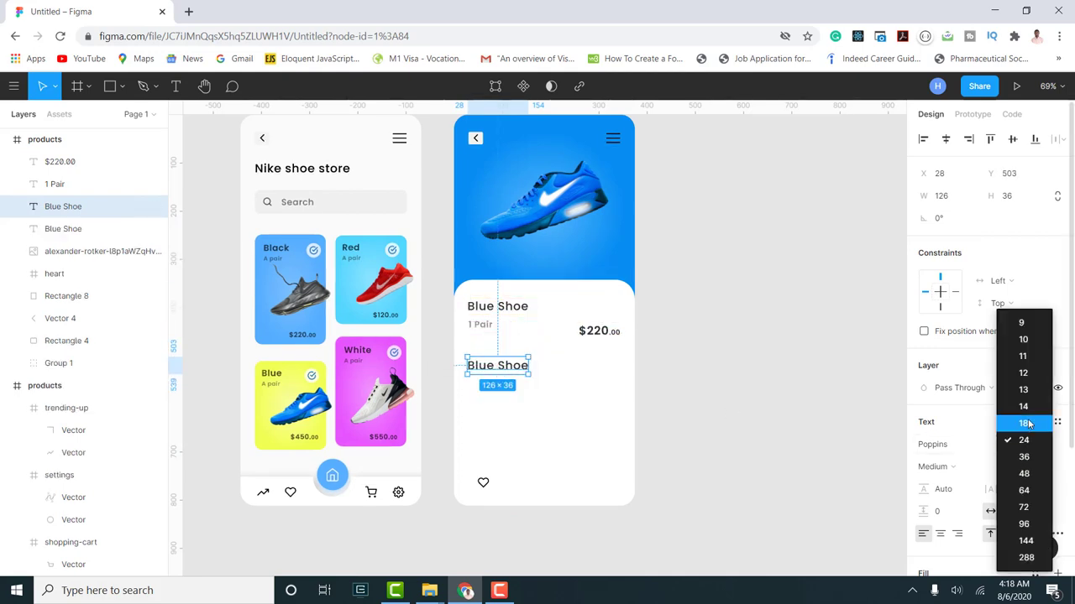
click(1028, 423)
- Retype the copied heading as 'Product Description'
double_click(499, 365)
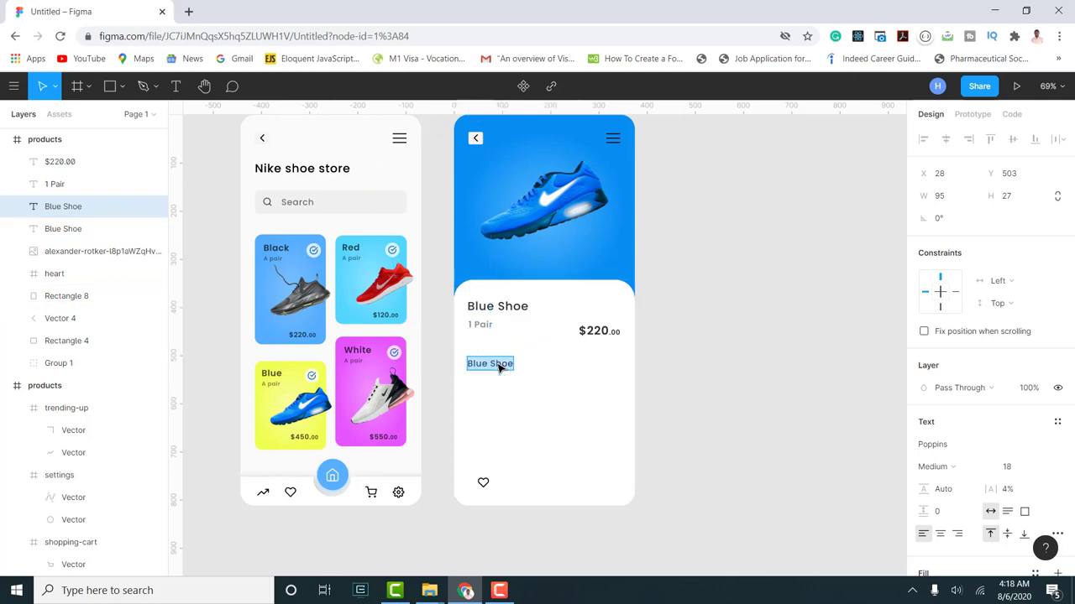
text(p)
key(BackSpace)
text(A)
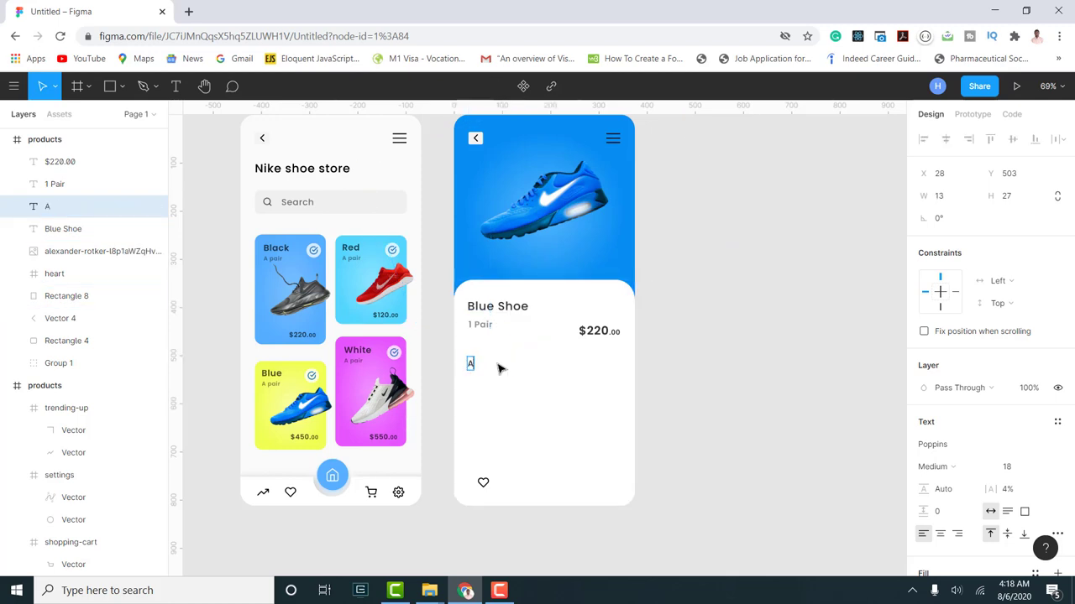
key(BackSpace)
text(Product Description)
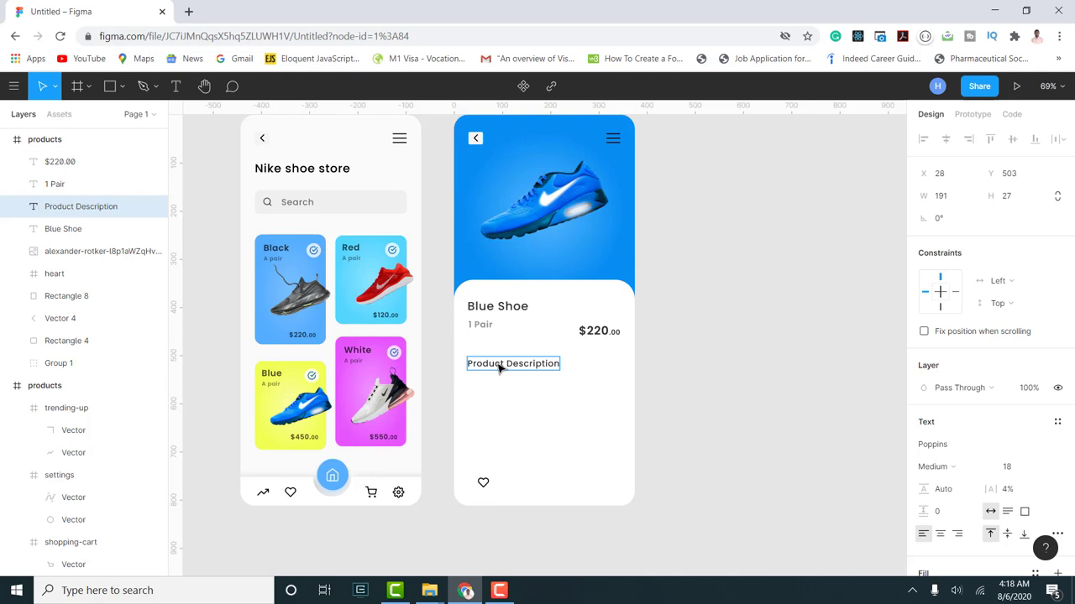
key(Escape)
click(679, 417)
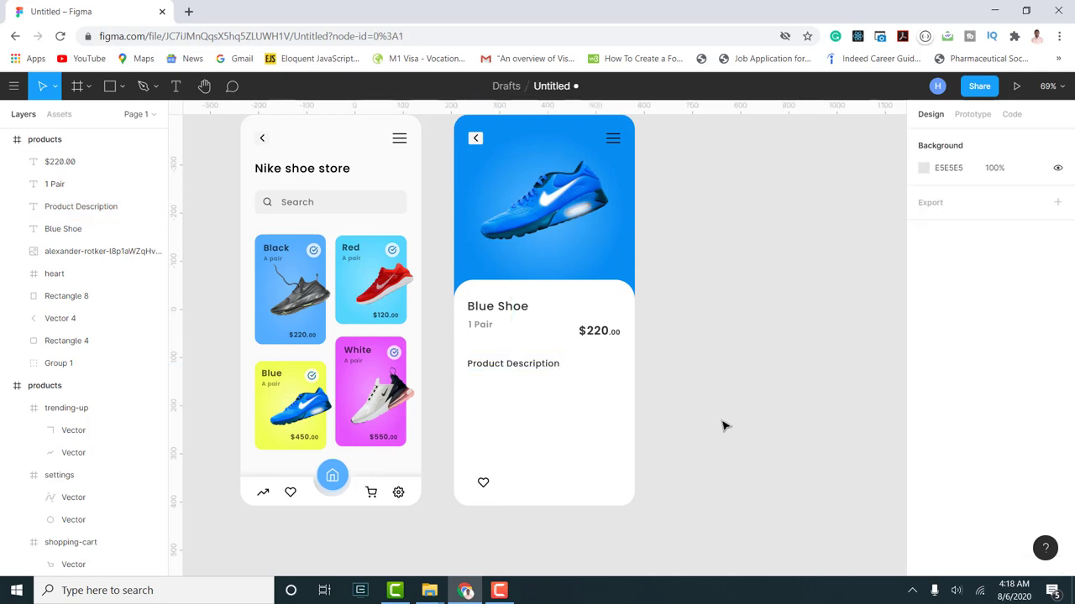
scroll(744, 451, down, 3)
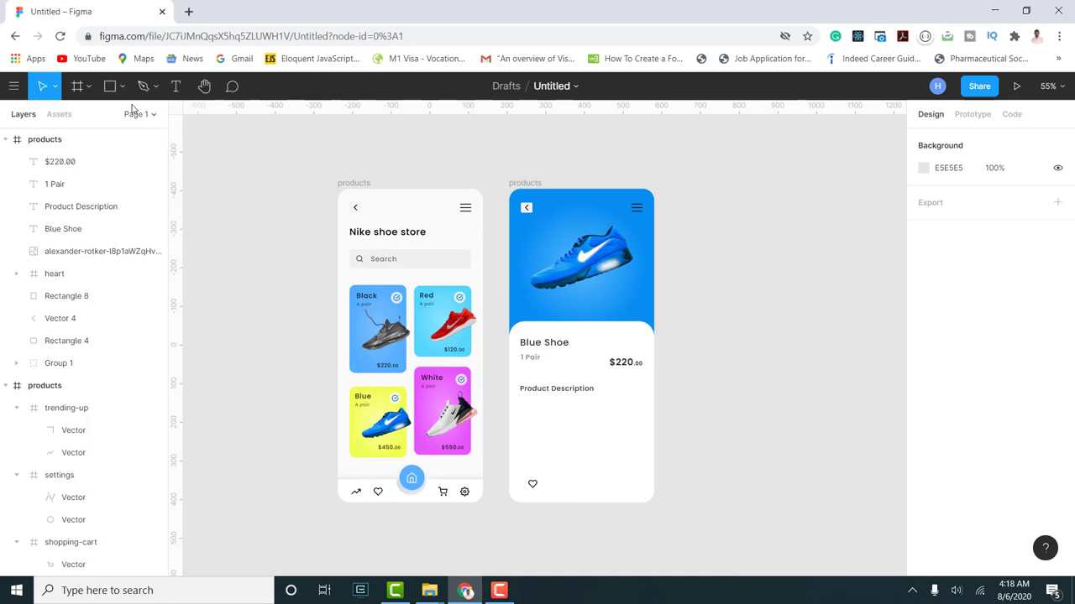
- Fill a new text box under Product Description with Lorem ipsum placeholder text
right_click(727, 403)
mouse_move(759, 439)
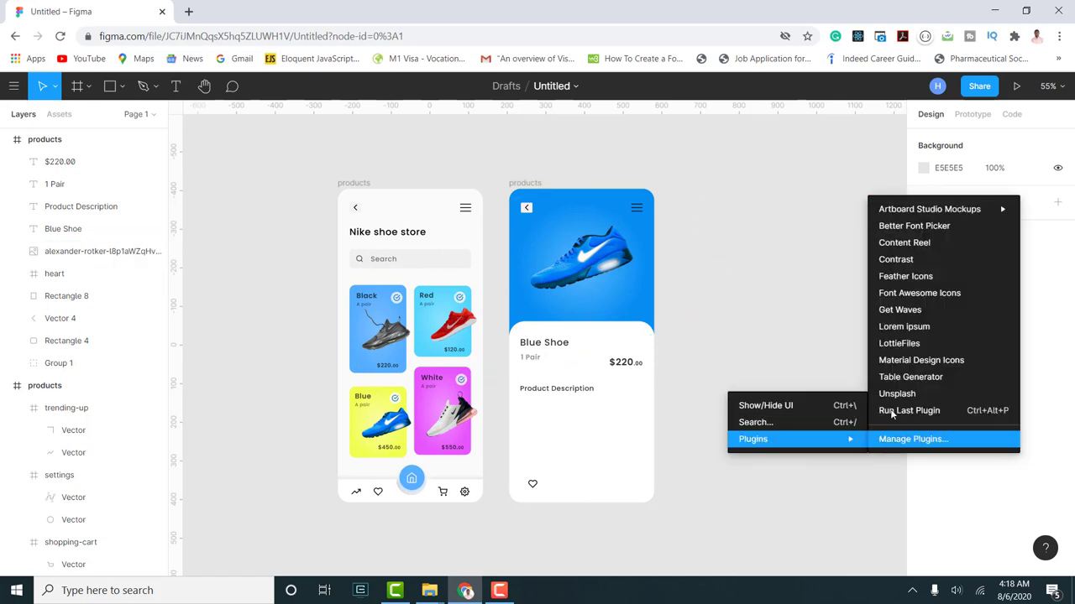
click(853, 351)
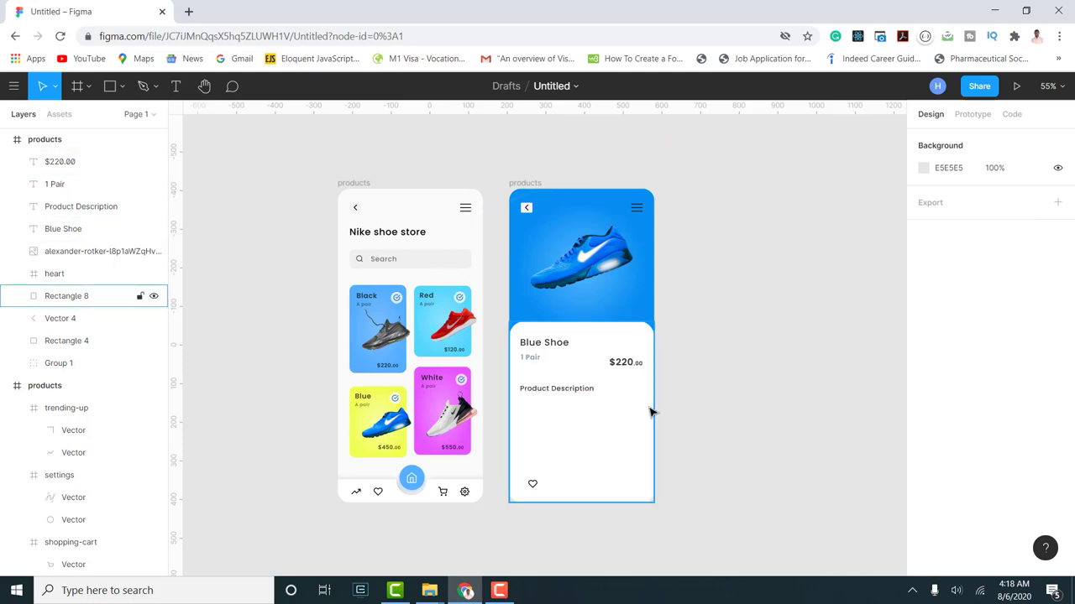
key(ctrl+alt+p)
drag(638, 290, 788, 308)
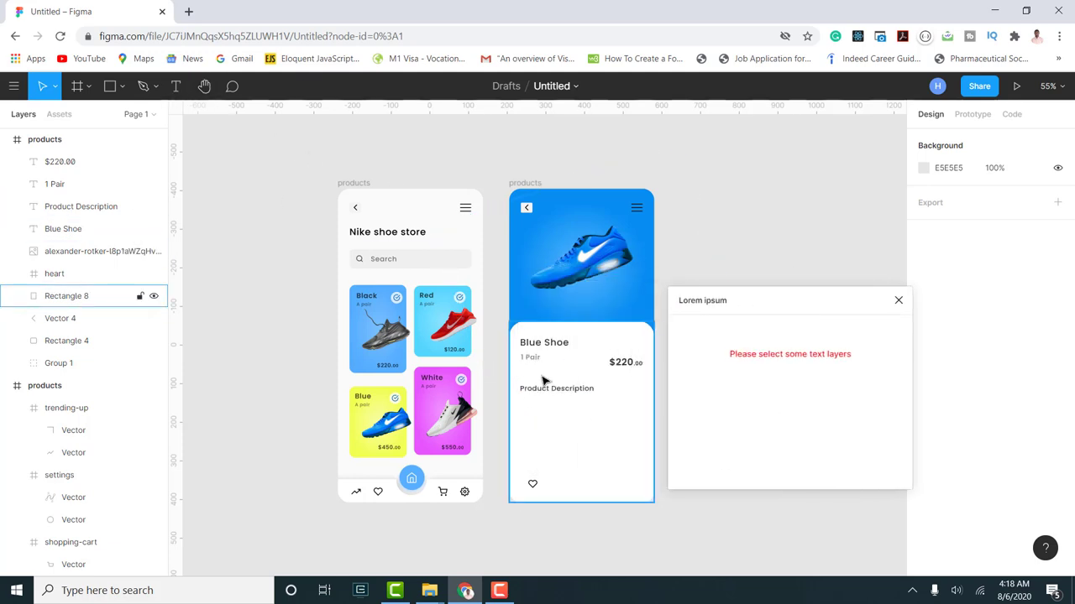
key(t)
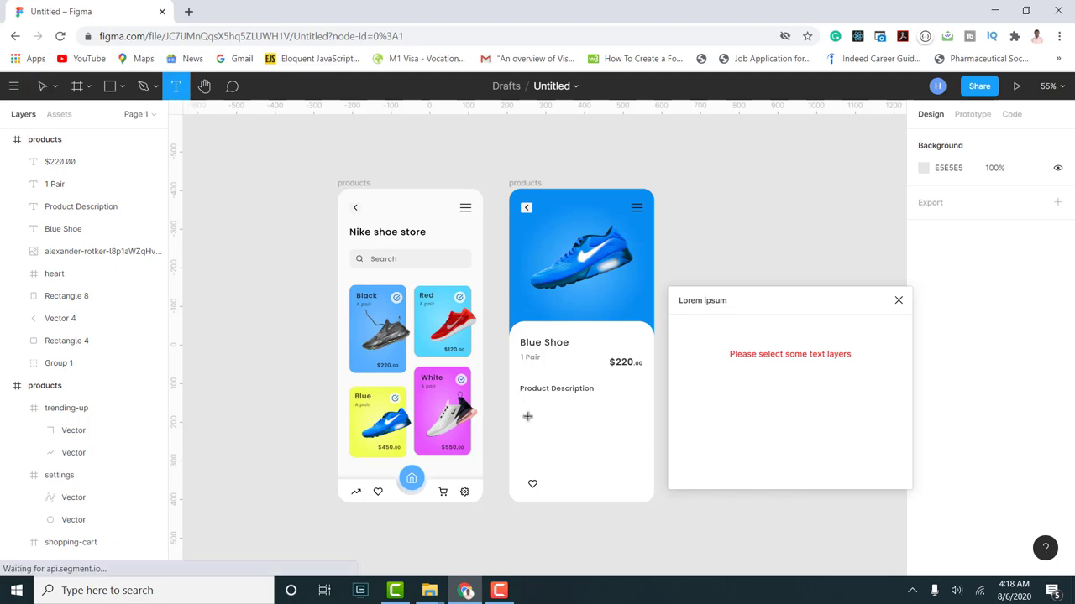
drag(519, 402, 645, 452)
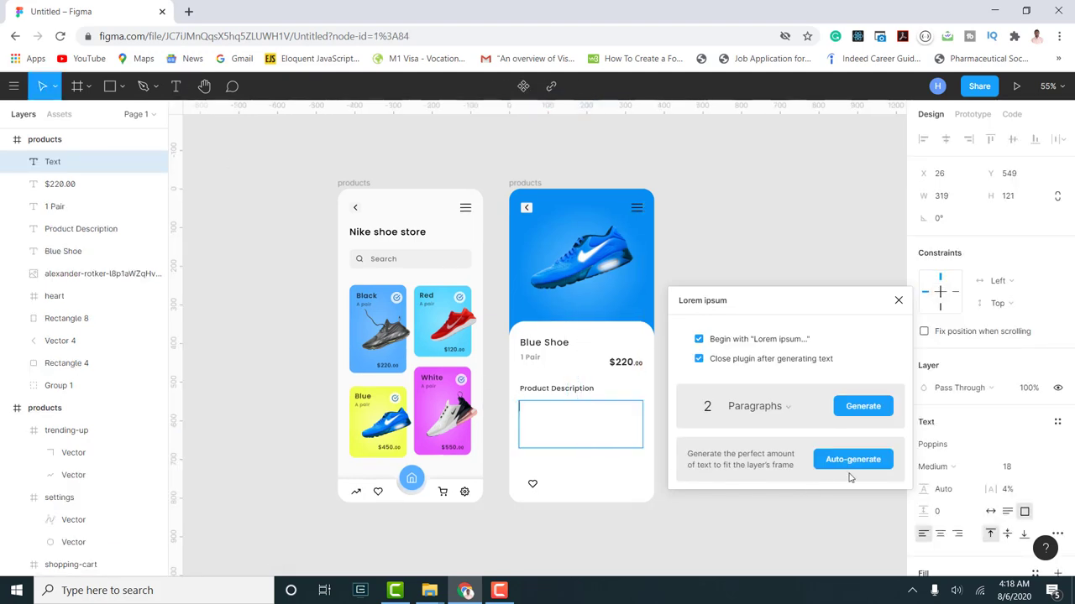
click(855, 462)
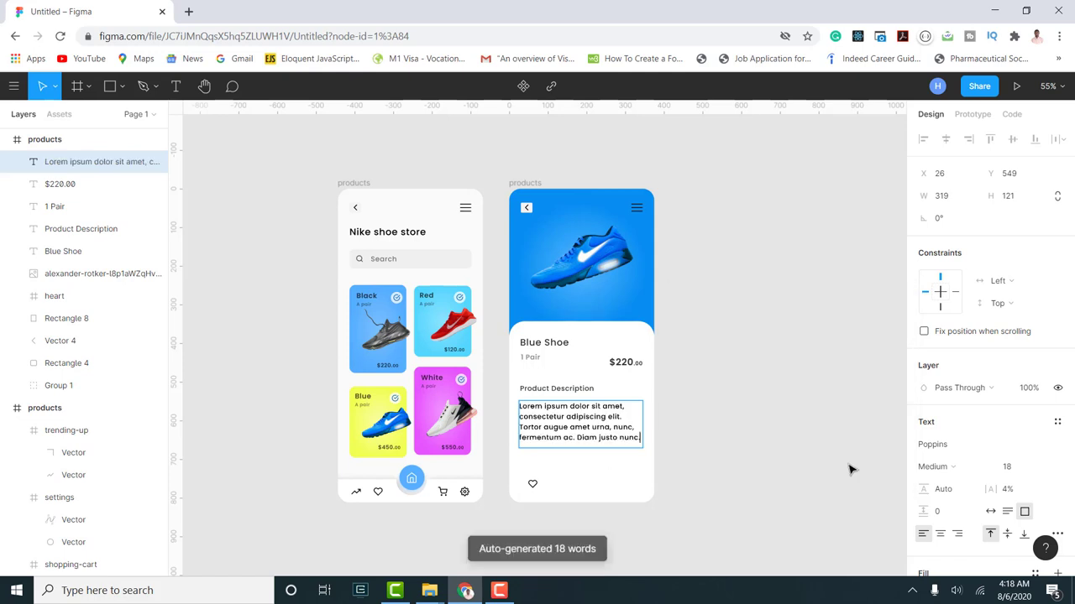
- Style the placeholder paragraph with 40% fill opacity, size 13 and 200% line height
double_click(617, 444)
scroll(570, 458, up, 4)
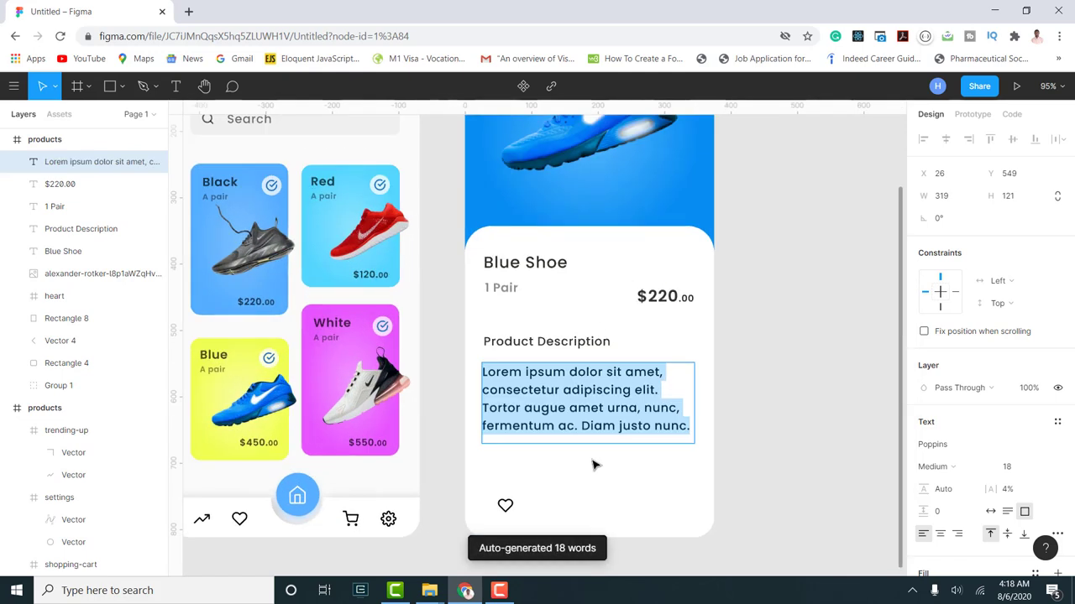
scroll(965, 483, down, 3)
click(1010, 426)
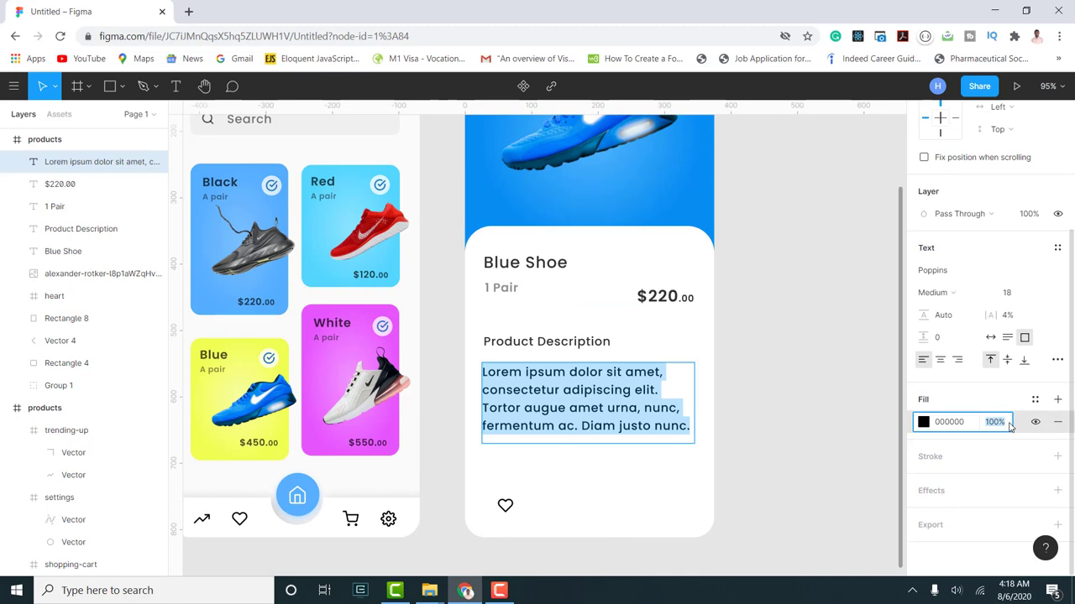
text(40)
key(Return)
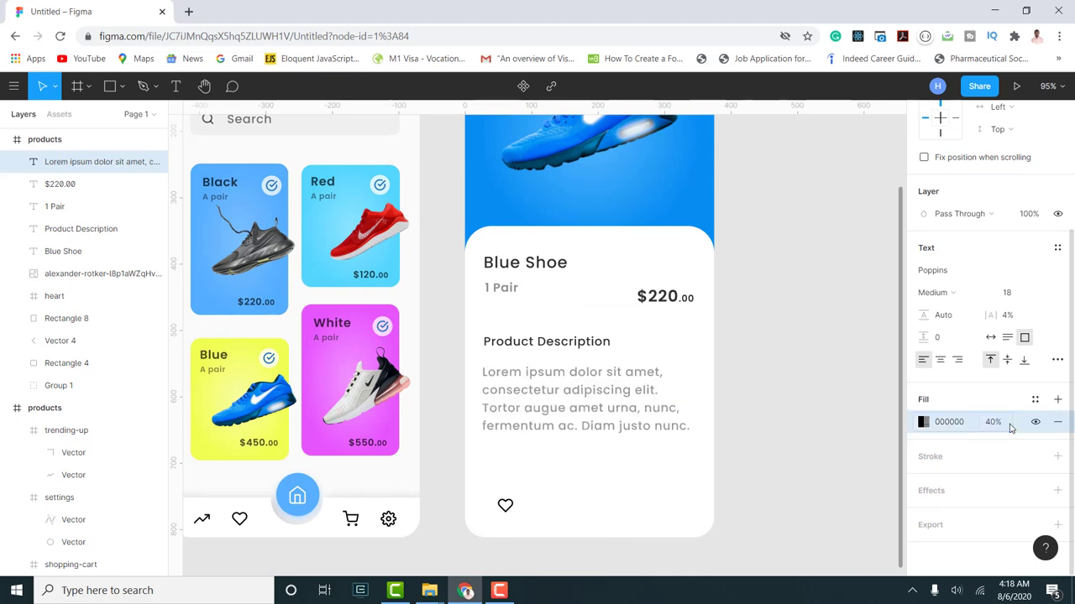
click(1041, 294)
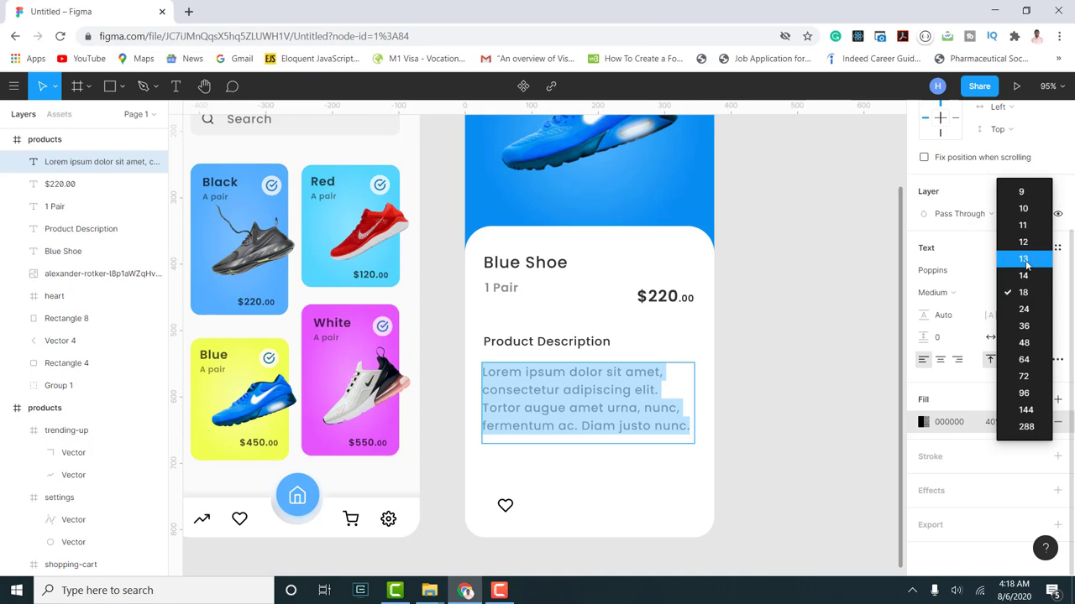
click(1024, 259)
key(Return)
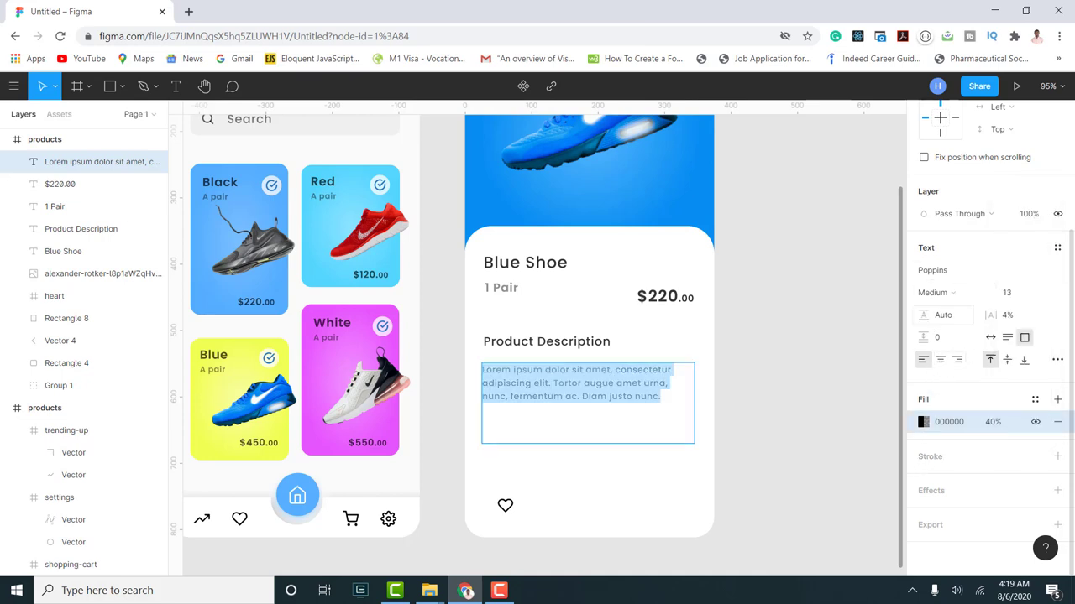
drag(924, 315, 1003, 328)
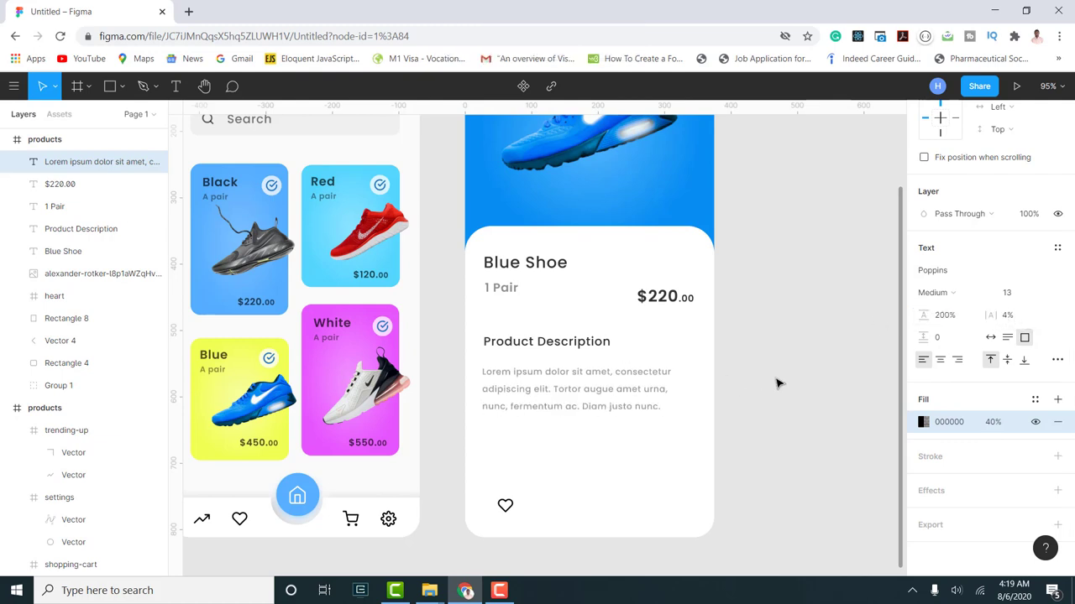
scroll(647, 451, down, 5)
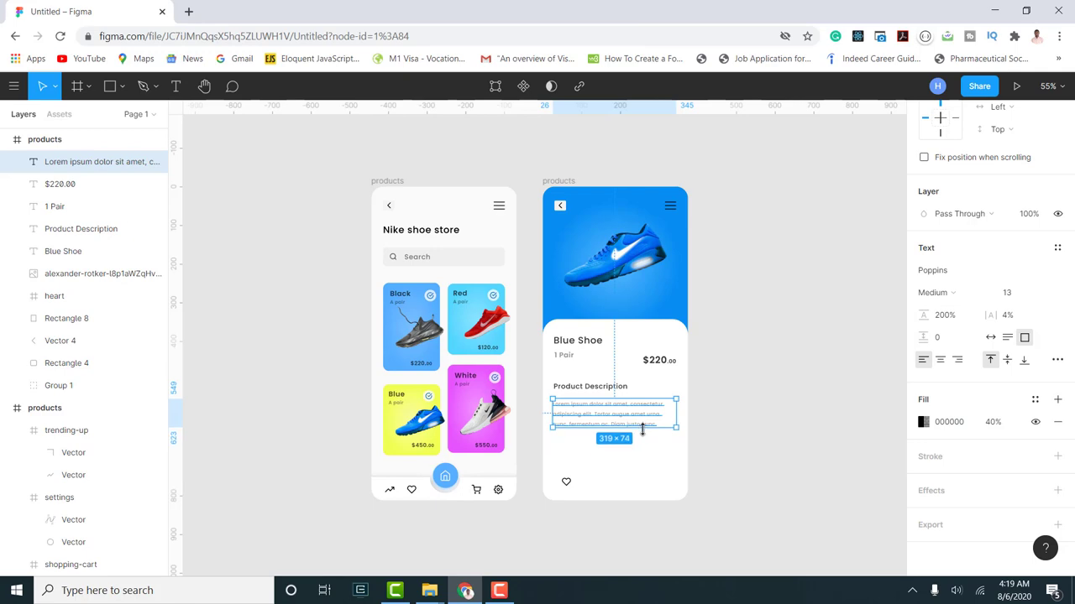
- Change the white card's top-left corner radius to 35 in point editing
click(751, 450)
scroll(747, 449, up, 2)
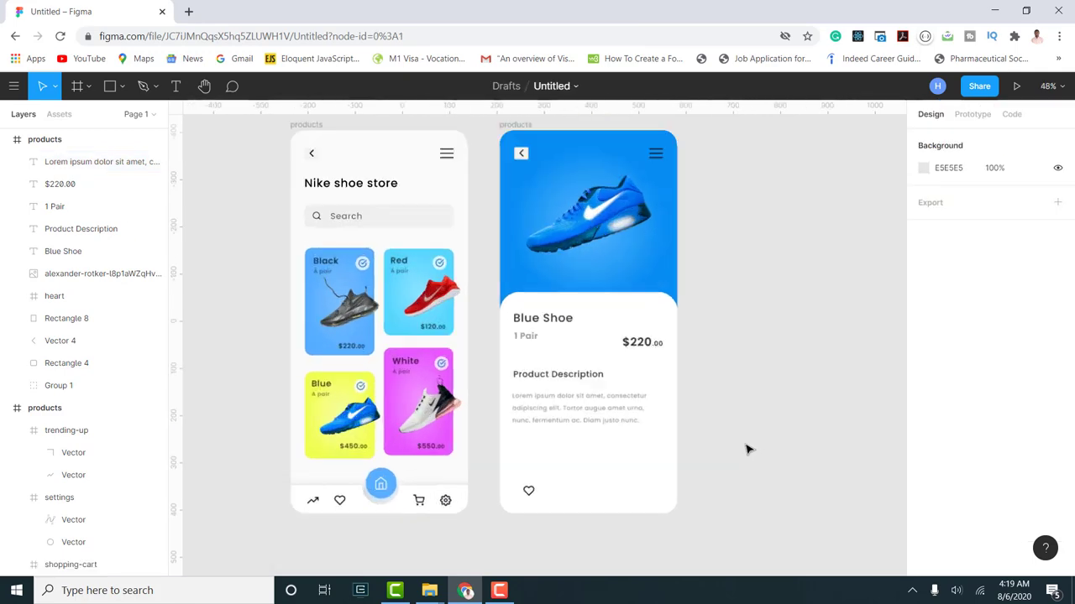
scroll(747, 449, up, 4)
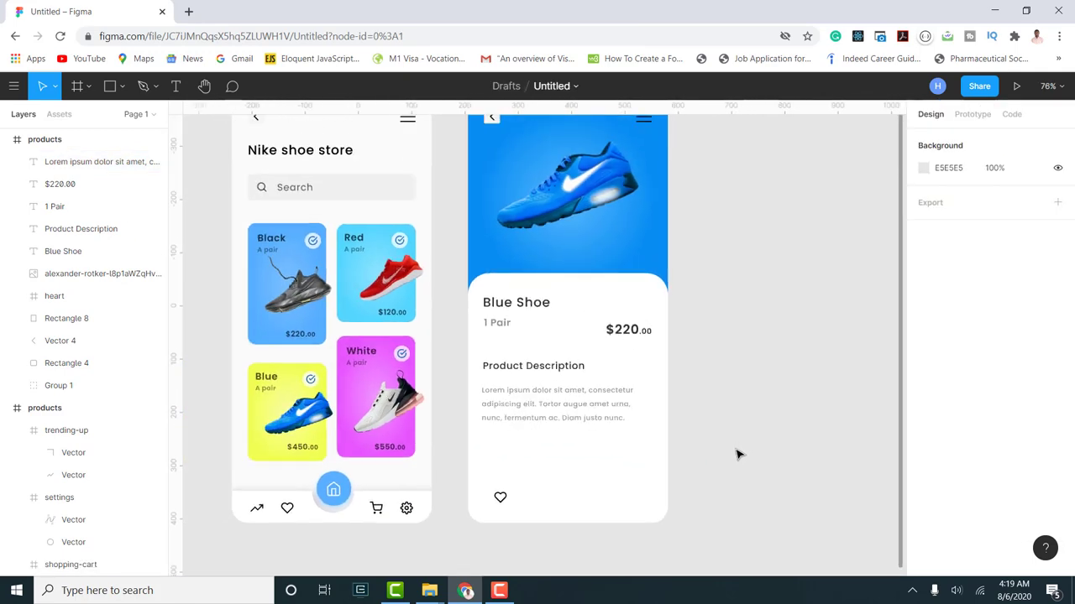
scroll(736, 455, down, 1)
scroll(736, 456, up, 1)
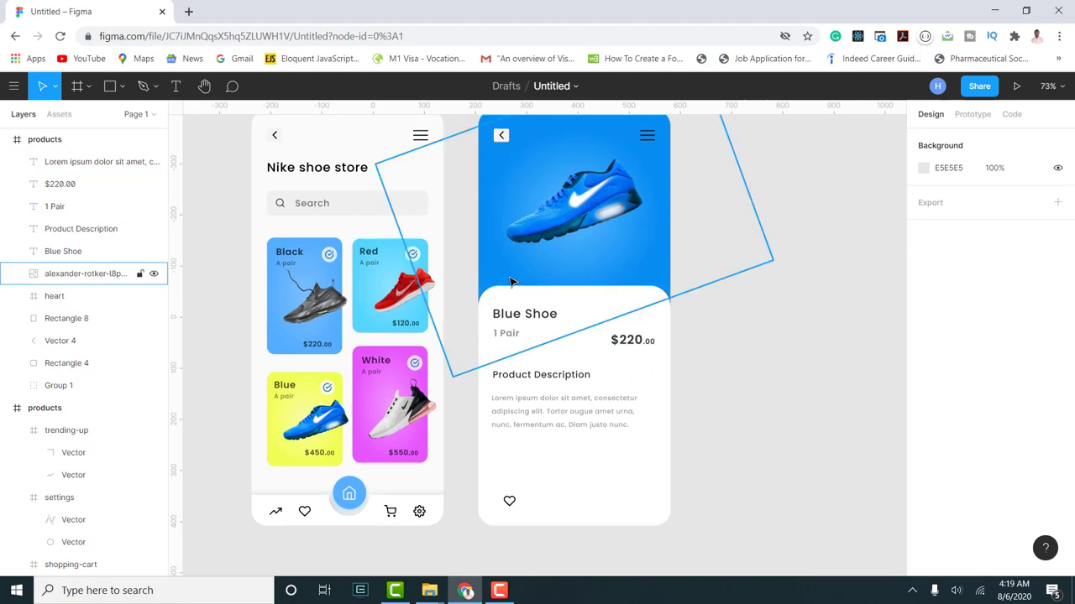
click(647, 503)
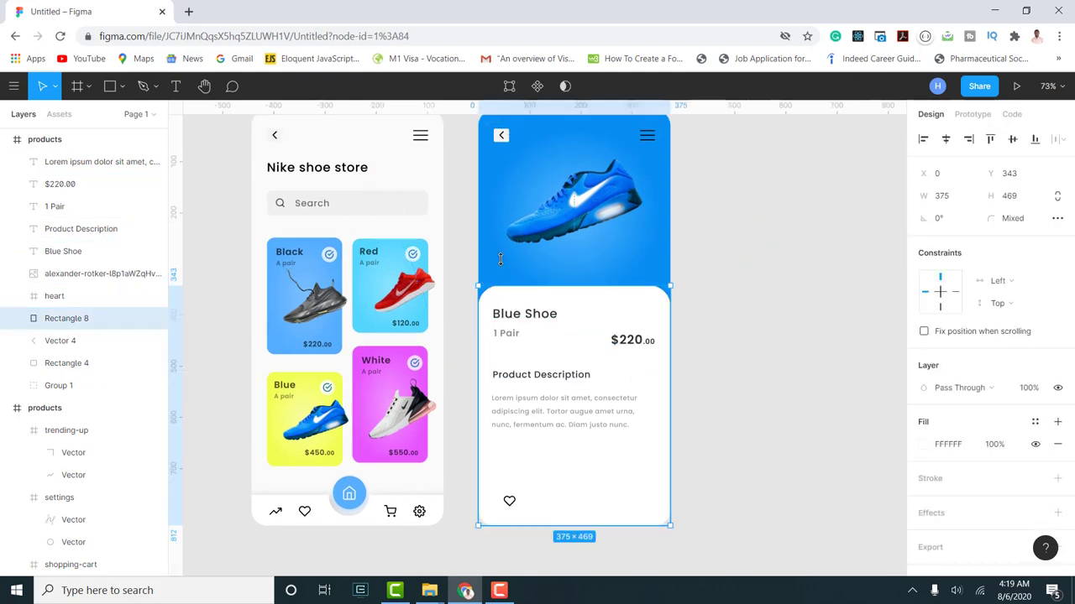
double_click(492, 326)
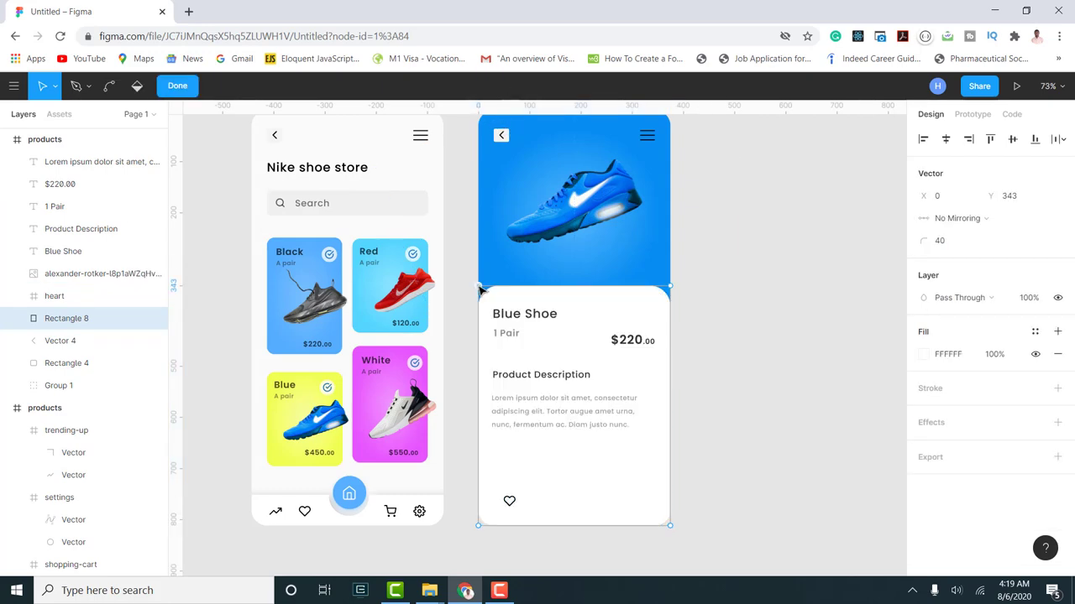
click(479, 288)
click(942, 241)
text(35)
key(Return)
- Change the top-right corner radius to 35 as well and finish editing
click(670, 287)
click(949, 246)
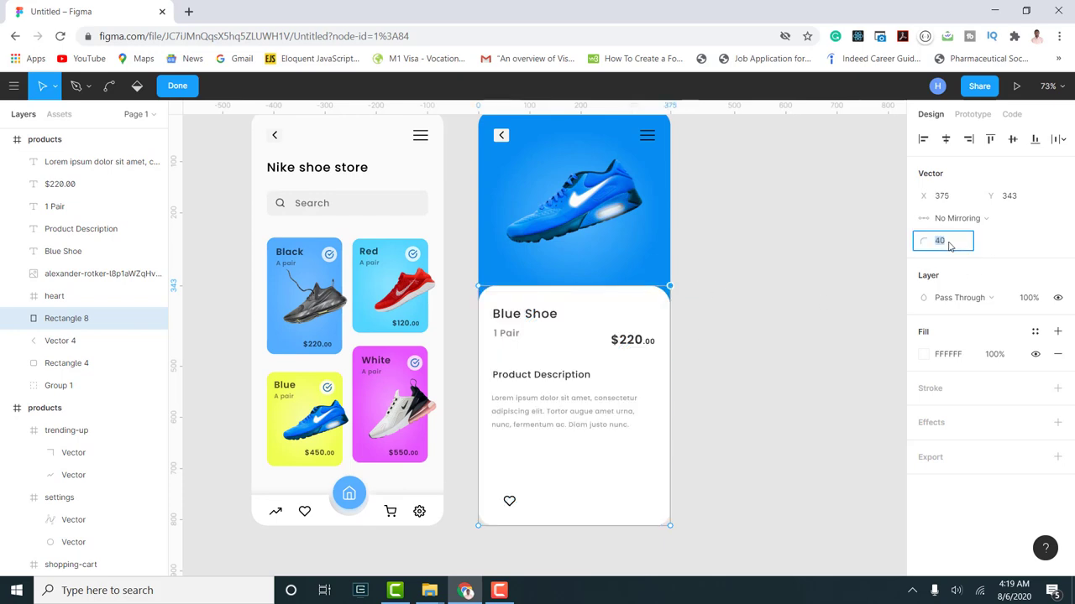
text(35)
key(Return)
click(177, 86)
click(750, 416)
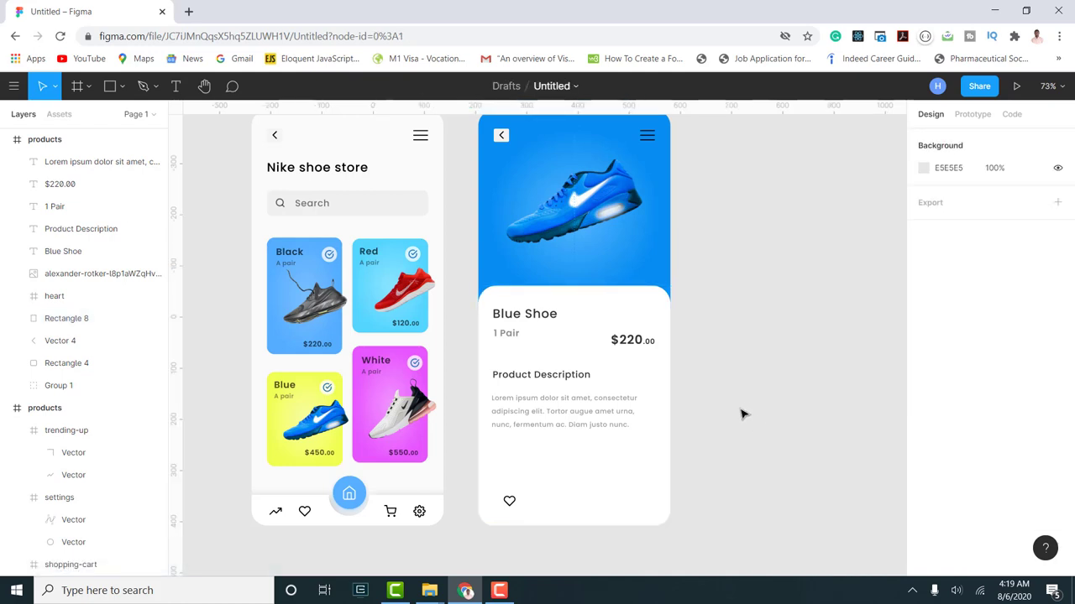
scroll(742, 414, down, 1)
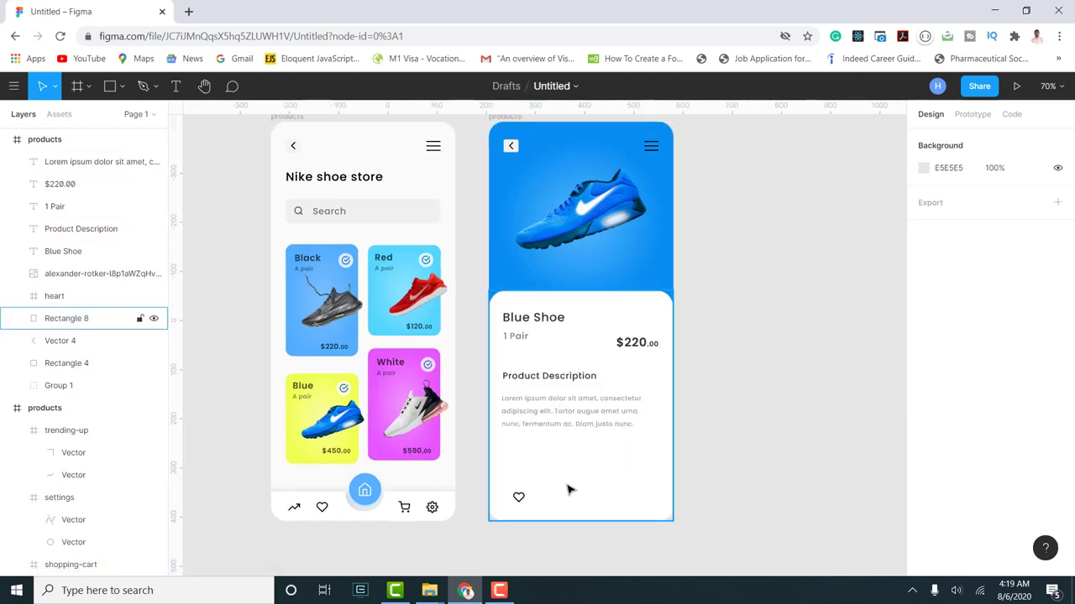
- Draw a 200-wide rectangle beside the heart with a corner radius of 7
click(112, 88)
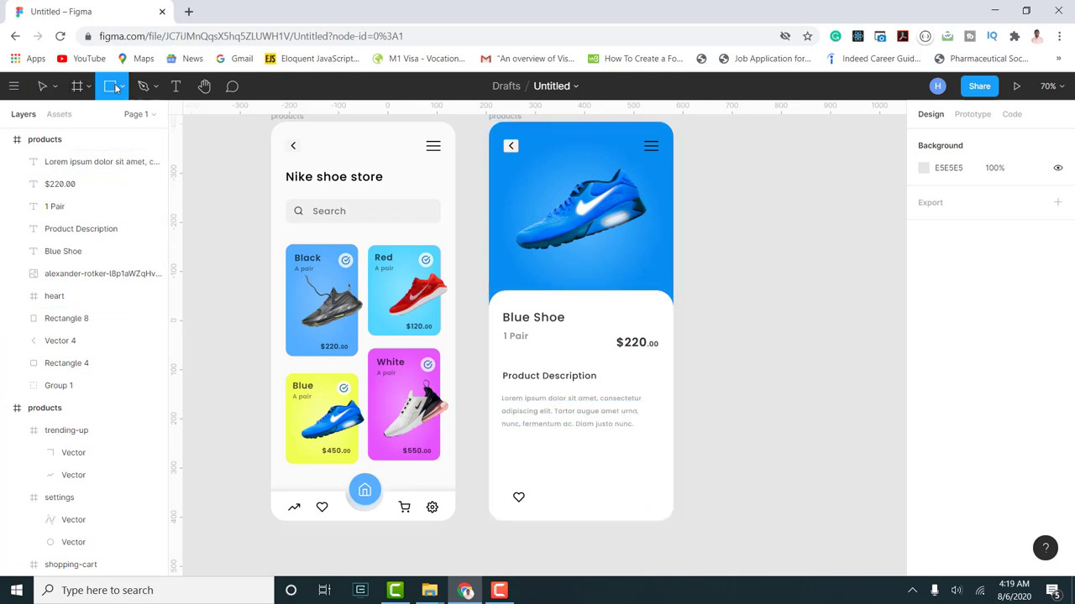
mouse_move(567, 470)
mouse_down()
mouse_move(659, 504)
mouse_move(636, 498)
mouse_up()
mouse_move(567, 496)
mouse_down()
mouse_move(536, 499)
mouse_move(560, 499)
mouse_up()
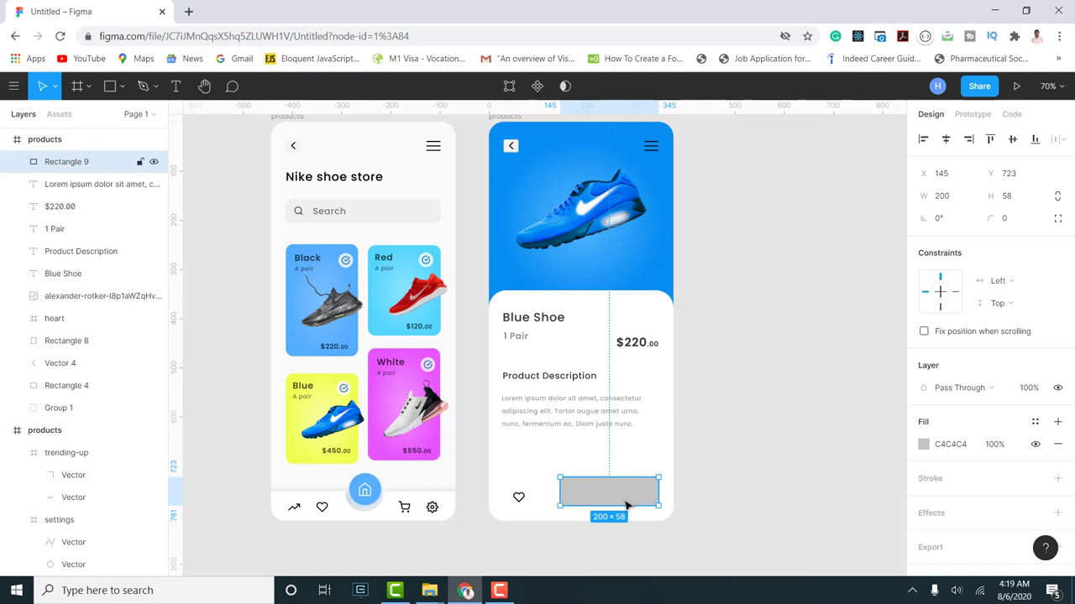
click(1012, 219)
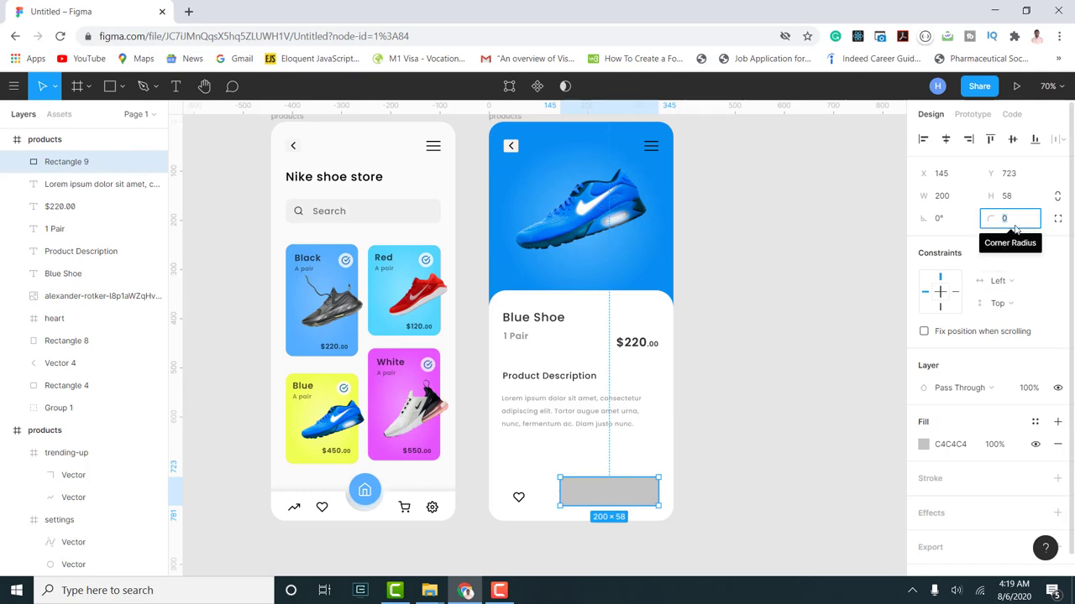
text(10)
key(Return)
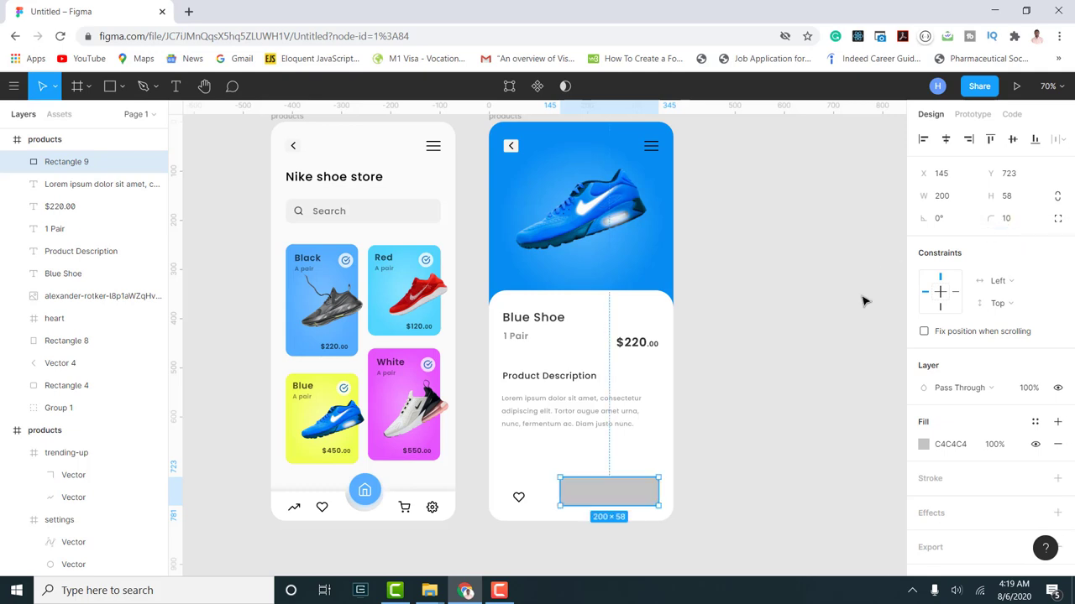
click(1016, 225)
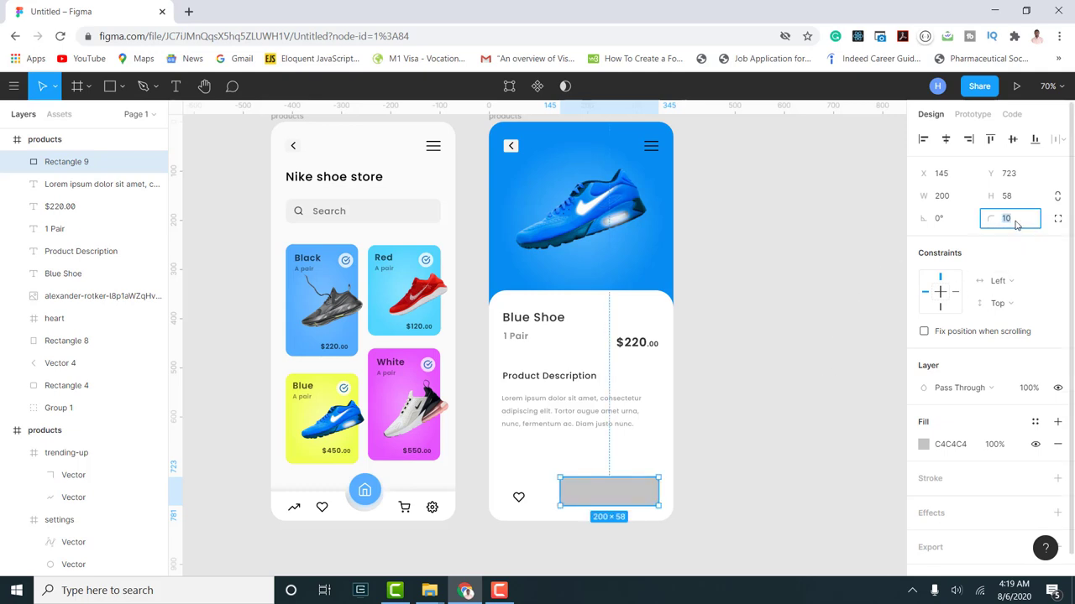
text(7)
key(Return)
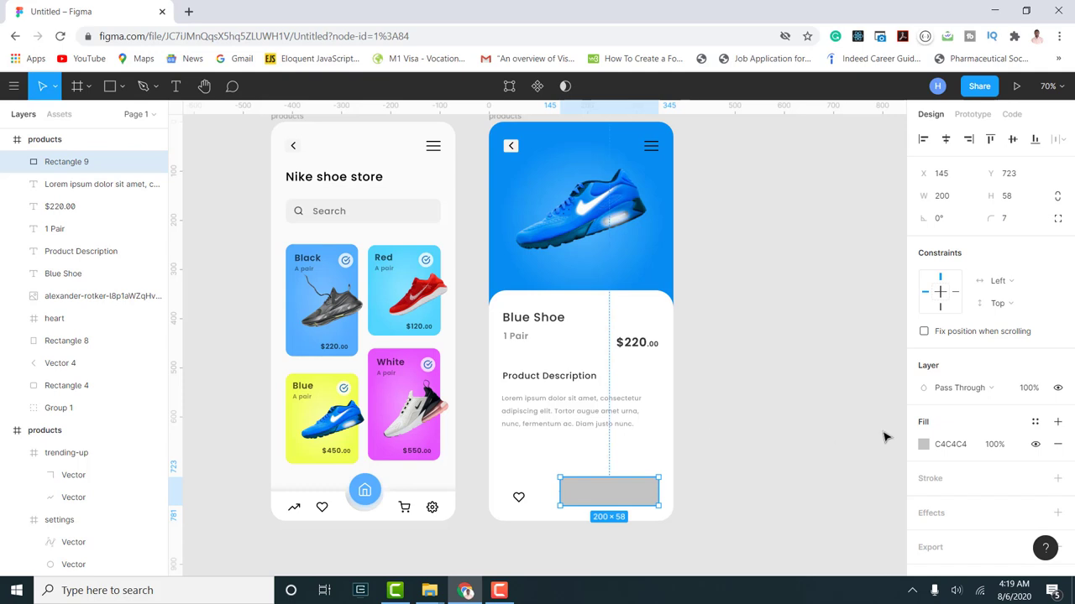
- Fill the button with the header blue 088EF1 and shorten it to 53 high
click(924, 444)
click(758, 420)
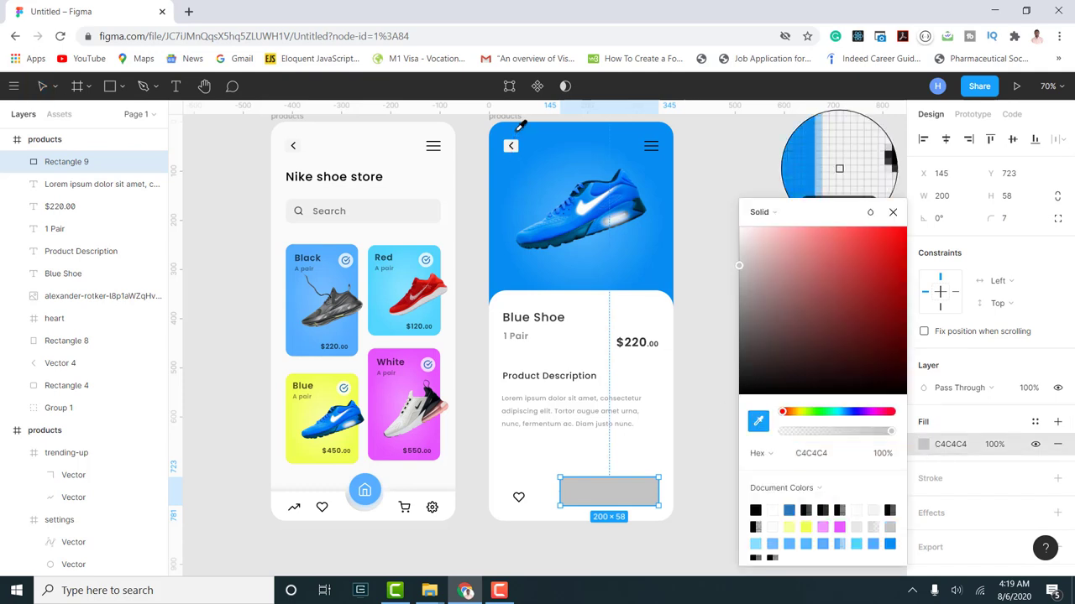
click(542, 145)
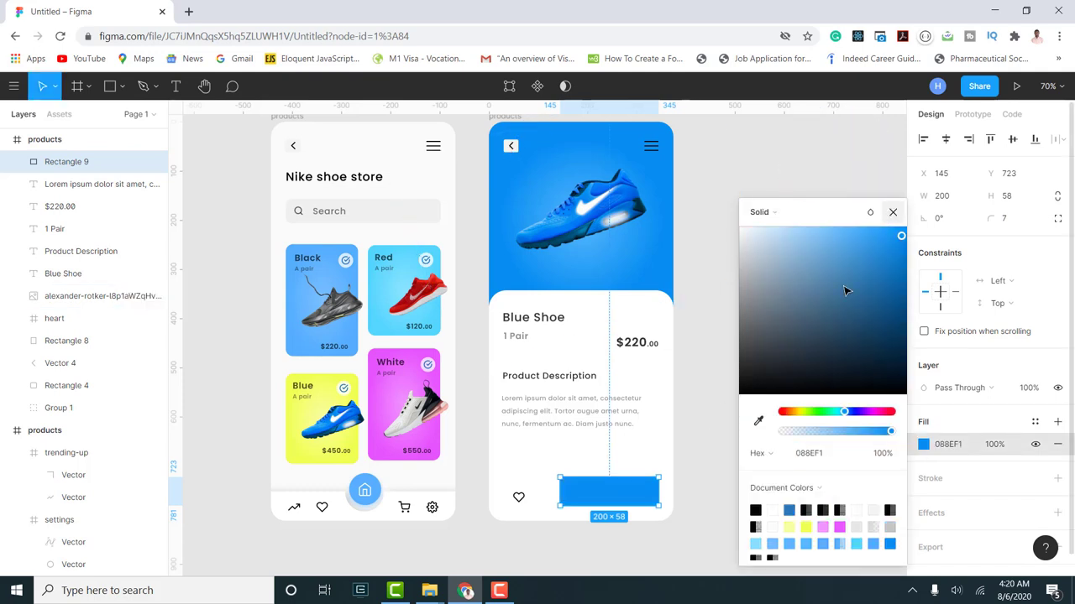
click(763, 472)
scroll(637, 497, up, 1)
scroll(636, 497, up, 1)
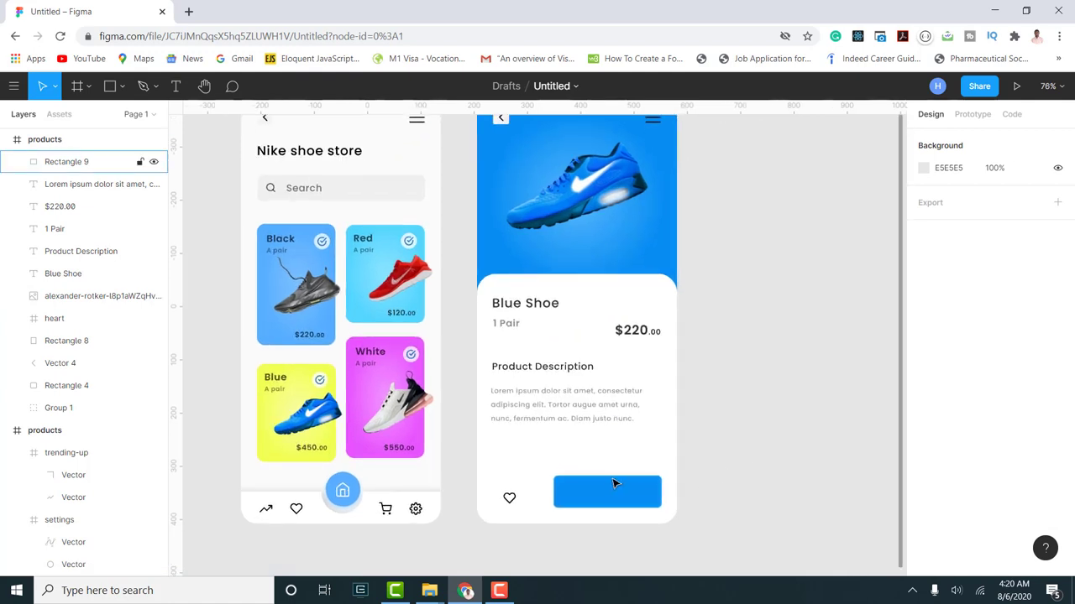
click(613, 482)
drag(614, 476, 614, 479)
click(771, 476)
scroll(764, 478, down, 1)
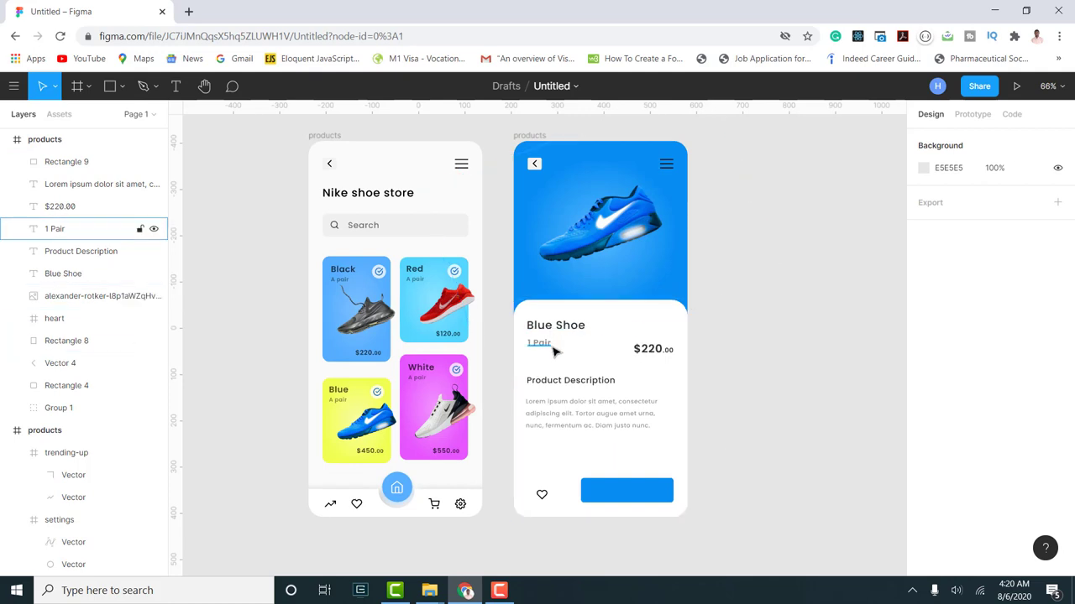
click(559, 383)
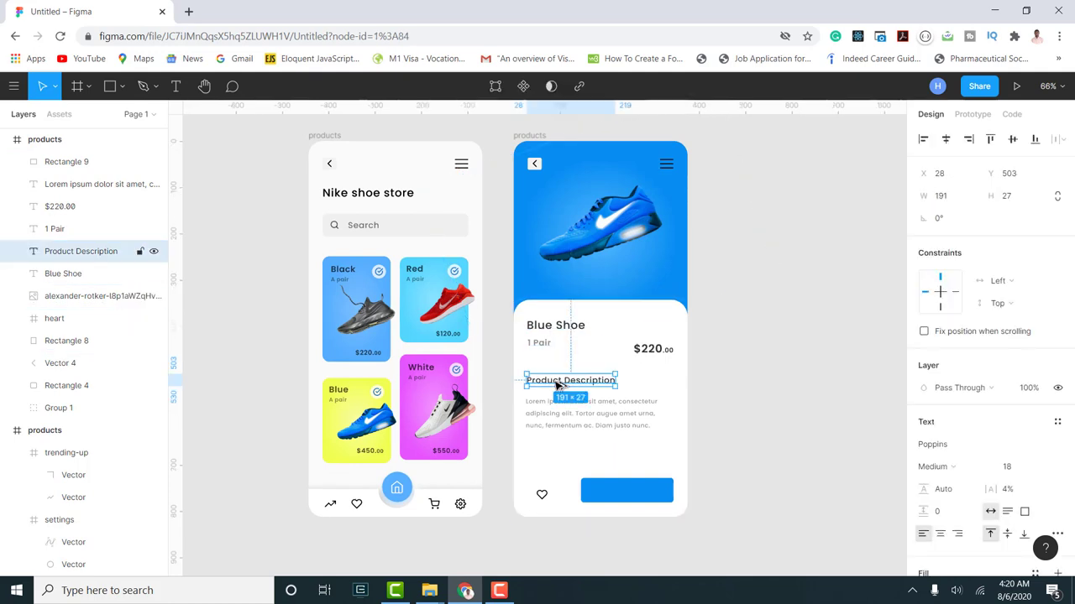
- Copy the Product Description heading onto the blue button, in front of it, and retype it as 'Add to cart'
drag(558, 383, 634, 496)
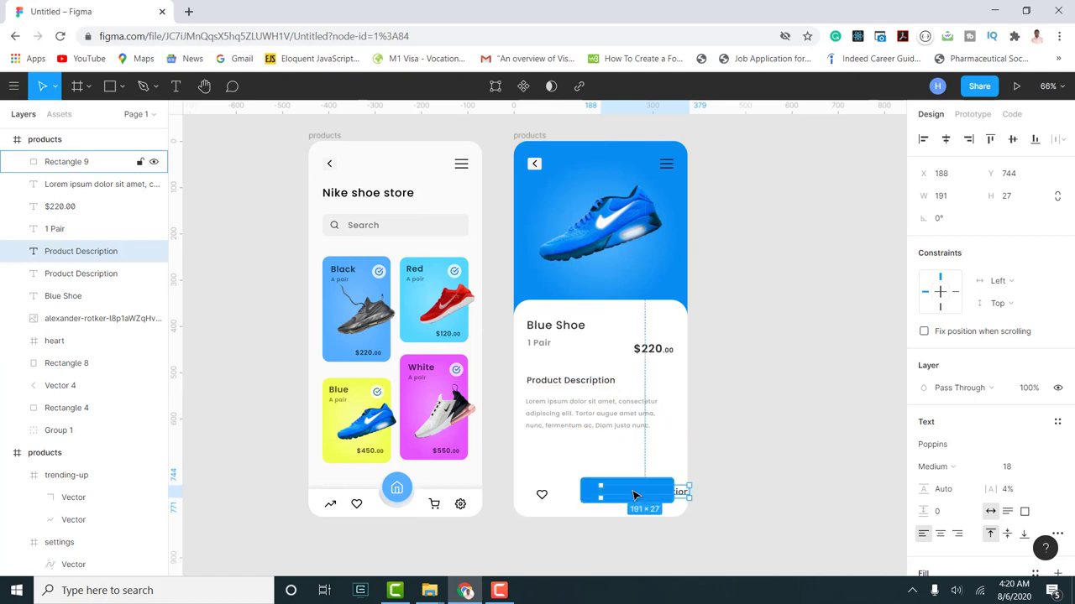
key(ctrl+[)
key(ctrl+[)
key(ctrl+[)
key(ctrl+[)
key(ctrl+])
key(ctrl+])
key(ctrl+])
key(ctrl+])
key(ctrl+])
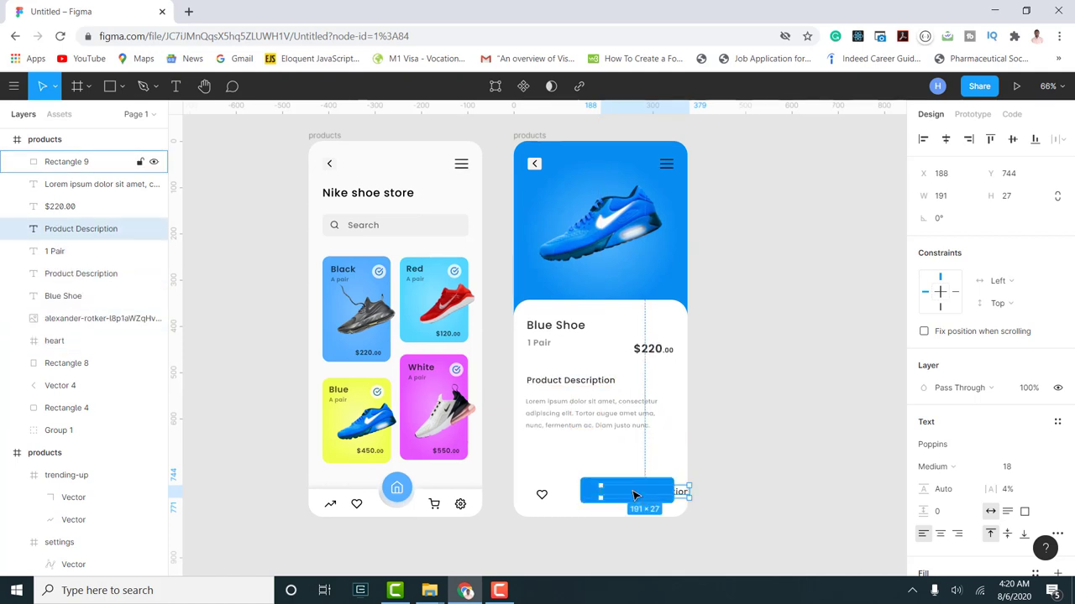
key(ctrl+])
key(ctrl+])
key(ctrl+])
key(Escape)
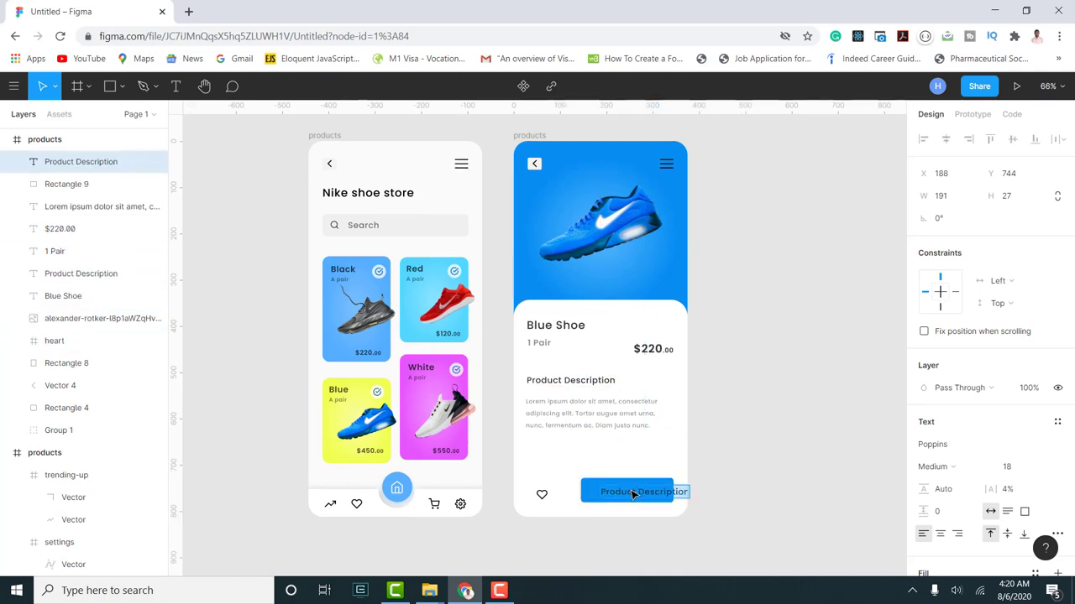
text(Add to cart)
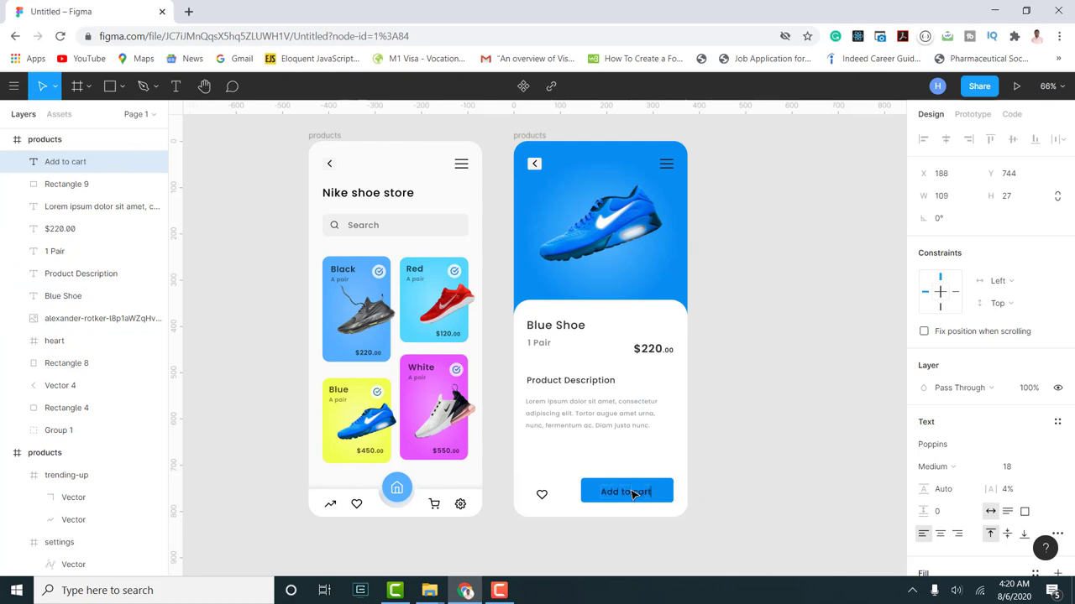
key(Escape)
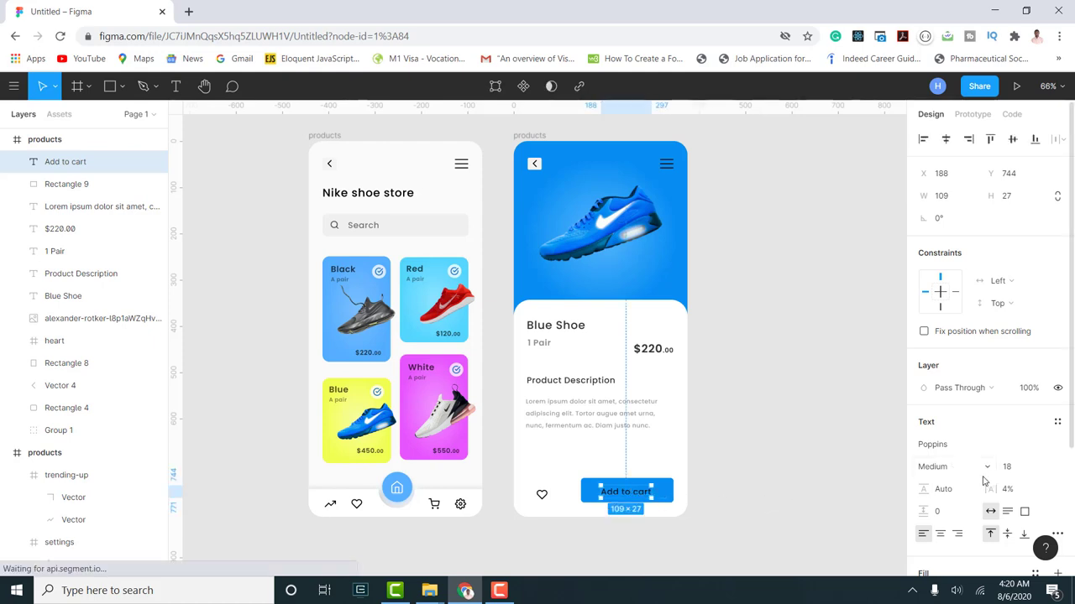
- Make the label white FFFFFF at 100% opacity in SemiBold weight
scroll(941, 470, down, 3)
click(922, 455)
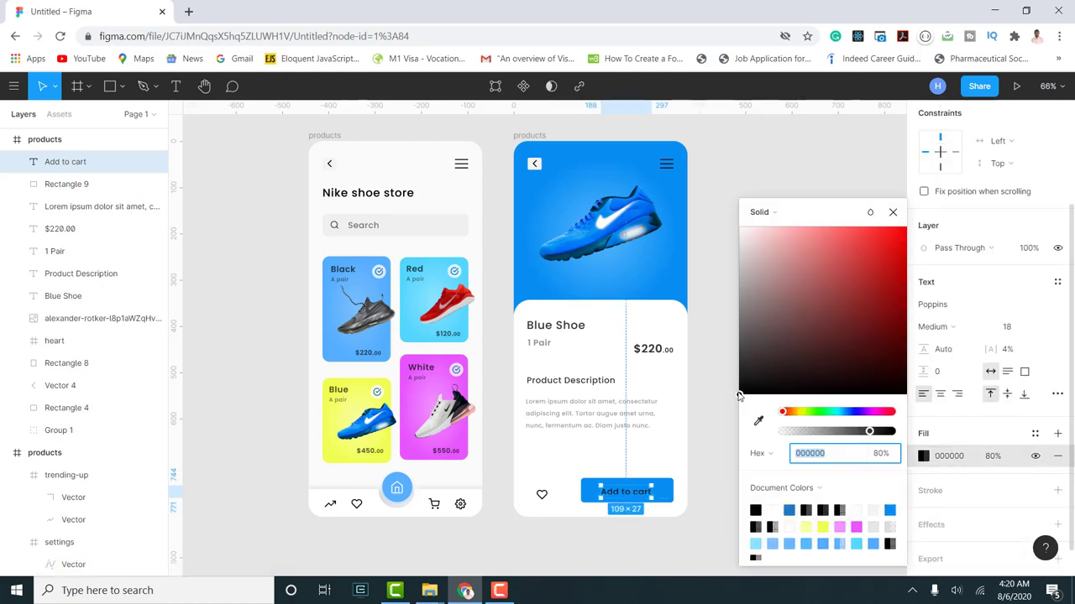
text(ffffff)
key(Return)
drag(874, 433, 936, 437)
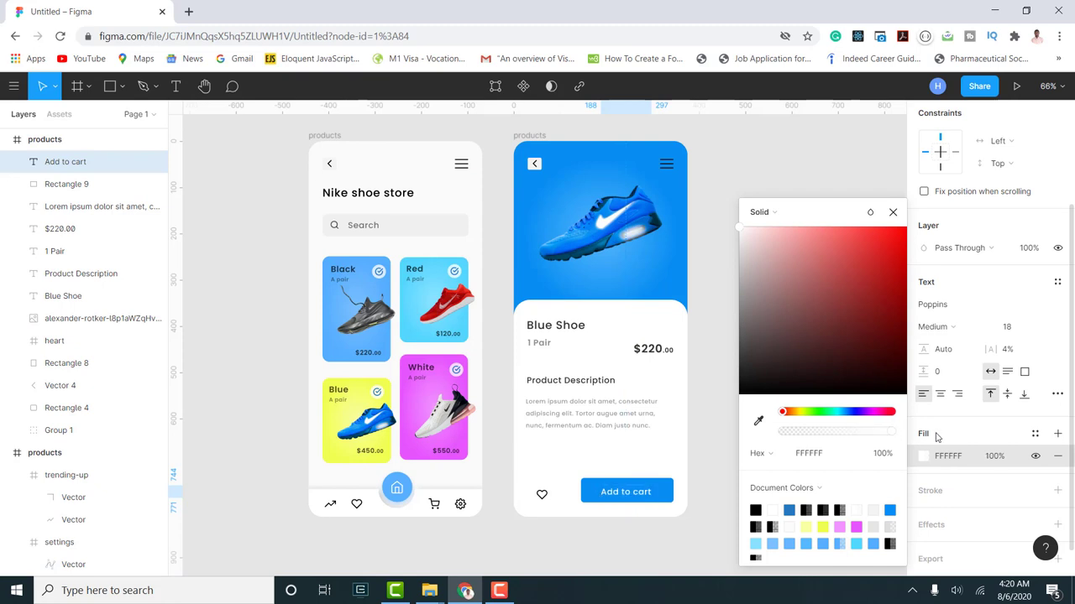
click(893, 212)
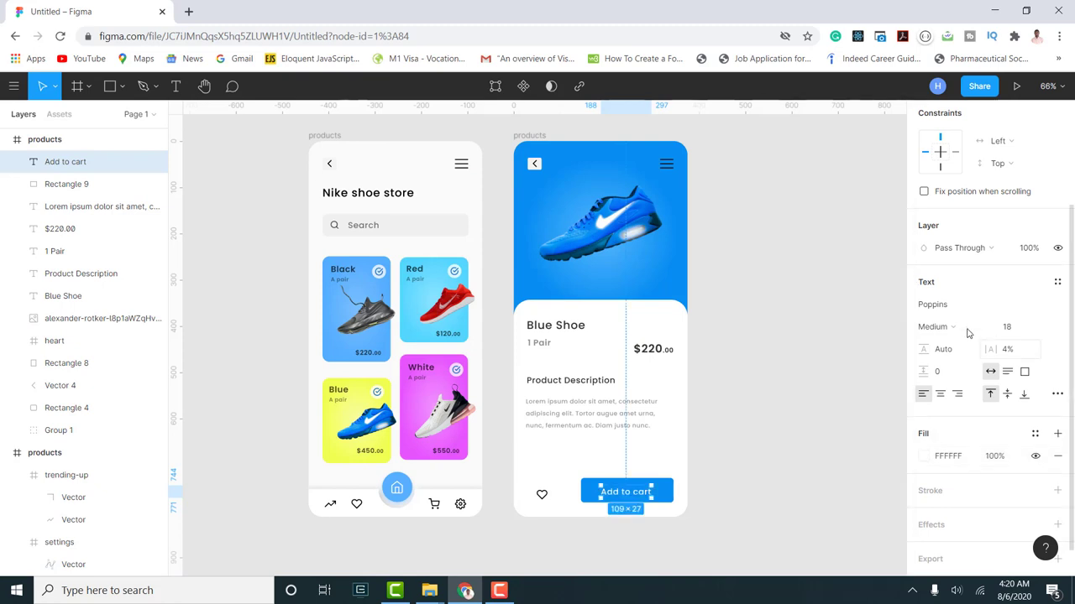
click(966, 332)
click(957, 344)
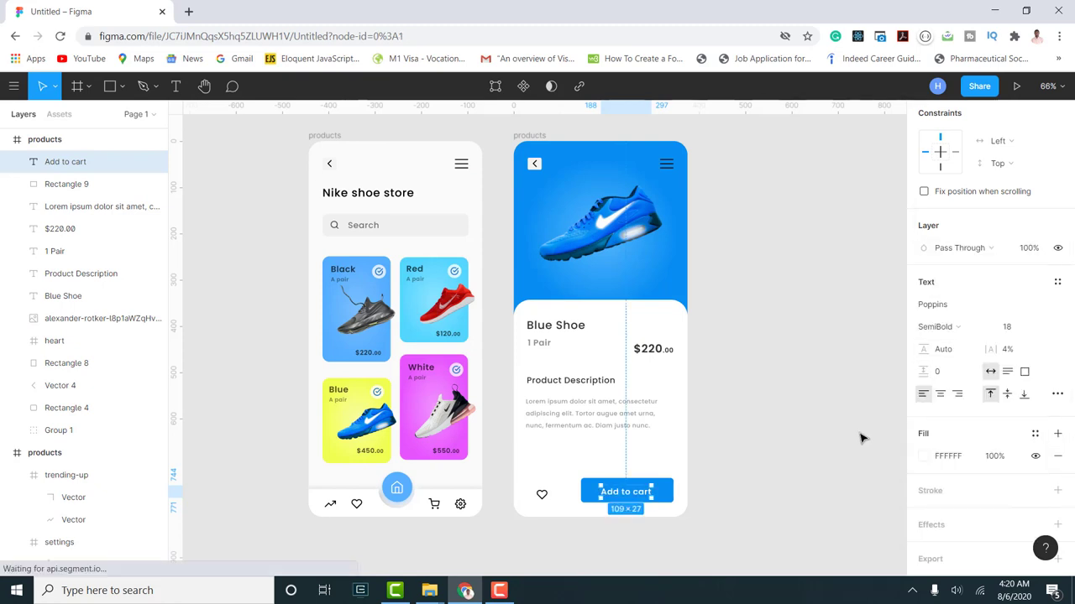
click(861, 439)
scroll(640, 516, up, 5)
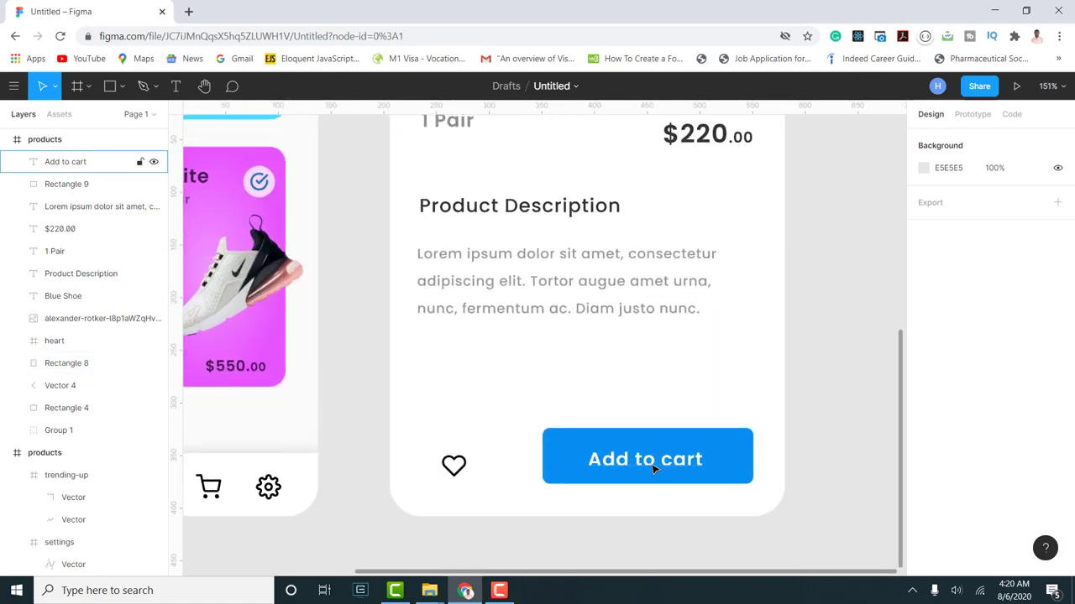
- Stretch the Add to cart text box to match the 199×53 button's bounds
click(655, 467)
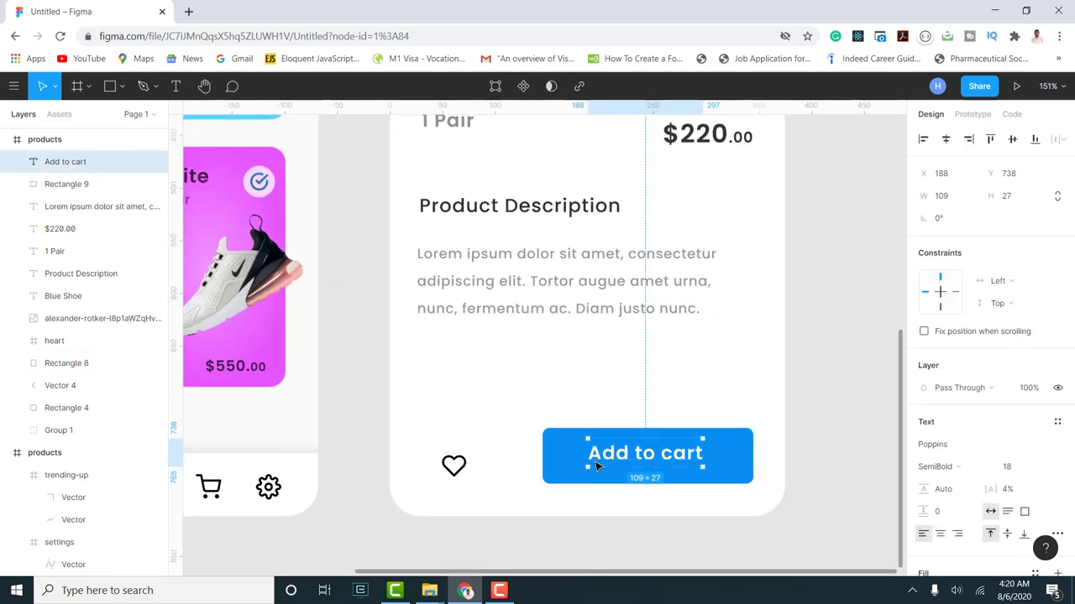
drag(585, 452, 542, 453)
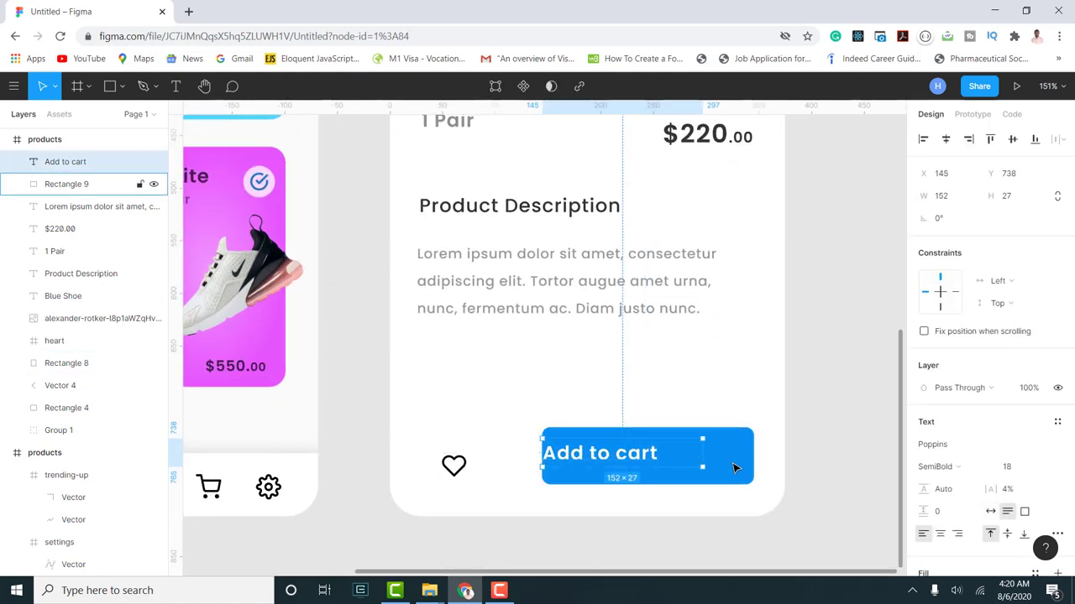
drag(703, 459, 708, 429)
drag(691, 470, 691, 484)
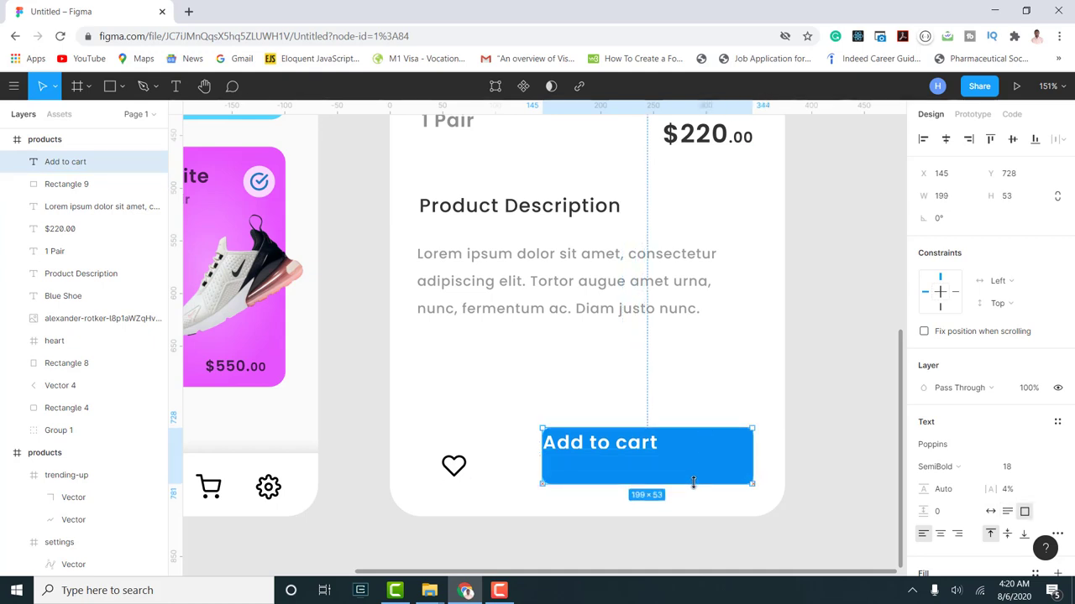
- Centre the label text horizontally and vertically within its box
scroll(588, 445, down, 2)
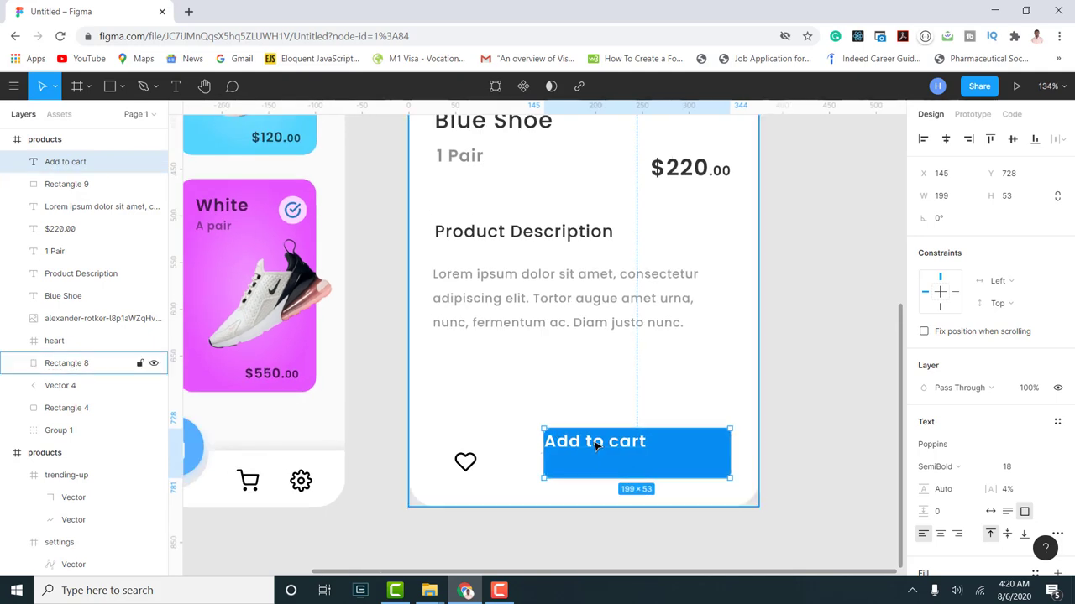
click(940, 535)
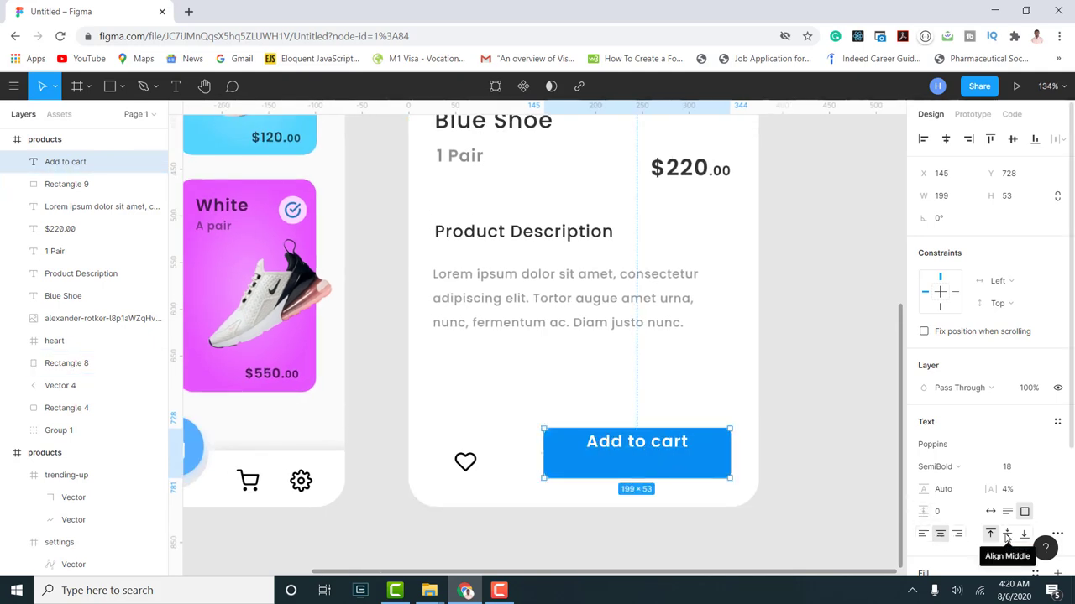
click(1006, 535)
scroll(626, 457, down, 2)
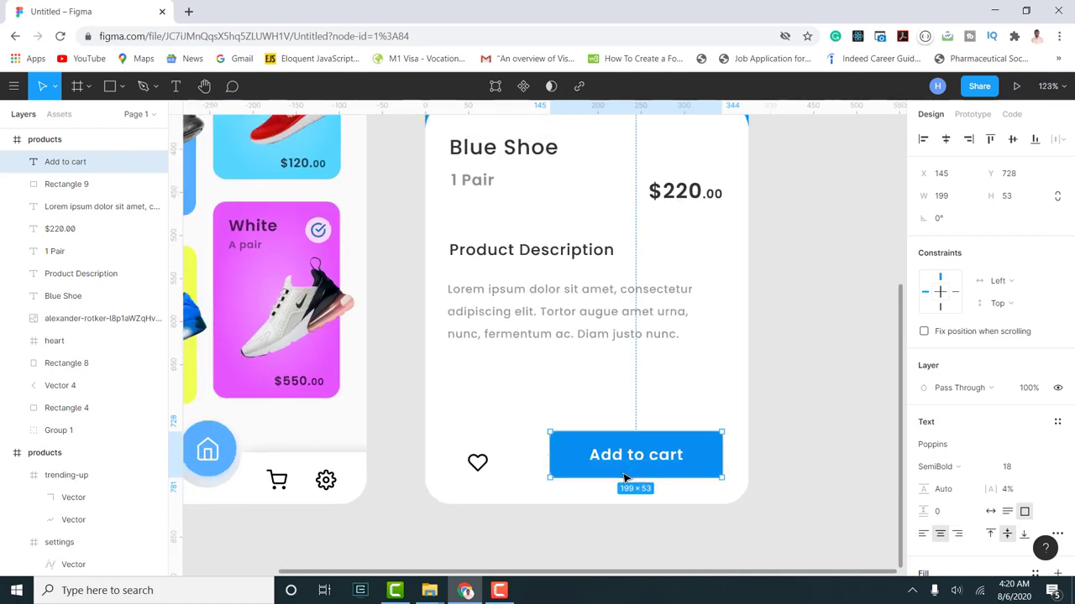
- Draw a 69×52 box over the heart icon, removing its fill and adding a 2 px outline
key(r)
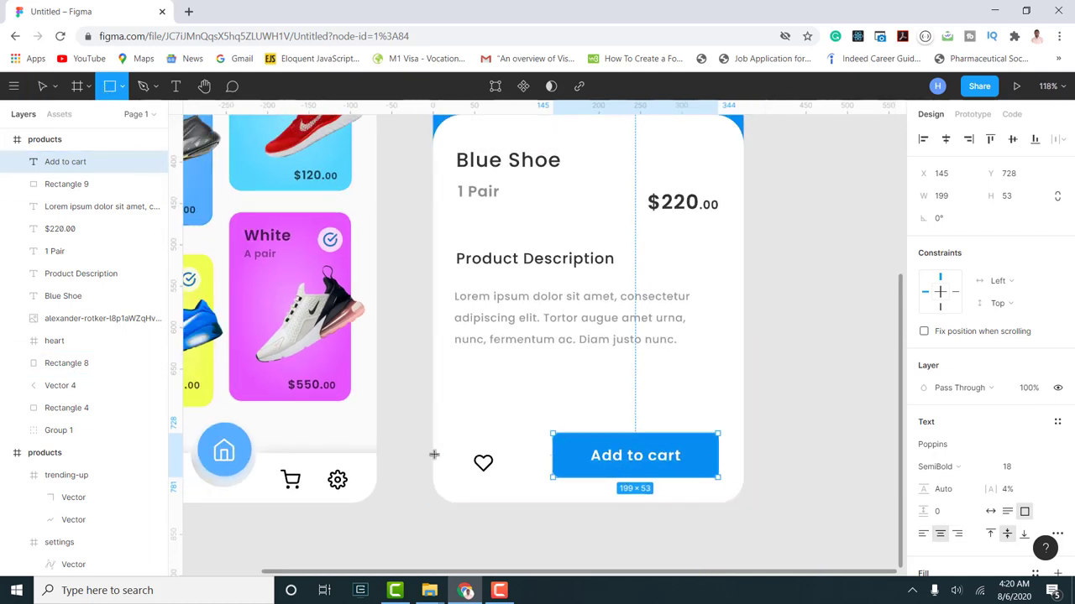
drag(454, 434, 515, 483)
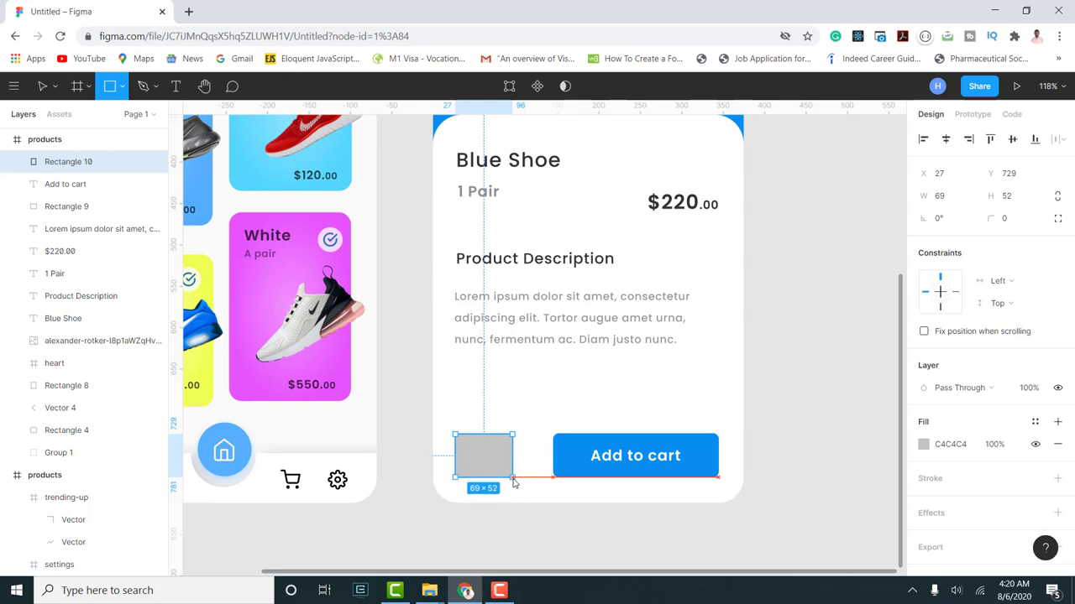
click(1056, 445)
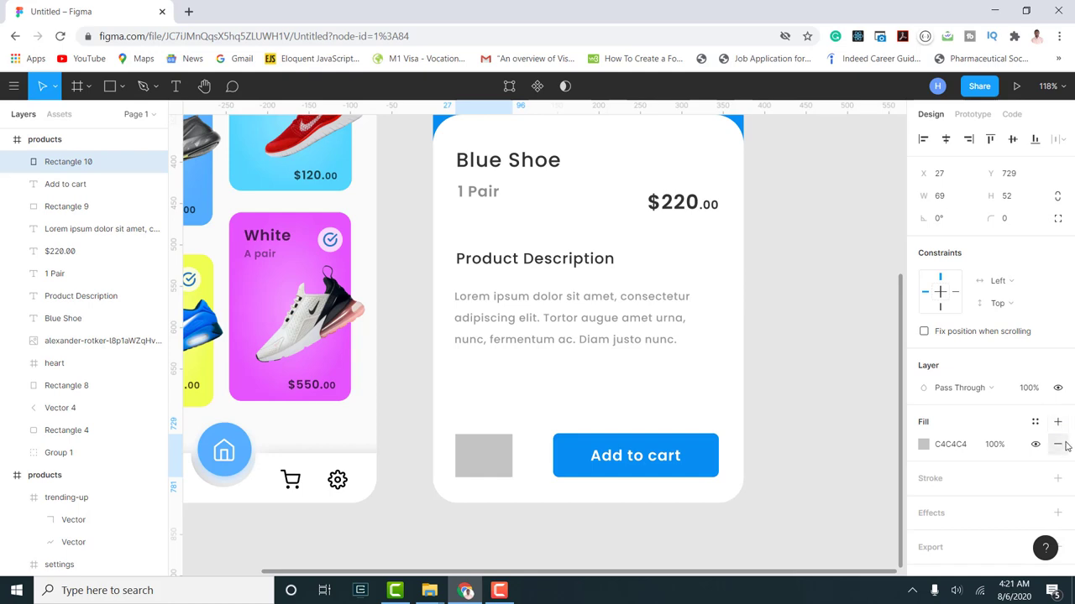
click(1058, 444)
click(1058, 457)
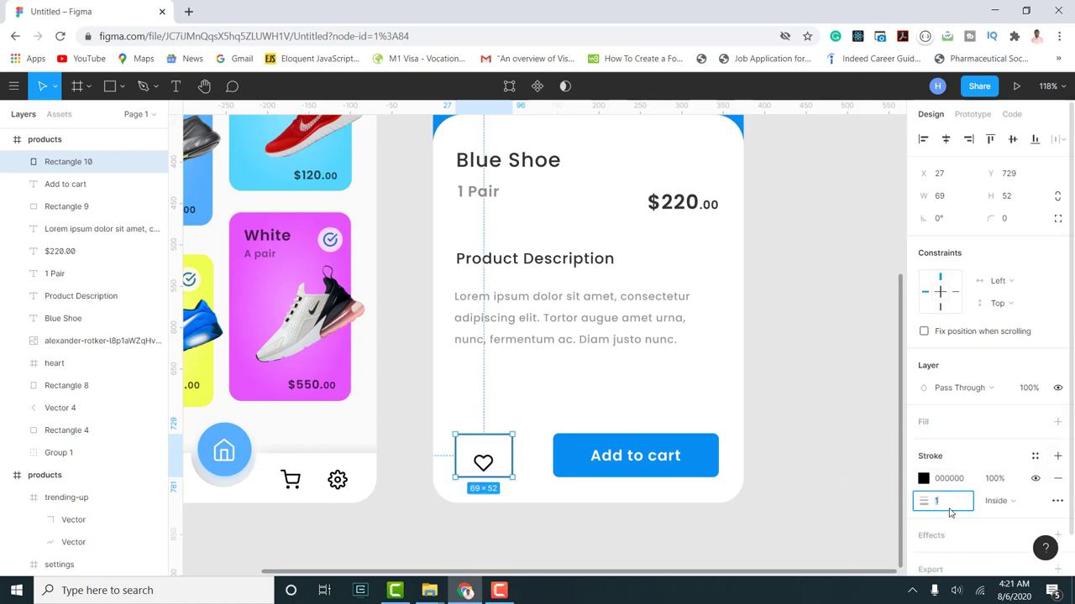
- Colour the outline the button's blue 088EF1 and round the corners to radius 9
click(923, 478)
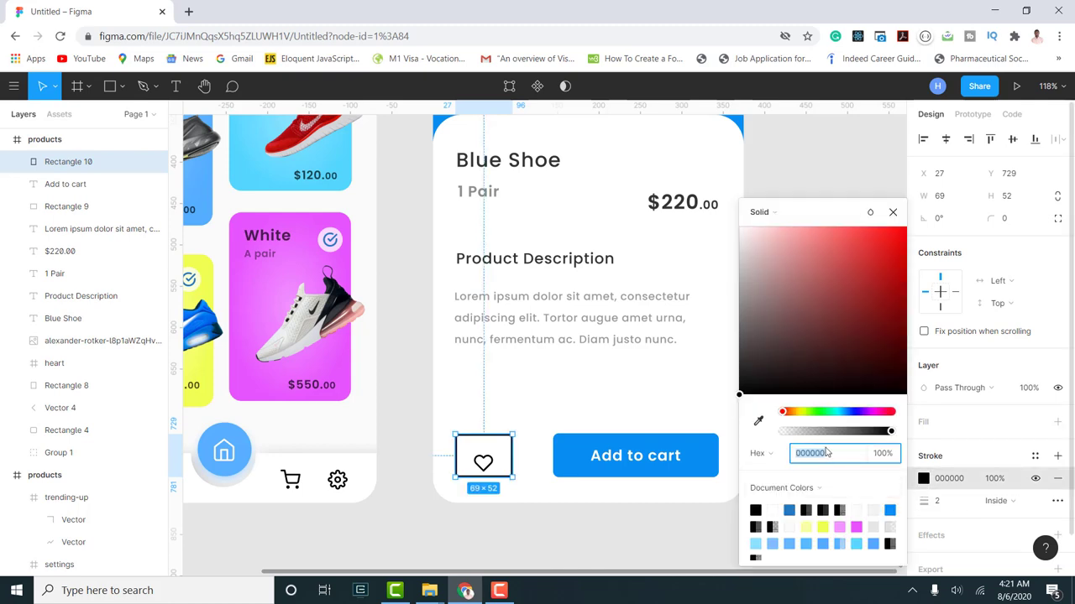
click(756, 422)
click(737, 126)
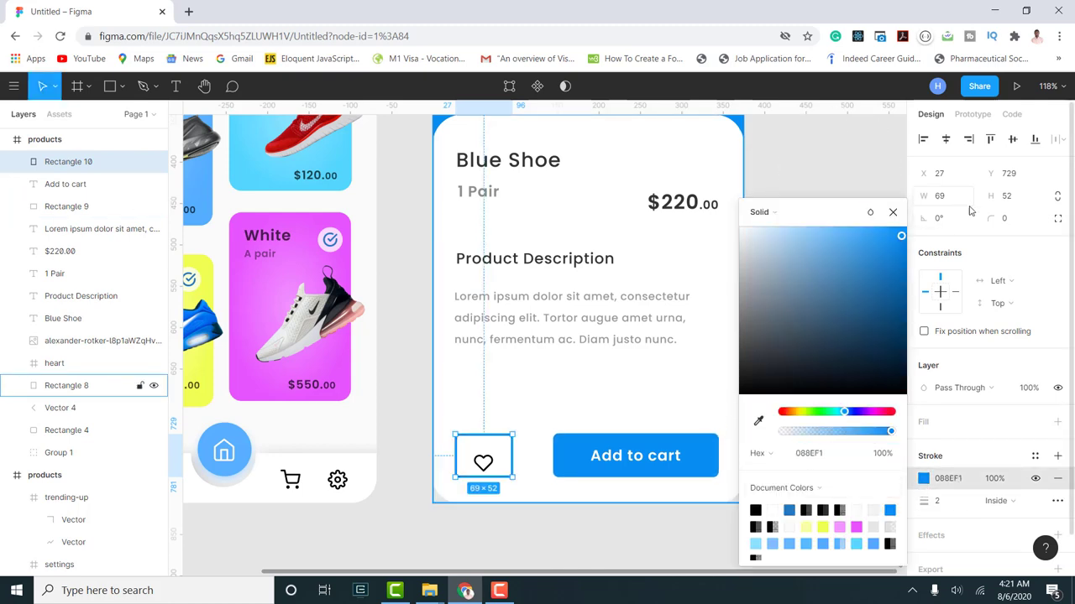
drag(985, 220, 1058, 229)
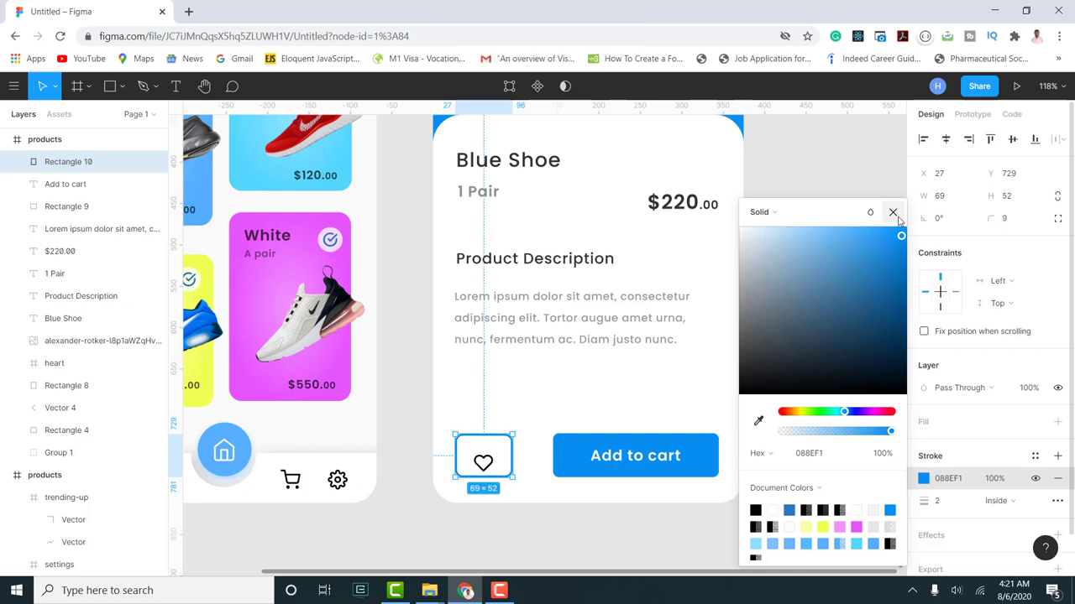
key(Escape)
scroll(650, 418, down, 5)
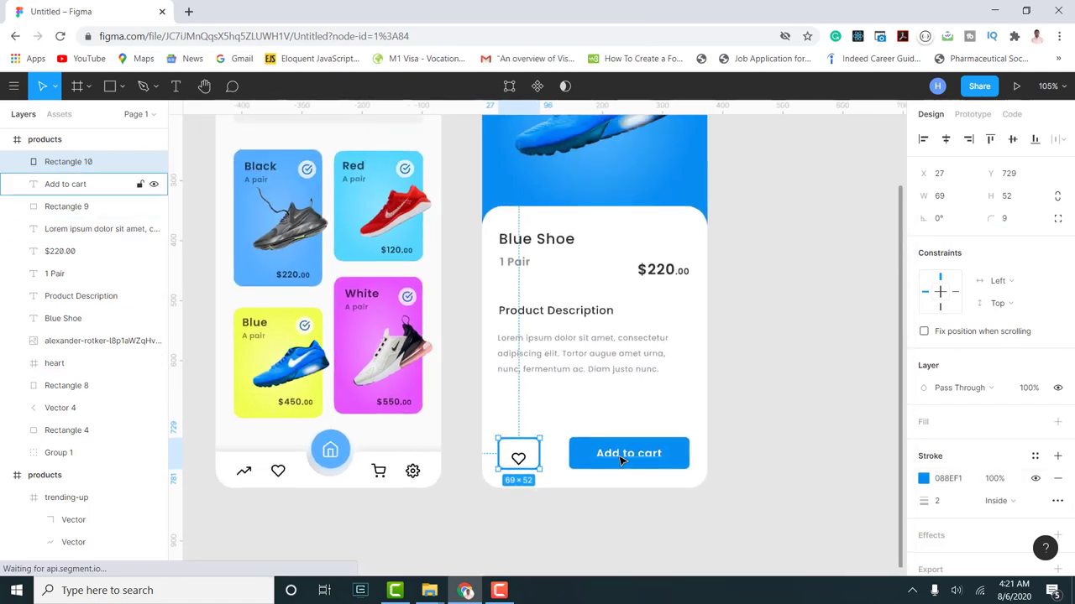
- Enlarge the heart icon to 40×40 and fill its frame with the button's blue
click(548, 460)
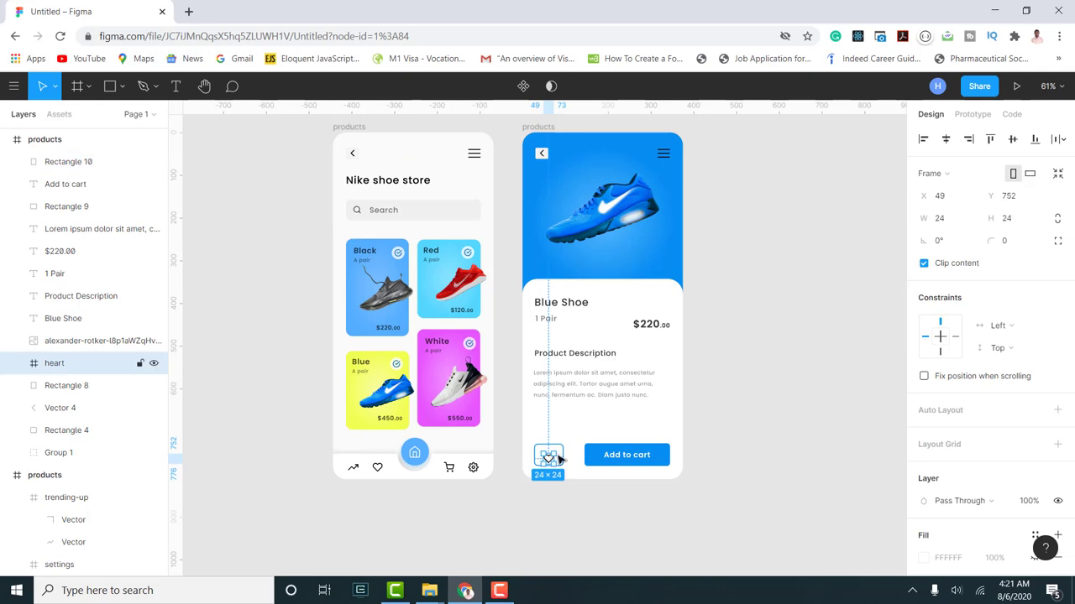
scroll(544, 458, up, 5)
mouse_move(547, 449)
mouse_down()
mouse_move(554, 437)
mouse_move(538, 467)
mouse_up()
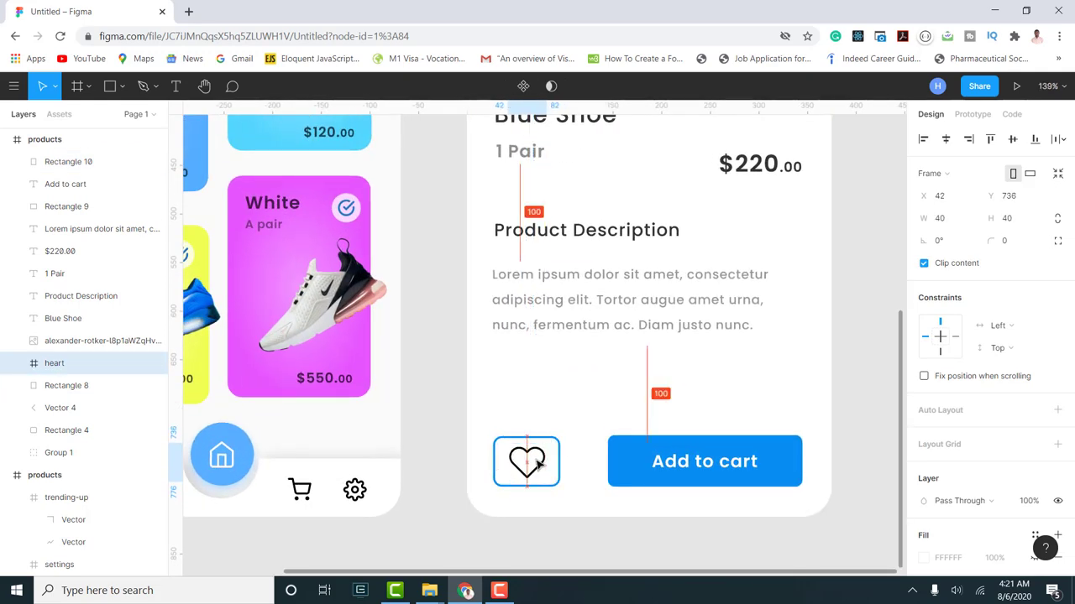
scroll(1019, 282, down, 3)
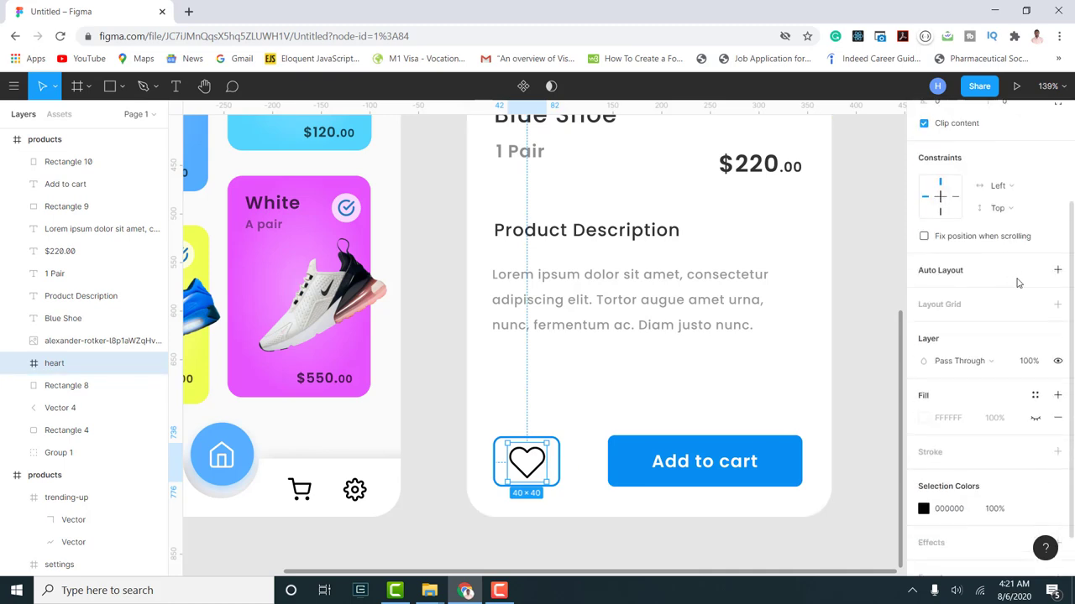
scroll(1004, 269, up, 3)
scroll(1007, 382, down, 3)
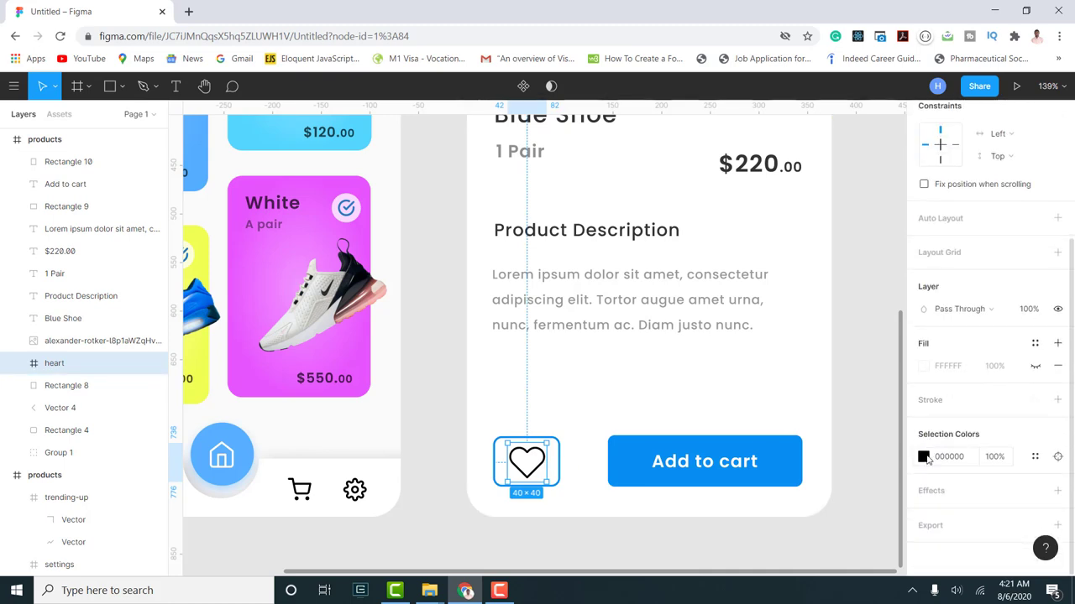
click(924, 367)
click(755, 421)
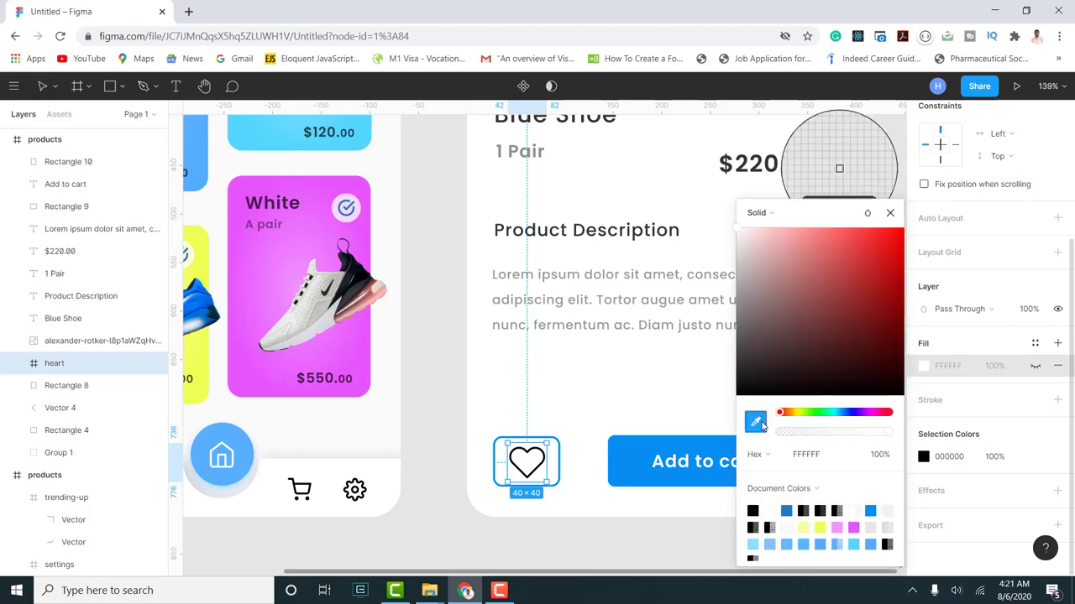
click(646, 451)
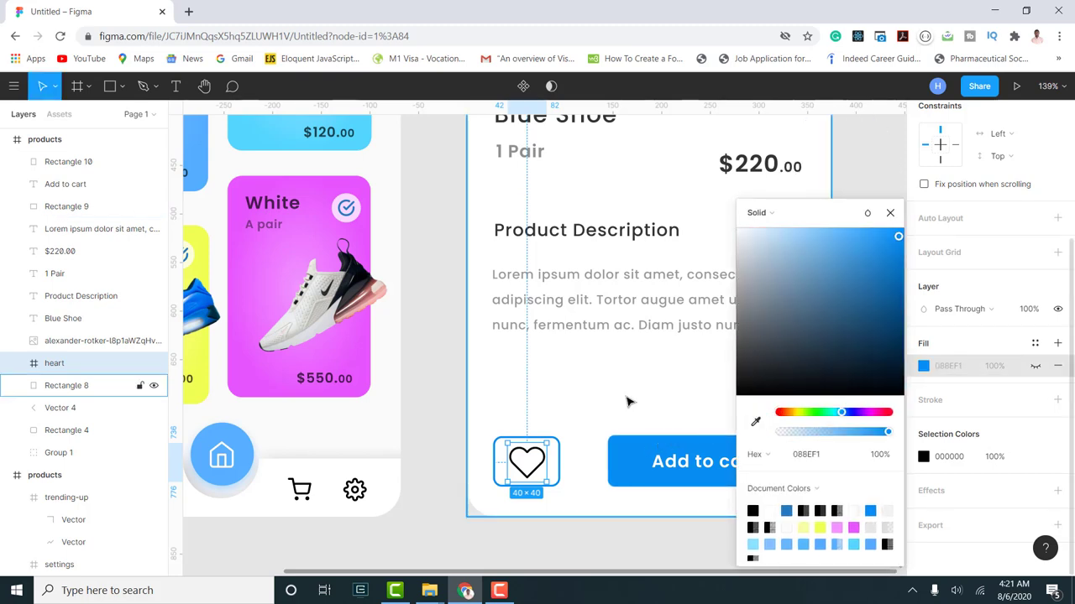
- Give the heart shape a solid blue fill and remove its black outline
click(15, 365)
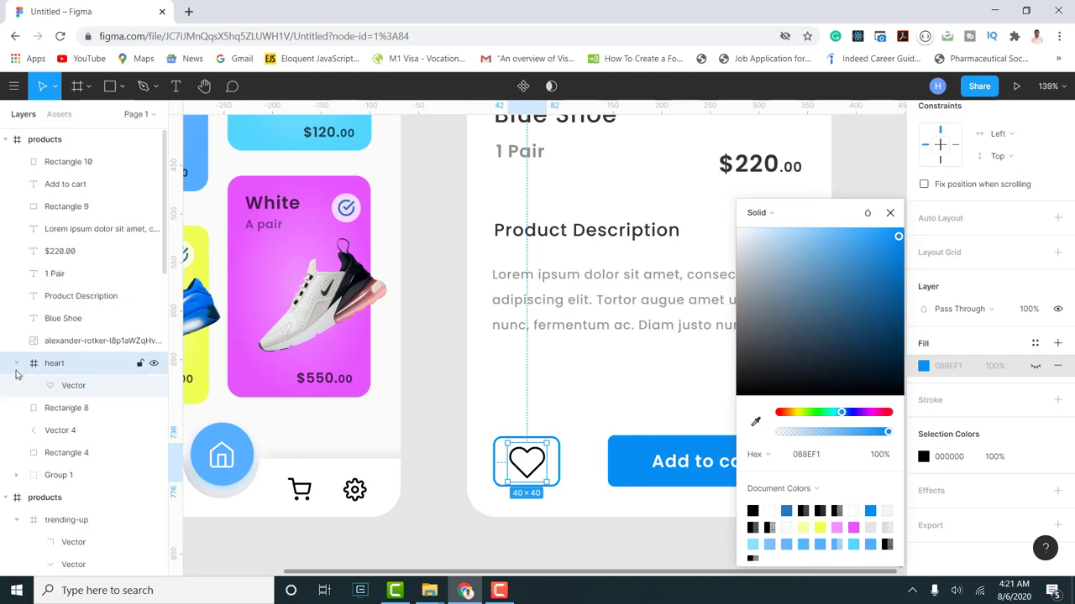
click(67, 386)
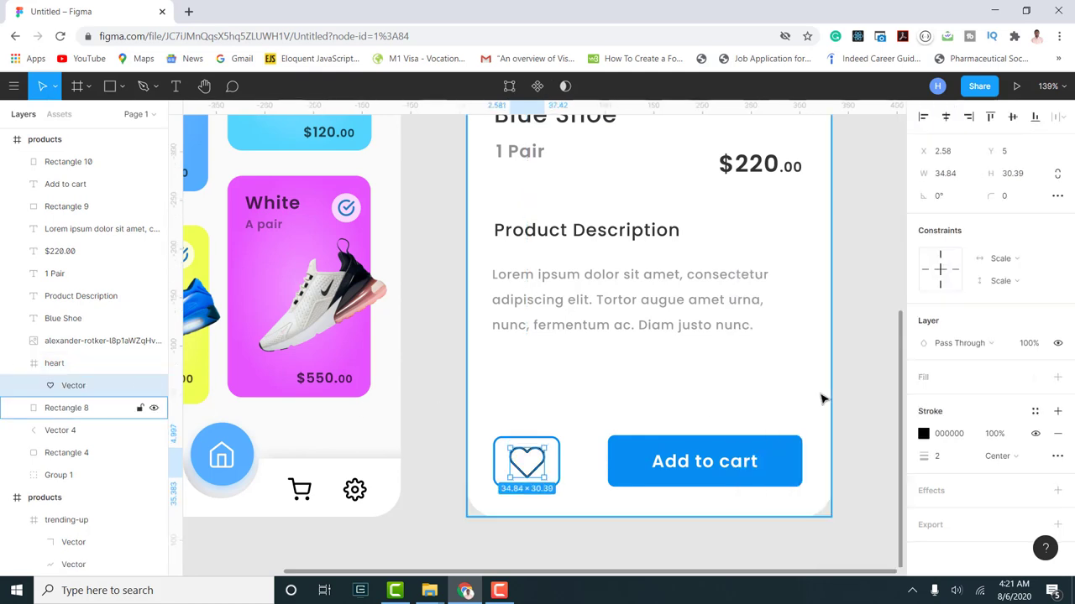
click(1057, 377)
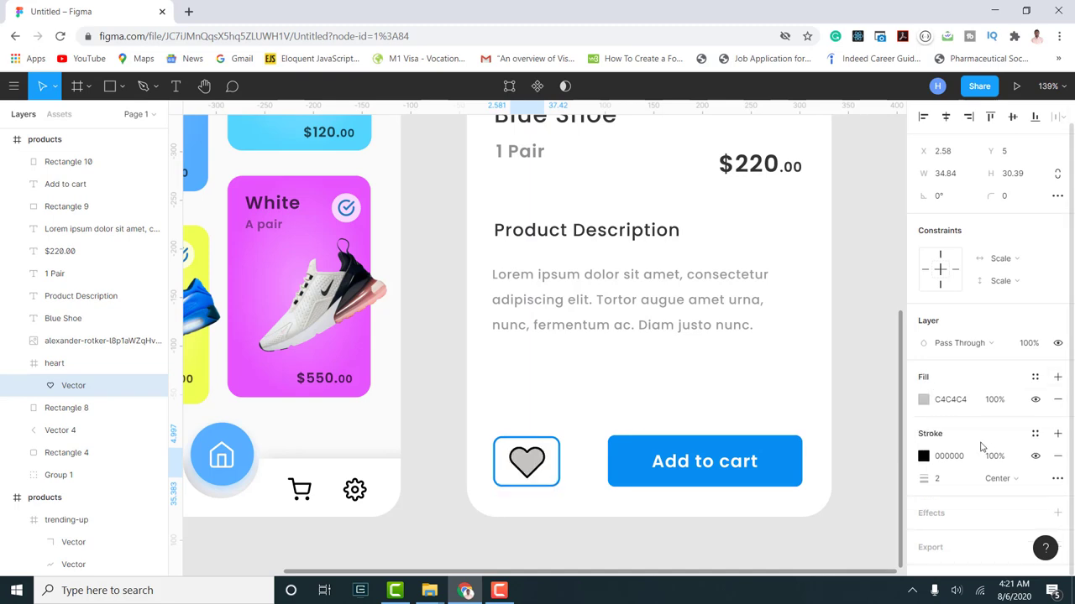
click(1057, 456)
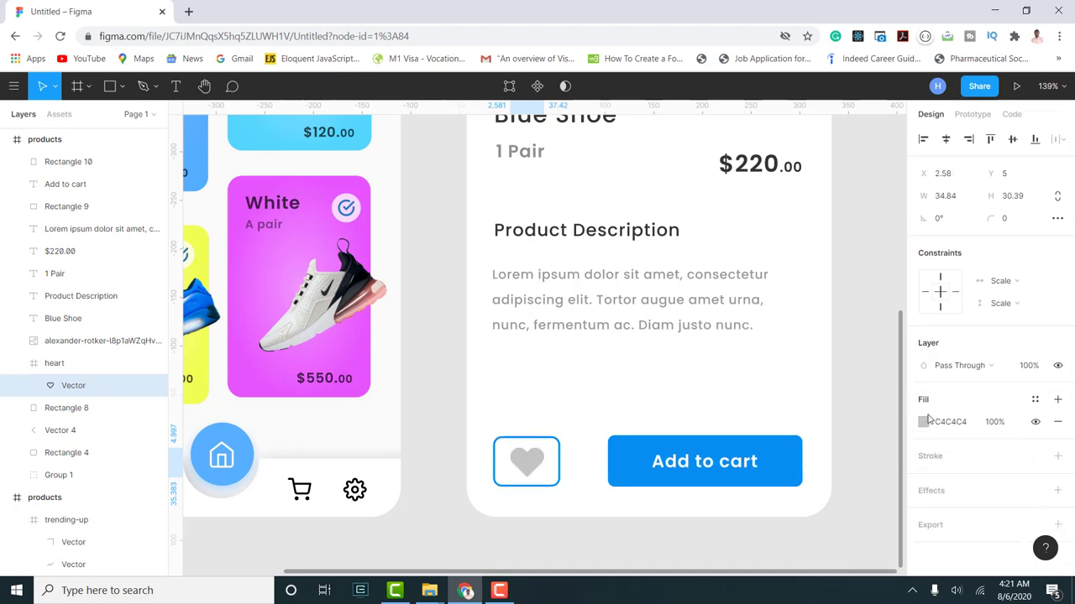
click(923, 421)
click(758, 420)
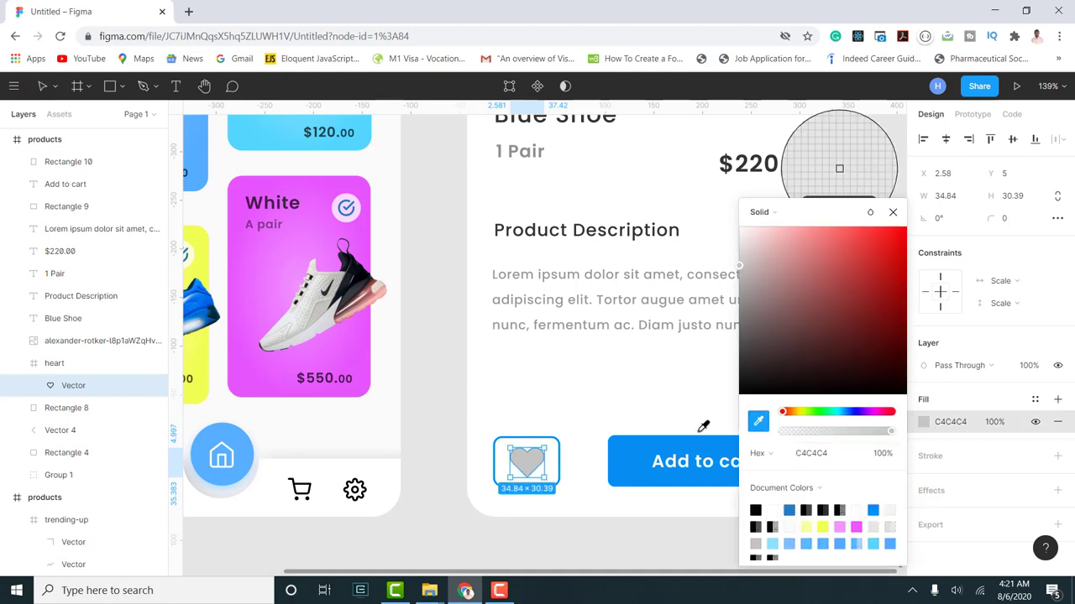
click(636, 447)
click(892, 212)
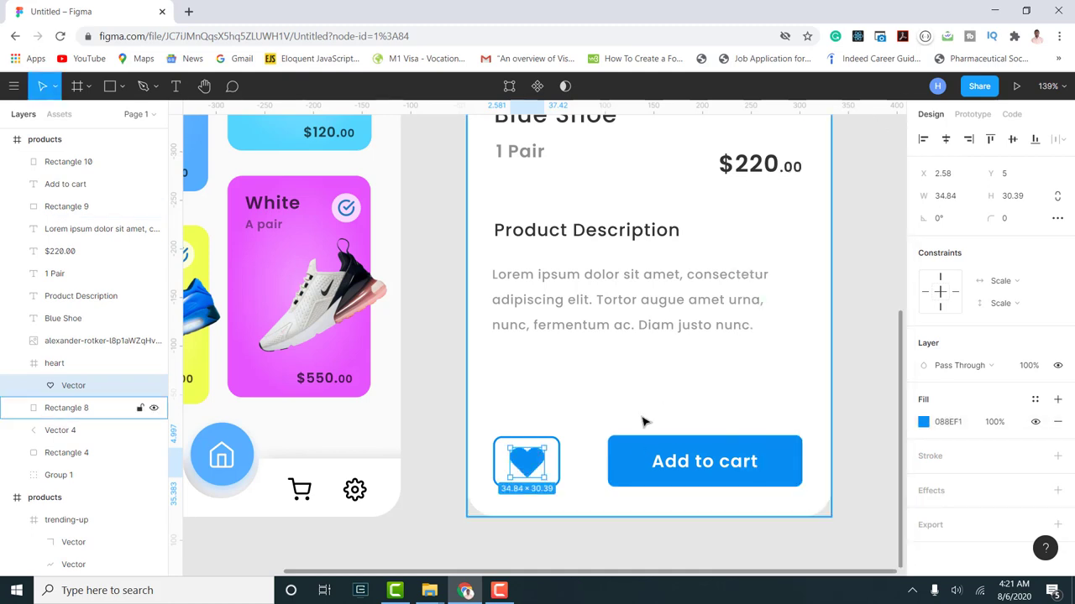
- Nudge the heart down inside its outlined box and group them as Group 7
scroll(537, 419, down, 5)
click(767, 468)
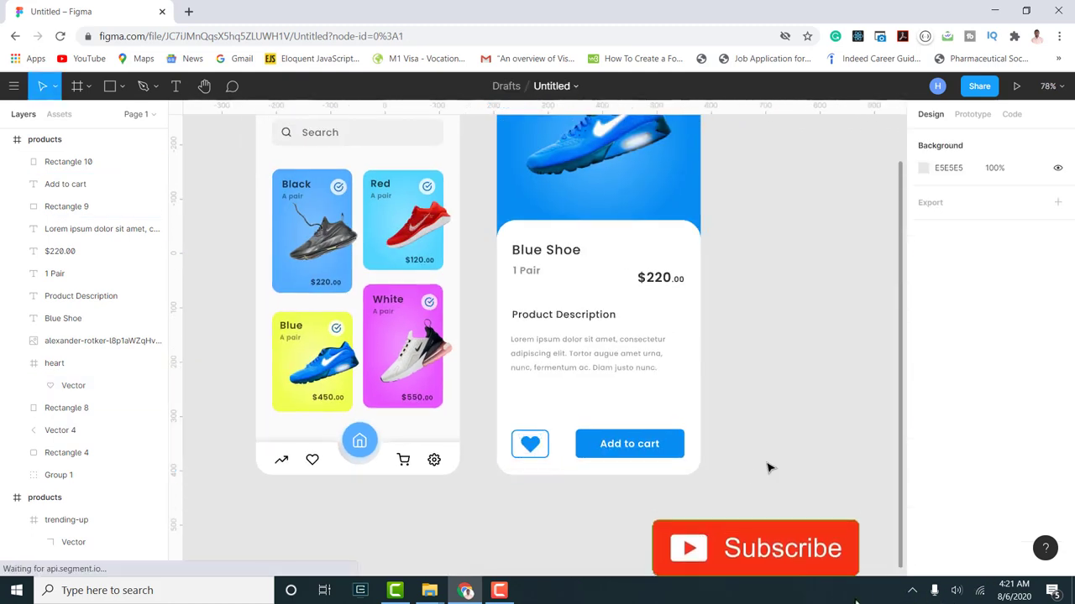
click(541, 453)
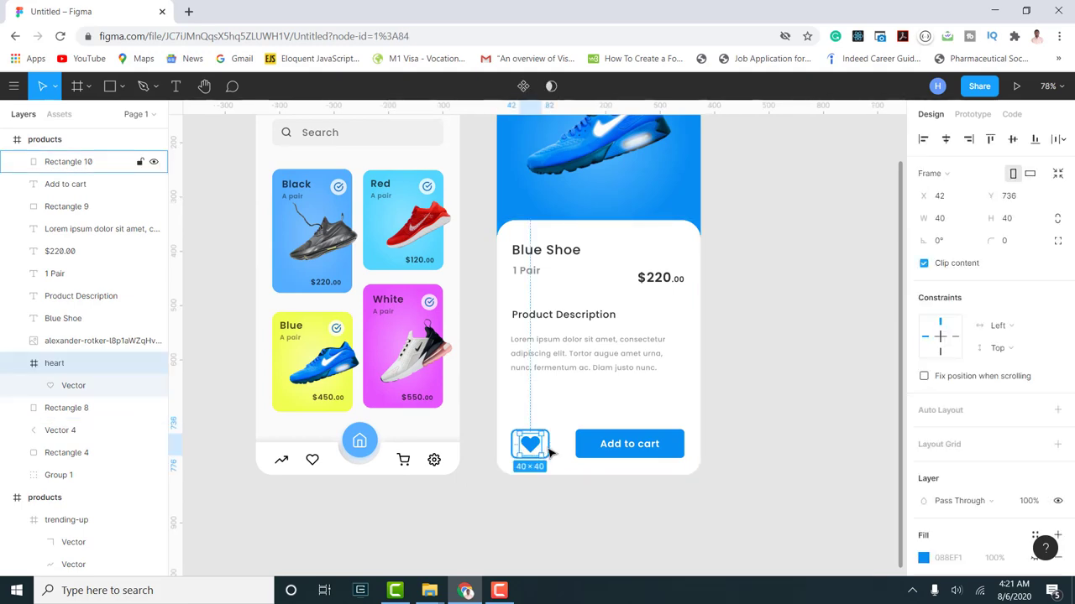
scroll(529, 454, up, 5)
drag(528, 459, 527, 467)
shift+click(577, 462)
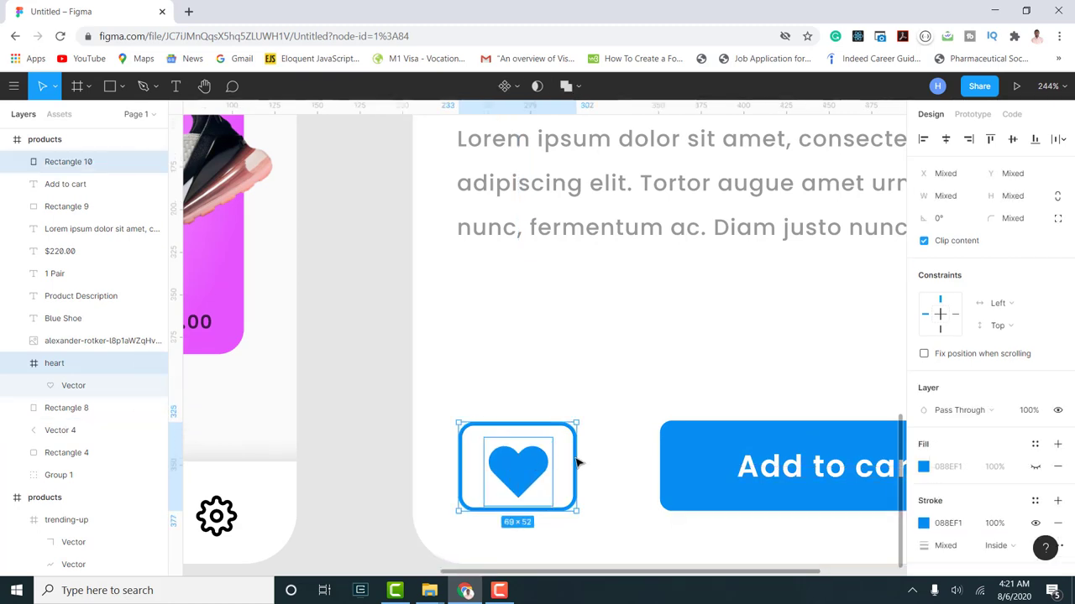
key(ctrl+g)
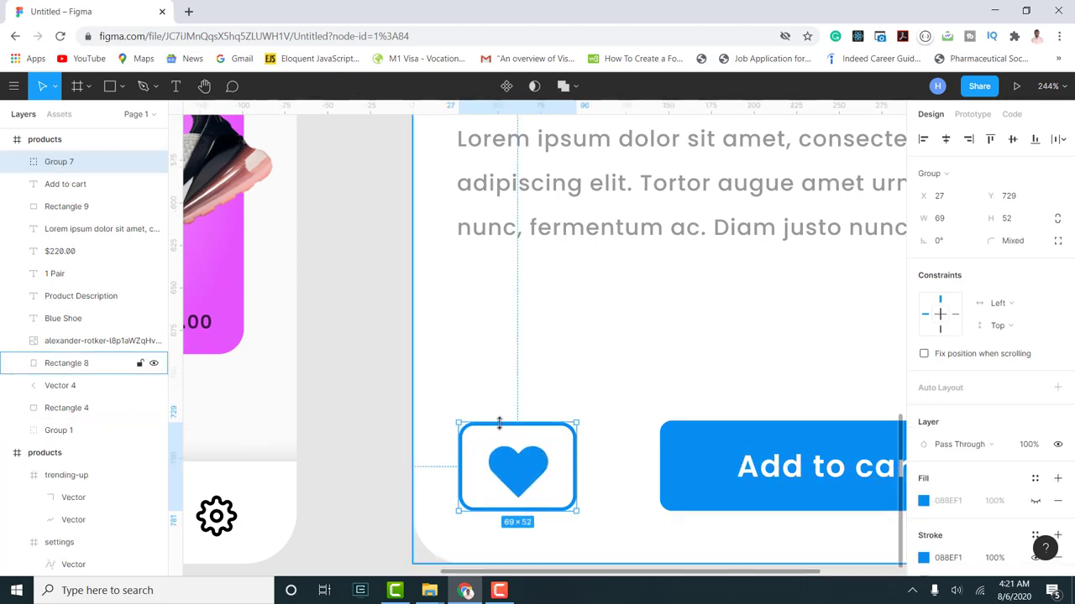
- Group the Add to cart label with its button and align both buttons' vertical centres
scroll(600, 450, down, 4)
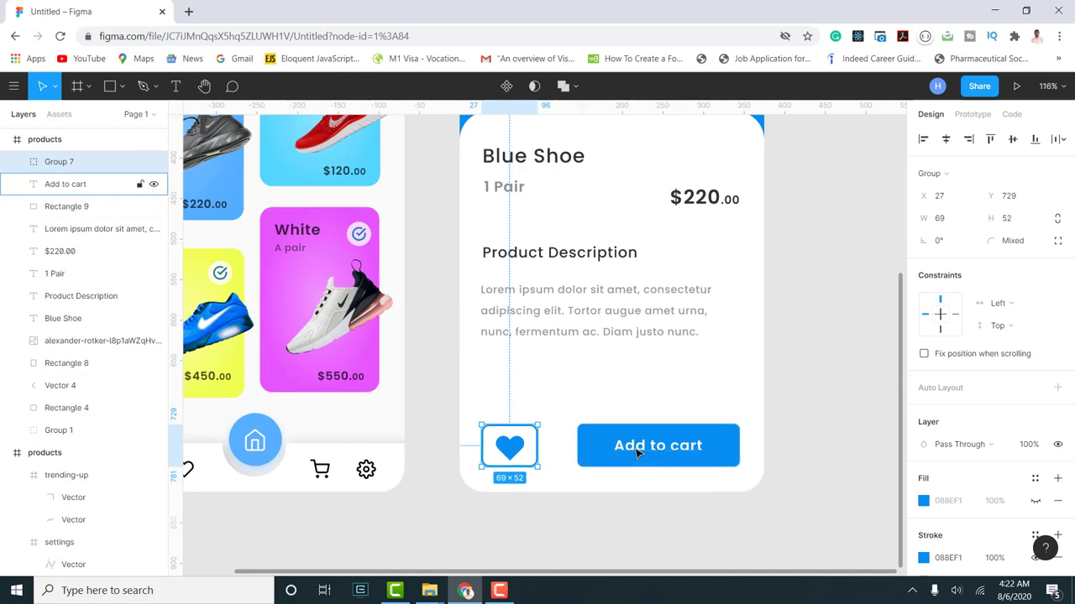
click(599, 454)
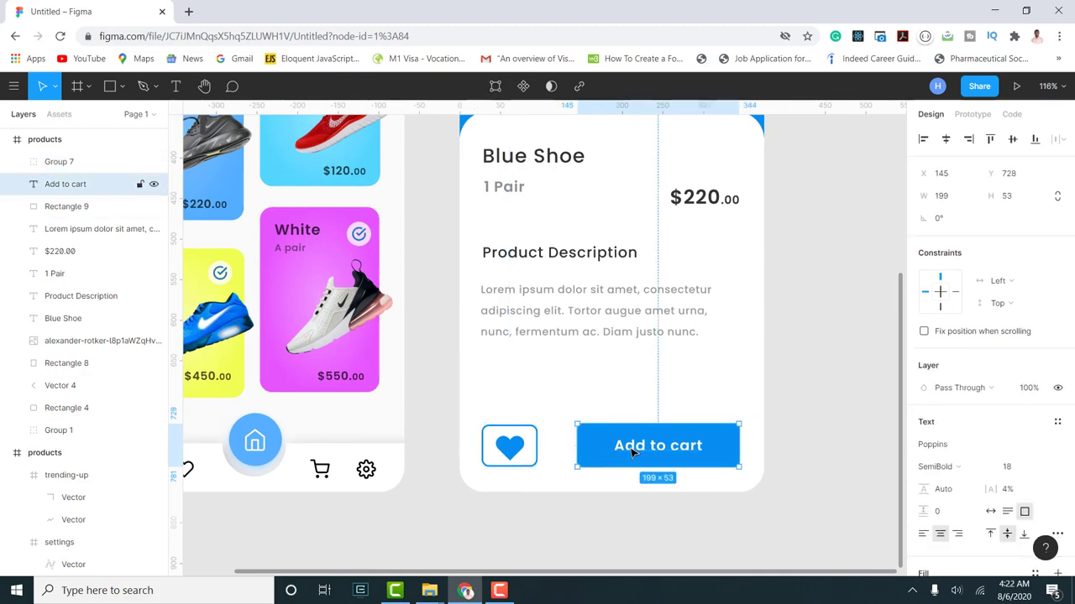
shift+click(71, 208)
key(ctrl+g)
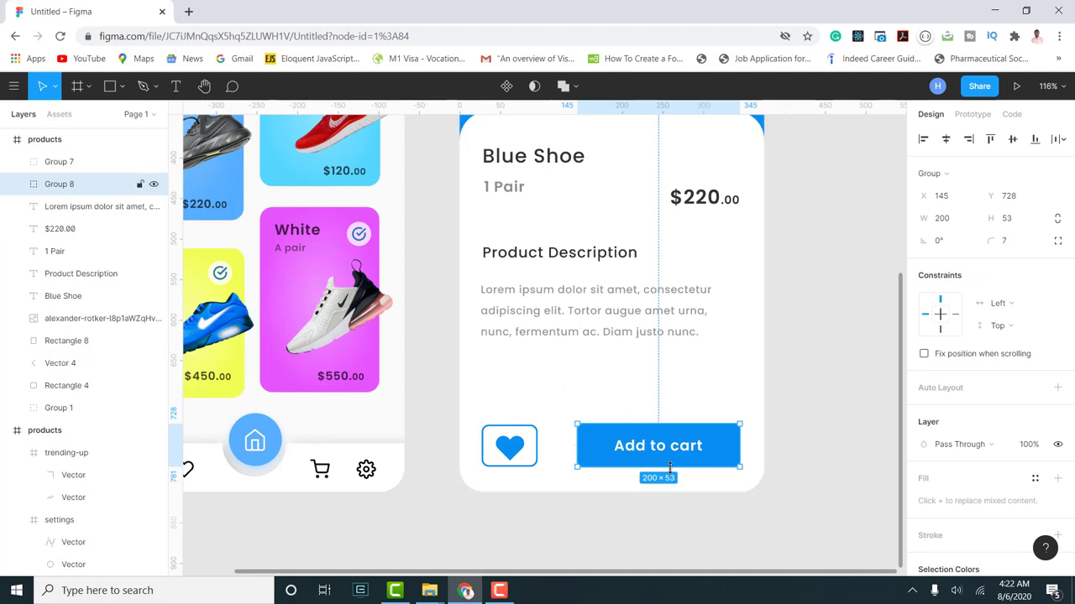
shift+click(514, 449)
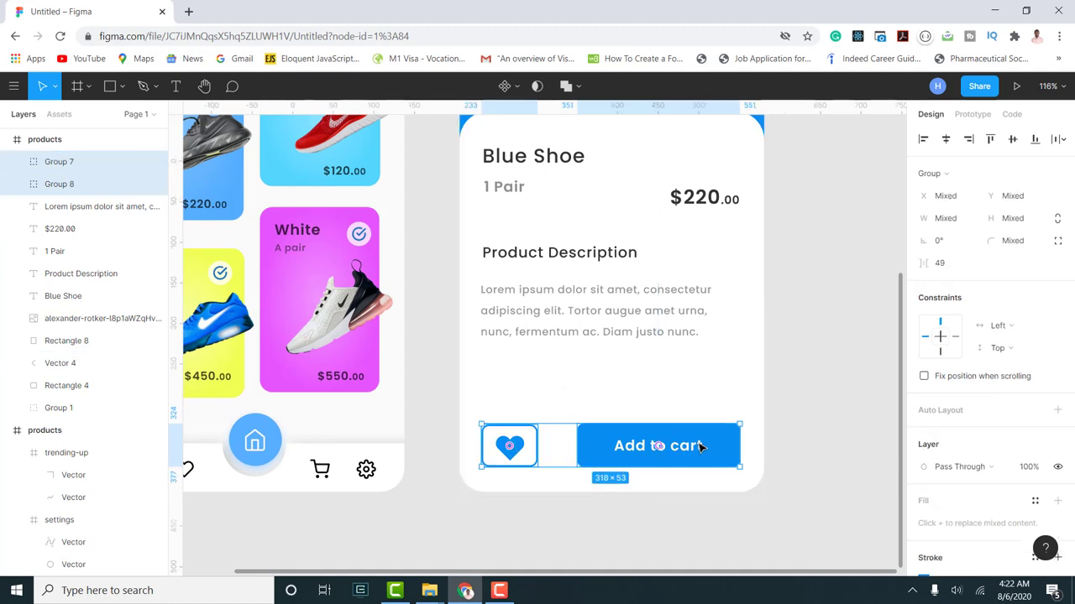
click(1013, 144)
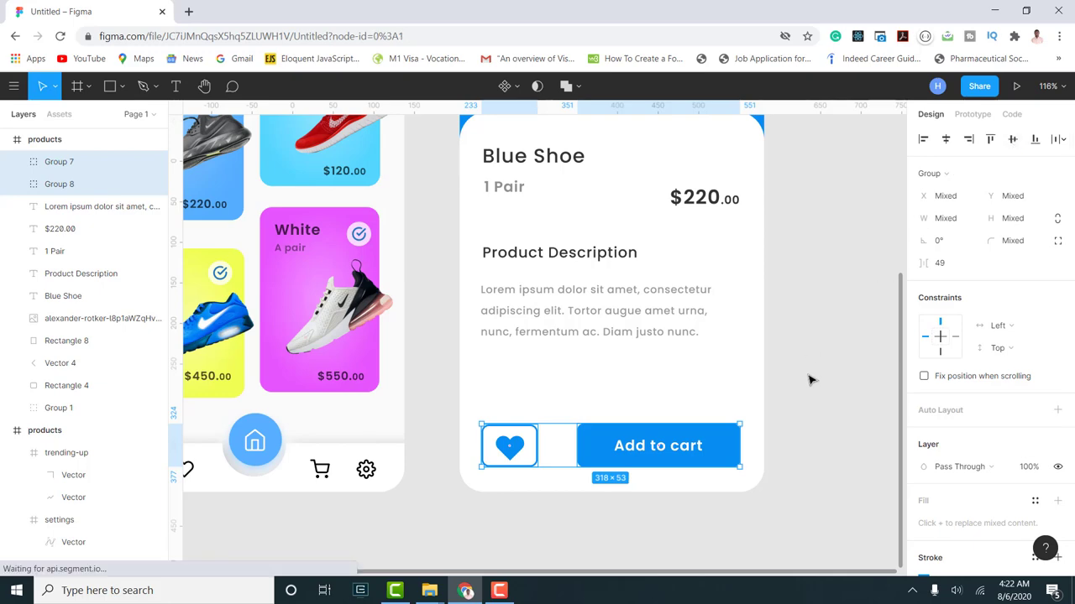
click(809, 379)
scroll(759, 420, down, 3)
scroll(784, 369, up, 2)
scroll(784, 375, down, 2)
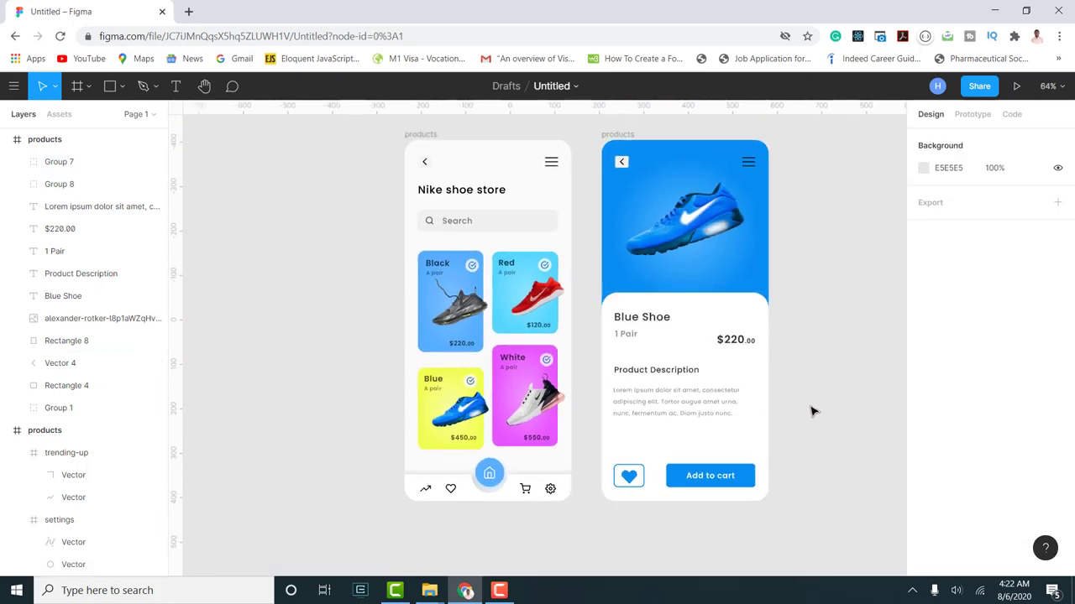
- Move the description text, Product Description heading and $220.00 price each a few pixels lower
click(685, 412)
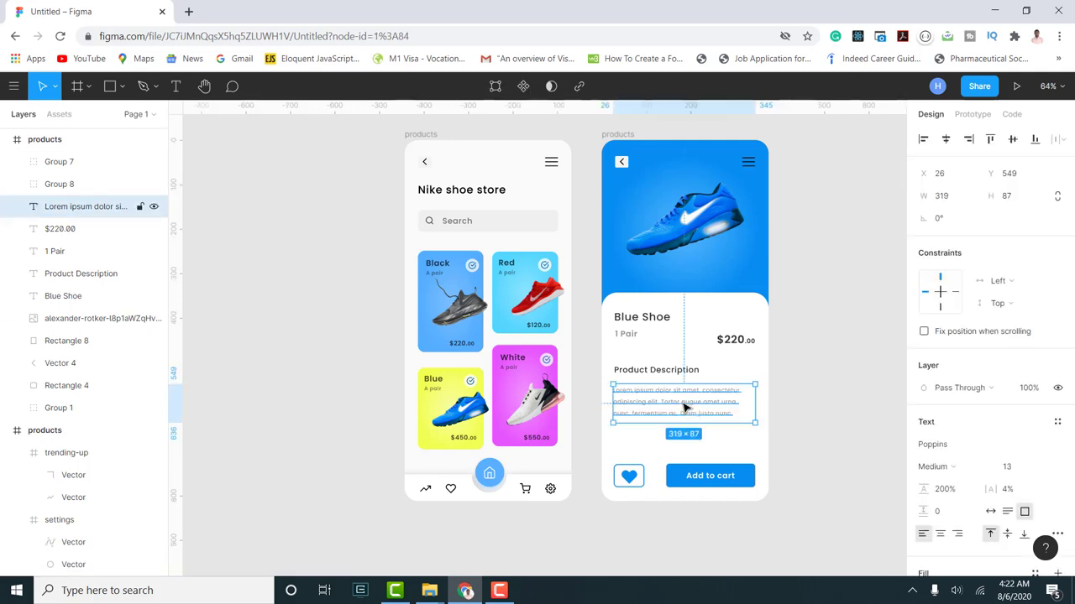
drag(684, 409, 685, 414)
click(666, 376)
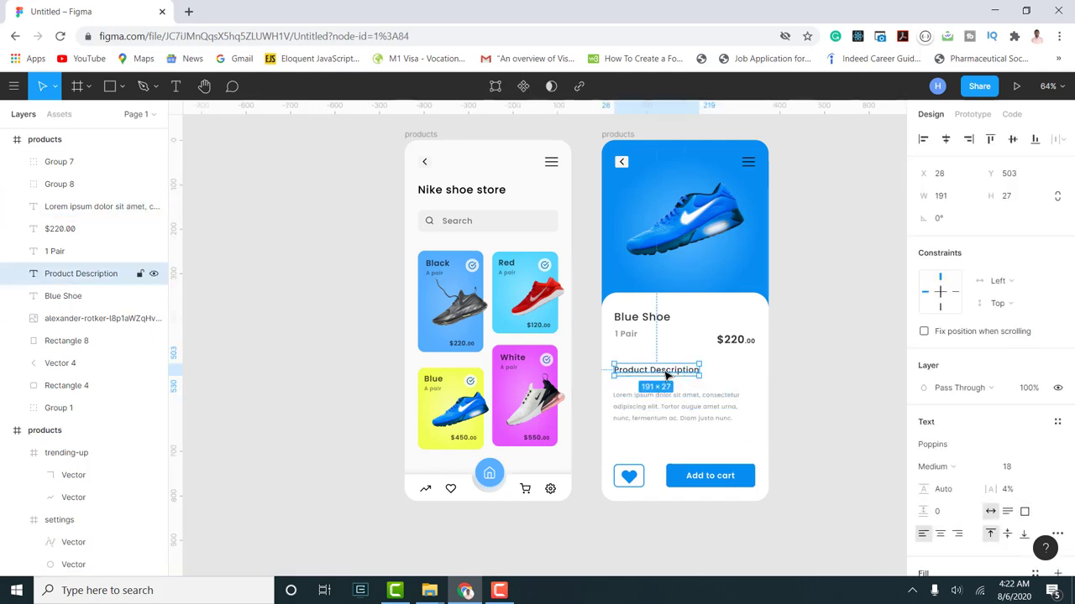
drag(666, 376, 667, 382)
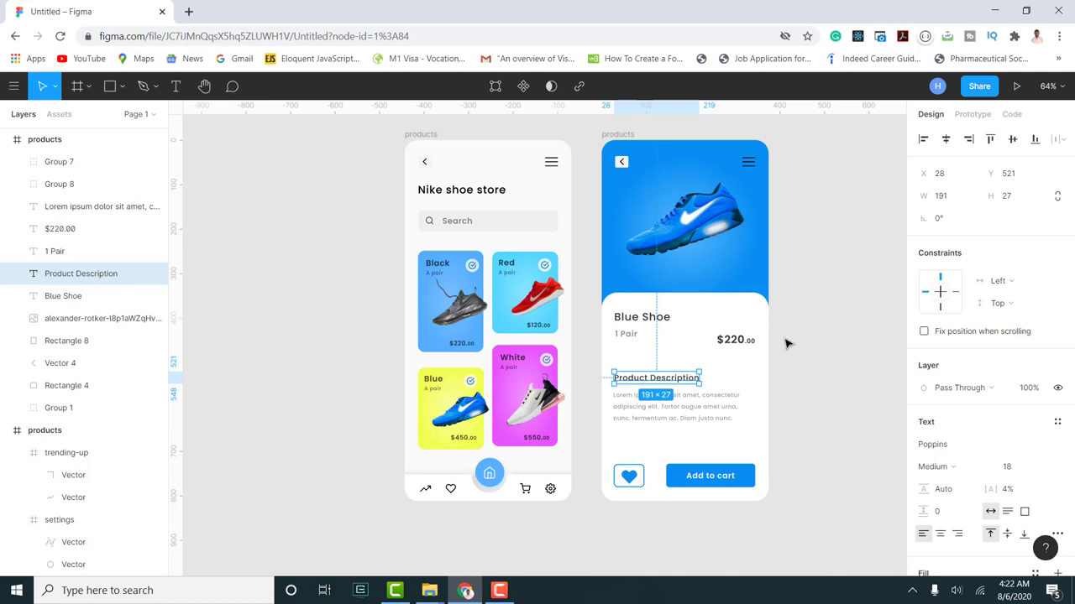
click(743, 341)
drag(743, 344, 744, 357)
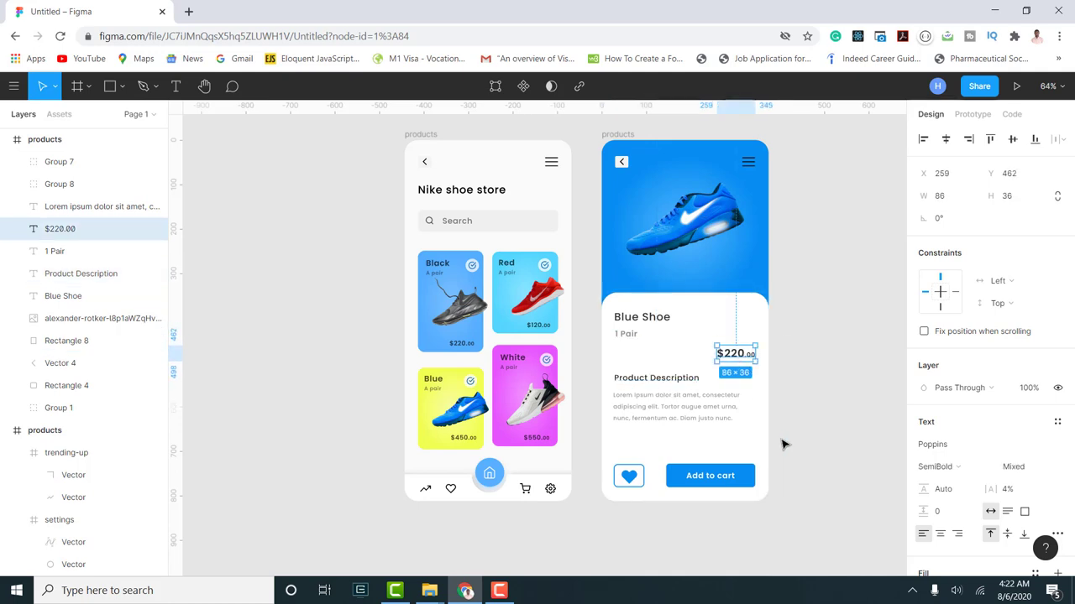
- Shift the heading and description text down together as one selection
drag(782, 445, 619, 384)
click(648, 379)
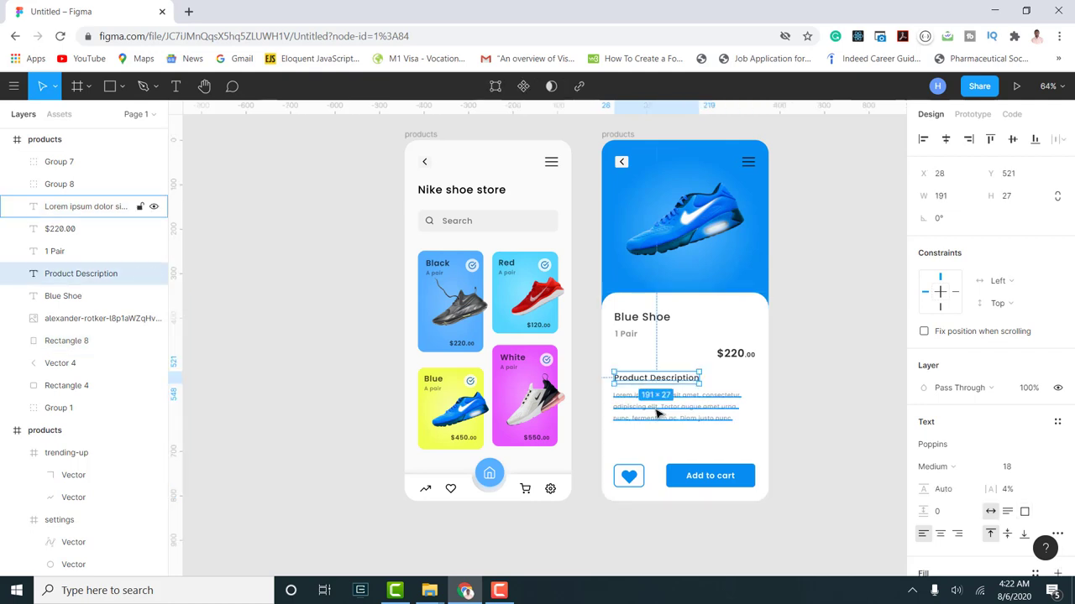
shift+click(657, 411)
drag(663, 412, 666, 420)
click(820, 382)
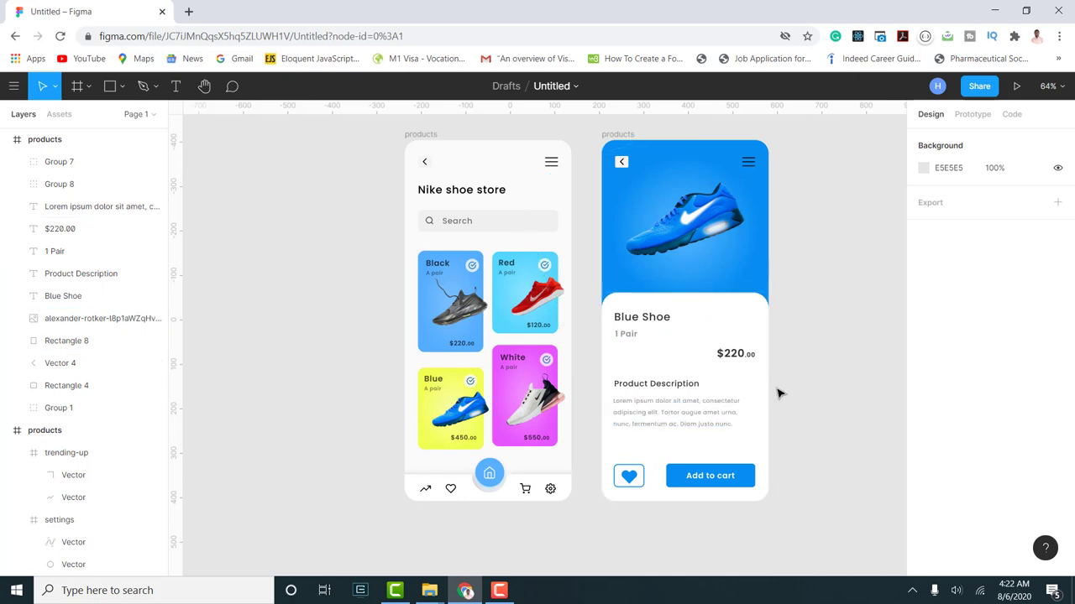
scroll(754, 424, right, 1)
scroll(752, 424, right, 3)
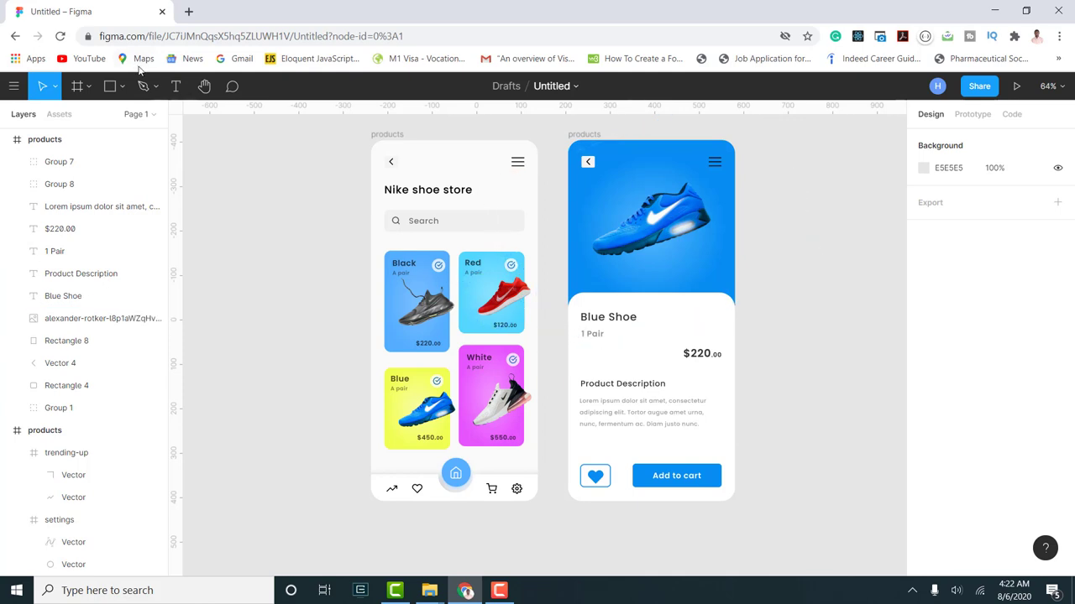
- Draw a 145×26 bar under 1 Pair, filled F0F0F0 from the search bar, with corner radius 6
click(110, 86)
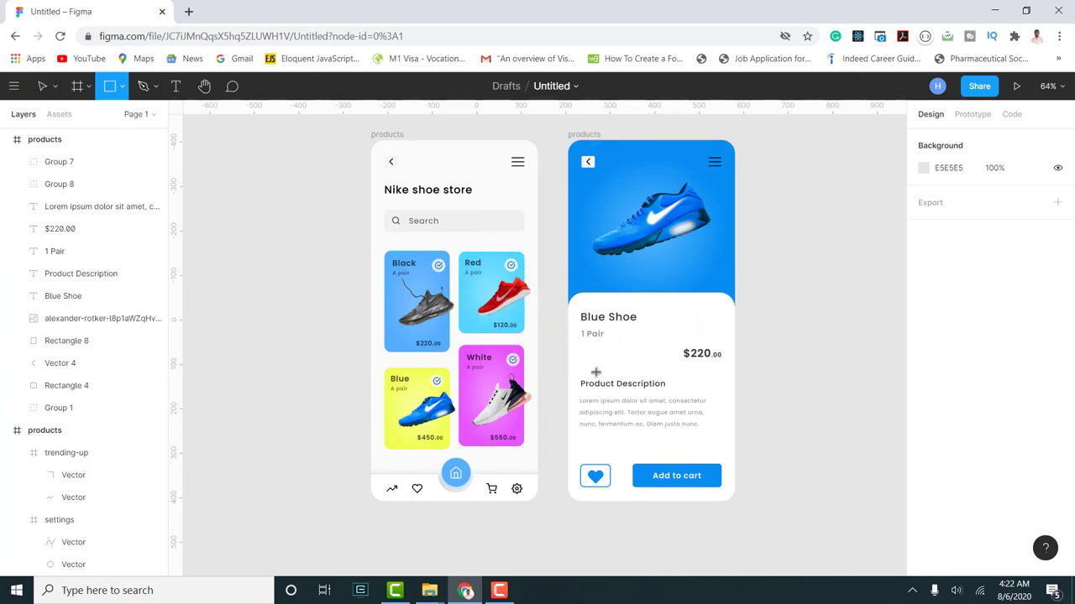
drag(581, 350, 653, 358)
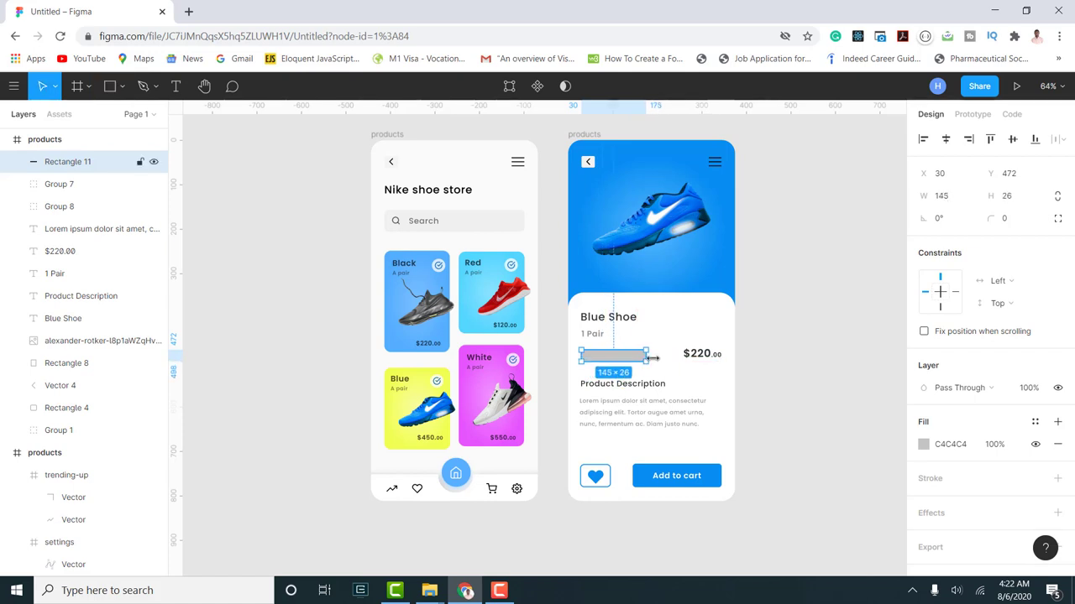
click(924, 444)
click(758, 421)
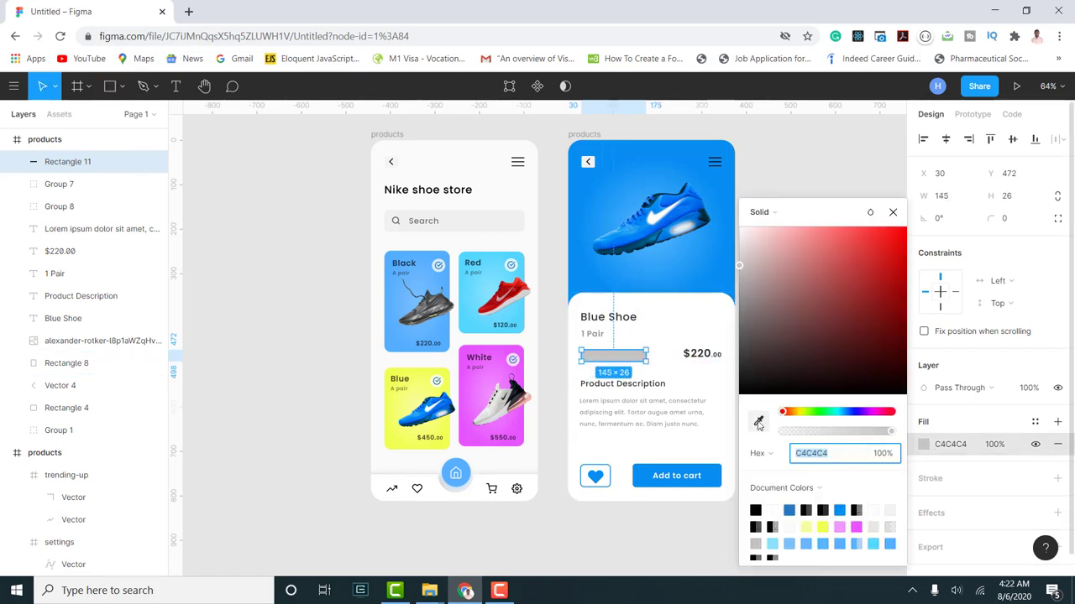
click(476, 221)
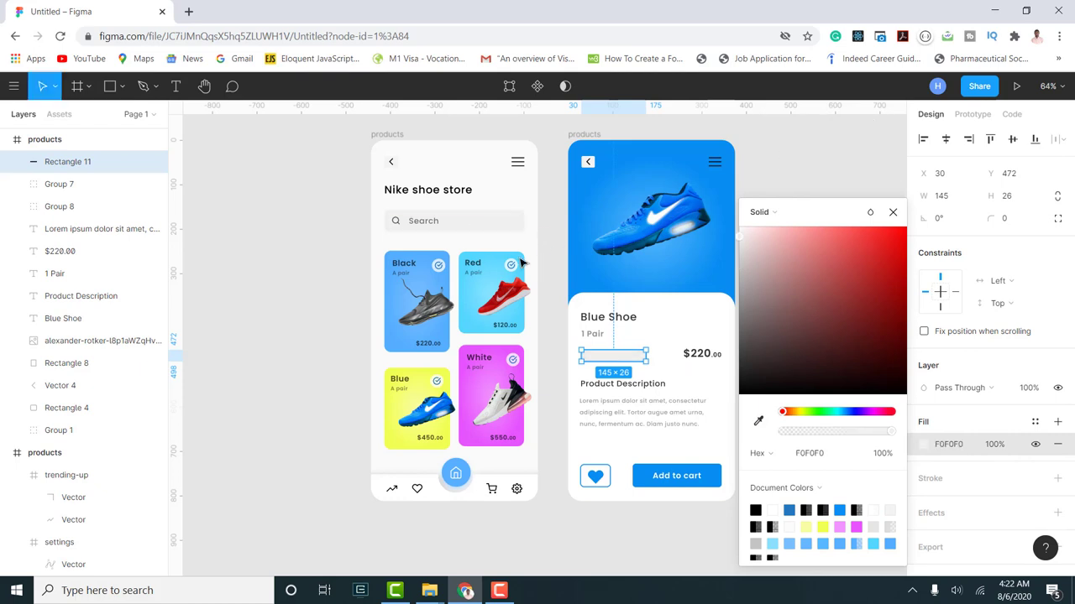
click(892, 212)
drag(991, 219, 1067, 231)
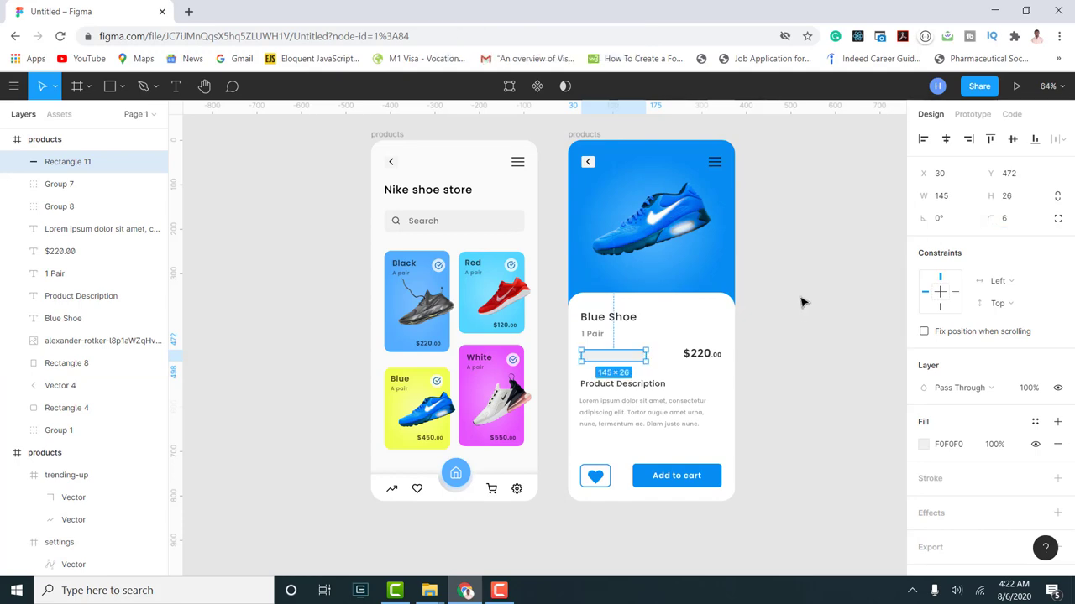
click(812, 347)
scroll(617, 357, up, 5)
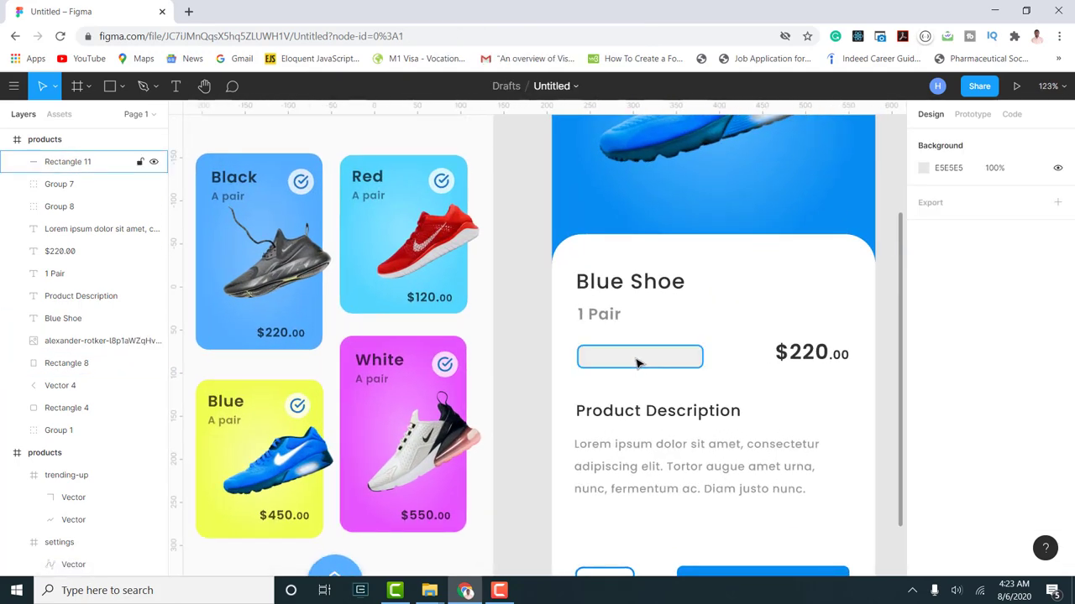
- Place a copy of the heading text at the bar's left end, in front, and change it to '-'
click(636, 362)
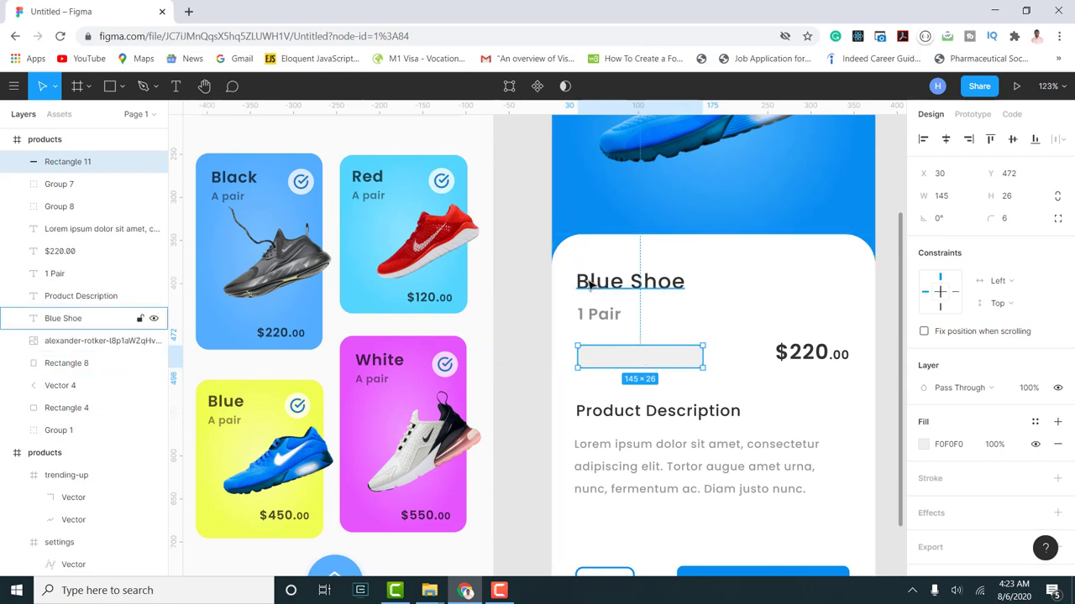
click(634, 420)
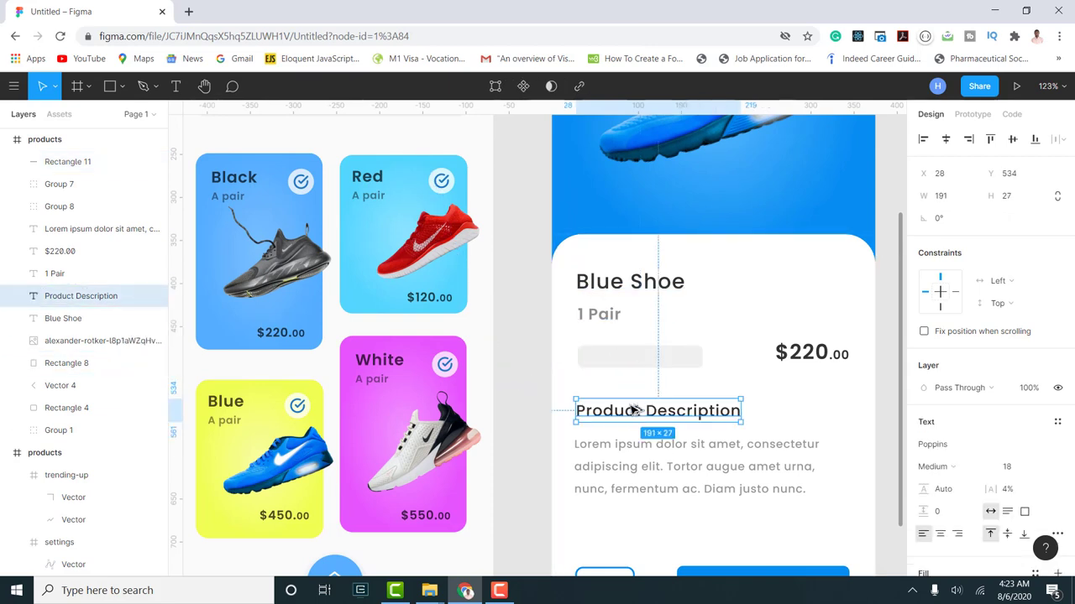
drag(634, 410, 646, 361)
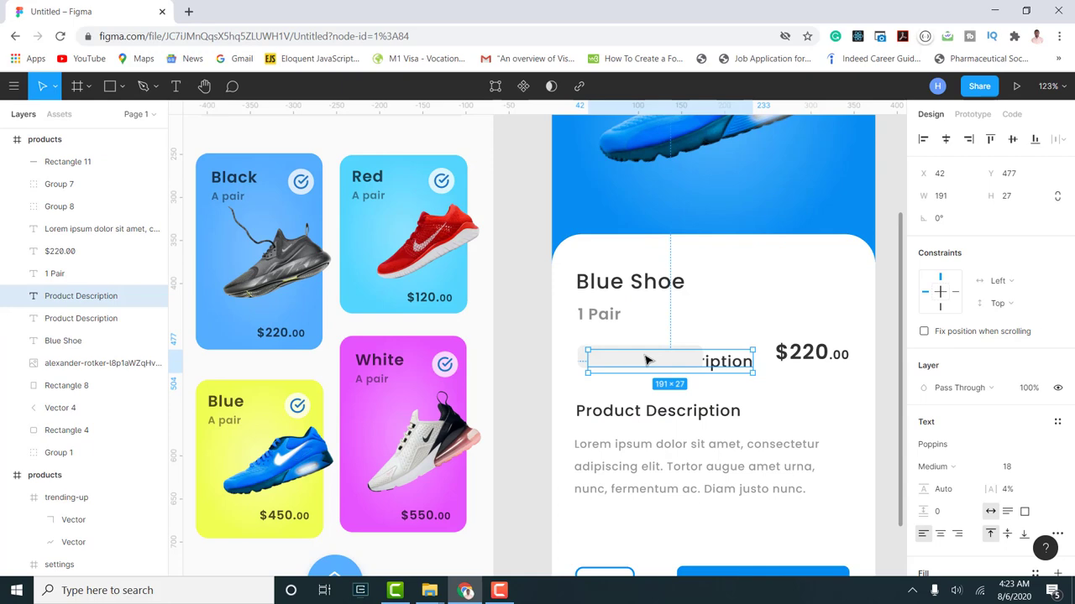
key(ctrl+])
key(ctrl+shift+])
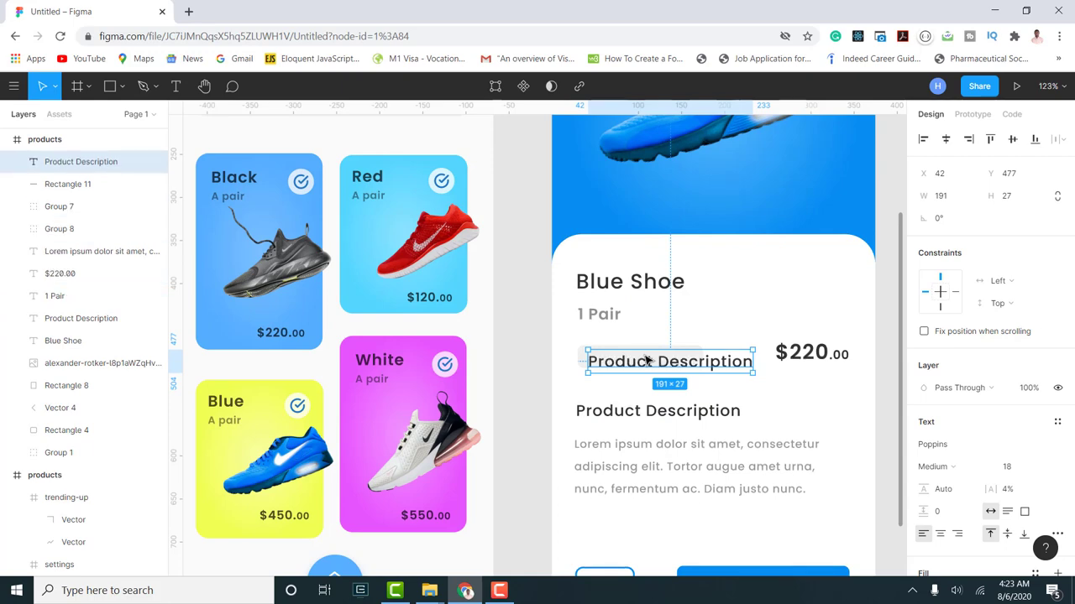
scroll(650, 362, up, 5)
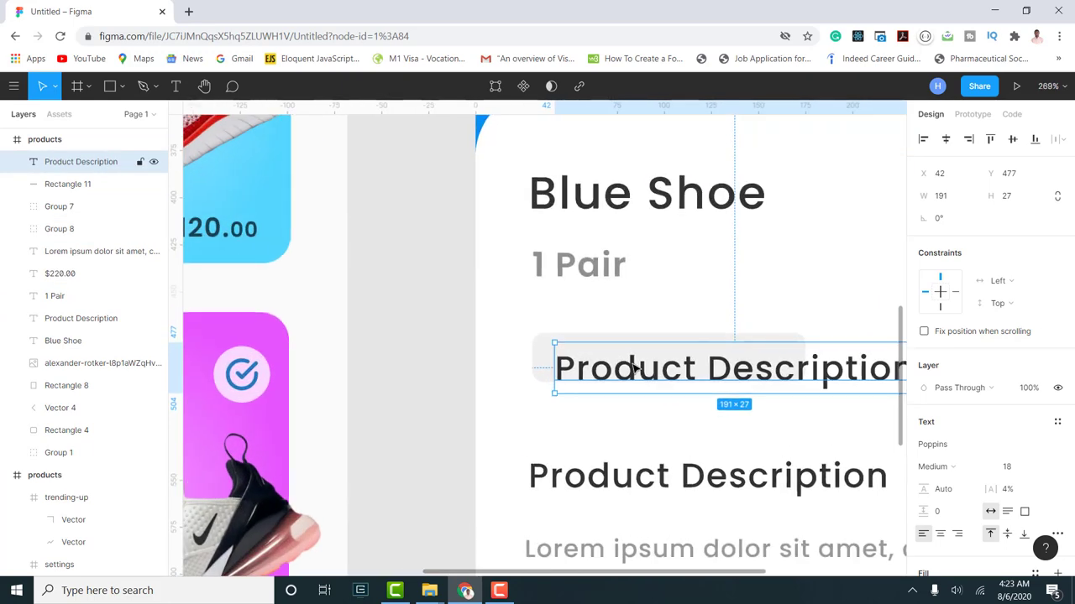
drag(629, 367, 620, 362)
double_click(620, 362)
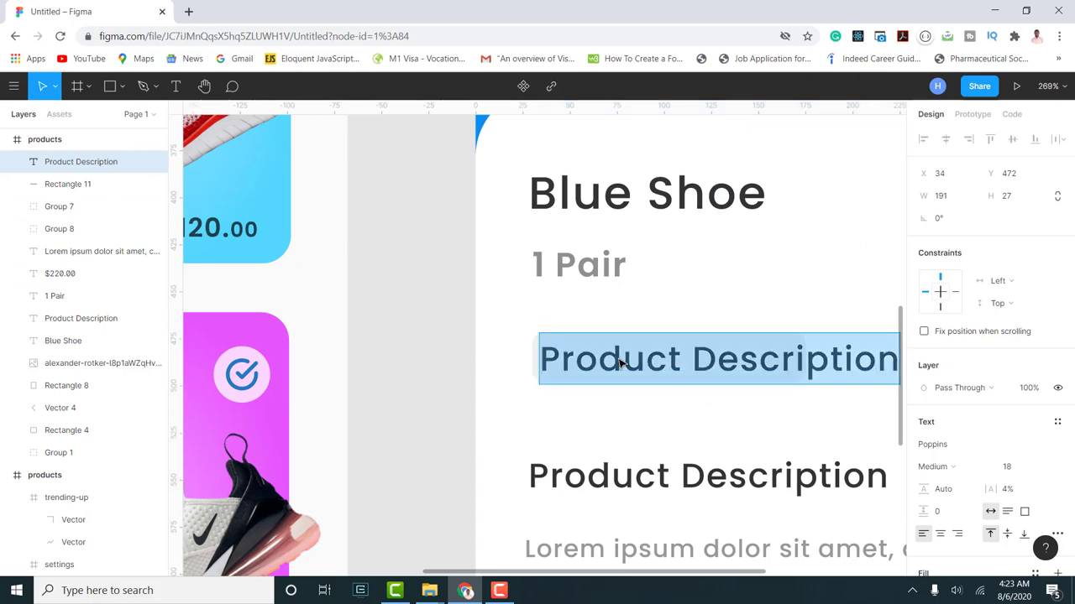
scroll(529, 354, down, 5)
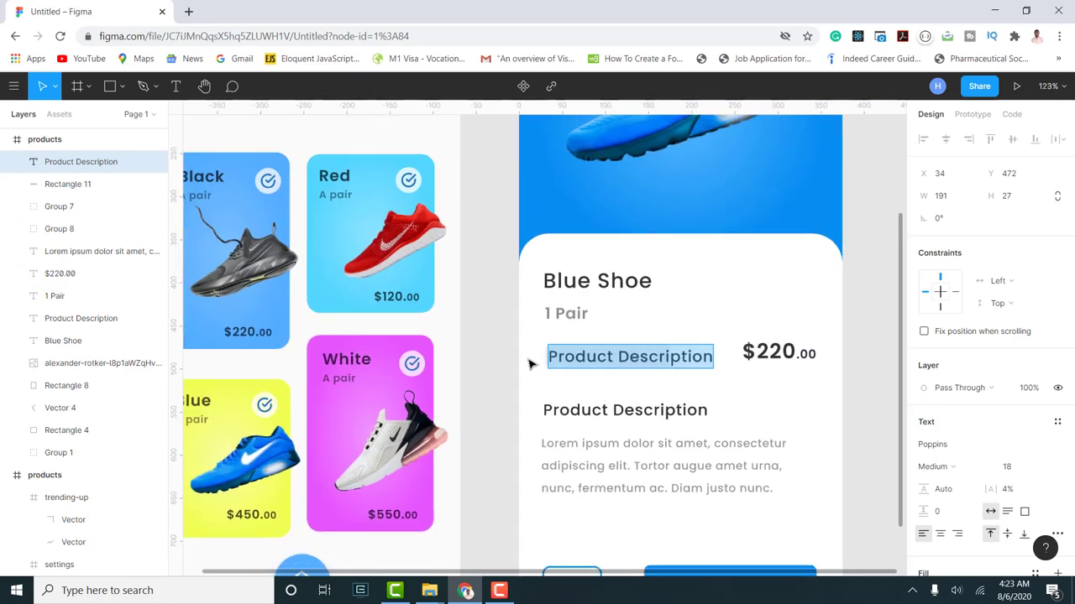
text(-)
key(Escape)
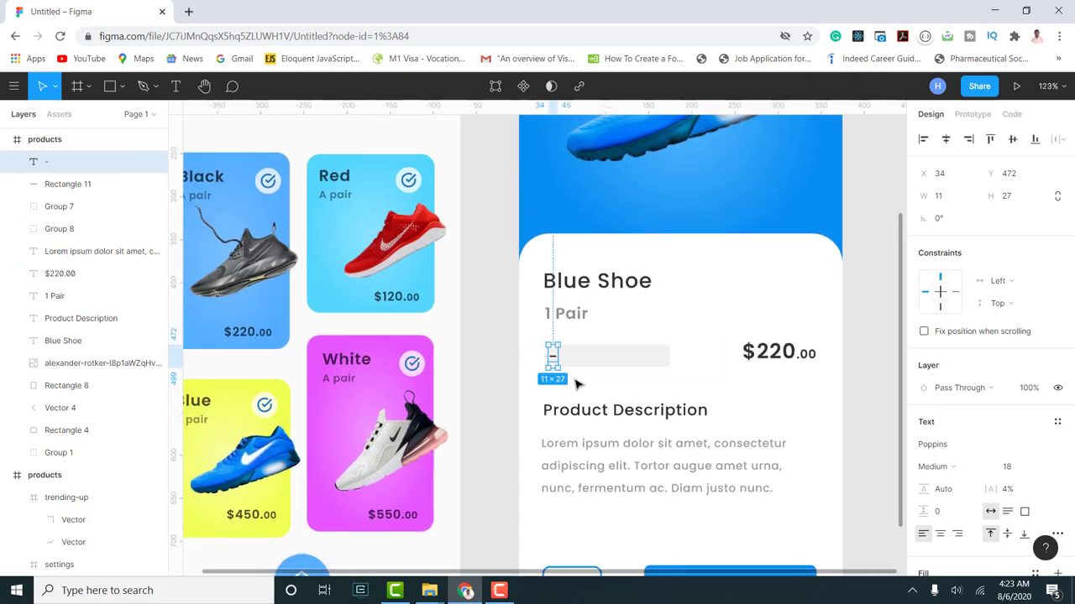
- Duplicate the minus sign toward the middle of the bar and change it to '1'
scroll(552, 361, up, 5)
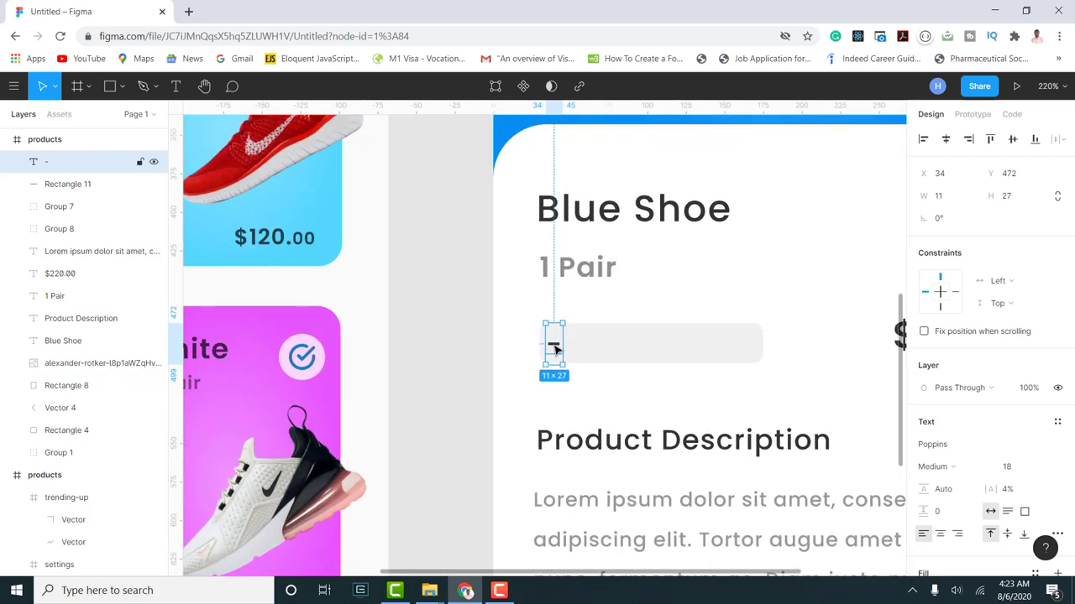
drag(559, 347, 636, 348)
double_click(634, 351)
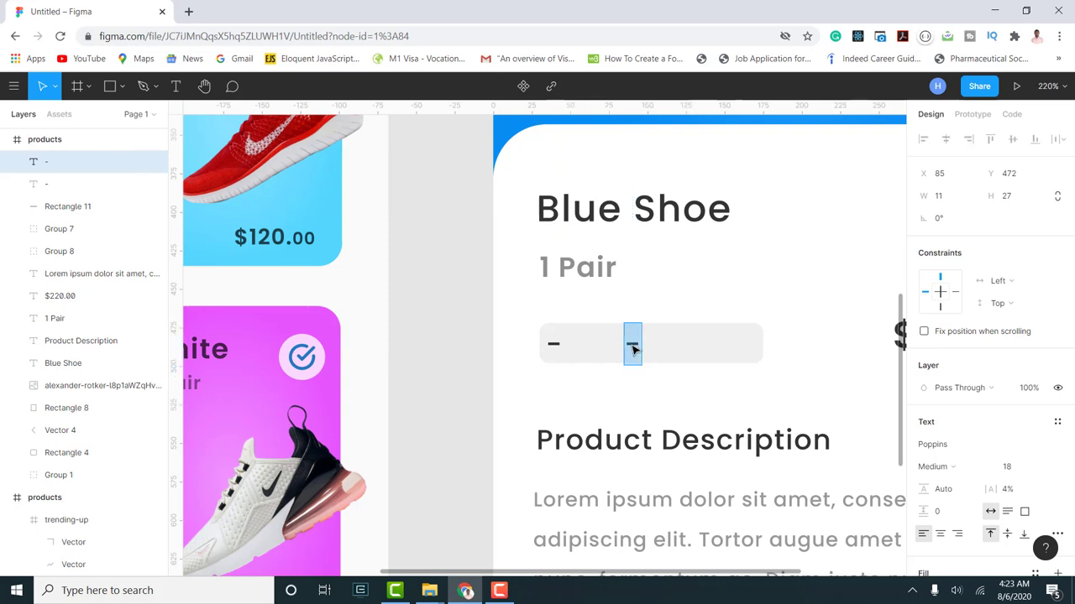
text(1)
key(Escape)
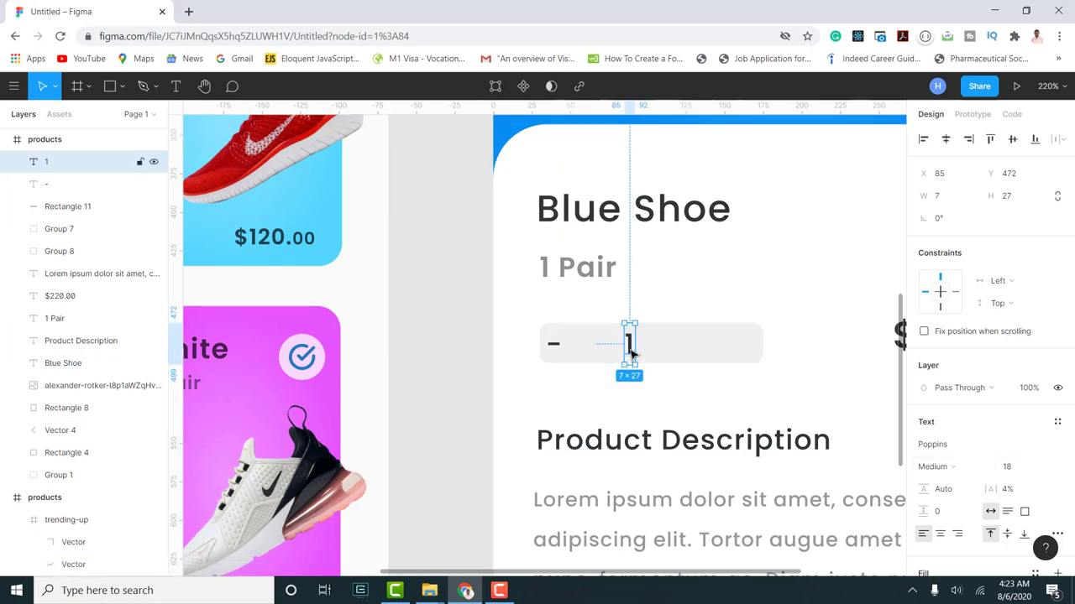
- Duplicate the 1 to the bar's right end and change it to '+'
drag(631, 353, 722, 354)
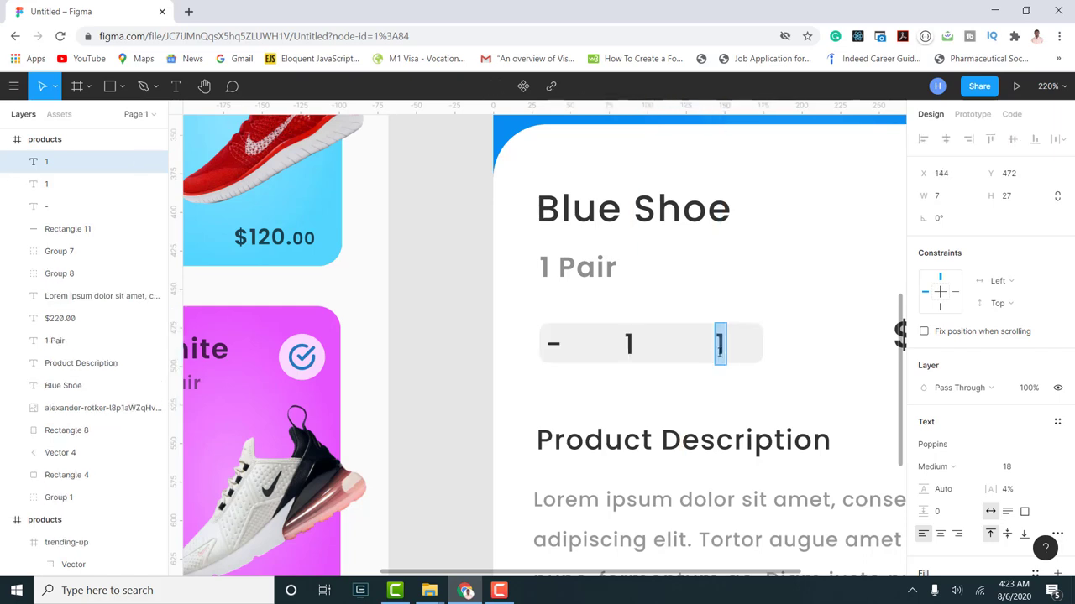
text(=)
key(BackSpace)
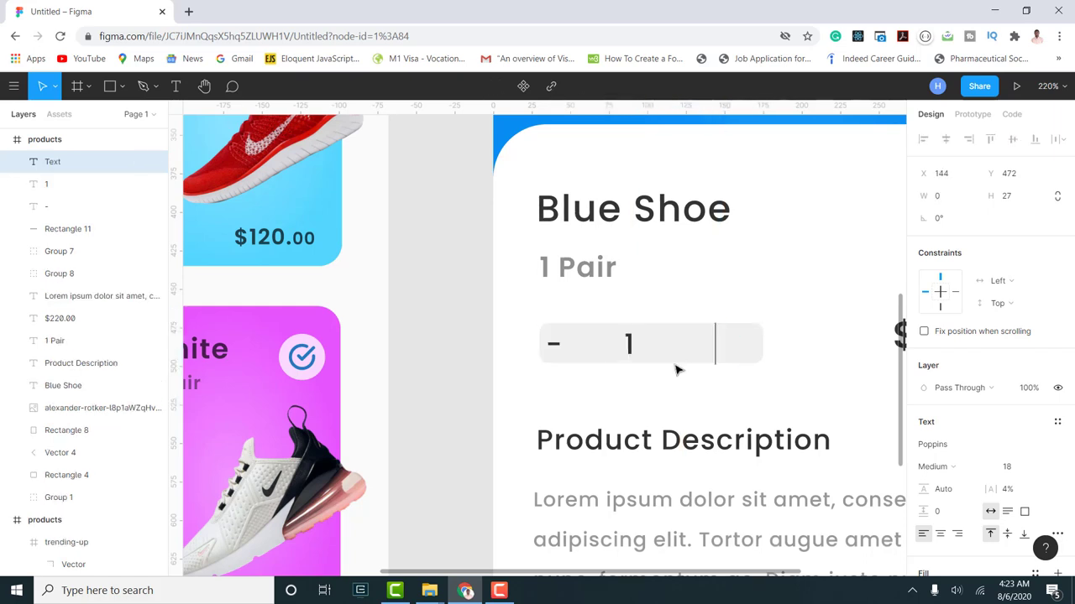
text(+)
click(628, 345)
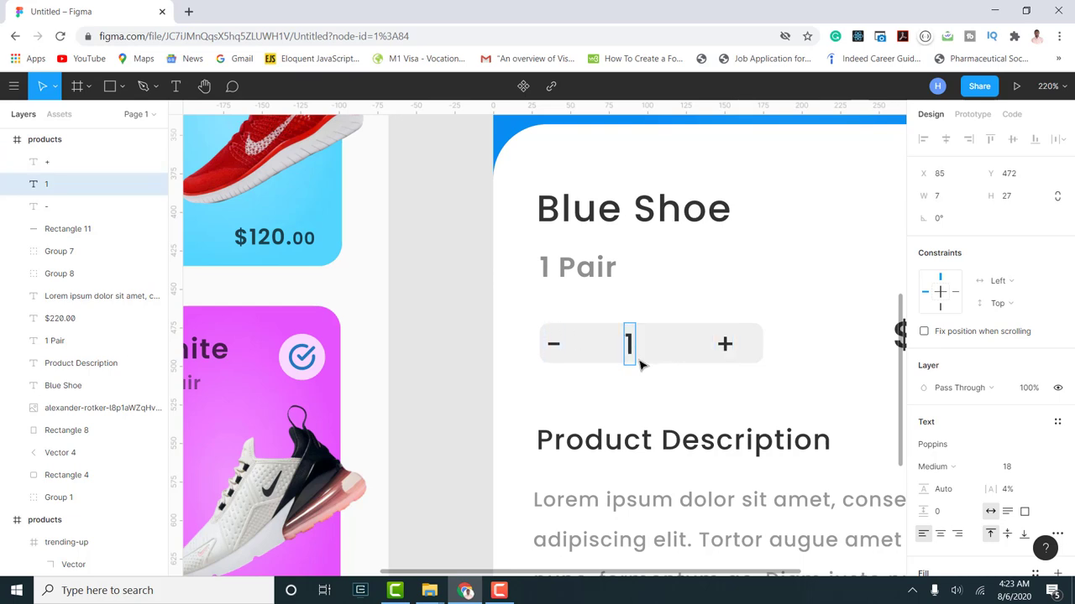
- Set the stepper's quantity number 1 to the Arial font
double_click(629, 344)
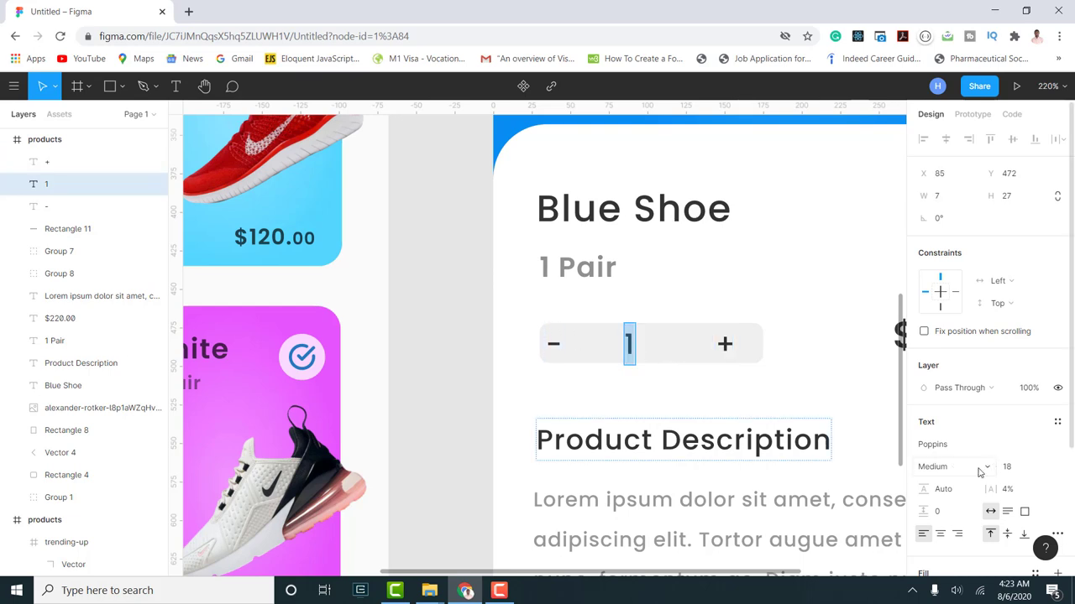
click(1064, 448)
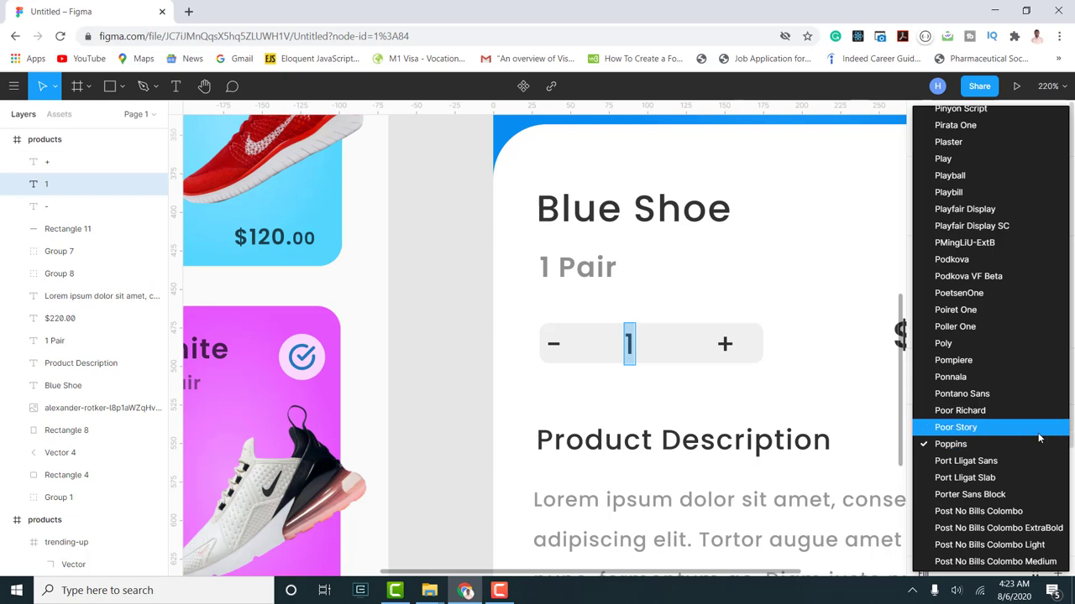
scroll(1038, 433, up, 15)
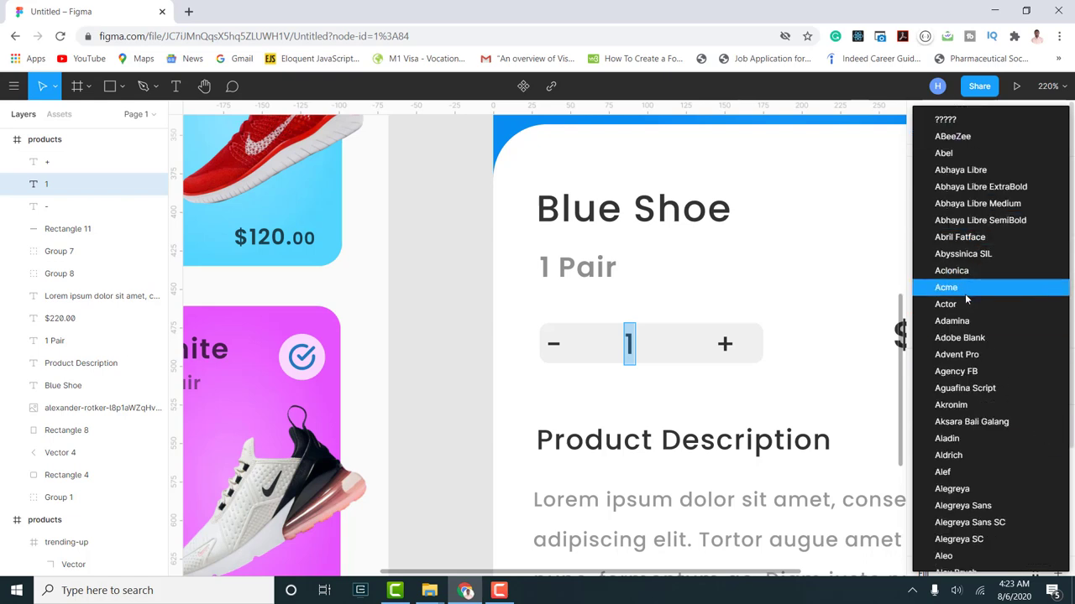
key(Home)
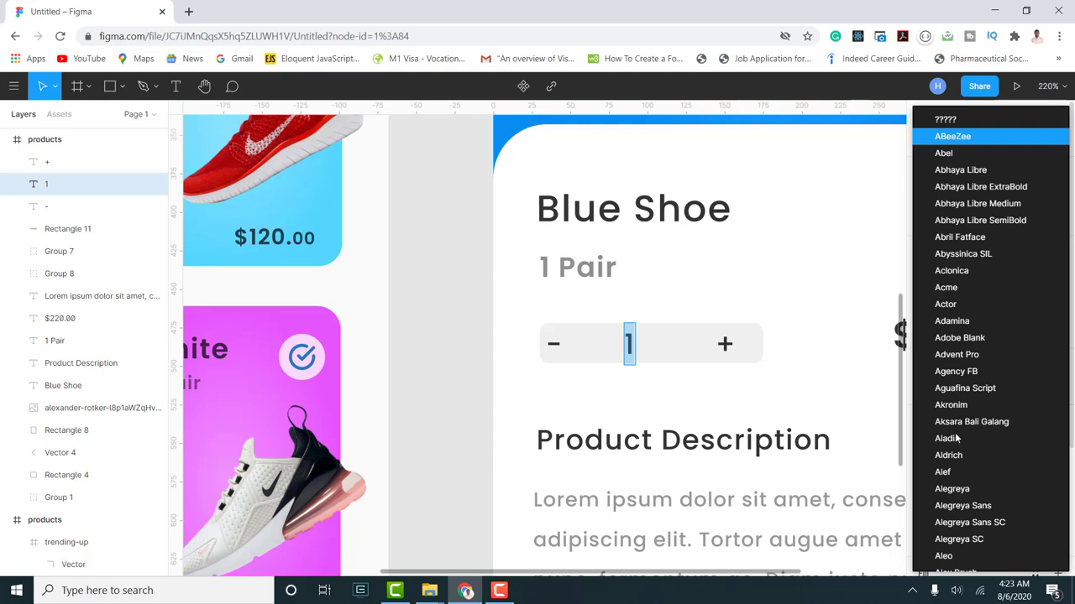
scroll(974, 470, down, 5)
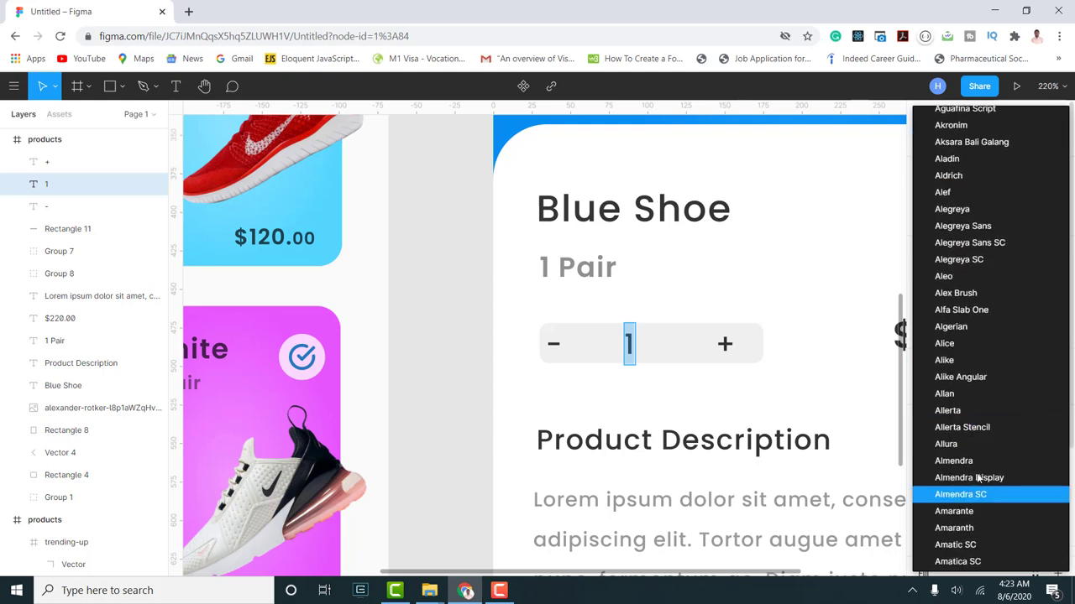
scroll(975, 479, down, 3)
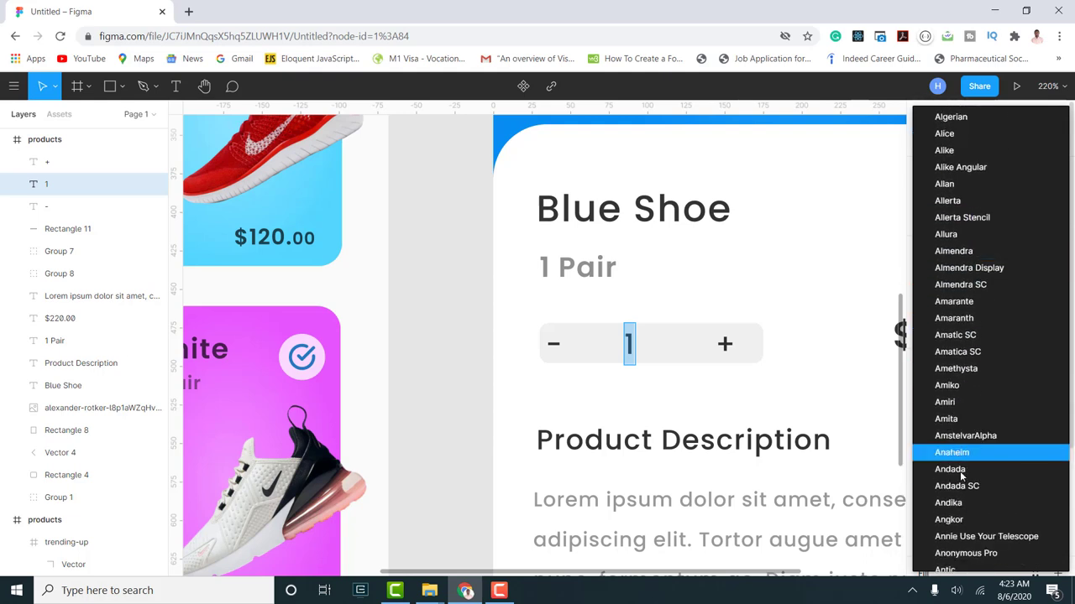
scroll(964, 504, down, 1)
scroll(964, 504, down, 3)
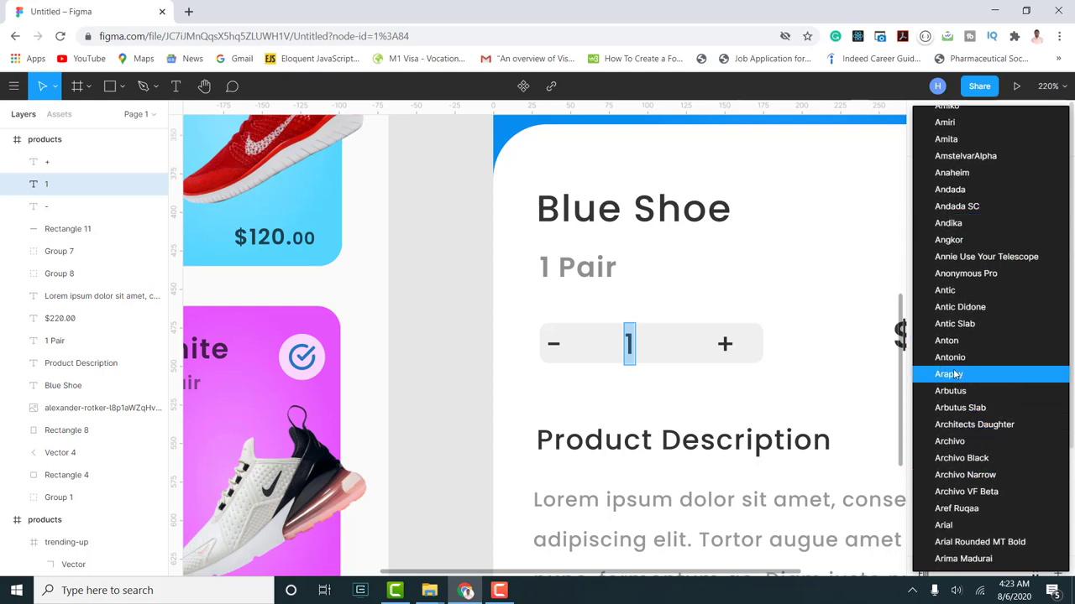
click(943, 525)
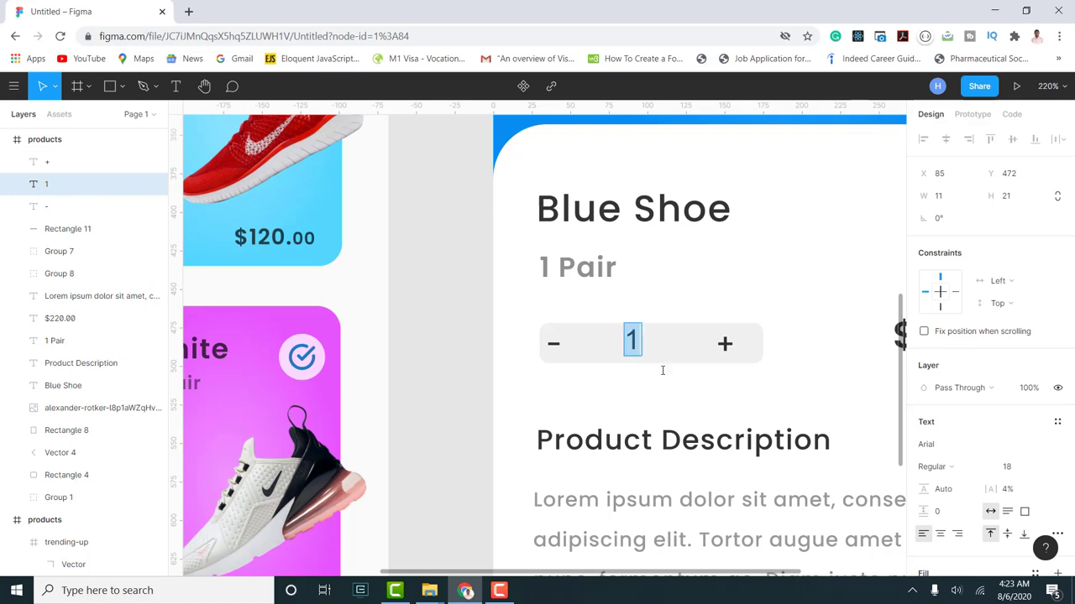
key(Escape)
scroll(686, 407, up, 2)
- Evenly space the minus, 1 and plus horizontally, centre them vertically, and shift them slightly right
shift+click(731, 341)
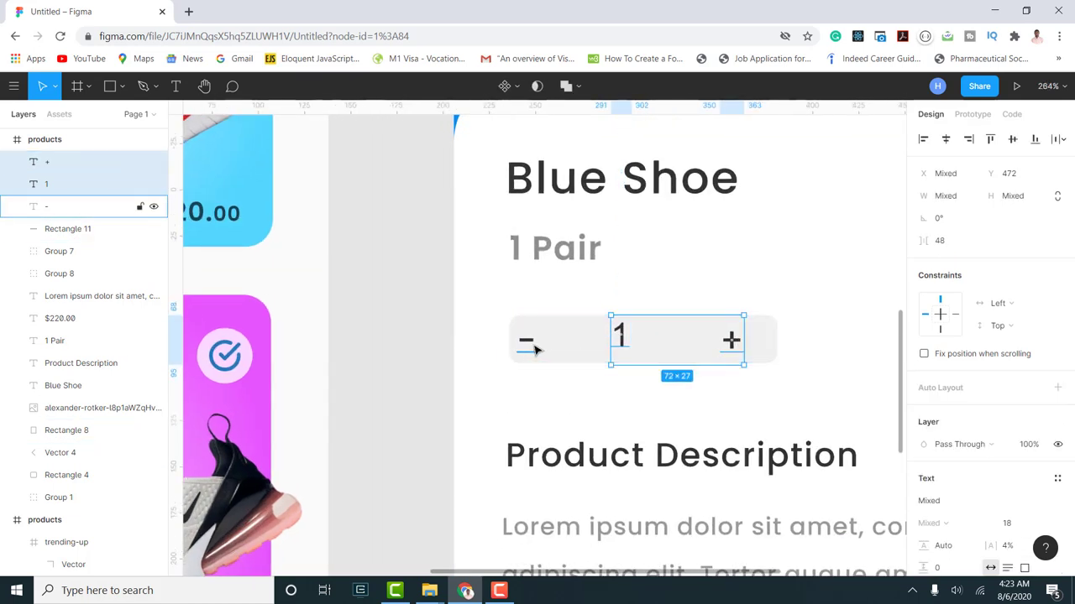
shift+click(527, 345)
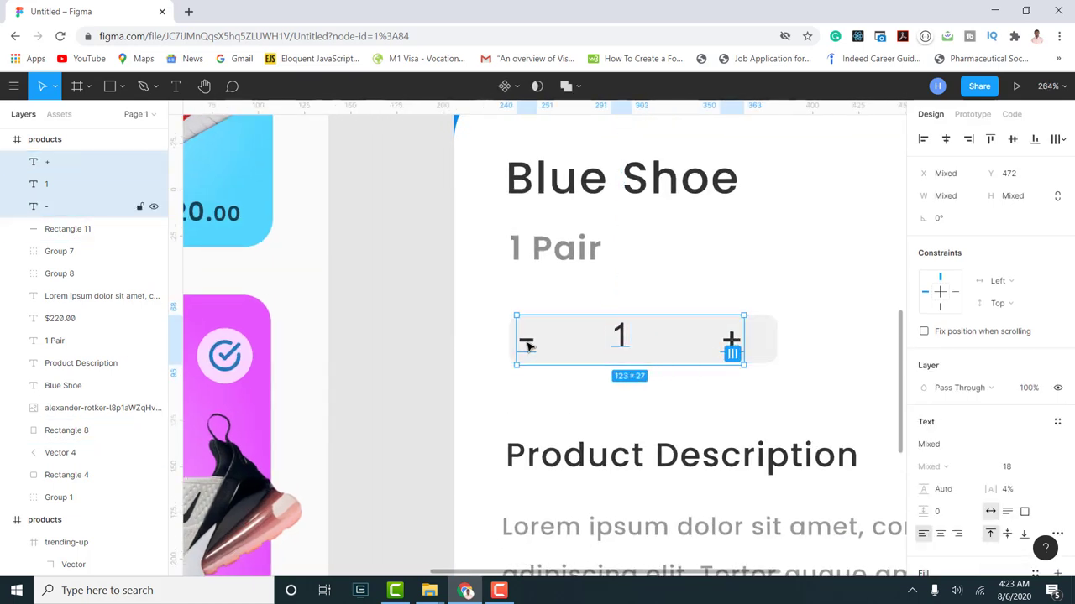
click(1058, 139)
click(950, 185)
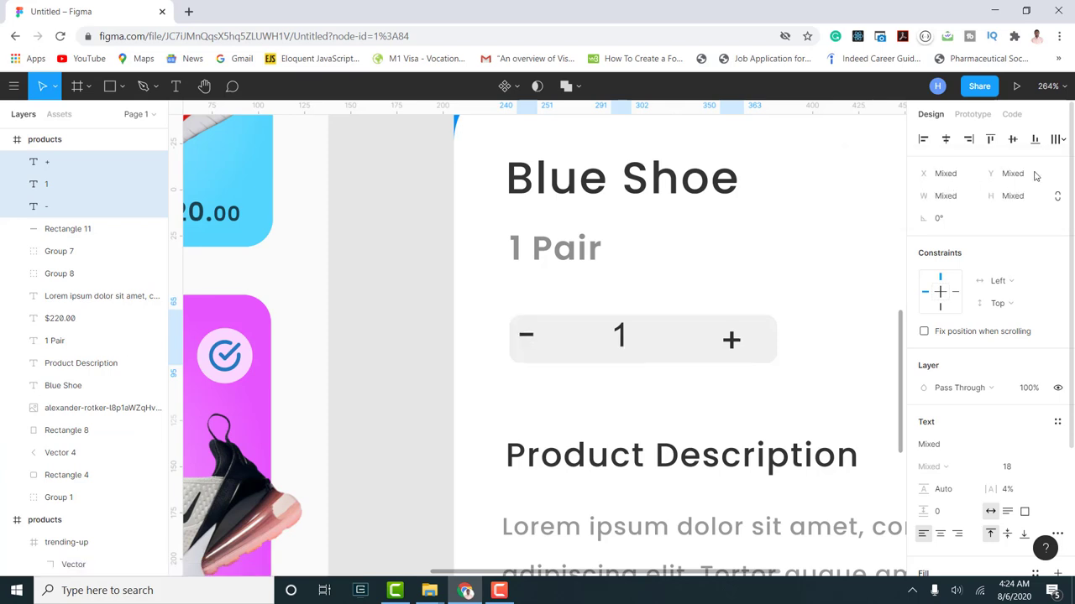
click(1056, 140)
click(973, 202)
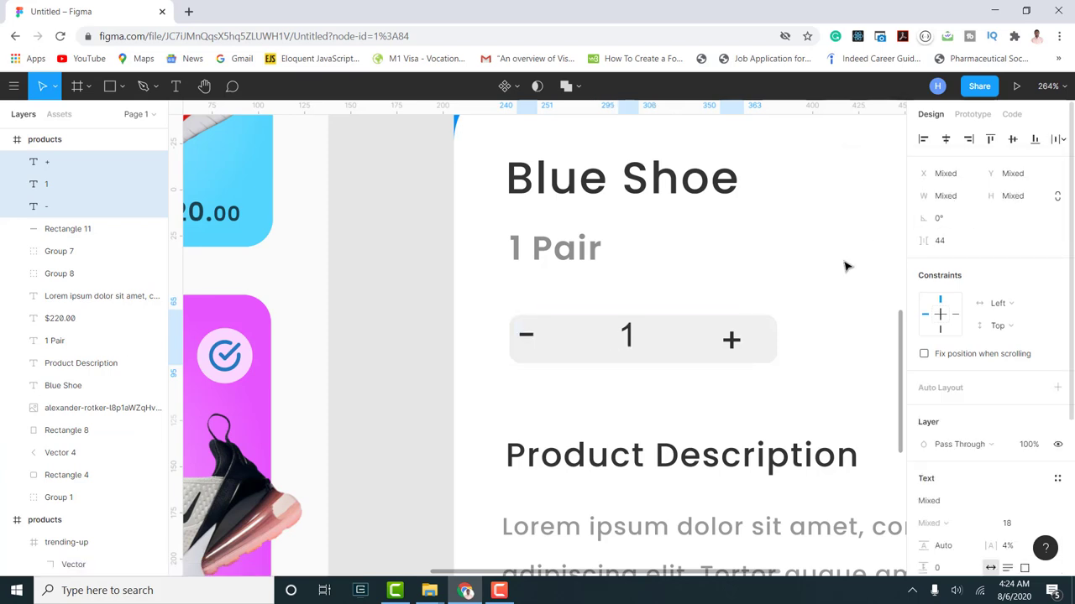
click(1012, 139)
drag(674, 347, 681, 350)
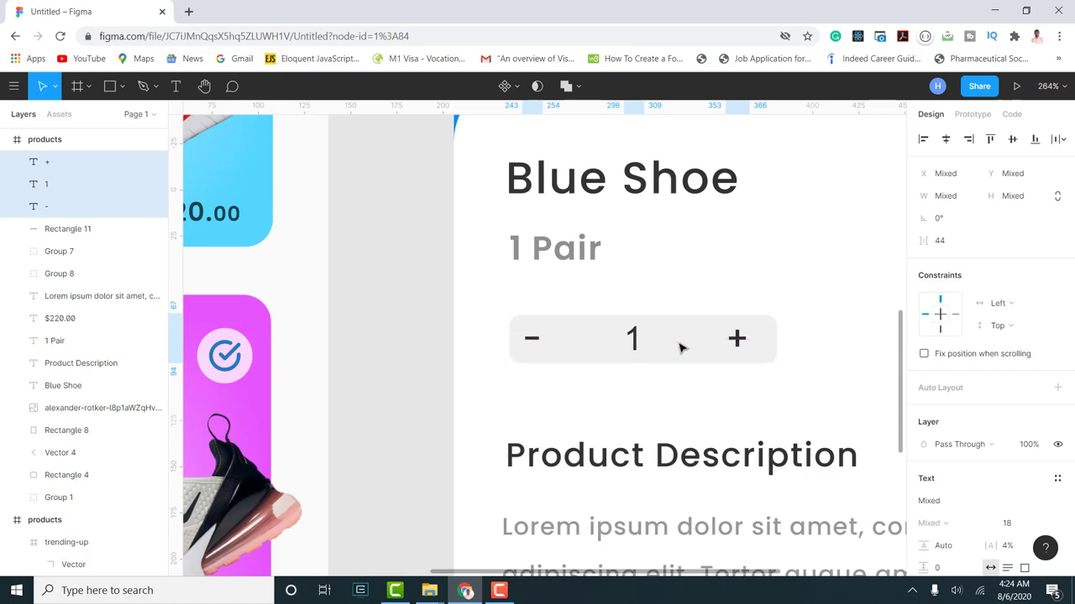
- Resize the minus and 1 text boxes to 26 px high
click(535, 340)
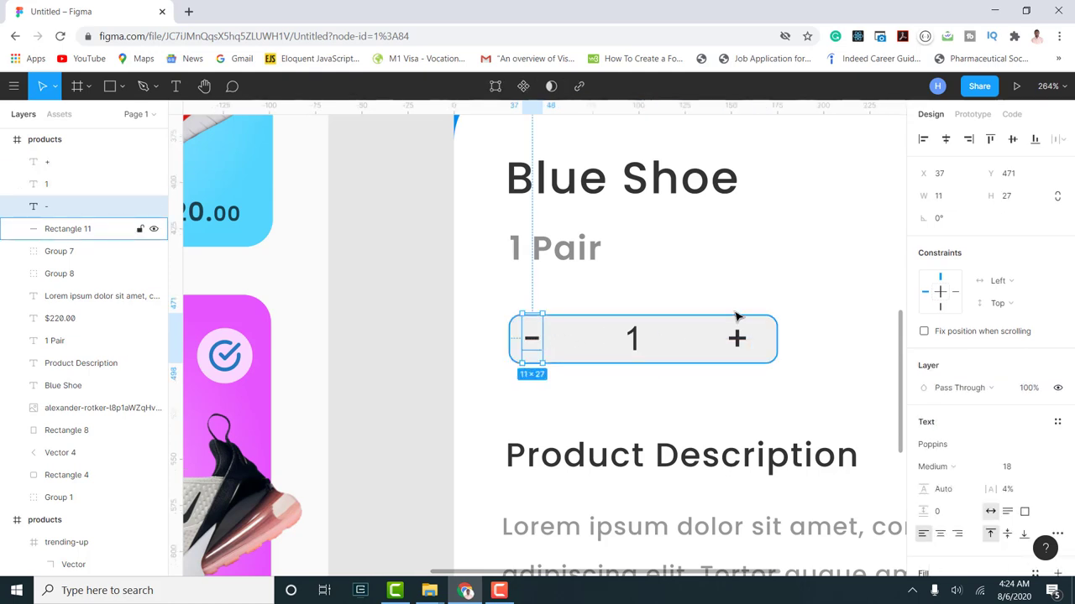
scroll(544, 319, up, 3)
drag(534, 313, 535, 319)
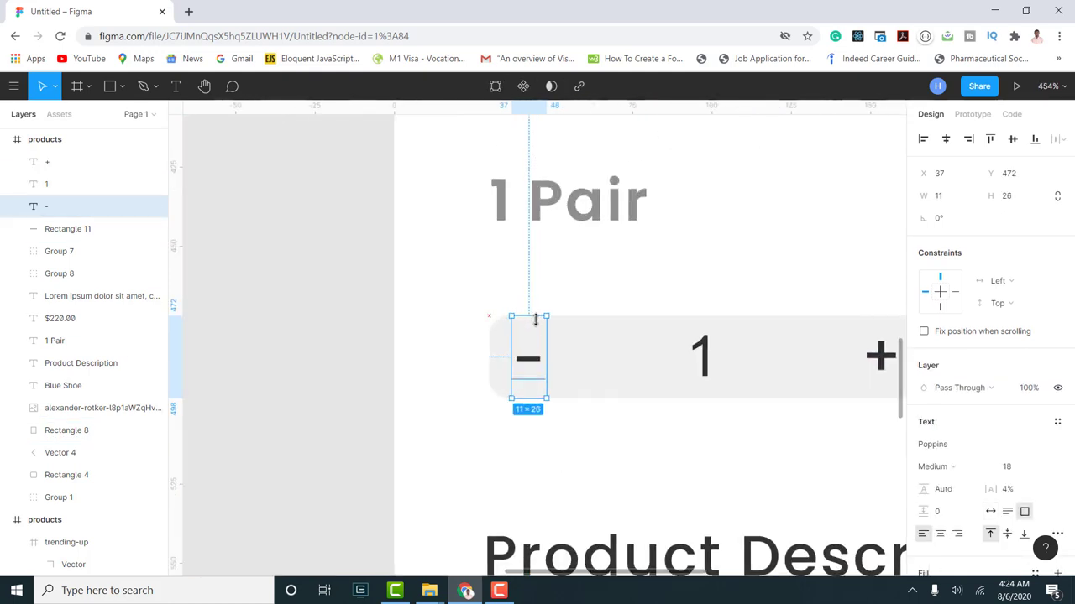
click(498, 383)
click(710, 356)
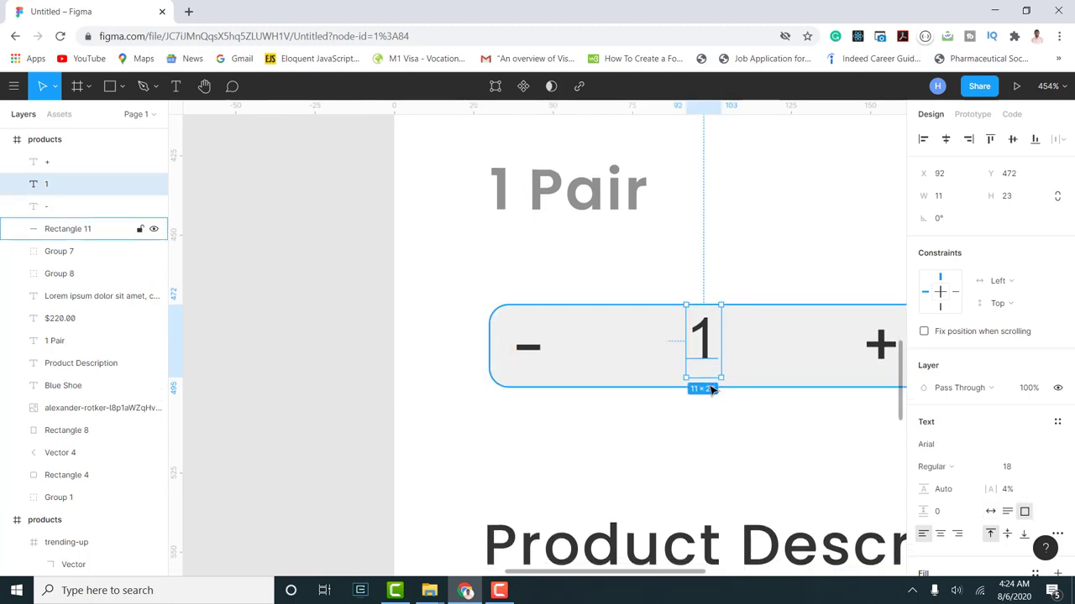
drag(703, 378, 703, 387)
ctrl+scroll(596, 364, down, 2)
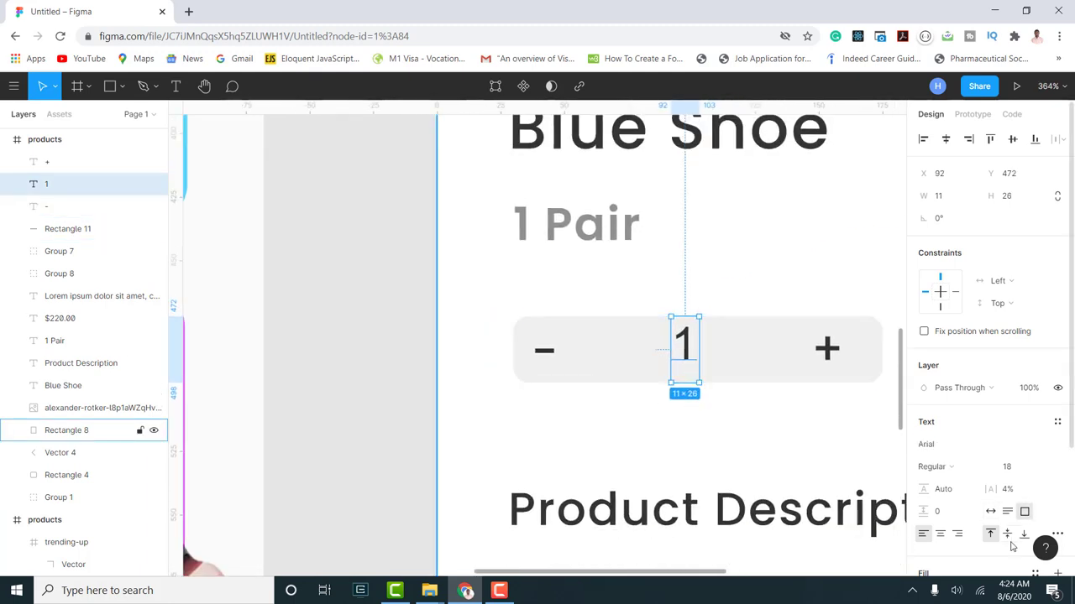
- Give the minus middle vertical alignment and trim the plus box to 26 px high
click(544, 357)
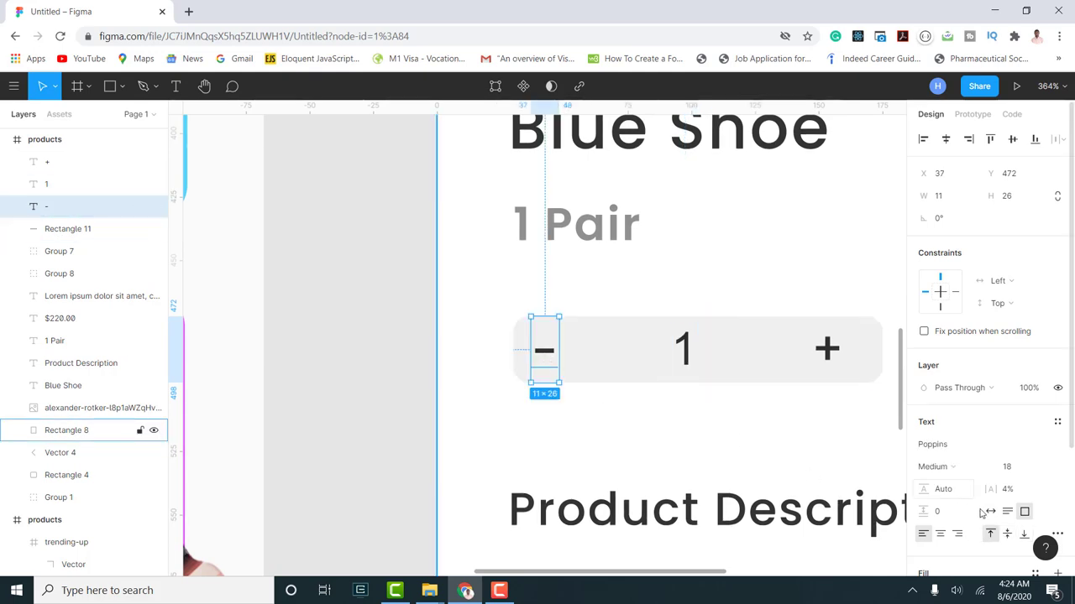
click(1007, 536)
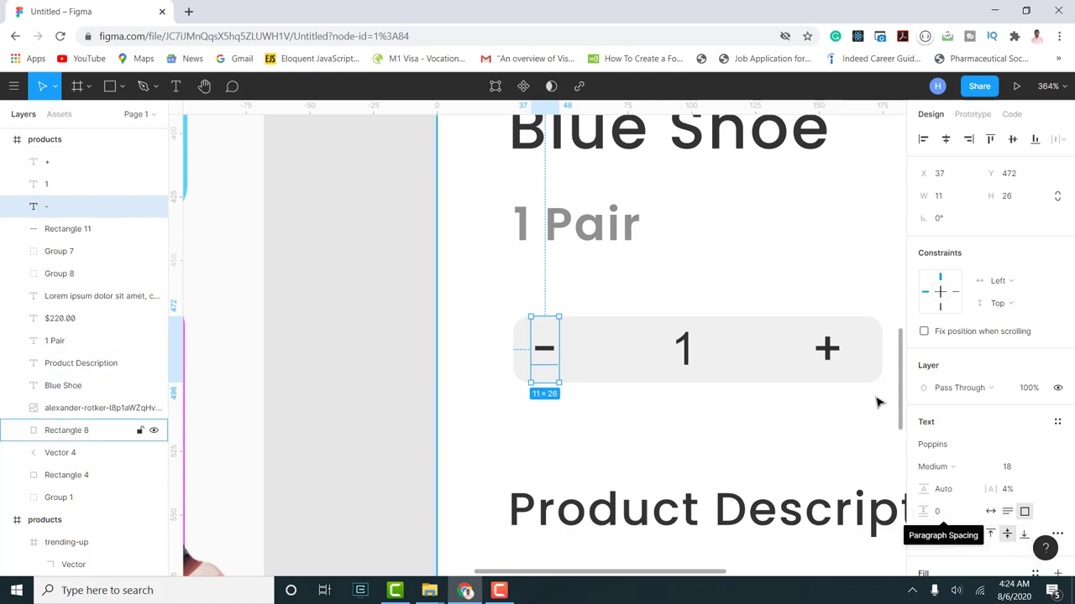
click(827, 348)
drag(831, 316, 831, 319)
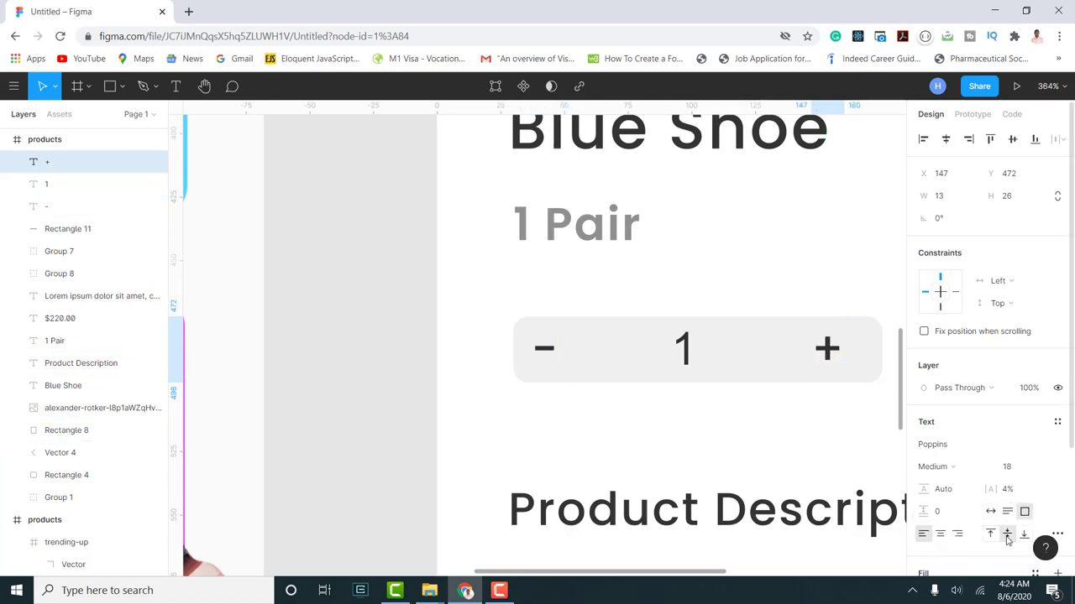
scroll(412, 398, down, 5)
scroll(633, 405, down, 3)
click(620, 378)
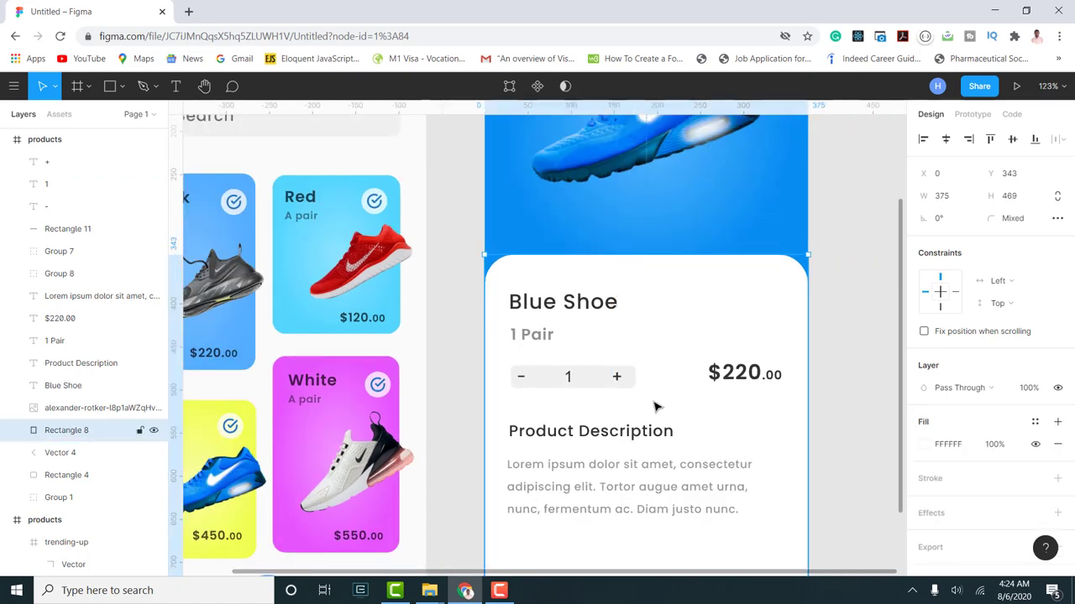
- Change the plus, 1 and minus stepper texts from size 18 to font size 12
click(620, 379)
shift+click(571, 377)
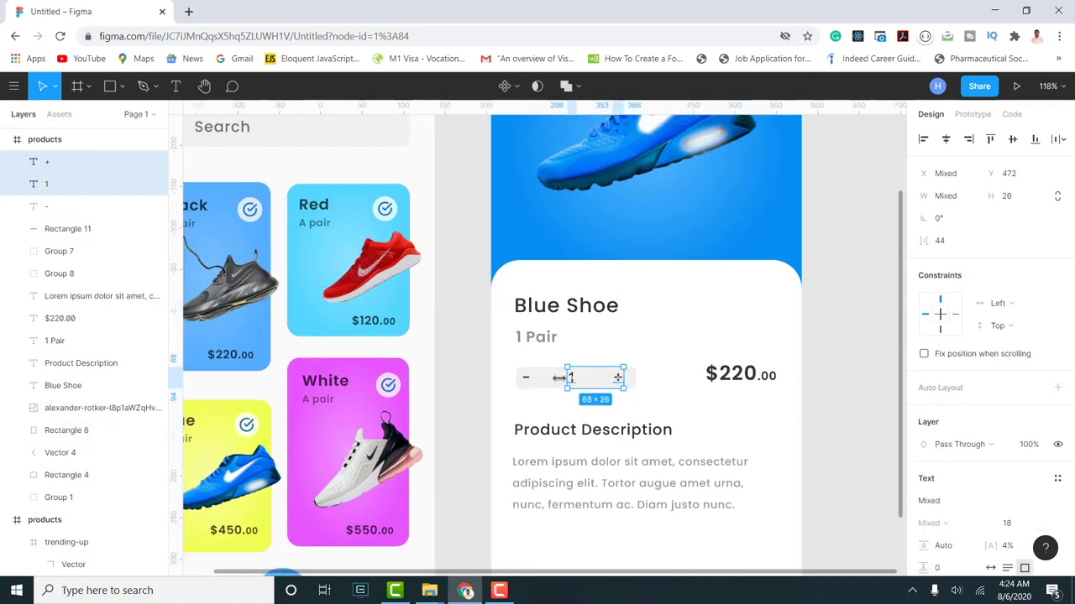
shift+click(526, 377)
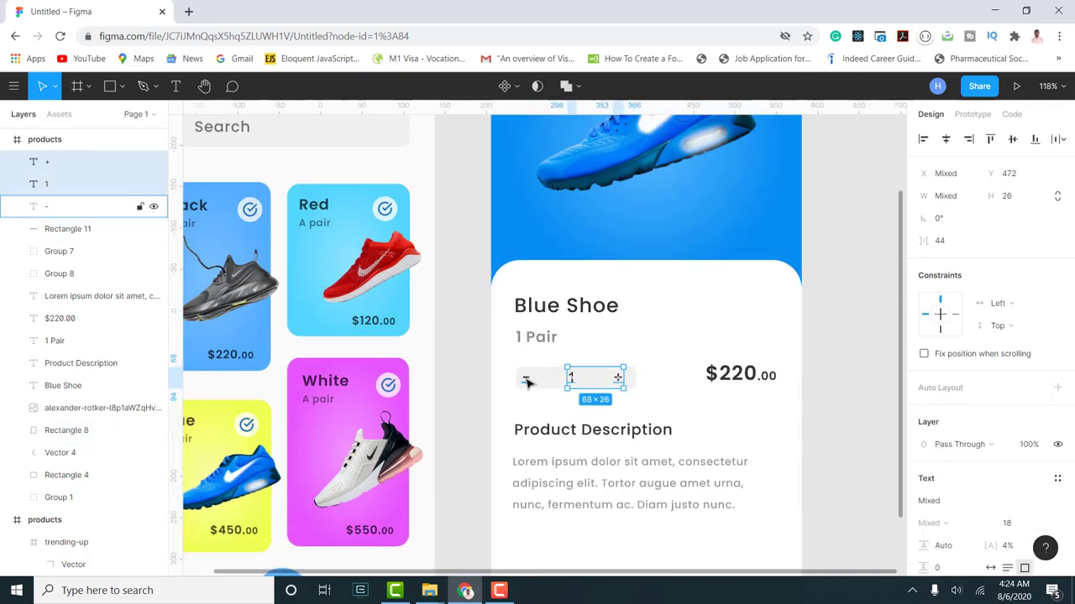
click(1046, 524)
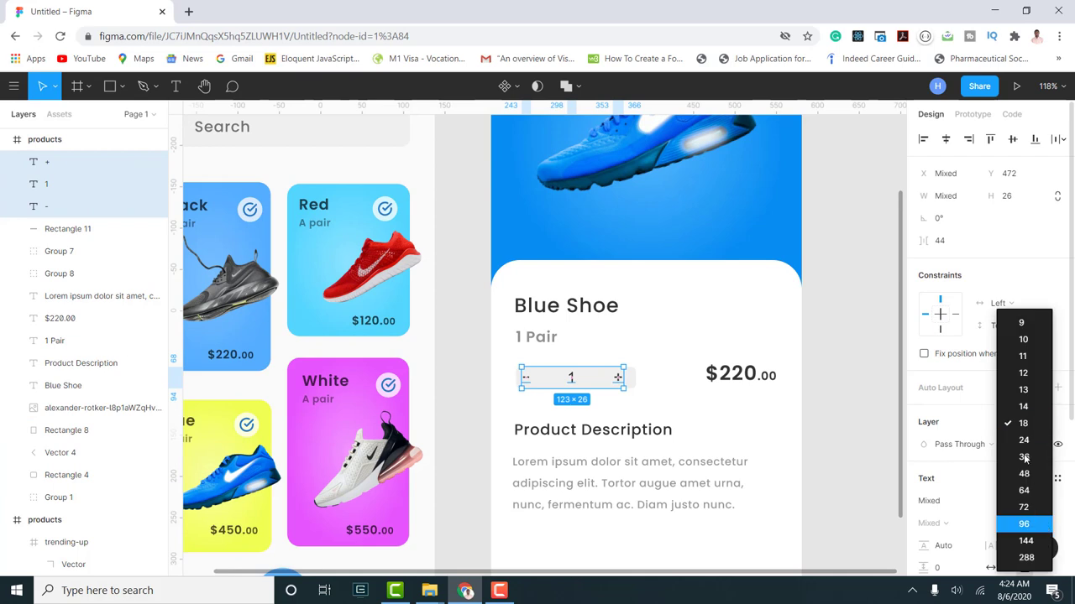
click(1022, 376)
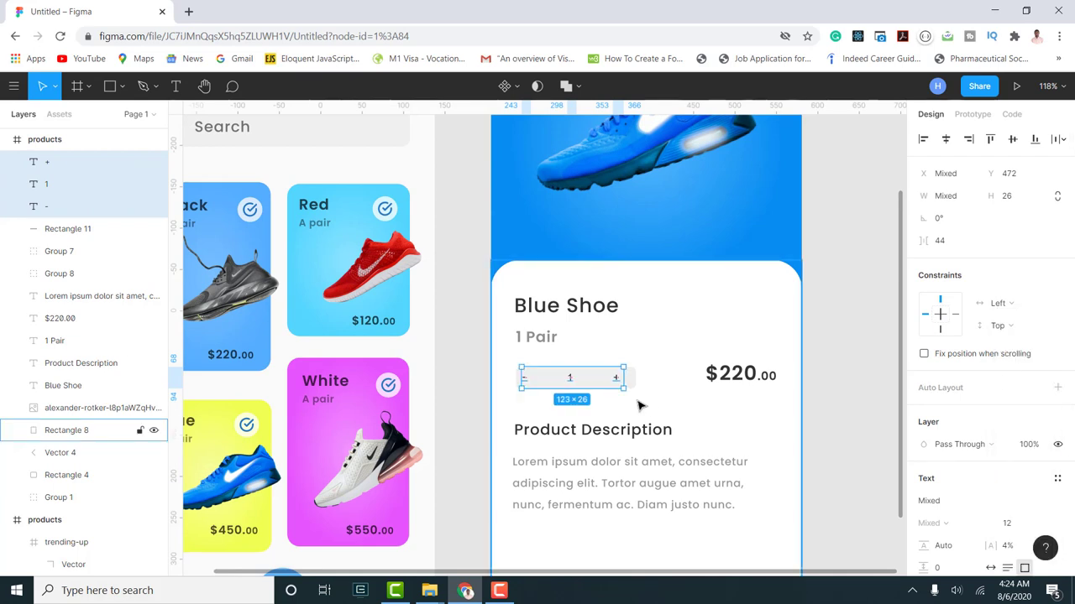
scroll(635, 403, down, 3)
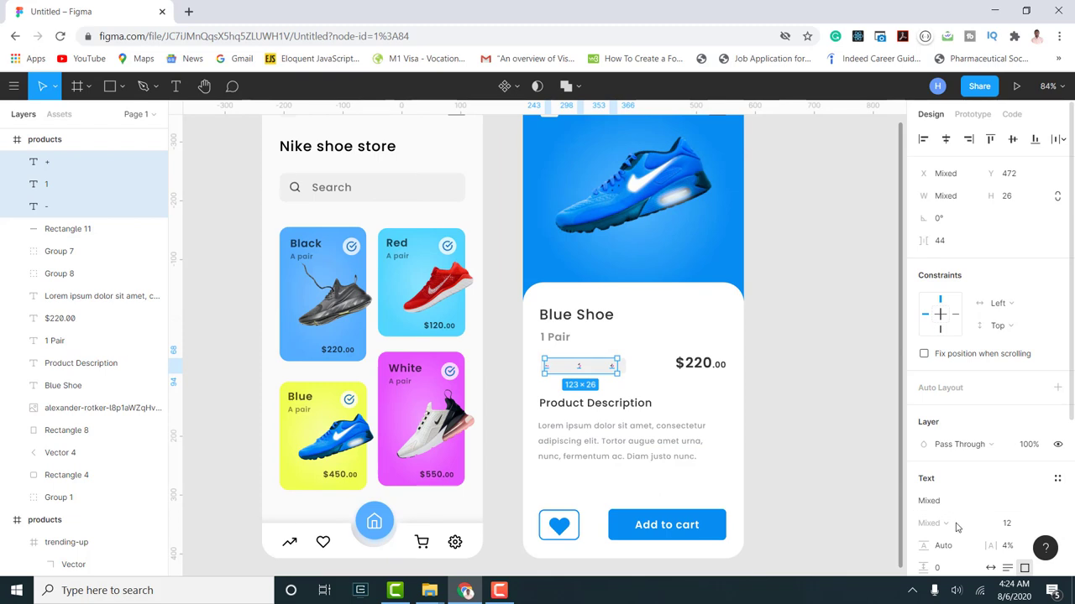
scroll(957, 520, down, 5)
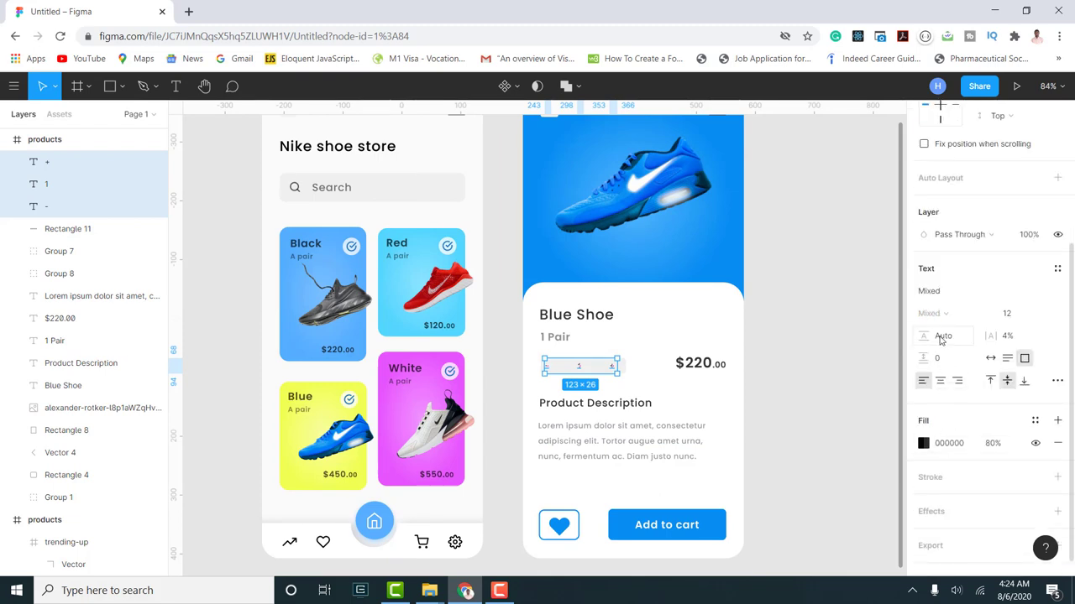
click(851, 375)
- Make the stepper plus SemiBold and the number 1 and minus Bold
click(613, 370)
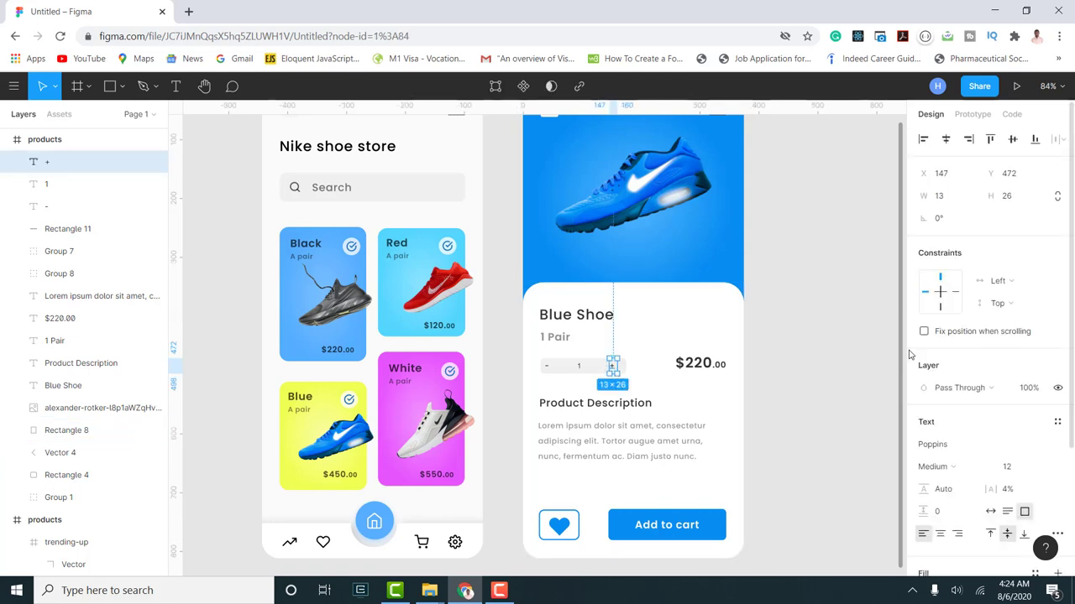
click(956, 473)
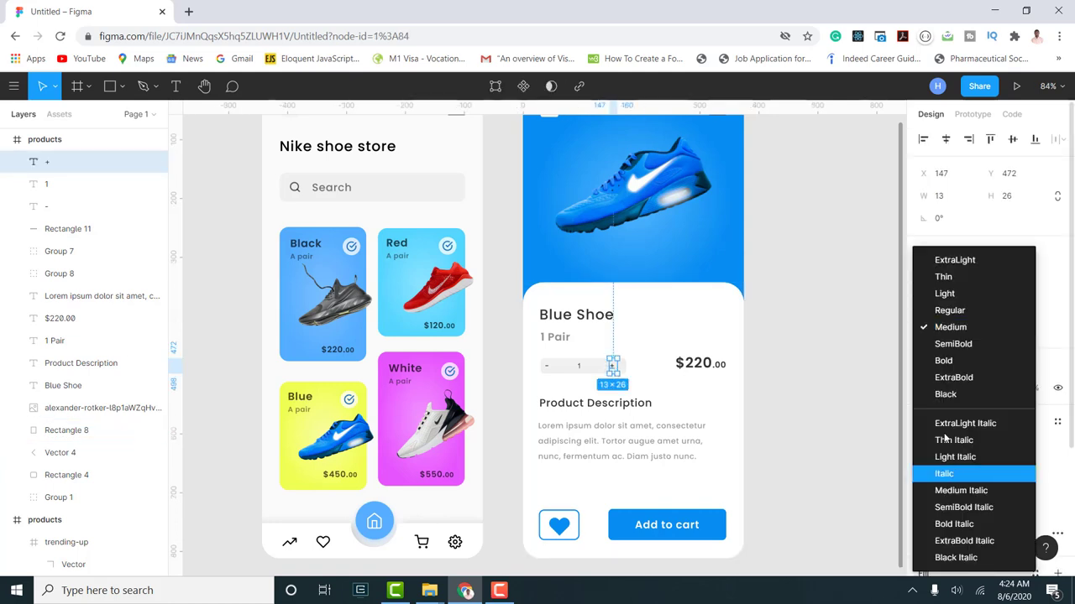
click(951, 344)
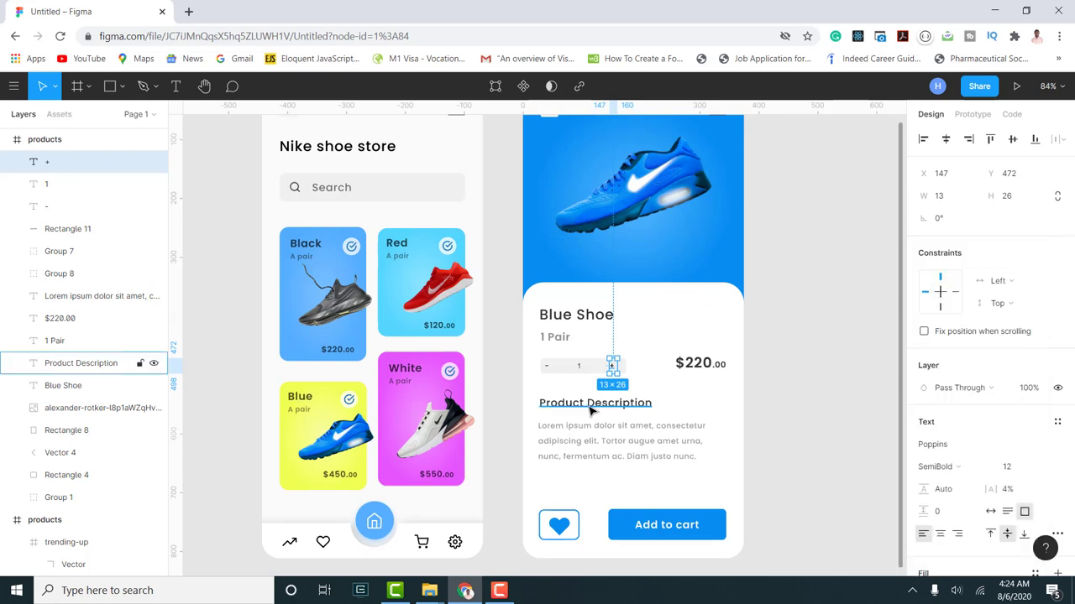
click(579, 367)
click(954, 469)
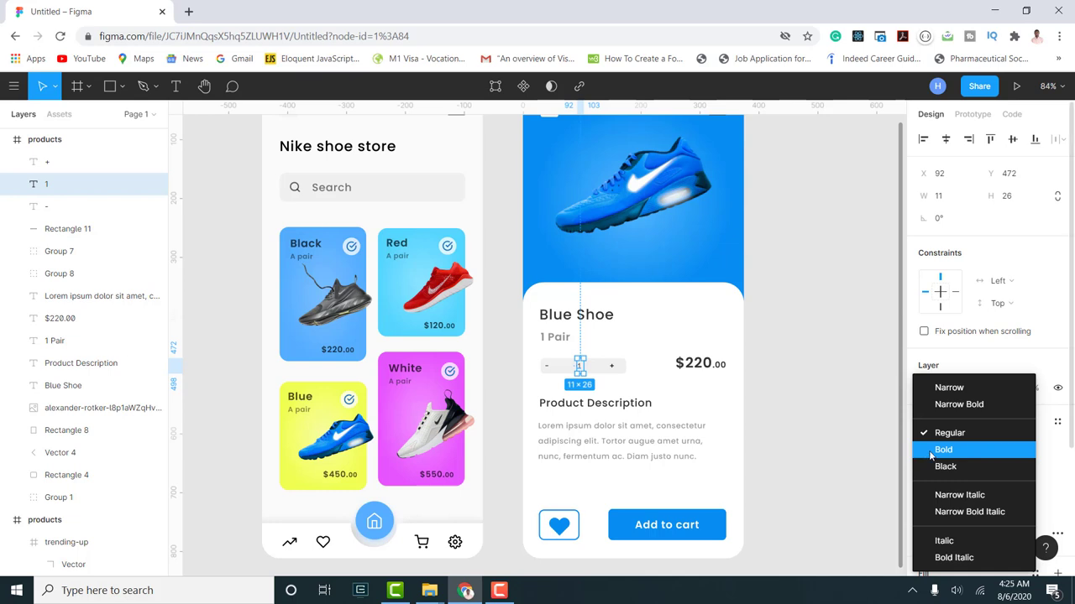
click(936, 454)
click(548, 366)
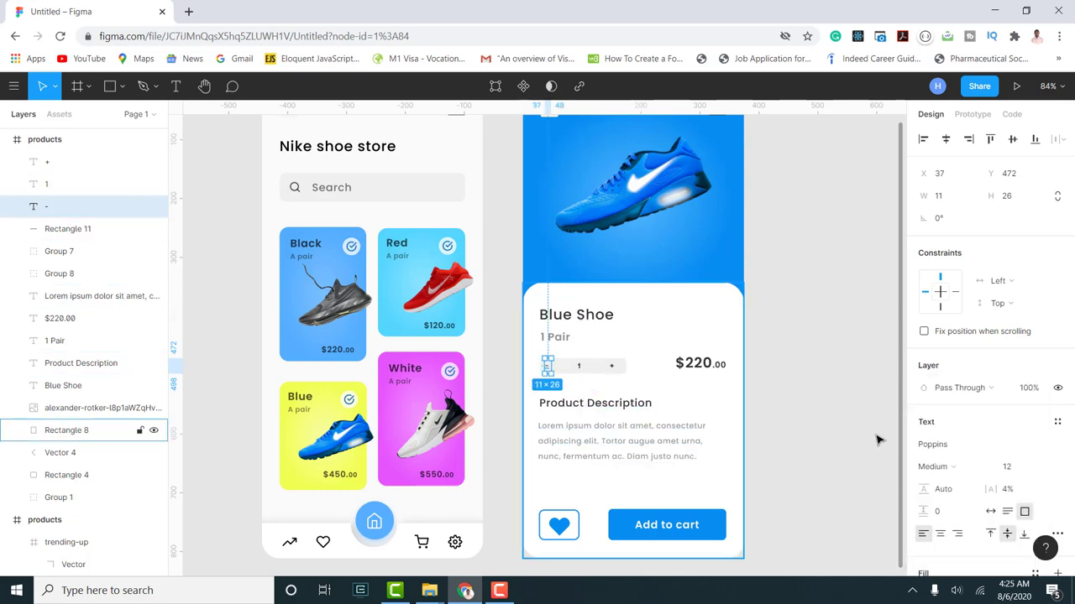
click(955, 470)
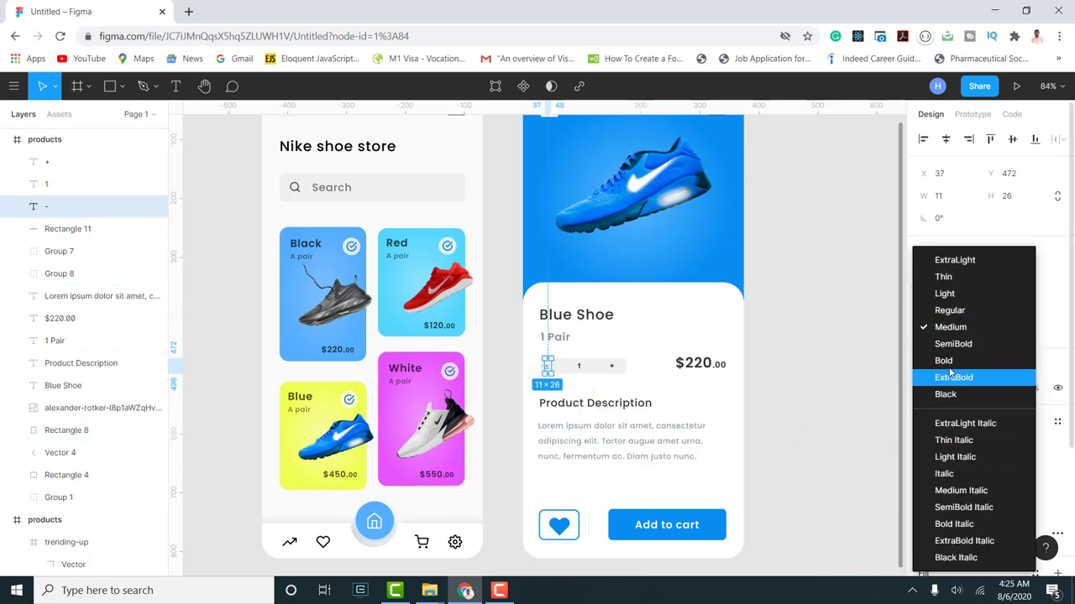
click(949, 357)
- Nudge the minus sign a few pixels right to x 49
scroll(598, 370, up, 5)
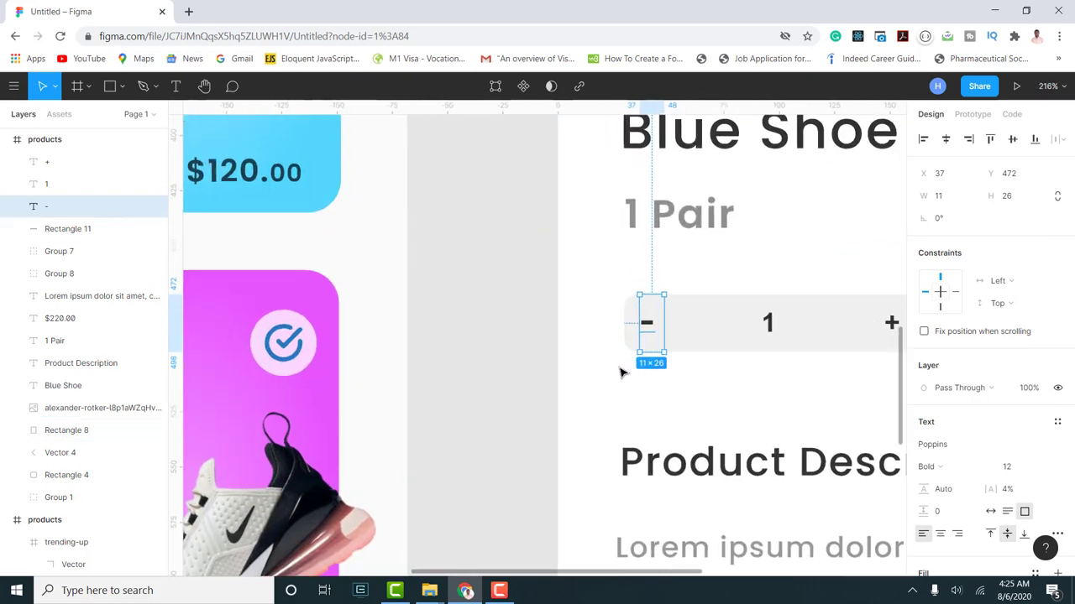
mouse_move(663, 332)
mouse_down()
mouse_move(682, 331)
mouse_move(647, 337)
mouse_up()
scroll(612, 341, down, 5)
scroll(646, 338, down, 5)
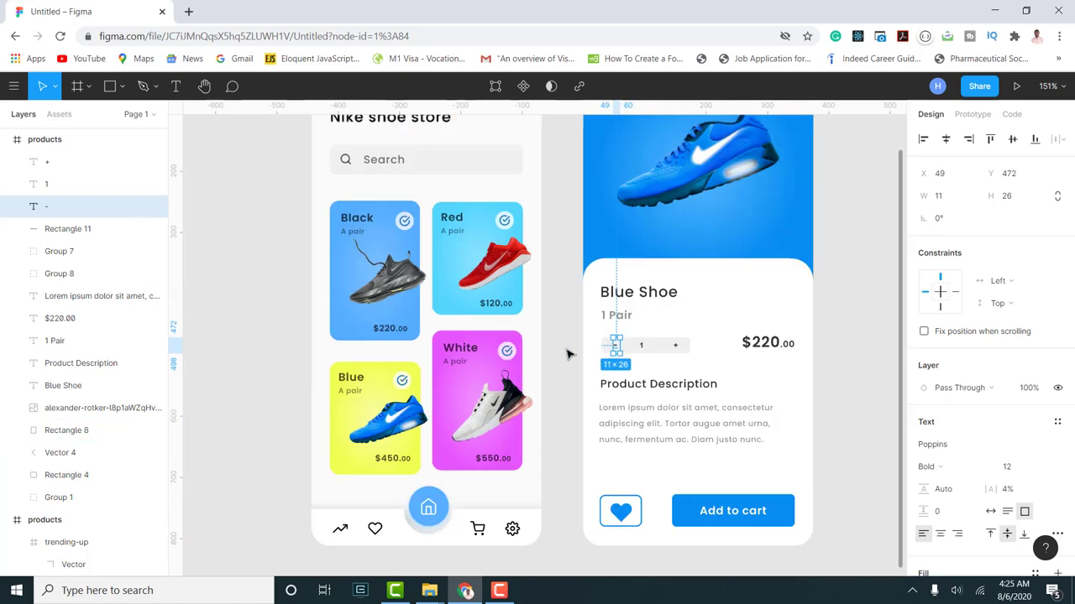
click(804, 383)
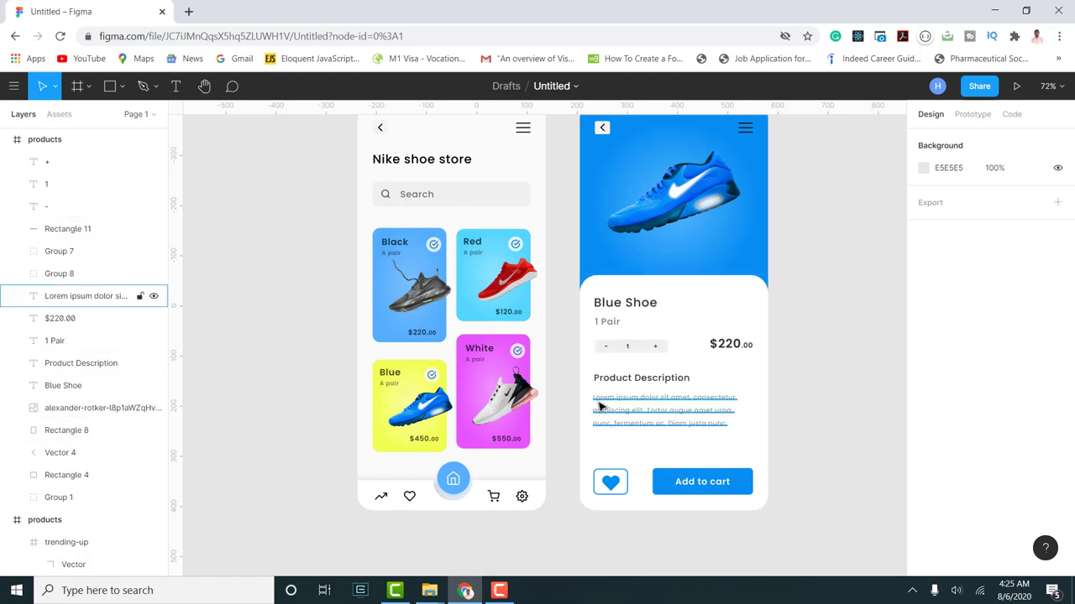
- Drag the Product Description heading about 10 px down toward the Lorem ipsum paragraph
scroll(654, 451, down, 1)
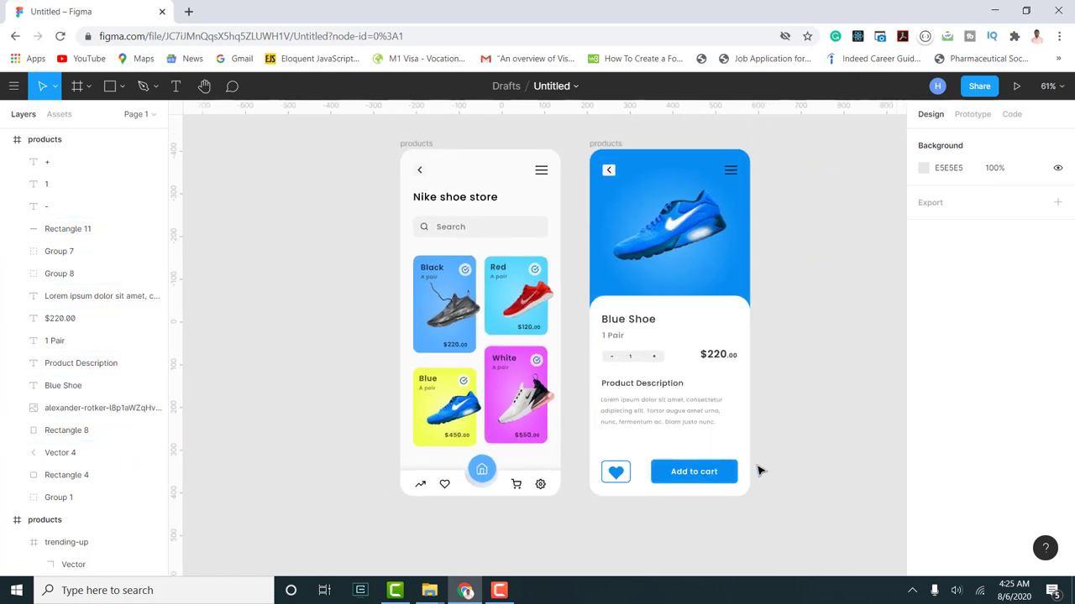
scroll(761, 453, down, 2)
click(663, 409)
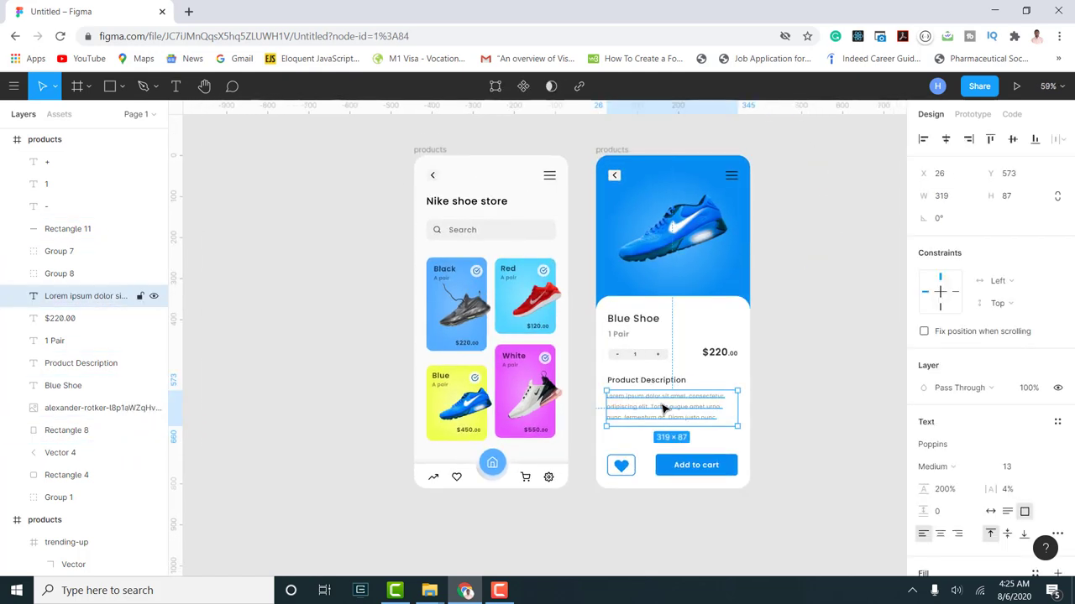
click(664, 382)
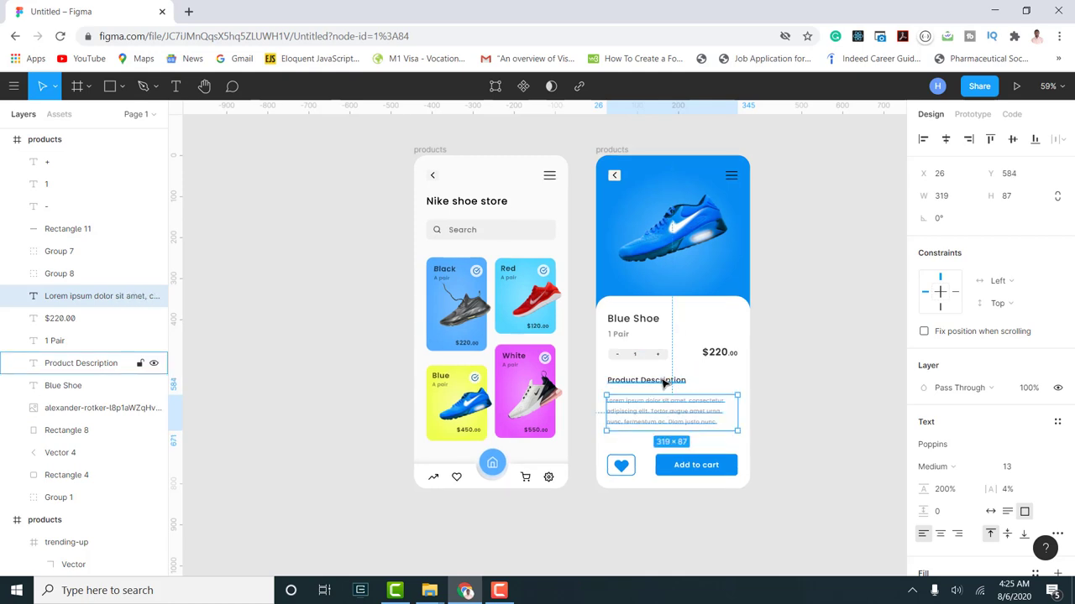
double_click(663, 382)
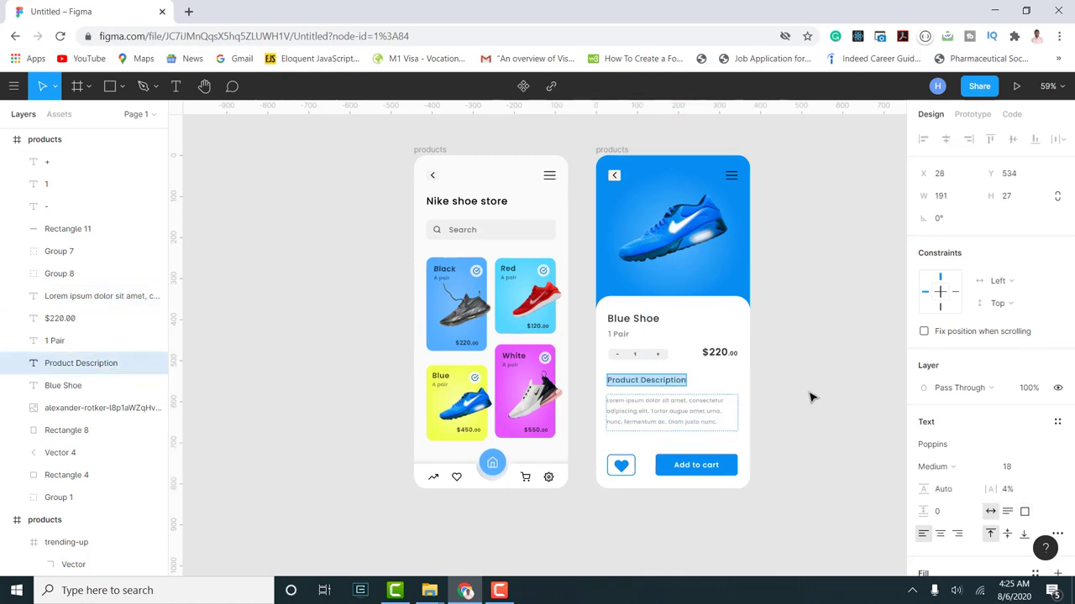
key(Escape)
scroll(763, 396, up, 5)
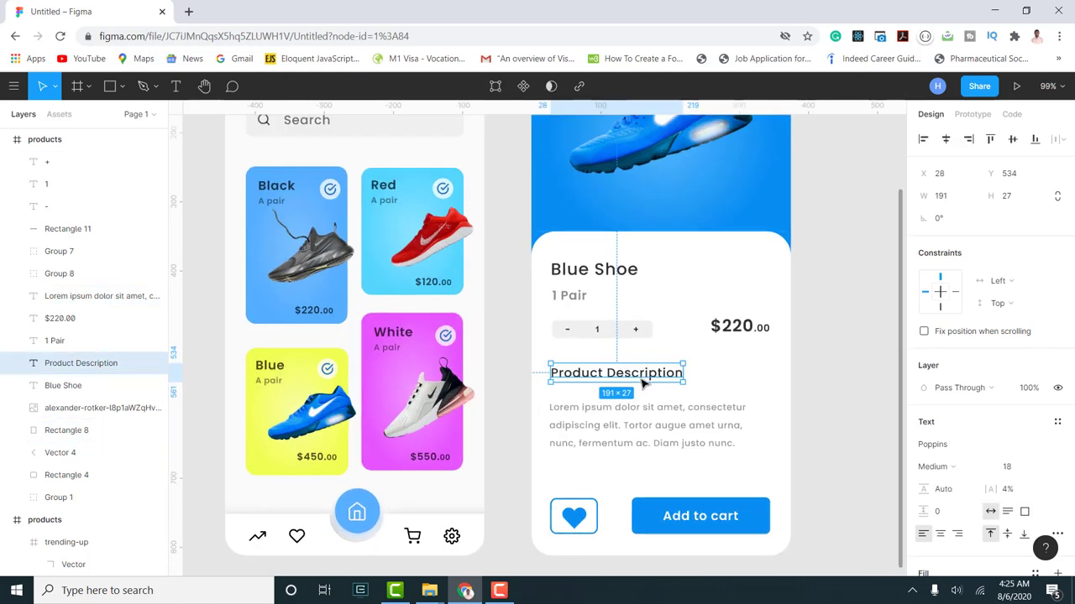
drag(640, 380, 642, 389)
scroll(761, 428, down, 4)
click(761, 427)
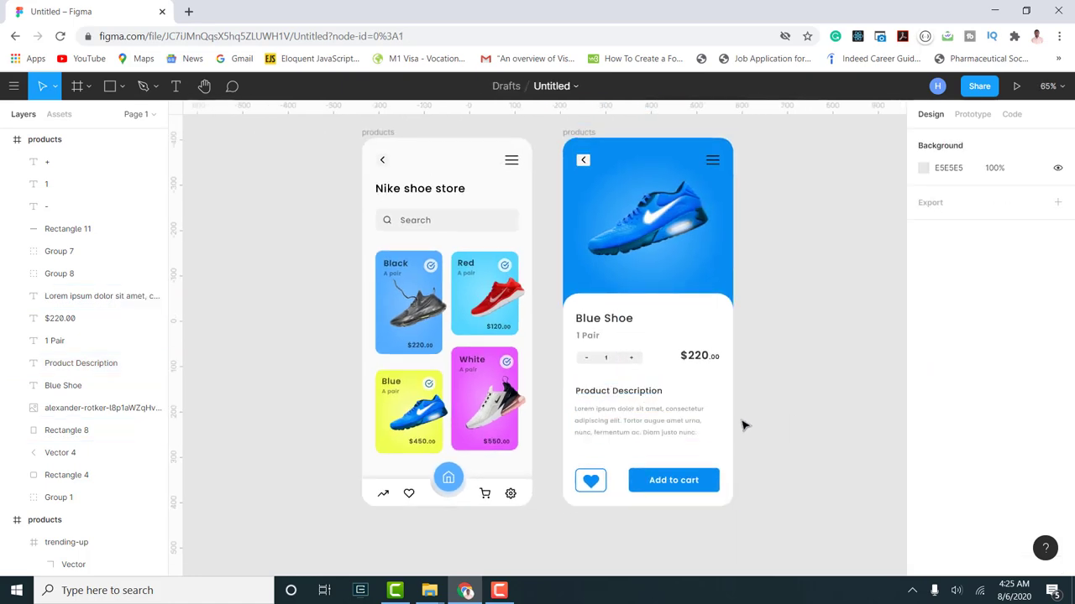
click(694, 426)
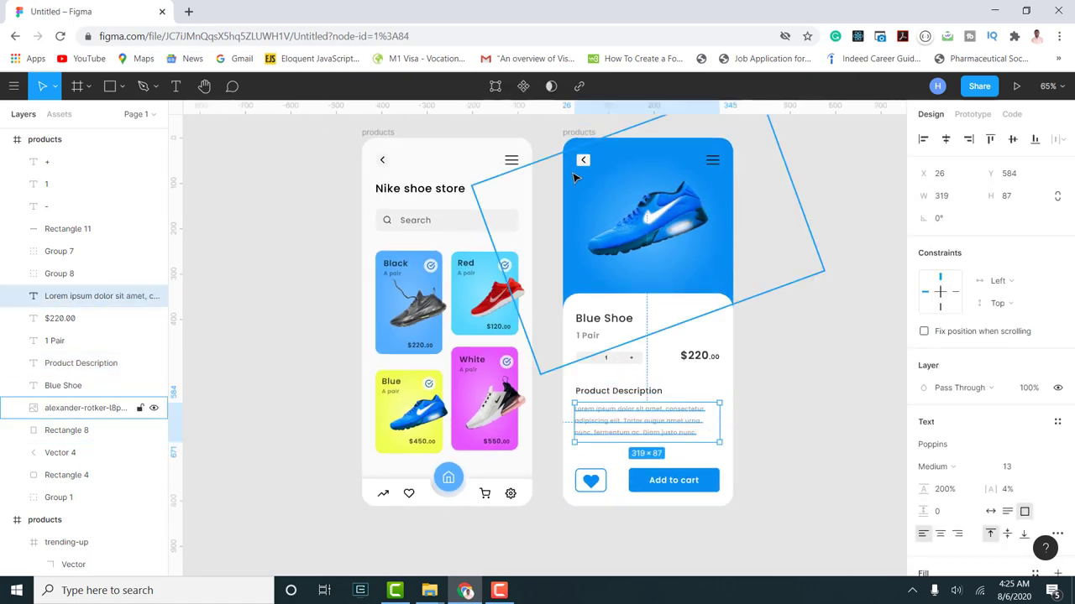
scroll(591, 216, down, 1)
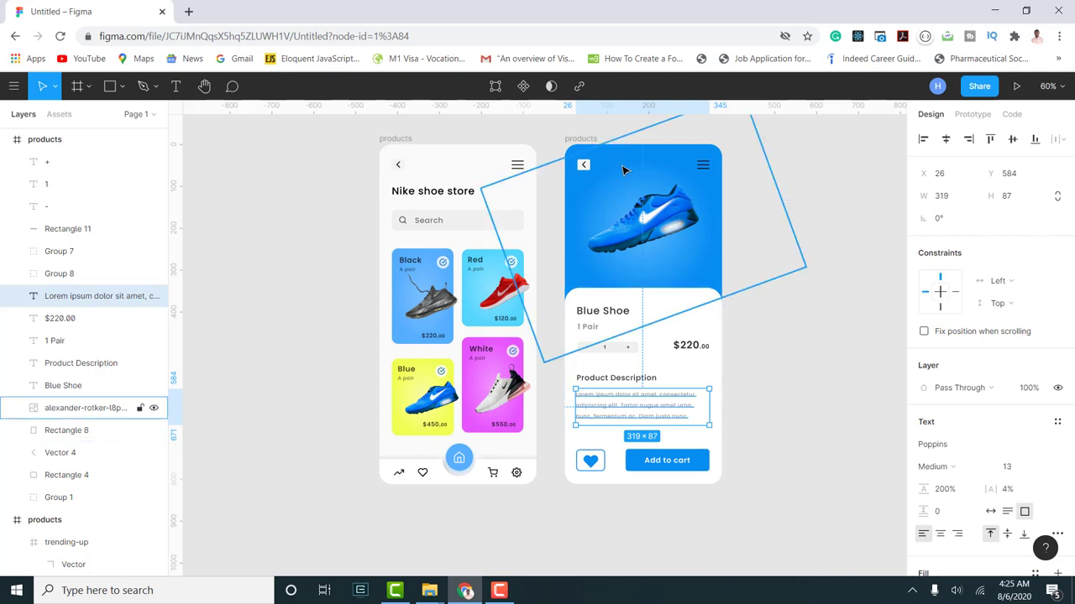
click(587, 139)
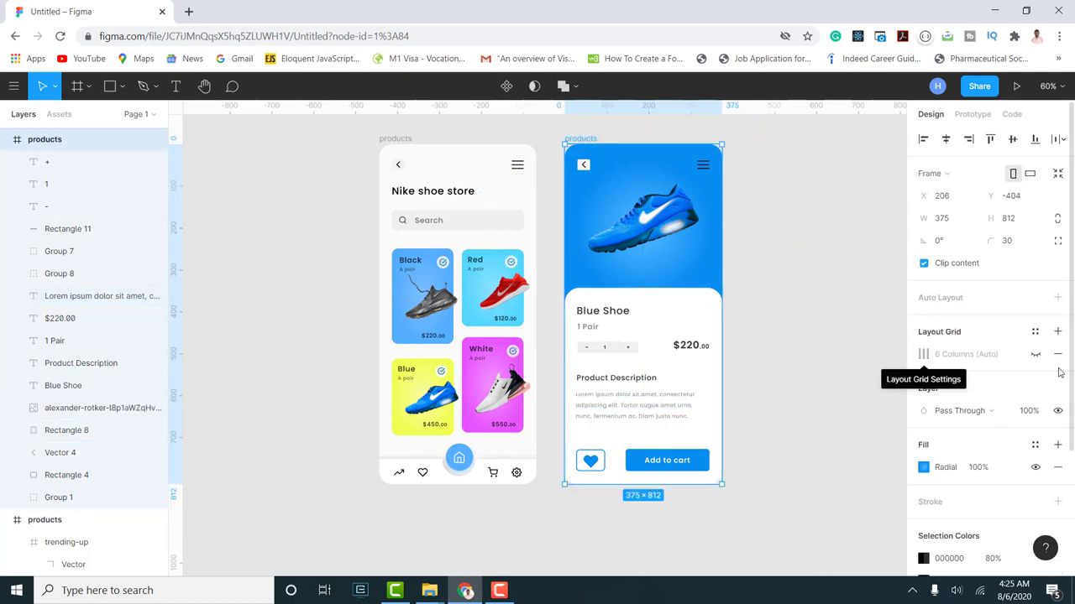
- With the 6-column grid shown, fit the description box to 314×87 at x 30, then hide the grid
click(1036, 354)
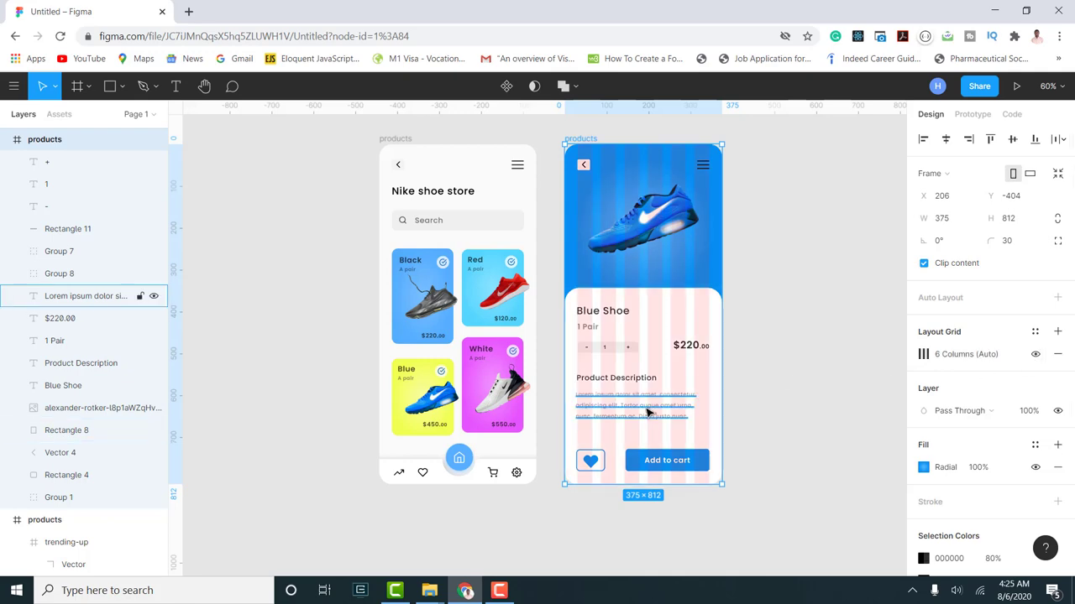
click(676, 414)
ctrl+scroll(640, 419, up, 5)
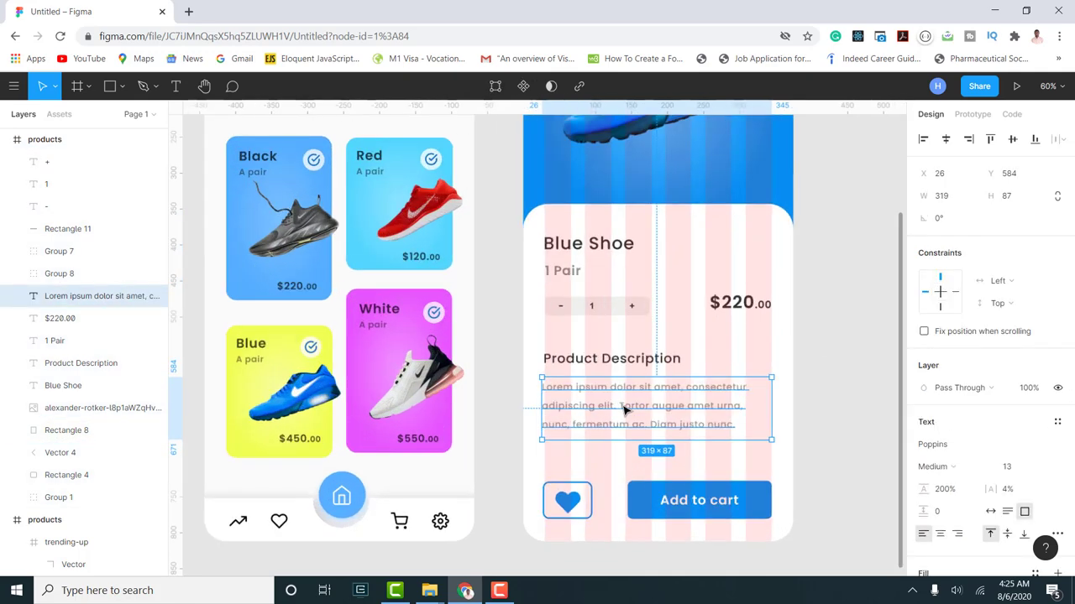
drag(537, 410, 542, 412)
drag(775, 411, 777, 412)
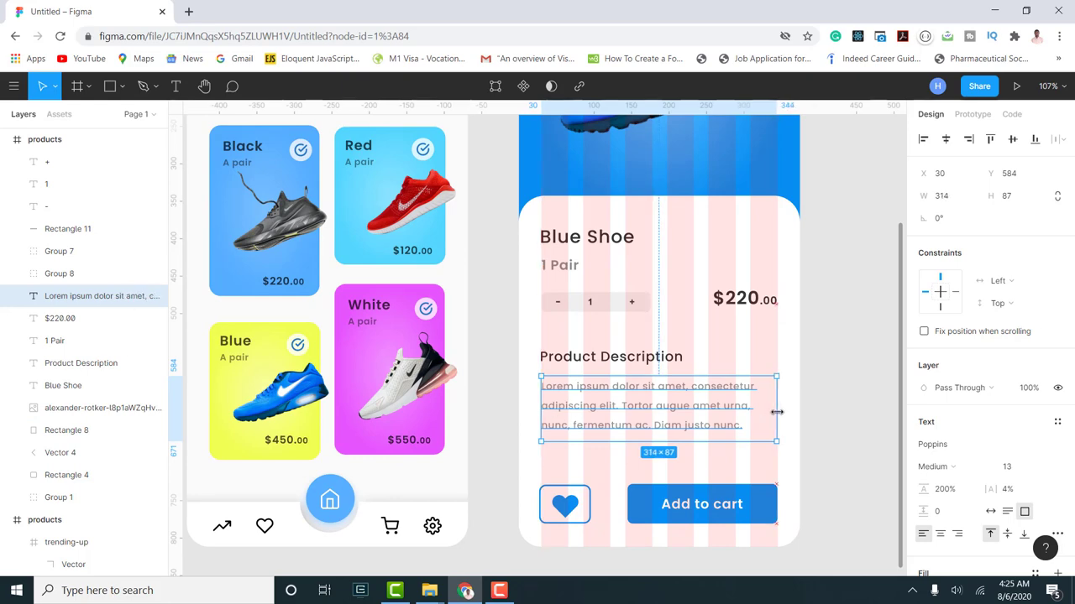
ctrl+scroll(680, 446, down, 5)
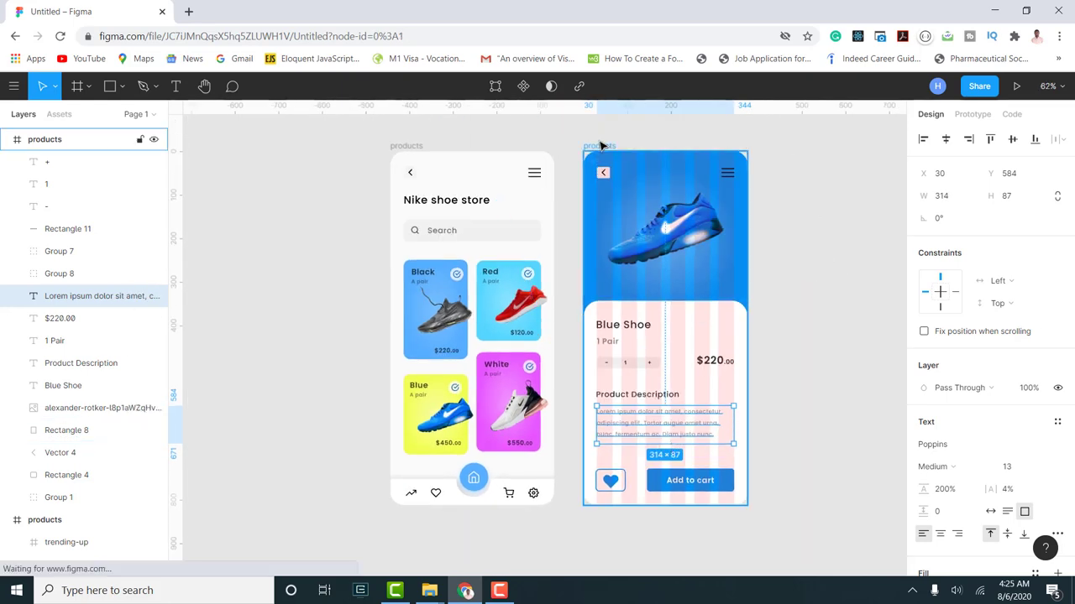
click(601, 146)
click(1035, 354)
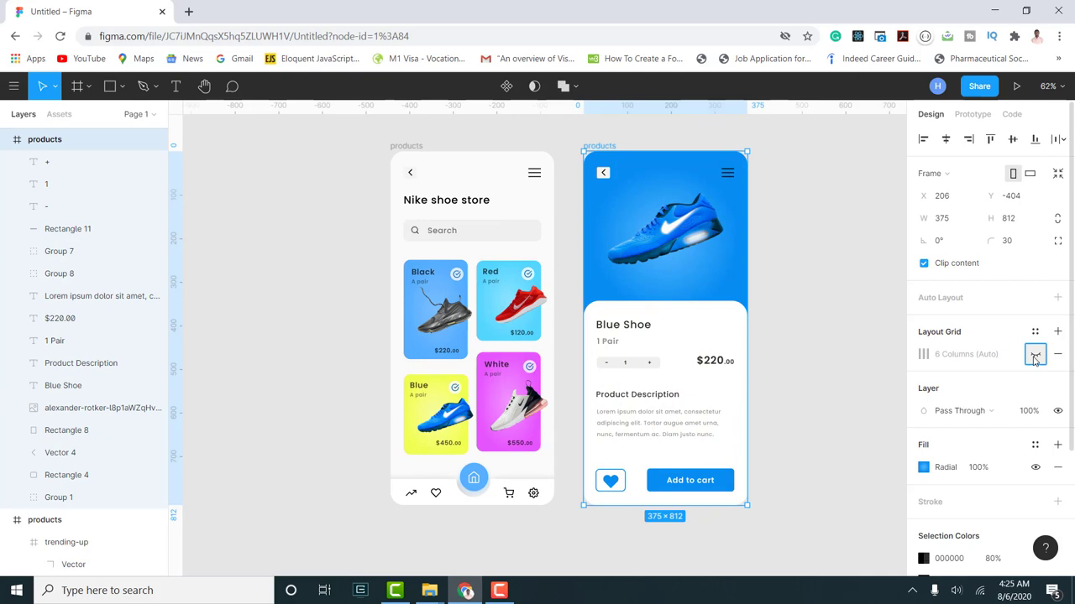
click(801, 413)
ctrl+scroll(789, 374, up, 3)
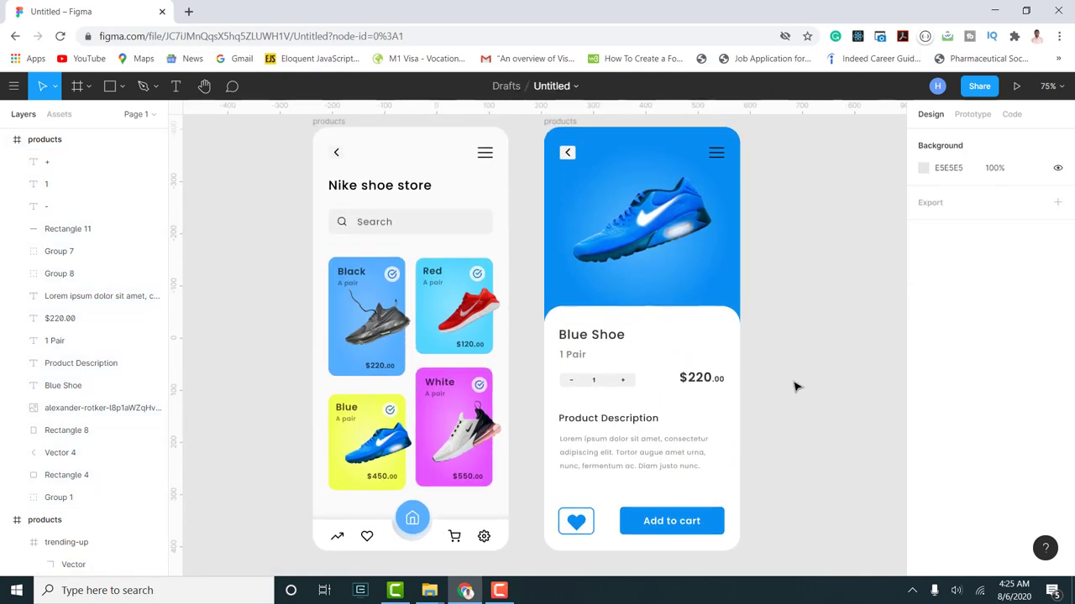
ctrl+scroll(796, 387, down, 1)
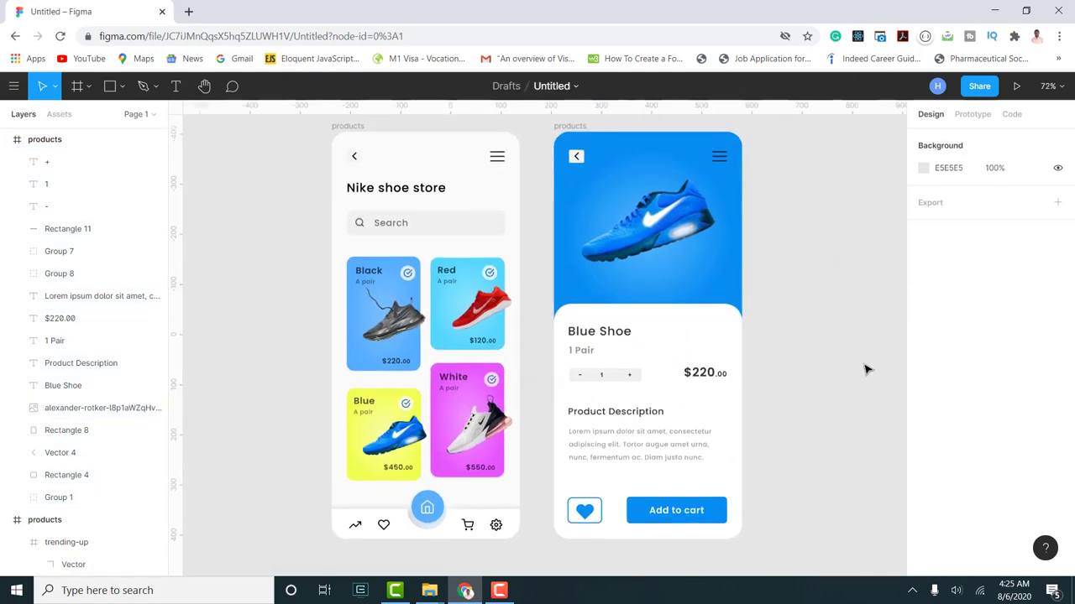
ctrl+scroll(868, 371, down, 2)
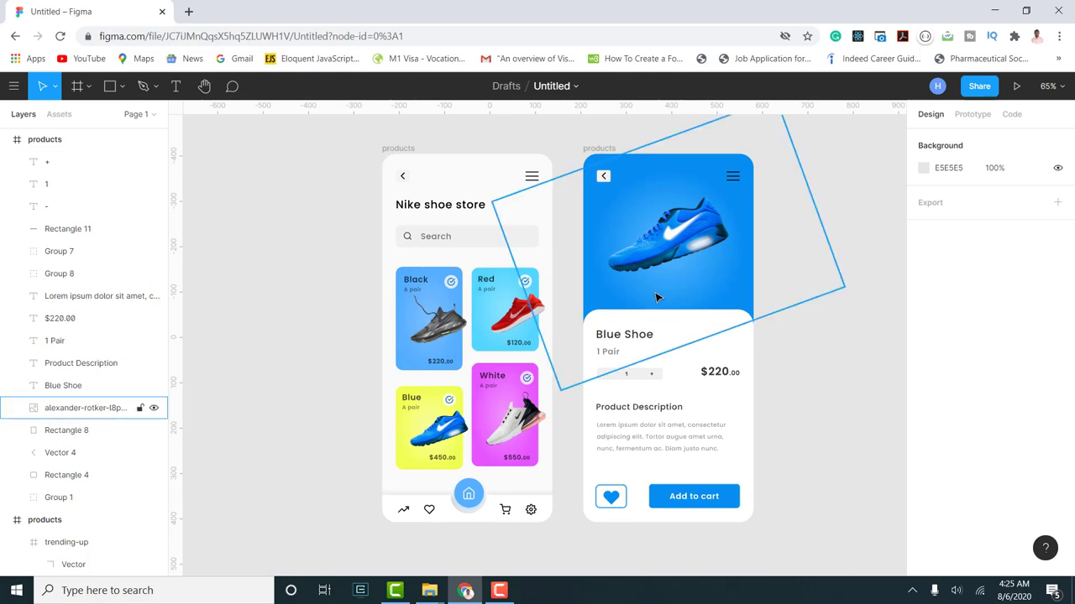
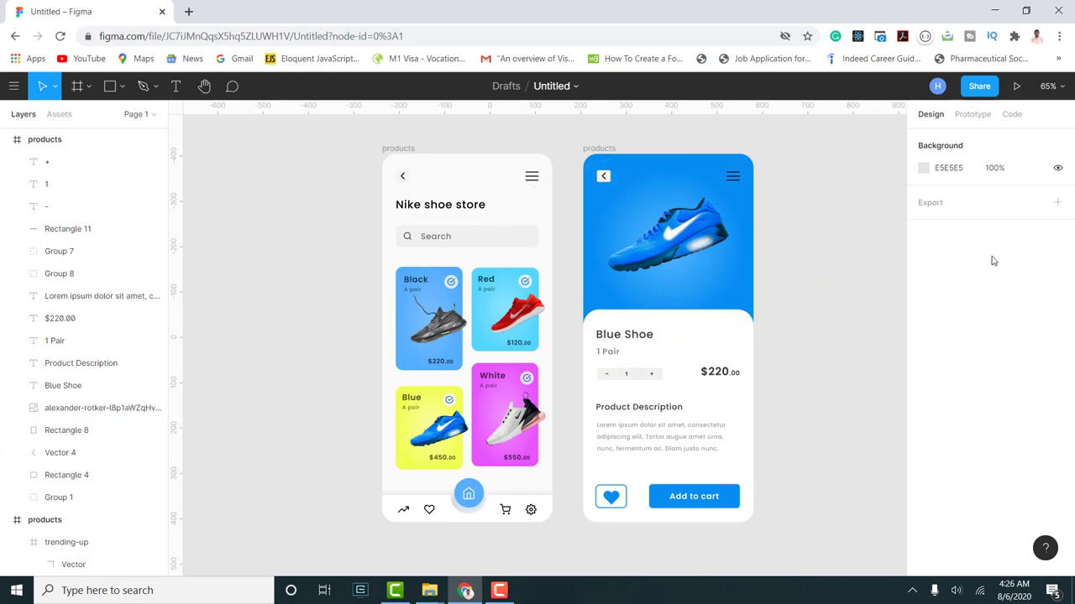
- Draw a 23×23 ellipse just below the shoe on the product detail screen
click(123, 87)
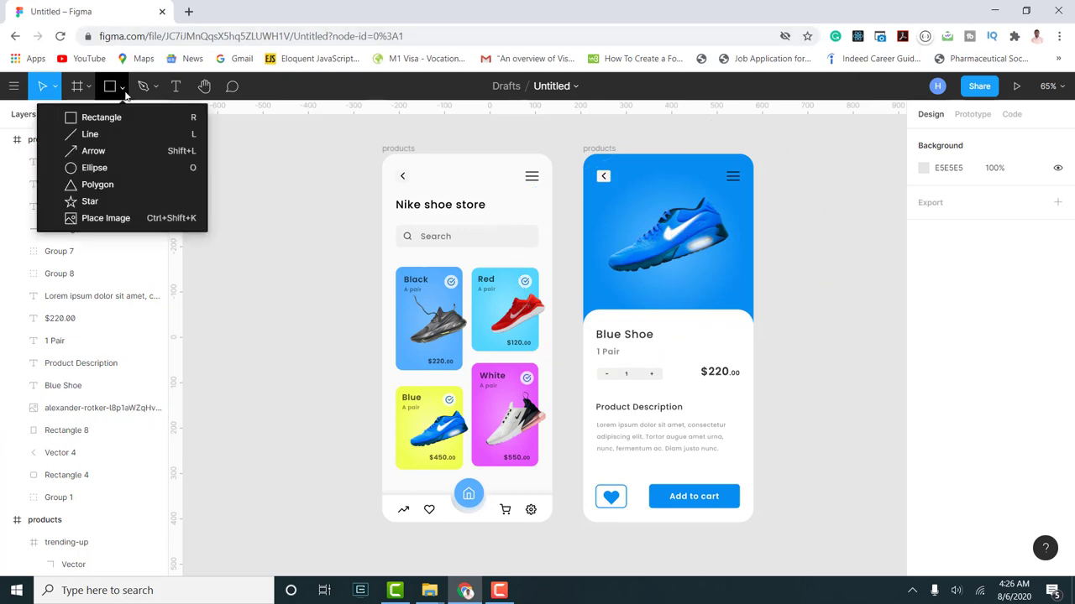
click(109, 166)
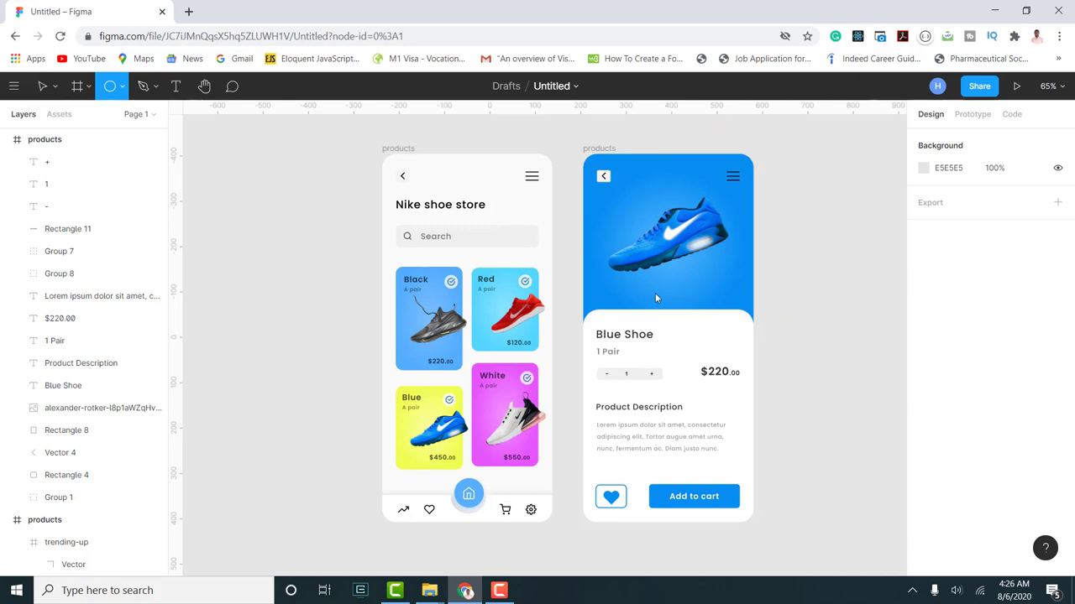
drag(650, 287, 665, 300)
click(1016, 198)
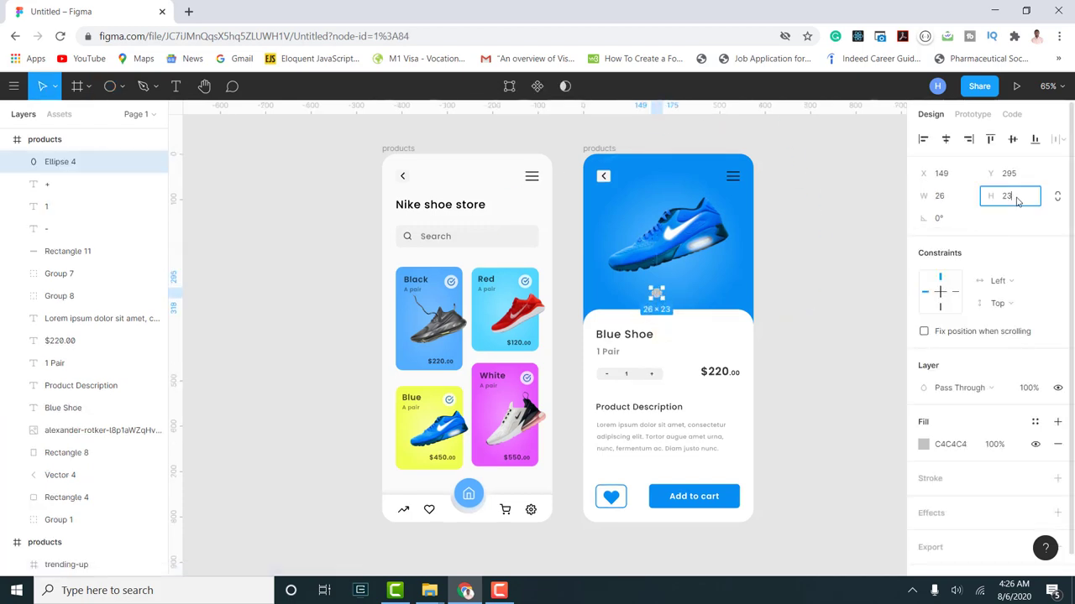
click(941, 198)
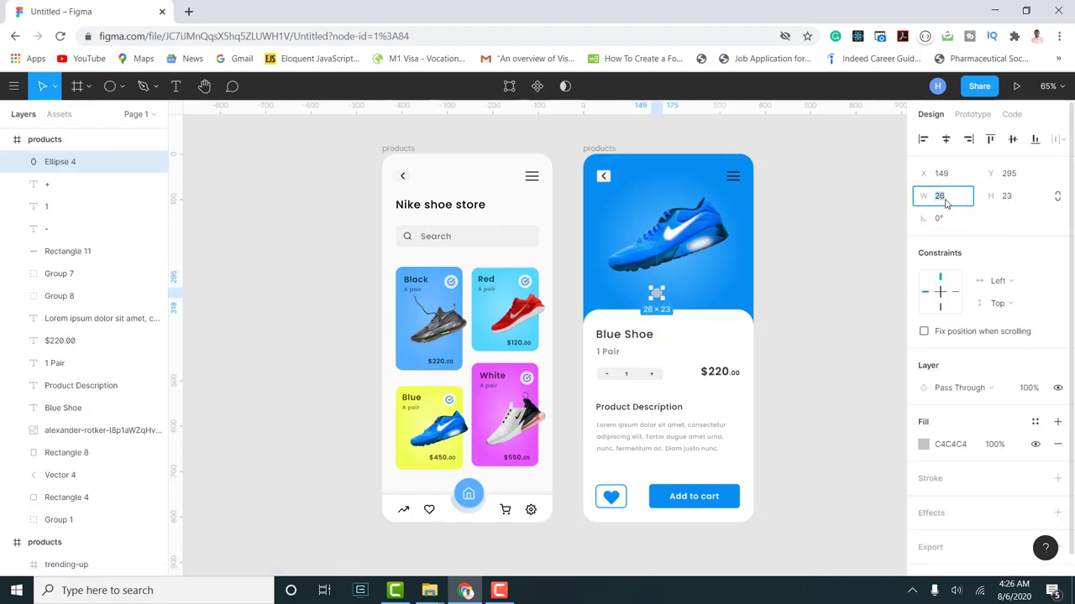
key(Return)
- Give the circle a 000000 black fill at 63% opacity
click(923, 445)
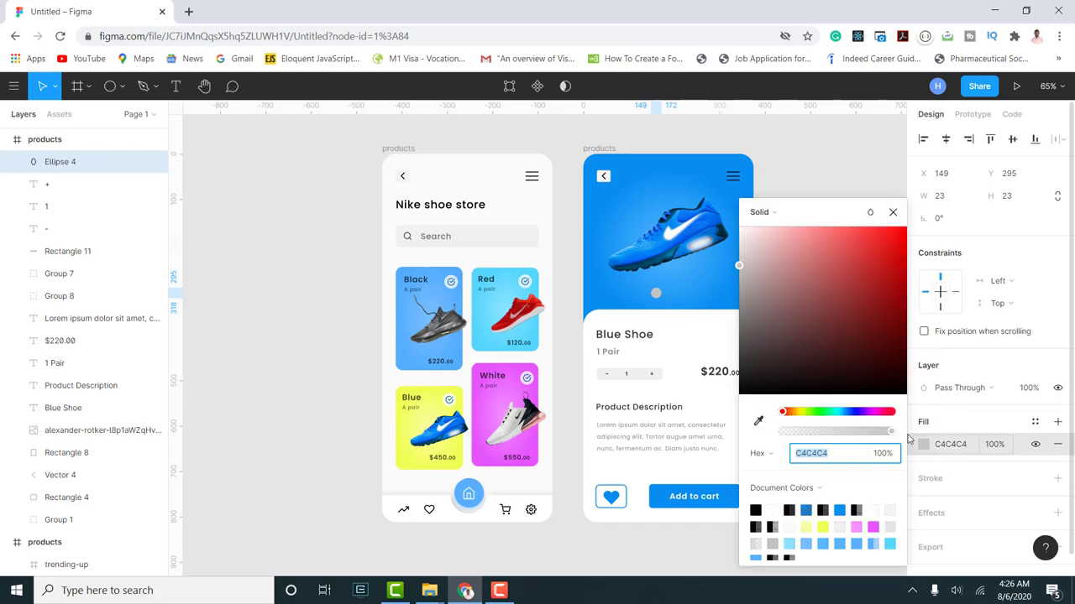
text(000000)
key(Return)
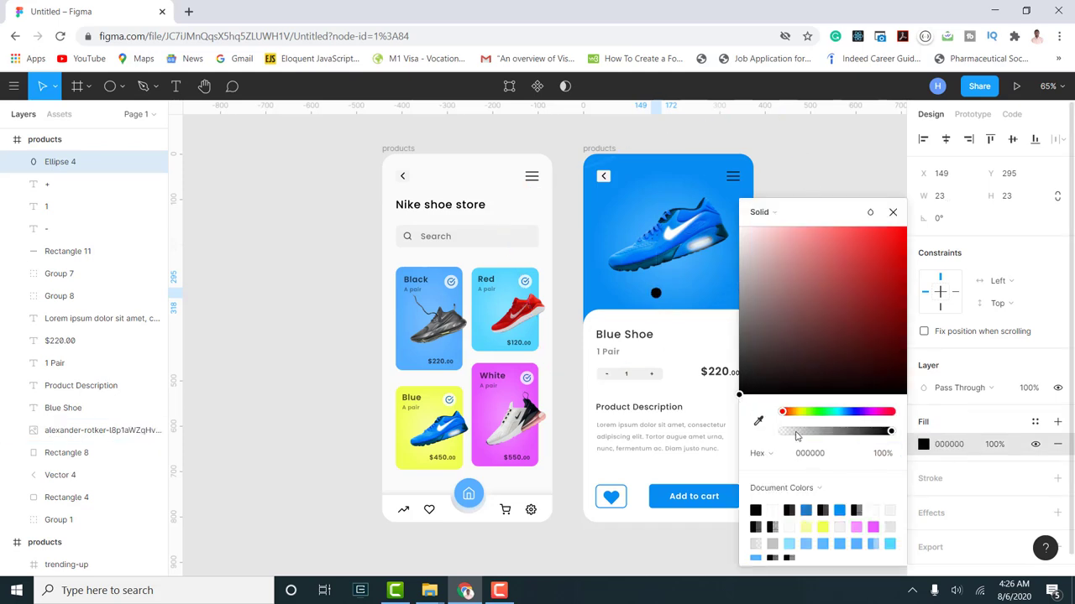
drag(894, 438, 854, 437)
click(892, 211)
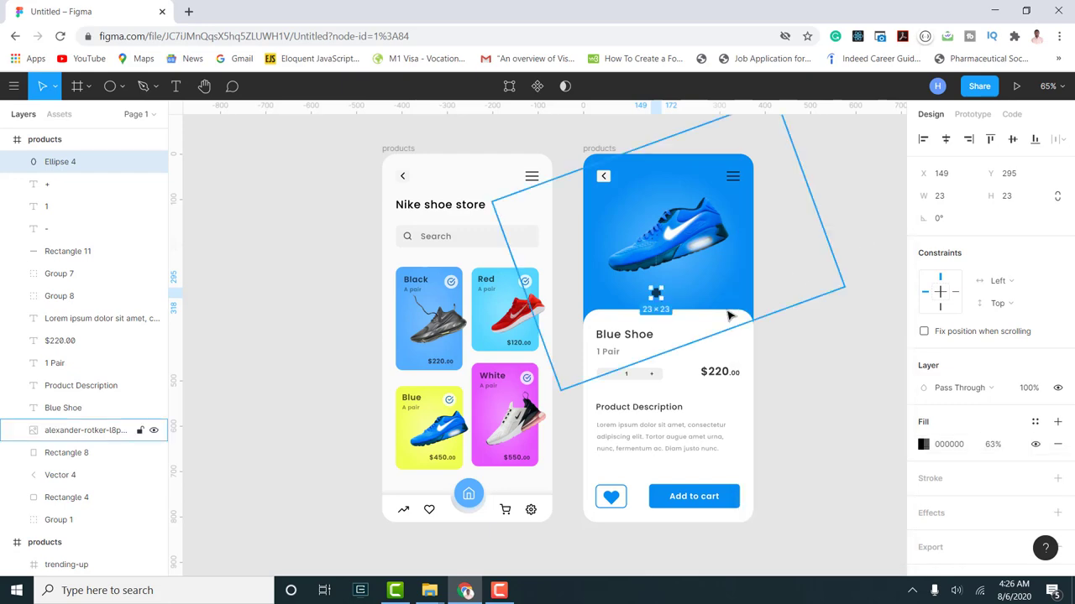
scroll(629, 288, up, 5)
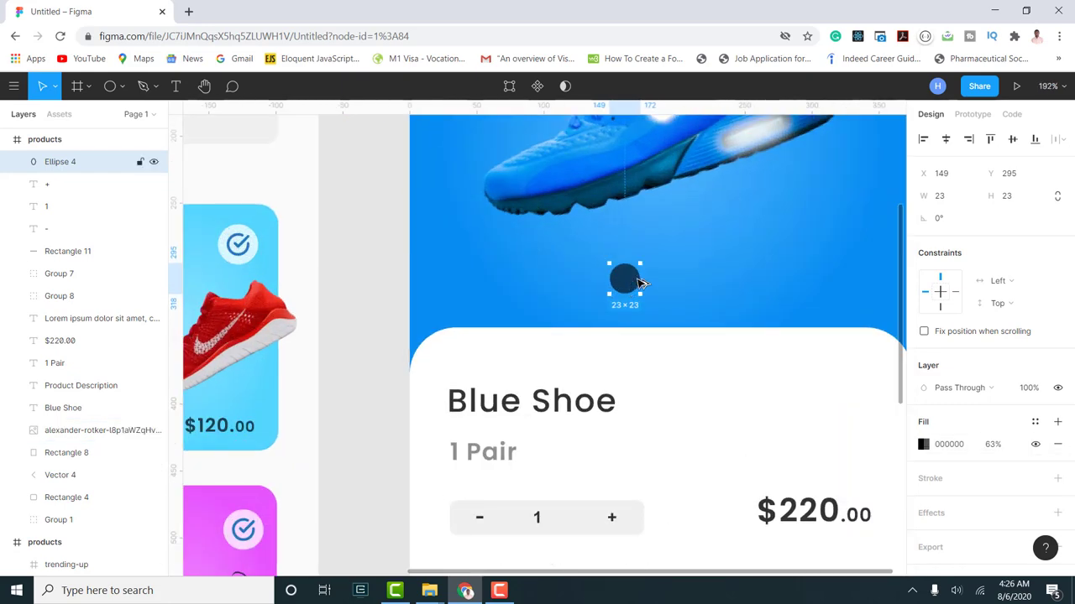
- Duplicate the circle twice to its right and lower the two copies' fill opacity to 38%
alt+drag(638, 282, 678, 288)
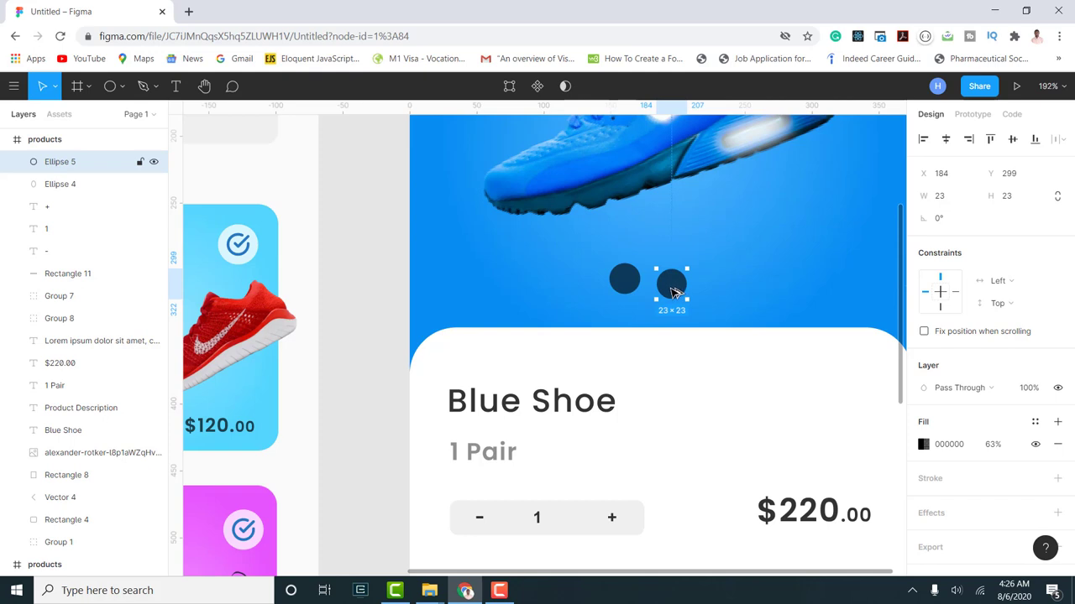
key(ctrl+d)
shift+click(672, 285)
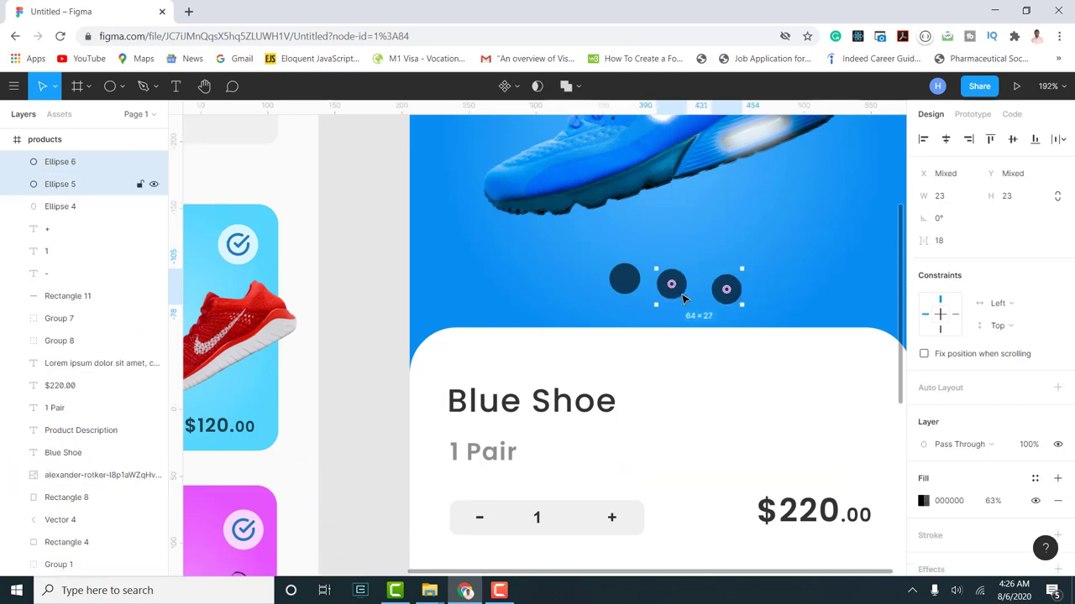
click(924, 501)
drag(853, 432, 829, 434)
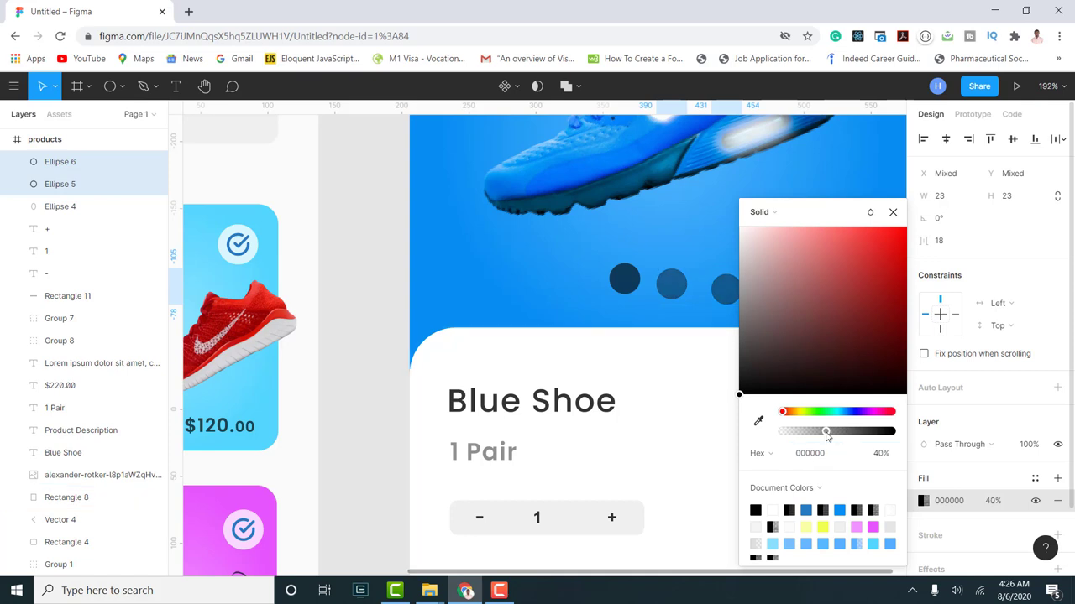
click(892, 214)
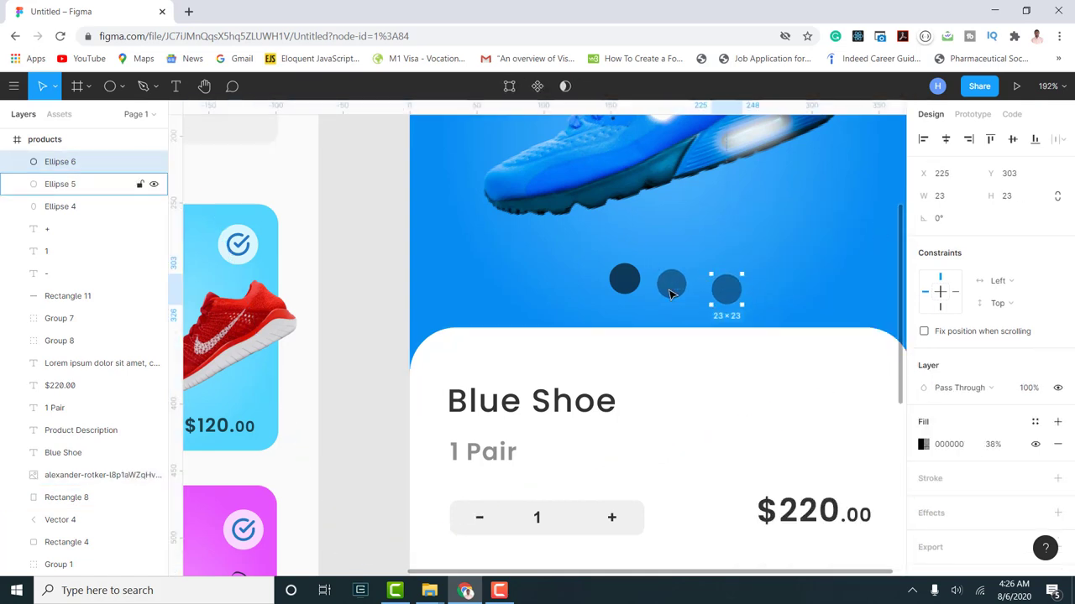
- Select all three dots and distribute their horizontal spacing evenly
shift+click(618, 284)
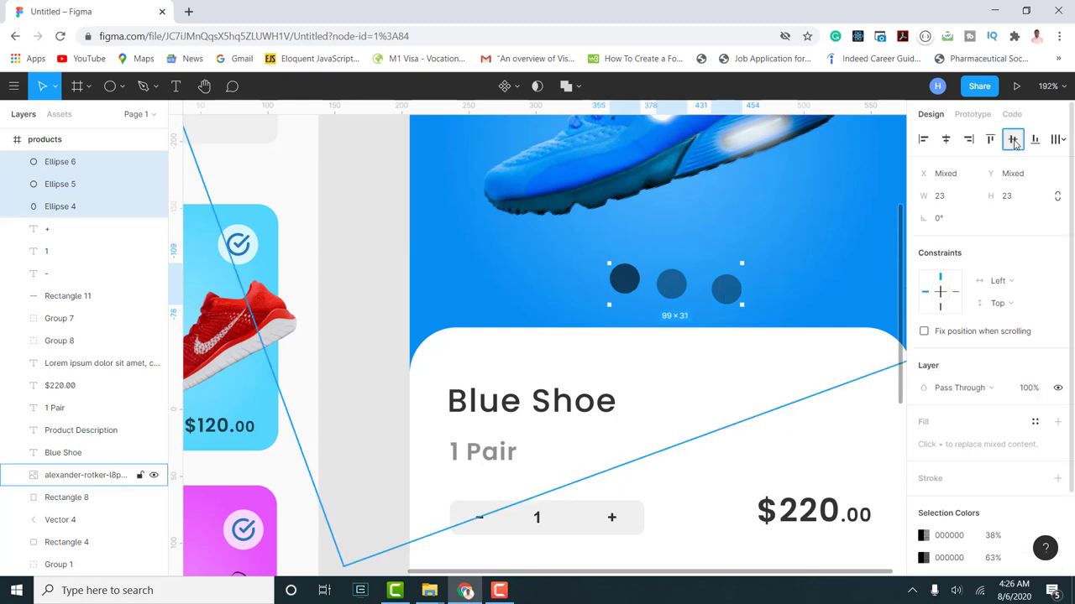
click(1056, 138)
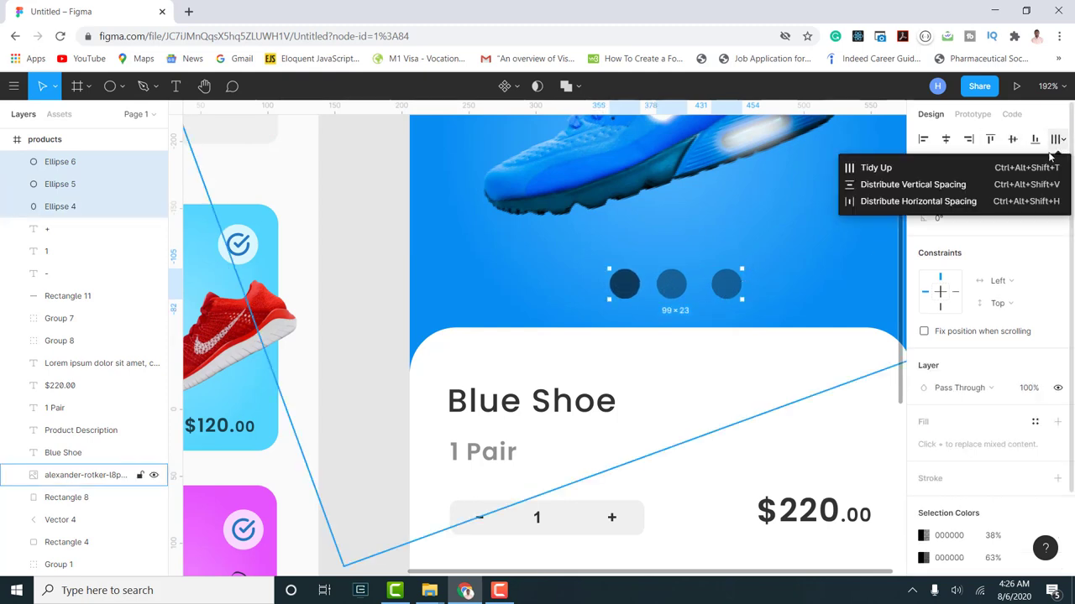
click(895, 191)
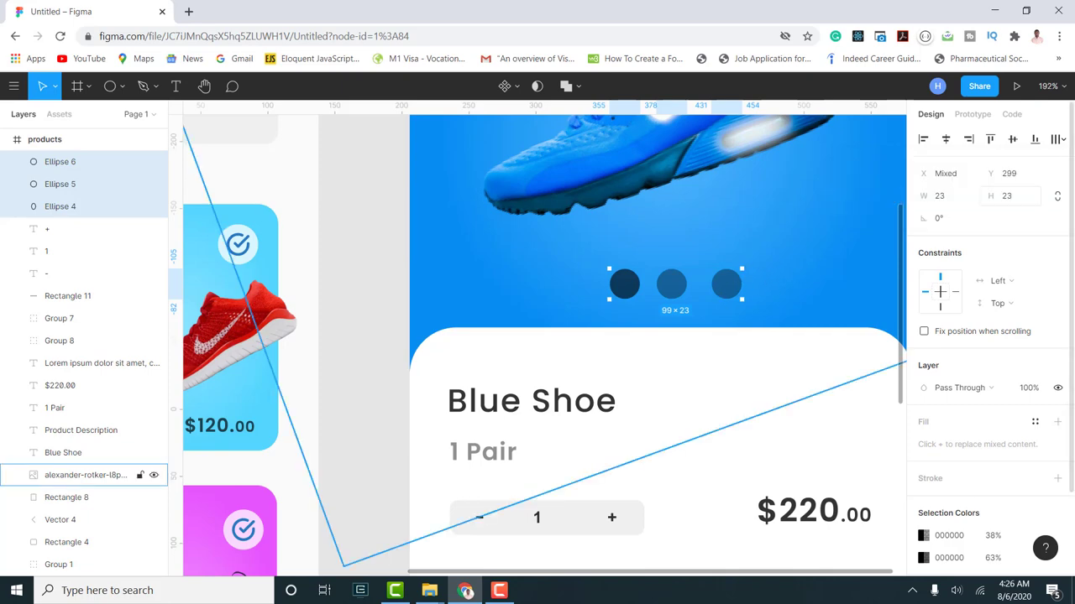
click(1057, 140)
click(920, 204)
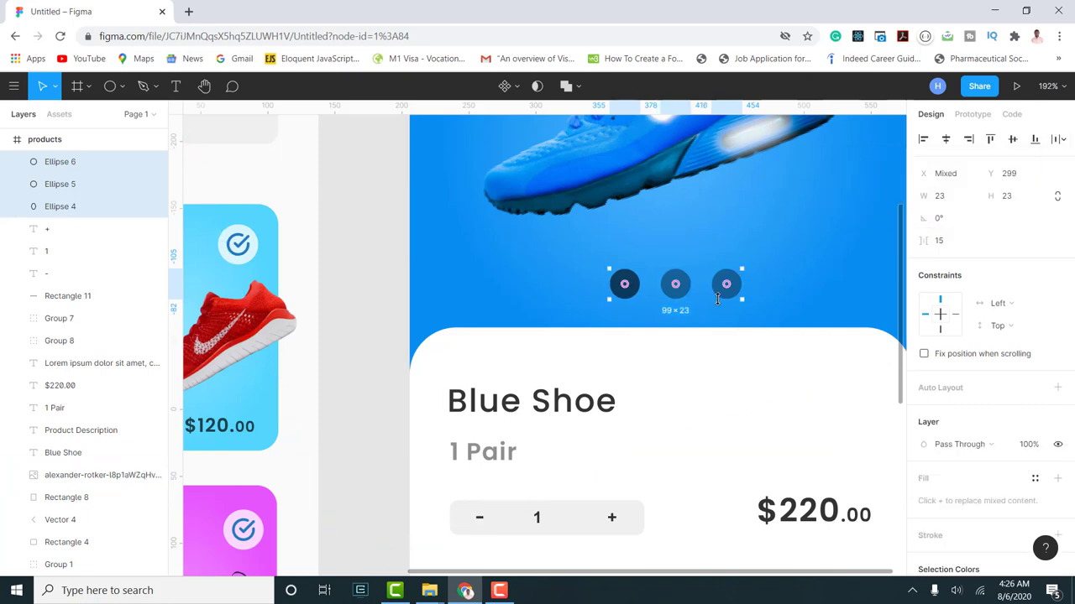
scroll(511, 283, down, 5)
click(756, 306)
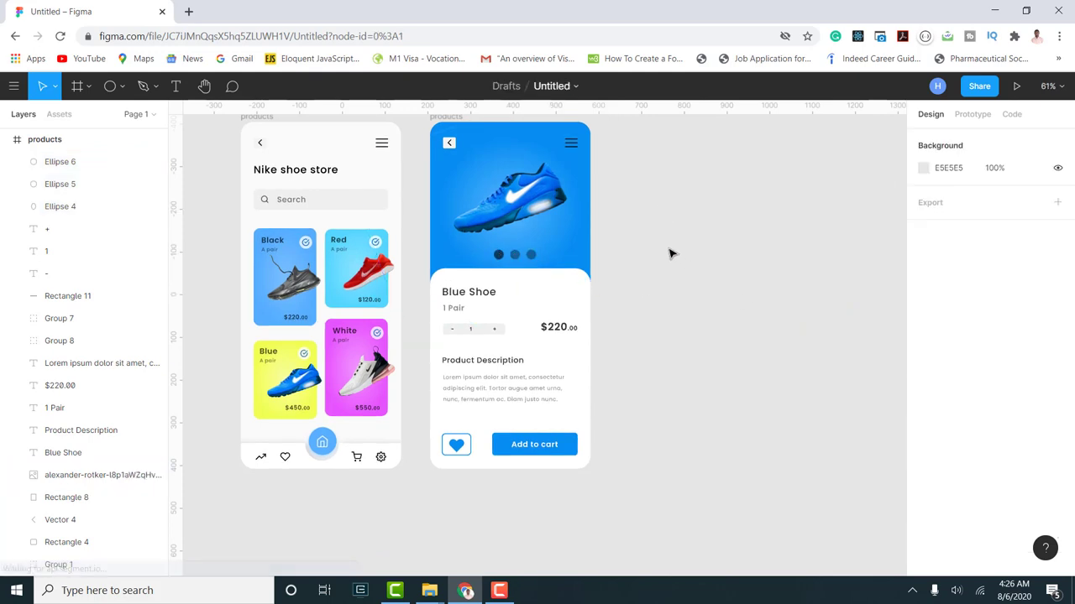
- Resize the middle and right lighter dots to 17×17
scroll(703, 277, up, 5)
scroll(638, 223, down, 2)
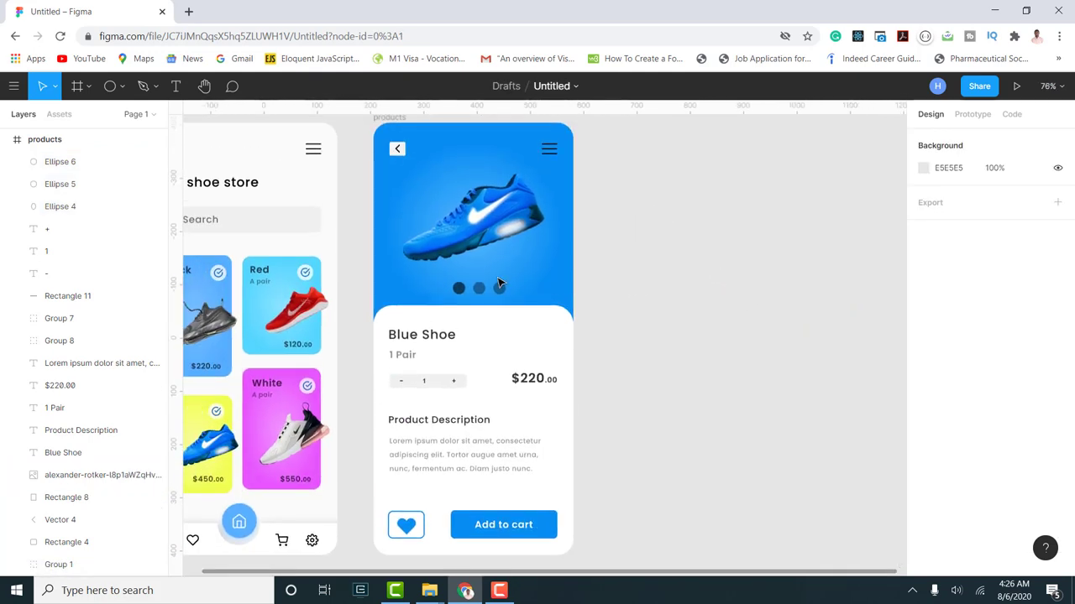
click(479, 288)
shift+click(500, 291)
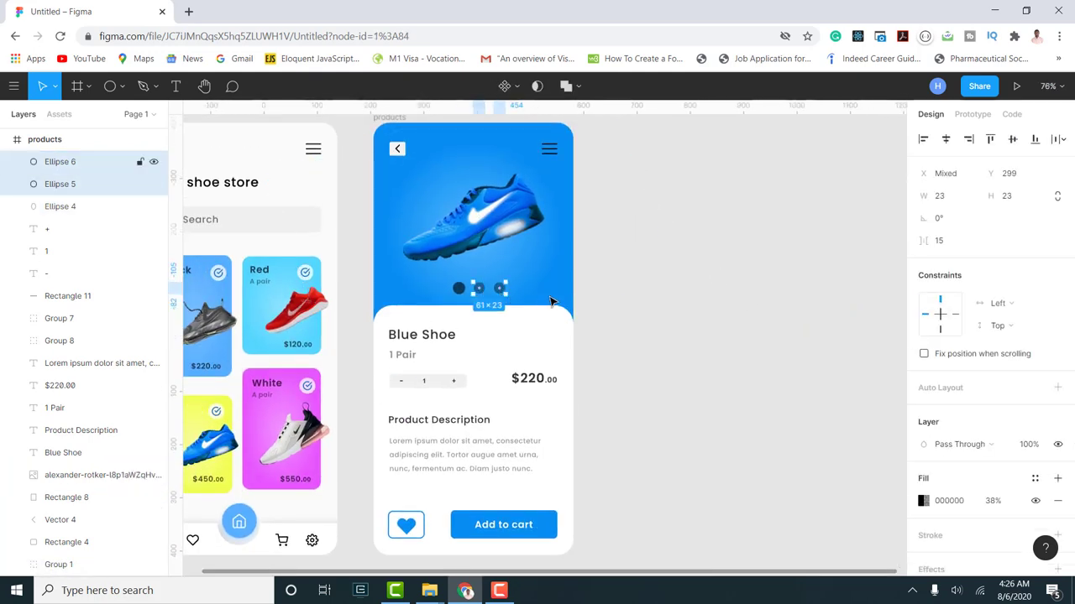
click(1025, 204)
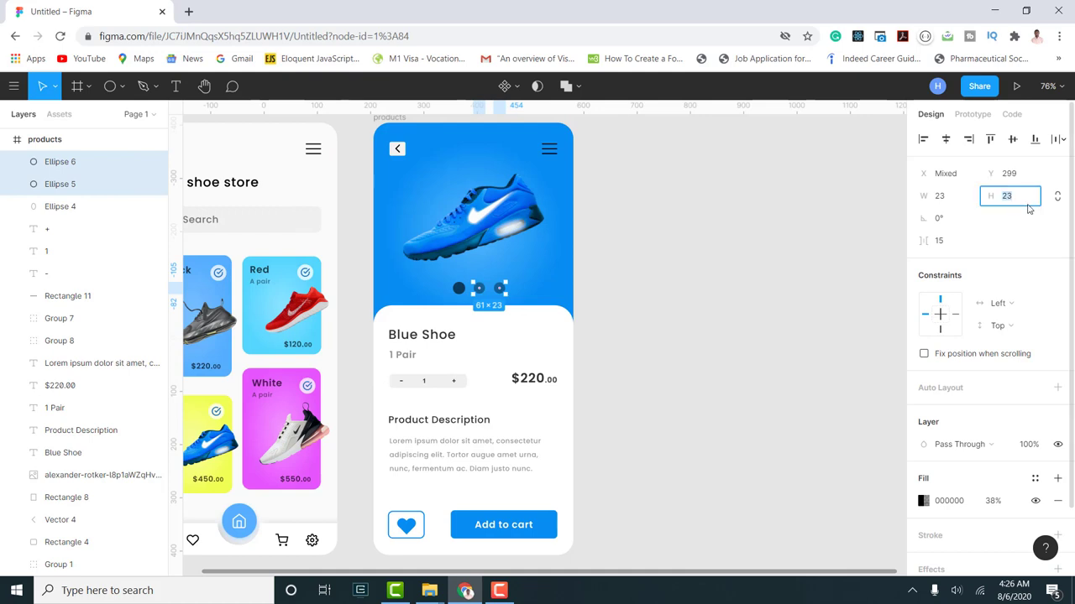
text(17)
key(Return)
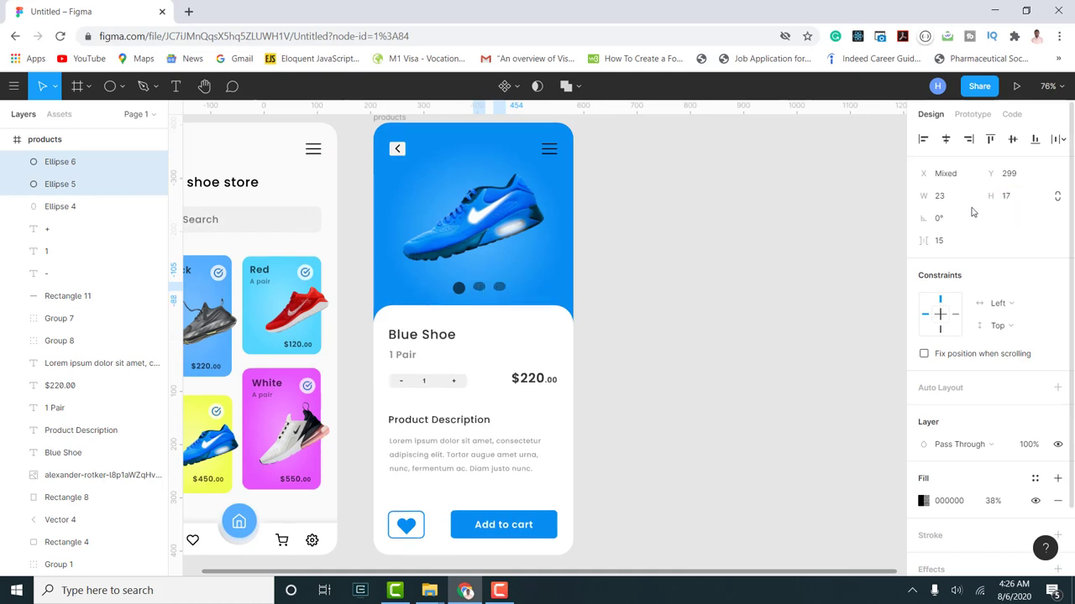
click(947, 198)
text(17)
key(Return)
- Align the vertical centres of all three carousel dots
scroll(462, 308, up, 5)
shift+click(456, 269)
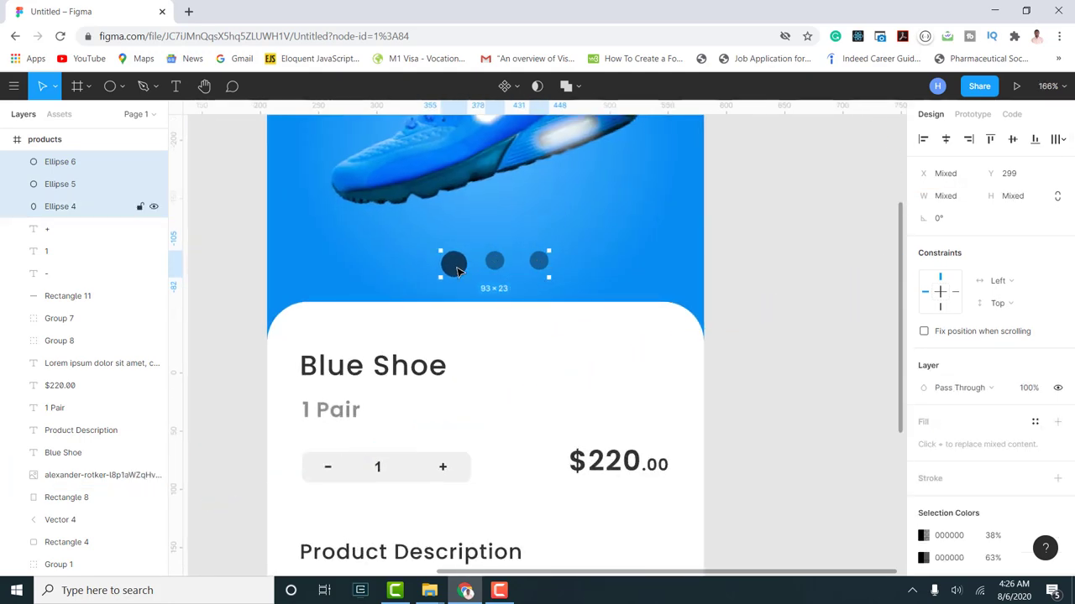
click(1012, 140)
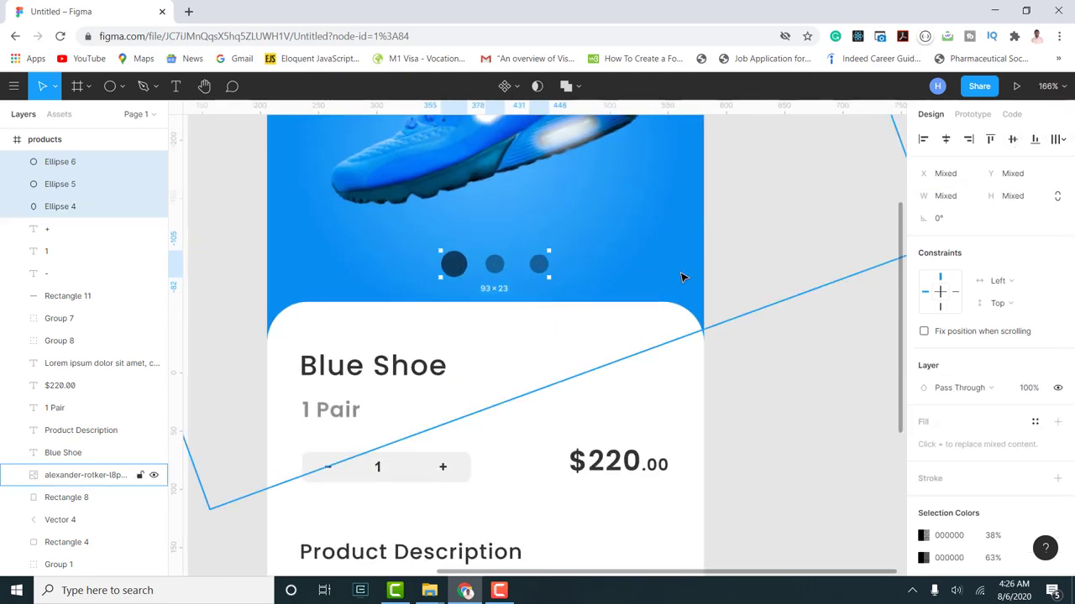
scroll(677, 314, down, 6)
click(792, 361)
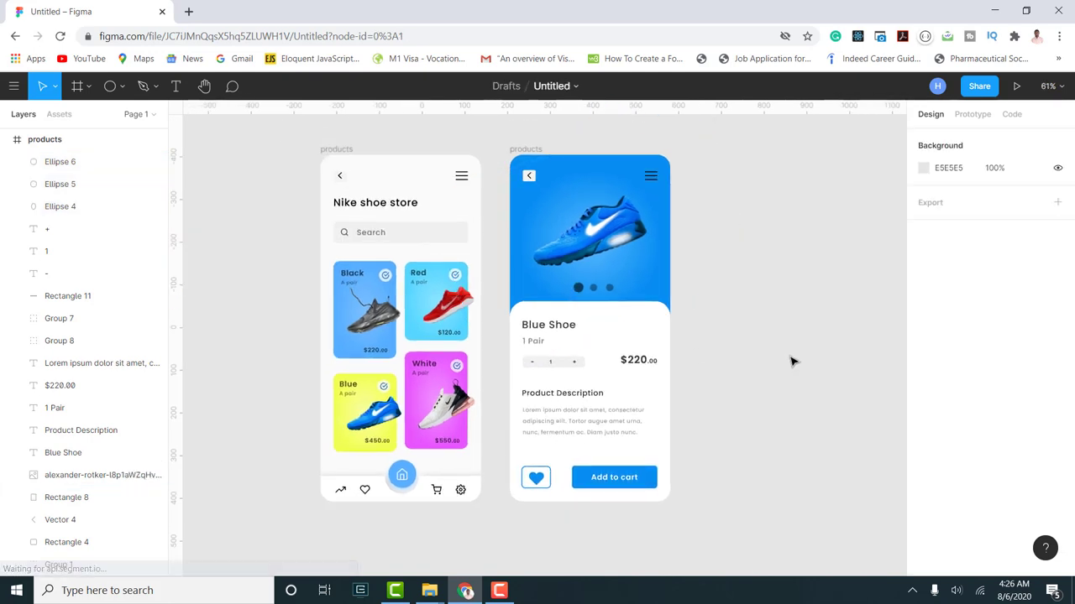
- Pan the canvas left to bring the store list and Blue Shoe screens into view together
scroll(794, 367, down, 1)
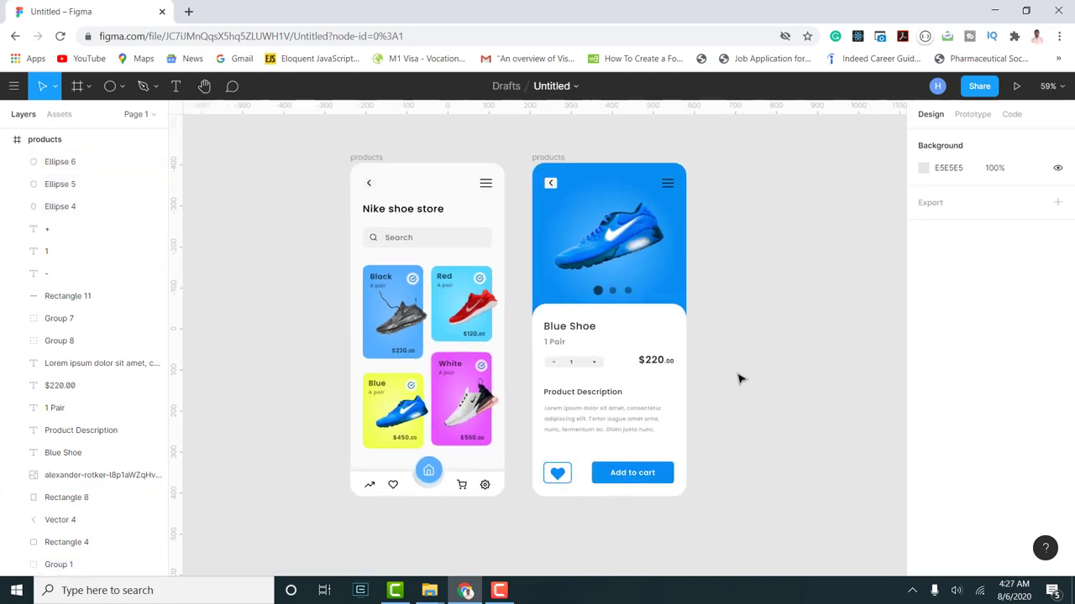
scroll(740, 380, left, 1)
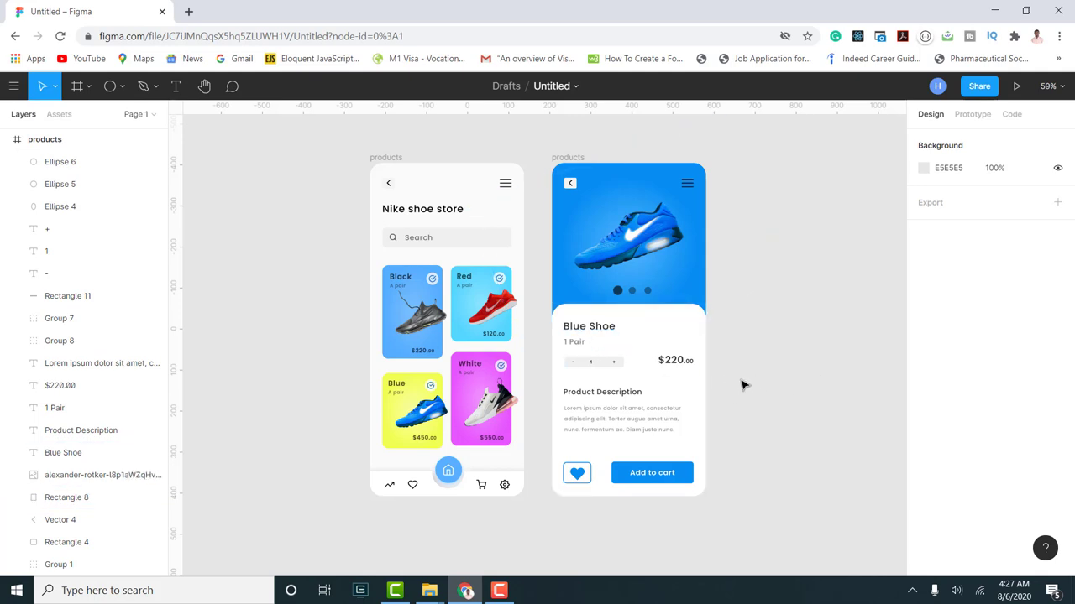
scroll(712, 391, left, 2)
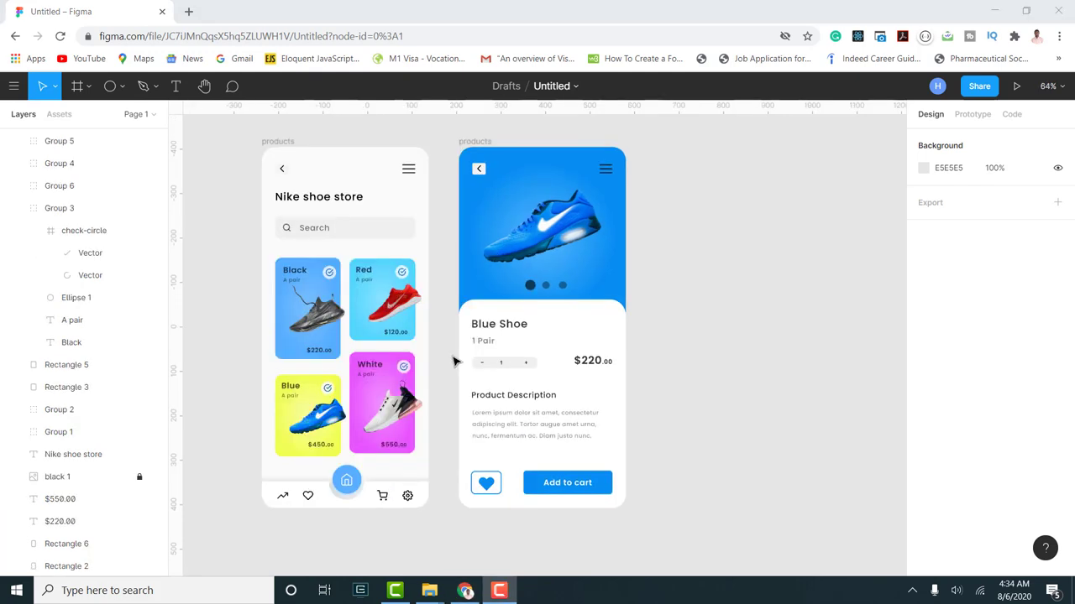
scroll(459, 345, left, 2)
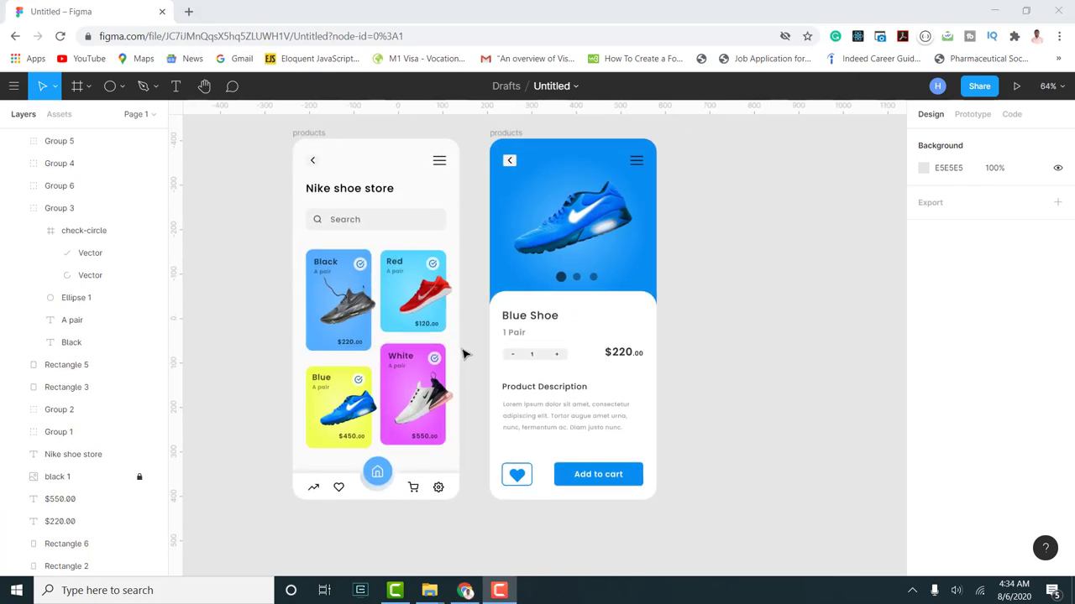
- Set the prototype presentation background to the shoe card blue, 0D91F2, using the eyedropper
click(966, 120)
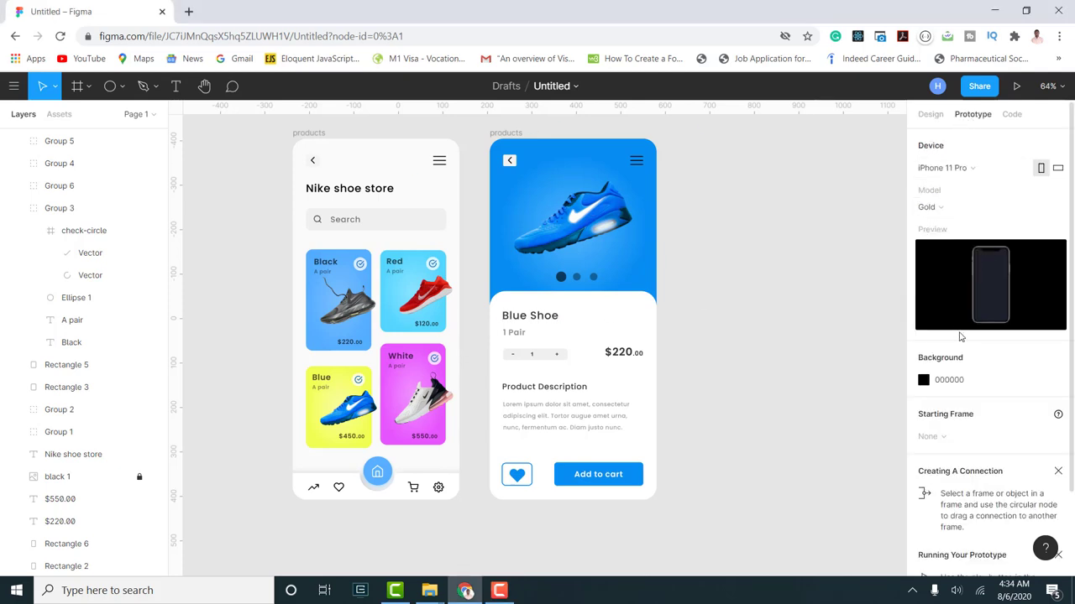
click(923, 380)
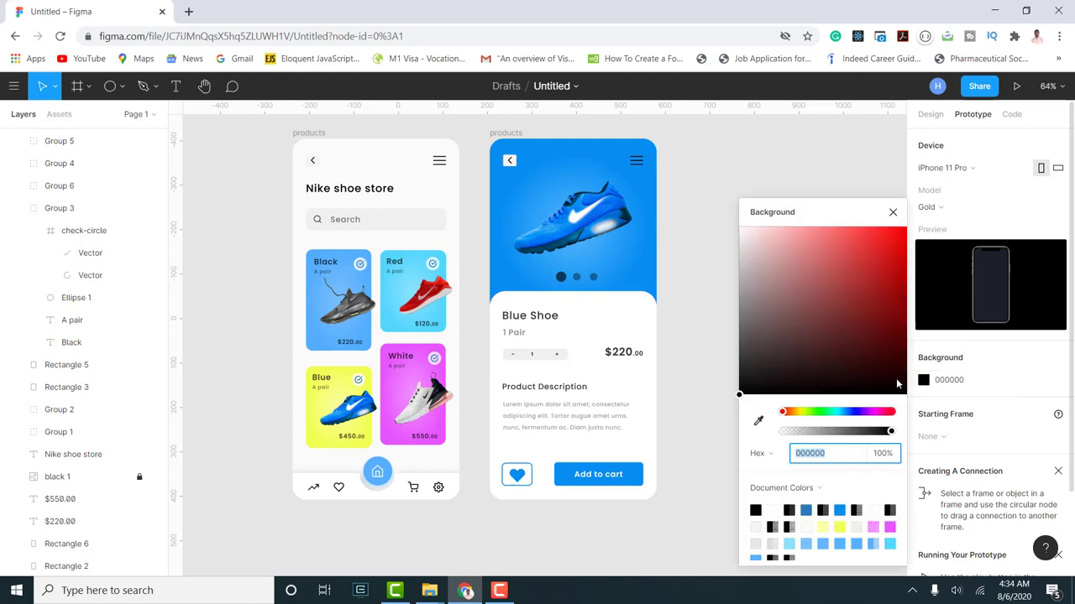
click(758, 421)
click(559, 161)
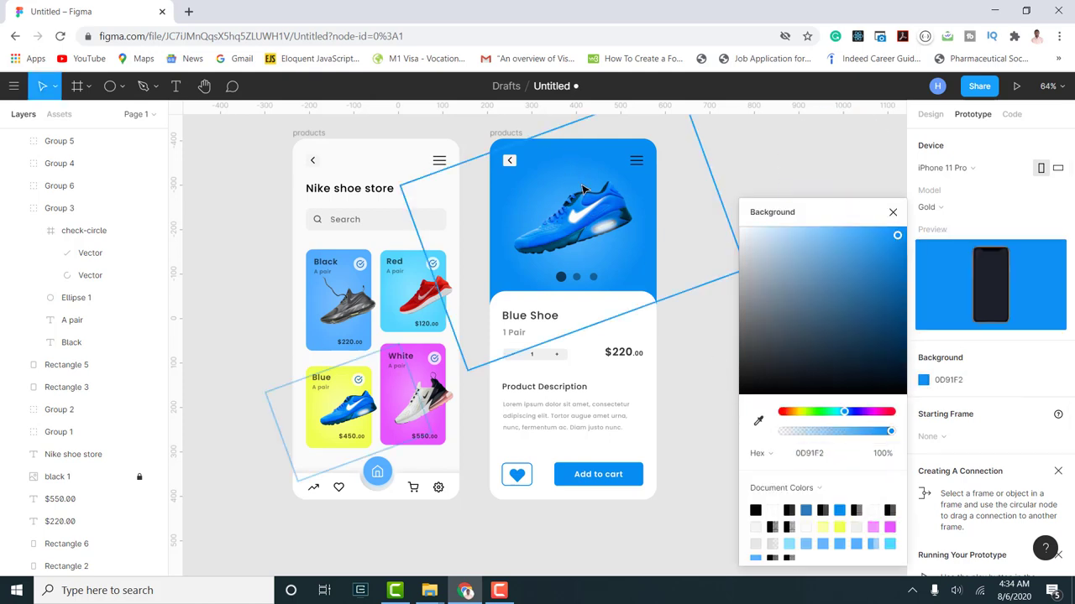
click(893, 212)
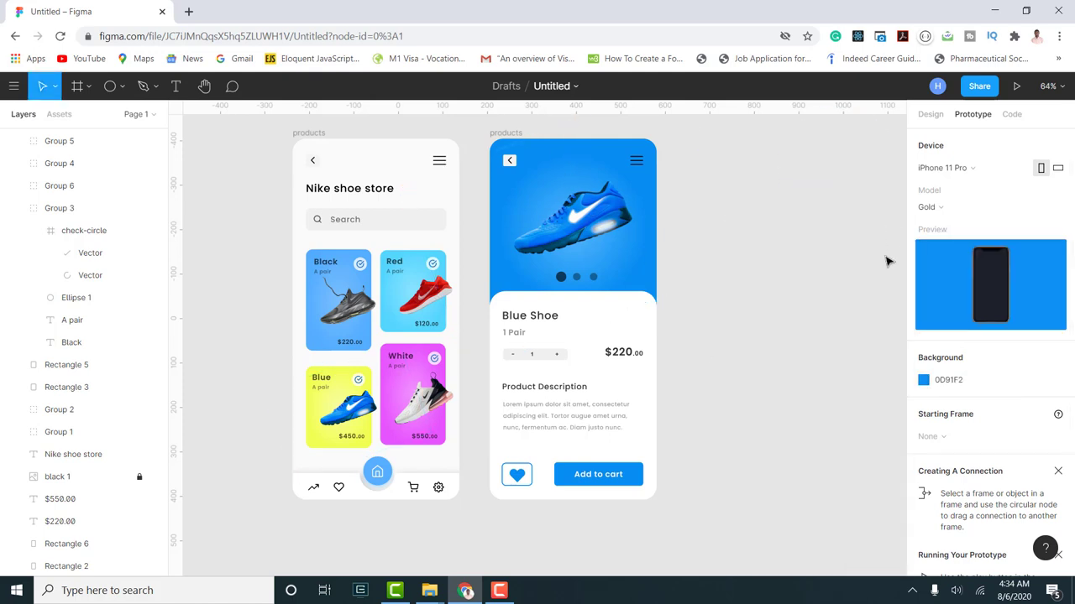
- Choose iPhone X as the prototype preview device
click(947, 170)
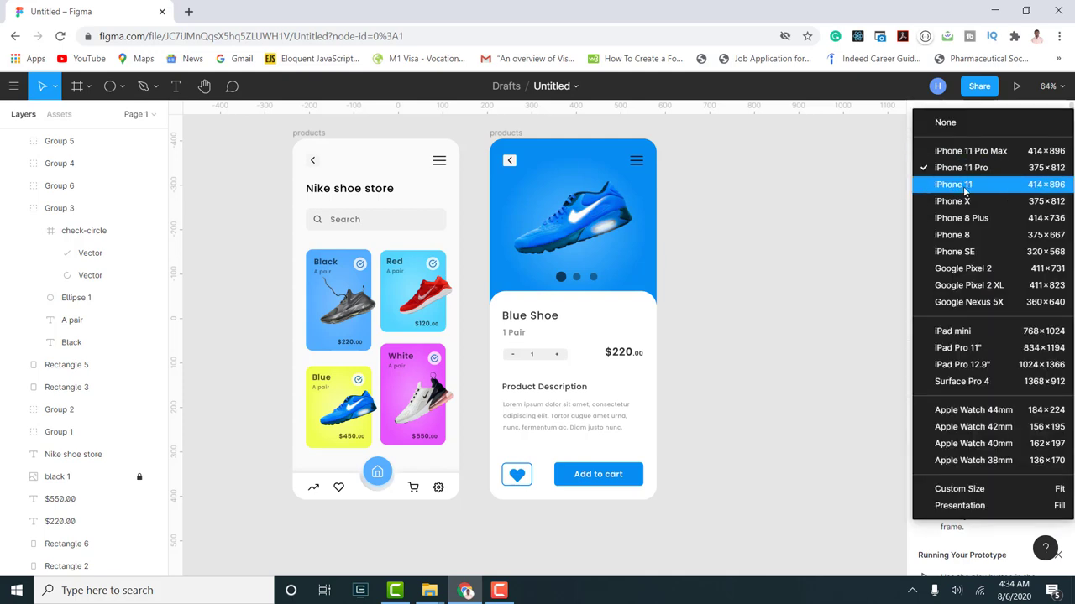
click(963, 201)
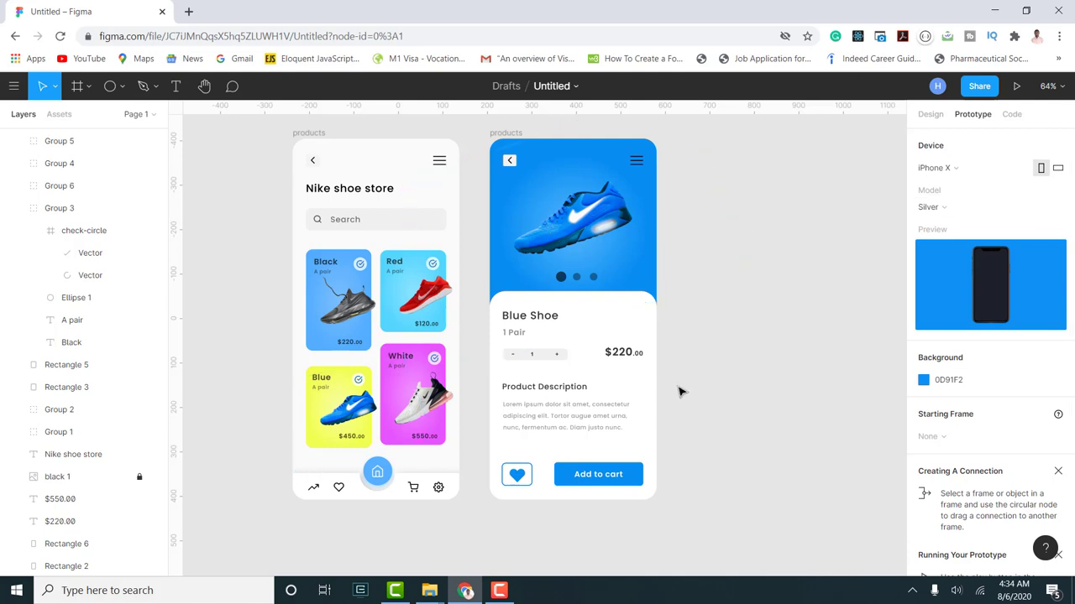
scroll(727, 370, up, 1)
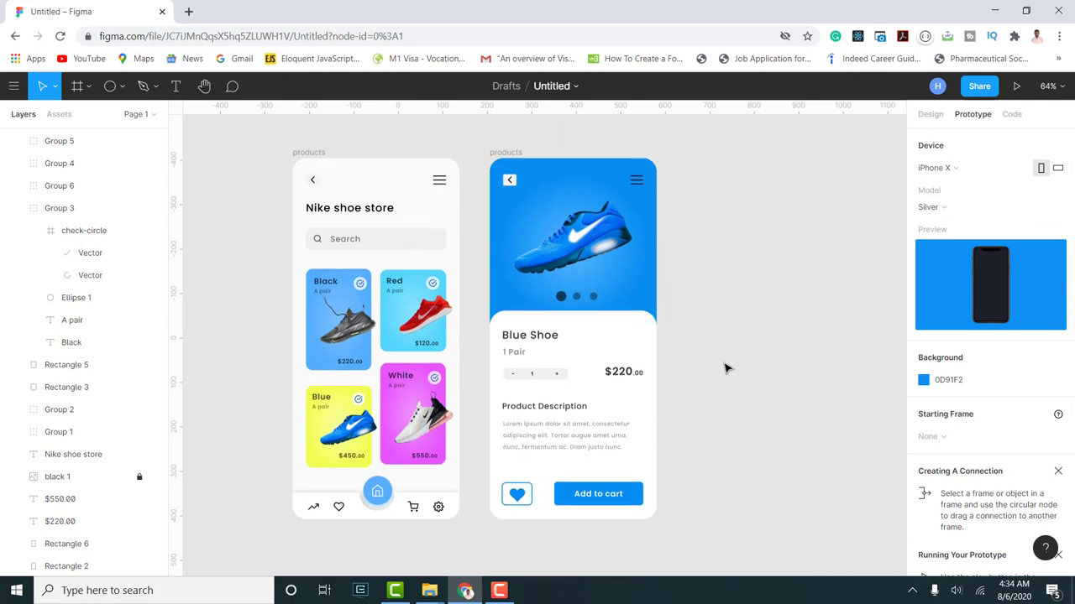
- Link the store screen's cart icon on tap to the Blue Shoe screen with Move In heading left
click(416, 509)
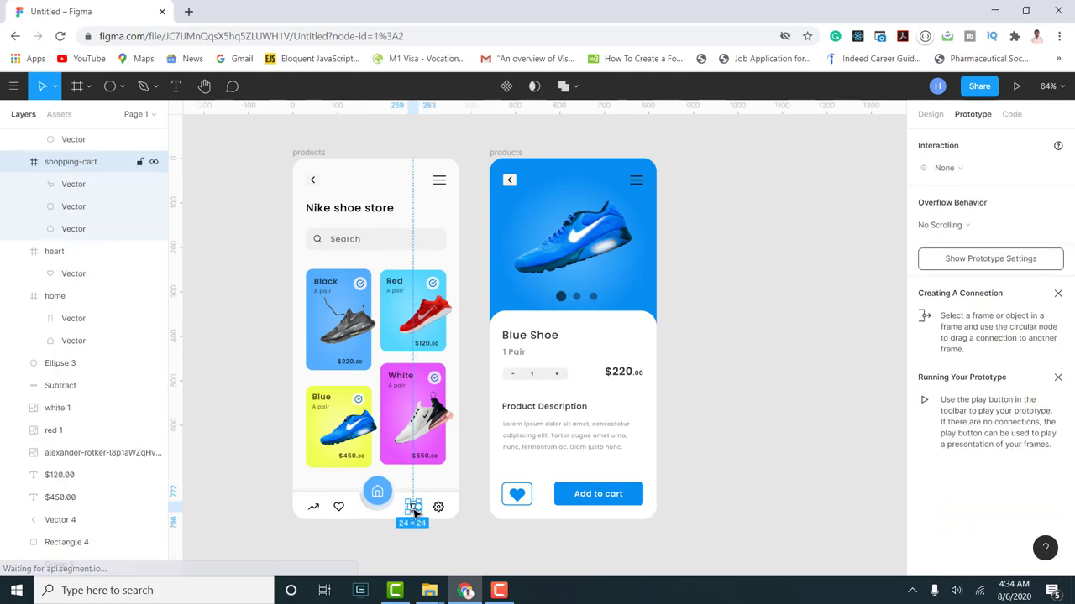
drag(425, 507, 515, 375)
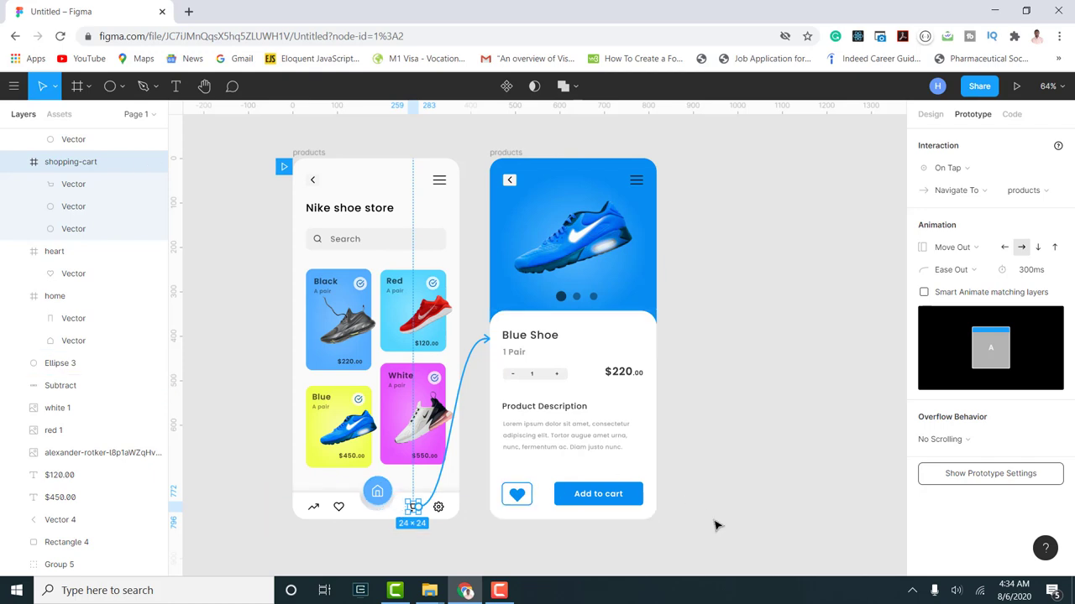
click(945, 251)
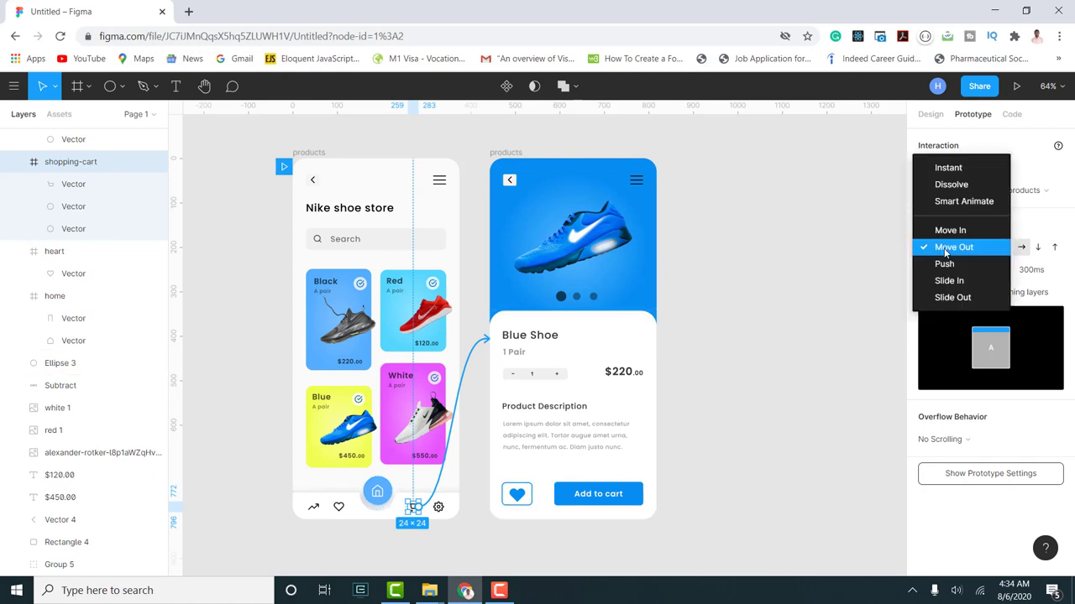
click(950, 230)
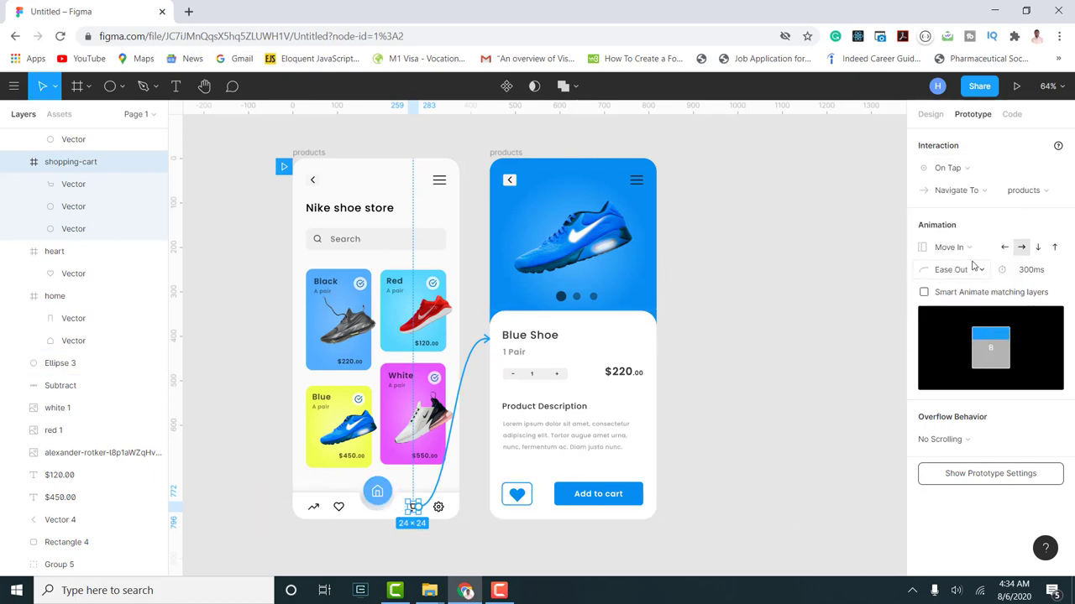
click(1007, 252)
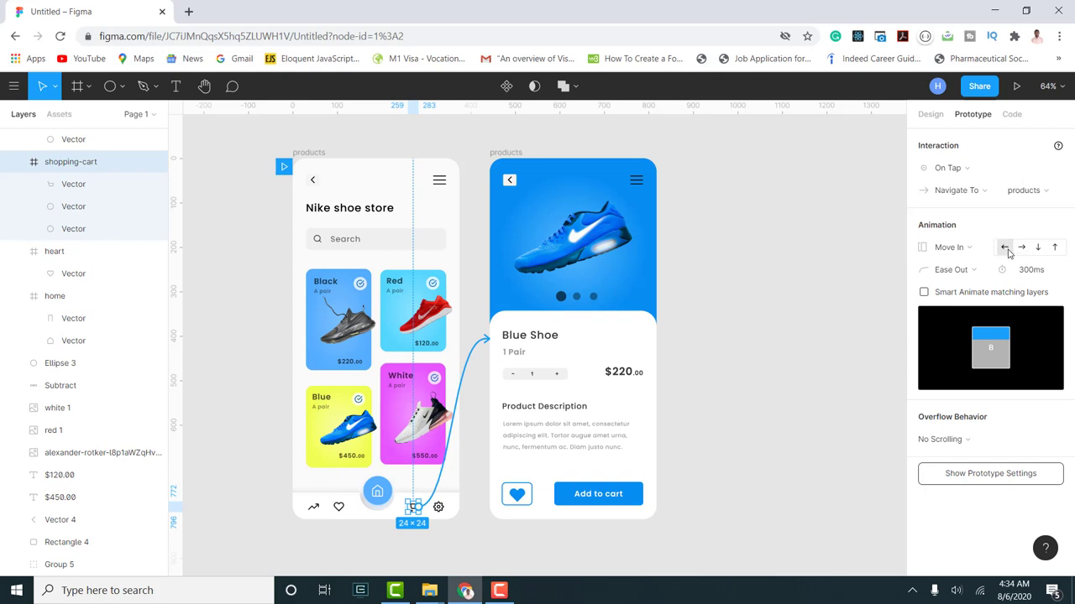
click(514, 185)
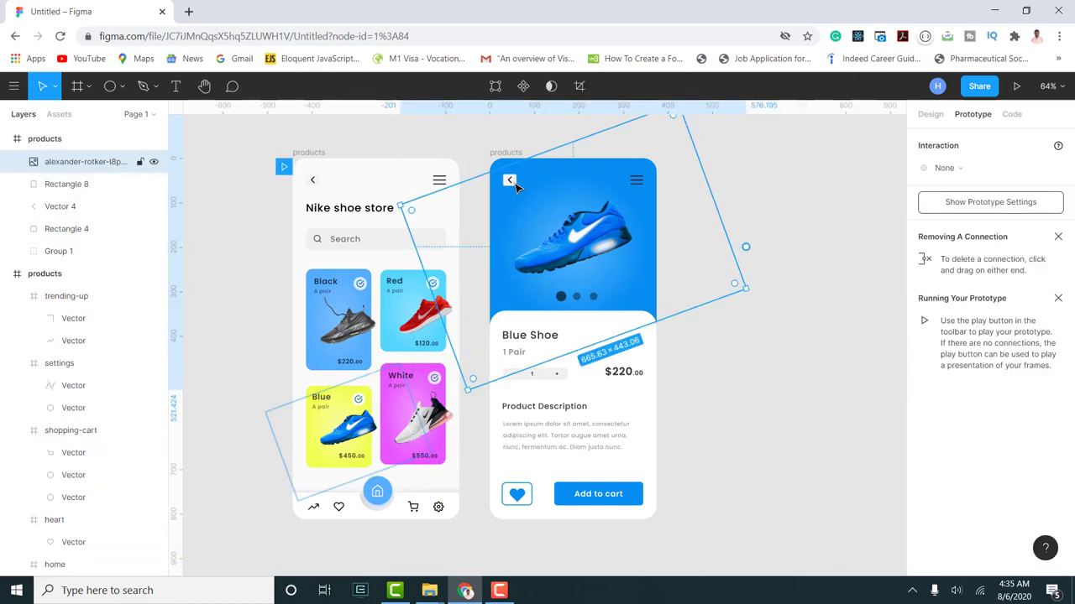
- Lock the shoe photo layer on the Blue Shoe detail screen
click(139, 161)
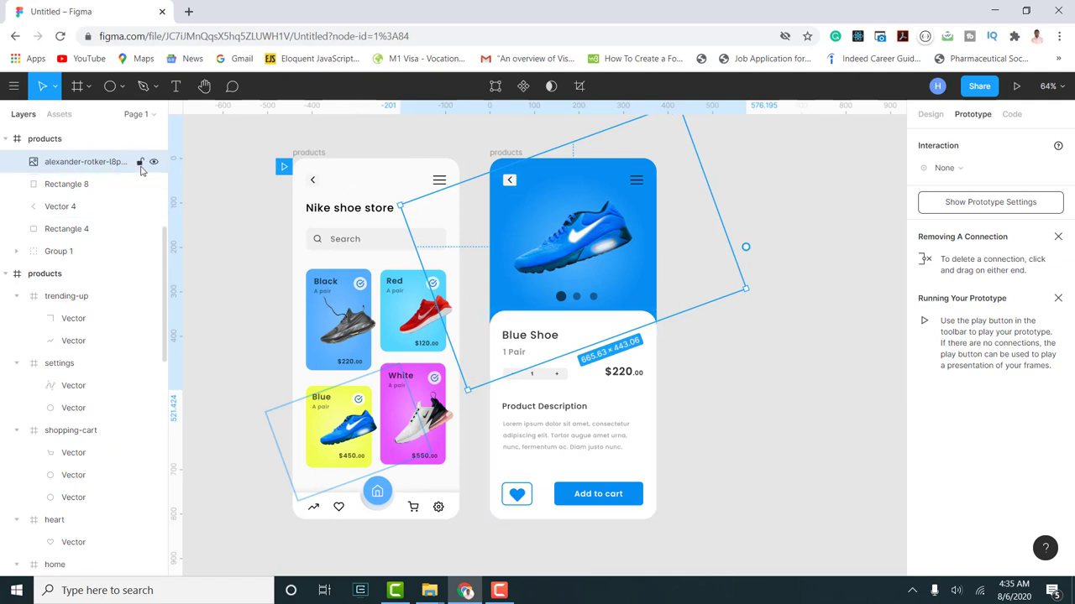
click(514, 183)
mouse_move(515, 183)
mouse_down()
mouse_move(447, 223)
mouse_move(514, 181)
mouse_up()
scroll(516, 179, up, 3)
scroll(516, 179, up, 2)
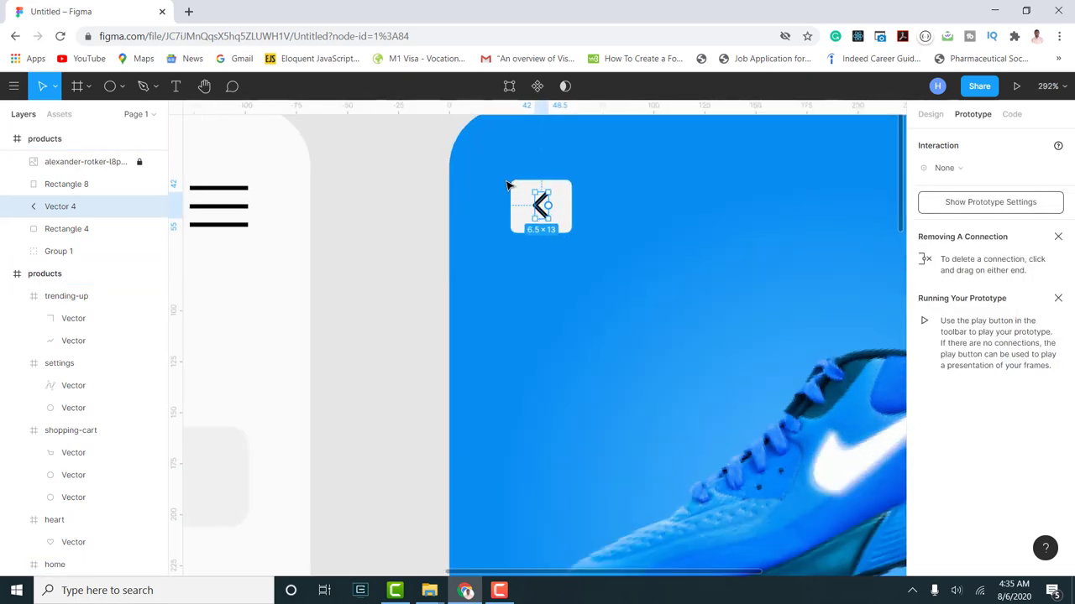
- Link the back-arrow rectangle on tap to the store screen with a Move Out transition
click(522, 189)
scroll(528, 187, down, 3)
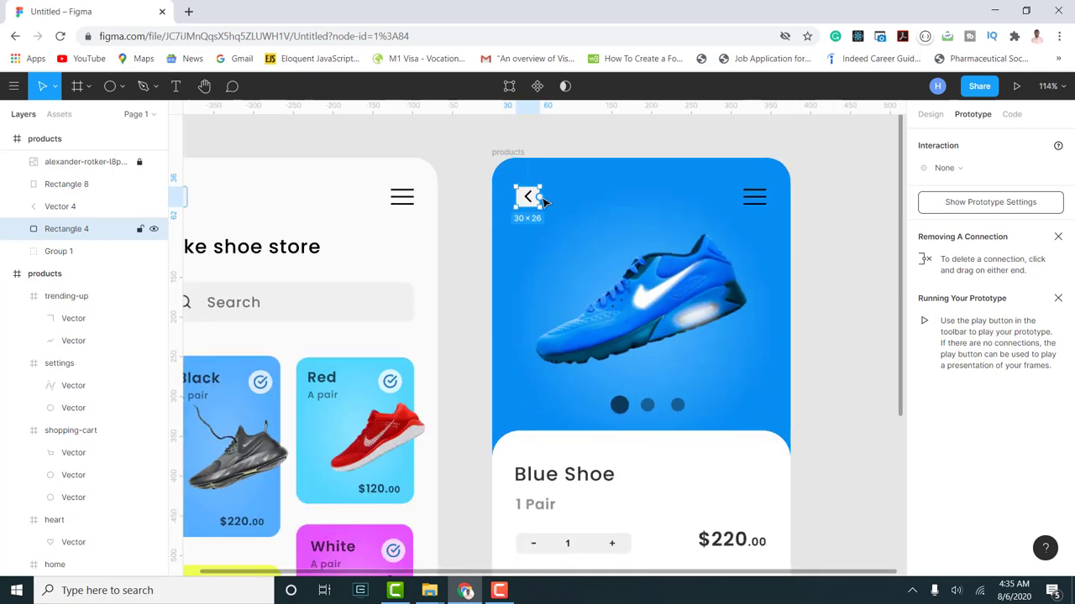
scroll(538, 193, down, 2)
drag(542, 200, 434, 309)
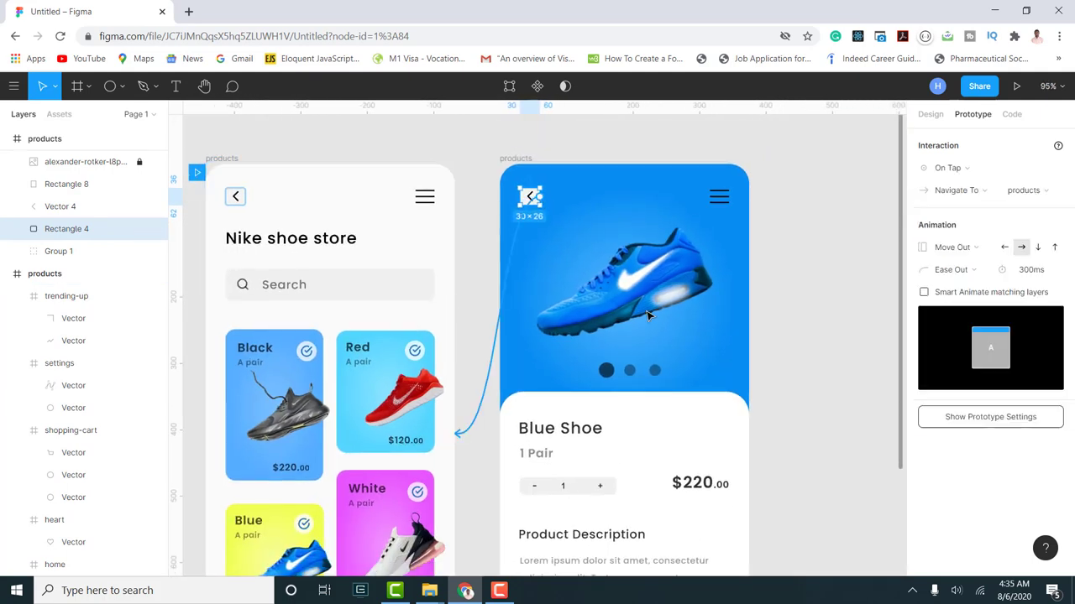
click(963, 249)
click(964, 248)
scroll(621, 394, down, 4)
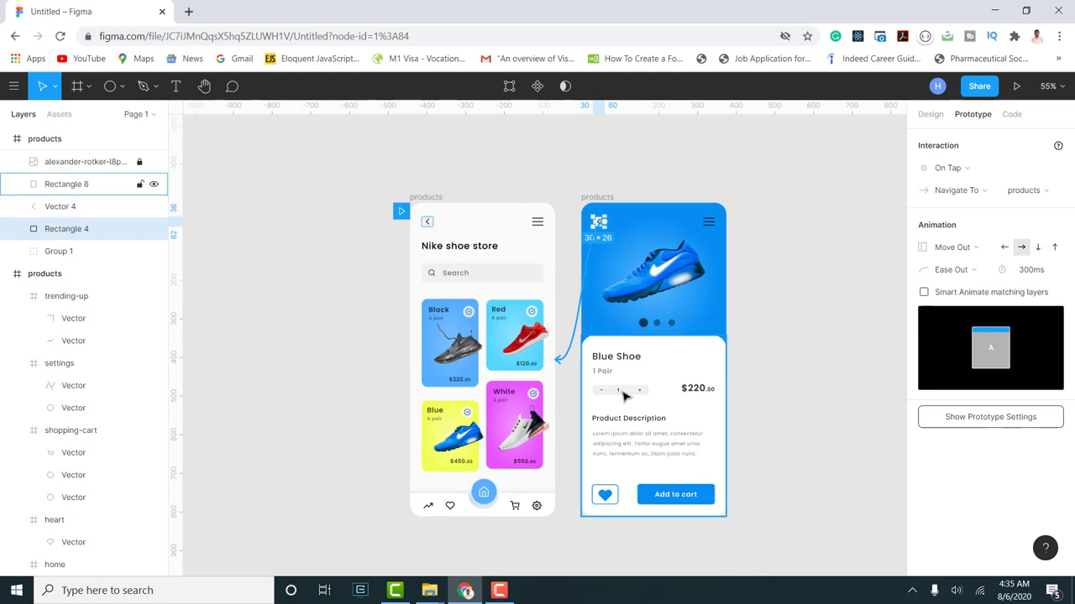
scroll(606, 426, up, 1)
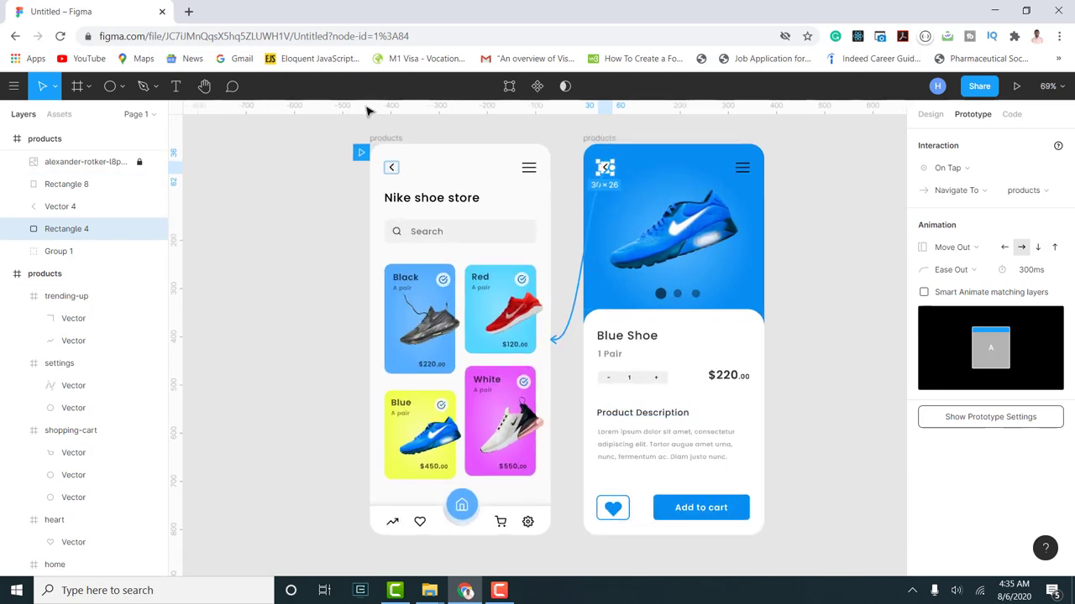
- Present the prototype and tap cart then back twice to test switching between both screens
click(1018, 87)
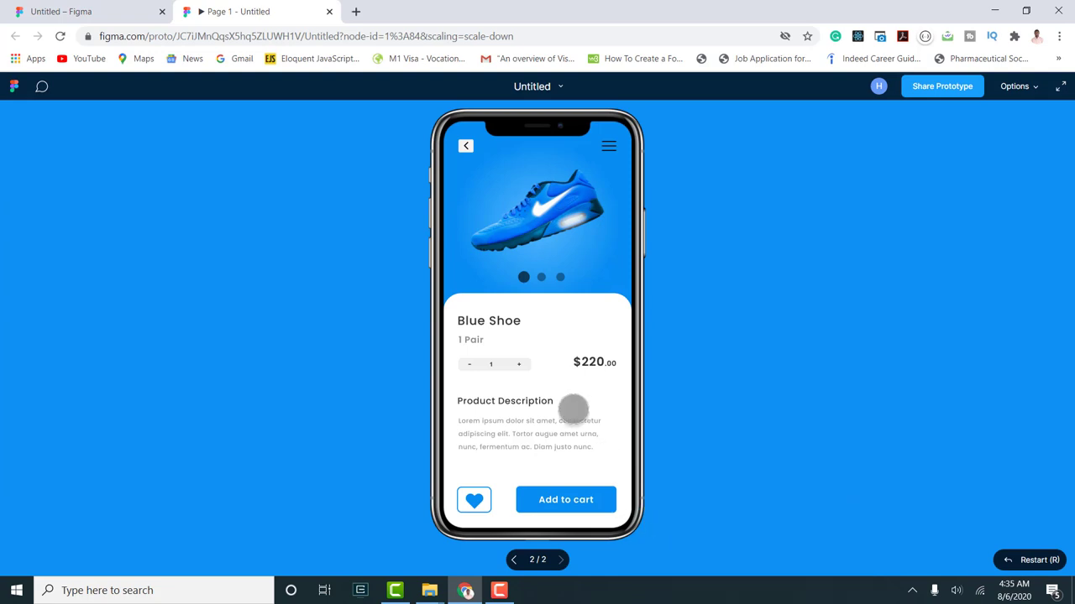
click(515, 560)
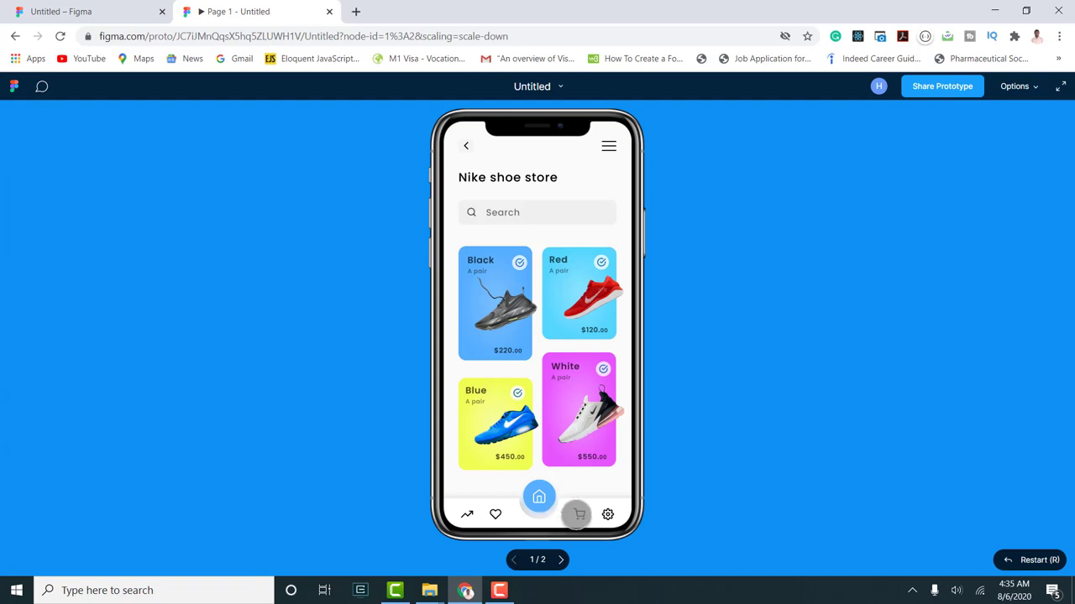
click(578, 515)
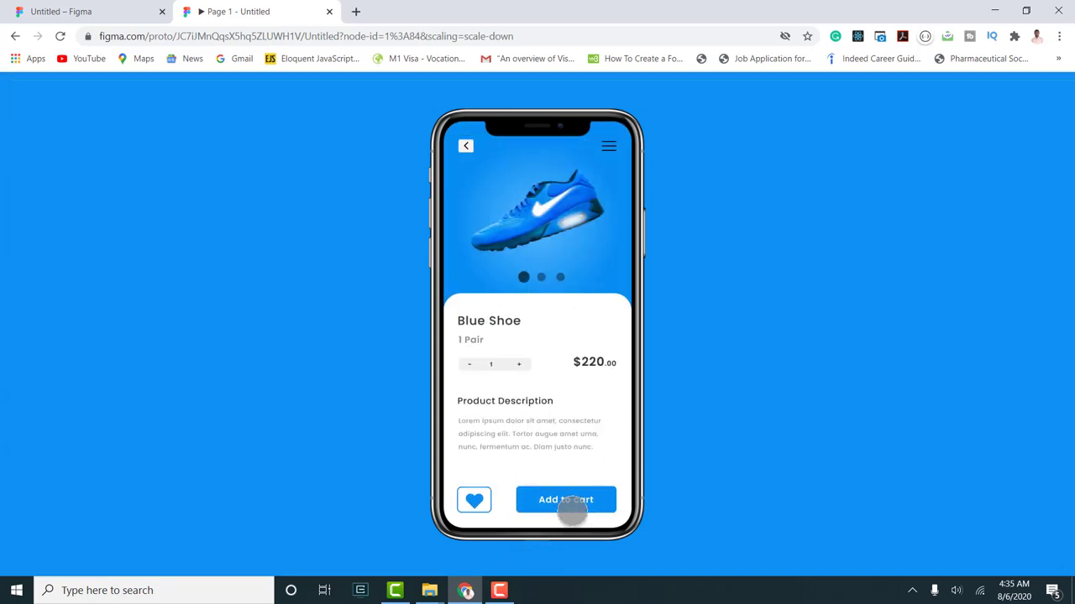
click(466, 146)
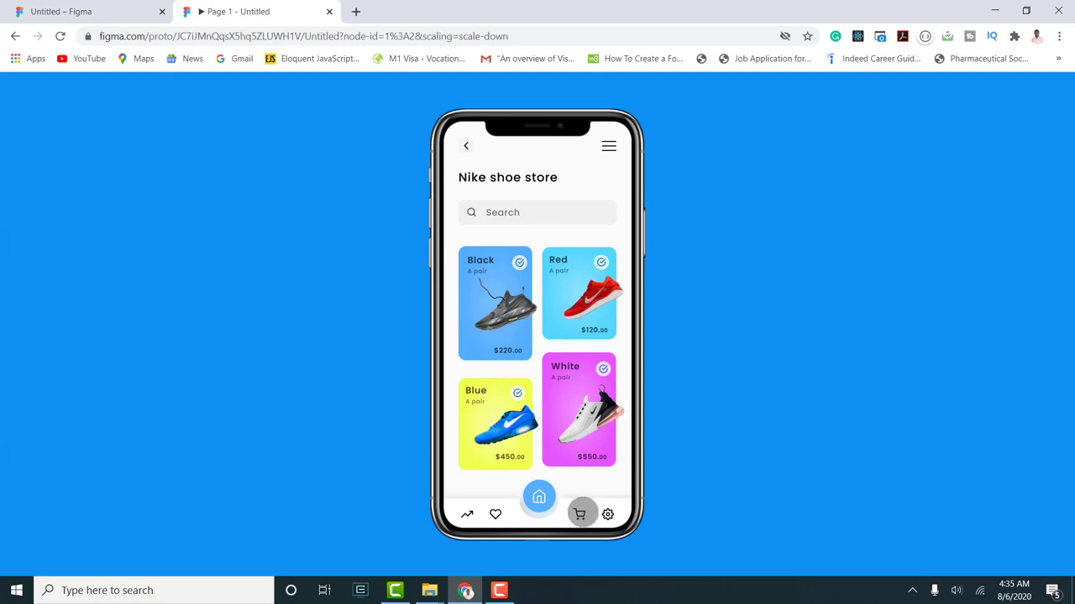
click(579, 514)
click(470, 149)
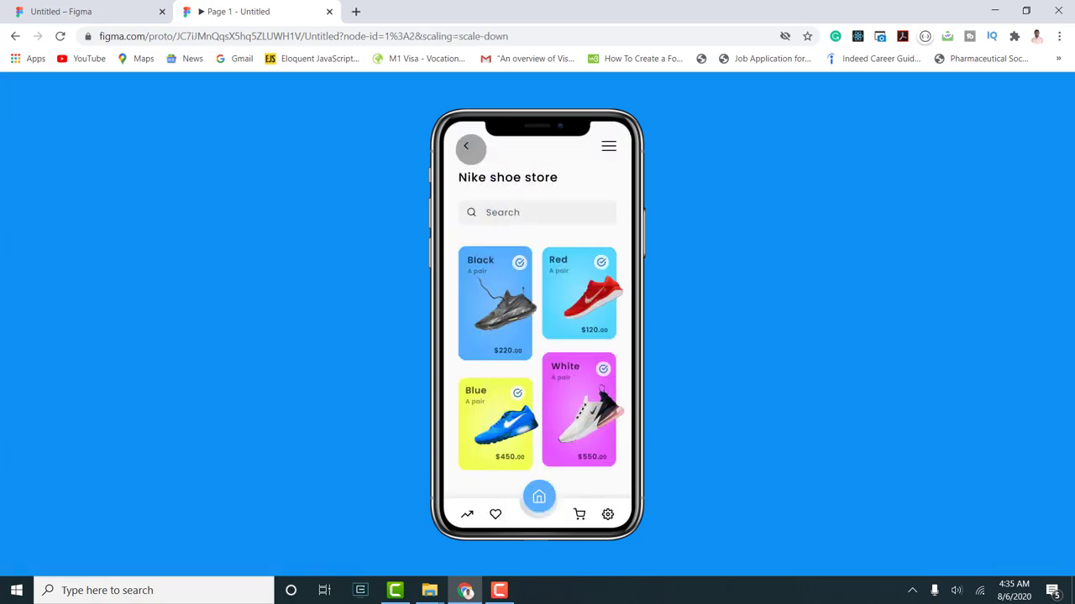